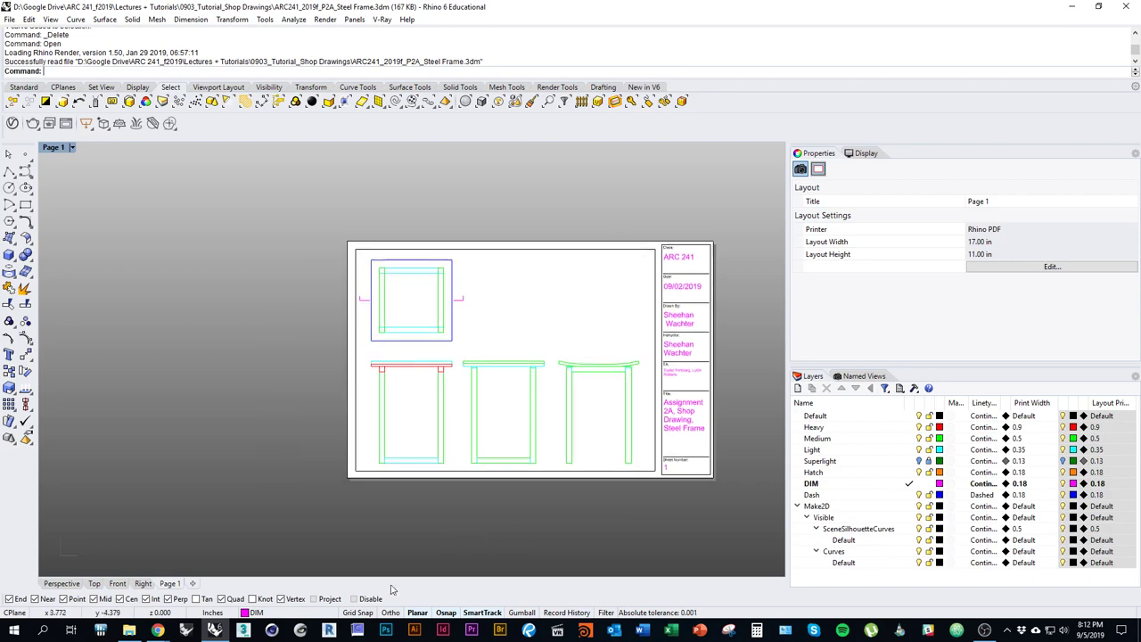
Leave the page layout and show model space in a maximized Top view.
click(97, 584)
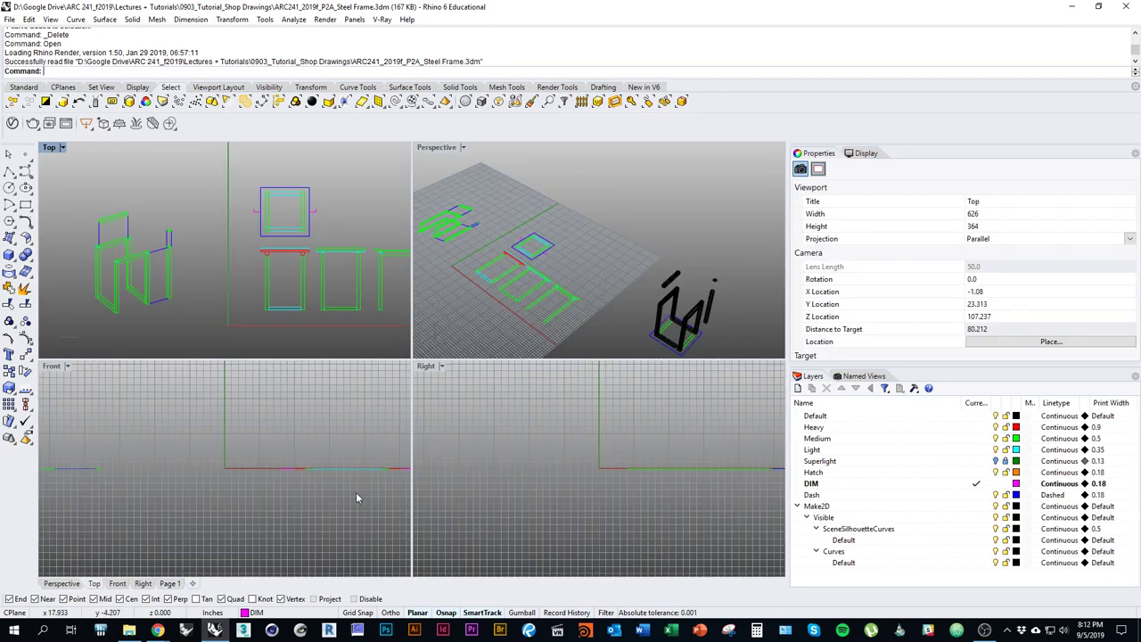
double_click(50, 147)
right_drag(365, 372, 542, 428)
mouse_move(369, 365)
right_down()
mouse_move(412, 389)
mouse_move(335, 358)
mouse_move(374, 375)
right_up()
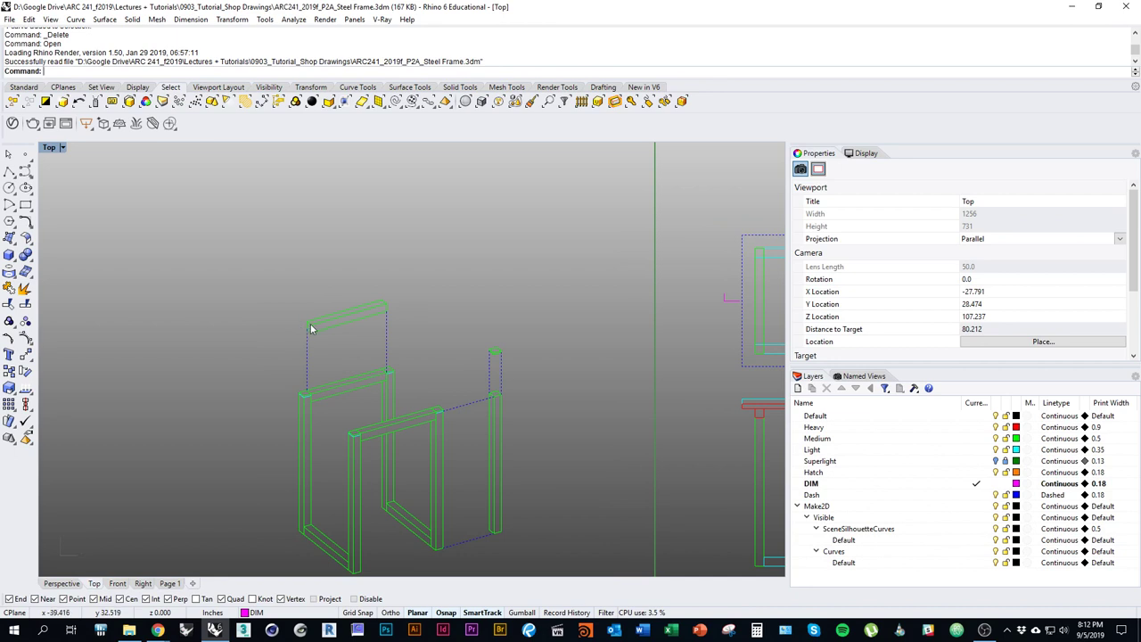
Examine the exploded axonometric drawing of the steel frame, including its detached bars and dashed connection lines.
right_drag(346, 373, 377, 346)
right_drag(423, 396, 381, 421)
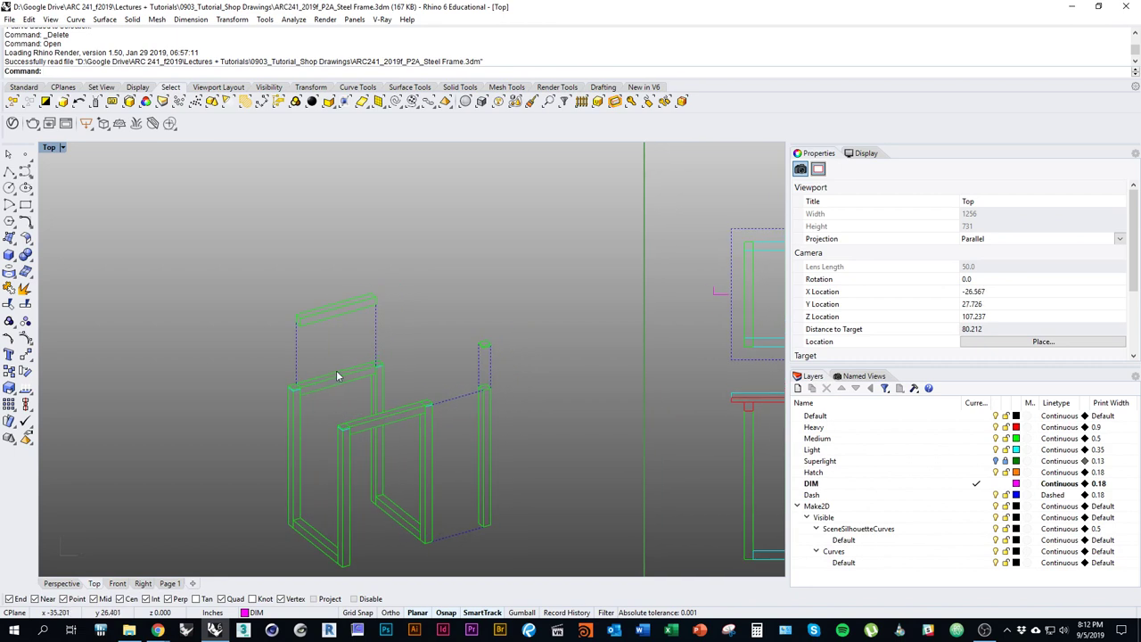
scroll(337, 375, up, 3)
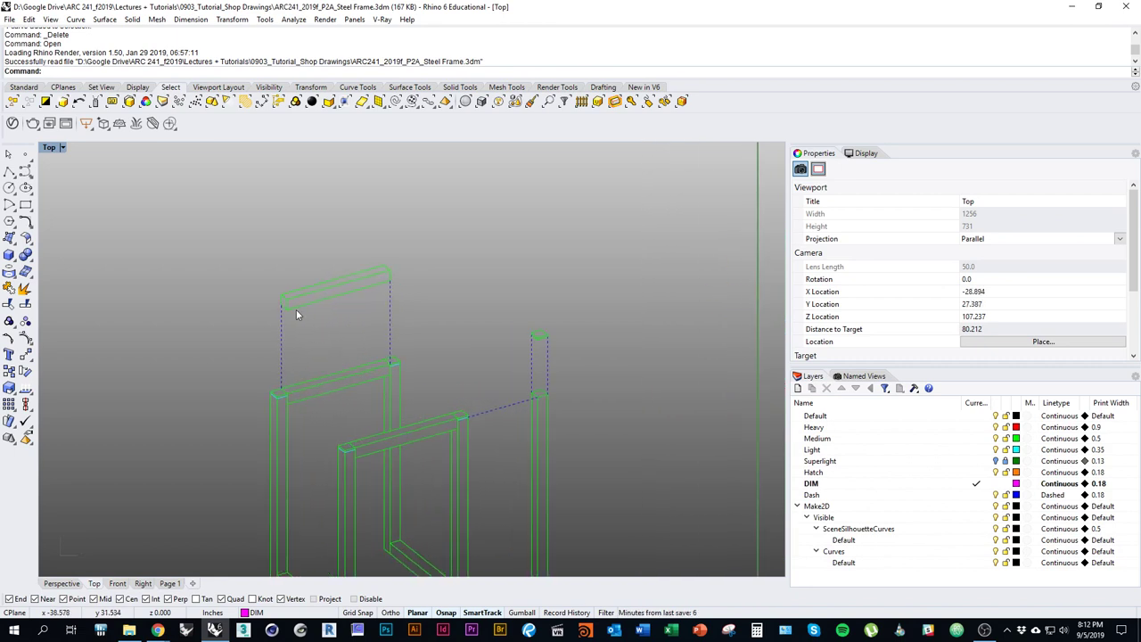
right_drag(449, 405, 479, 378)
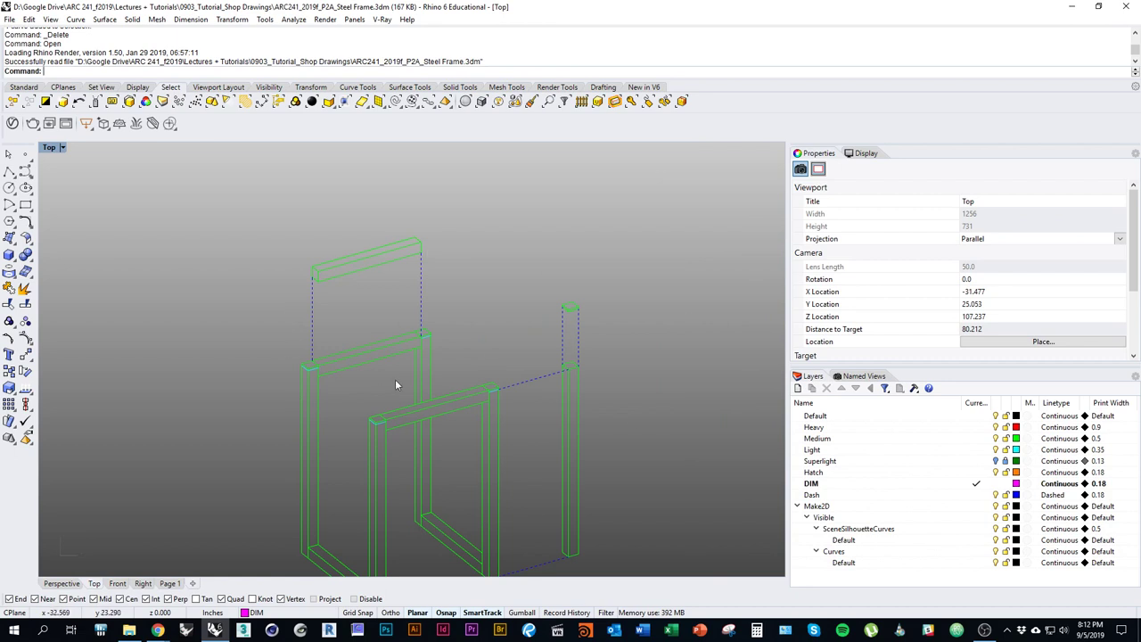
right_drag(355, 361, 392, 354)
scroll(382, 339, down, 2)
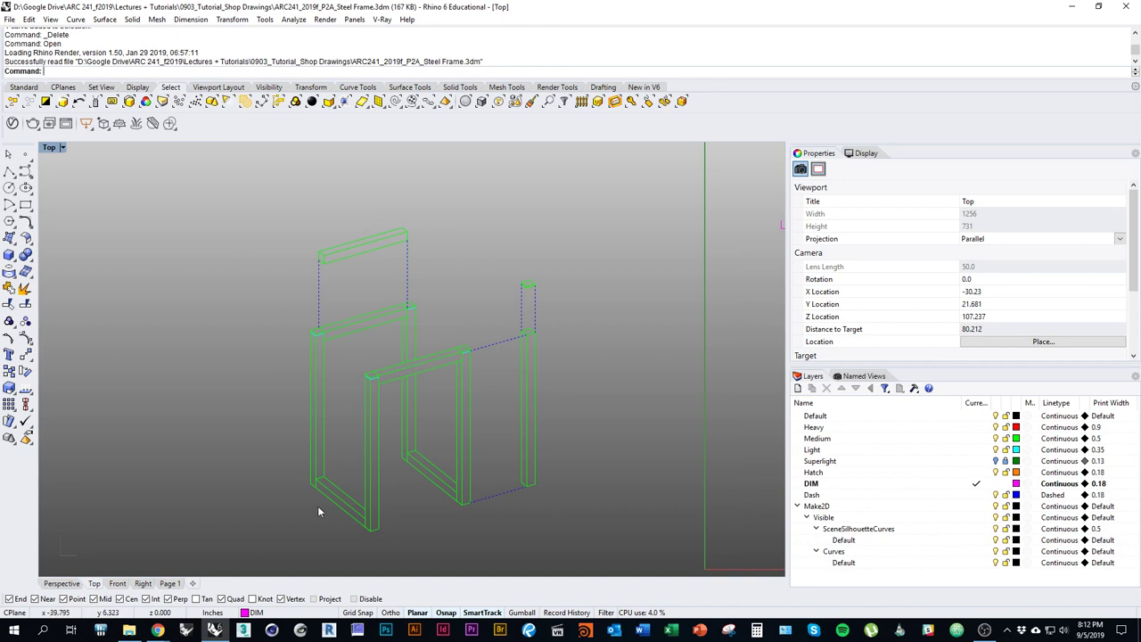
right_drag(383, 319, 363, 342)
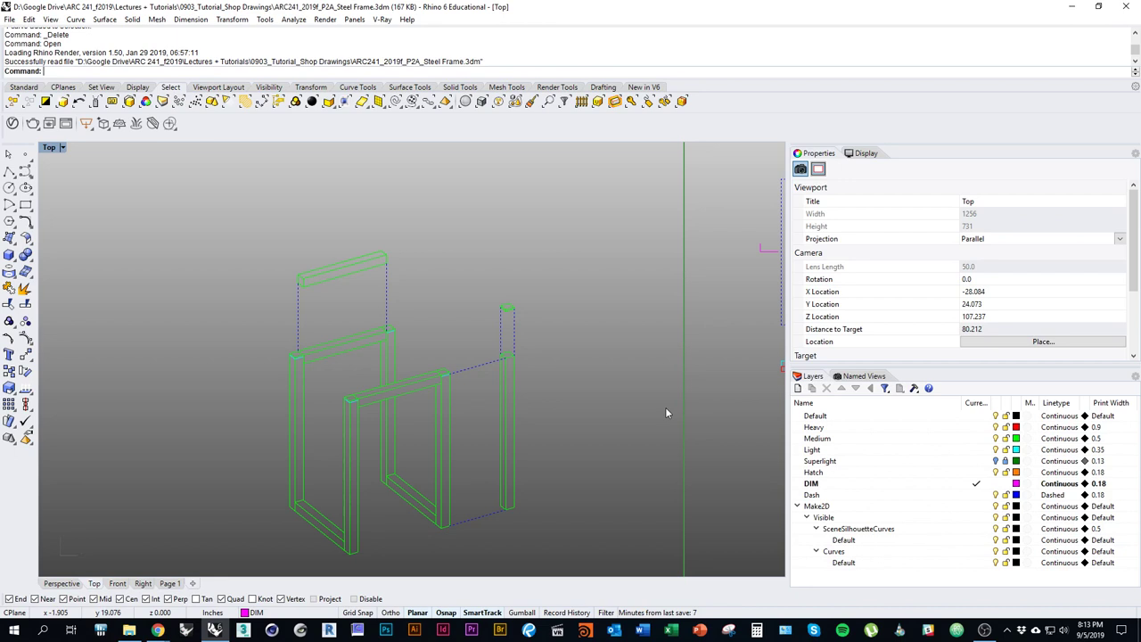
right_drag(631, 394, 510, 418)
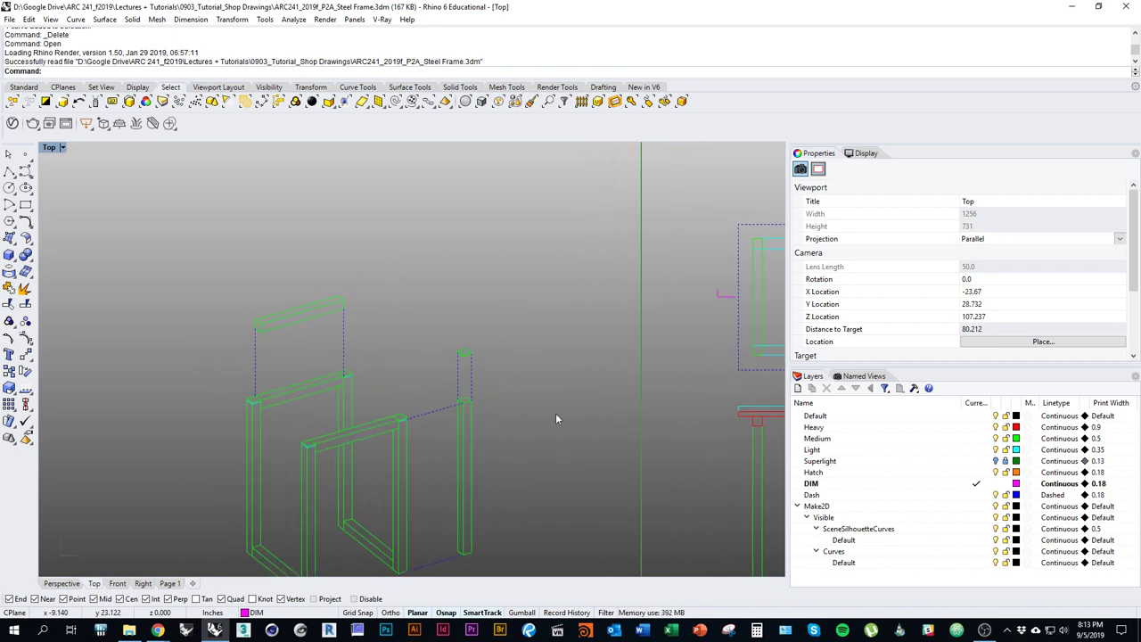
right_drag(509, 334, 550, 379)
ctrl+right_drag(464, 339, 457, 347)
scroll(458, 346, down, 1)
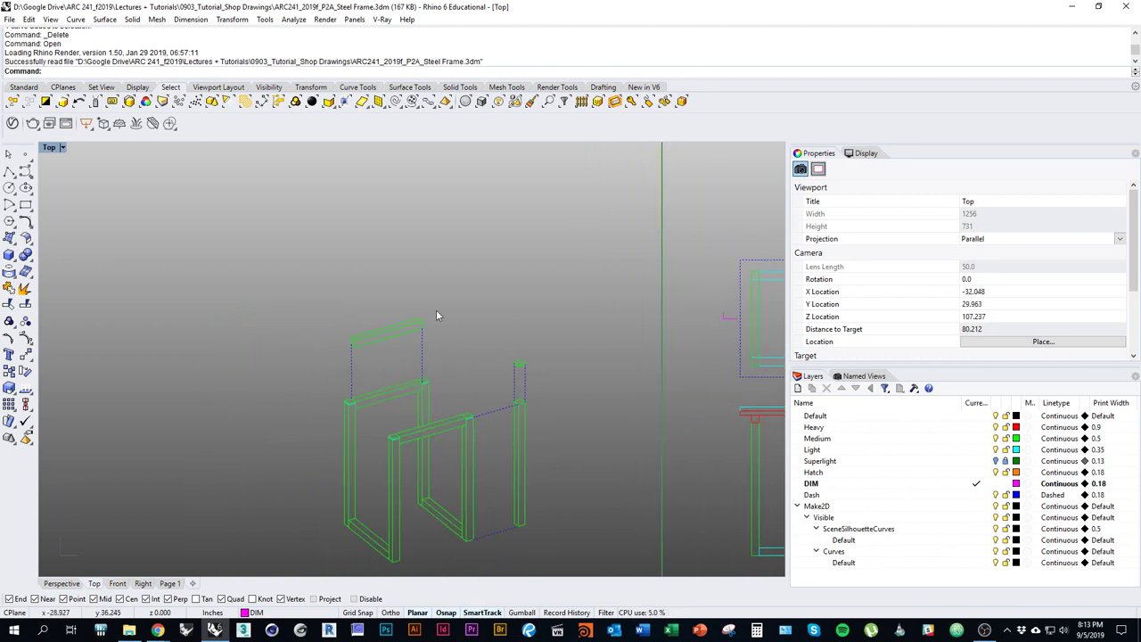
right_drag(428, 318, 479, 396)
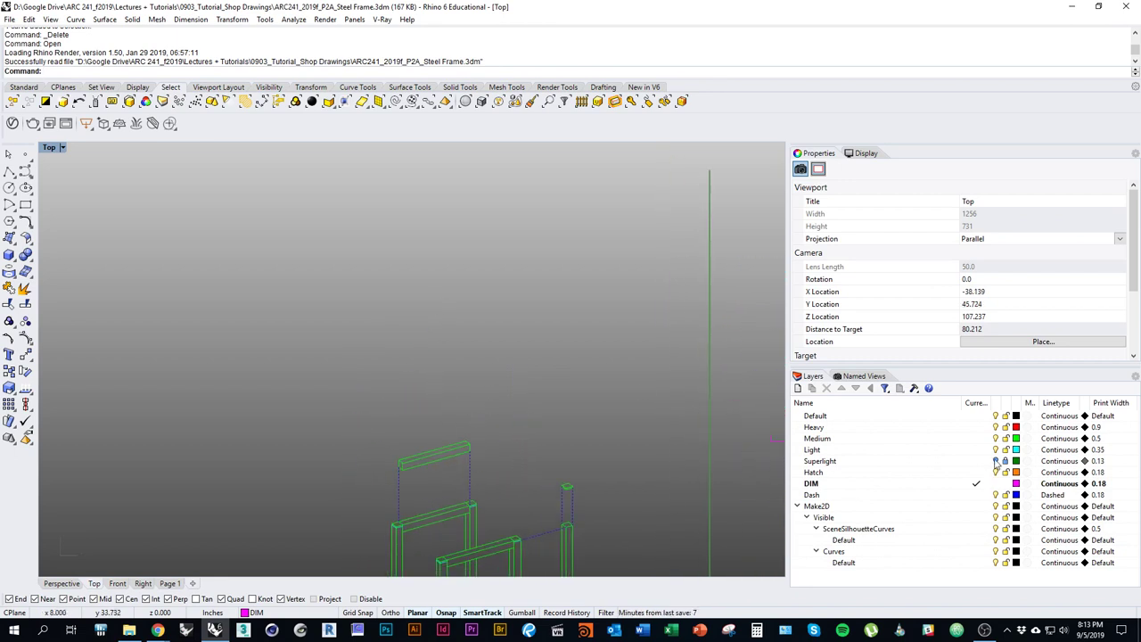
Make Medium the current layer and draw a 10 by 1 inch rectangle in empty space beside the exploded frame.
click(976, 439)
right_drag(640, 376, 588, 375)
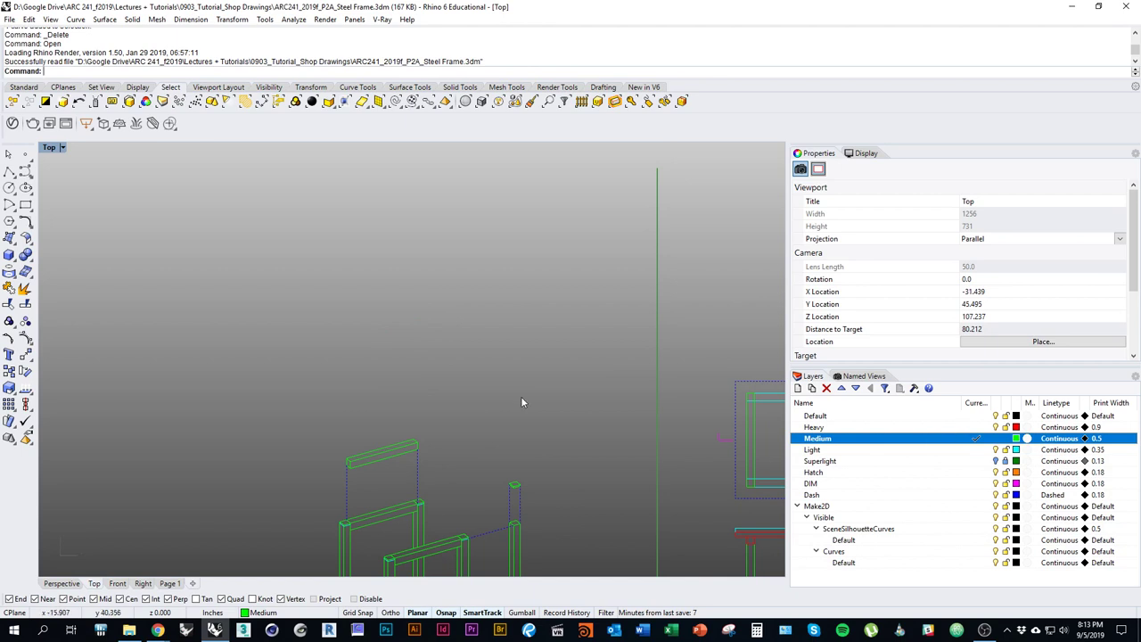
right_drag(523, 401, 587, 410)
text(Rectangle)
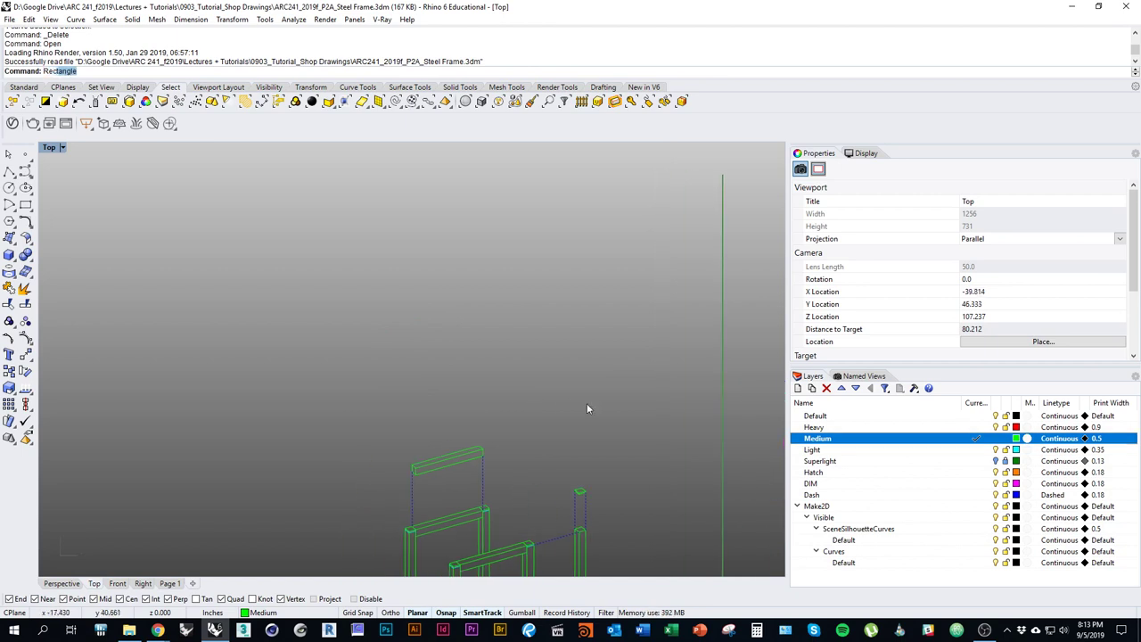
key(Return)
right_drag(587, 408, 398, 389)
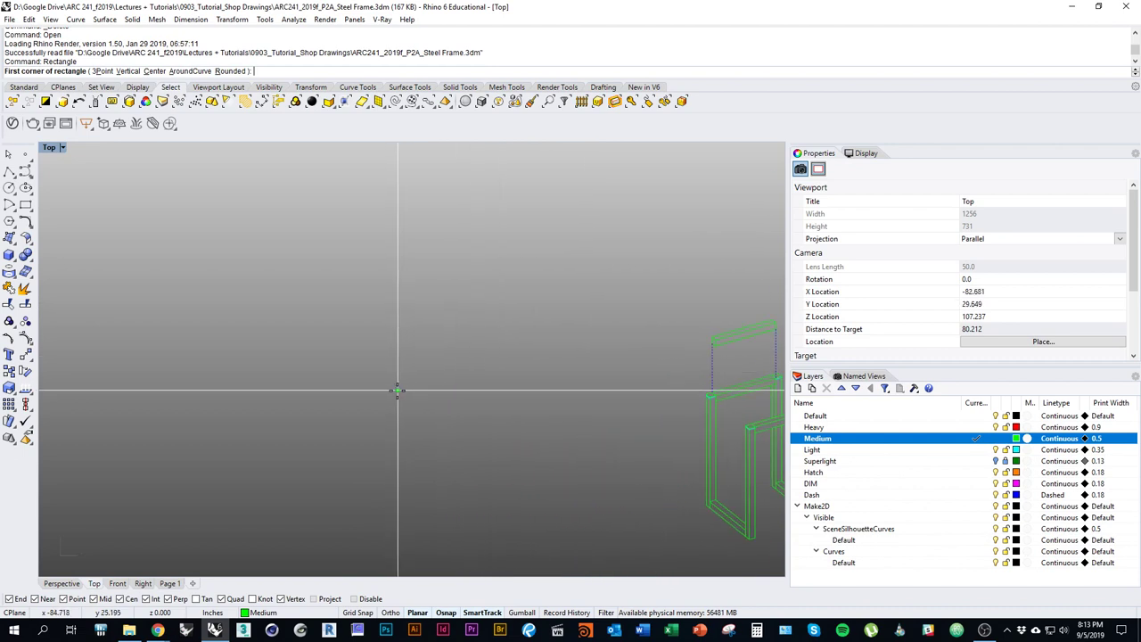
click(393, 388)
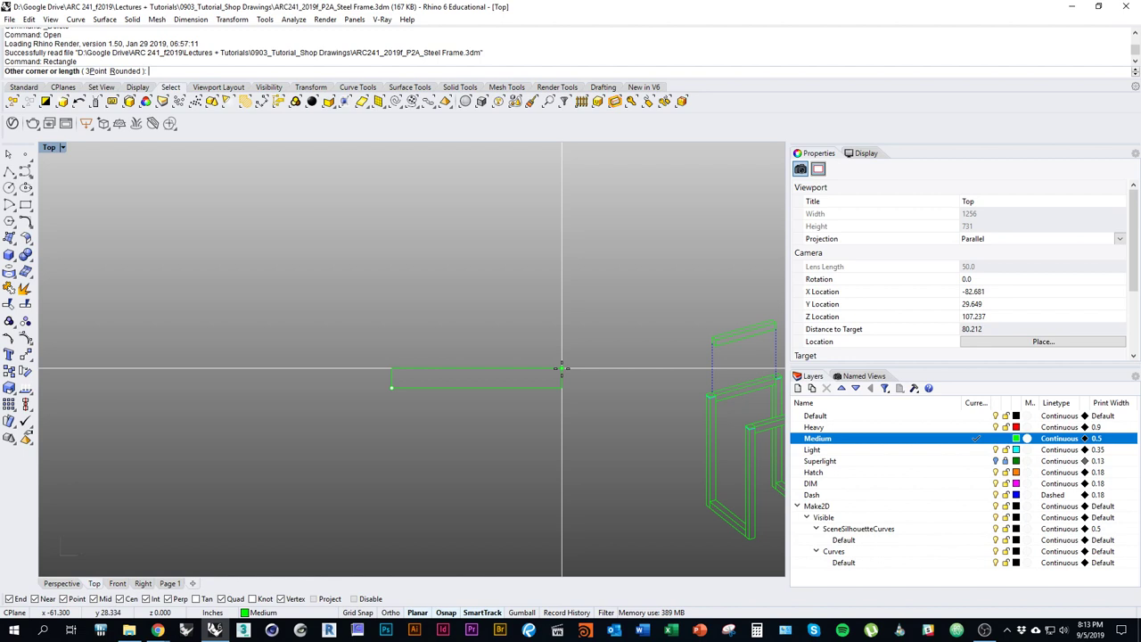
text(10)
key(Return)
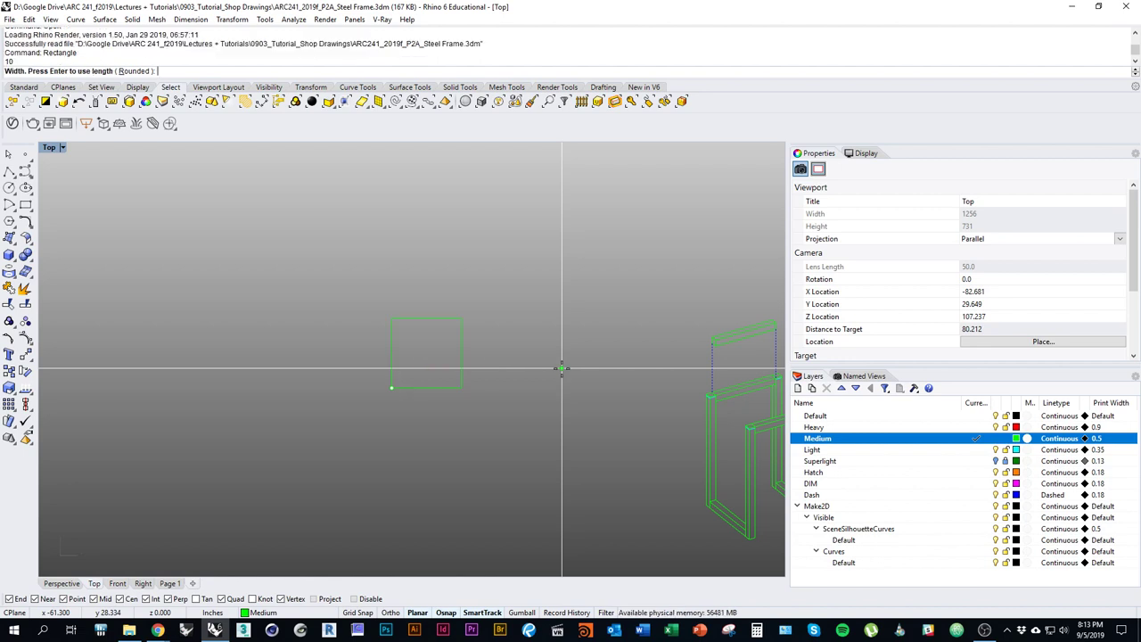
text(1)
key(Return)
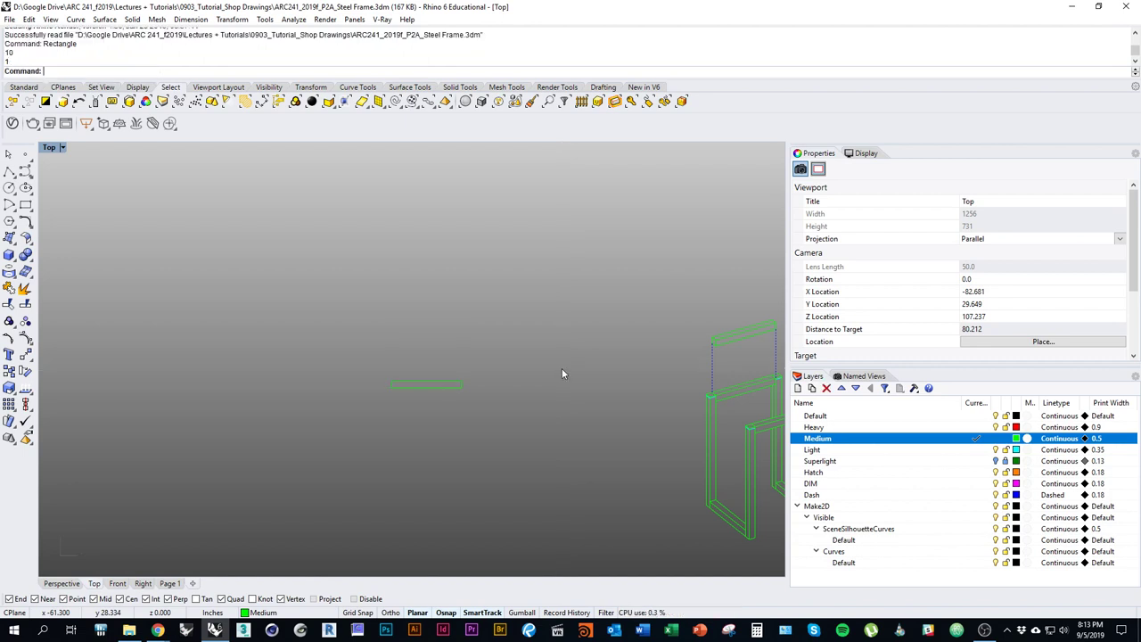
On the Superlight layer, draw a horizontal guide line along the rectangle's upper edge, extending past both ends.
scroll(548, 361, up, 3)
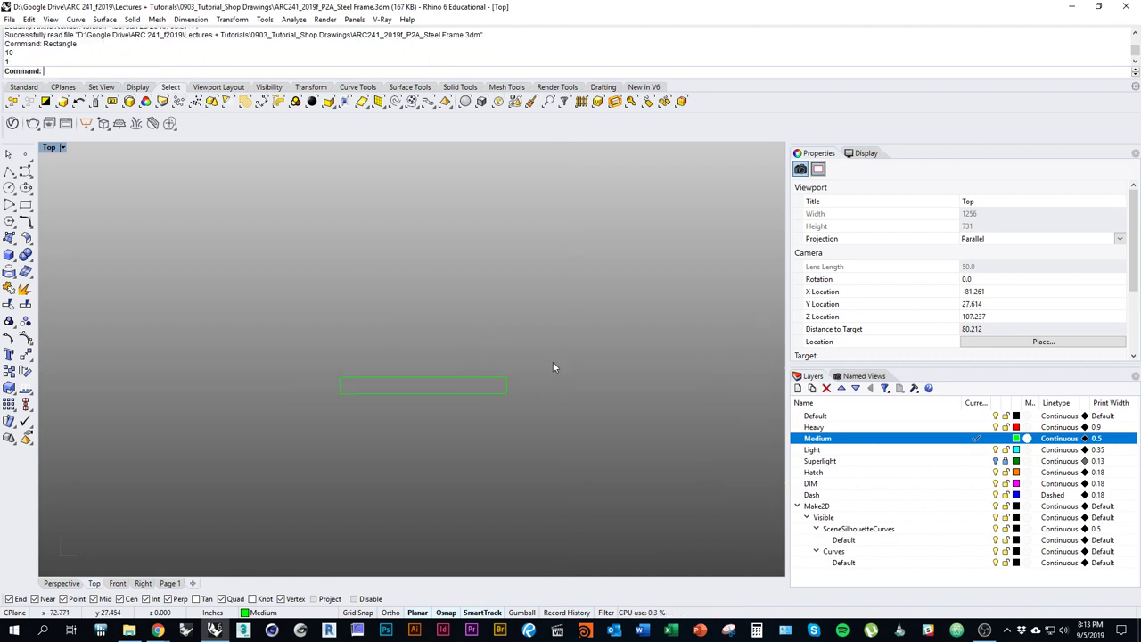
click(980, 461)
right_drag(405, 439, 434, 429)
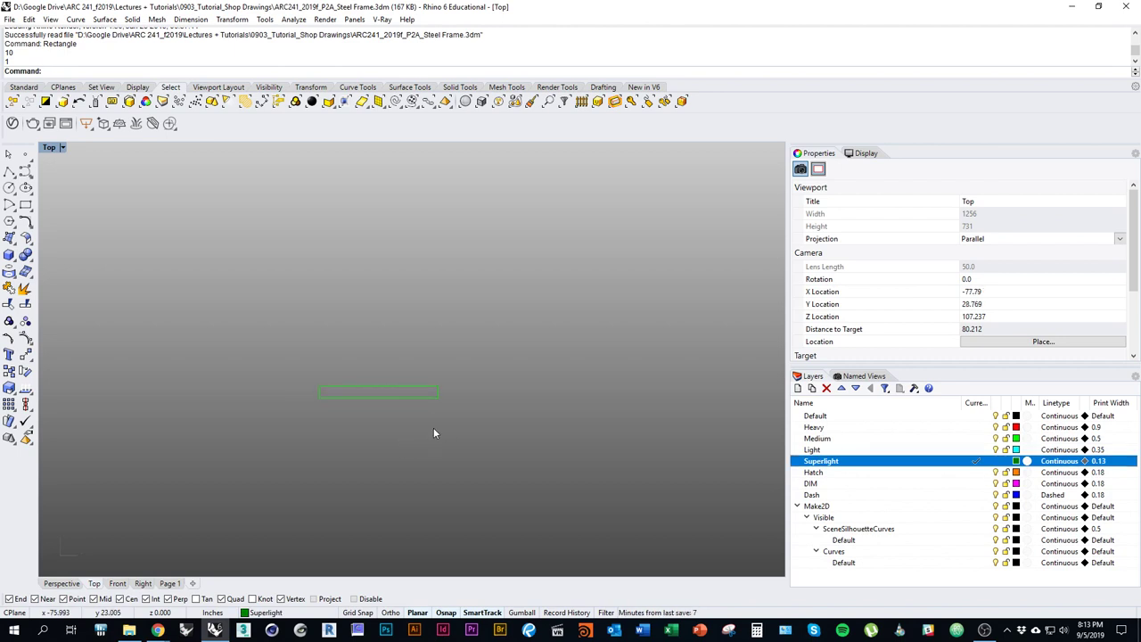
text(line)
key(Return)
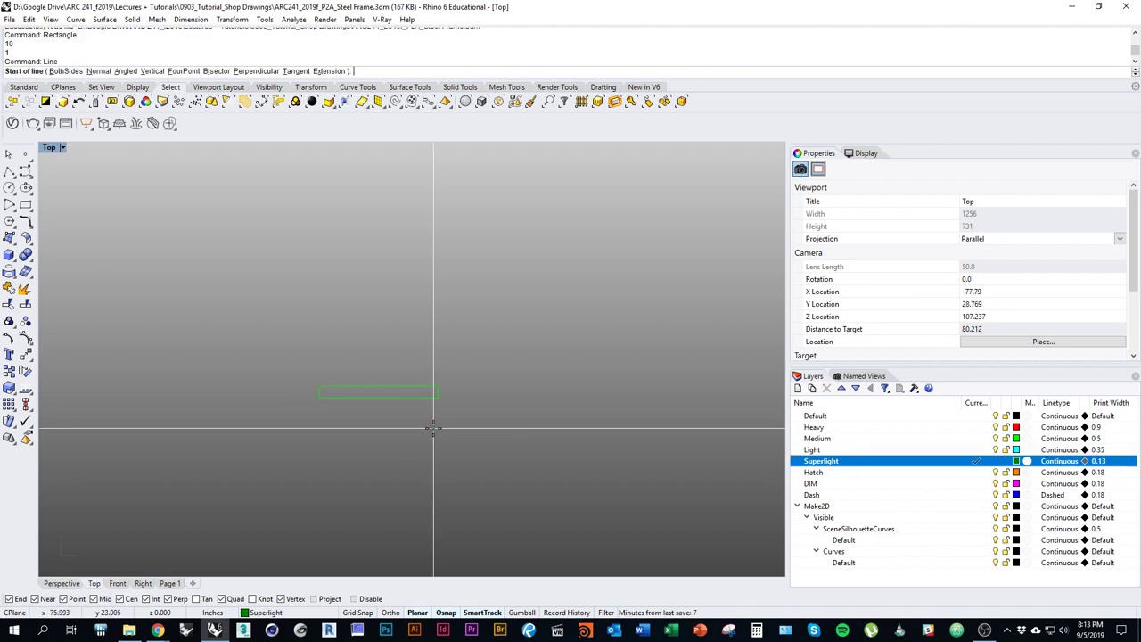
click(242, 387)
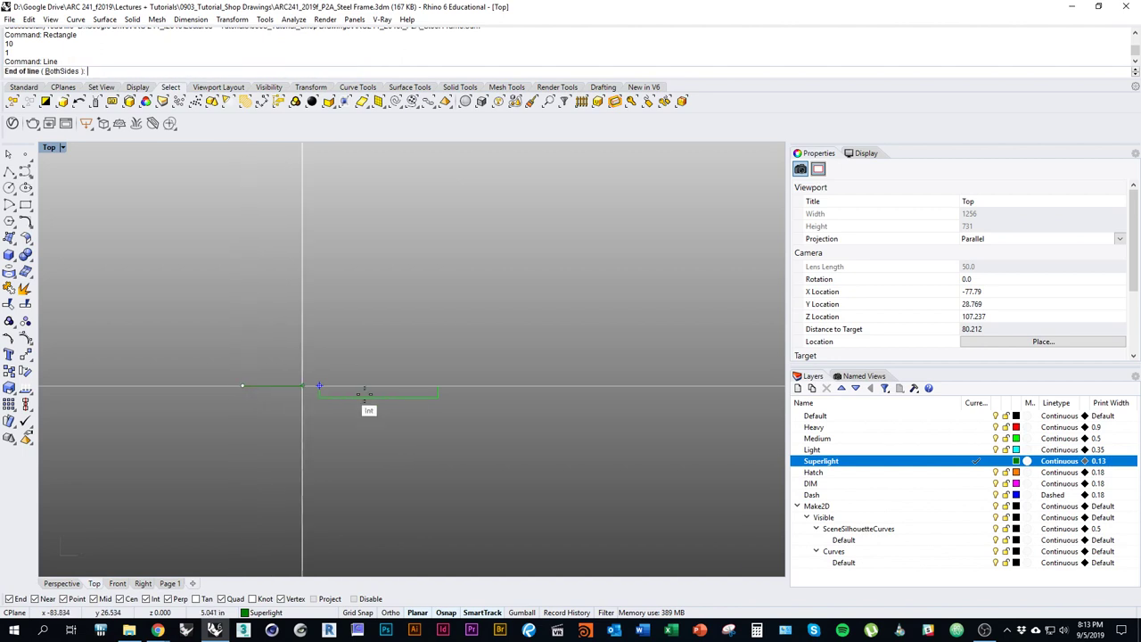
click(574, 387)
Offset the horizontal guide line 1 inch upward, away from the rectangle.
right_drag(485, 521, 486, 541)
click(507, 405)
right_drag(496, 467, 475, 474)
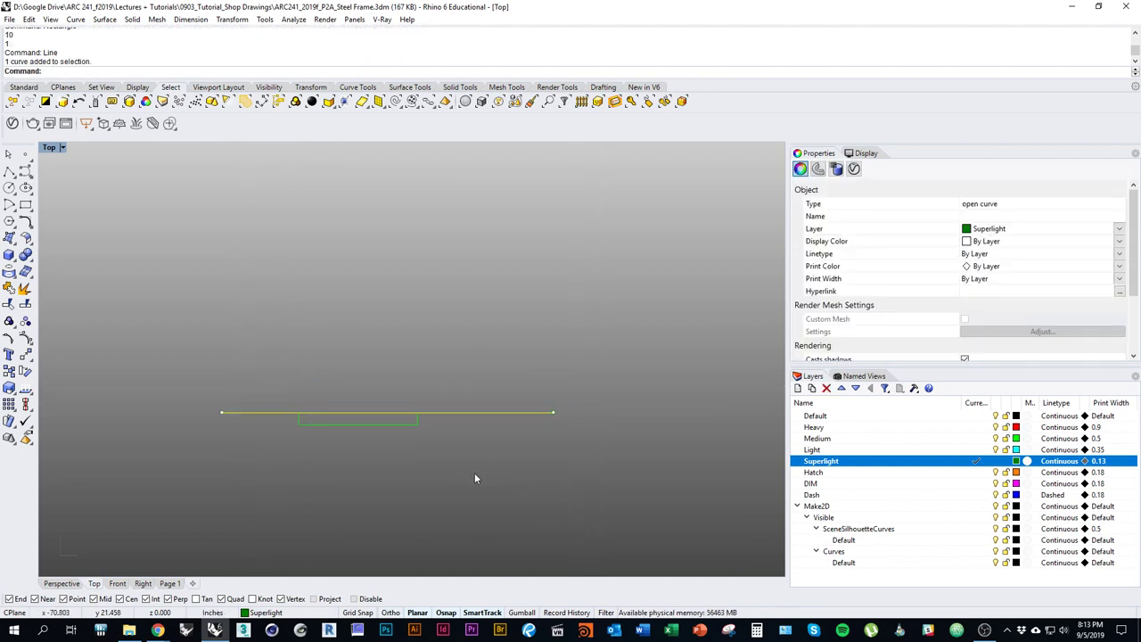
text(offset)
key(Return)
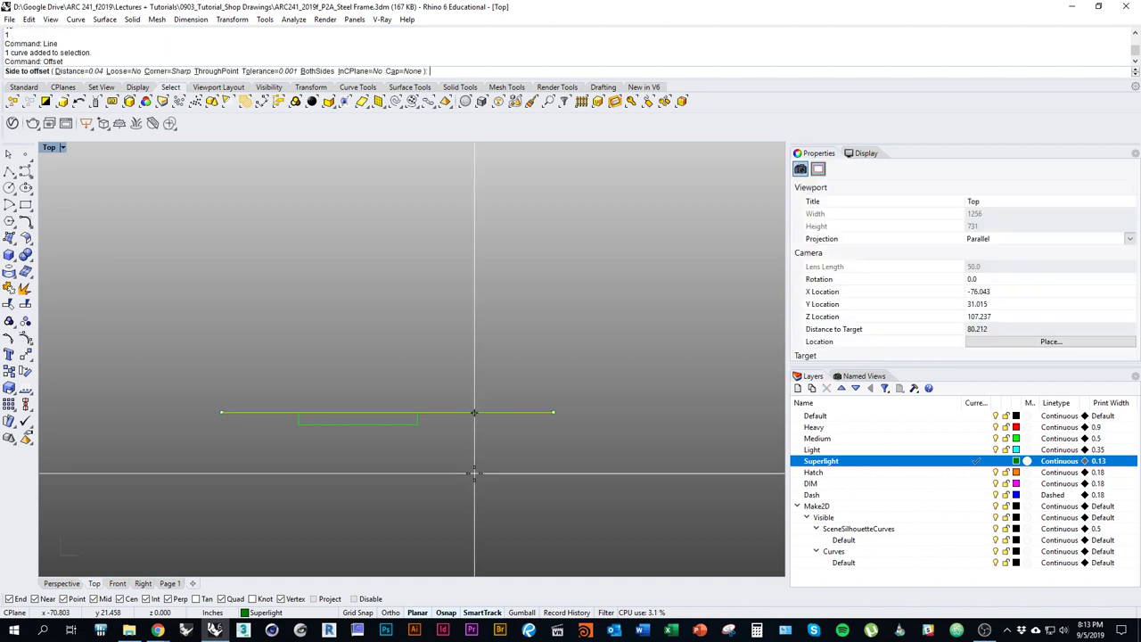
text(1)
key(Return)
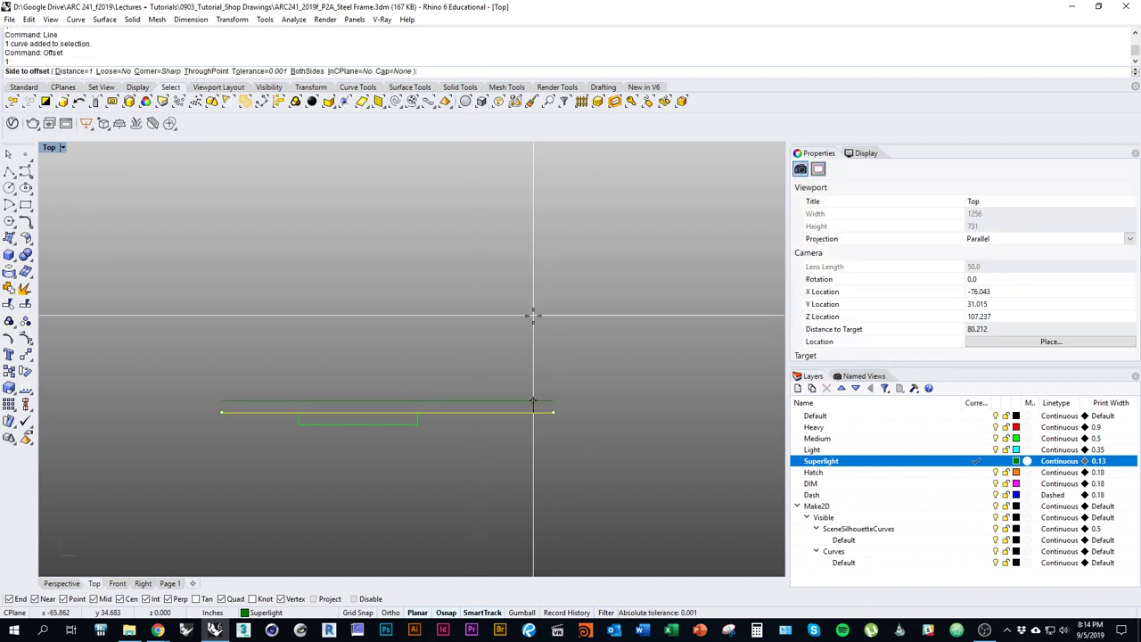
click(502, 312)
scroll(534, 437, up, 2)
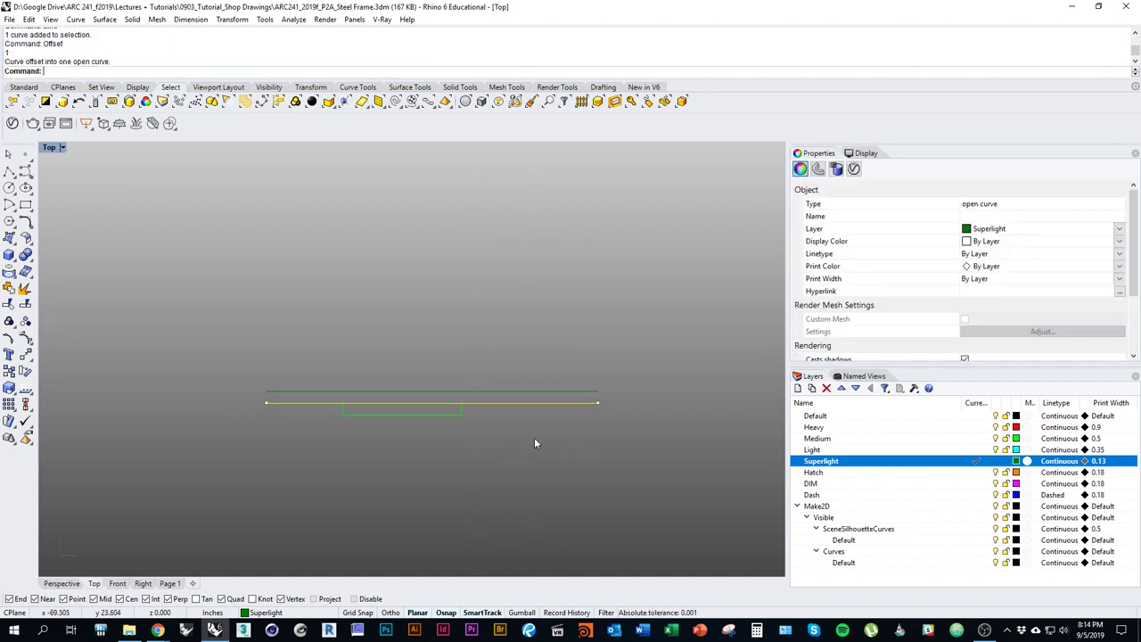
Make Medium the current layer and try to draw a slanted line from the rectangle's upper-left corner to the upper guide.
scroll(506, 418, down, 1)
text(line)
key(Return)
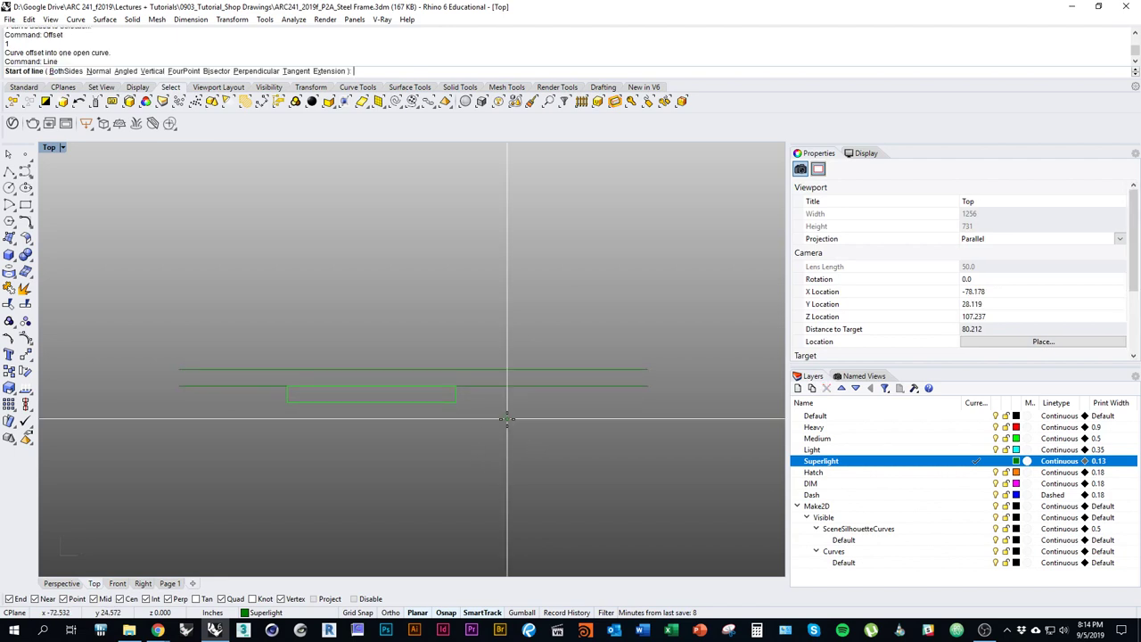
click(976, 437)
scroll(500, 419, up, 2)
click(426, 367)
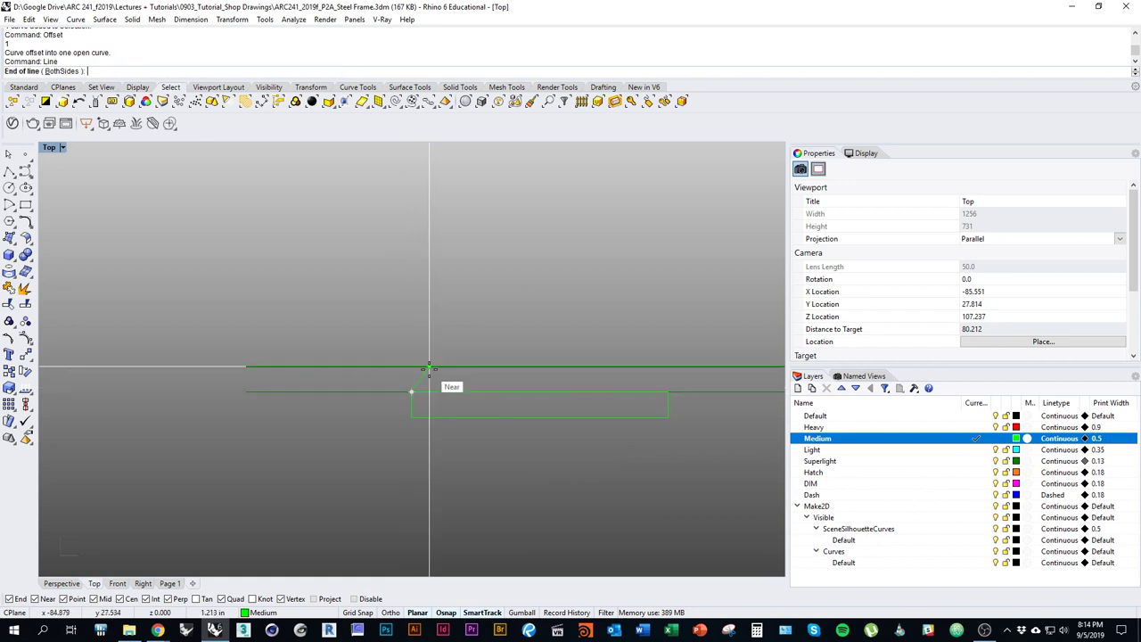
key(Escape)
Examine how the exploded frame's detached top bar is drawn as a reference for the new bar.
mouse_move(512, 468)
right_down()
mouse_move(251, 440)
mouse_move(186, 480)
right_up()
scroll(246, 435, down, 3)
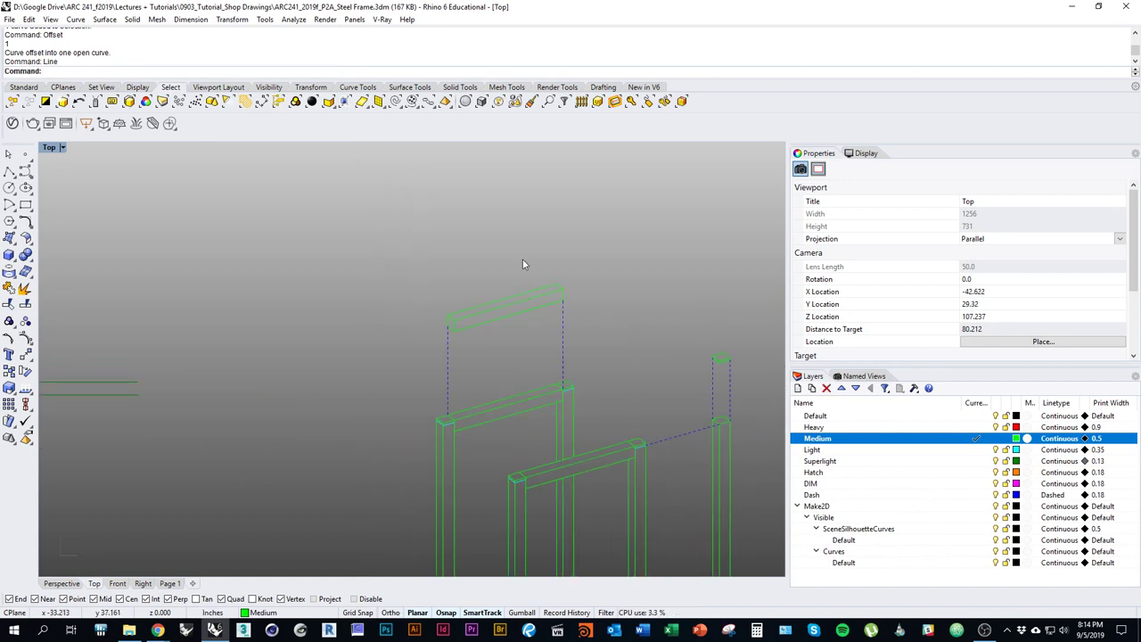
right_drag(413, 420, 677, 409)
ctrl+shift+right_drag(401, 394, 510, 358)
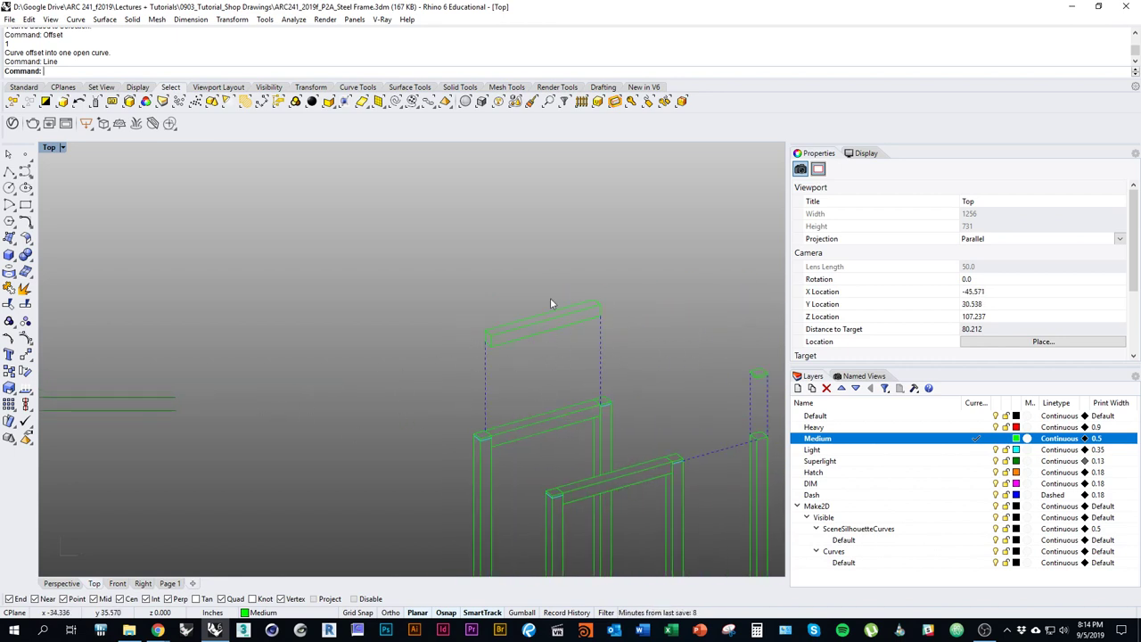
right_drag(417, 421, 712, 396)
right_drag(389, 430, 509, 415)
ctrl+right_drag(379, 395, 390, 361)
right_drag(489, 366, 463, 396)
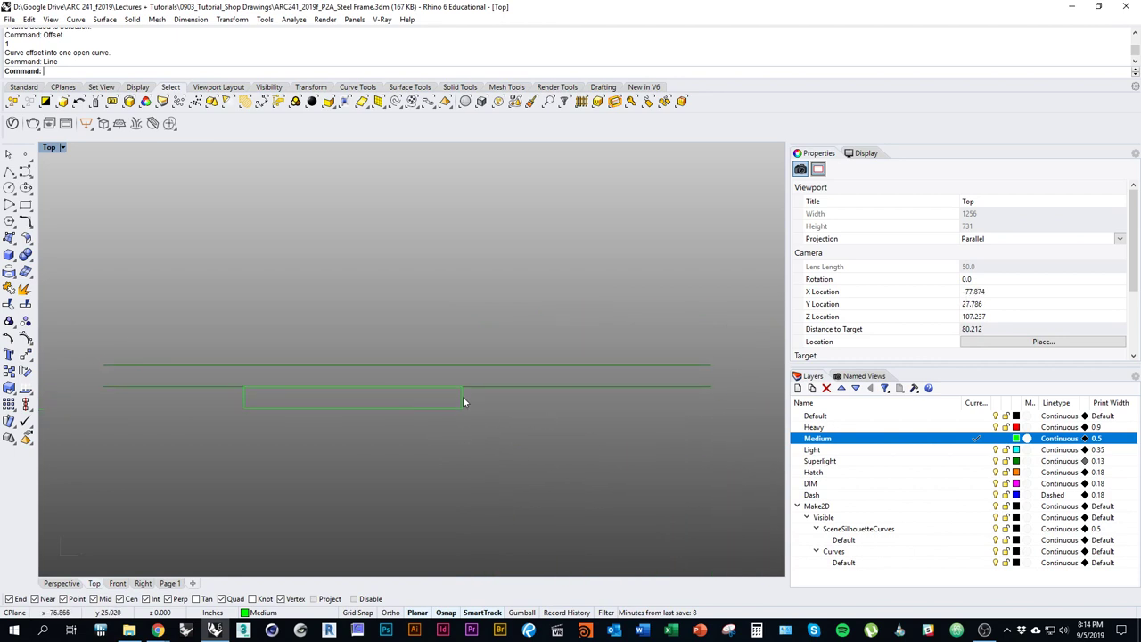
right_click(494, 396)
click(462, 386)
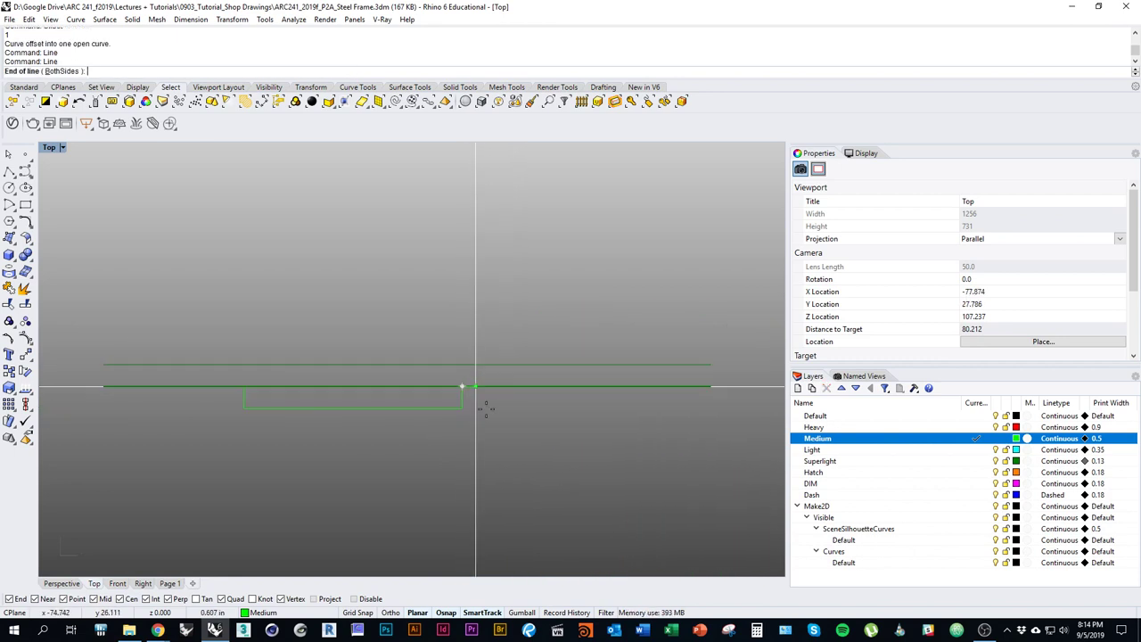
key(Escape)
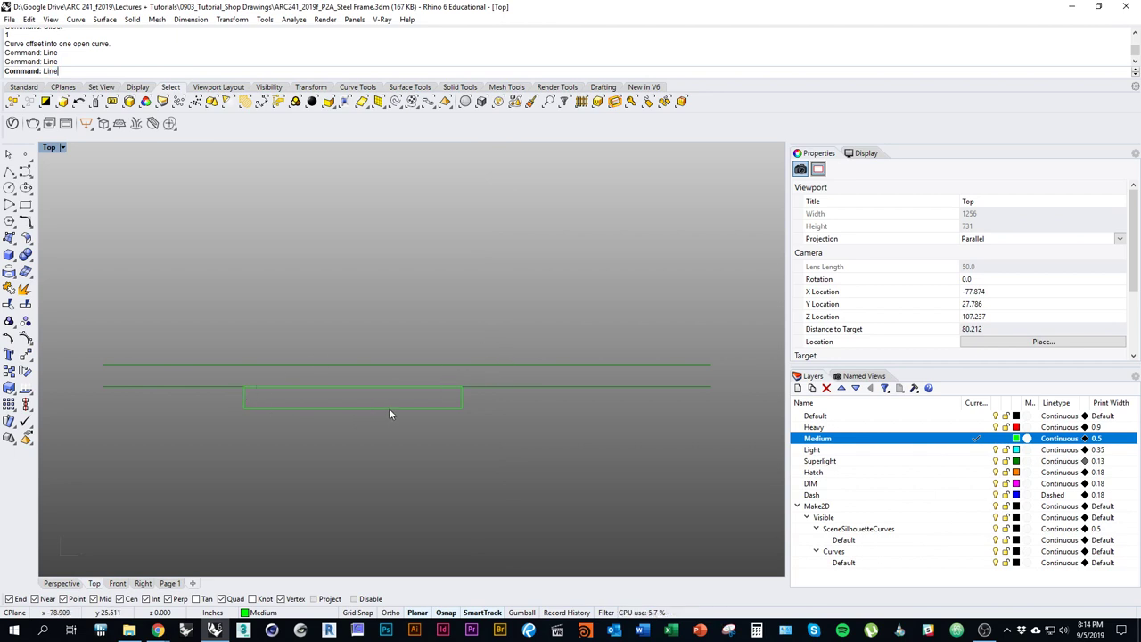
Draw matching right-leaning slanted lines from the rectangle's two upper corners to the upper guide line.
key(Return)
click(463, 385)
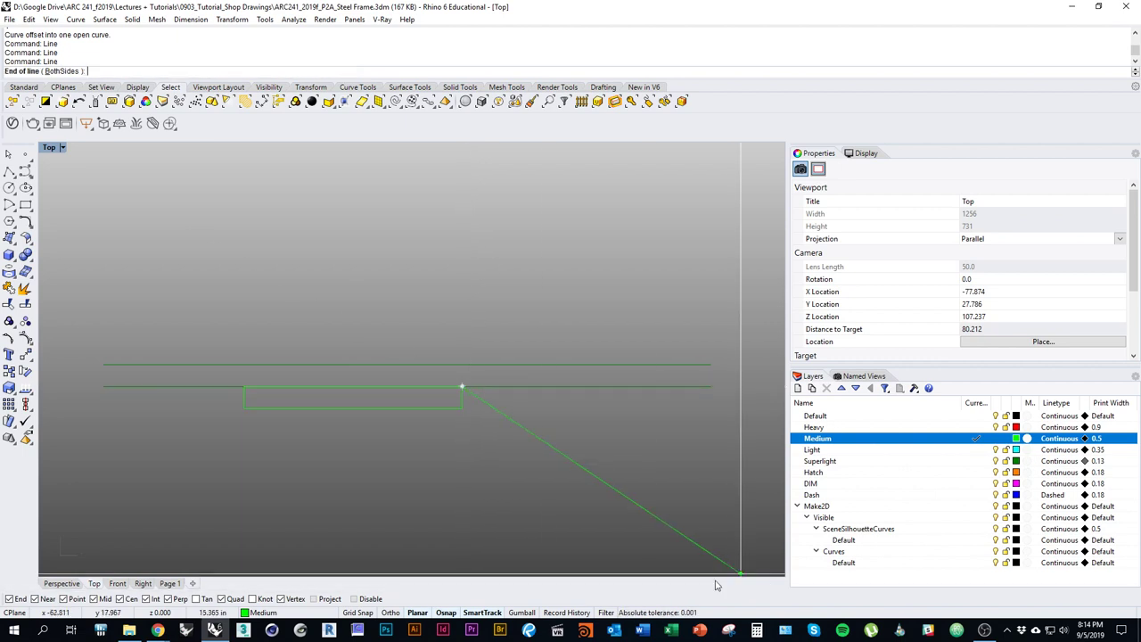
click(474, 365)
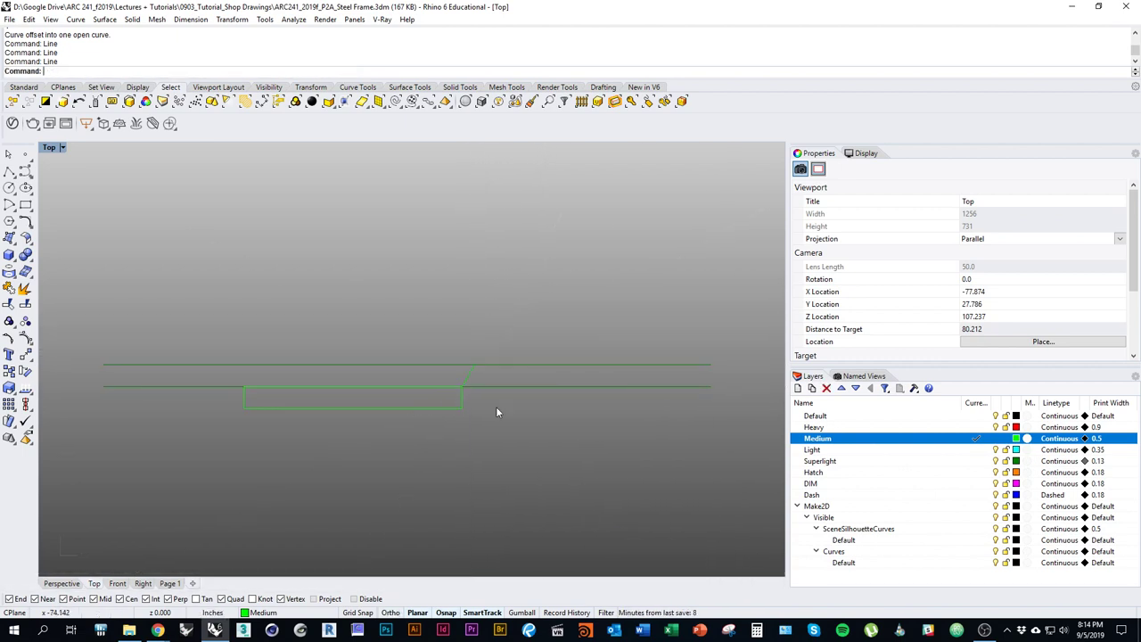
right_click(273, 404)
click(243, 386)
click(255, 365)
Close the bar's top face with a horizontal line joining the upper ends of the two slanted lines.
mouse_move(458, 423)
right_down()
mouse_move(374, 423)
mouse_move(391, 426)
right_up()
scroll(380, 426, down, 2)
right_click(258, 398)
click(222, 375)
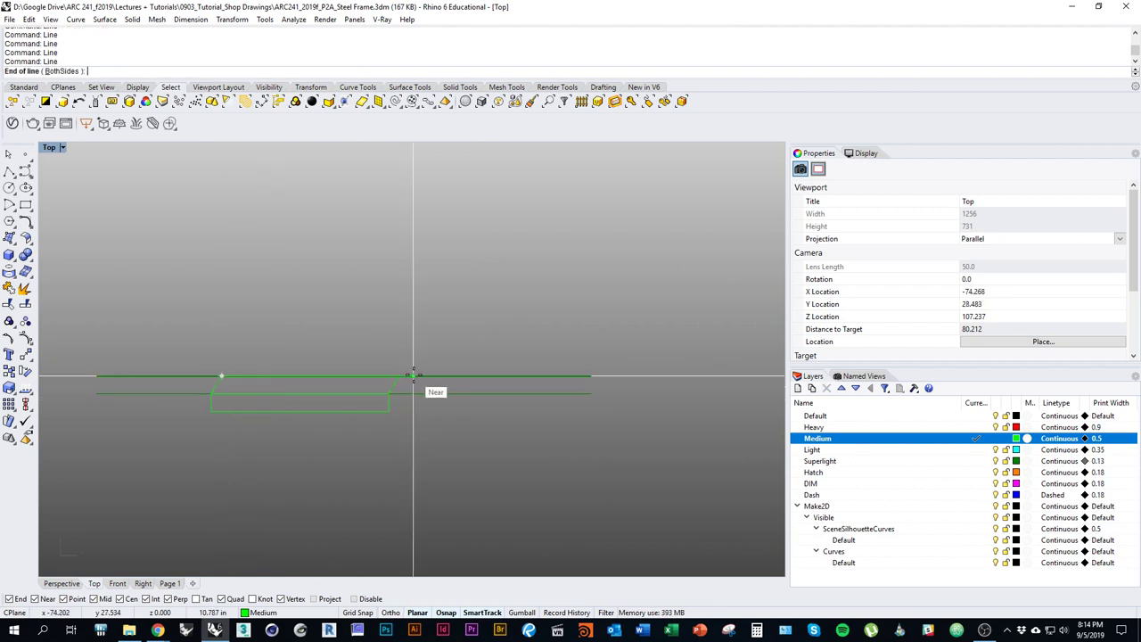
click(397, 376)
right_click(400, 390)
scroll(403, 420, up, 6)
key(Escape)
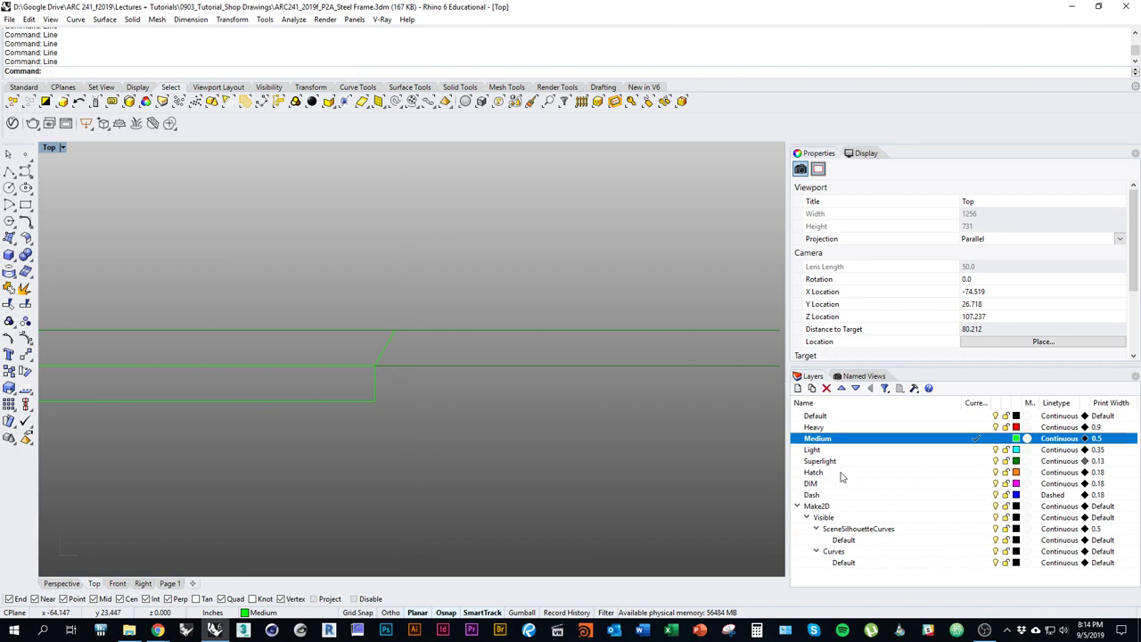
Lock the Superlight layer and explode the bar's front rectangle into separate lines.
click(824, 460)
right_drag(471, 440, 591, 447)
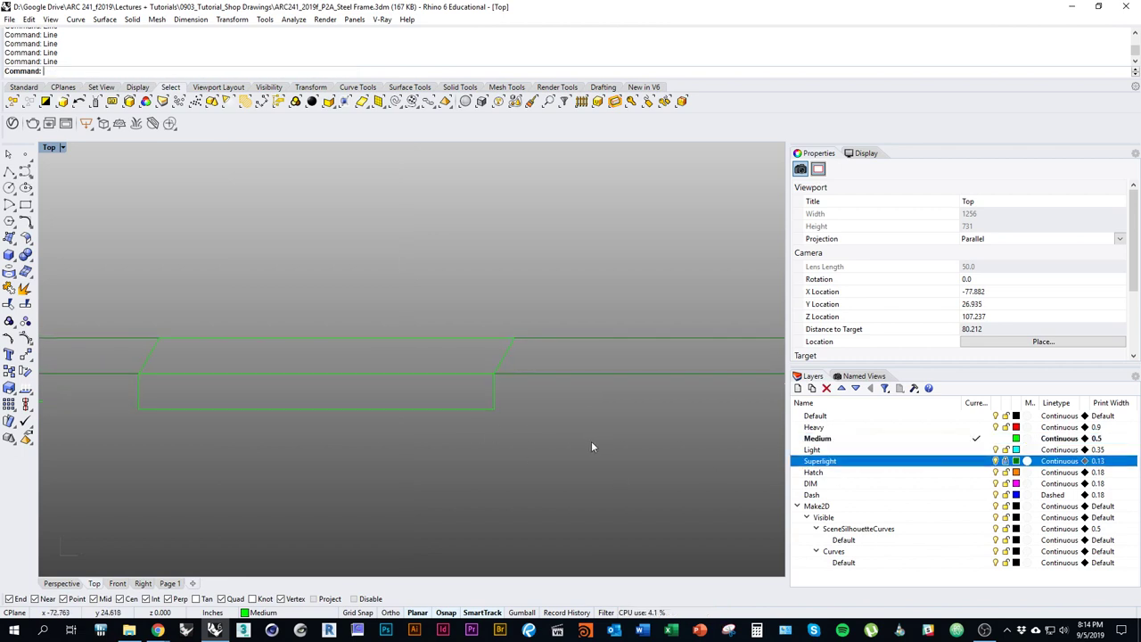
click(495, 389)
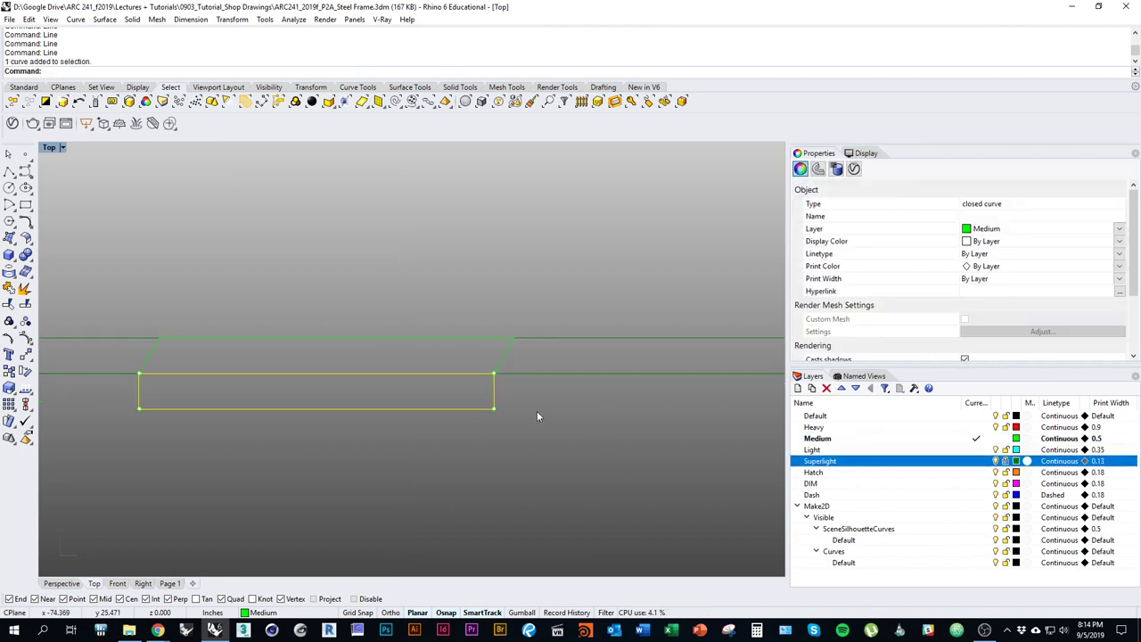
text(explode)
key(Return)
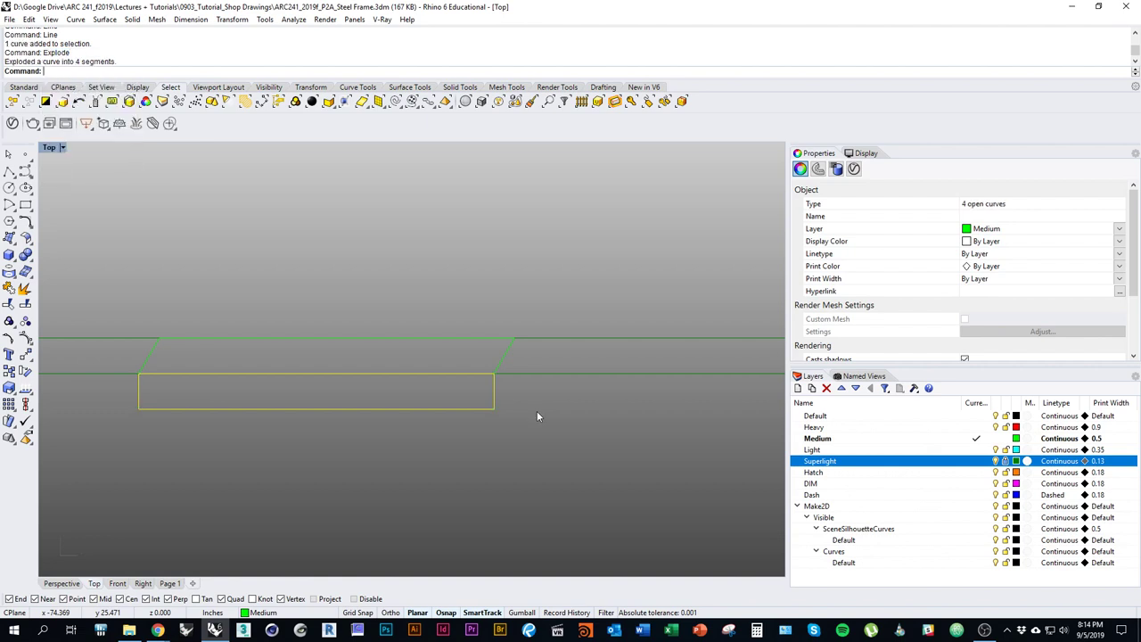
click(537, 417)
Copy the front face's right vertical edge from its upper corner to the upper end of the adjoining slanted line.
click(495, 403)
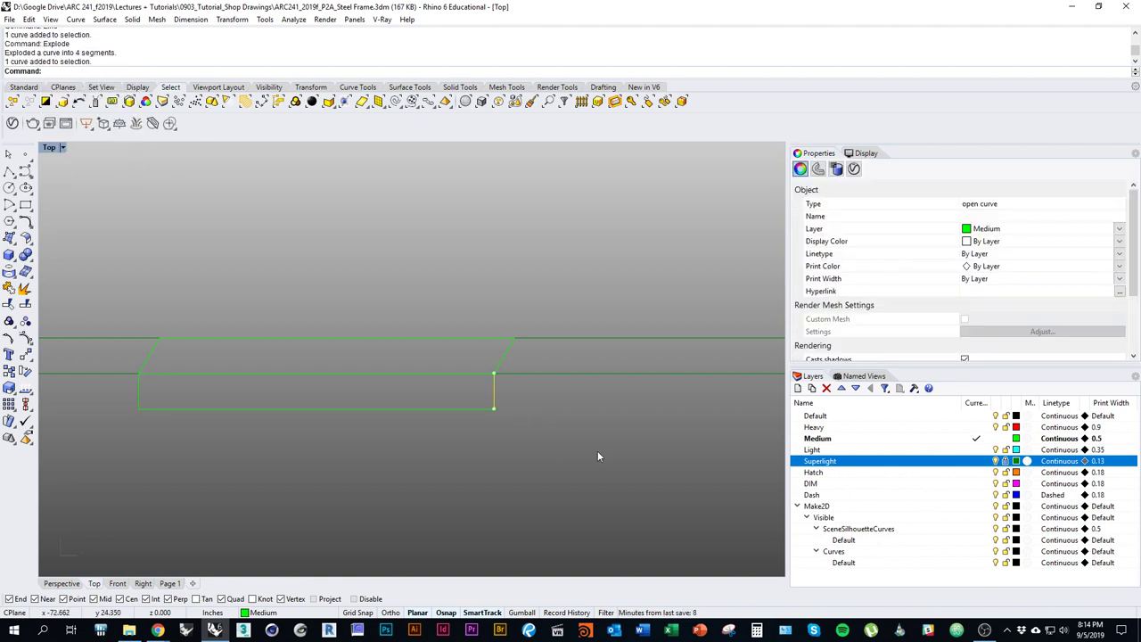
text(copy)
key(Return)
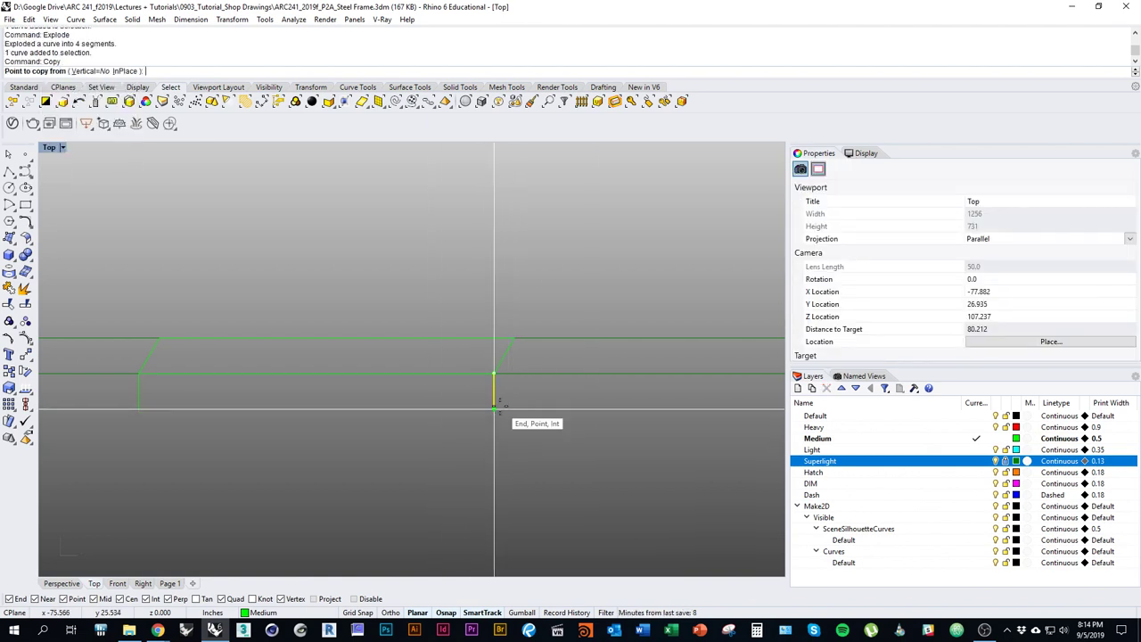
click(494, 373)
click(514, 337)
key(Return)
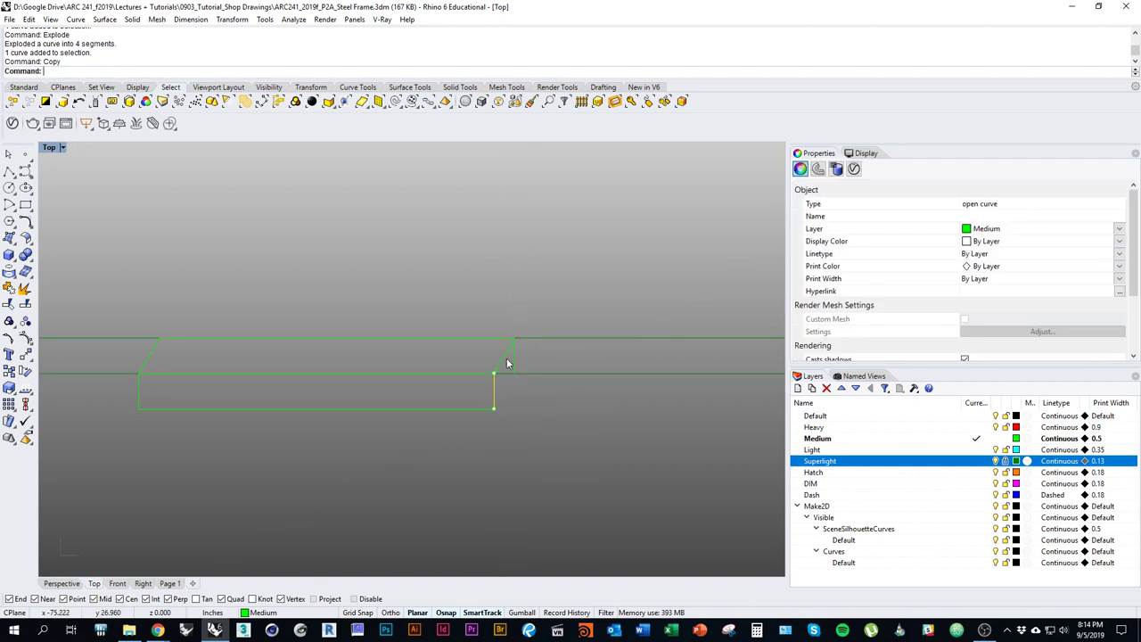
Copy the right slanted line down to the front face's lower-right corner to close the bar's end face.
click(504, 361)
key(Return)
click(493, 372)
click(494, 408)
key(Return)
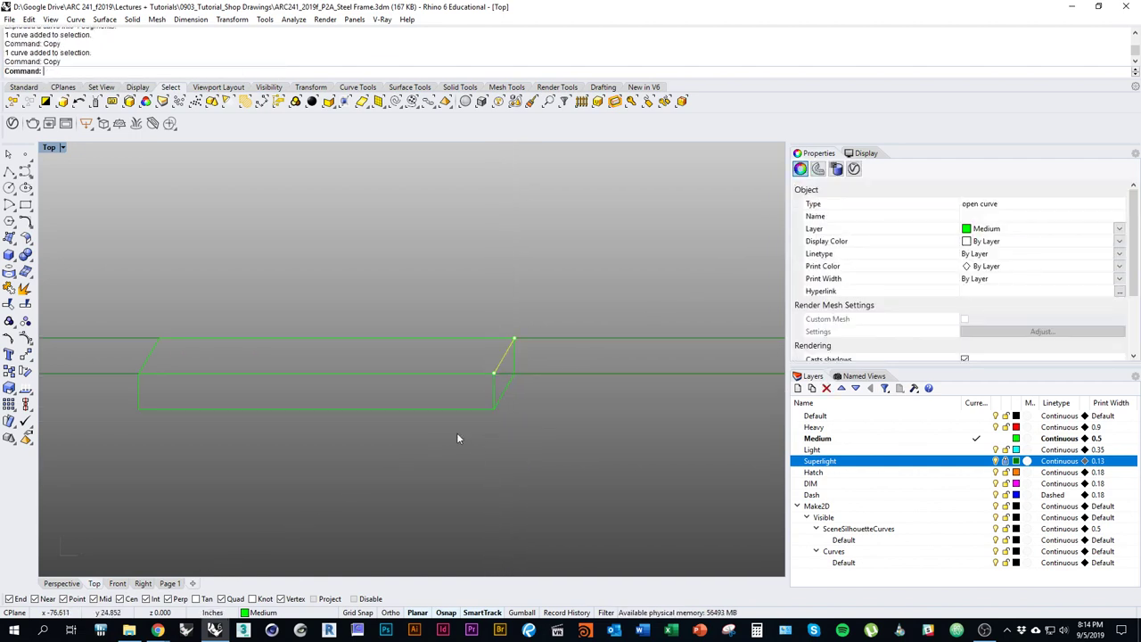
key(Escape)
Unlock the Superlight layer and place a duplicate of the bar and its guide lines below the original.
scroll(456, 432, down, 8)
right_drag(499, 498, 443, 438)
scroll(443, 438, down, 2)
scroll(356, 446, down, 2)
mouse_move(615, 474)
right_down()
mouse_move(357, 446)
mouse_move(566, 462)
right_up()
scroll(565, 459, up, 3)
drag(566, 460, 300, 356)
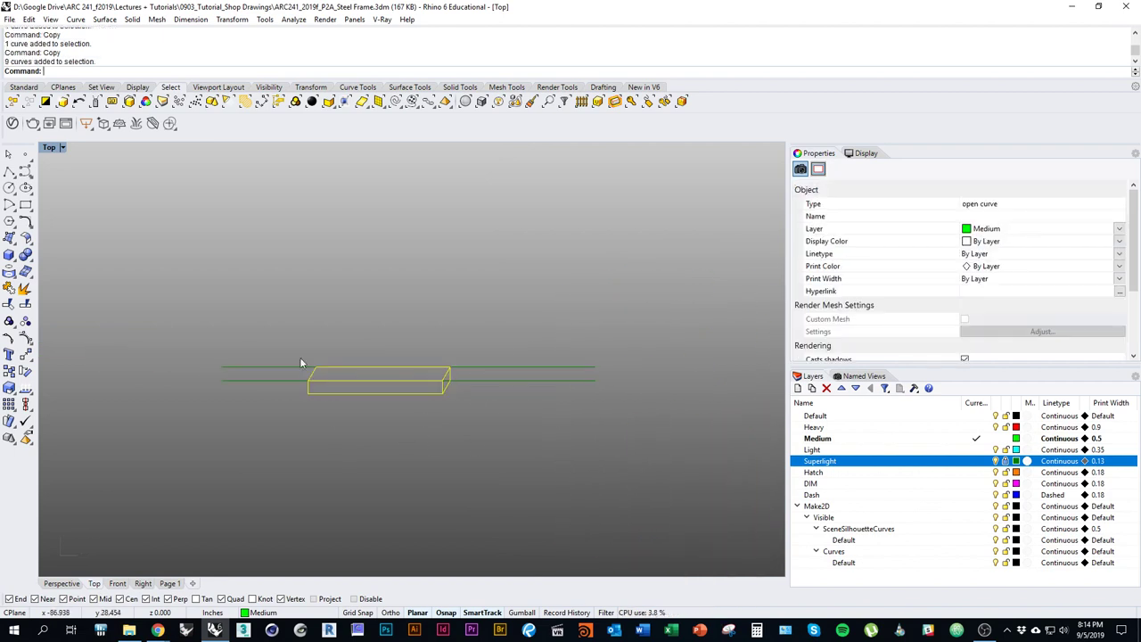
right_drag(448, 395, 442, 428)
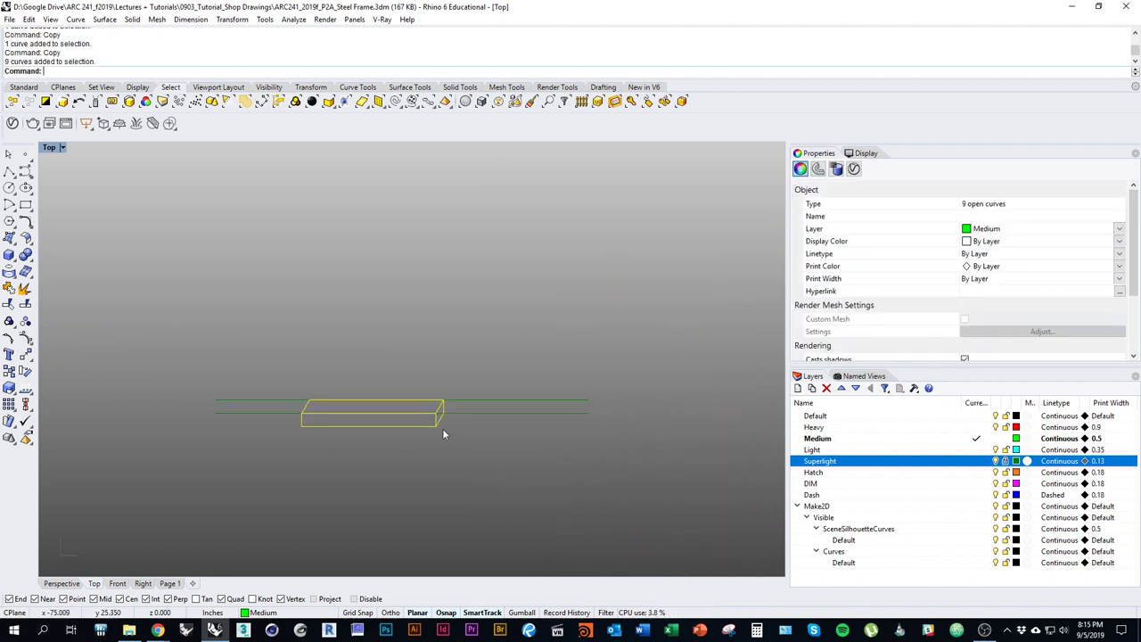
click(1004, 462)
drag(487, 502, 286, 382)
right_drag(331, 440, 359, 275)
alt+drag(459, 264, 466, 359)
key(Escape)
scroll(484, 413, up, 3)
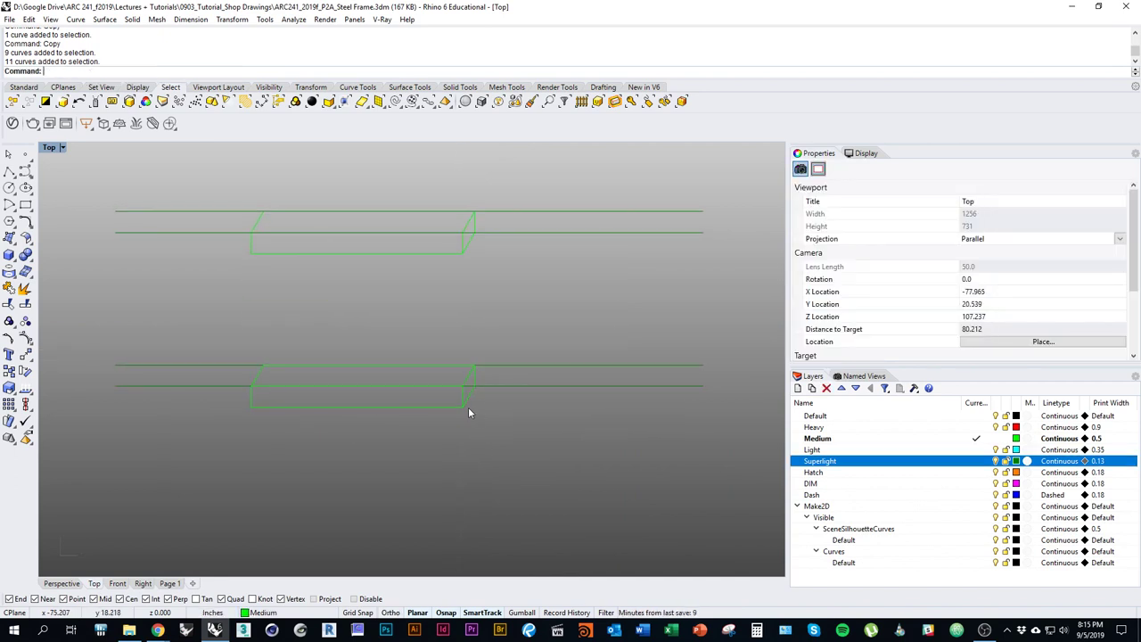
Lock the Superlight layer and select the copied bar's long edges and right-end edges.
click(470, 395)
click(509, 476)
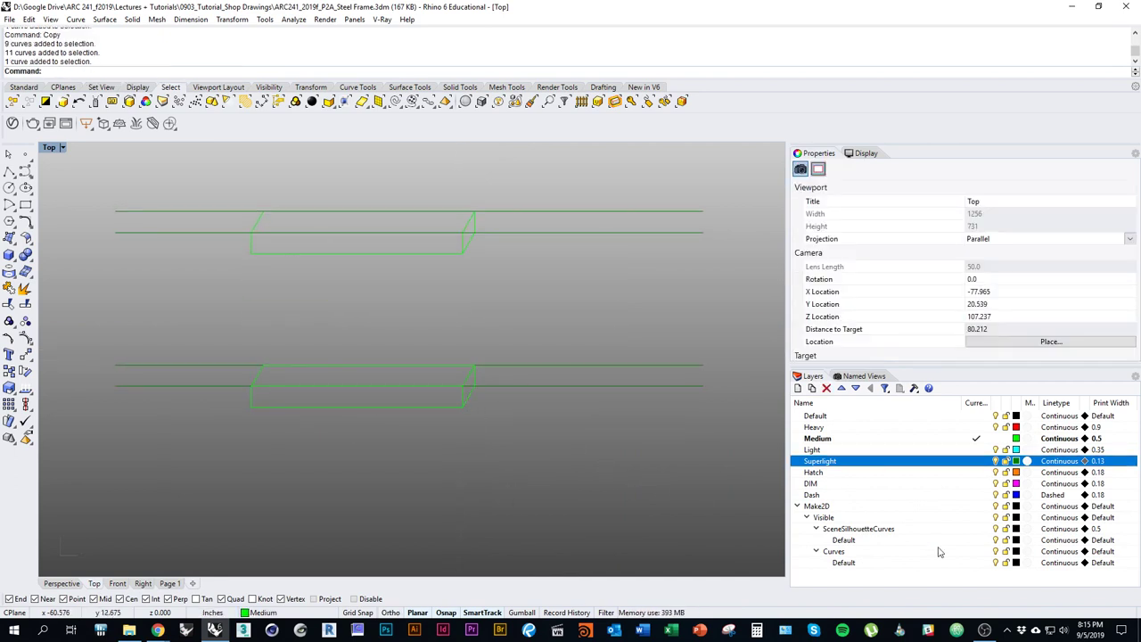
click(1006, 461)
drag(557, 461, 453, 354)
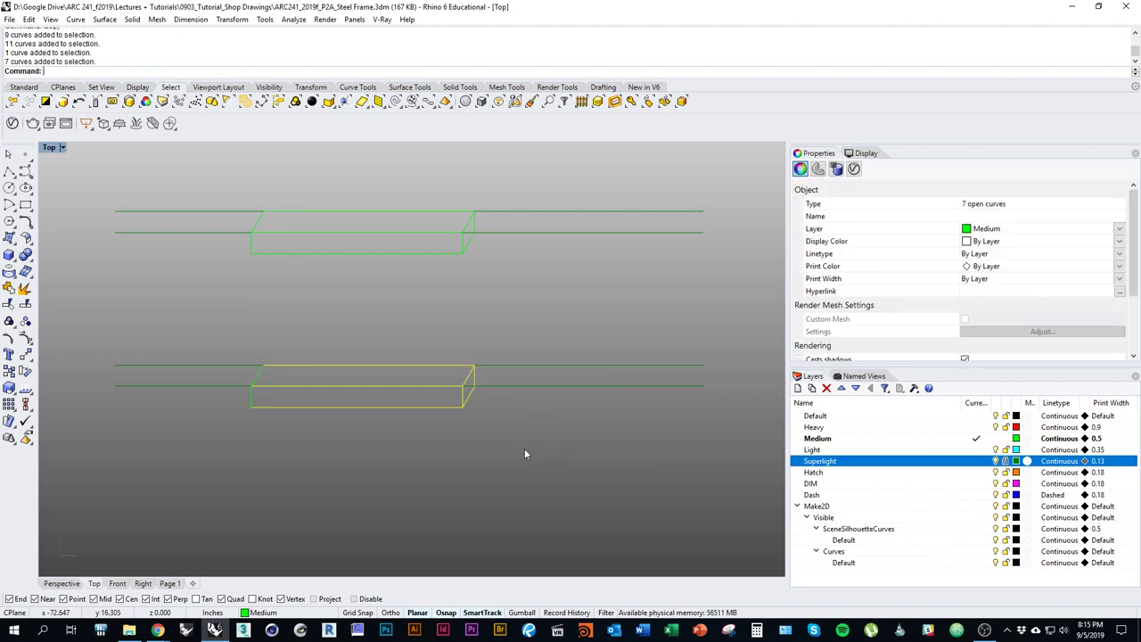
Draw an 18-inch horizontal line above the copied bar, starting directly above its rear upper-left corner.
text(line)
key(Return)
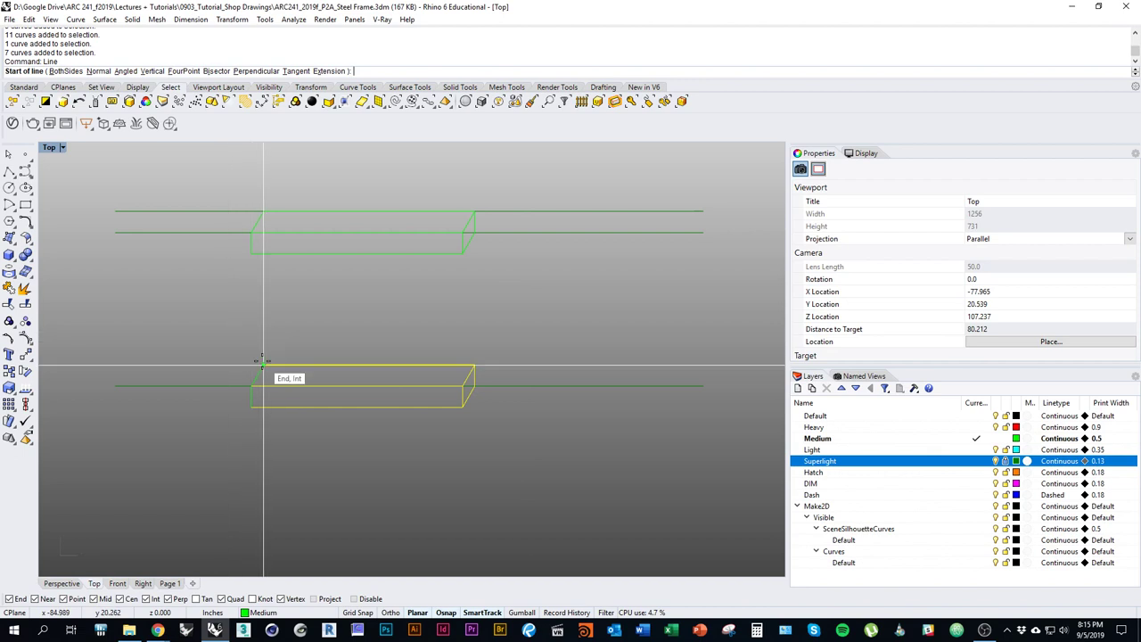
click(263, 339)
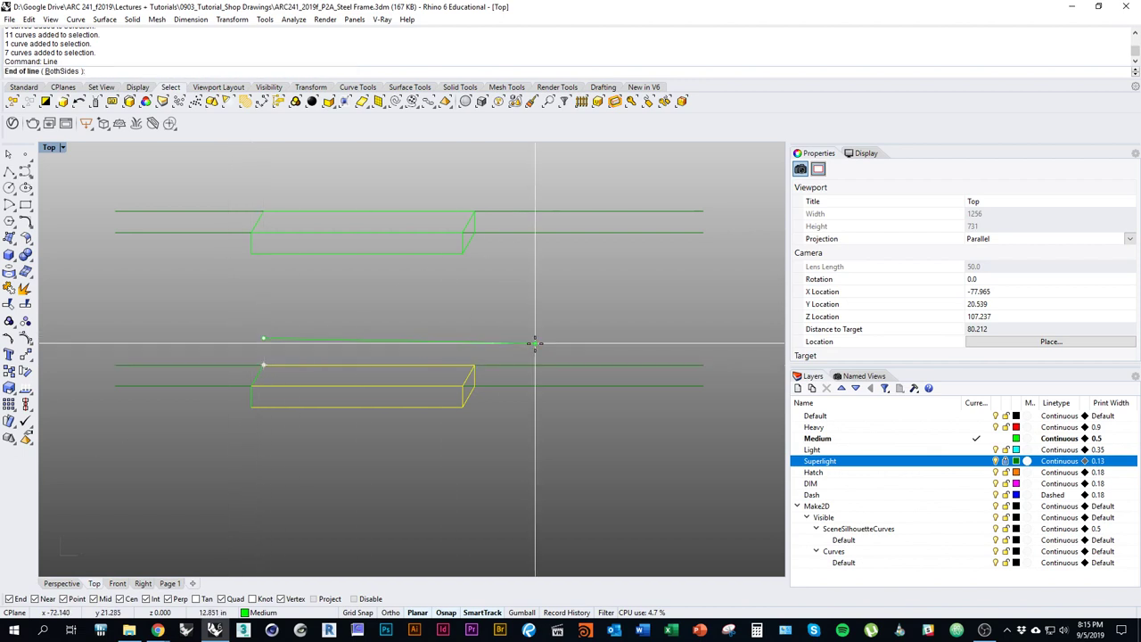
text(18)
key(Return)
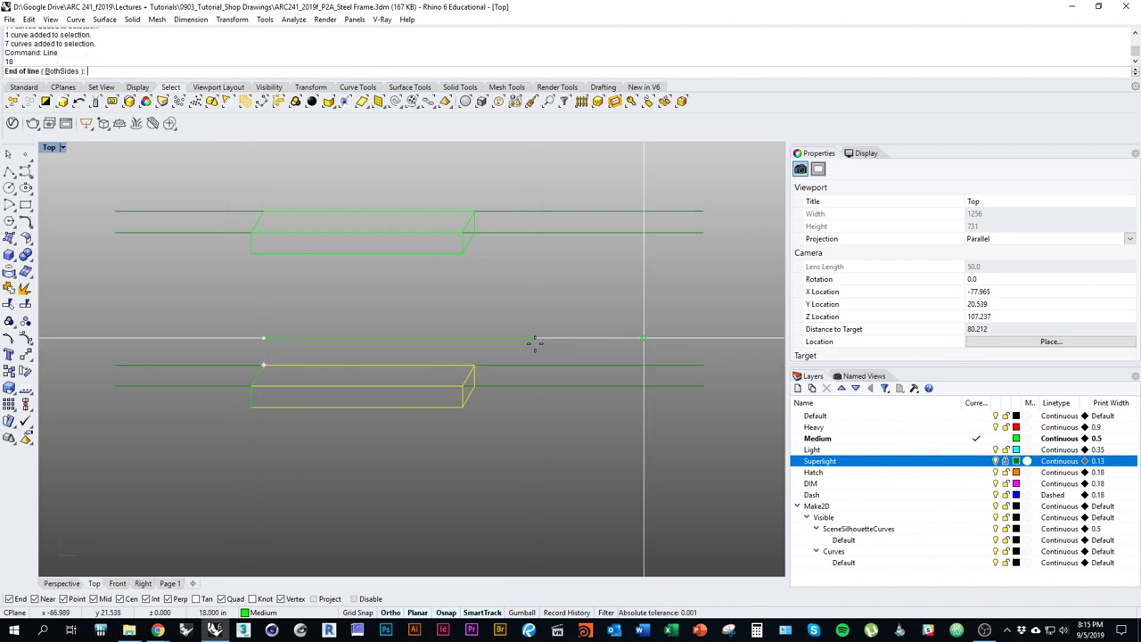
click(535, 343)
Examine the finished exploded frame's top bars, detached pieces and connections as a reference for the copied bar's length.
right_drag(560, 422, 524, 425)
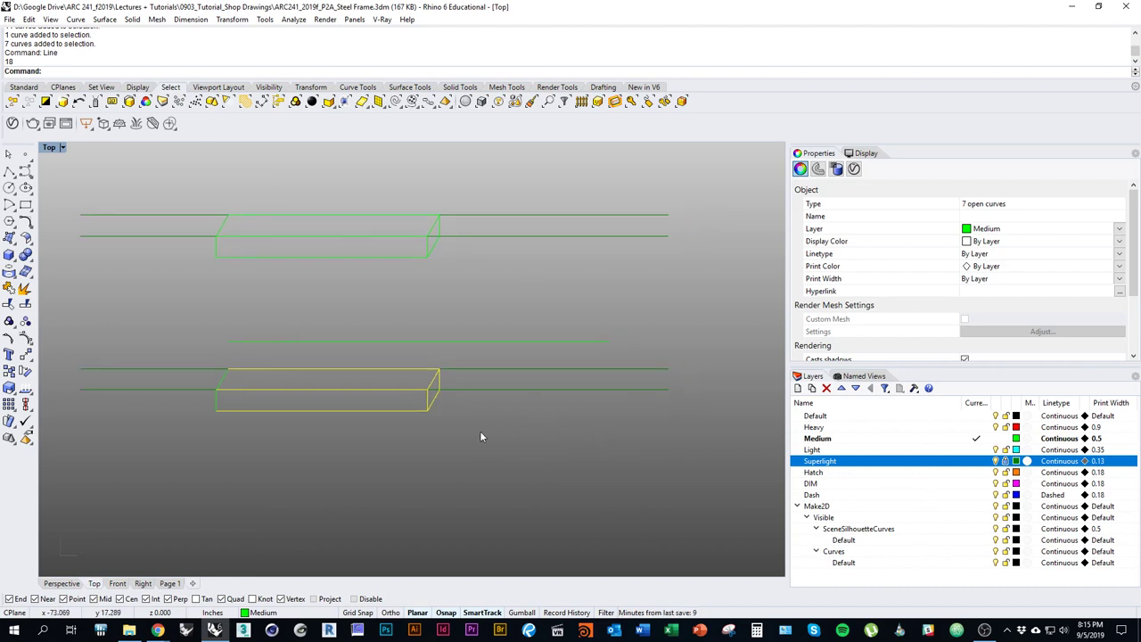
right_drag(397, 448, 438, 371)
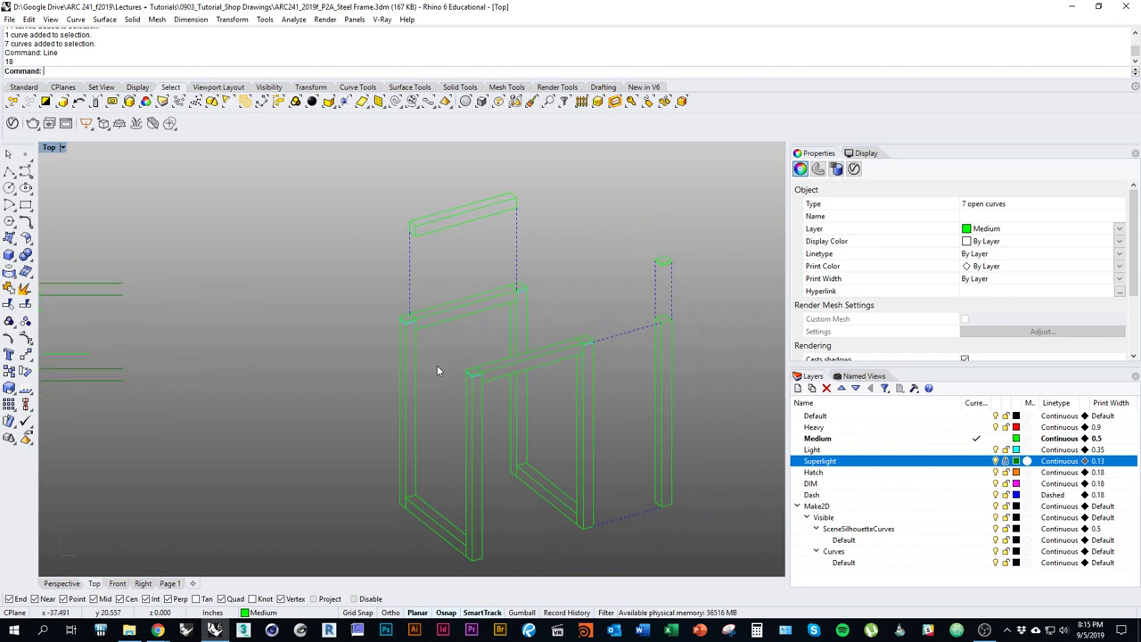
key(Left)
key(Left)
key(Left)
key(Left)
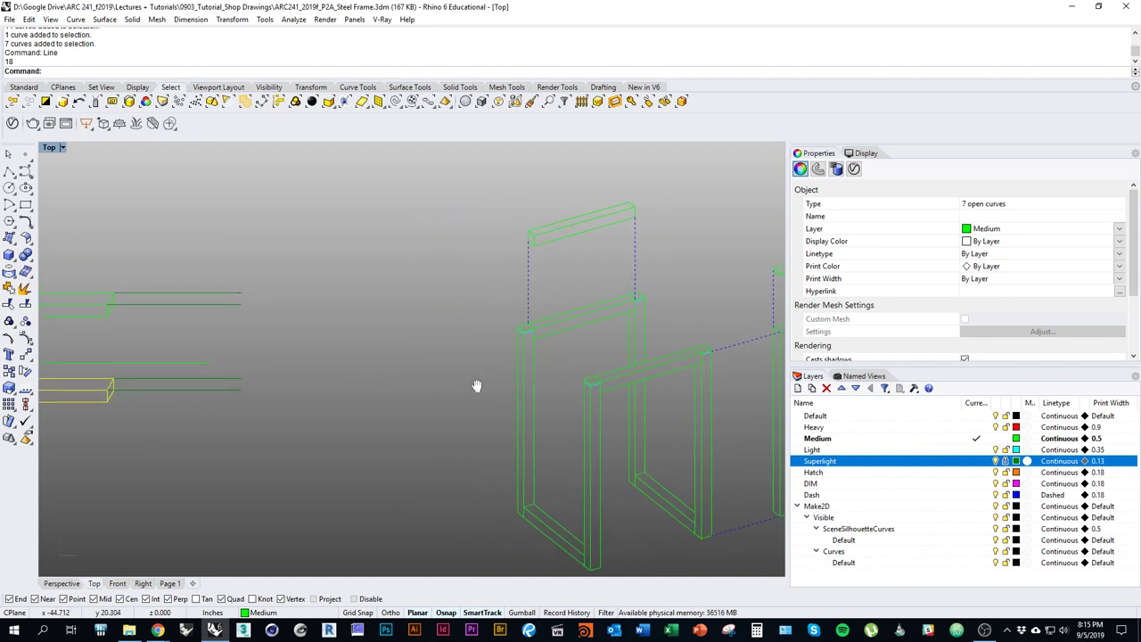
right_drag(314, 381, 477, 373)
right_drag(372, 381, 411, 380)
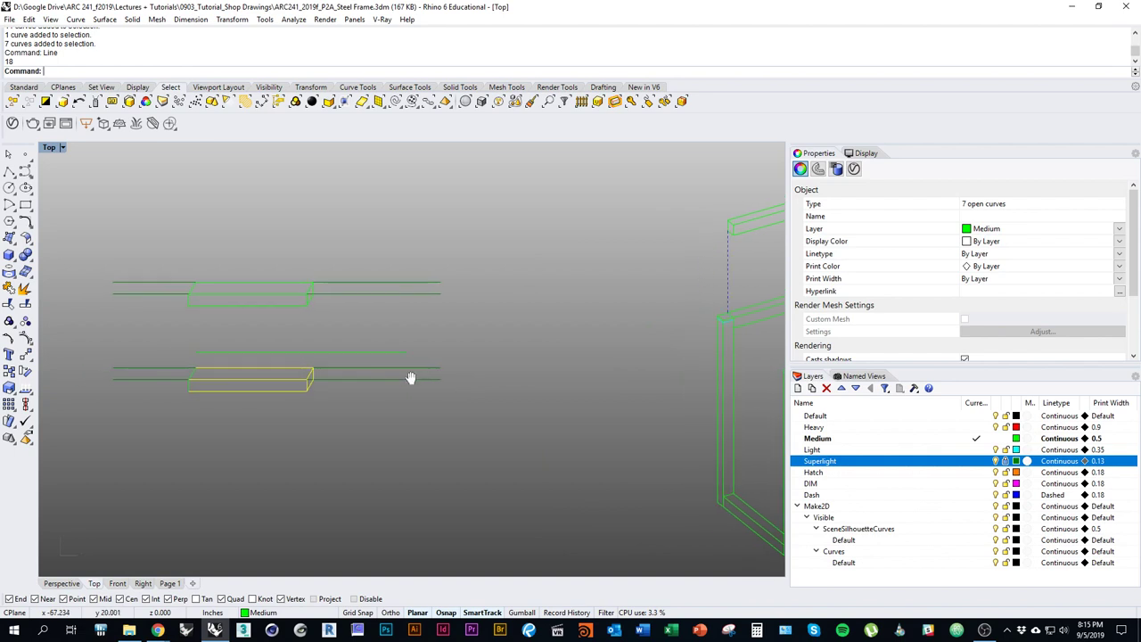
right_drag(780, 372, 462, 373)
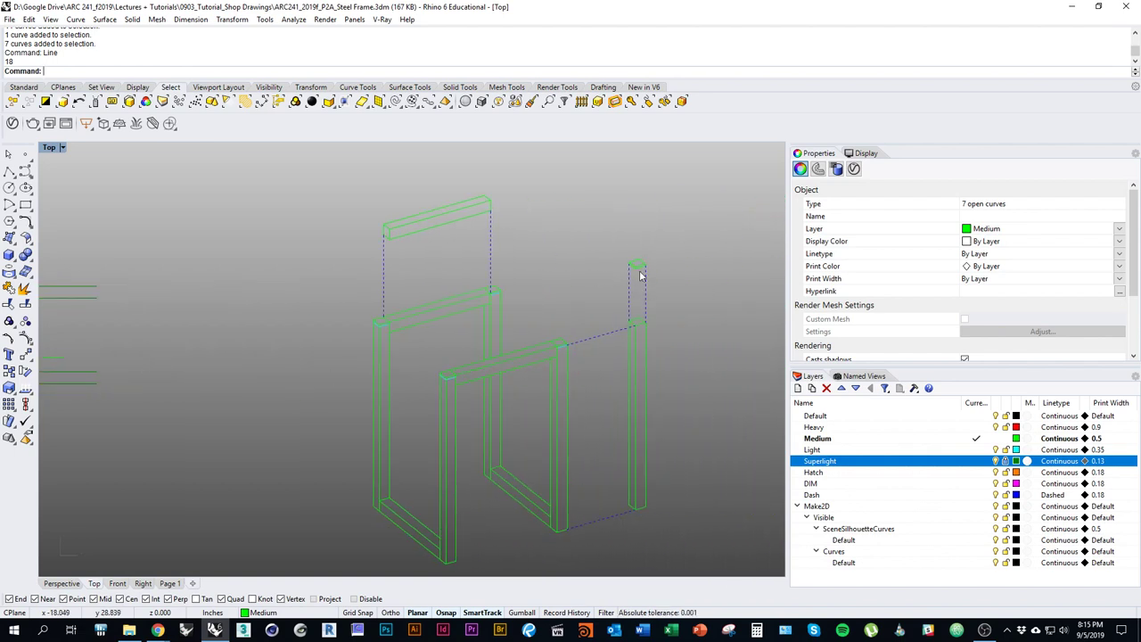
right_drag(639, 275, 411, 390)
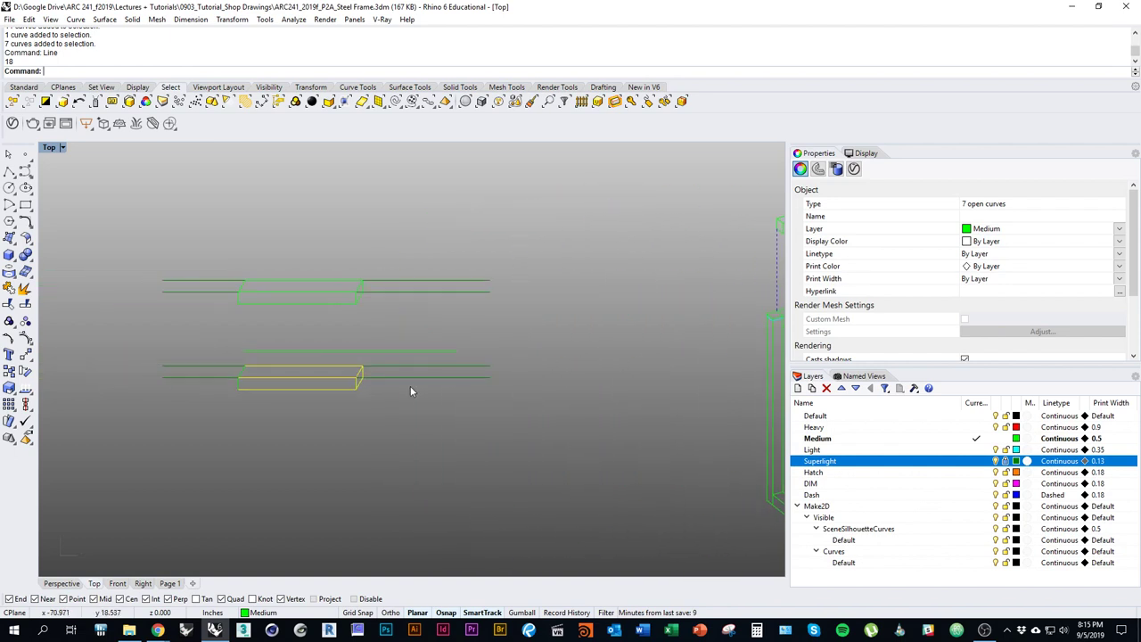
Work out 13 ÷ 16 in Calculator and use Scale1D from the left end to set the 18-inch line to 17.8125 inches.
click(427, 351)
text(Scale1D)
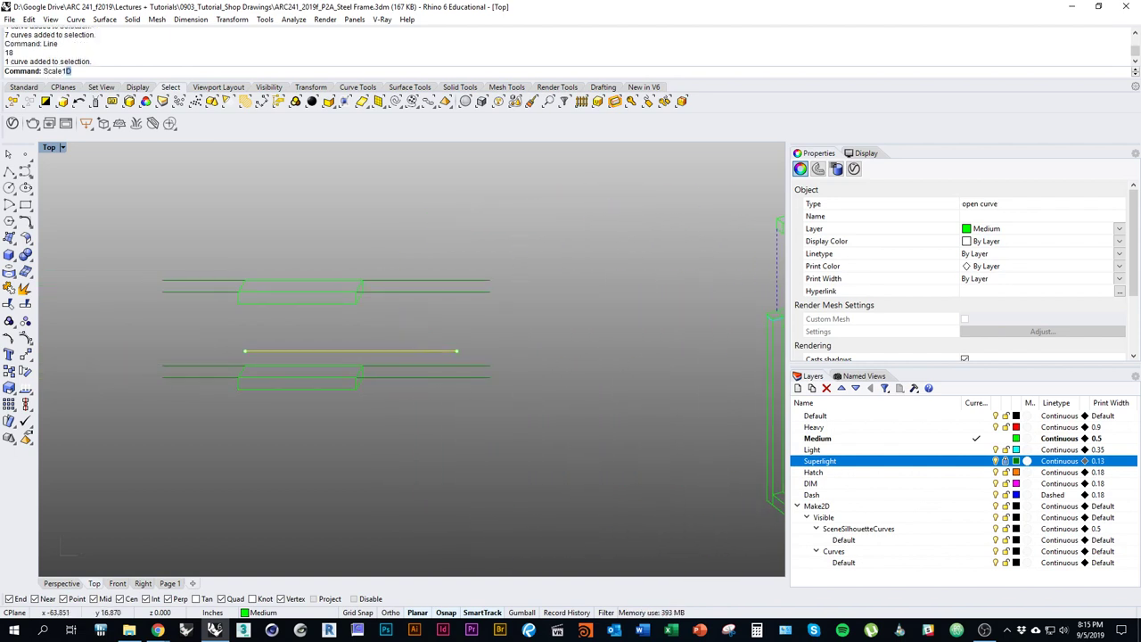
key(Return)
click(245, 351)
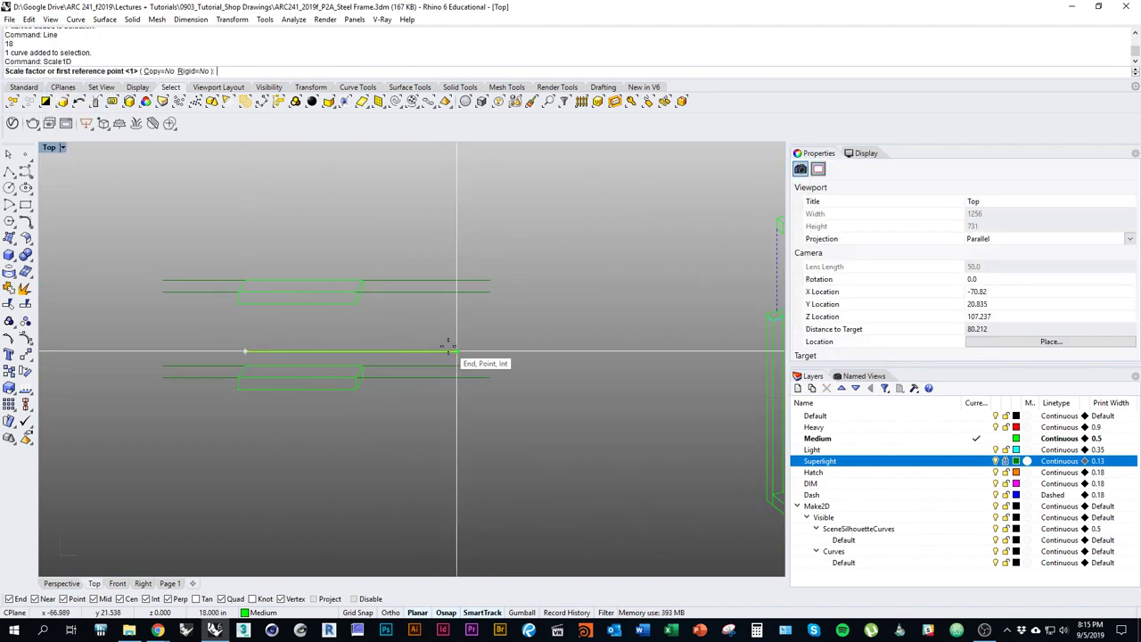
click(457, 350)
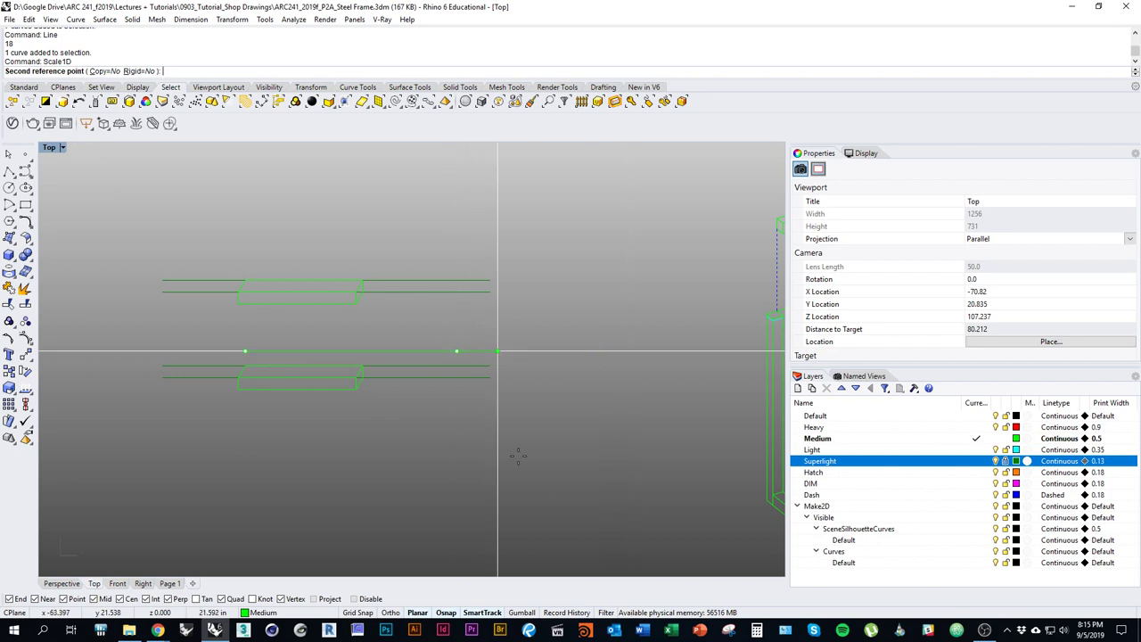
click(756, 630)
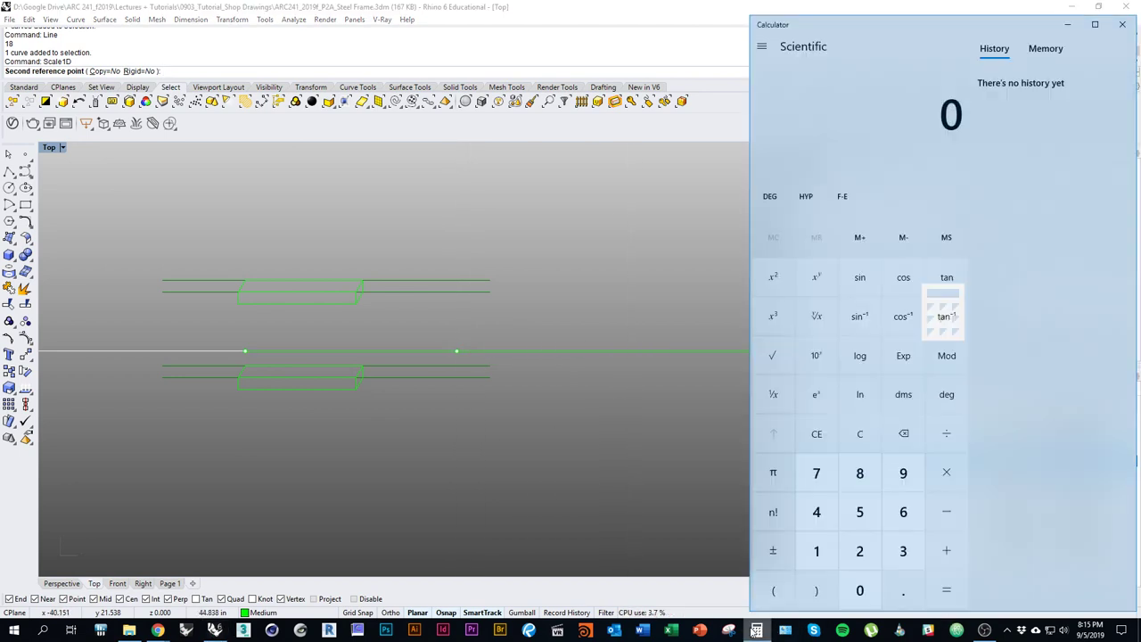
text(1316)
key(Return)
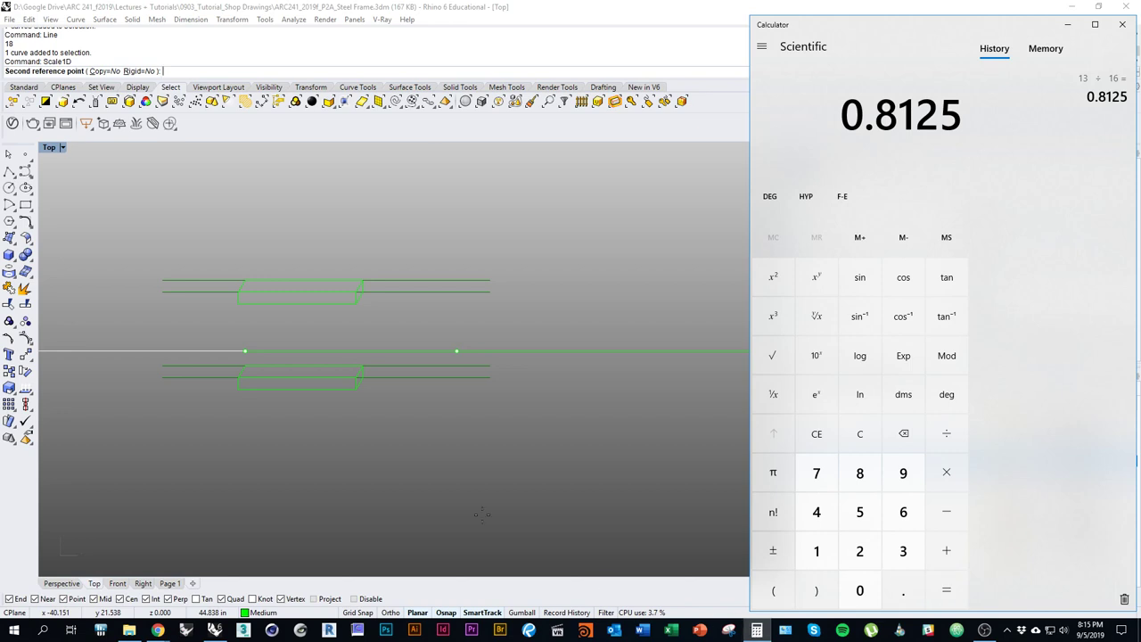
click(755, 630)
right_drag(450, 266, 504, 272)
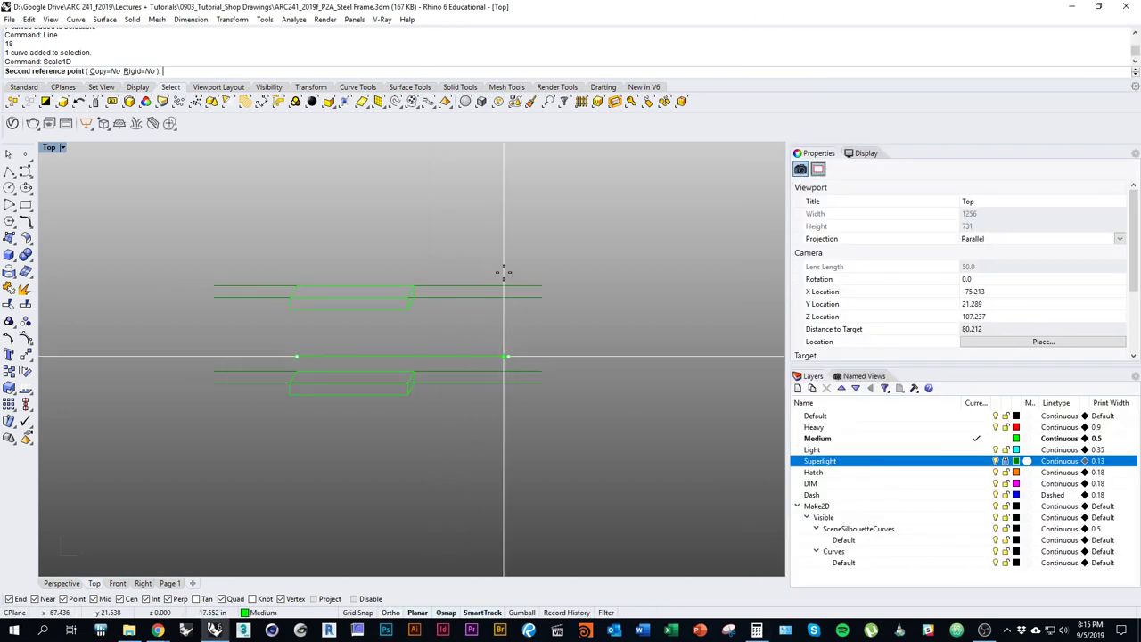
text(.8125)
key(Return)
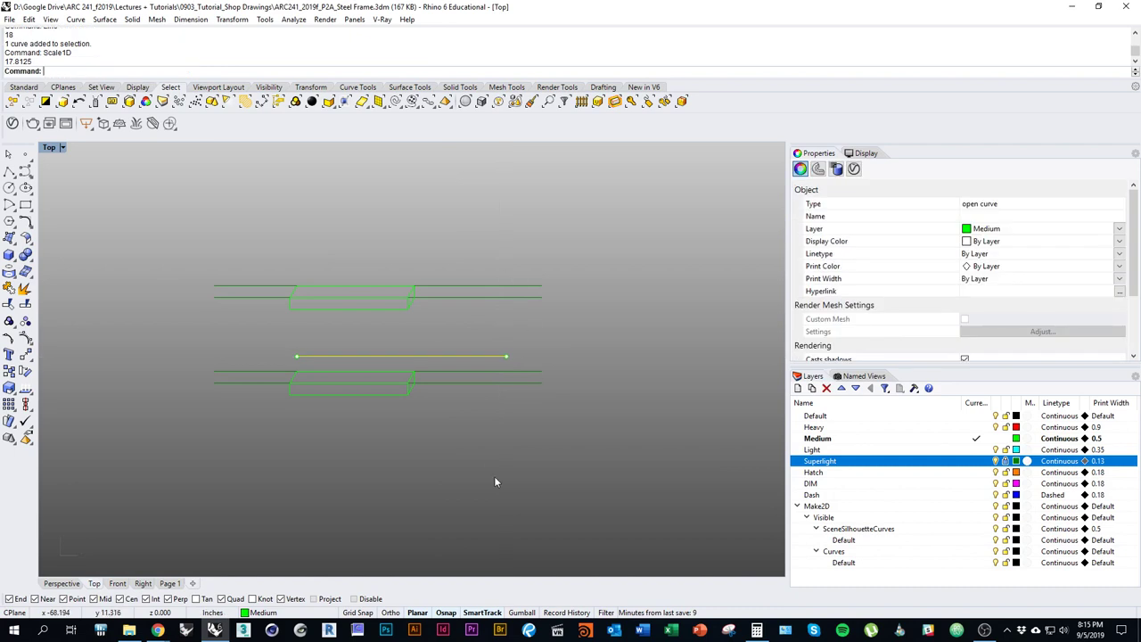
Turn on the control points of the copied bar's long edges and right-end edges.
scroll(481, 408, up, 4)
right_drag(508, 370, 496, 391)
drag(323, 466, 384, 361)
mouse_move(412, 439)
right_down()
mouse_move(498, 452)
mouse_move(398, 445)
right_up()
scroll(475, 389, up, 6)
scroll(437, 437, down, 3)
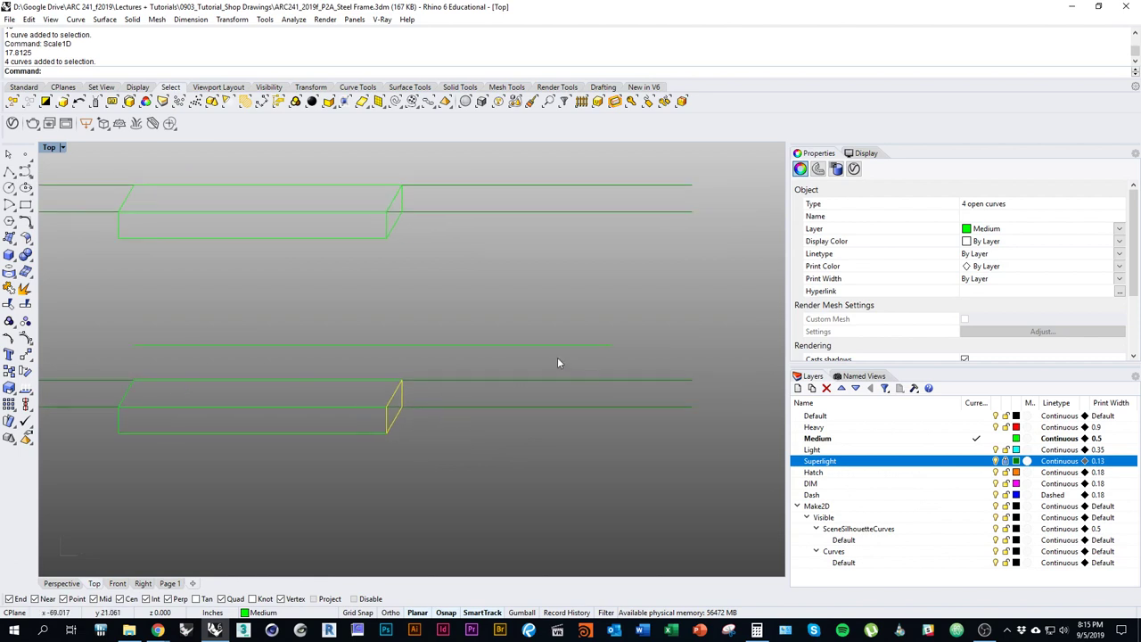
drag(431, 467, 322, 376)
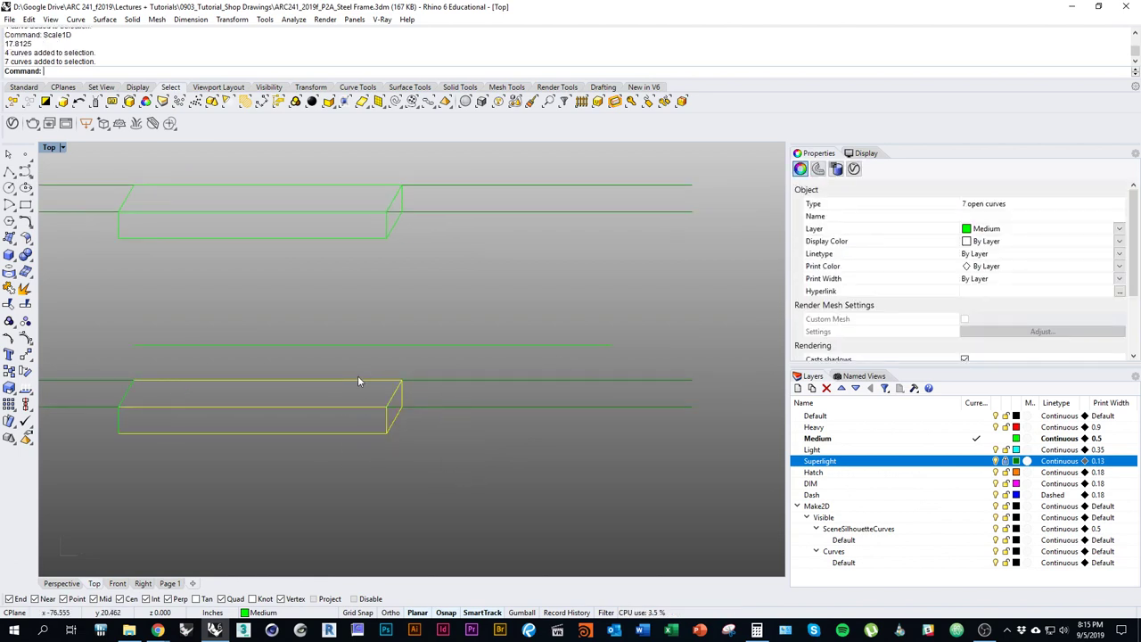
click(27, 353)
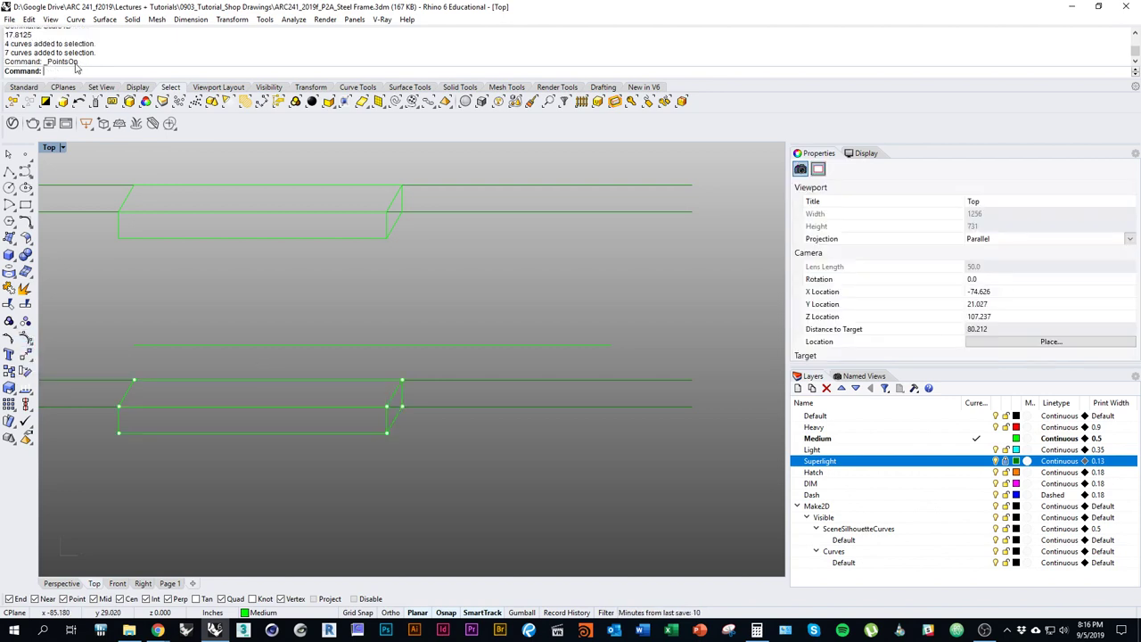
Try the edit-point display, and run the control-point display on the four curves at the copied bar's right end.
click(9, 340)
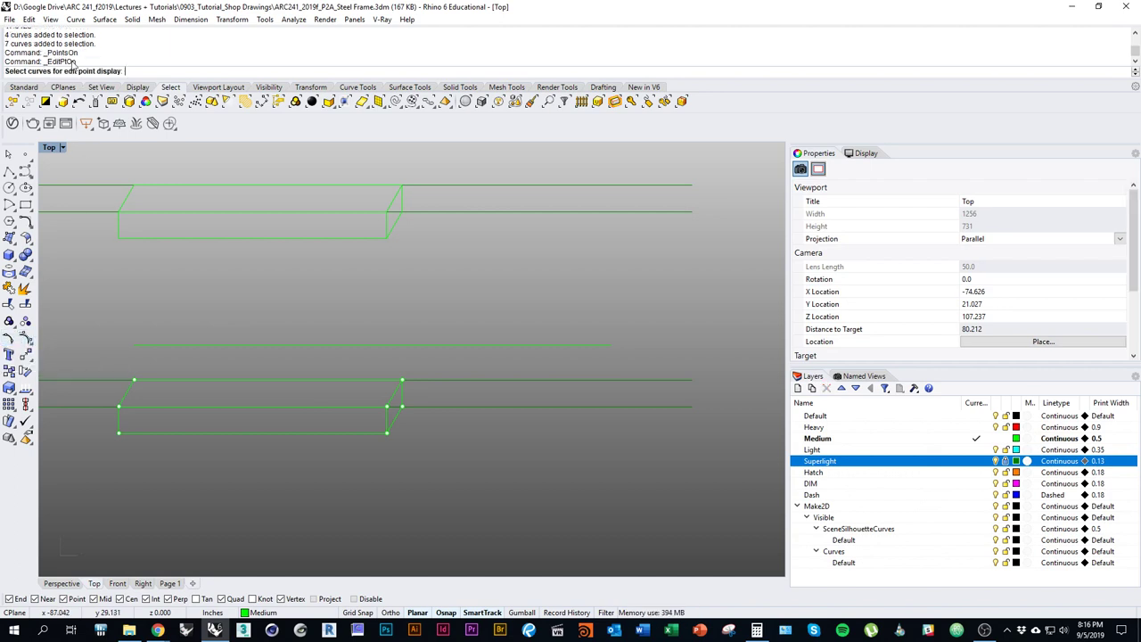
click(26, 340)
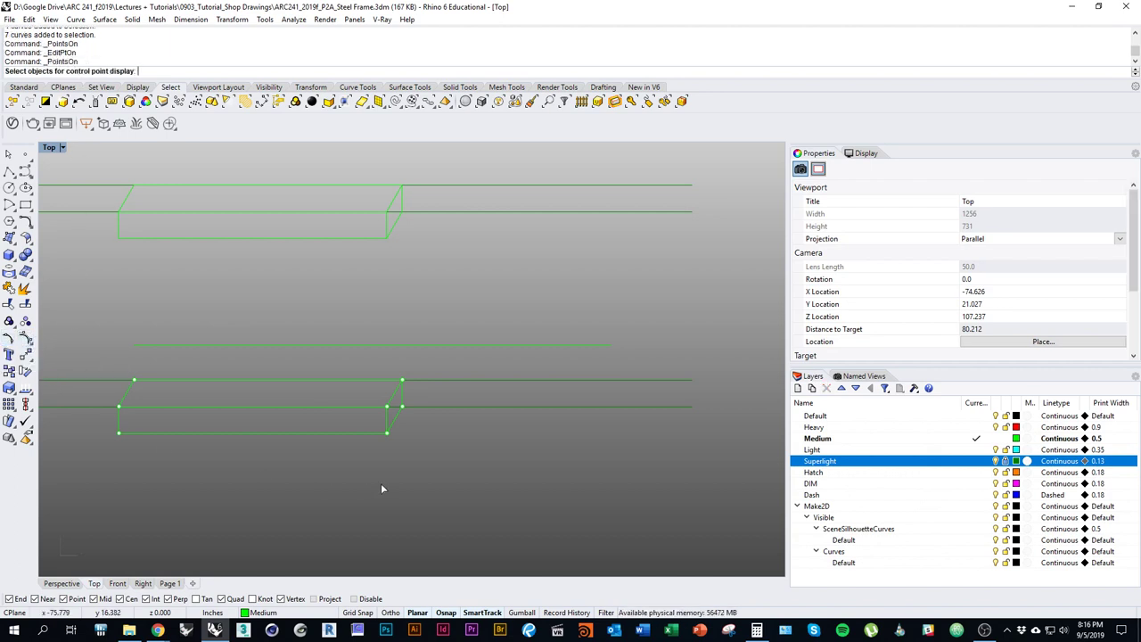
drag(380, 483, 466, 377)
right_drag(464, 414, 395, 434)
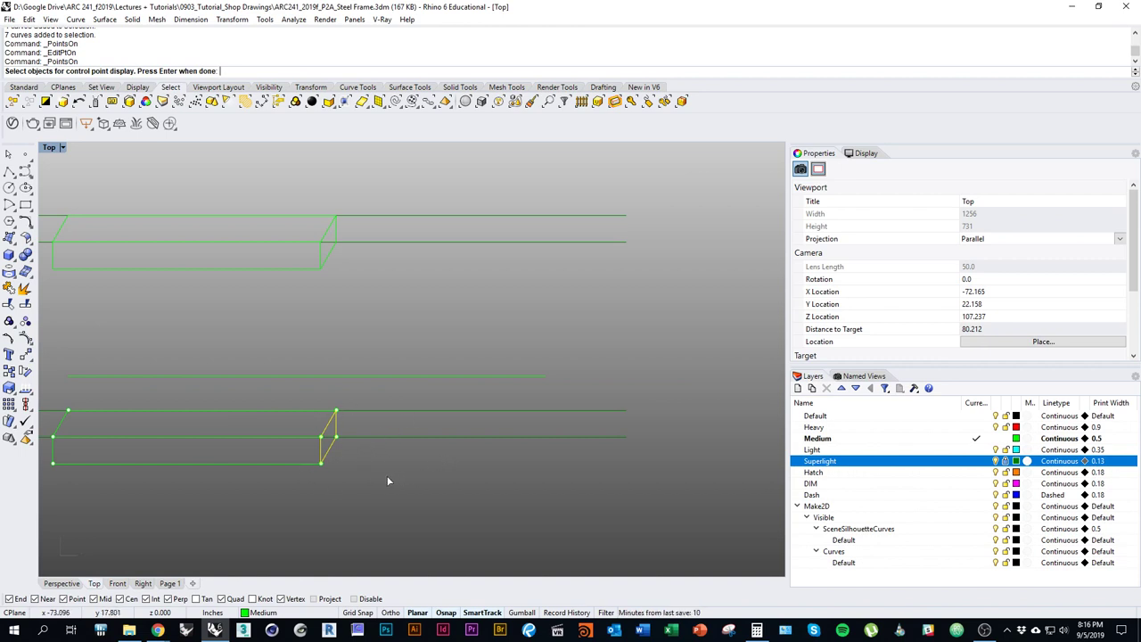
key(Return)
text(m)
key(Return)
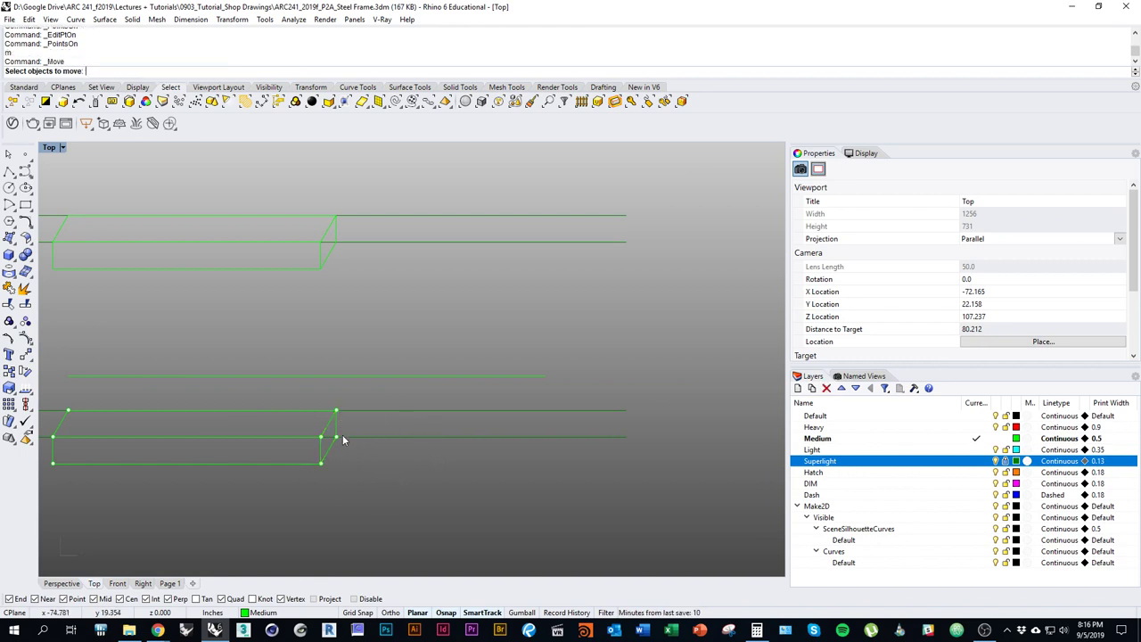
key(Escape)
Move the copied bar's right-end control points horizontally until they align with the right end of the measured reference line, and turn off the points.
drag(368, 495, 293, 410)
drag(277, 521, 356, 399)
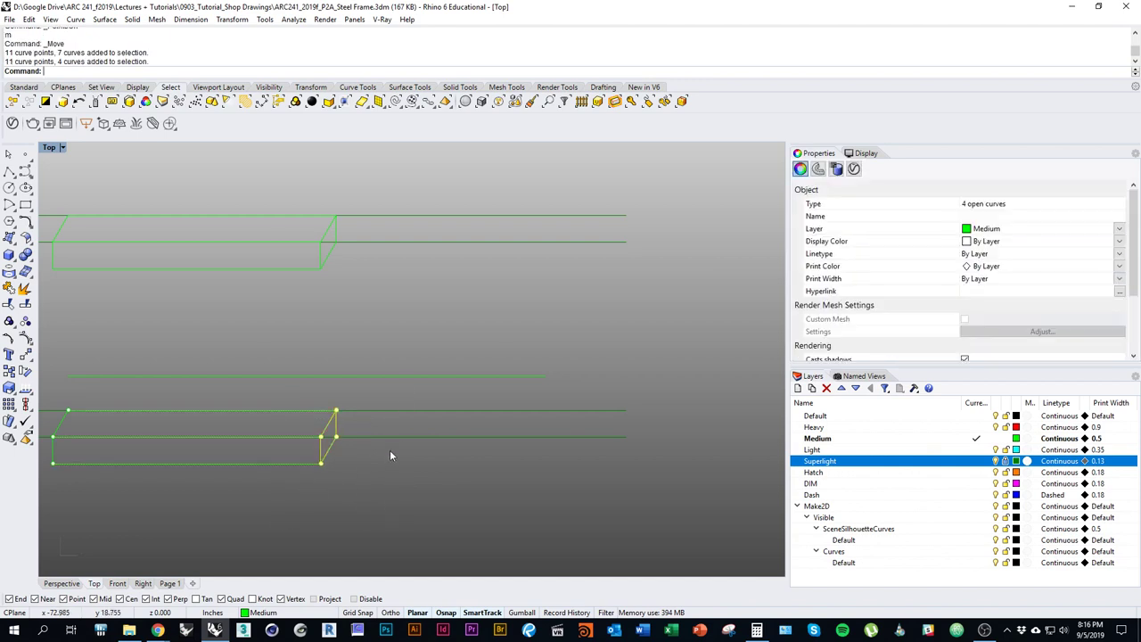
text(m)
key(Return)
click(336, 411)
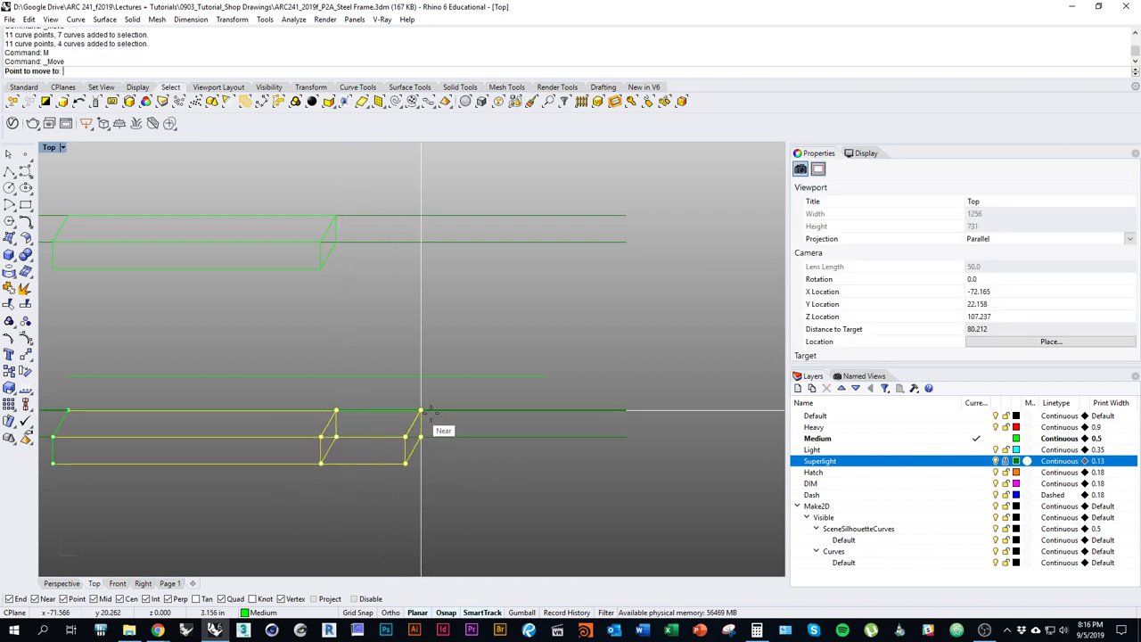
click(544, 411)
scroll(560, 452, down, 3)
key(Escape)
key(Escape)
Delete the measured reference line above the lengthened bar.
click(507, 411)
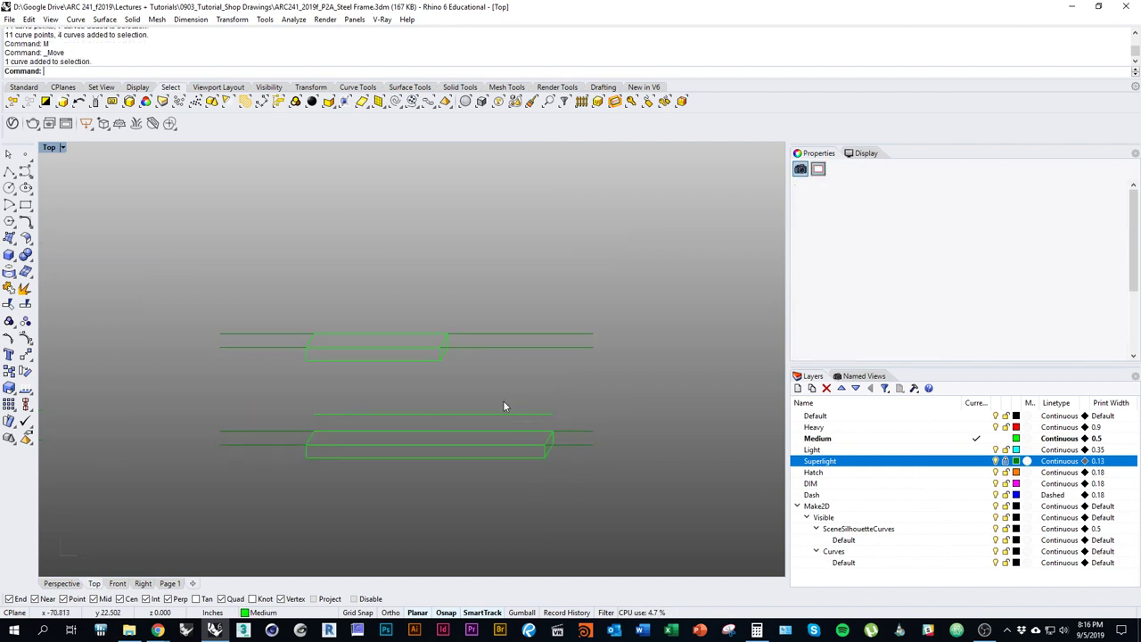
text(d)
key(Return)
Copy the four edges of the lengthened bar's right end face horizontally to the right, clear of the bar.
right_drag(472, 402, 364, 399)
scroll(364, 401, down, 3)
right_drag(440, 437, 528, 461)
scroll(520, 418, up, 6)
scroll(445, 442, down, 2)
scroll(521, 461, up, 1)
scroll(395, 402, up, 2)
scroll(360, 434, up, 1)
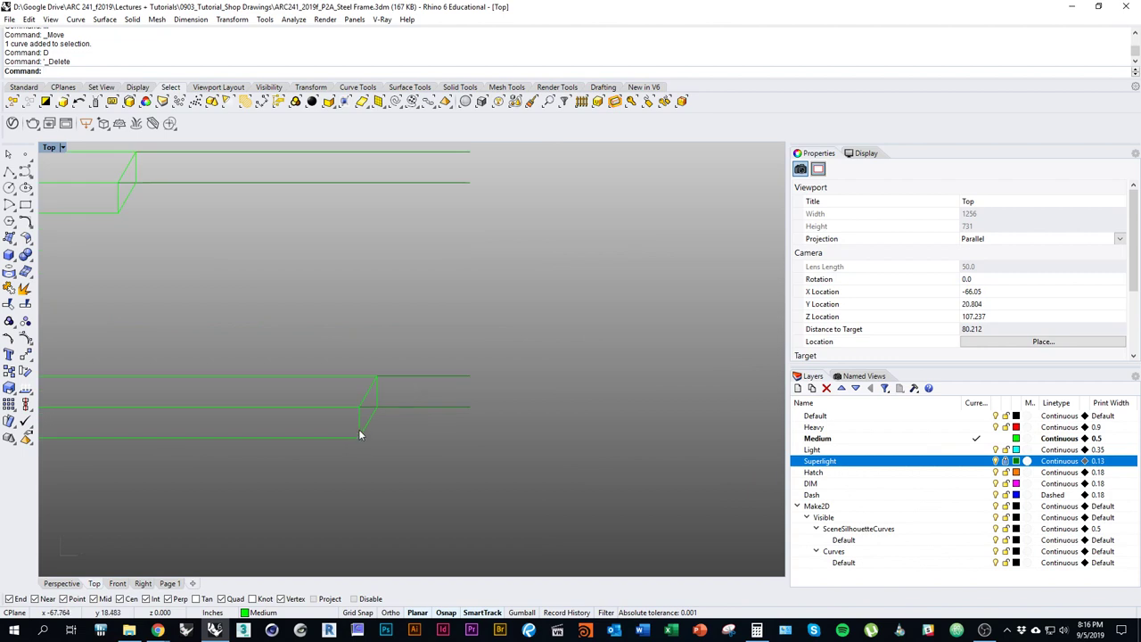
click(360, 433)
scroll(375, 425, up, 4)
click(367, 412)
click(381, 385)
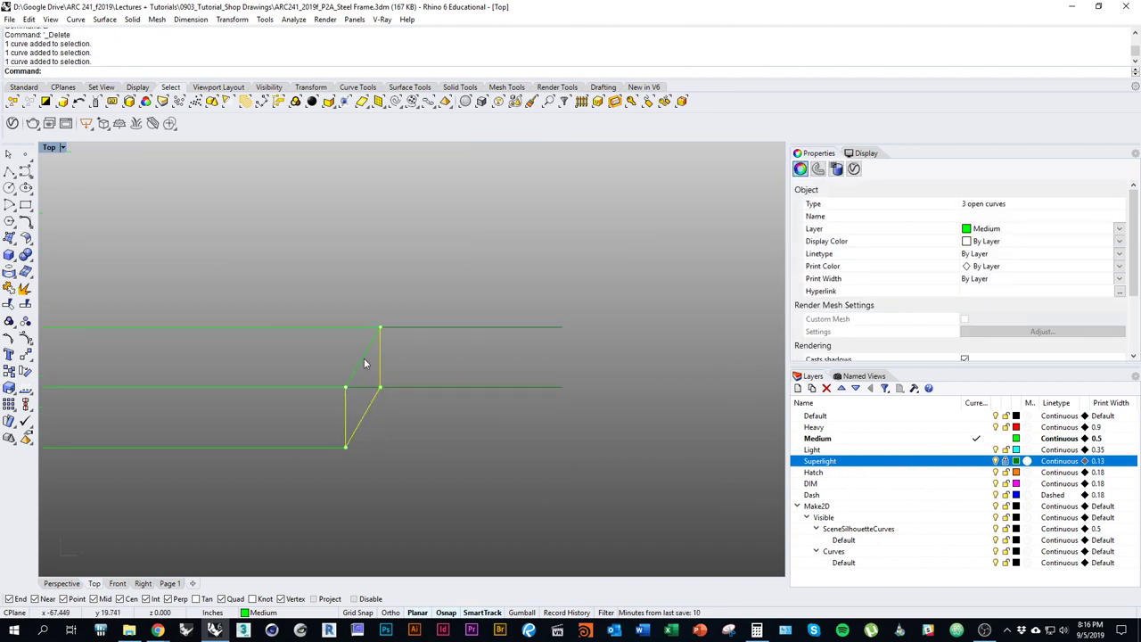
click(364, 359)
scroll(379, 357, down, 4)
scroll(380, 395, up, 1)
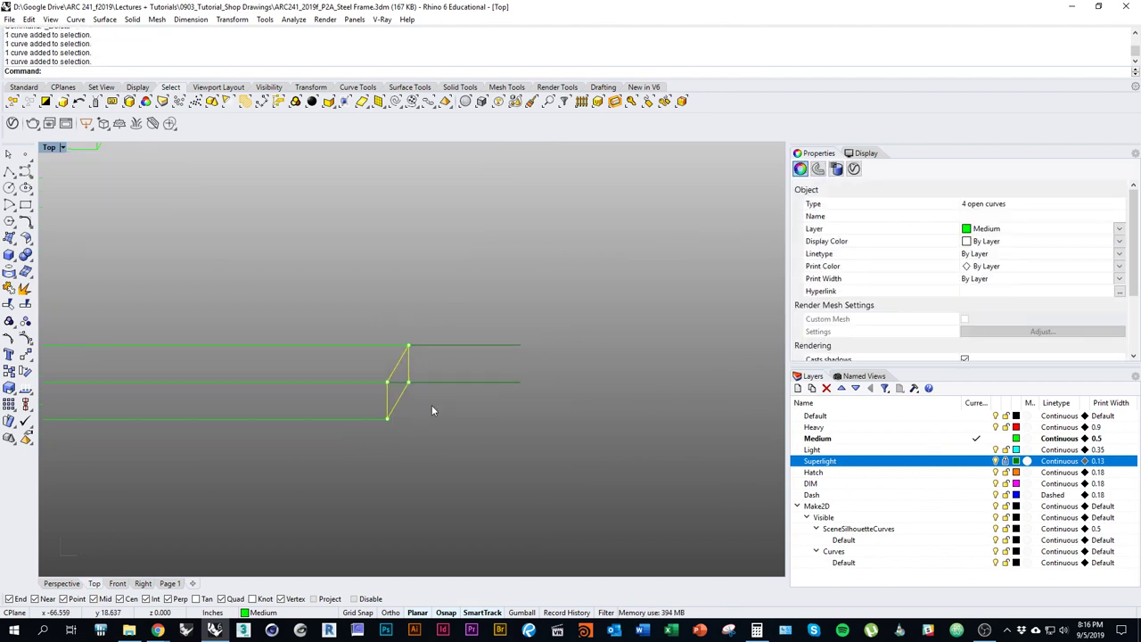
key(Return)
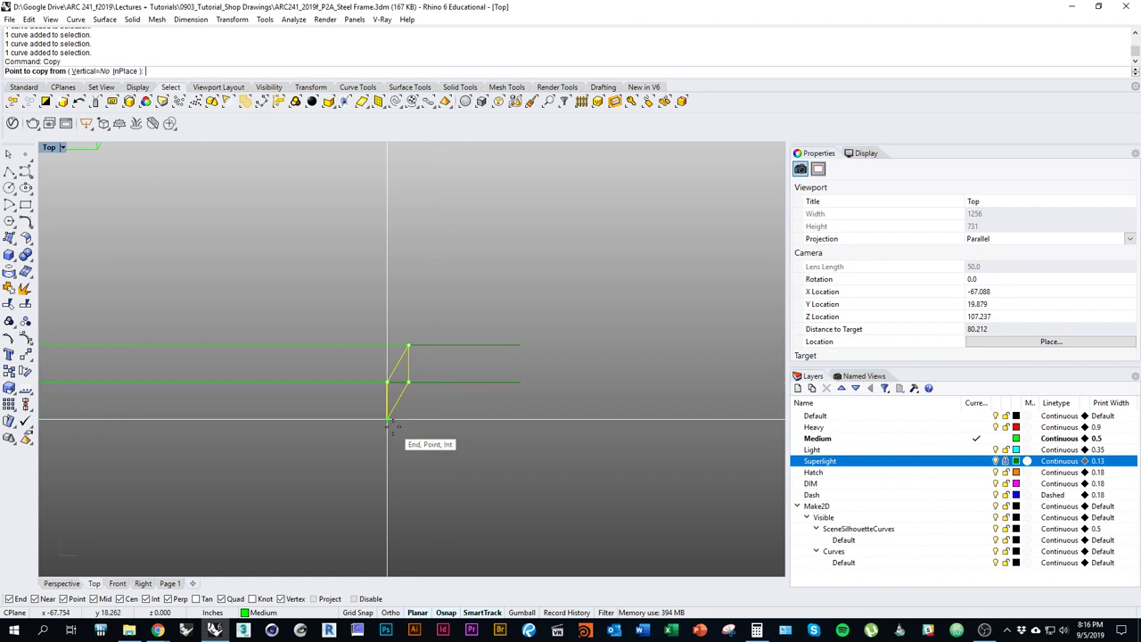
click(387, 418)
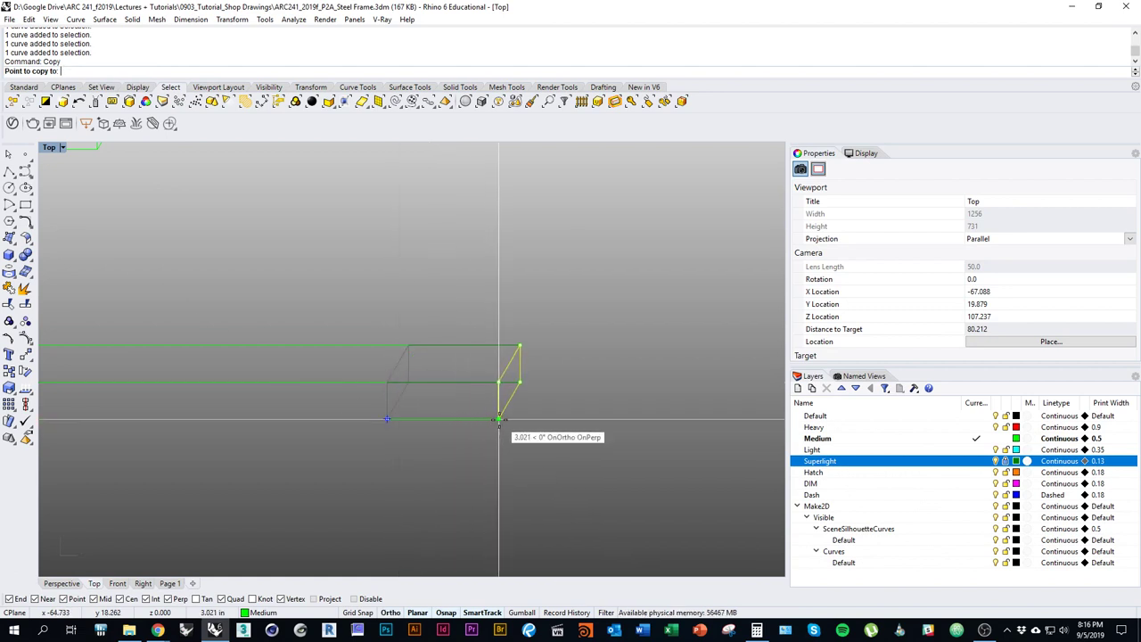
shift+click(478, 418)
key(Return)
right_drag(548, 450, 522, 461)
scroll(517, 459, up, 2)
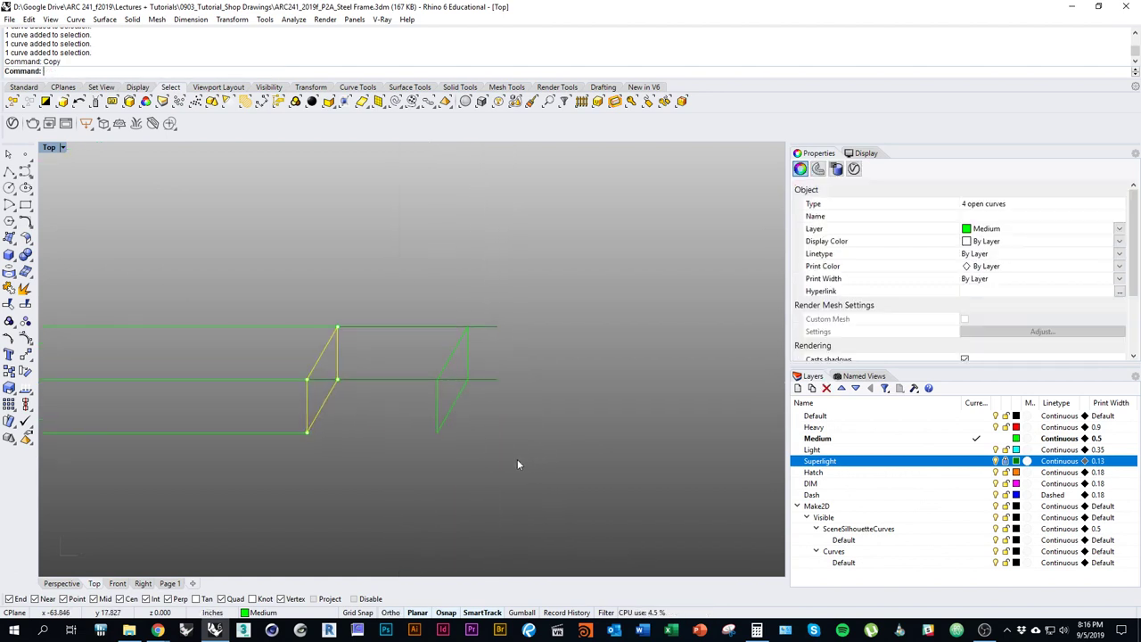
Copy the detached end face's four edges horizontally to the left by 3/16 inch.
key(Escape)
drag(414, 316, 542, 445)
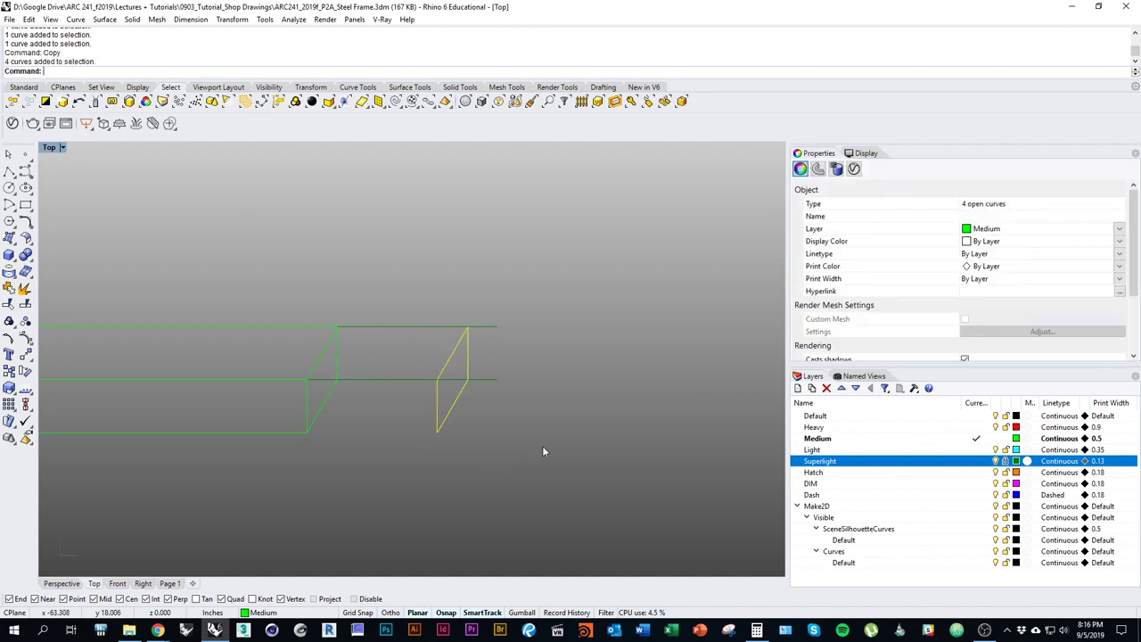
text(Copy)
key(Return)
click(525, 446)
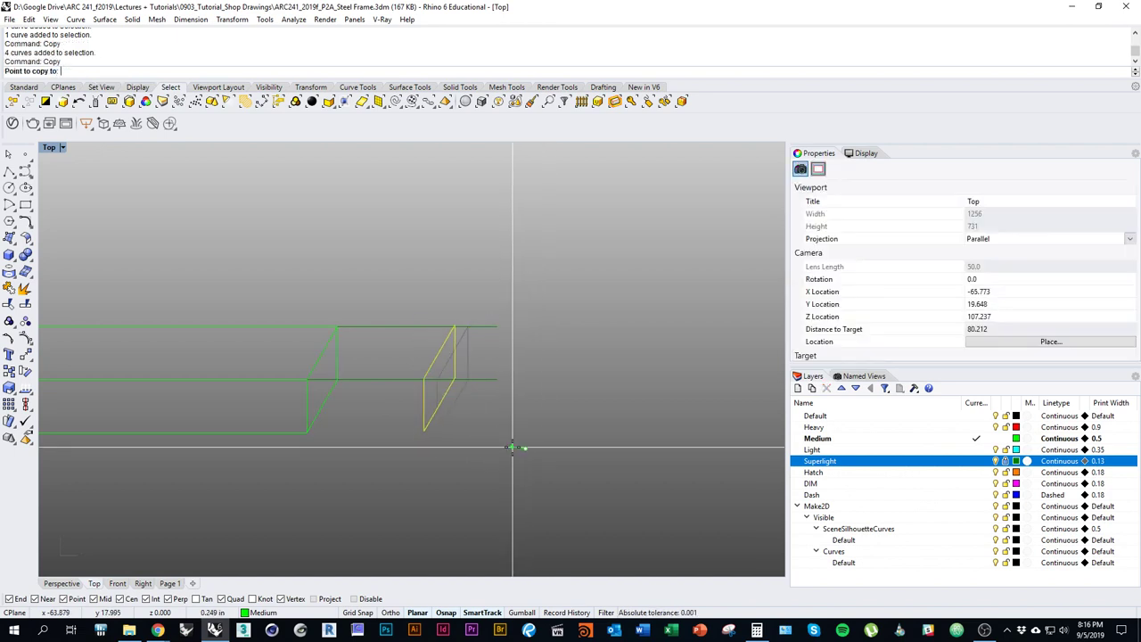
text(3/16)
key(Return)
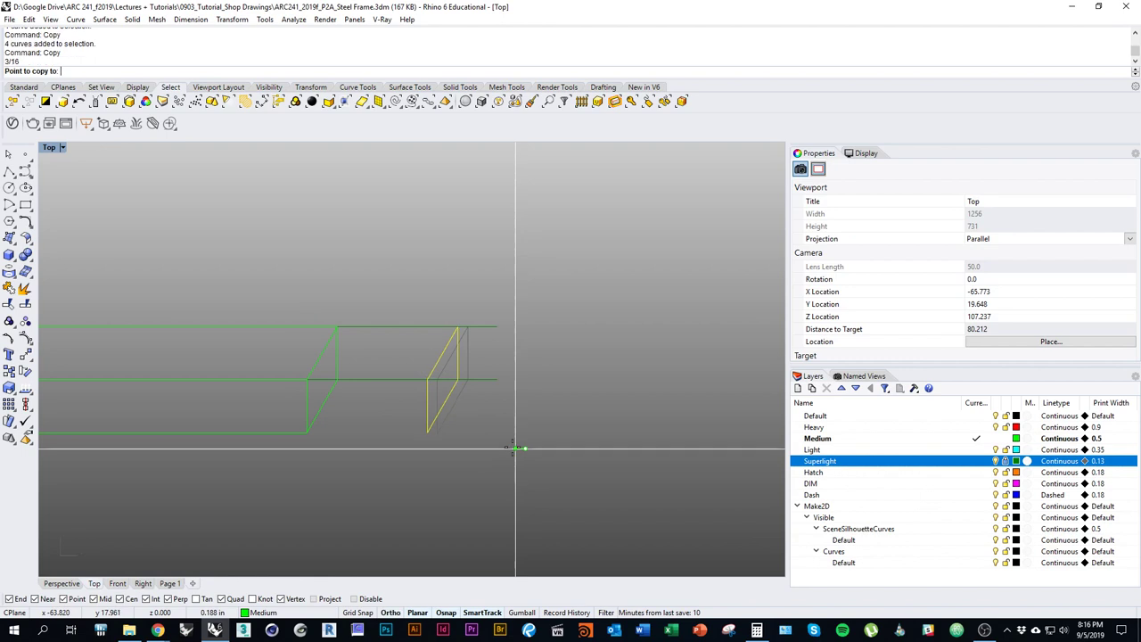
click(516, 448)
key(Return)
Delete the hidden rear vertical and lower diagonal edges of the cap's left outline.
click(502, 435)
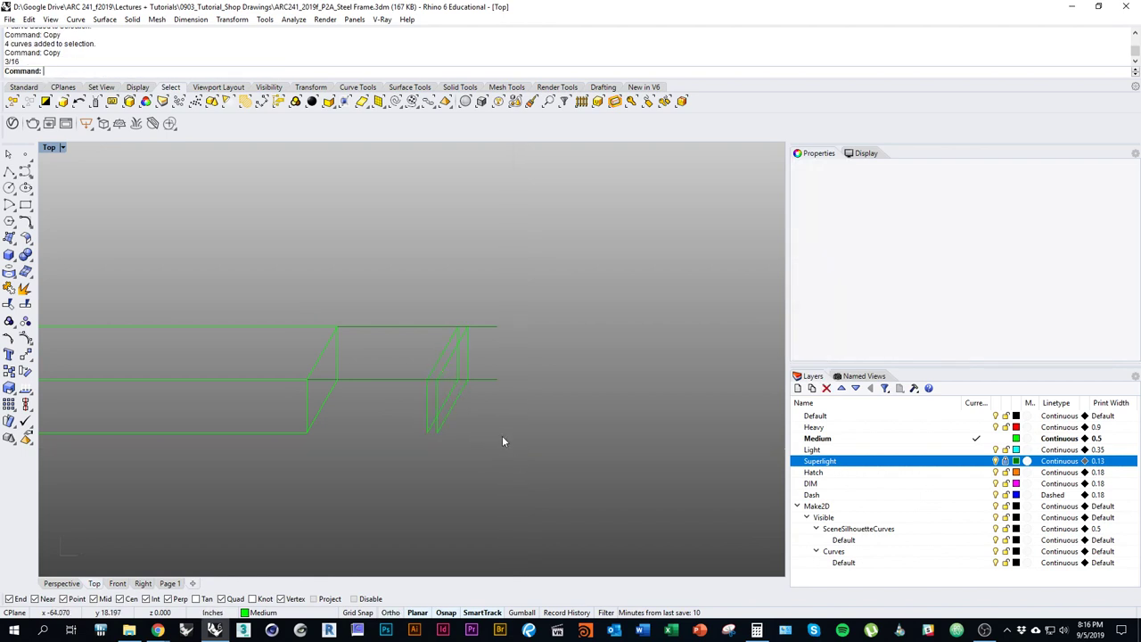
scroll(432, 412, up, 2)
click(455, 406)
key(Delete)
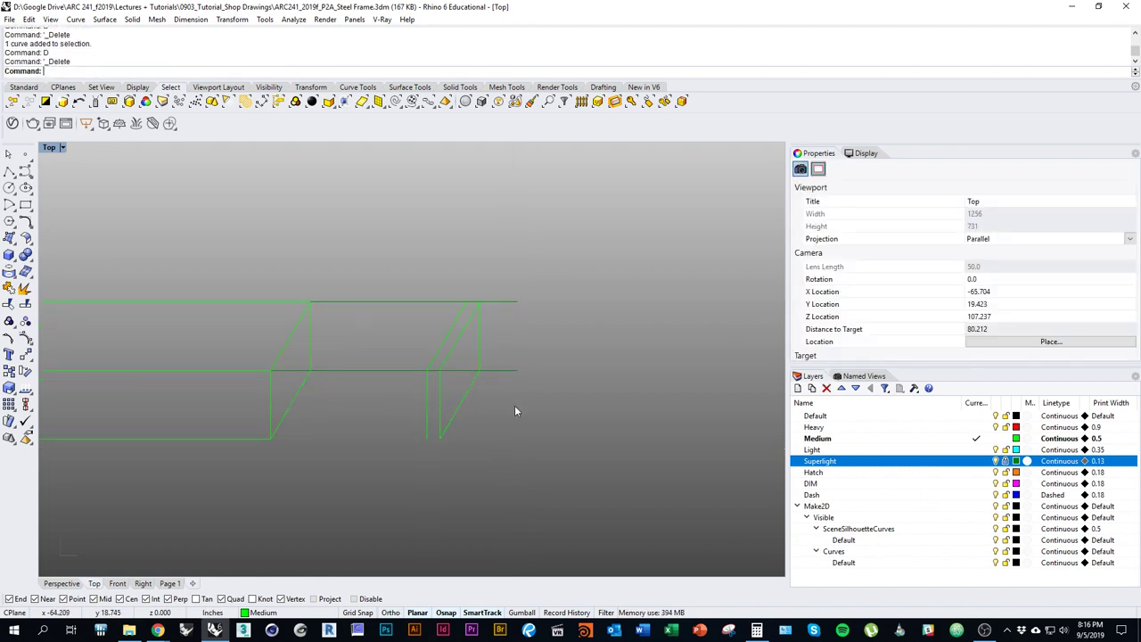
Join the cap's two outlines with short horizontal lines at the lower front, upper rear and upper front corners.
key(Return)
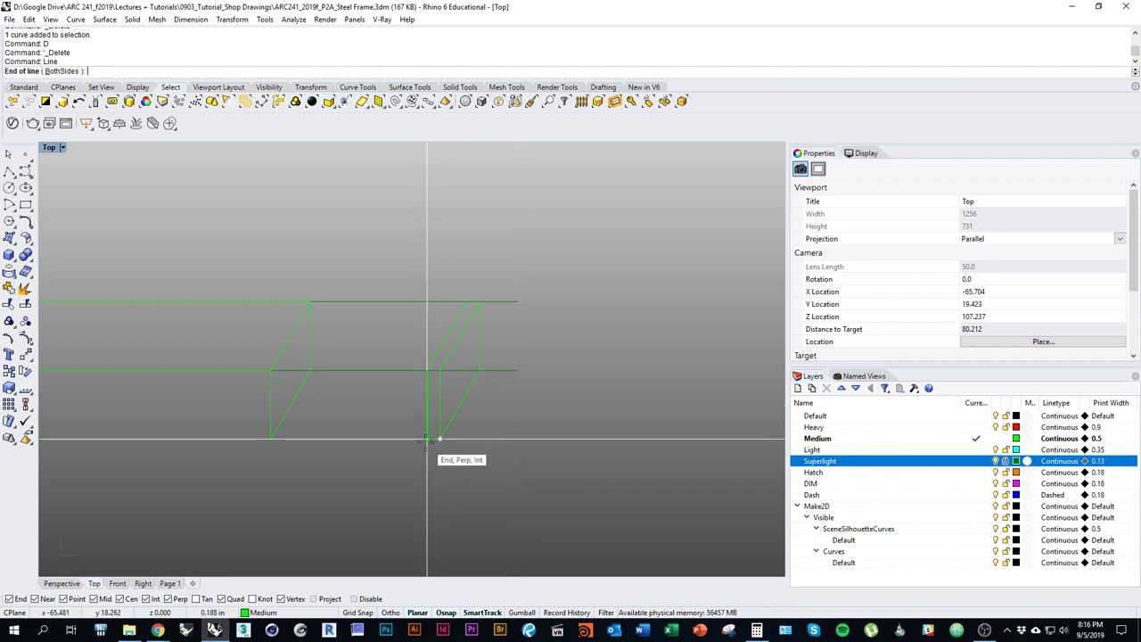
click(480, 302)
click(466, 301)
key(Return)
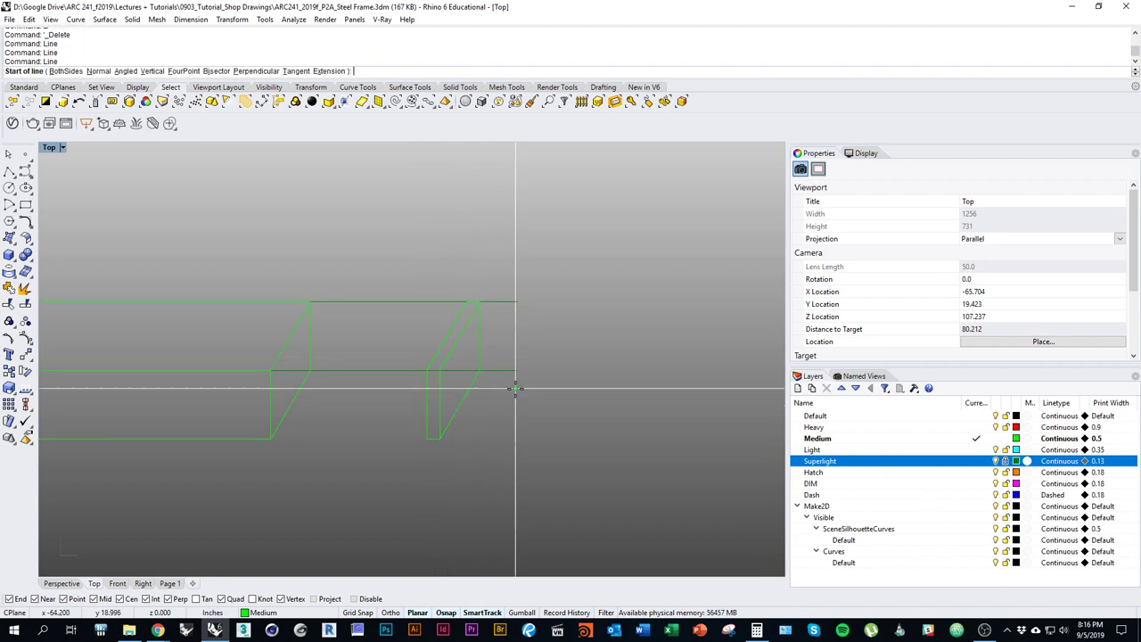
click(441, 367)
click(430, 368)
key(ctrl+z)
key(Return)
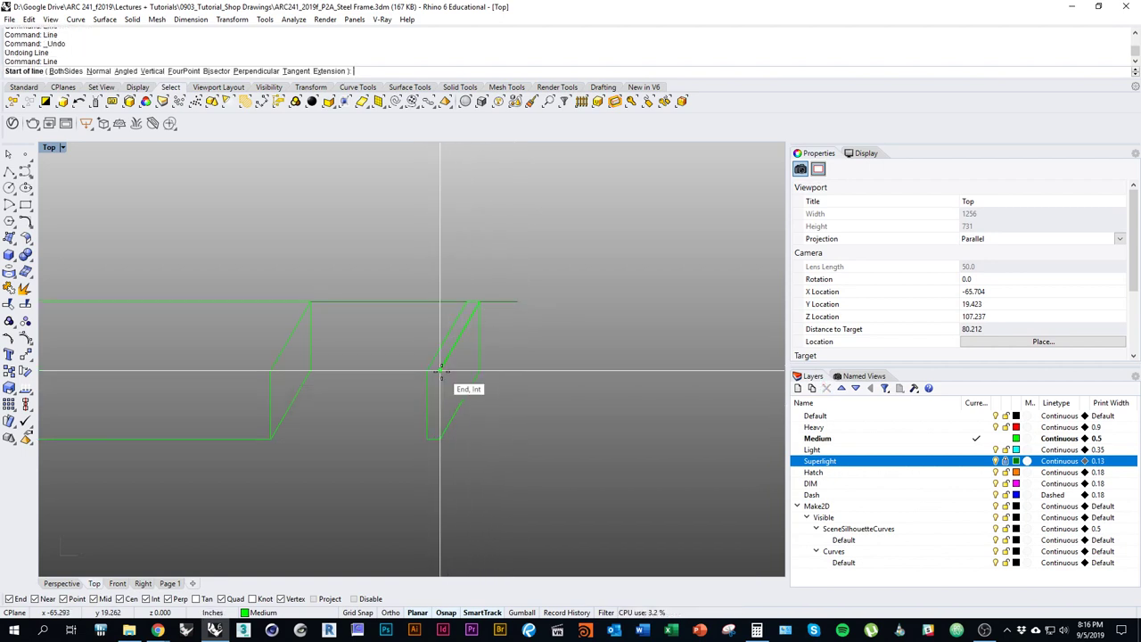
click(441, 370)
click(426, 370)
Switch to Chrome to examine the assignment sheet's overall steel frame dimensions and connection details, and return to Rhino.
scroll(515, 467, down, 16)
right_drag(515, 468, 484, 438)
right_drag(569, 422, 522, 423)
right_drag(415, 425, 518, 415)
right_drag(684, 405, 584, 393)
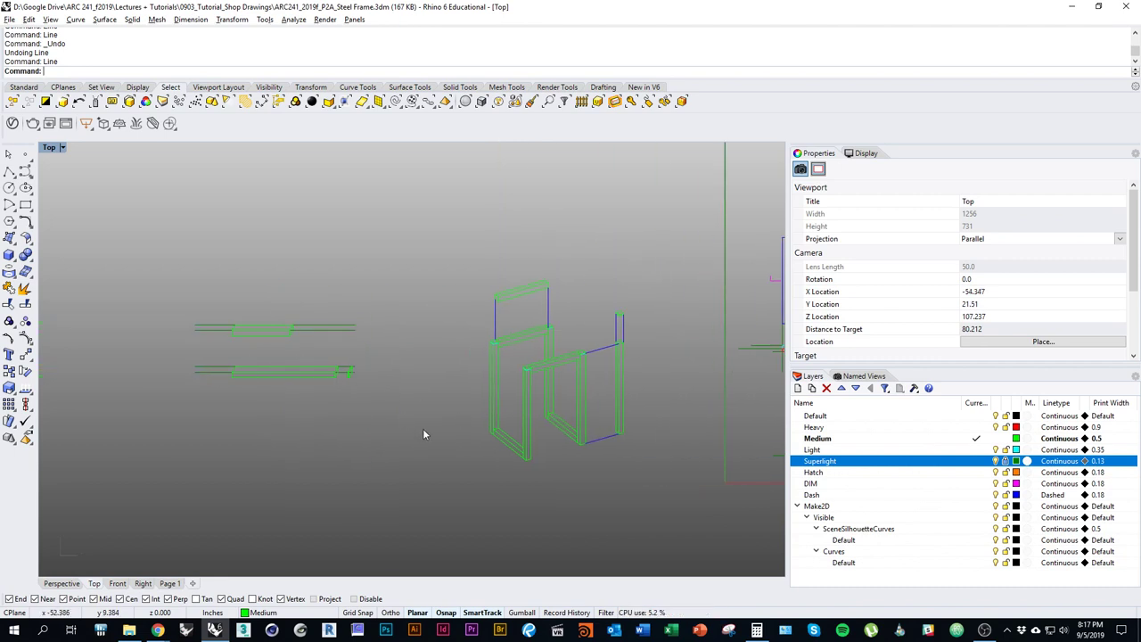
key(alt+Tab)
key(alt+Tab)
scroll(597, 437, down, 4)
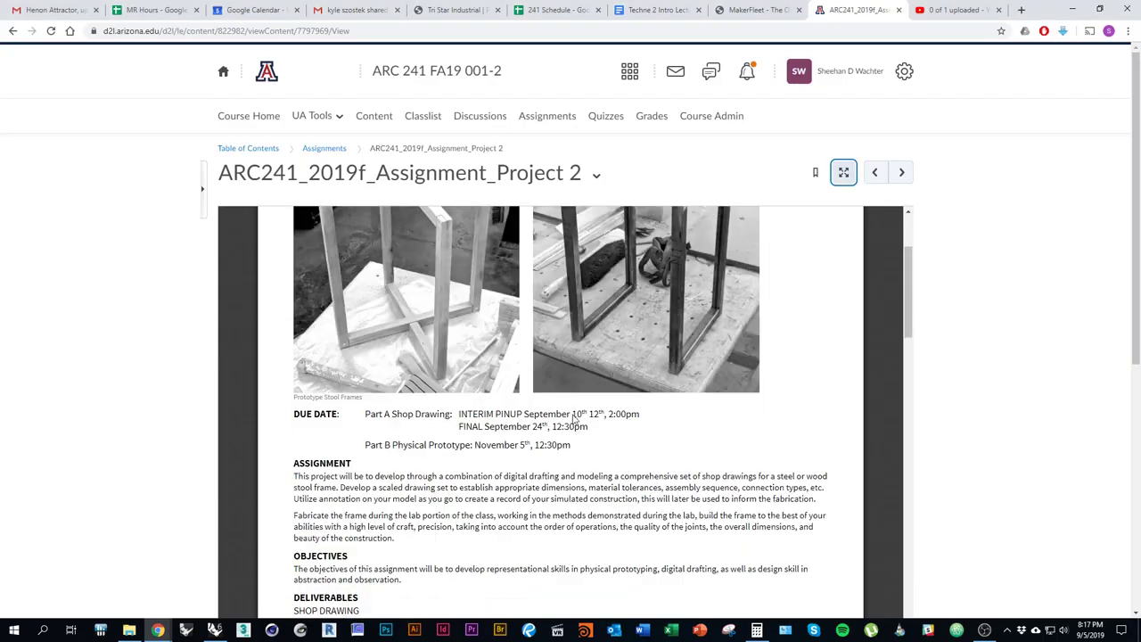
scroll(545, 415, down, 12)
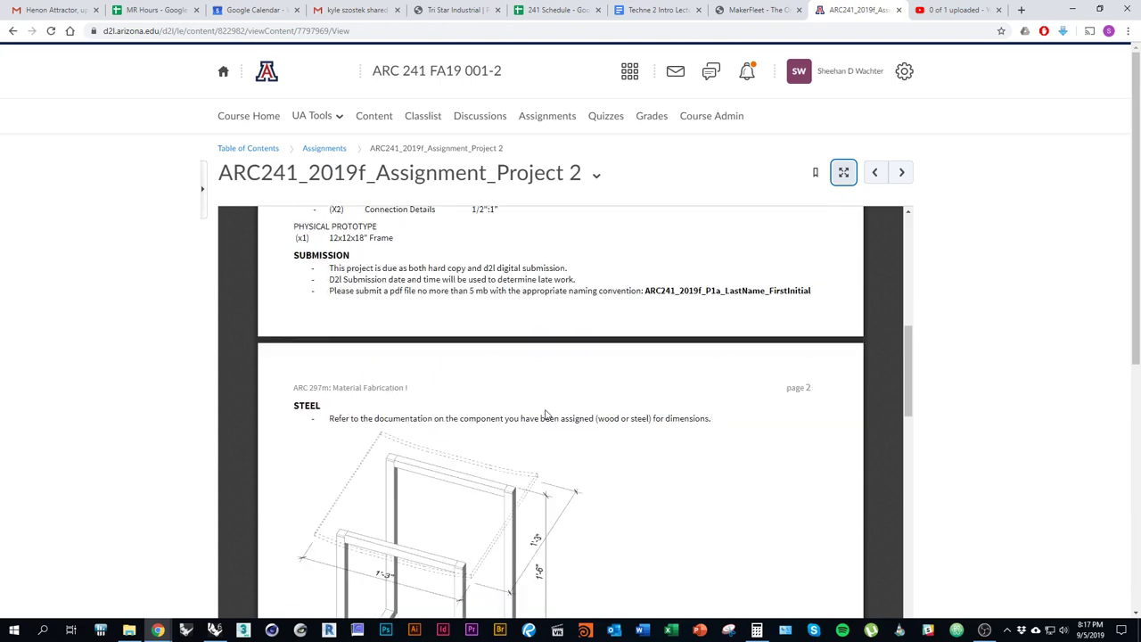
scroll(547, 414, down, 1)
scroll(535, 437, up, 3)
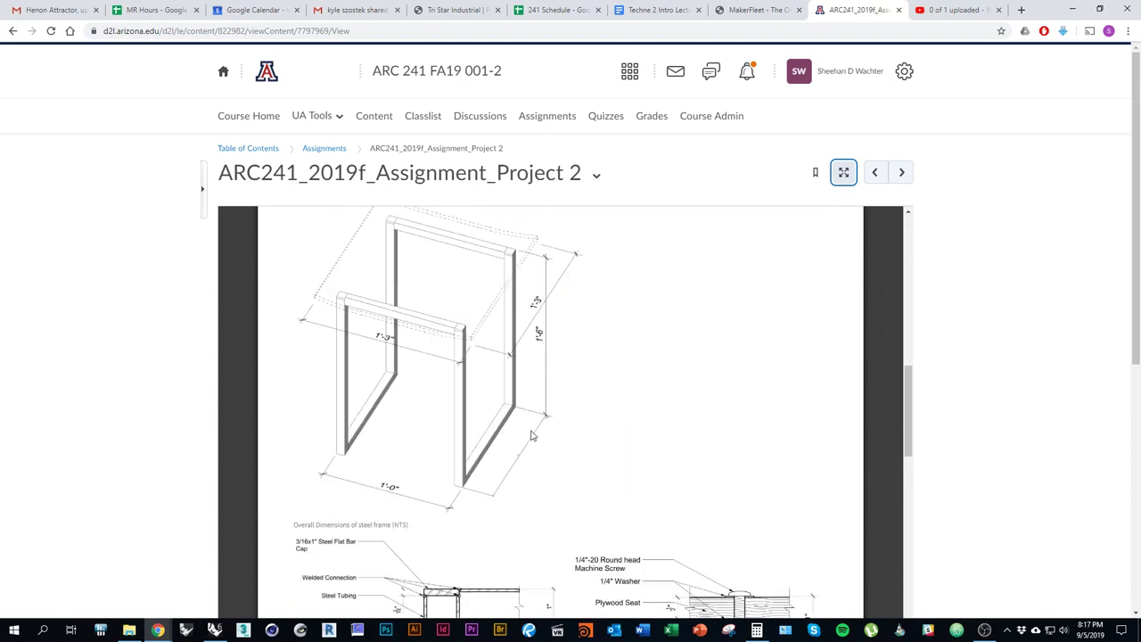
scroll(570, 455, down, 3)
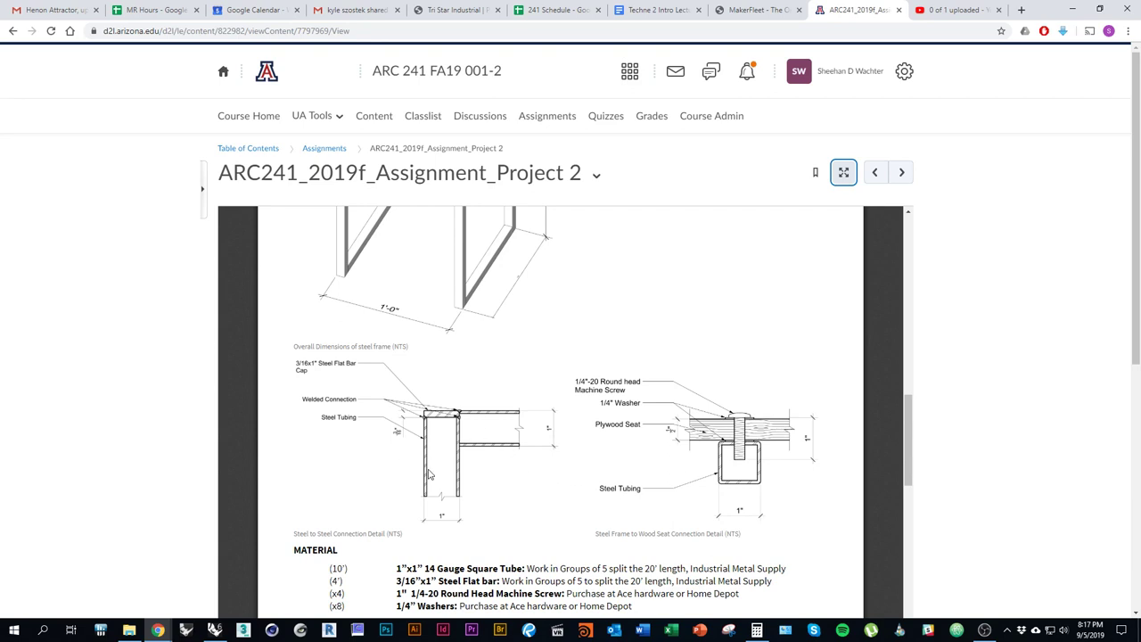
scroll(524, 424, up, 2)
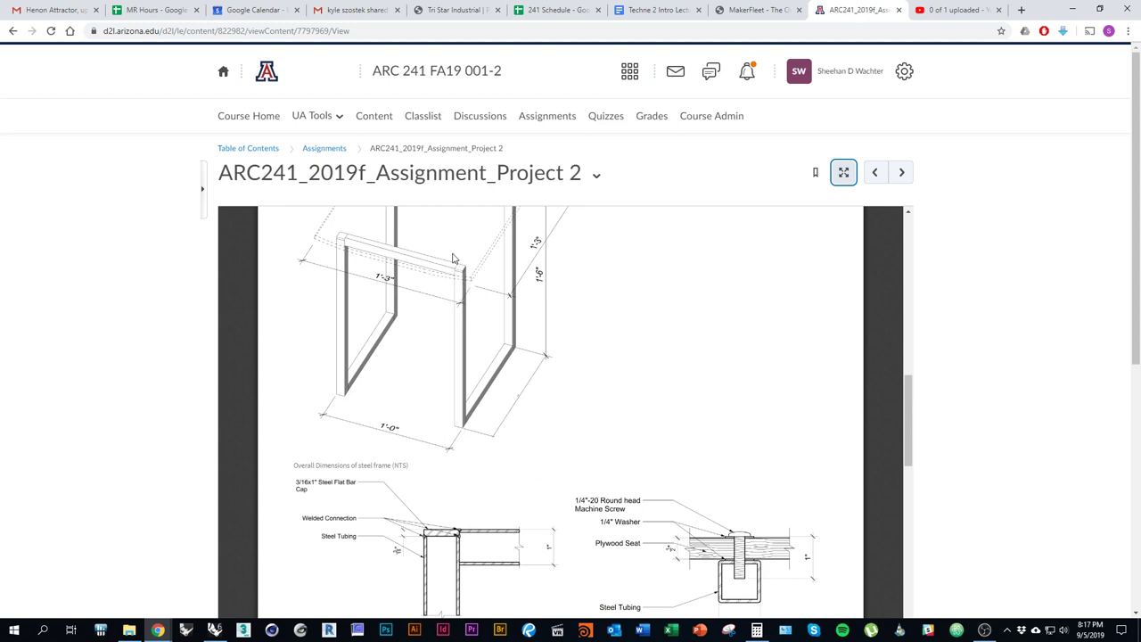
scroll(547, 397, down, 1)
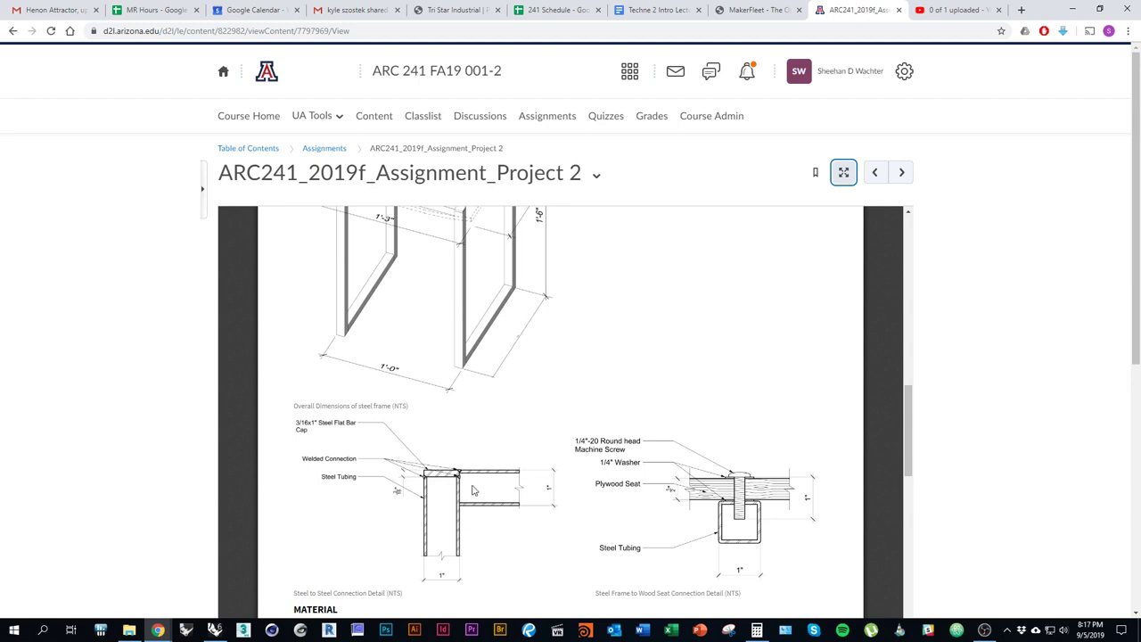
scroll(482, 523, up, 1)
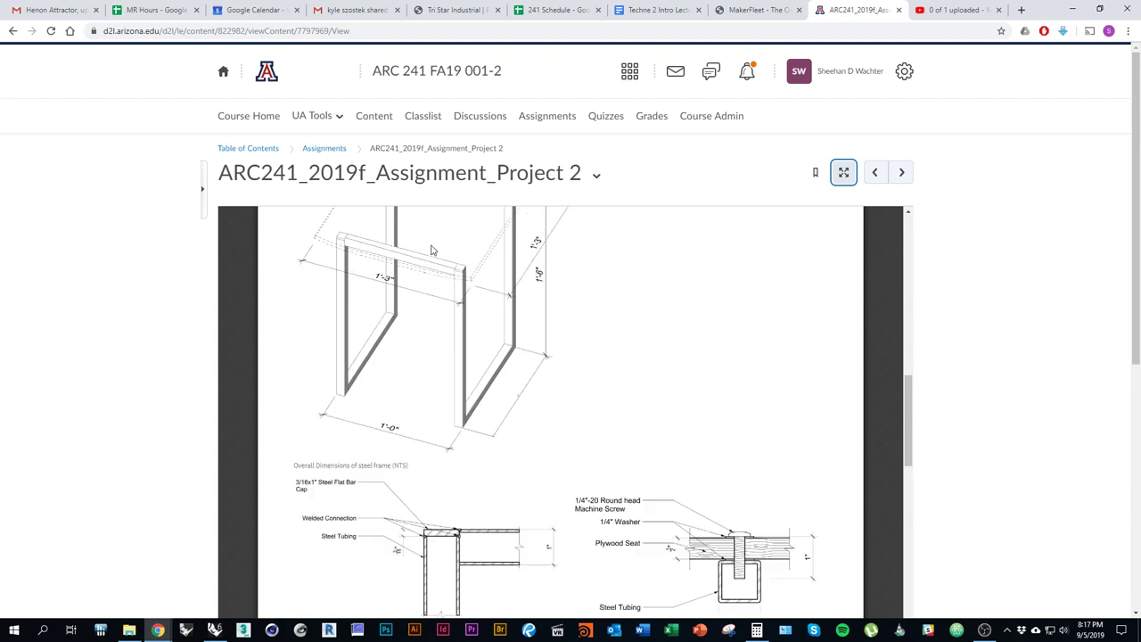
scroll(526, 428, down, 1)
scroll(535, 454, up, 2)
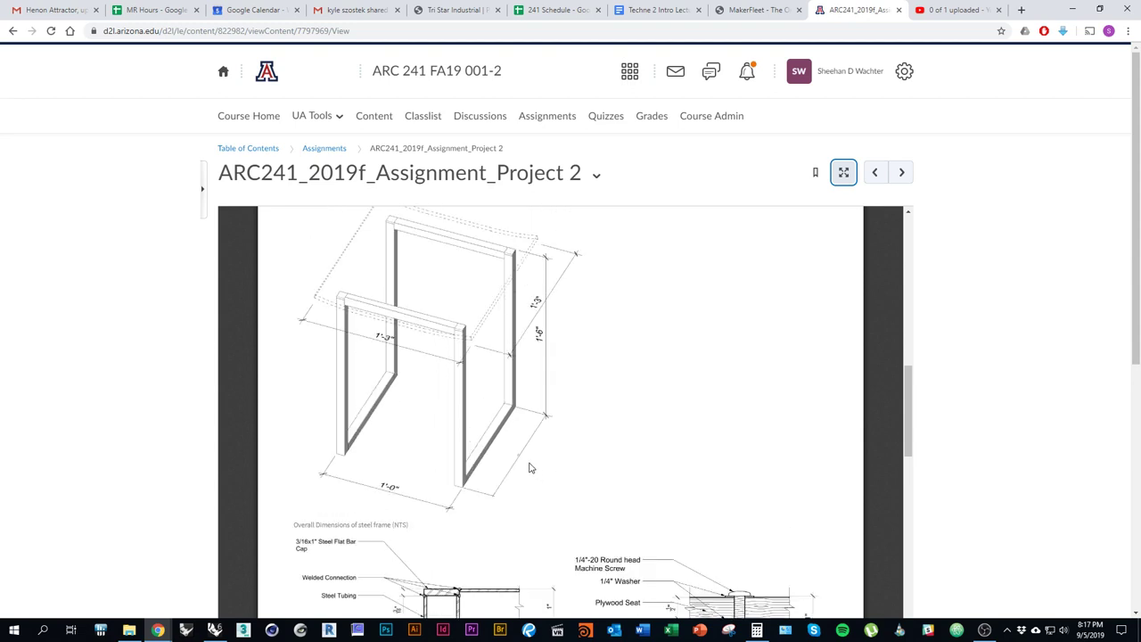
scroll(504, 438, down, 1)
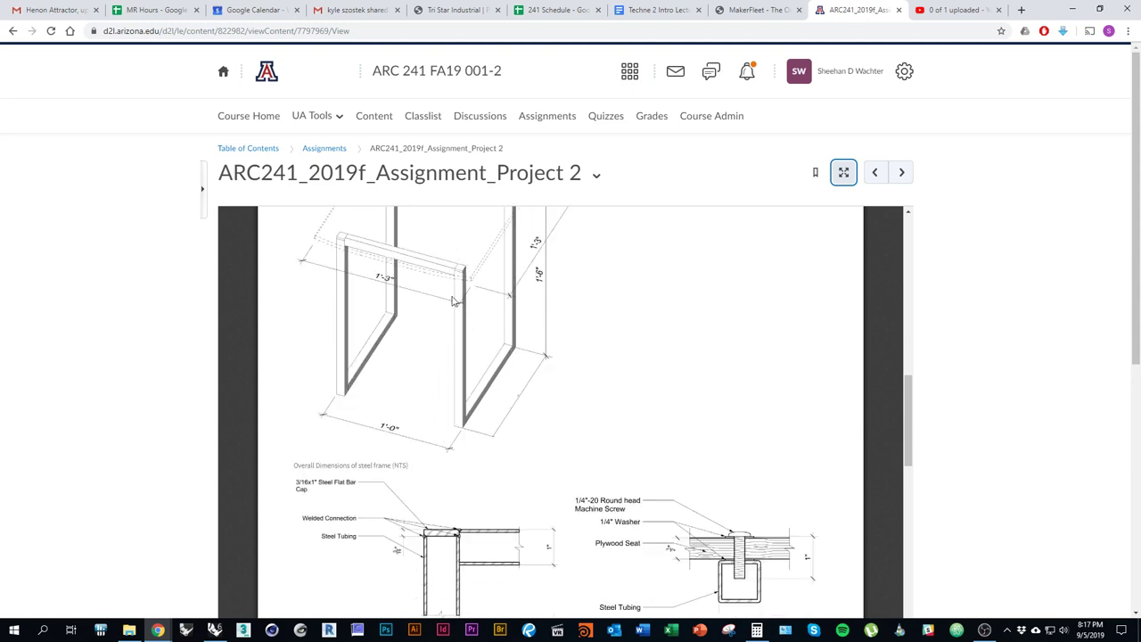
scroll(525, 508, up, 1)
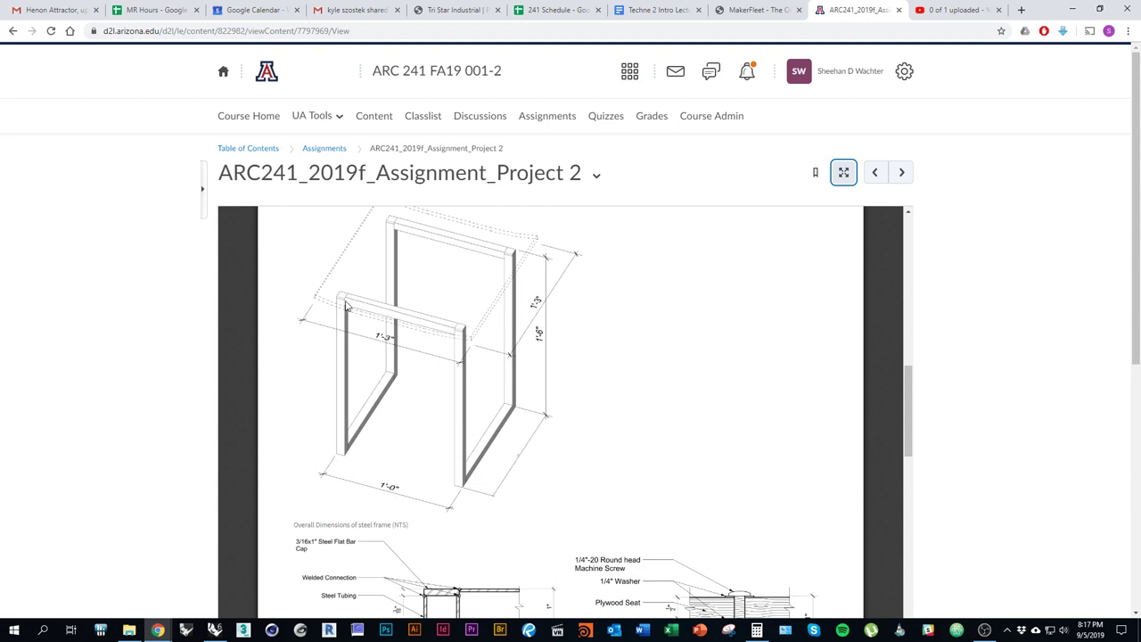
scroll(514, 482, down, 2)
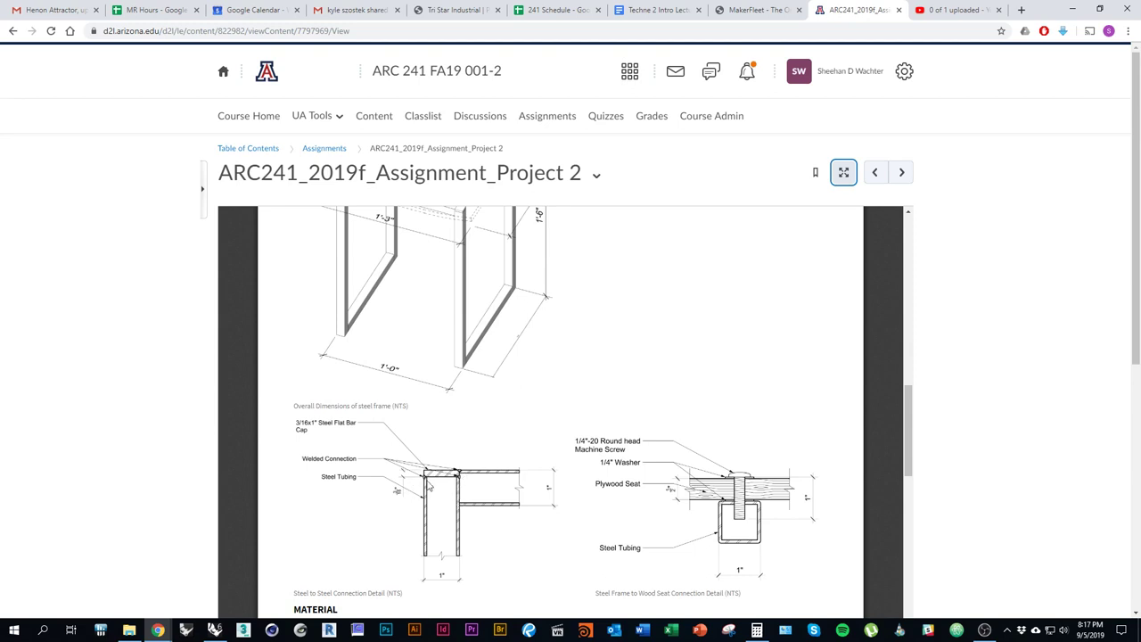
scroll(484, 441, up, 1)
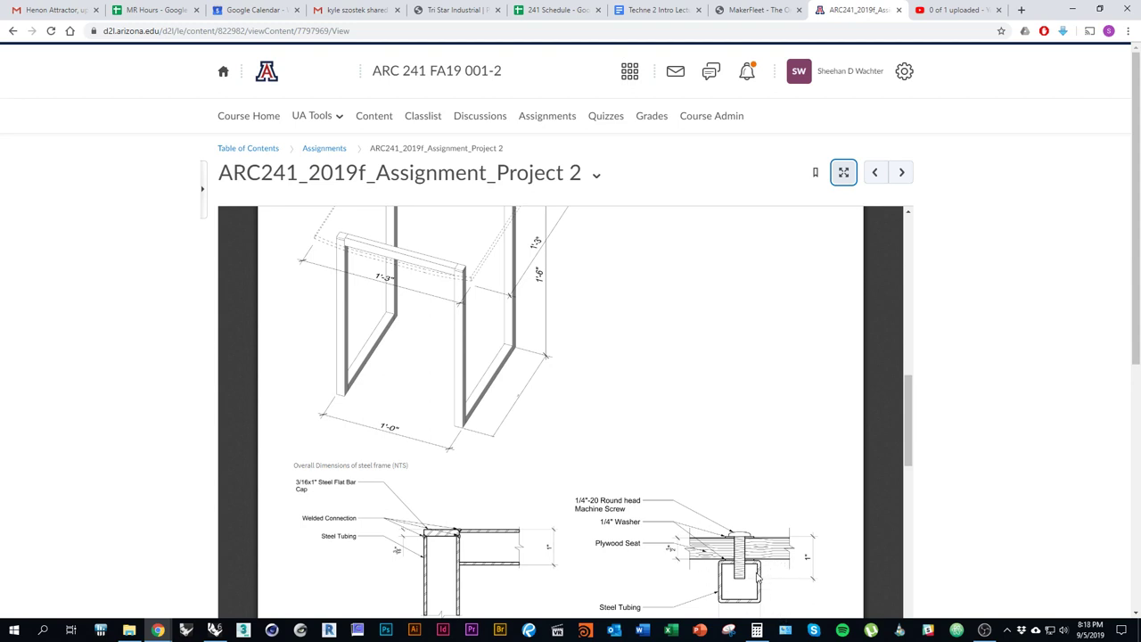
key(alt+Tab)
Try a freehand rectangle in the empty area left of the bars, and delete it.
mouse_move(282, 431)
right_down()
mouse_move(596, 456)
mouse_move(497, 443)
mouse_move(482, 395)
mouse_move(536, 454)
right_up()
text(rec)
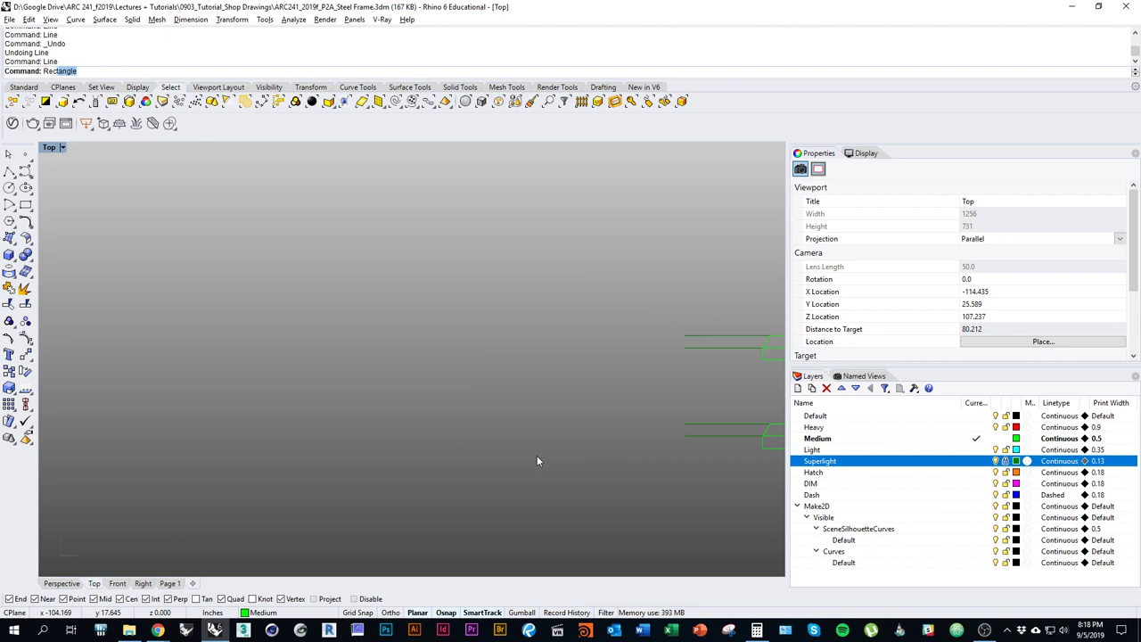
key(Return)
scroll(385, 415, down, 2)
click(255, 319)
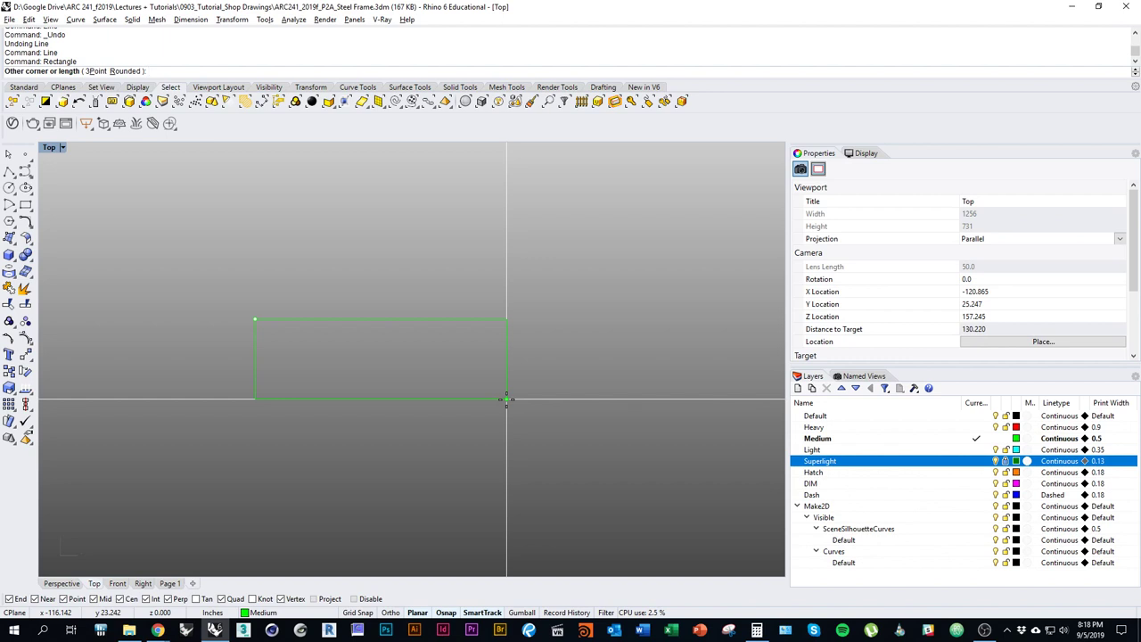
click(354, 350)
click(355, 351)
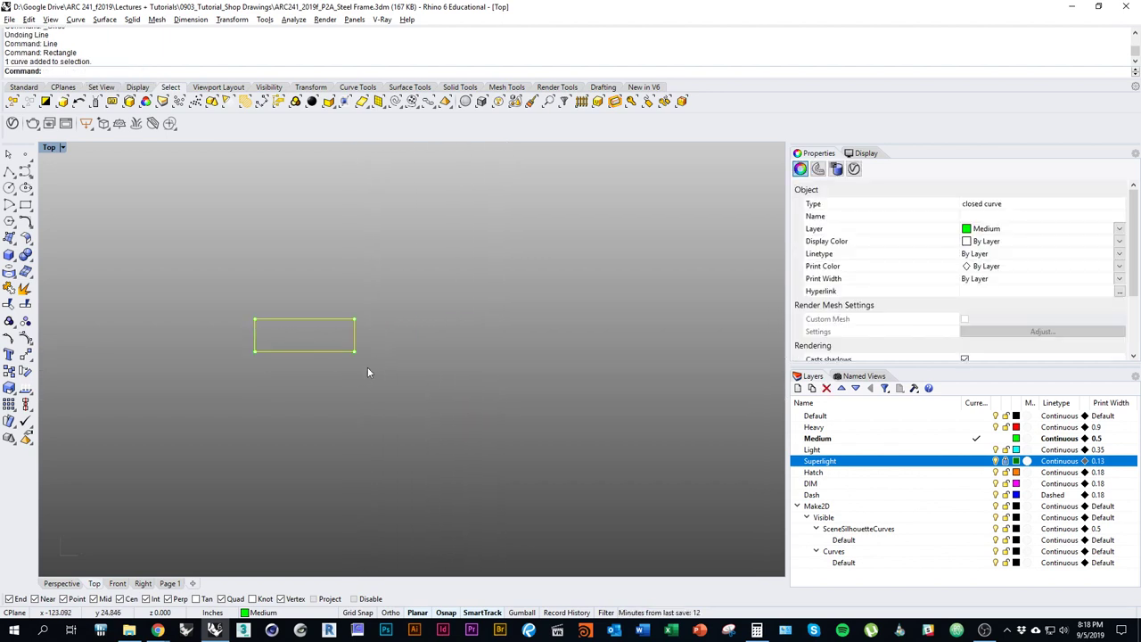
text(d)
key(Return)
Draw a 6 by 1 inch horizontal rectangle in the empty drawing area for the connection detail.
text(rec)
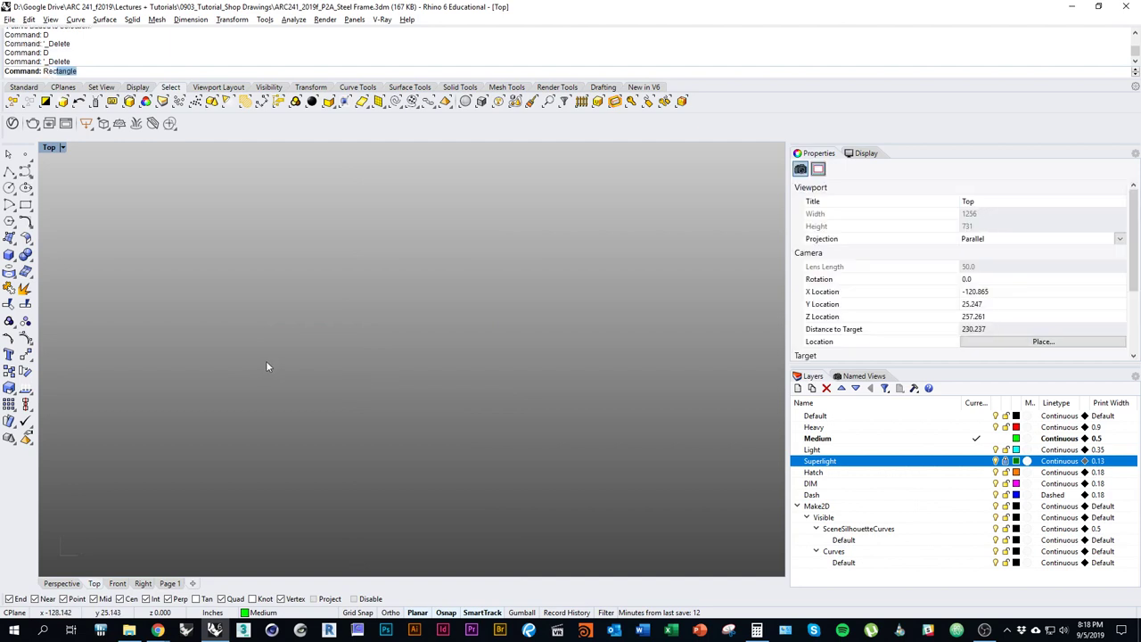
key(Return)
click(265, 360)
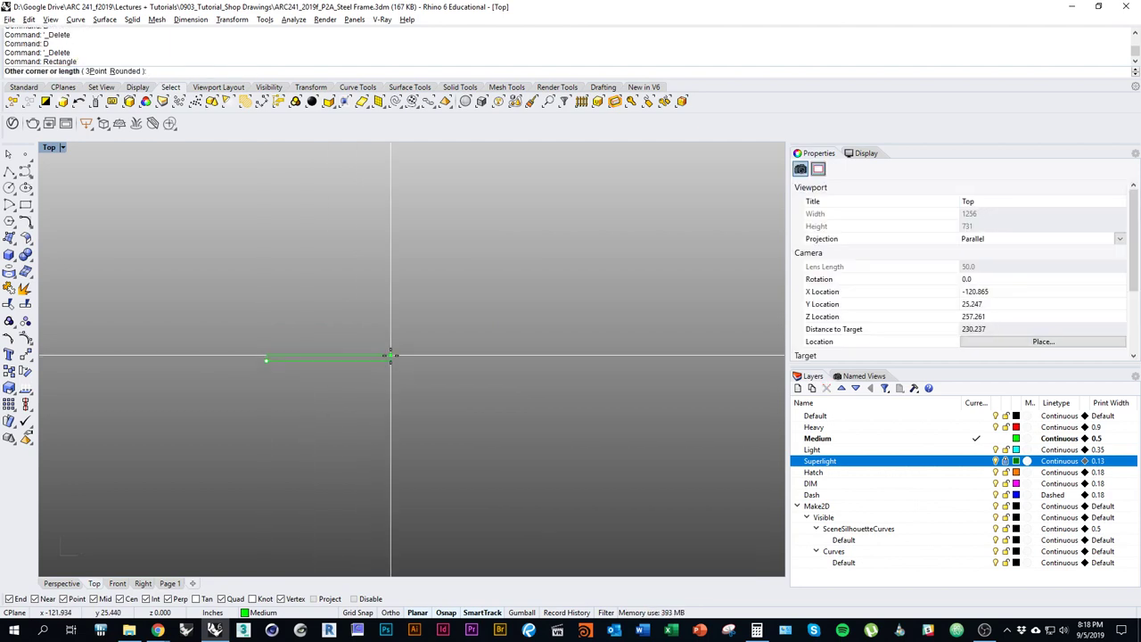
text(6)
key(Return)
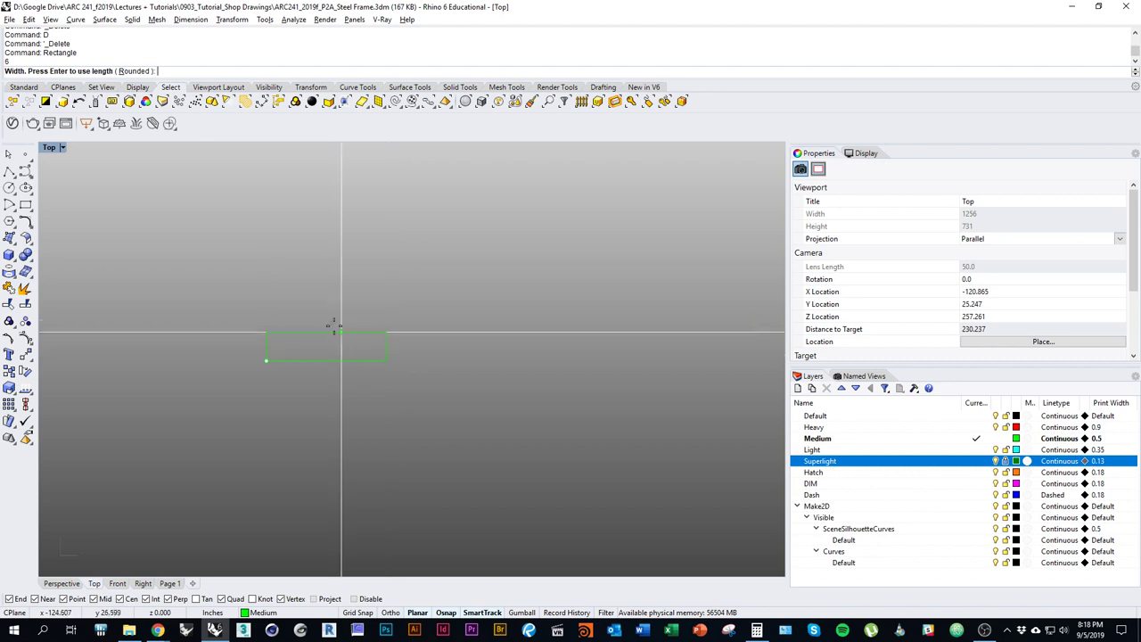
text(1)
key(Return)
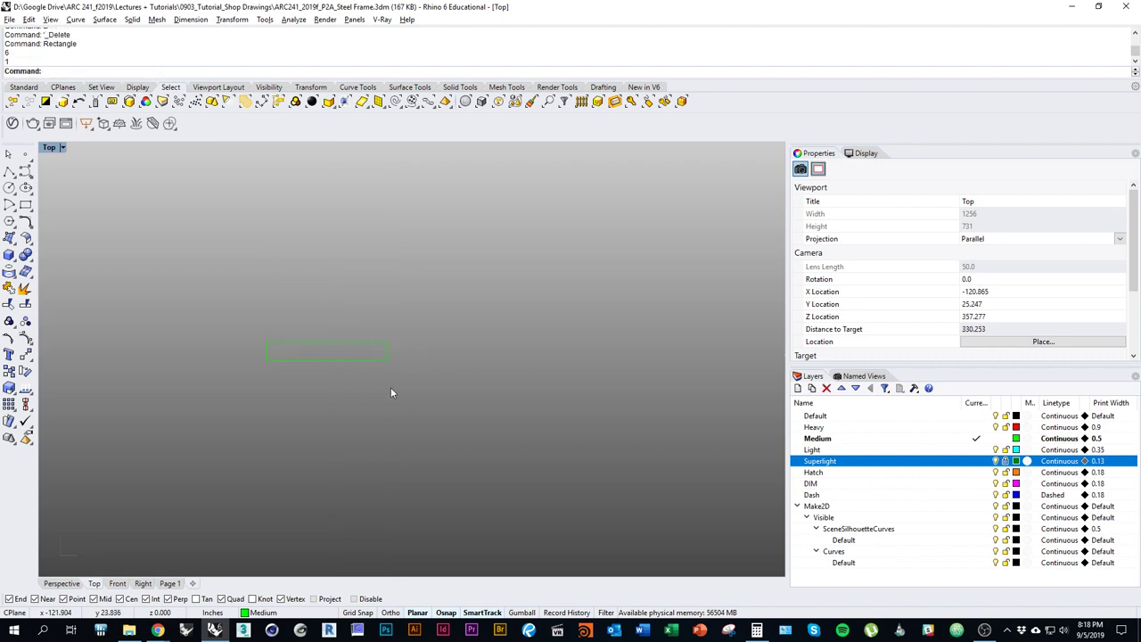
Draw a 1-inch-wide vertical rectangle downward from the upper right corner of the horizontal one.
scroll(384, 372, up, 6)
right_click(437, 396)
click(390, 312)
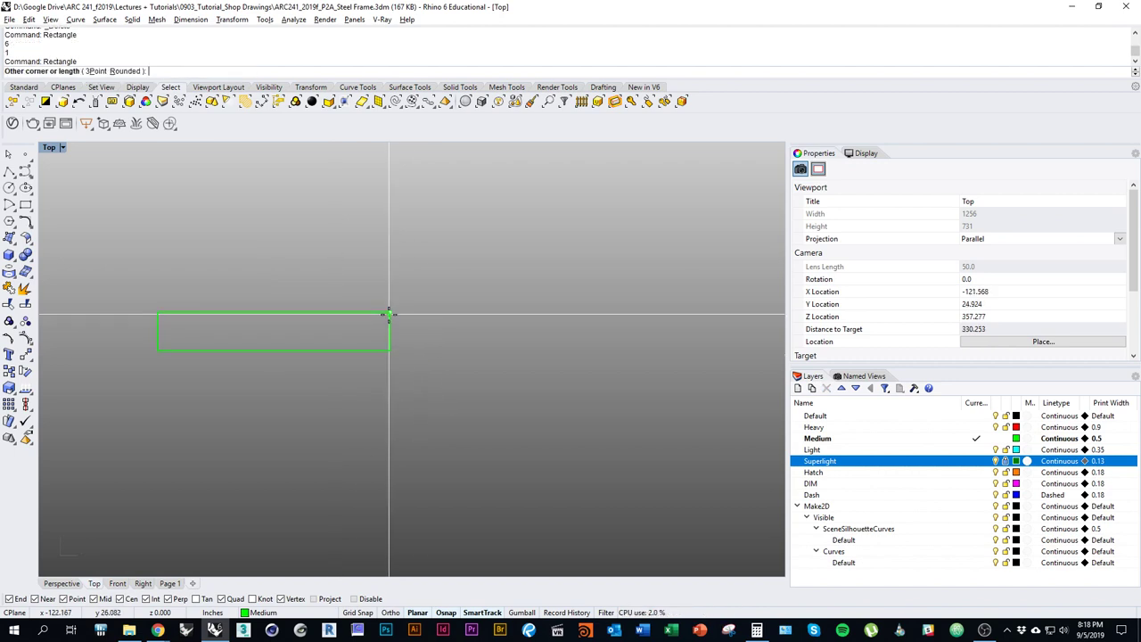
text(1)
key(Return)
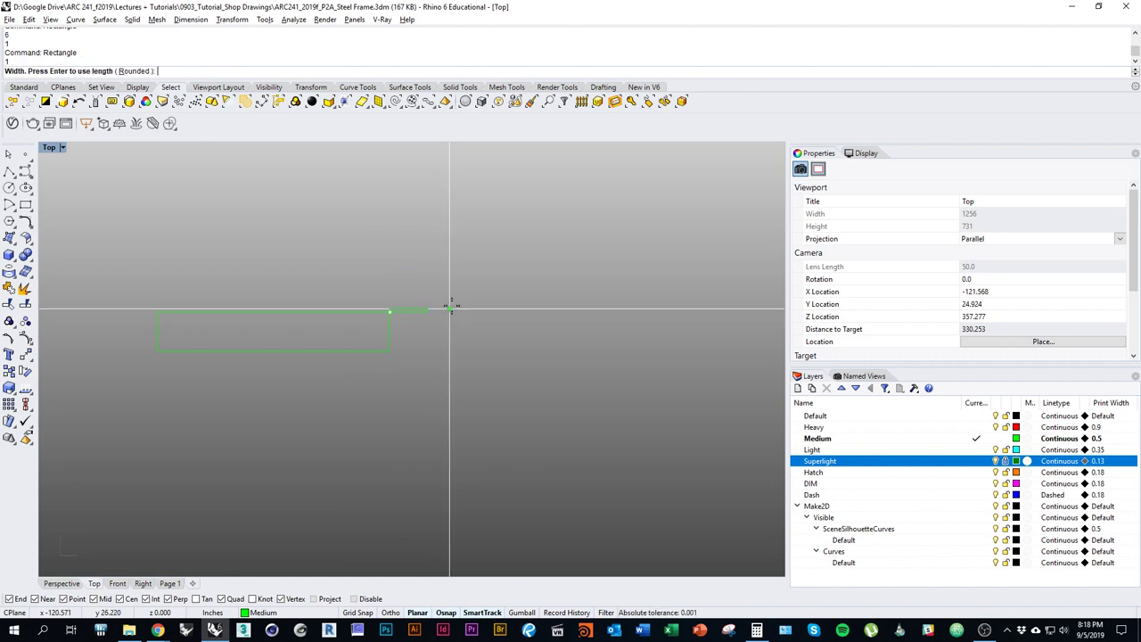
scroll(464, 242, down, 2)
click(466, 461)
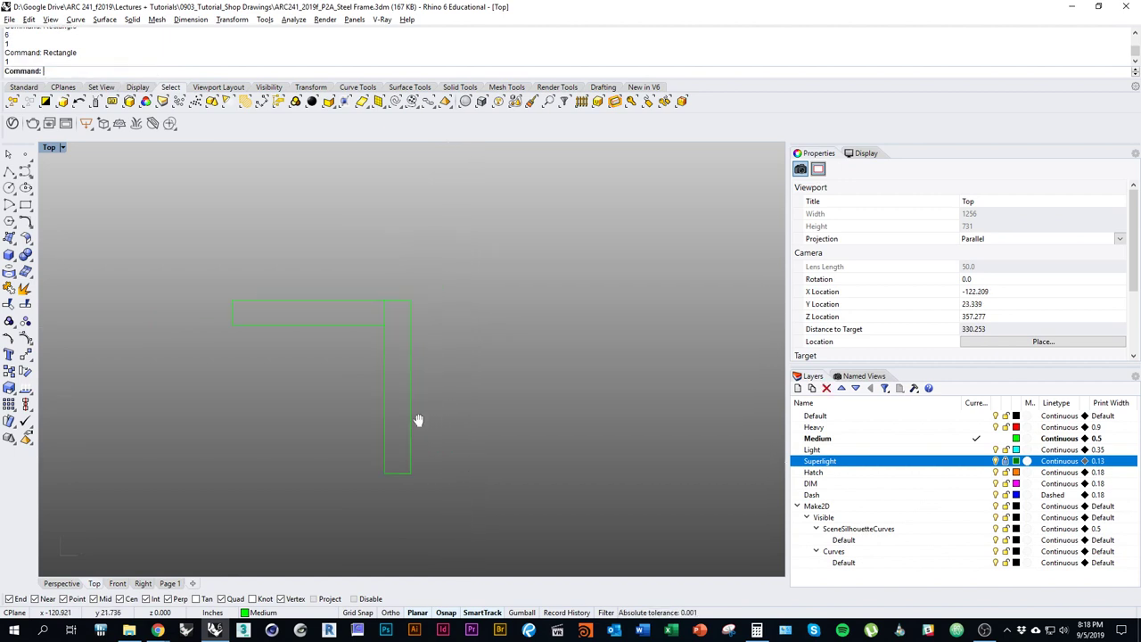
right_drag(384, 413, 333, 429)
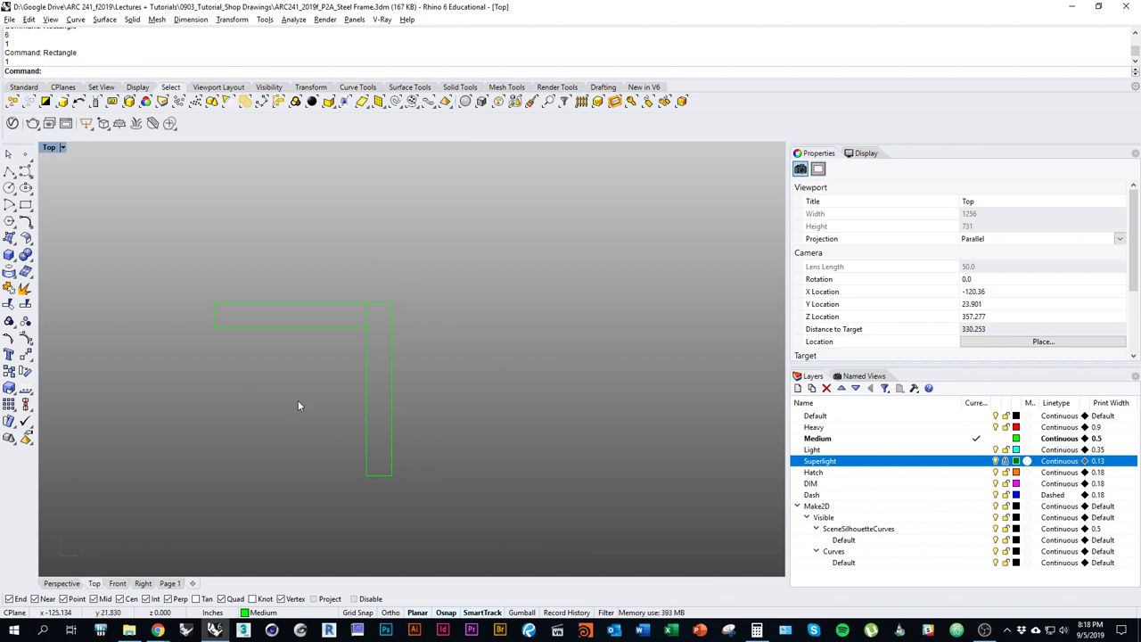
Consult the steel-to-steel connection detail in Chrome, return to Rhino and explode the vertical rectangle into separate lines.
key(alt+Tab)
scroll(406, 481, down, 2)
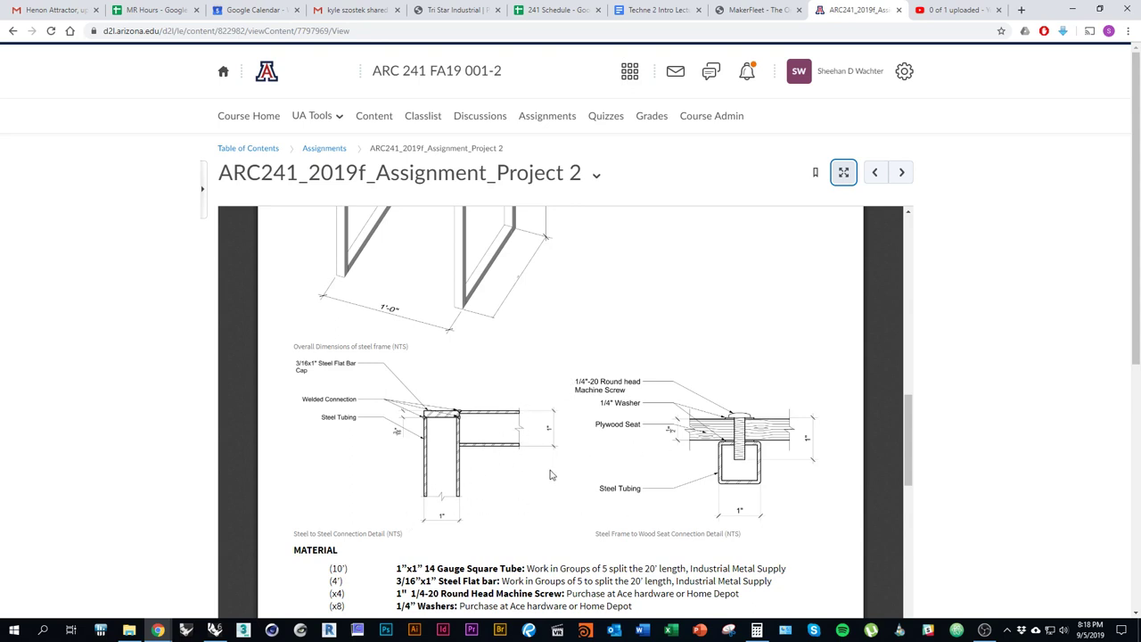
key(alt+Tab)
right_drag(409, 370, 501, 413)
scroll(472, 349, up, 8)
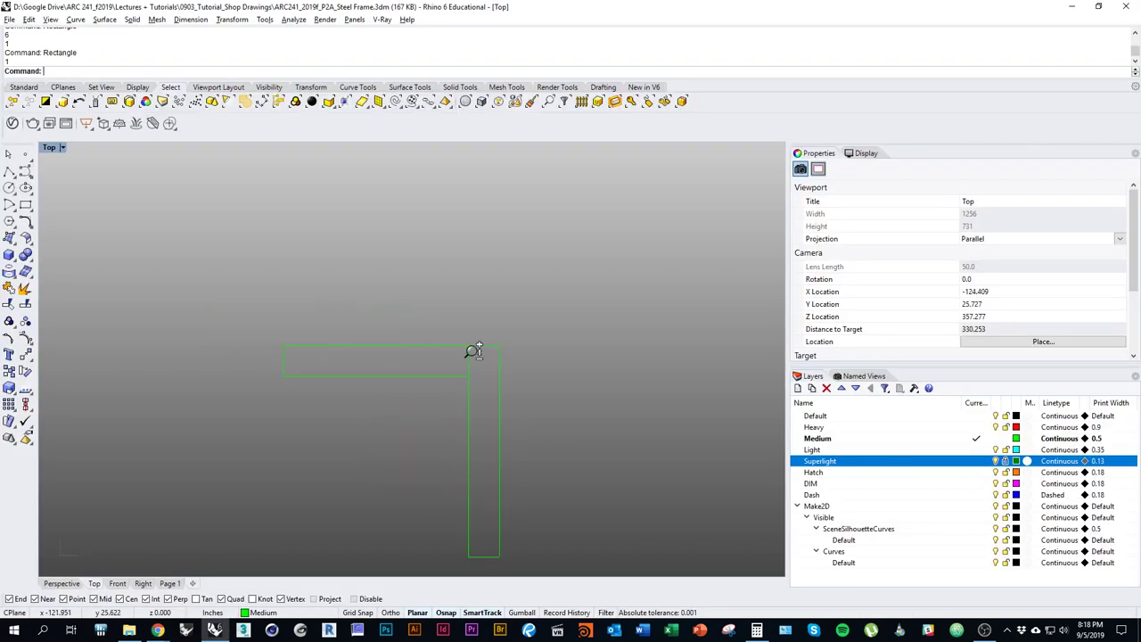
right_drag(497, 371, 455, 348)
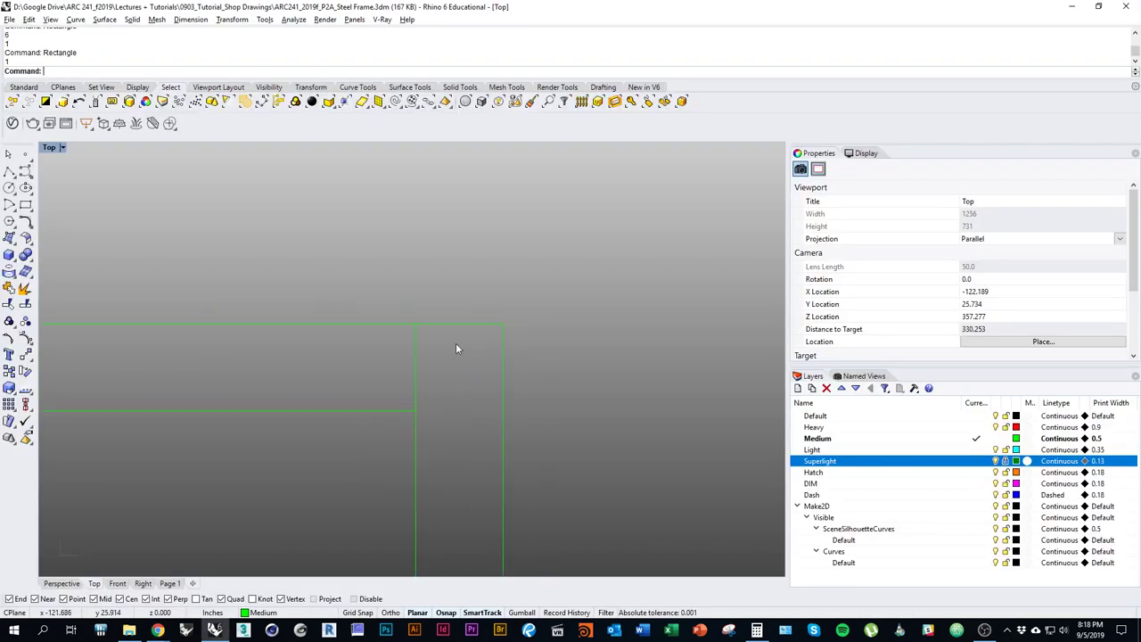
click(502, 381)
scroll(436, 379, down, 3)
text(Explode)
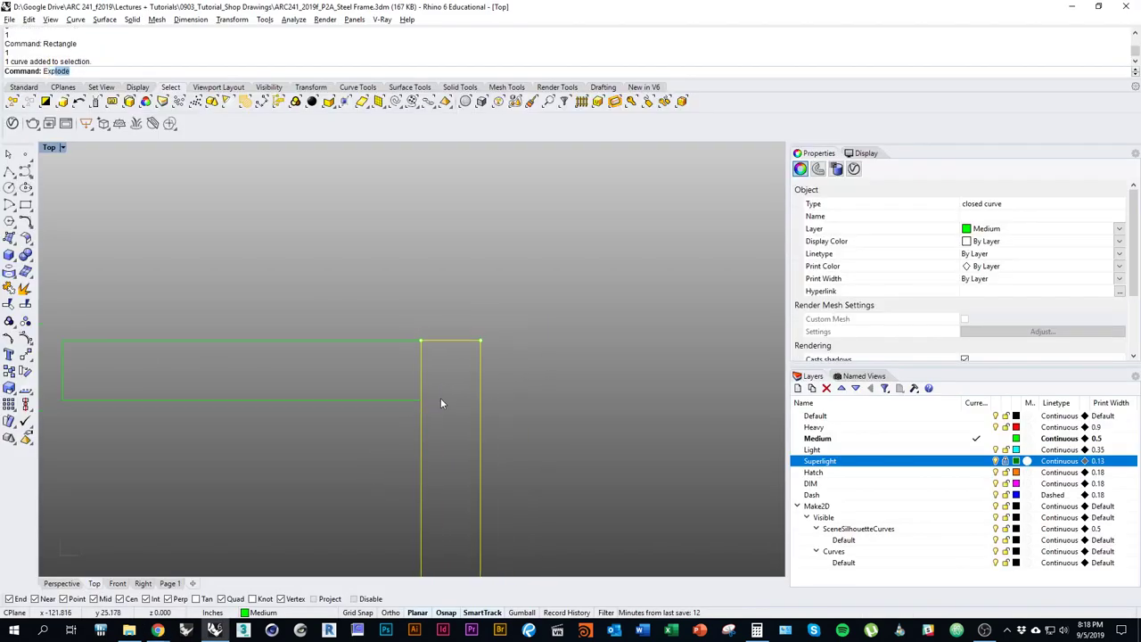
key(Return)
key(Escape)
Offset the vertical tube's top edge 3/16 inch downward to form the end cap.
click(451, 341)
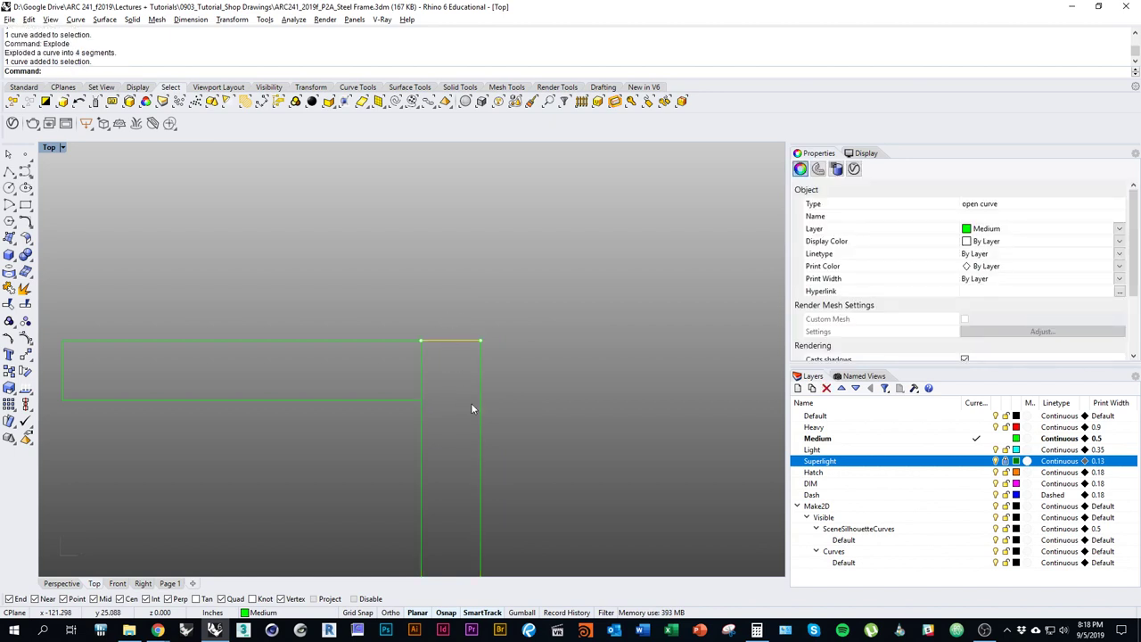
text(Offset)
key(Return)
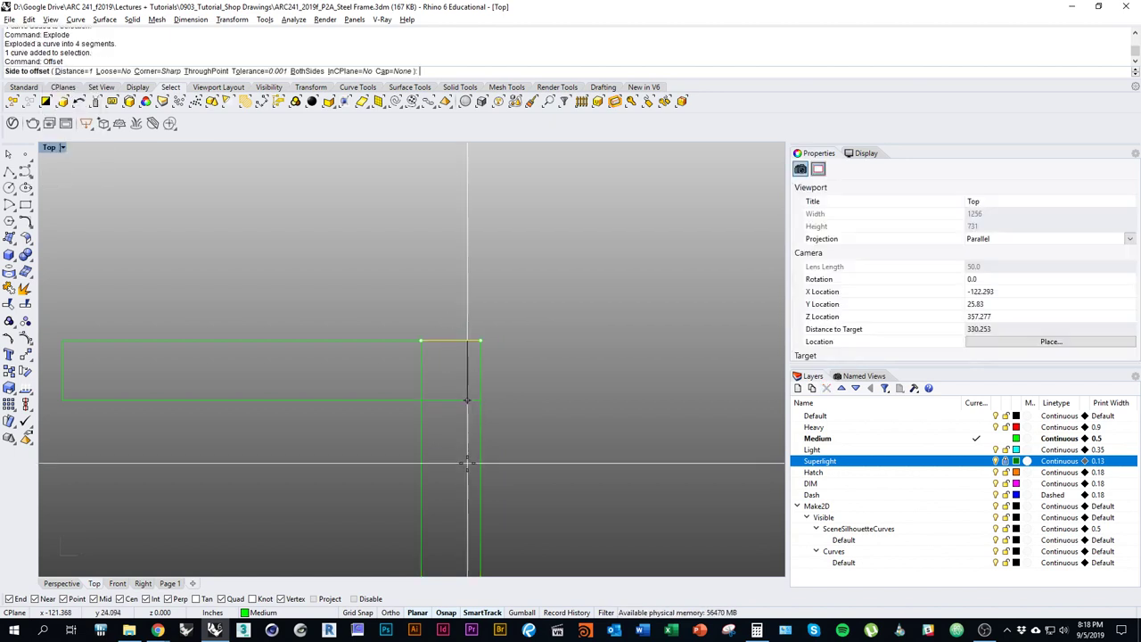
text(16)
key(Return)
click(467, 463)
scroll(467, 463, down, 3)
key(Escape)
scroll(466, 463, down, 2)
right_drag(506, 510, 524, 476)
Compare the drawn corner joint with the steel-to-steel connection detail on the assignment sheet in Chrome, returning to Rhino.
key(alt+Tab)
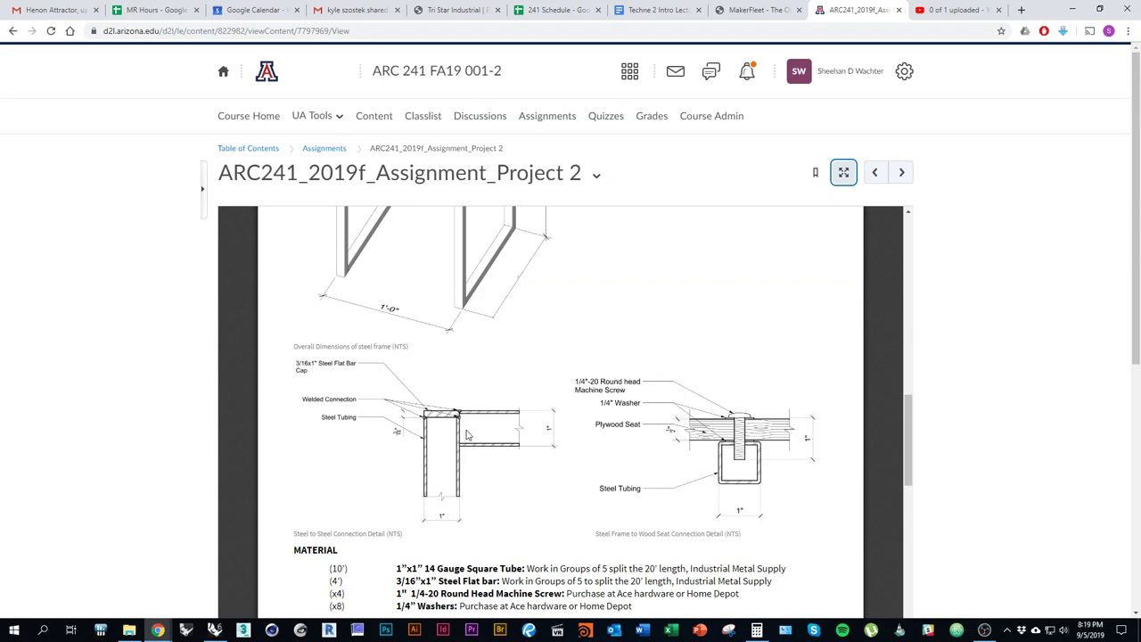
key(alt+Tab)
scroll(500, 445, up, 5)
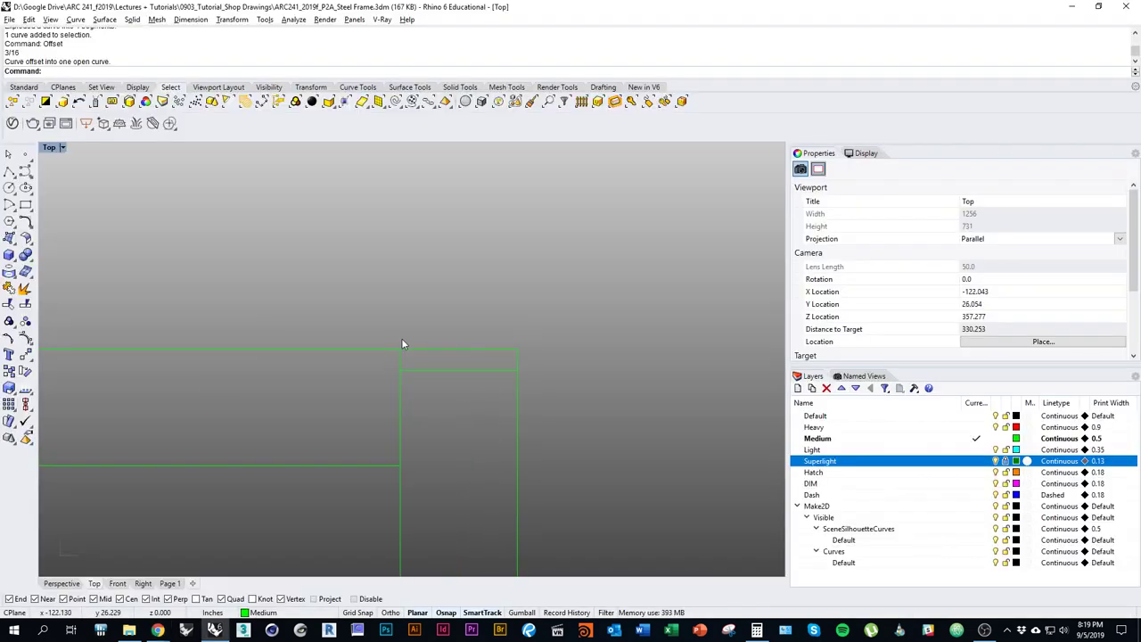
right_drag(398, 375, 509, 324)
scroll(535, 373, down, 7)
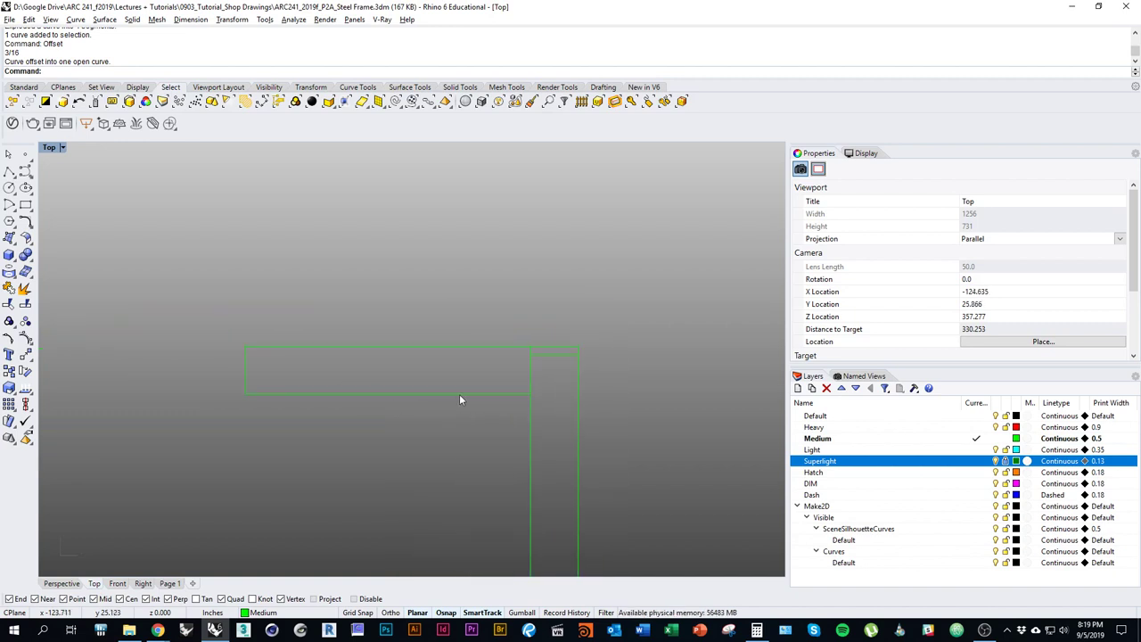
right_drag(455, 412, 429, 394)
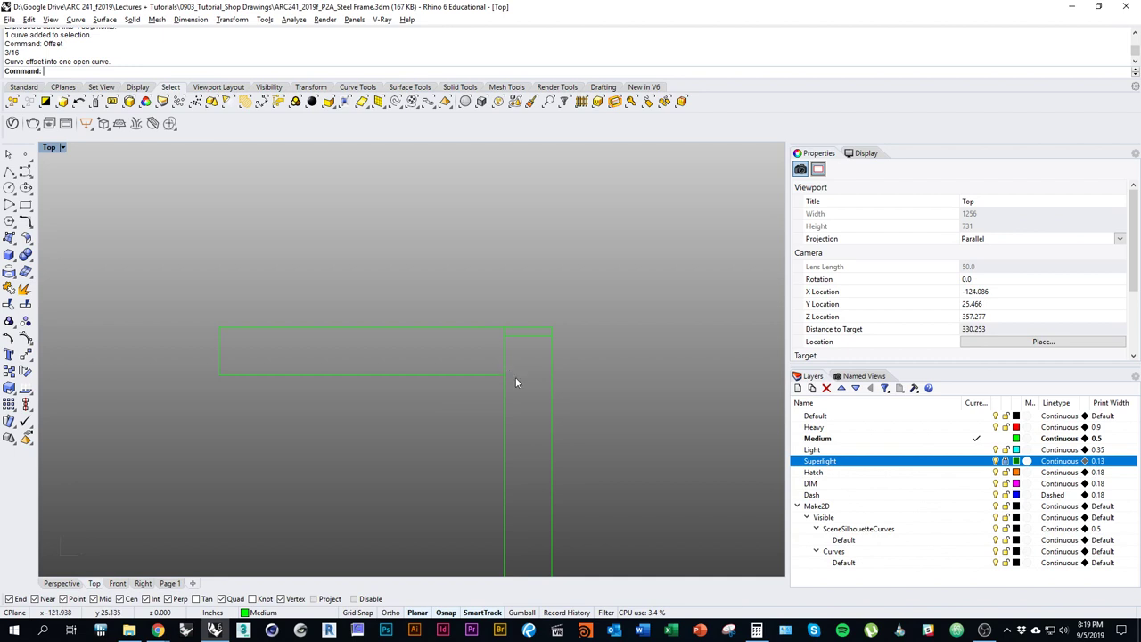
Select the vertical tube's outer edge, search Google in a new Chrome tab for "14 gauge steel thickness", and return to Rhino.
click(553, 411)
right_drag(603, 448, 573, 387)
key(alt+Tab)
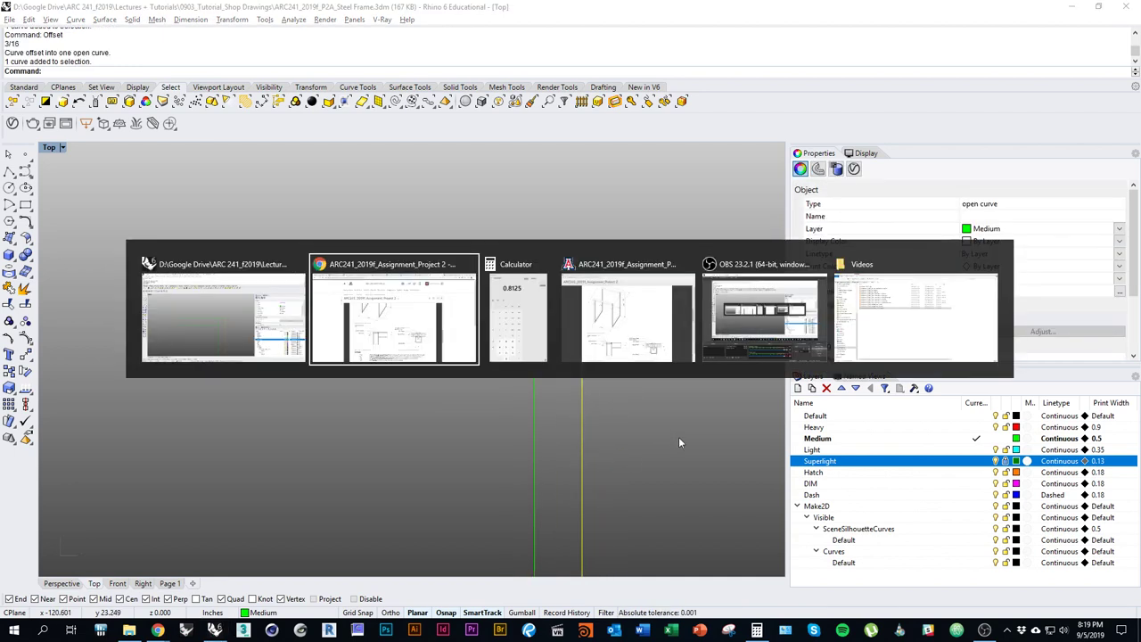
key(ctrl+t)
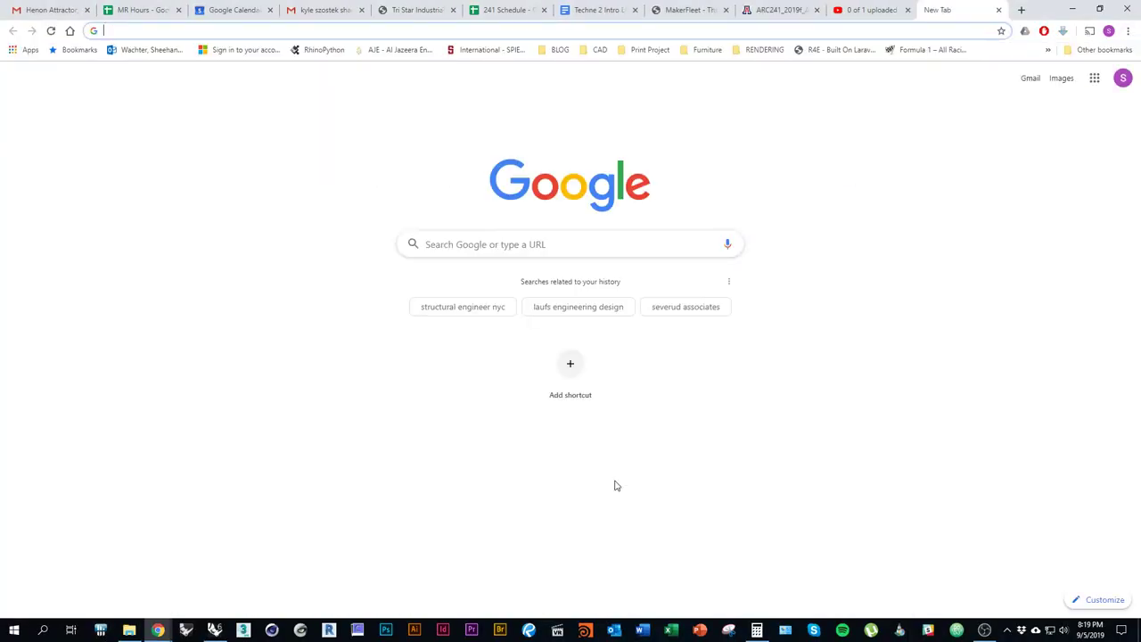
text(1)
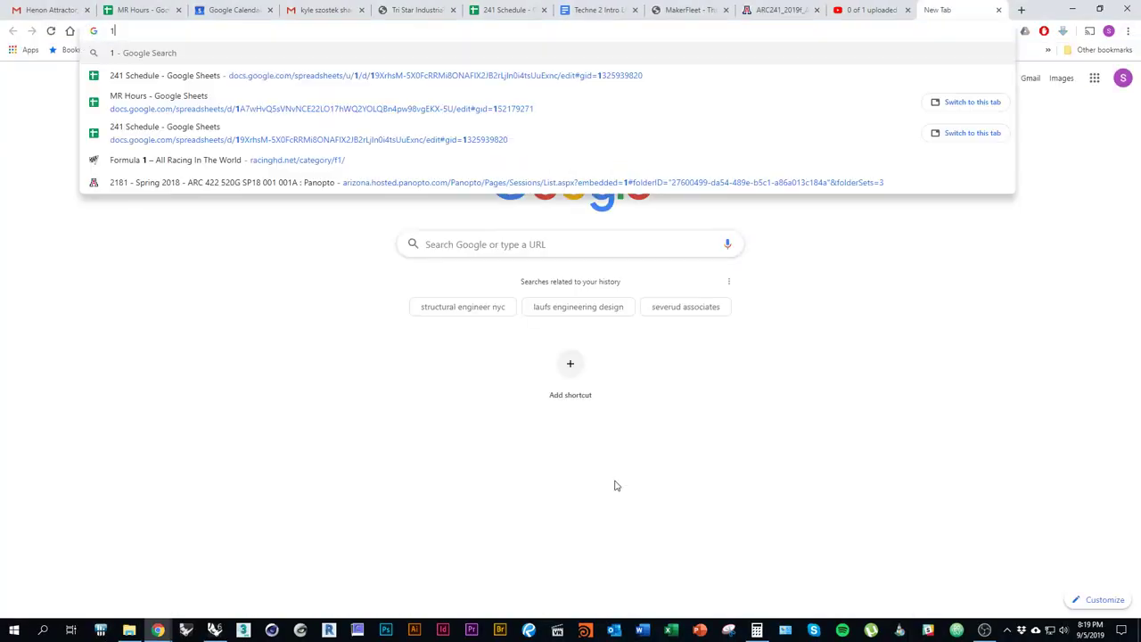
text(4 gauge steel thickness)
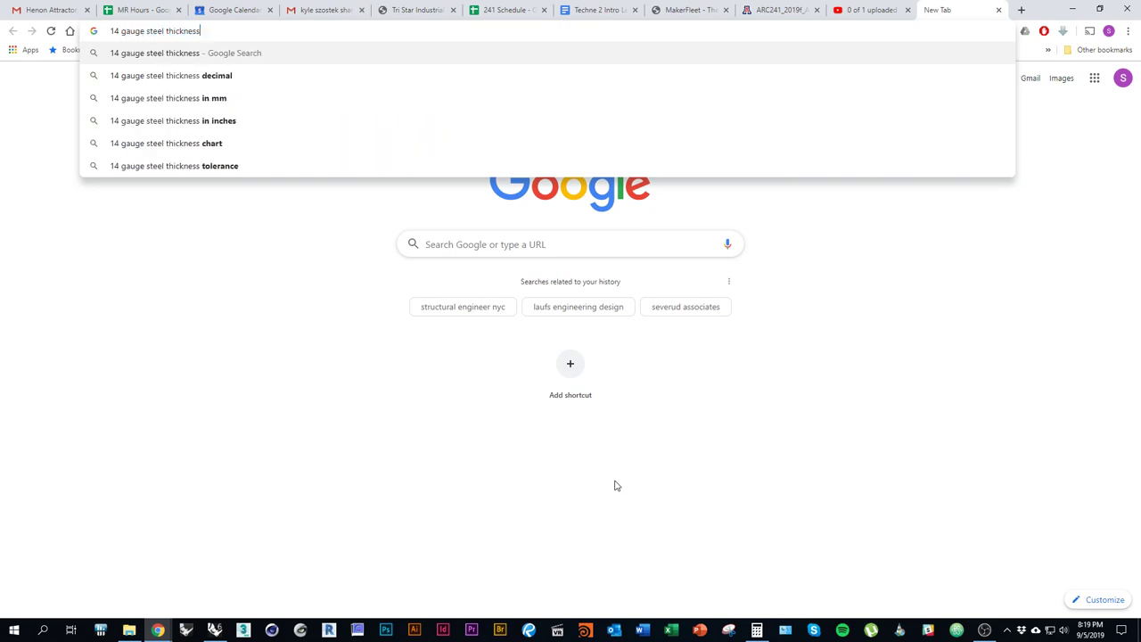
key(Return)
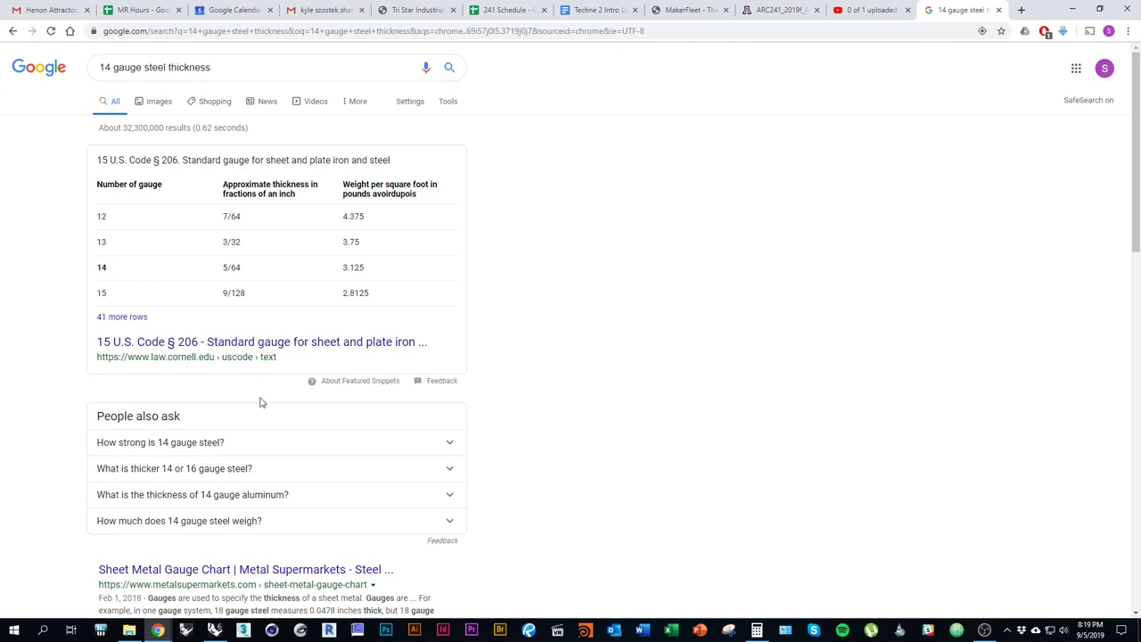
key(alt+Tab)
Offset the vertical tube's two long edges 5/64 inch inward to show its wall thickness.
text(Offset)
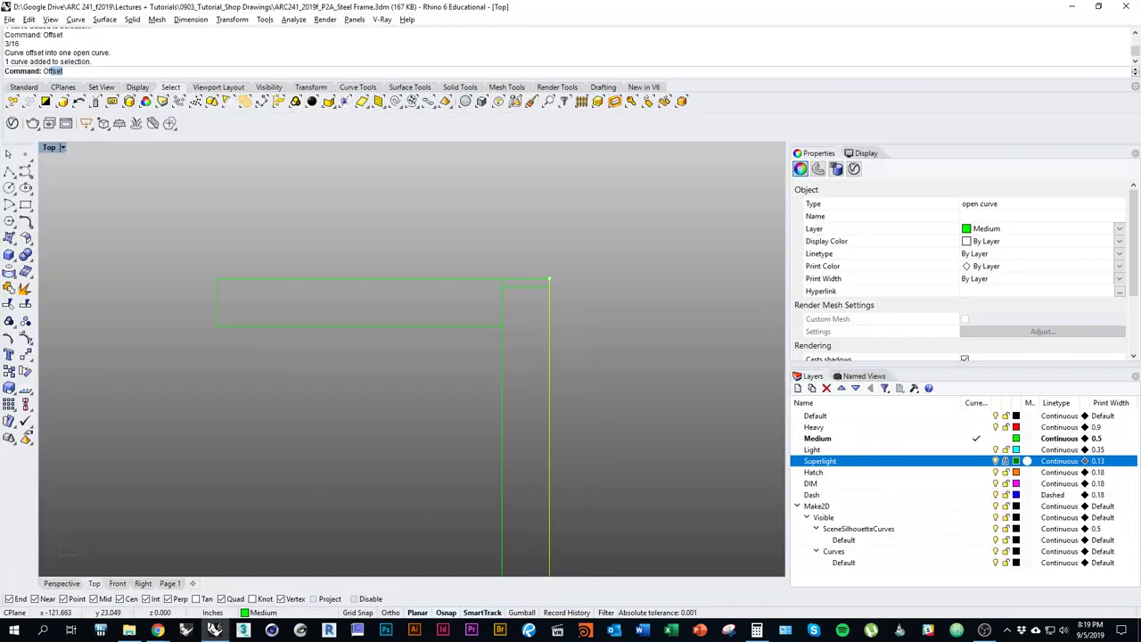
key(Return)
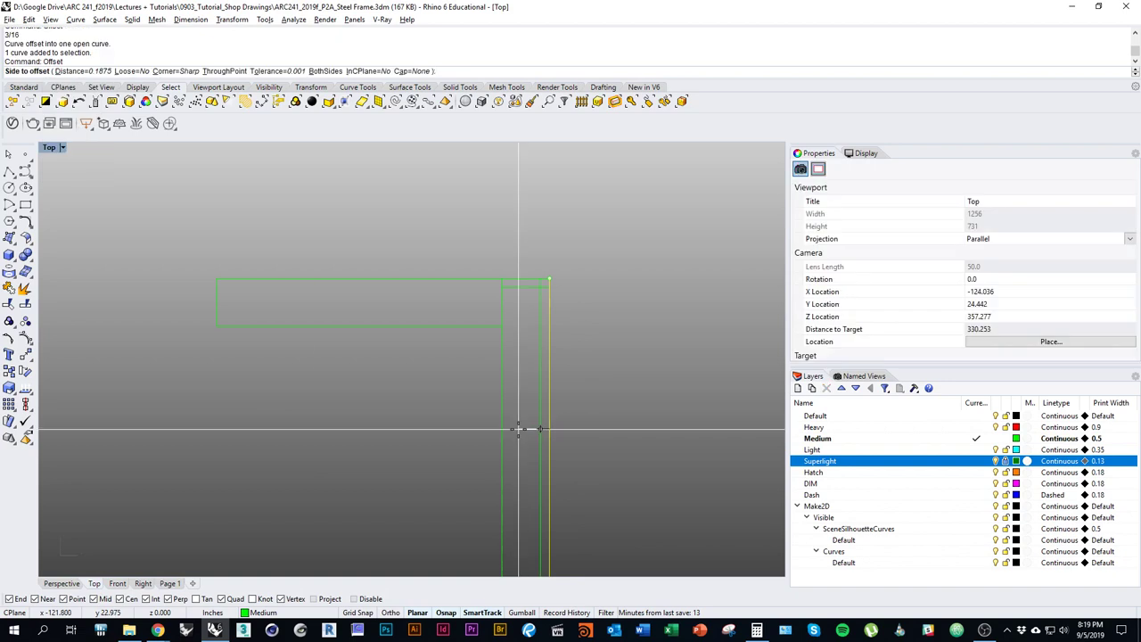
text(5/64)
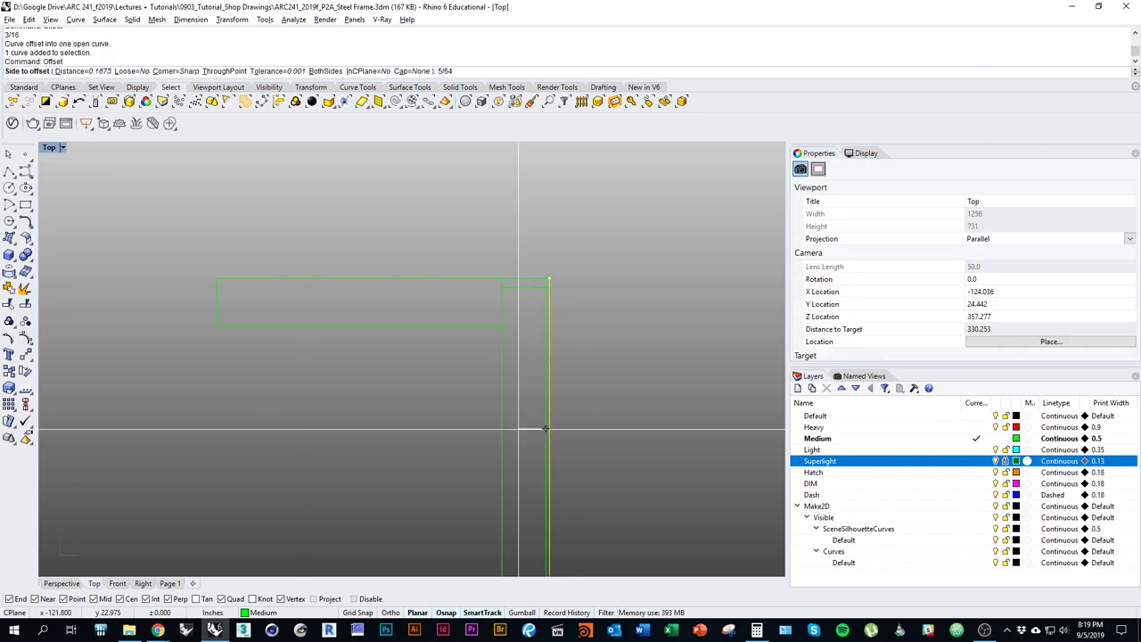
key(Return)
click(516, 428)
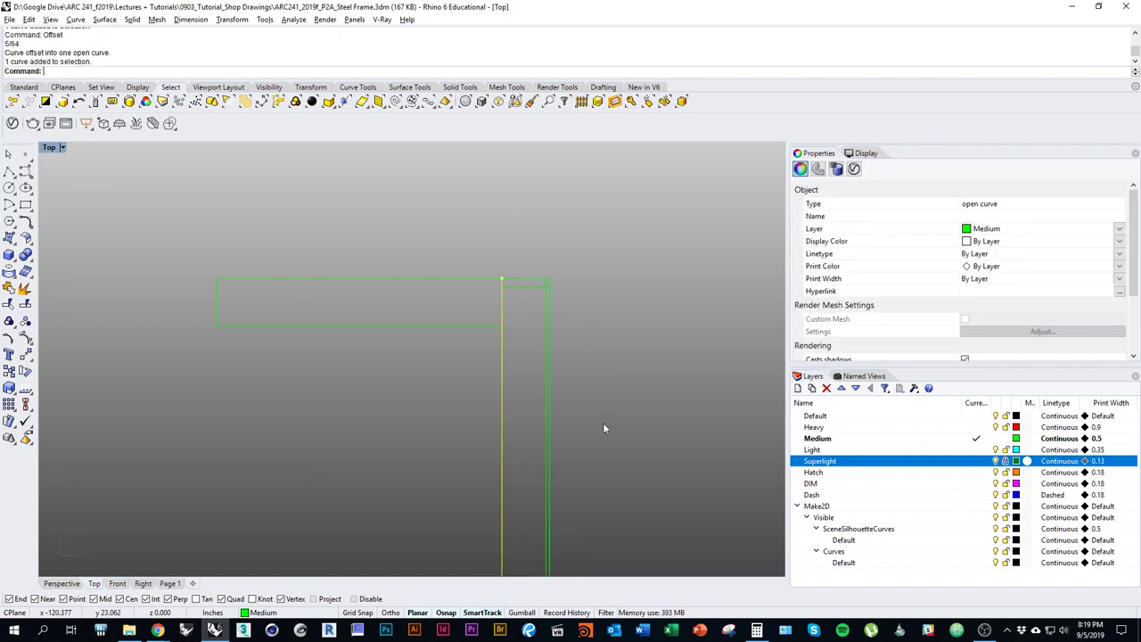
Explode the horizontal rectangle and delete its end line where it meets the vertical tube.
click(432, 326)
text(Explode)
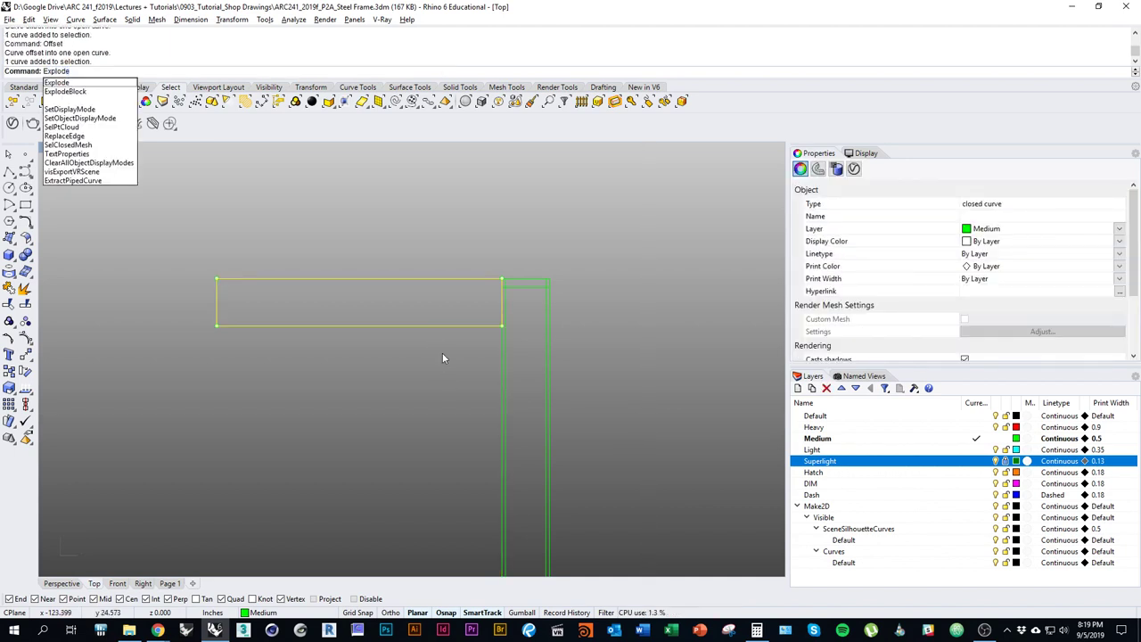
key(Return)
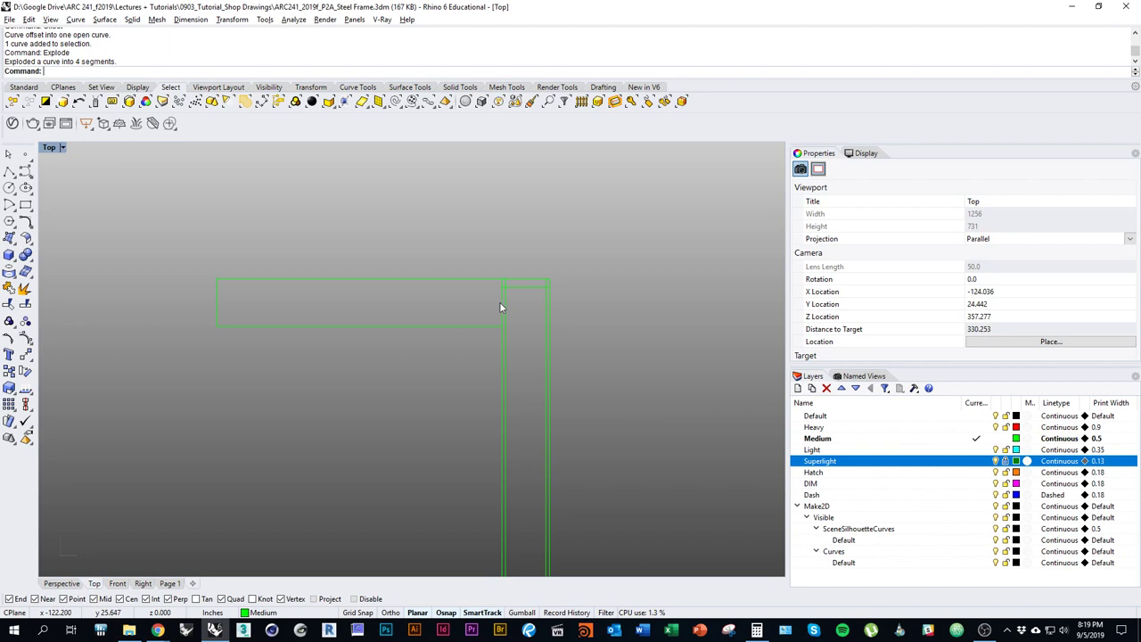
click(497, 308)
click(535, 346)
key(Delete)
Offset the horizontal tube's lower and upper edges 5/64 inch inward to show its wall thickness.
click(409, 325)
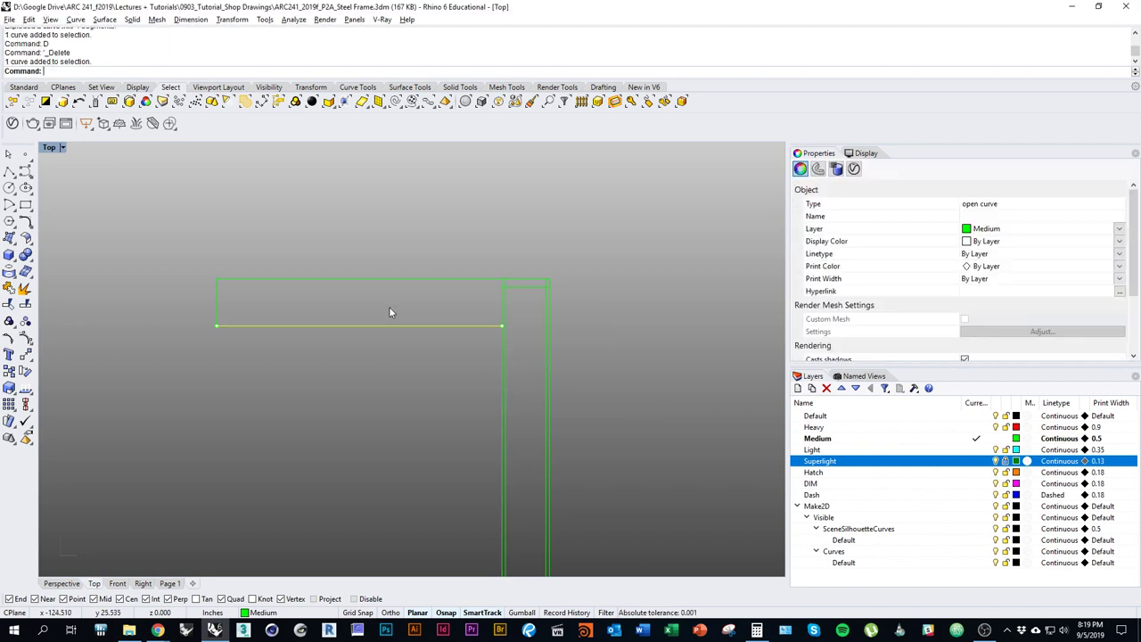
key(BackSpace)
key(BackSpace)
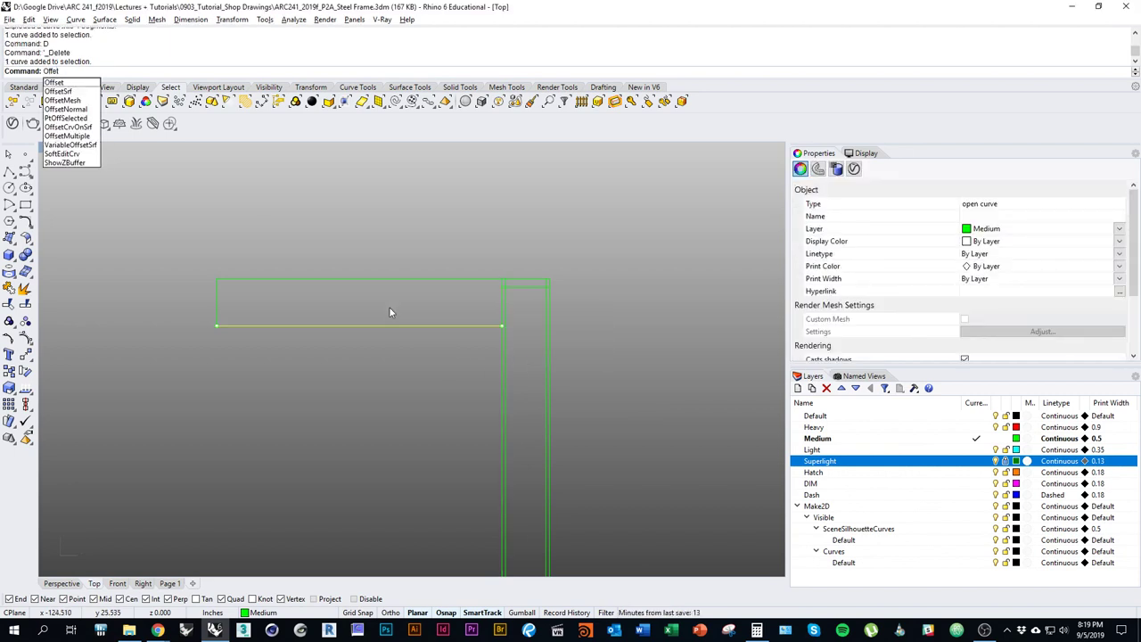
text(ffset)
key(Return)
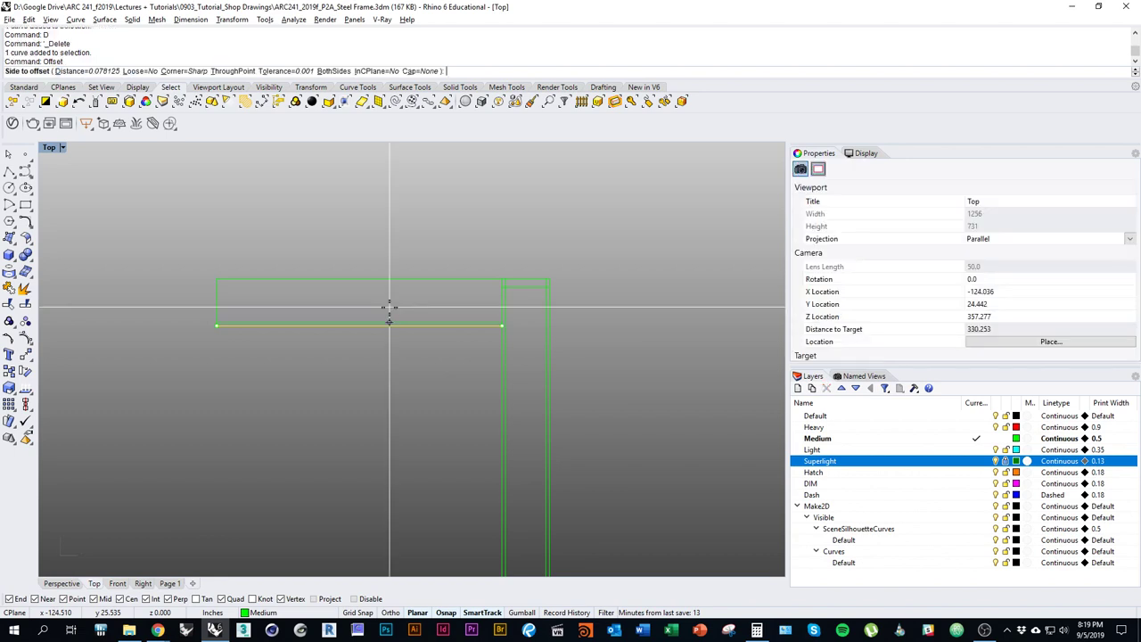
click(399, 301)
key(Escape)
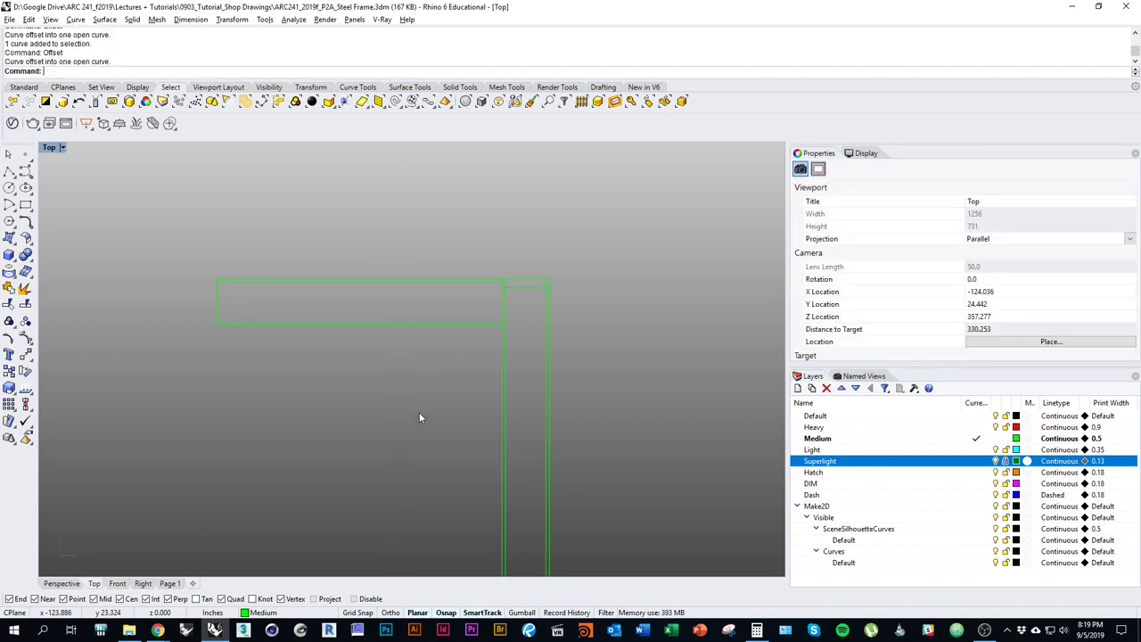
Trim the vertical tube's two inner wall lines where they extend above the cap's lower edge.
mouse_move(425, 413)
right_down()
mouse_move(437, 421)
mouse_move(413, 429)
mouse_move(375, 384)
mouse_move(425, 392)
right_up()
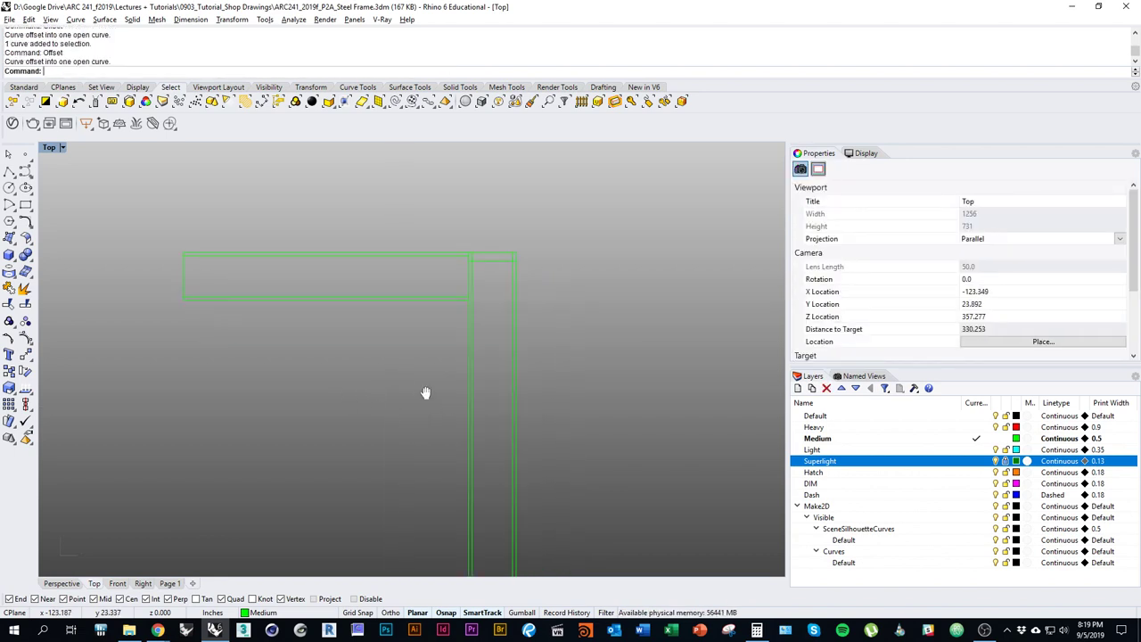
right_drag(509, 282, 502, 379)
scroll(502, 379, up, 6)
click(488, 348)
scroll(416, 332, up, 9)
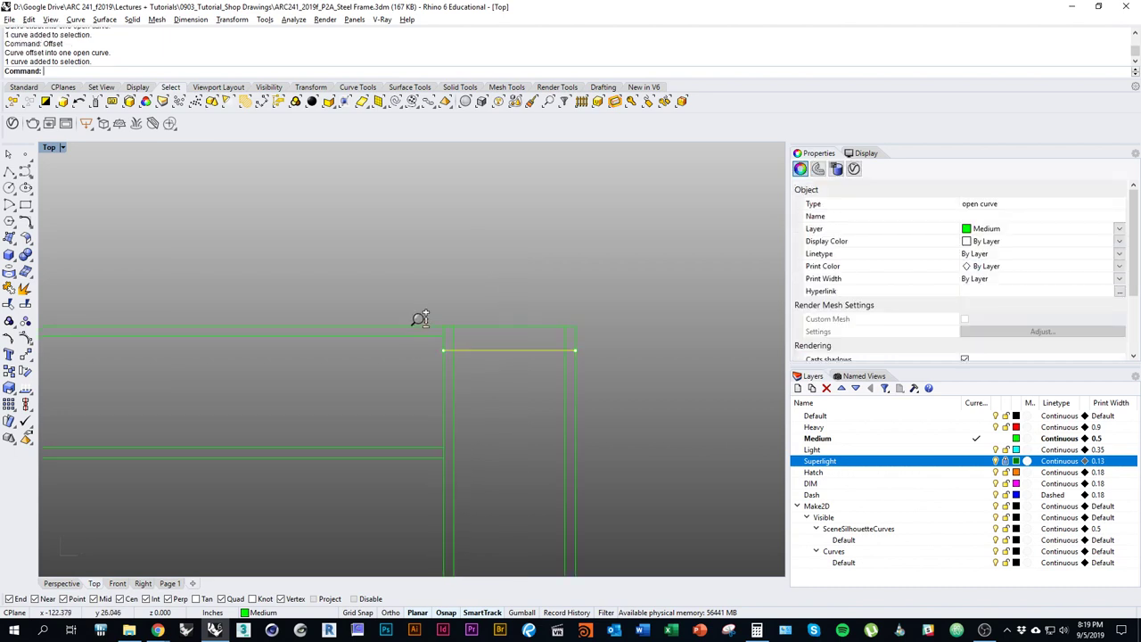
key(ctrl+t)
click(487, 339)
click(686, 343)
key(Return)
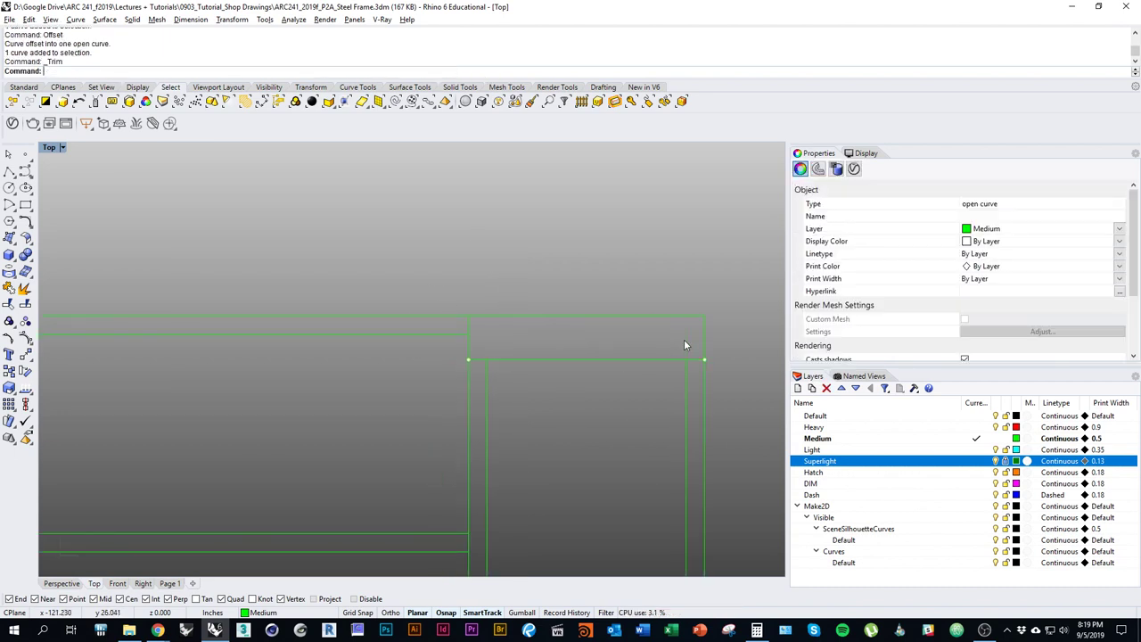
key(Escape)
Switch to the assignment document in Chrome to check the welded joint in the steel-to-steel detail, and return to Rhino.
scroll(571, 326, down, 15)
mouse_move(580, 419)
right_down()
mouse_move(578, 437)
mouse_move(564, 412)
right_up()
scroll(557, 320, up, 8)
right_drag(545, 325, 539, 353)
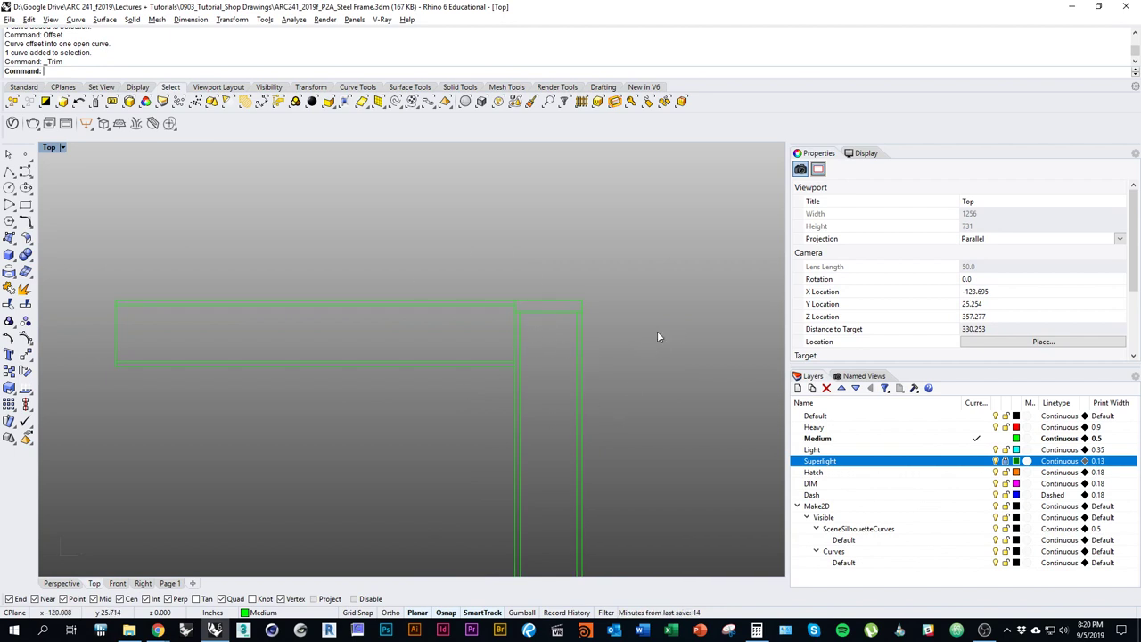
right_drag(657, 331, 602, 344)
scroll(486, 339, up, 4)
right_drag(512, 377, 504, 381)
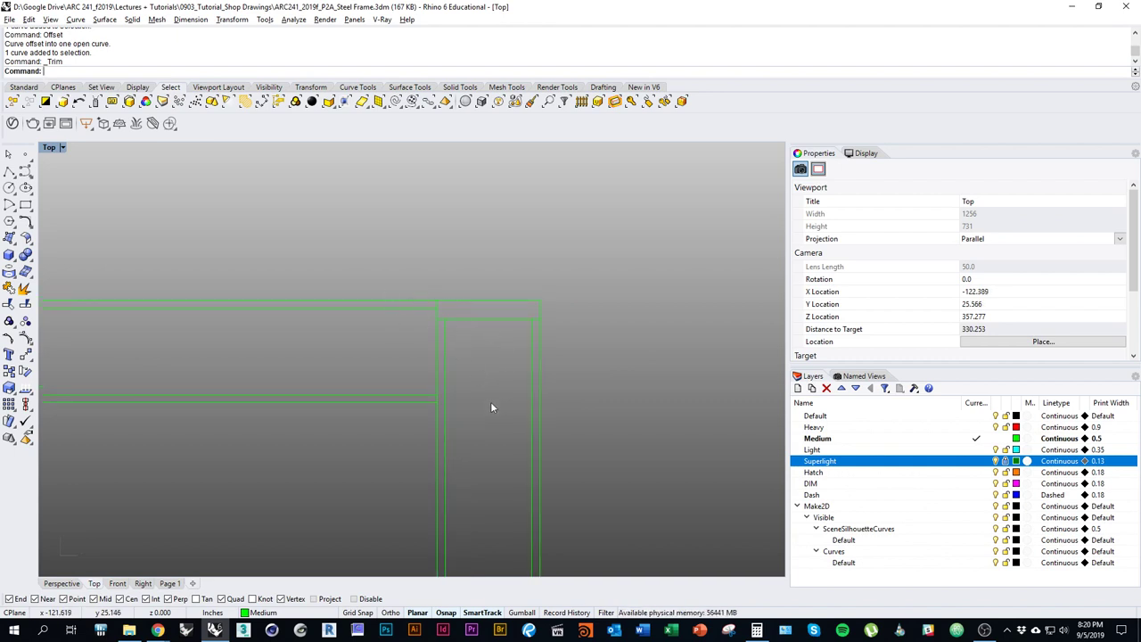
key(alt+Tab)
key(alt+Tab)
key(alt+Tab)
key(Tab)
key(Tab)
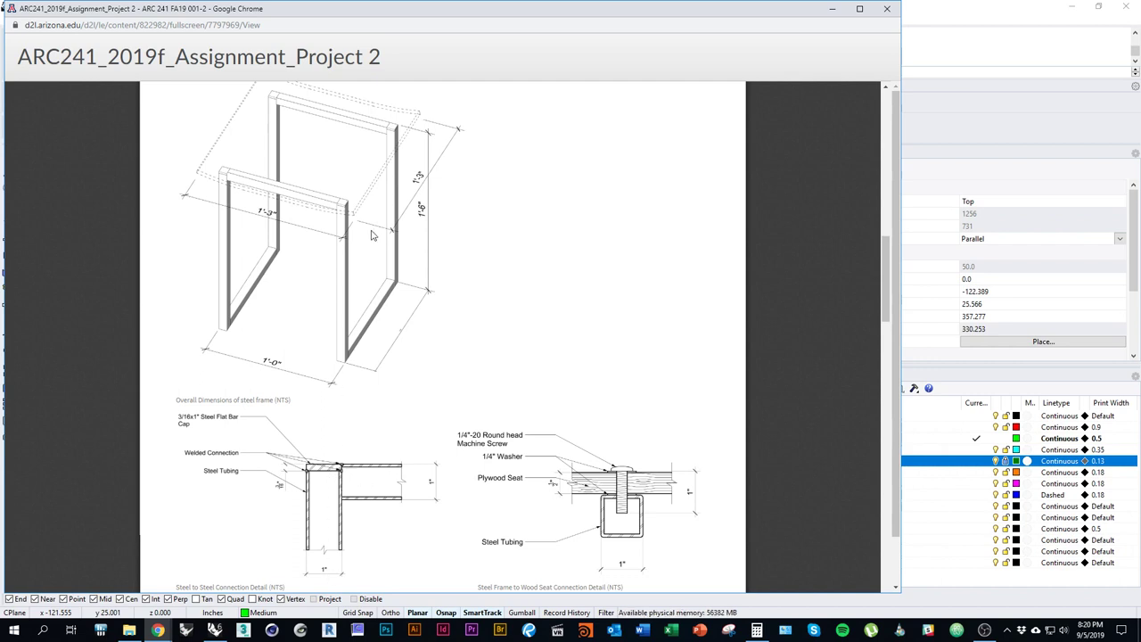
key(alt+Tab)
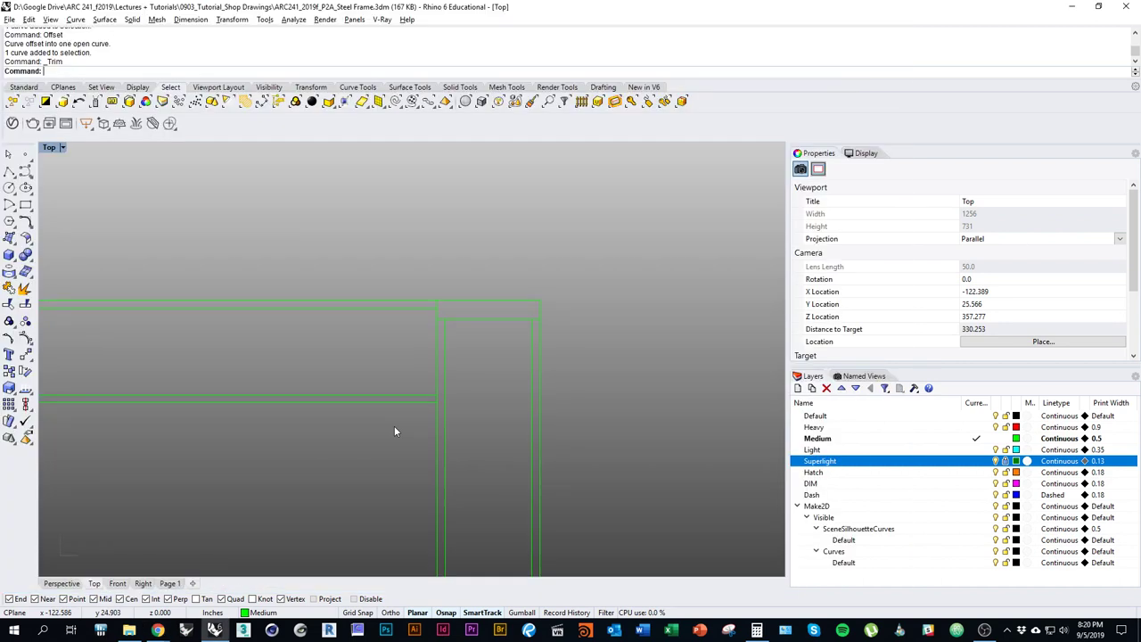
Draw a diagonal weld line about 0.05 inch long from the cap's side edge to the horizontal tube's upper edge.
right_drag(394, 425, 555, 437)
scroll(484, 372, up, 2)
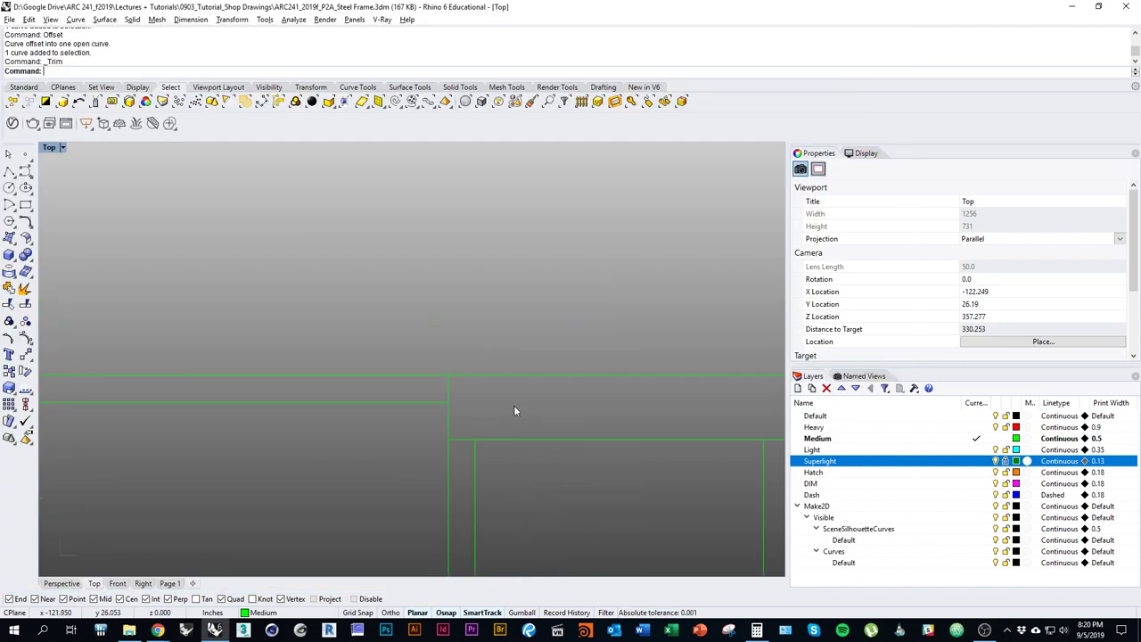
text(line)
key(Return)
scroll(472, 372, up, 2)
scroll(447, 354, up, 3)
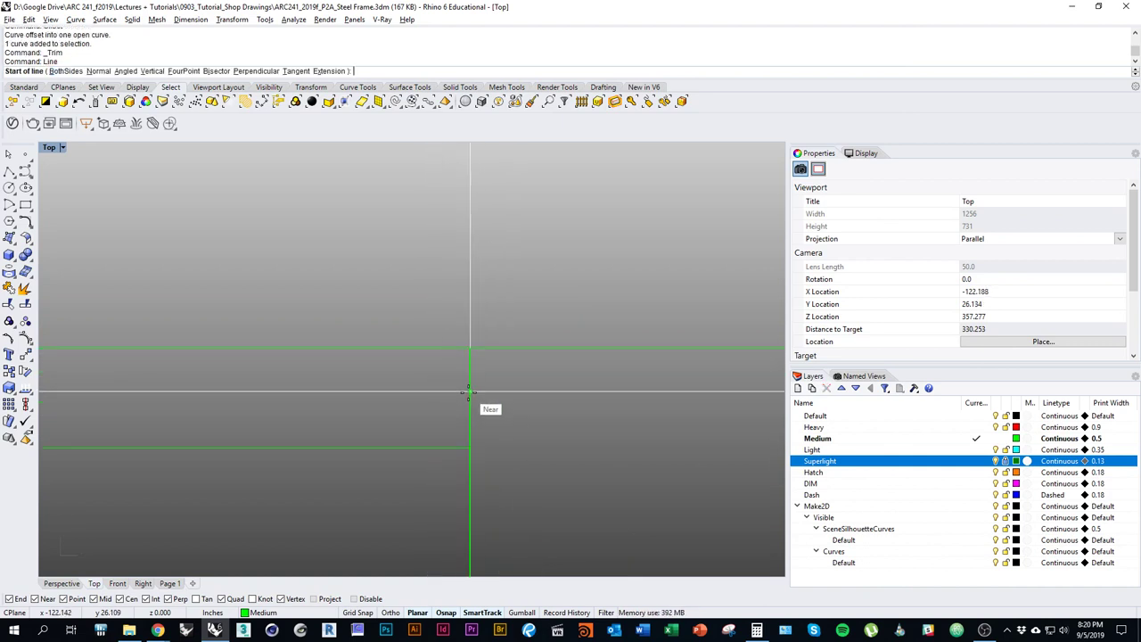
click(469, 392)
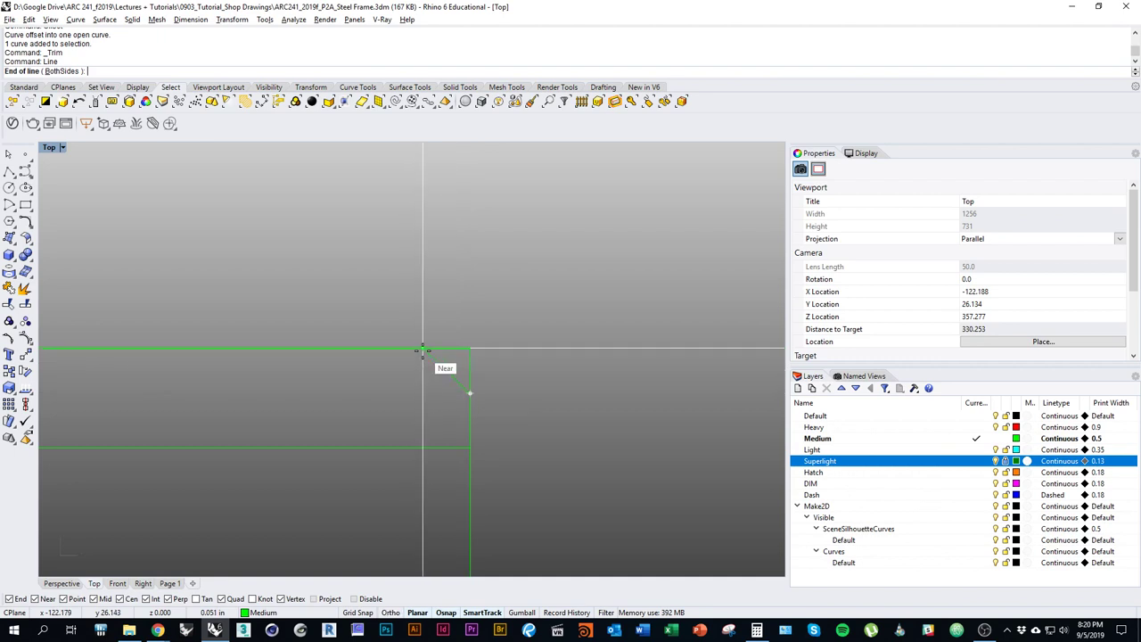
click(425, 347)
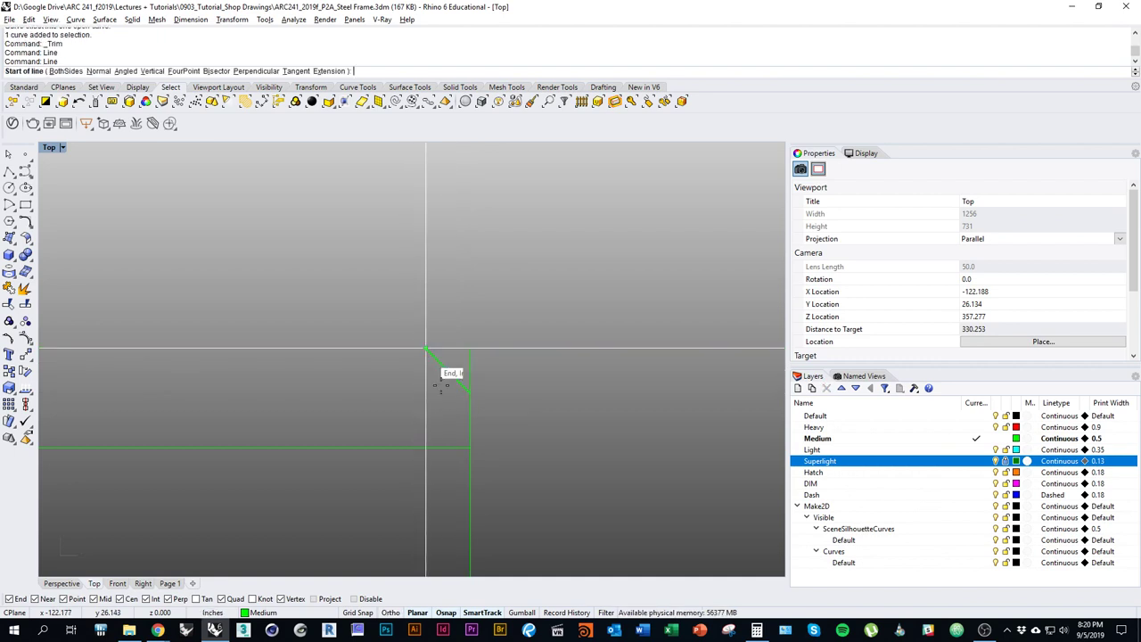
scroll(446, 393, down, 3)
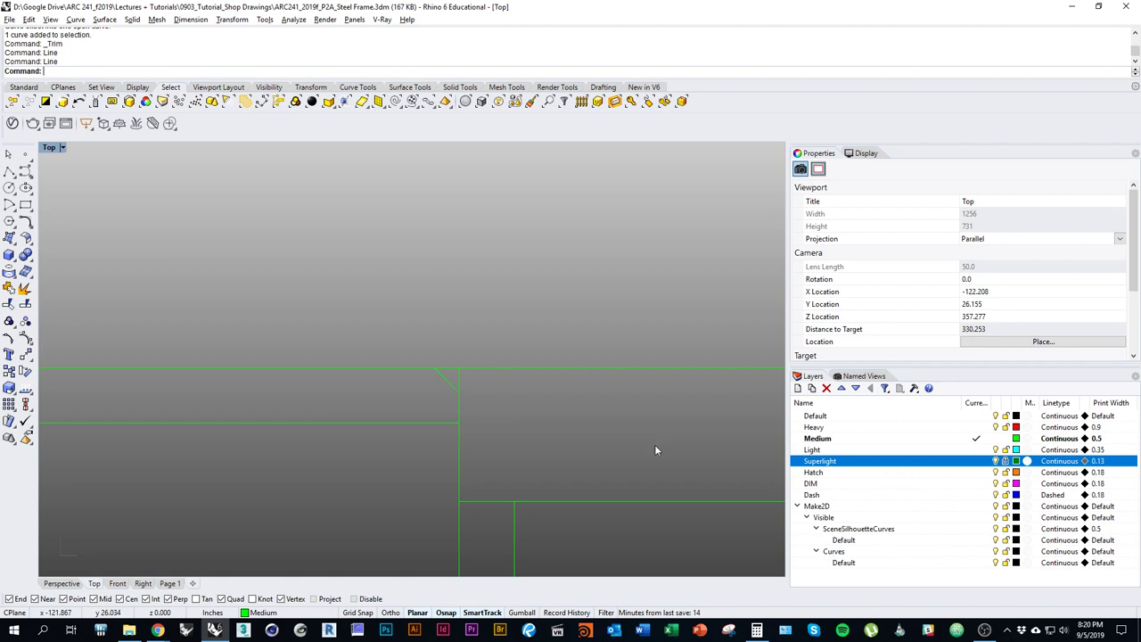
Mirror a copy of the diagonal weld line across the vertical joint between the horizontal tube and the cap.
click(441, 381)
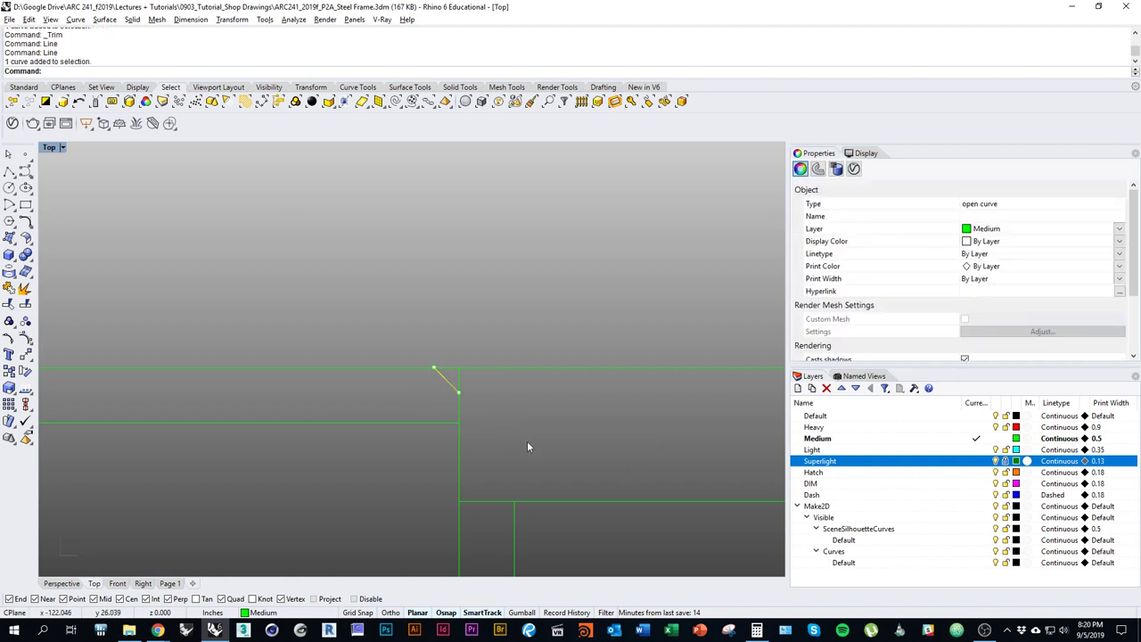
text(mir)
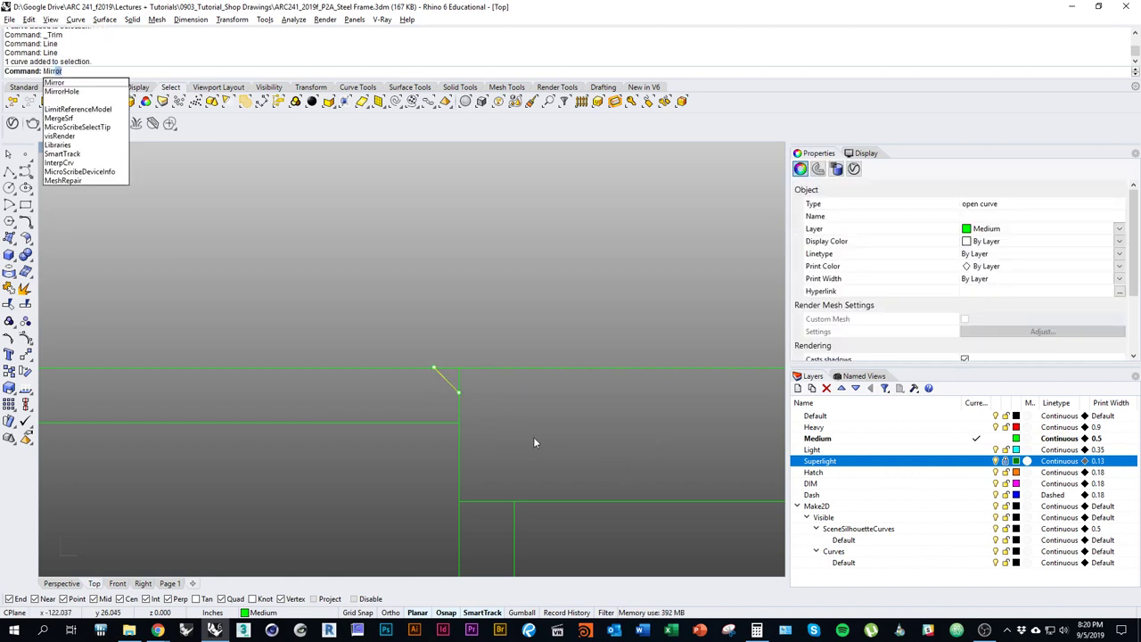
key(Return)
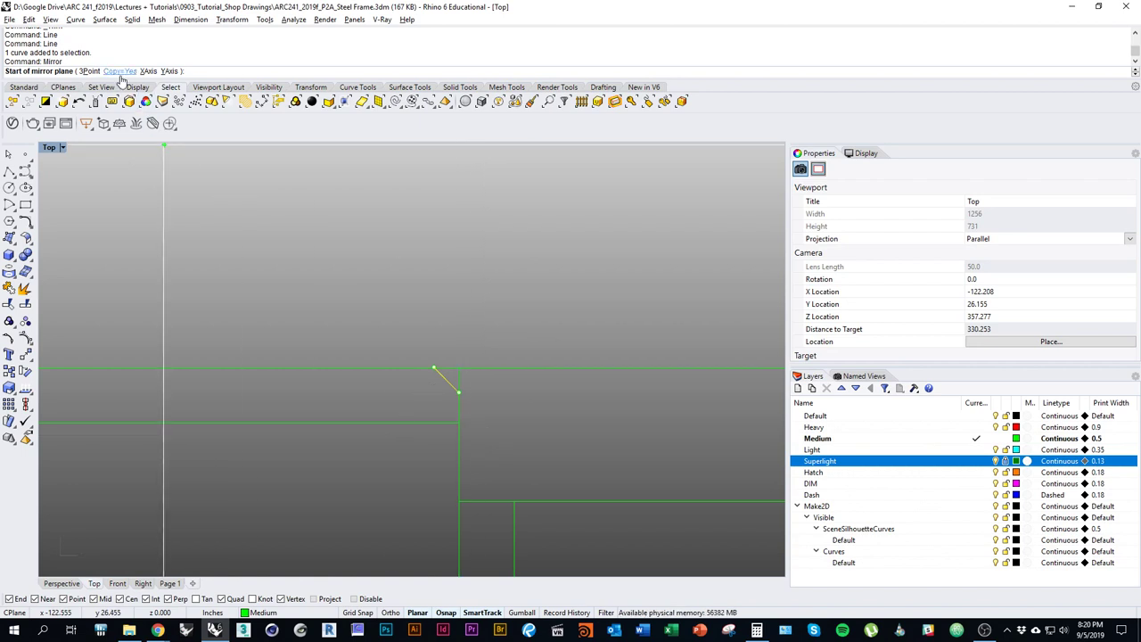
click(459, 423)
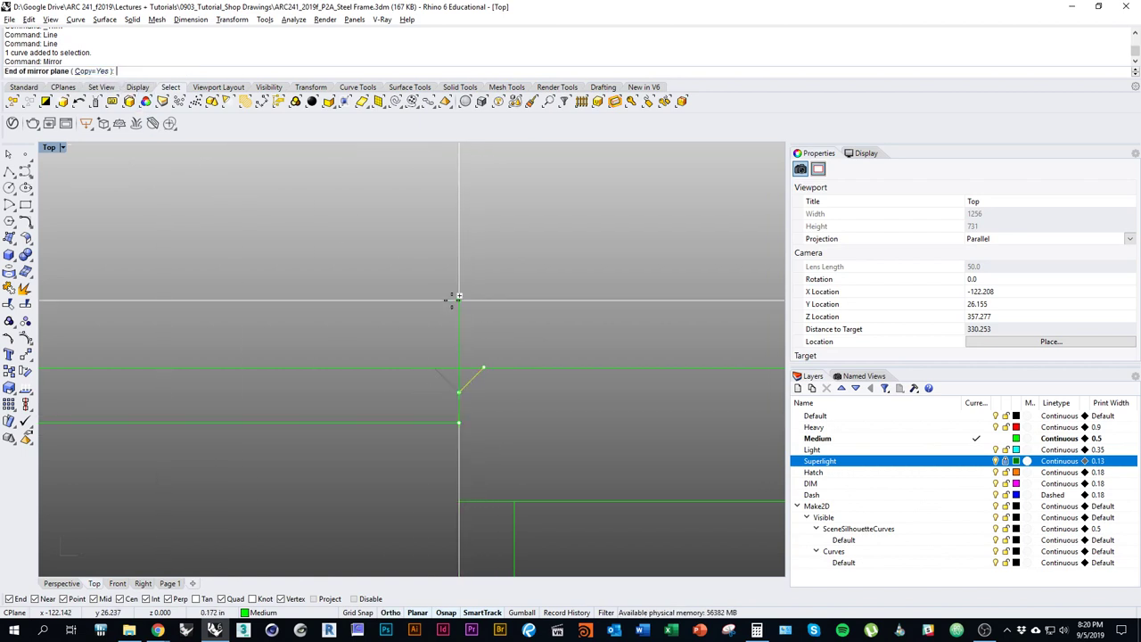
click(458, 285)
click(500, 335)
Draw a 180-degree arc of about 0.035 inch radius over the joint, connecting the upper ends of the two diagonals.
scroll(436, 369, down, 4)
scroll(470, 386, up, 4)
right_drag(468, 364, 491, 405)
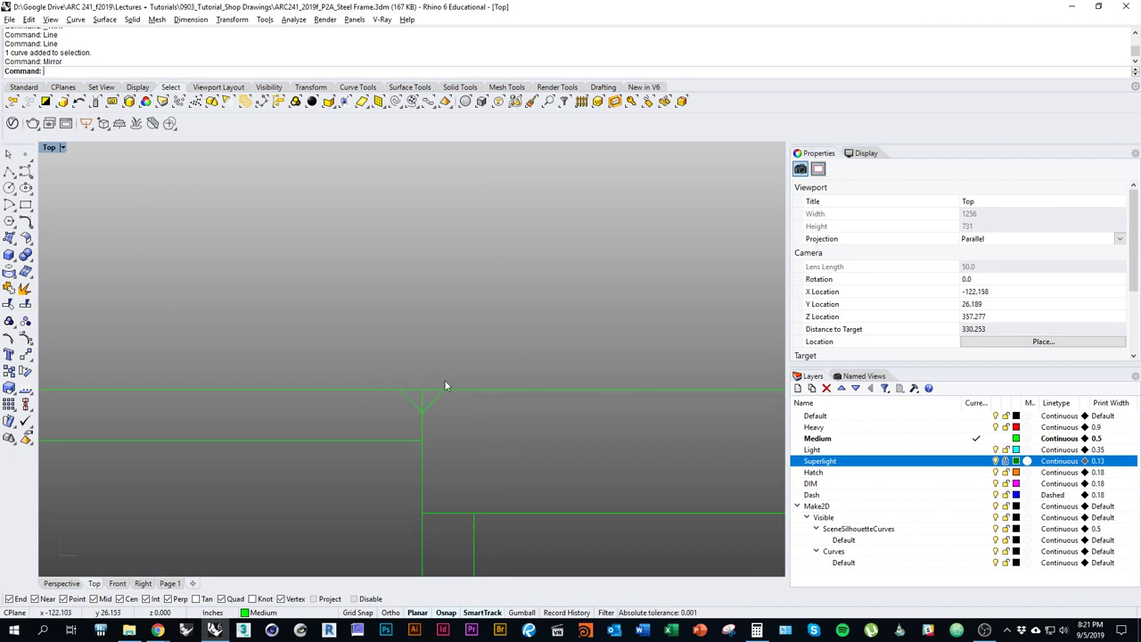
right_drag(488, 393, 472, 388)
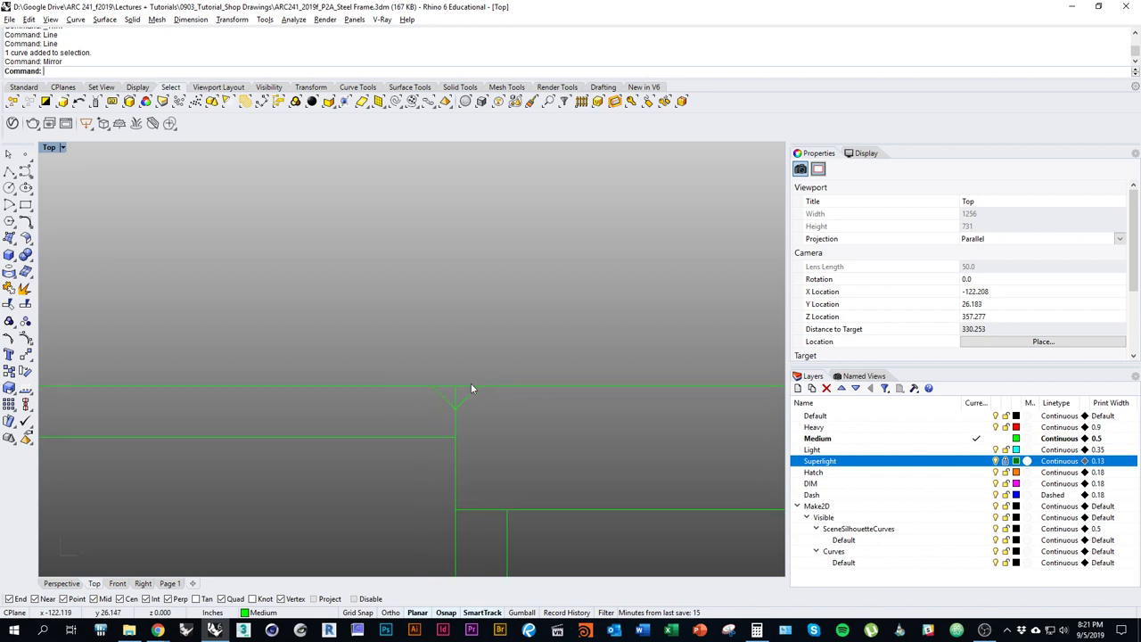
scroll(466, 392, up, 3)
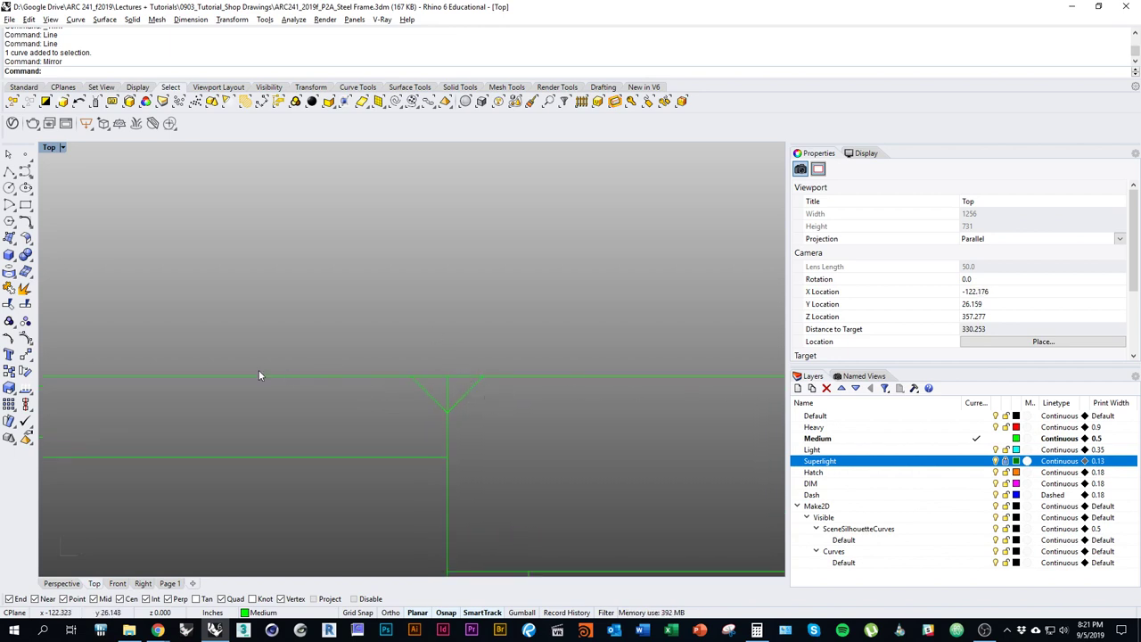
right_drag(422, 395, 432, 356)
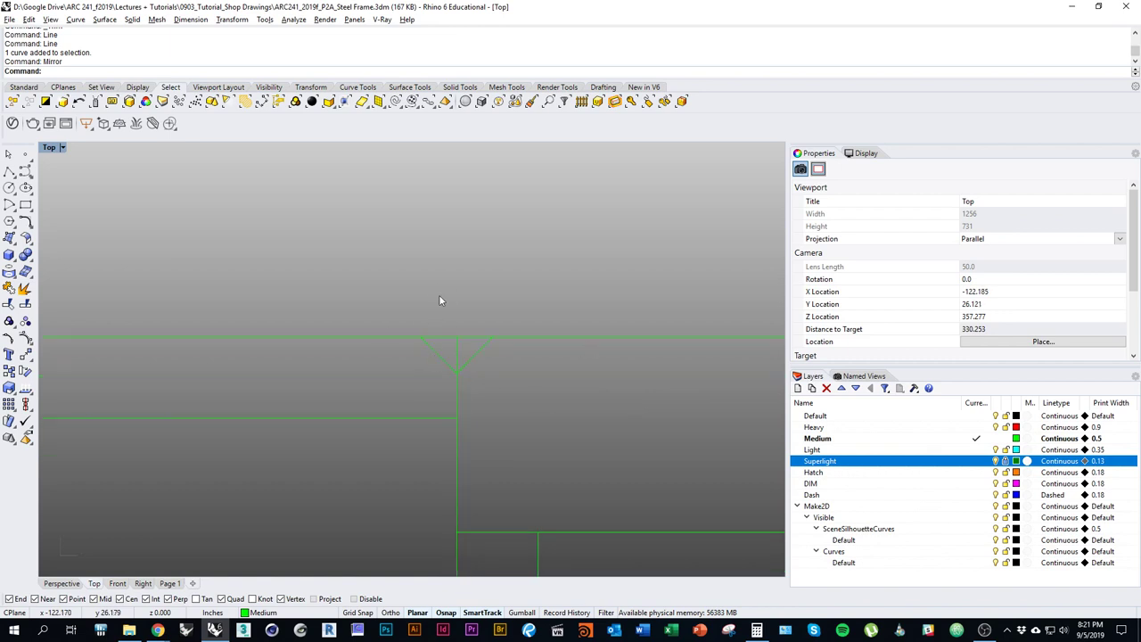
right_drag(399, 294, 407, 341)
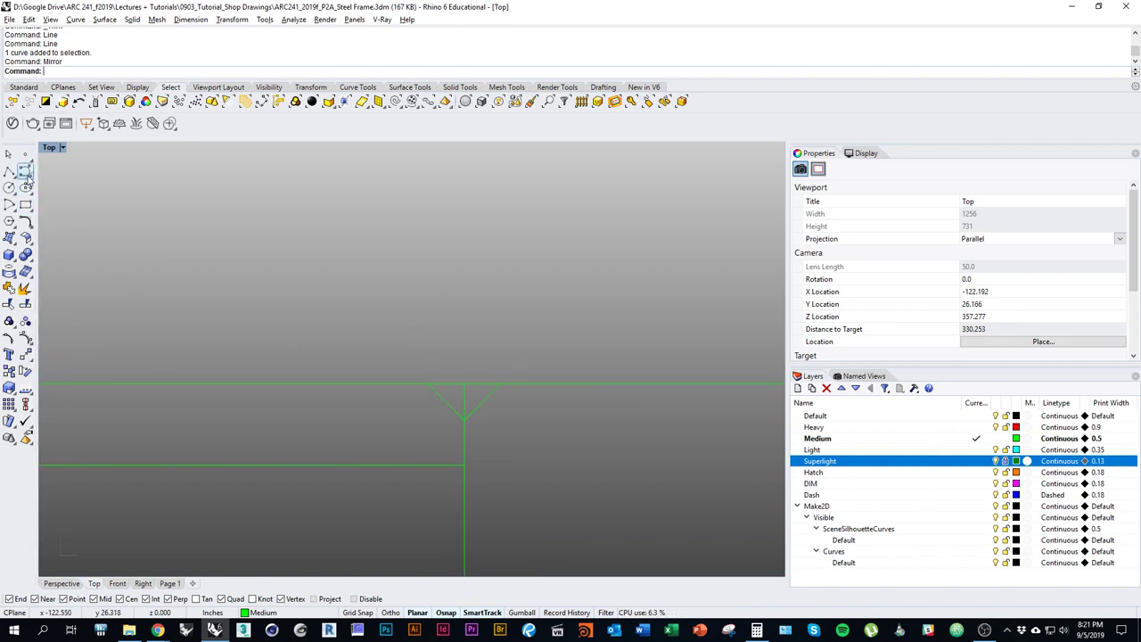
click(8, 221)
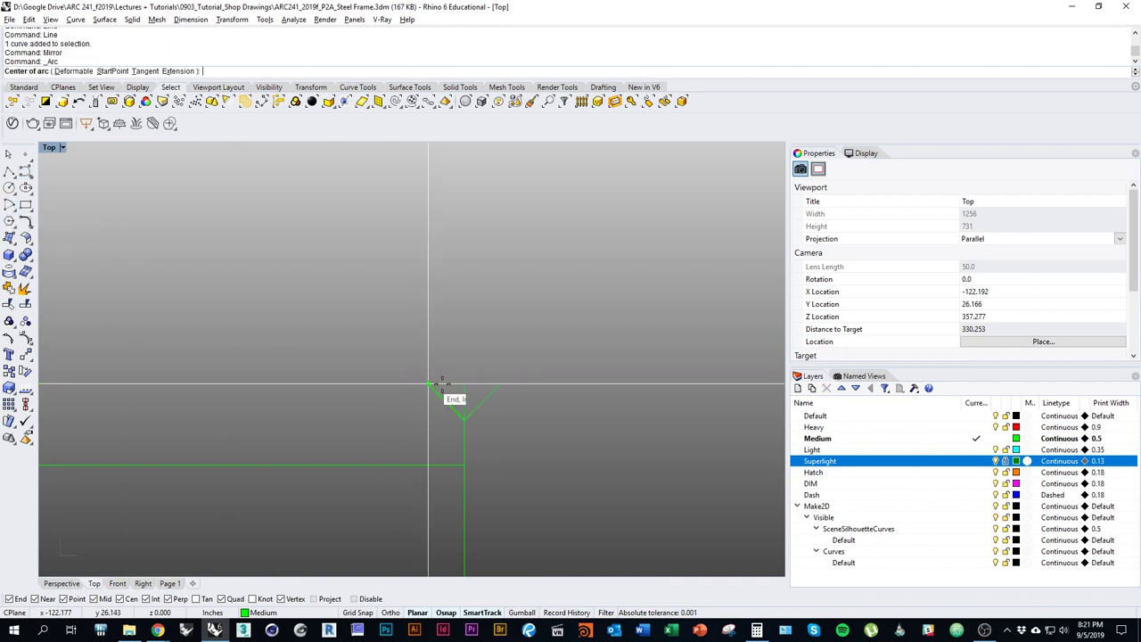
click(464, 384)
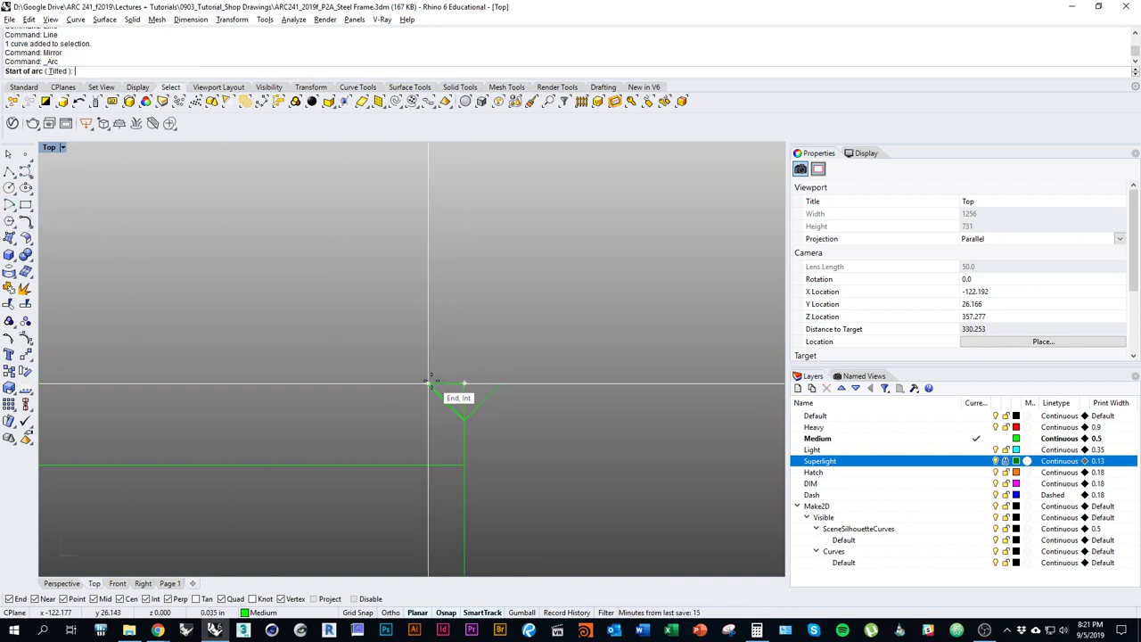
click(429, 384)
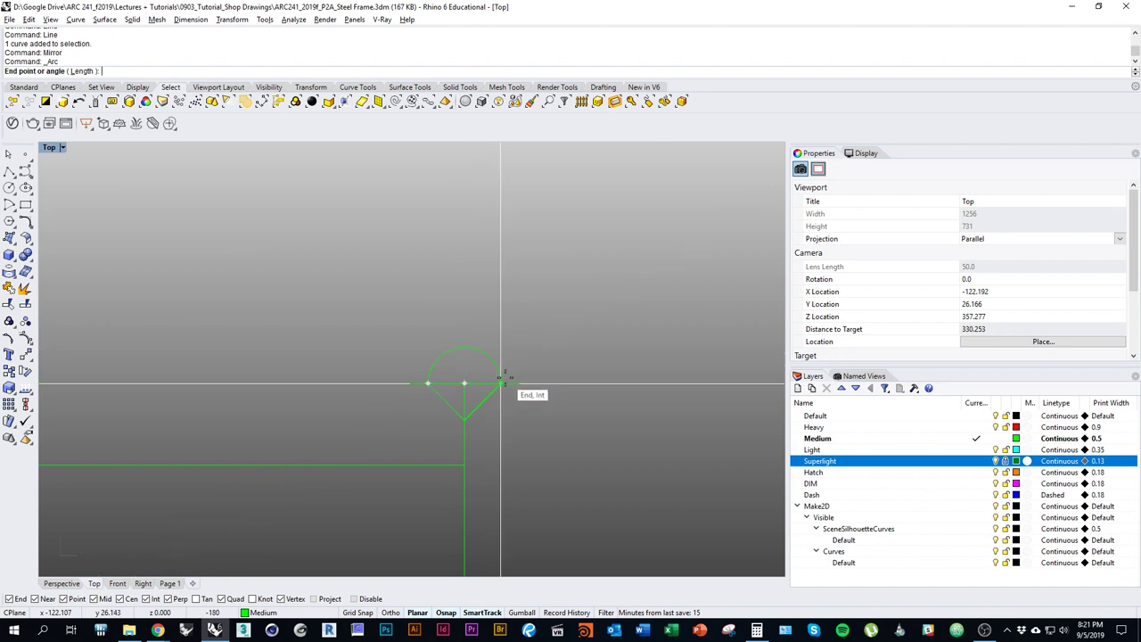
click(500, 383)
Flatten the weld arc vertically with Scale1D, using its endpoint on the upper edge as the base point.
click(505, 390)
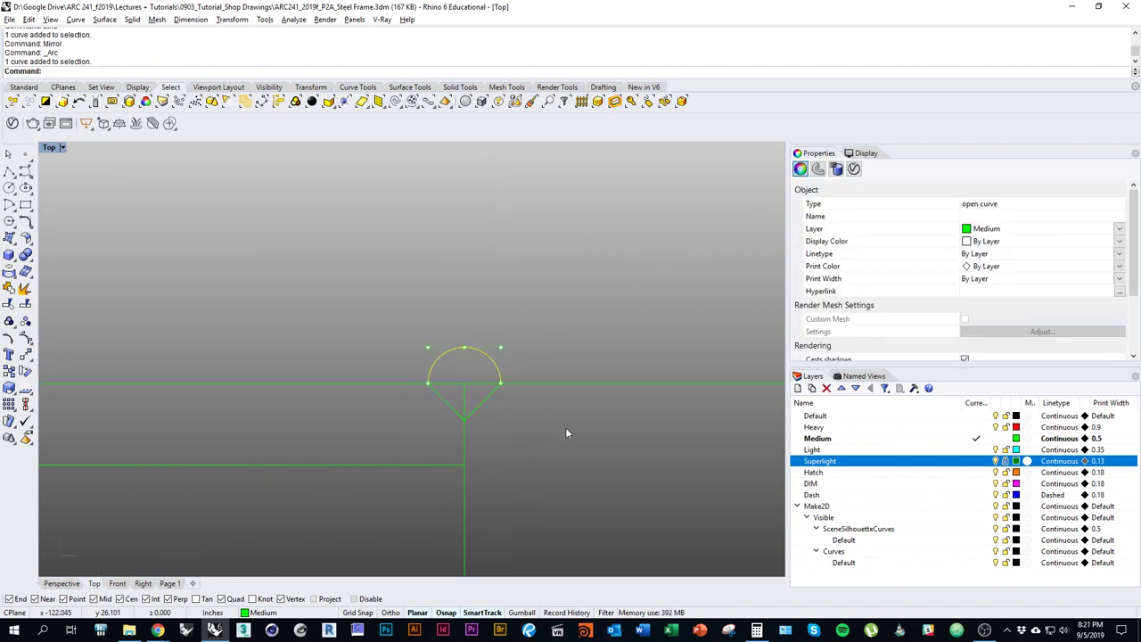
text(scale)
key(Return)
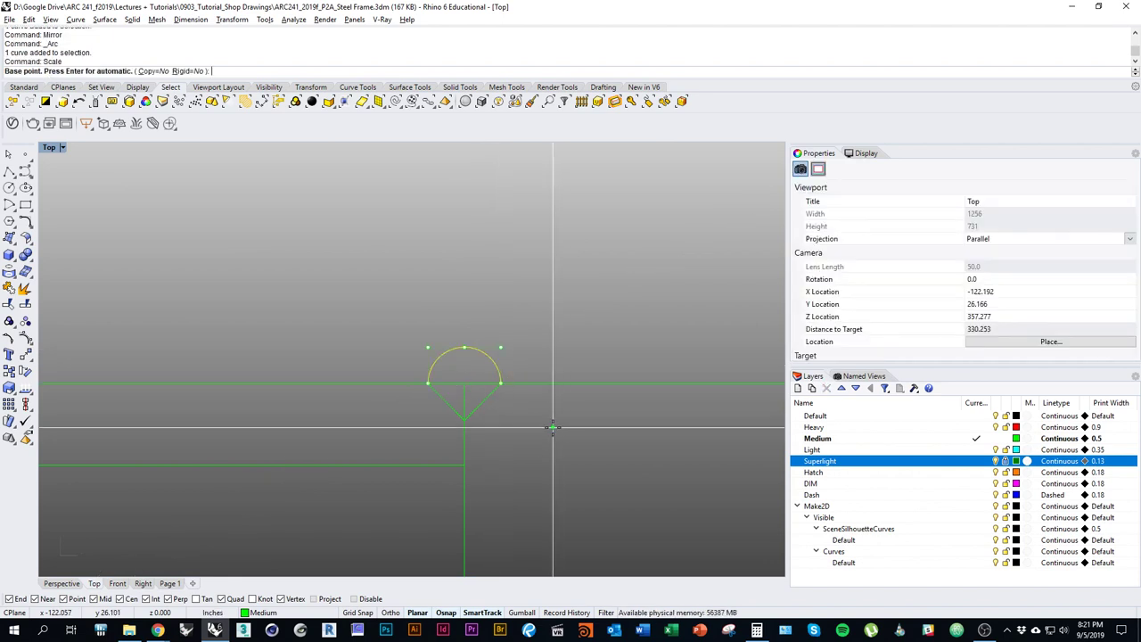
key(Escape)
text(Scale)
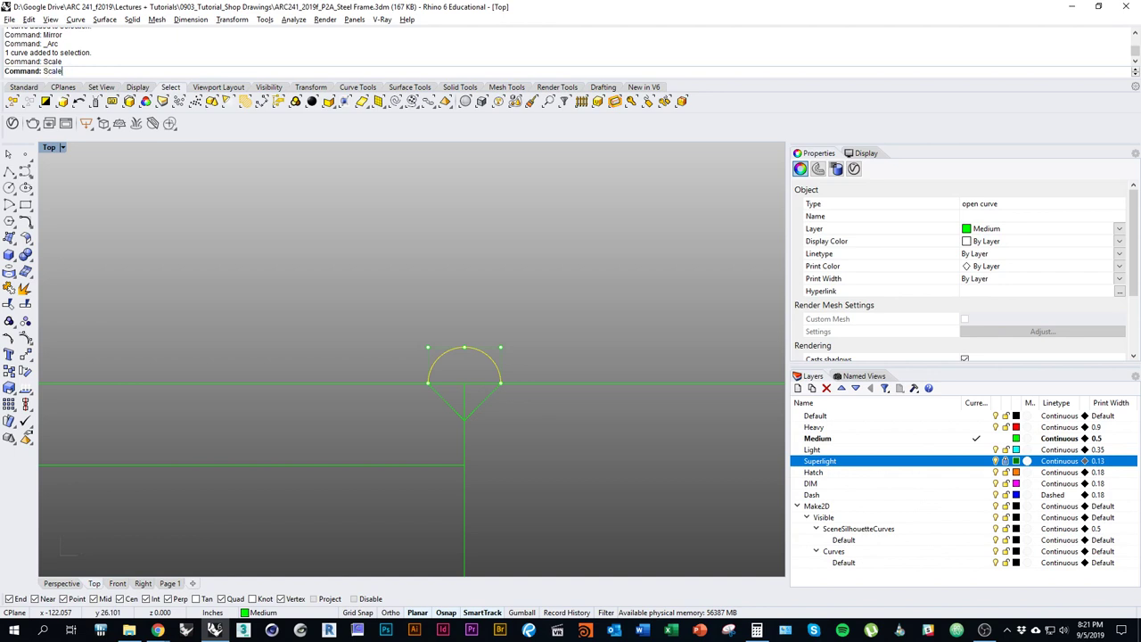
text(1D)
key(Return)
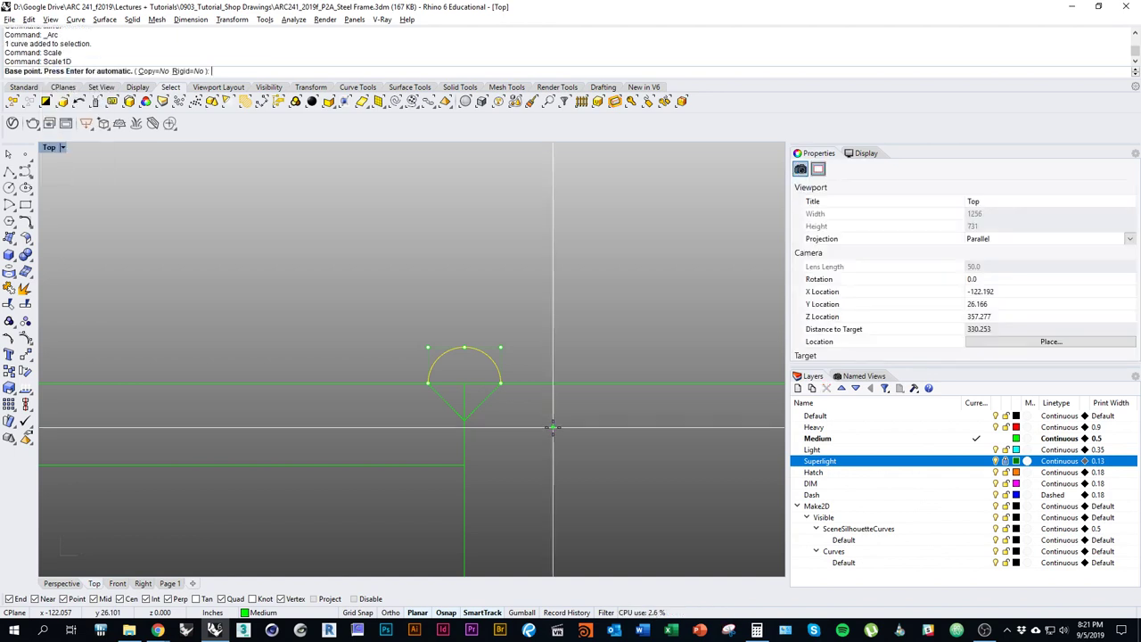
click(501, 383)
shift+click(501, 210)
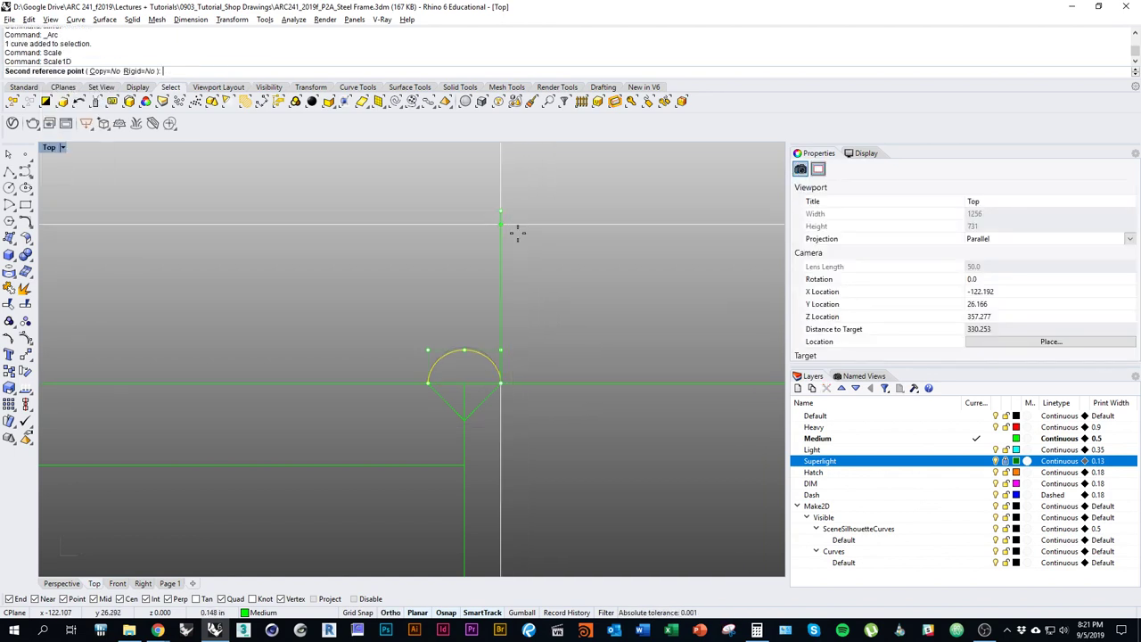
click(519, 318)
scroll(462, 446, down, 3)
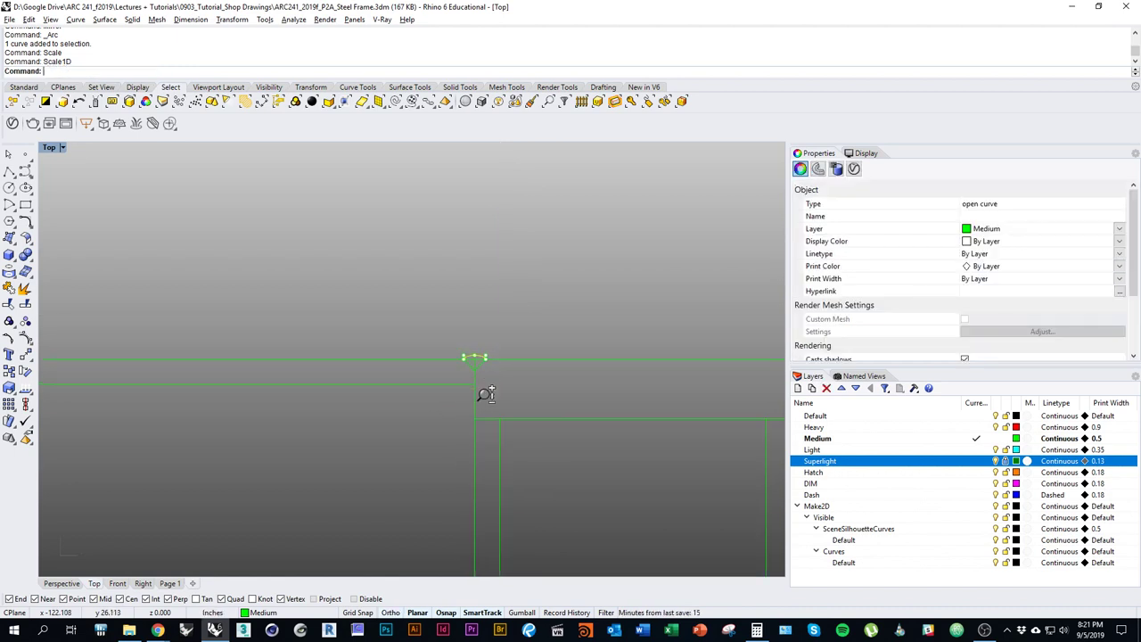
key(Escape)
Join the arc and the two diagonal lines into one closed weld curve.
right_drag(516, 403, 462, 409)
scroll(448, 383, up, 5)
drag(331, 314, 463, 384)
right_drag(453, 406, 429, 390)
key(Return)
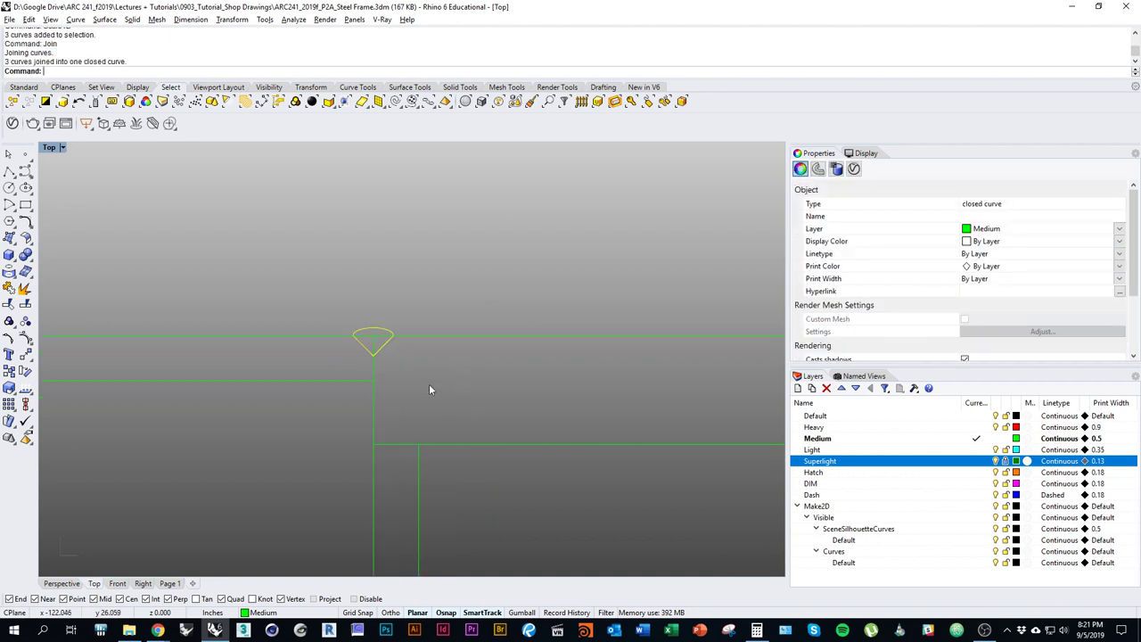
Trim away the tube and cap lines that run inside the closed weld curve.
scroll(426, 382, up, 2)
key(ctrl+t)
click(398, 350)
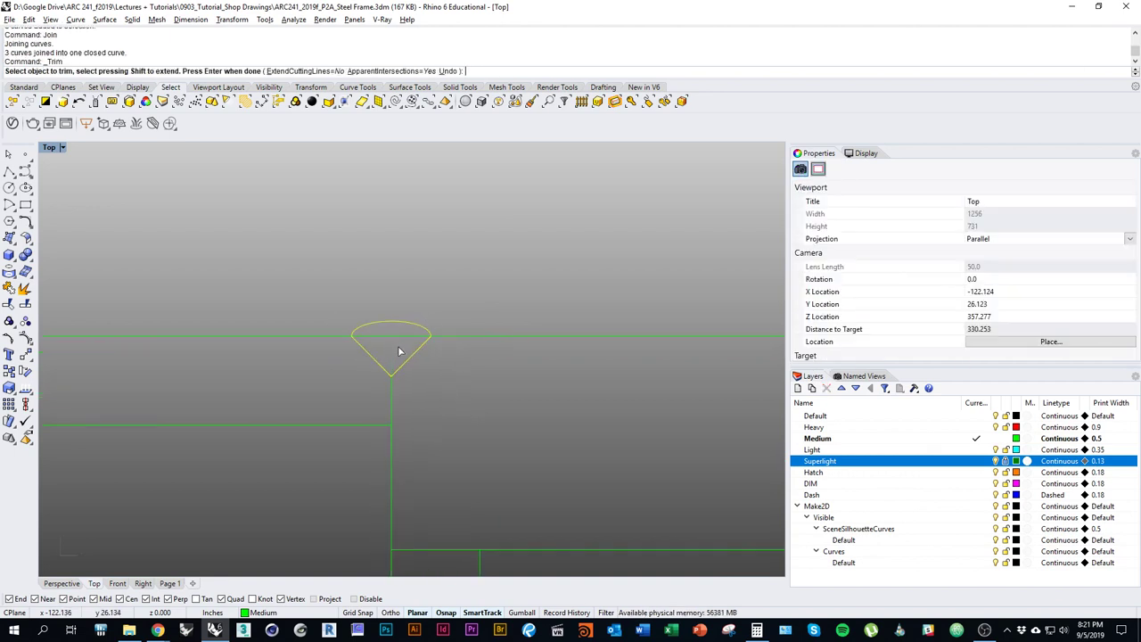
key(Return)
scroll(384, 357, down, 4)
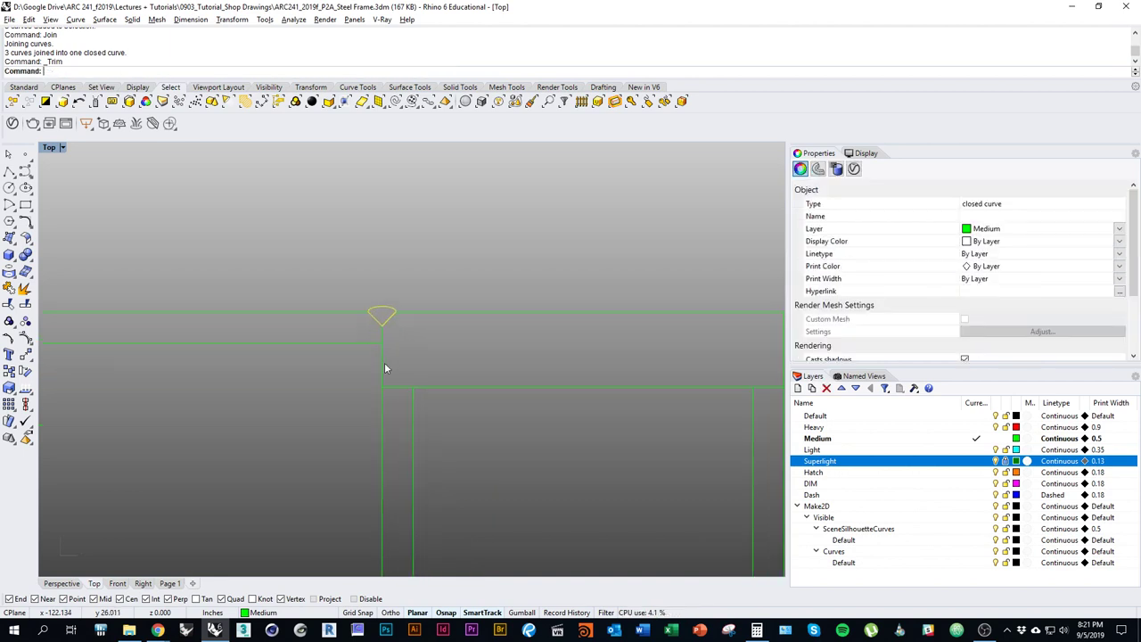
scroll(384, 304, up, 3)
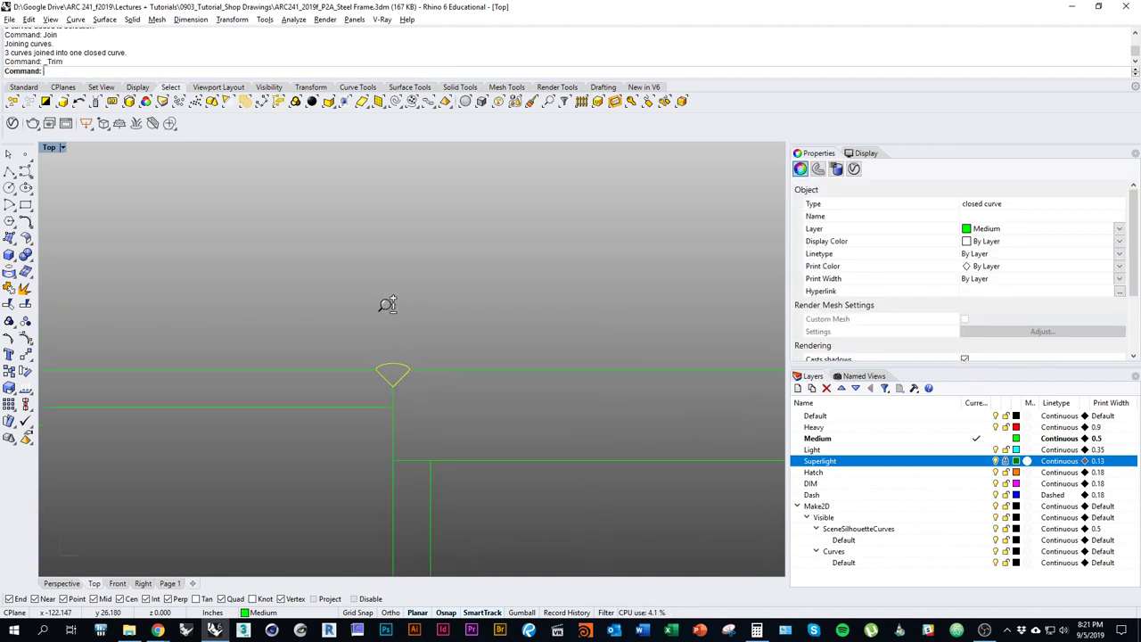
right_drag(421, 436, 425, 355)
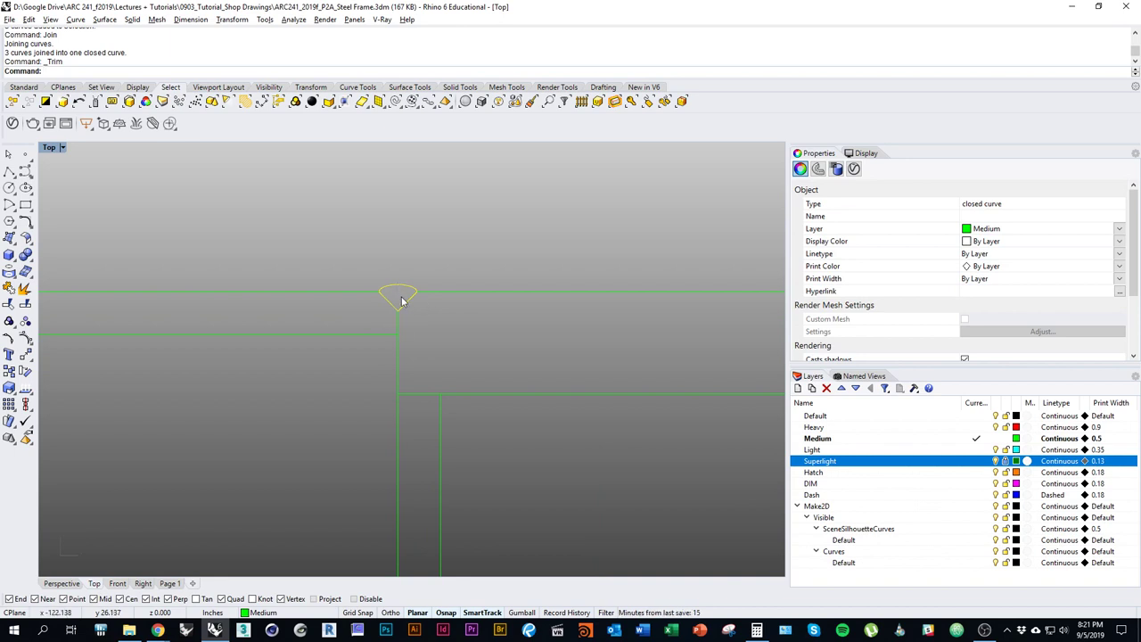
Copy the closed weld curve from the upper joint to the empty space inside the horizontal tube.
drag(408, 305, 462, 349)
key(ctrl+z)
scroll(339, 347, down, 4)
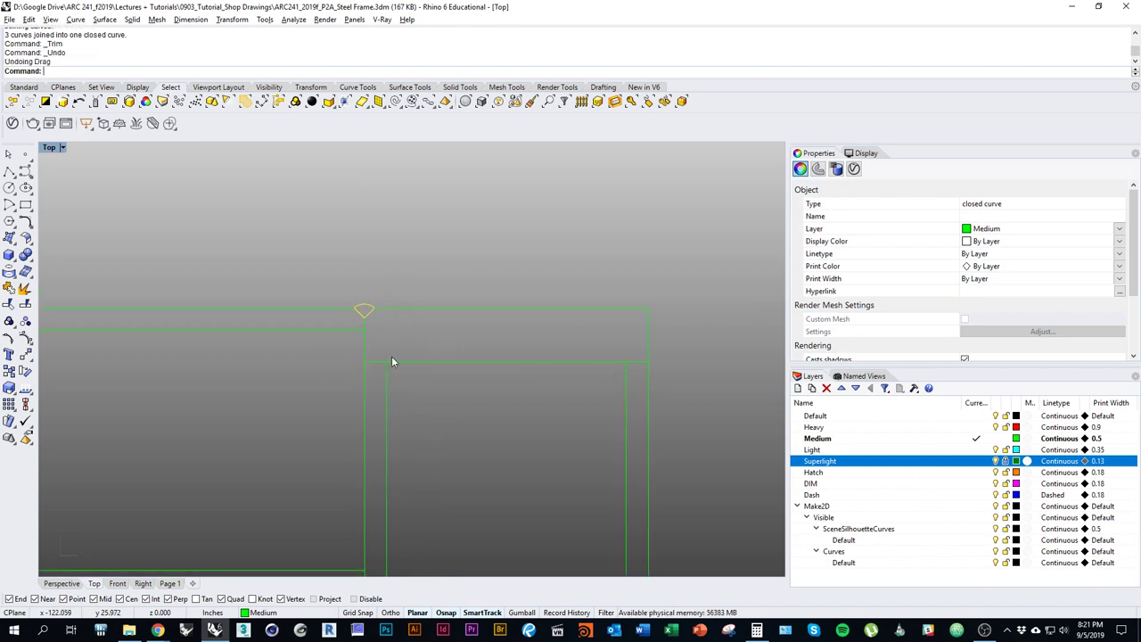
right_drag(423, 365, 502, 376)
scroll(444, 355, up, 2)
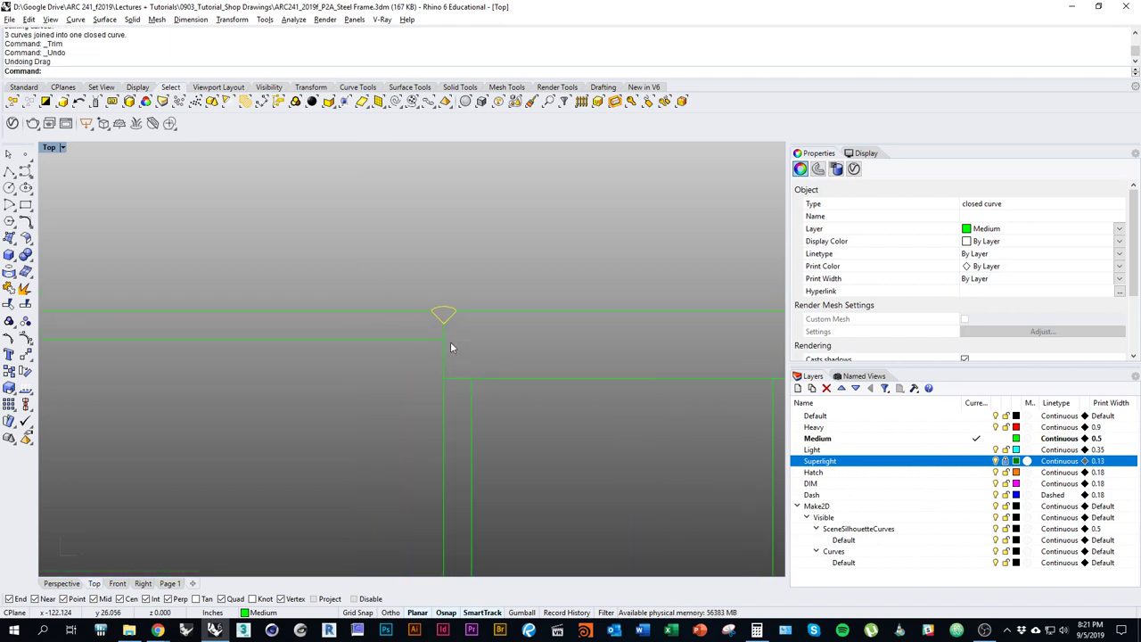
text(copy)
key(Return)
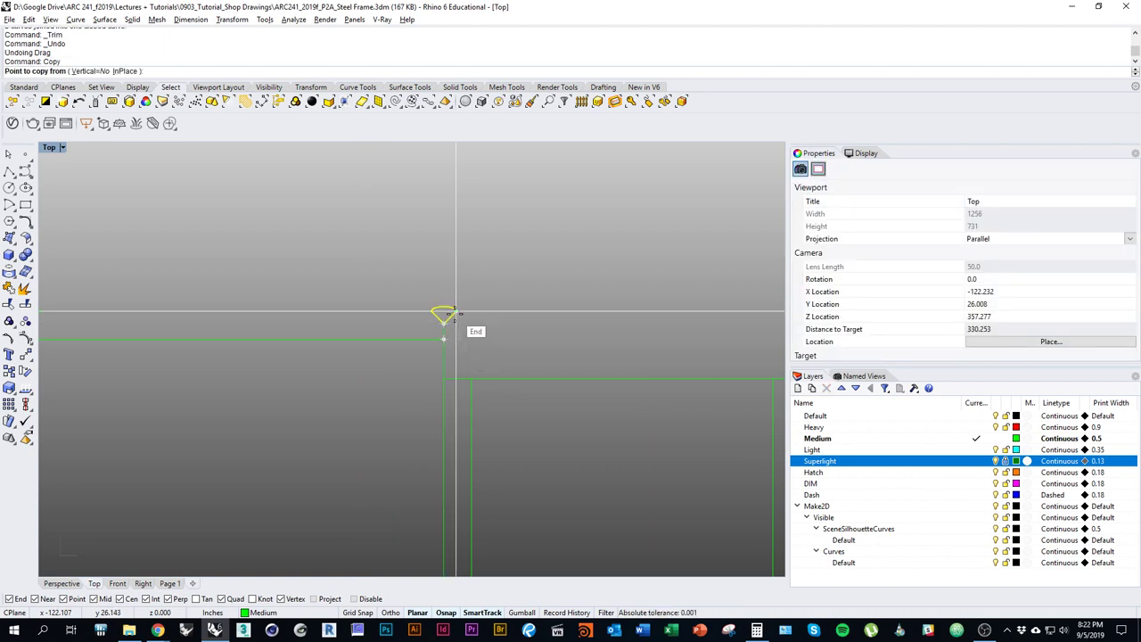
click(443, 312)
click(326, 469)
key(Return)
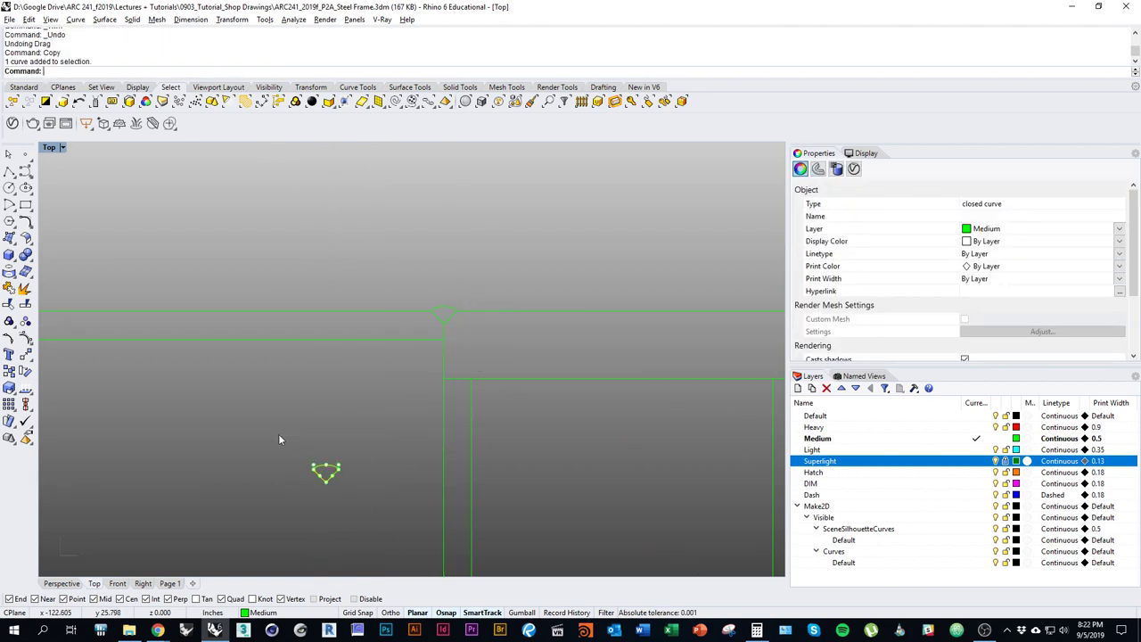
Rotate the copied weld curve 90 degrees counterclockwise about its pointed end so the arc faces left.
text(rotate)
key(Return)
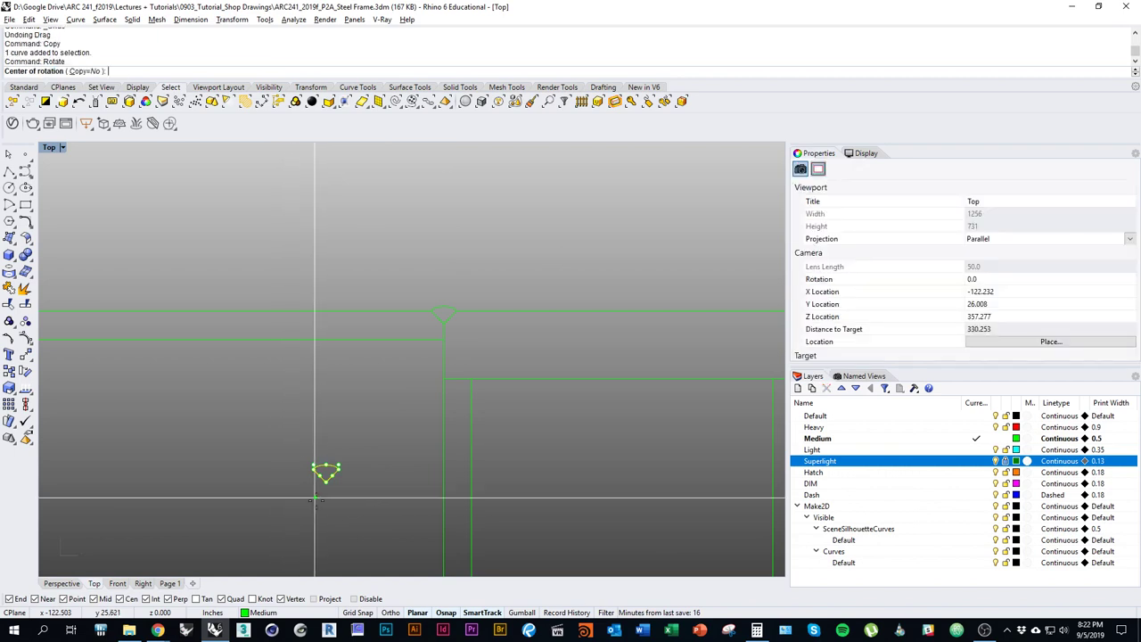
click(326, 481)
click(327, 413)
click(255, 481)
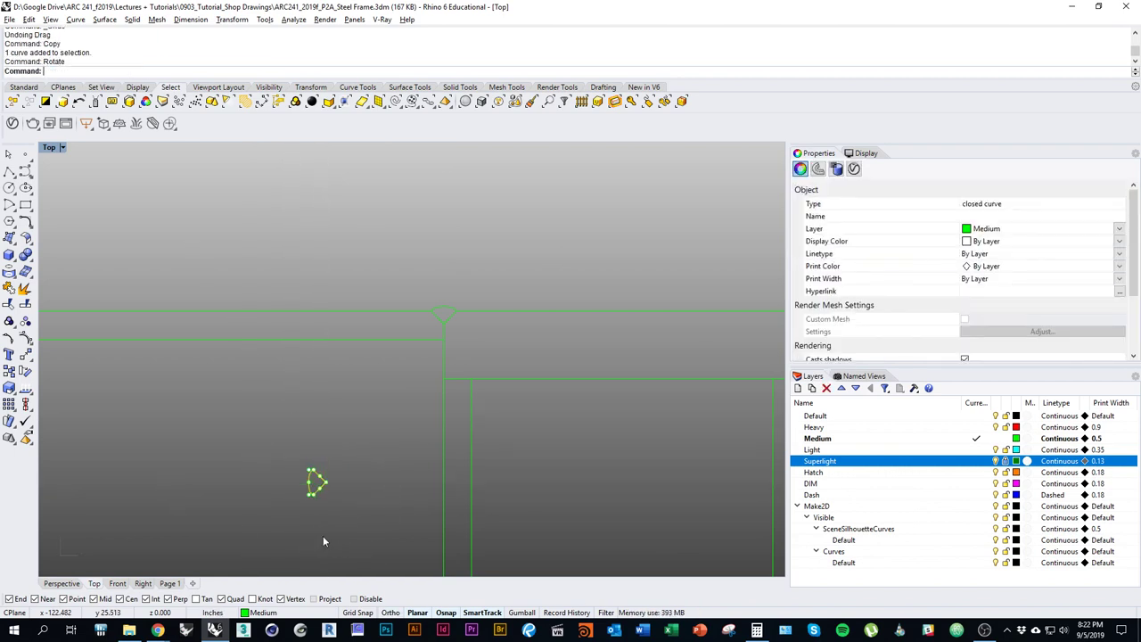
Move the rotated weld curve to the cap's lower-left corner, placing its arc endpoints on the vertical tube's outer wall line.
text(m)
key(Return)
click(326, 483)
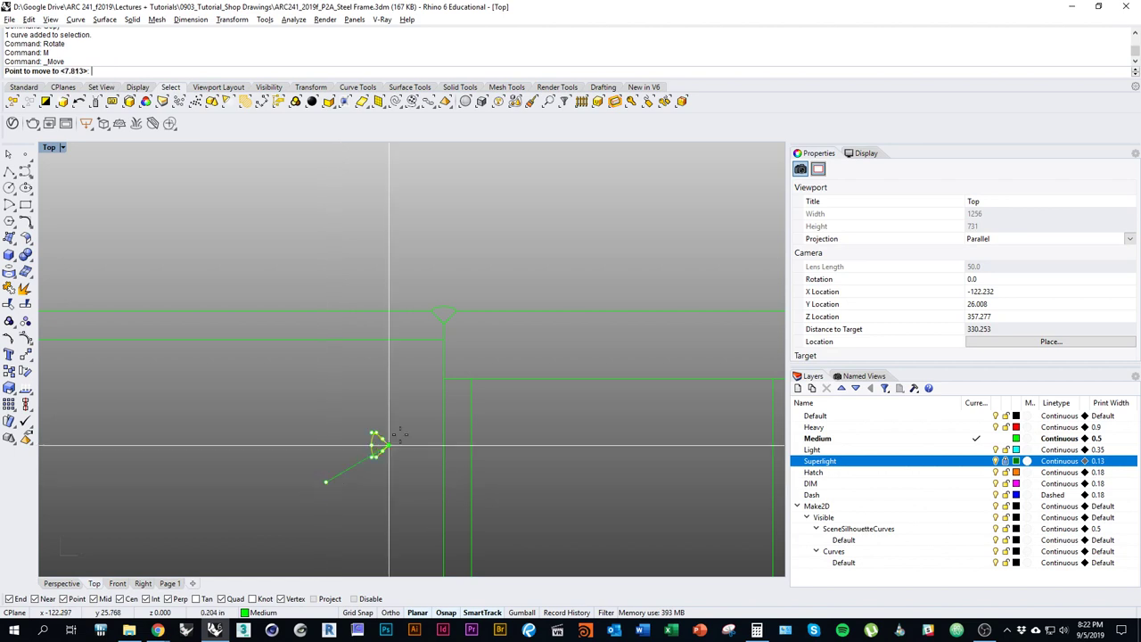
click(444, 378)
scroll(448, 381, up, 7)
text(m)
key(Return)
click(384, 318)
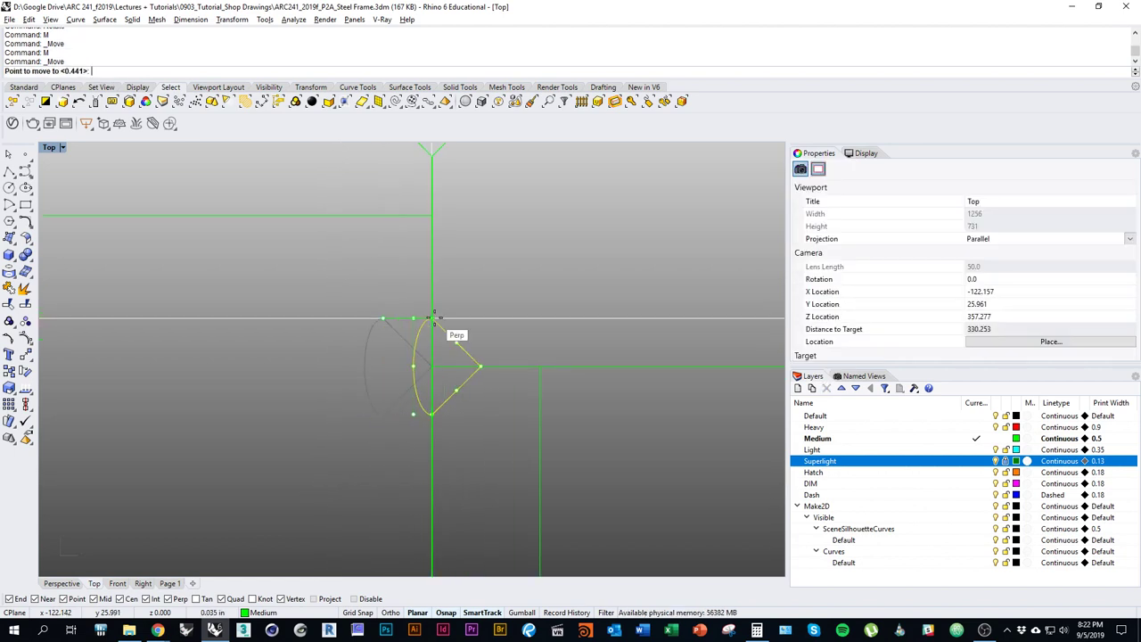
click(432, 317)
scroll(307, 415, down, 8)
Trim away the tube and cap lines that run inside the rotated weld curve.
scroll(350, 405, up, 11)
key(ctrl+t)
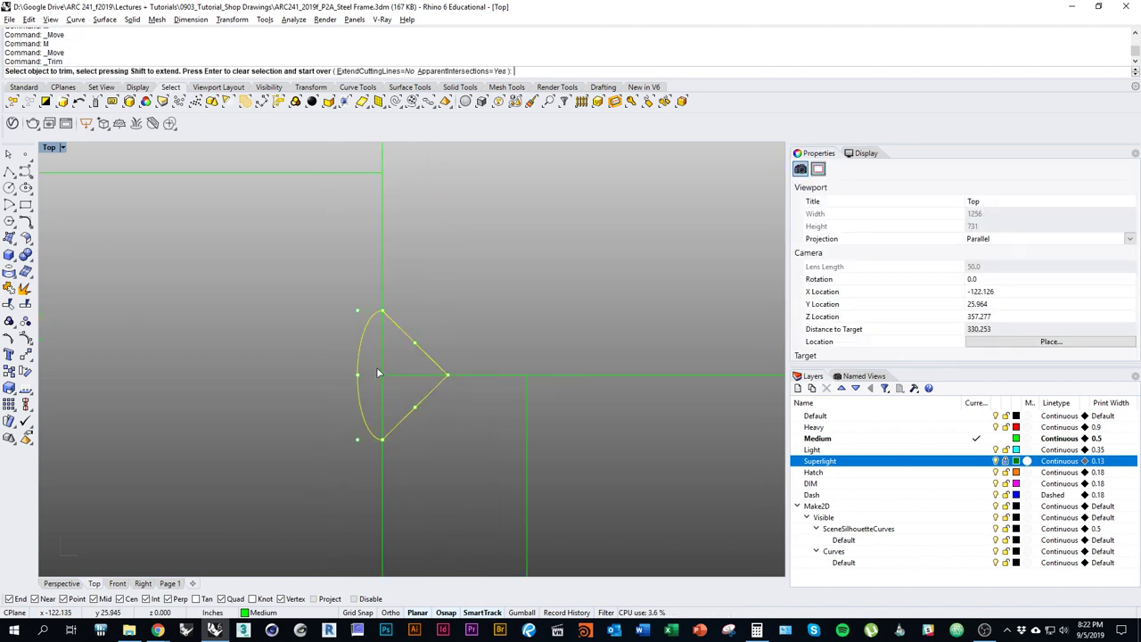
click(377, 372)
key(Return)
scroll(375, 369, down, 10)
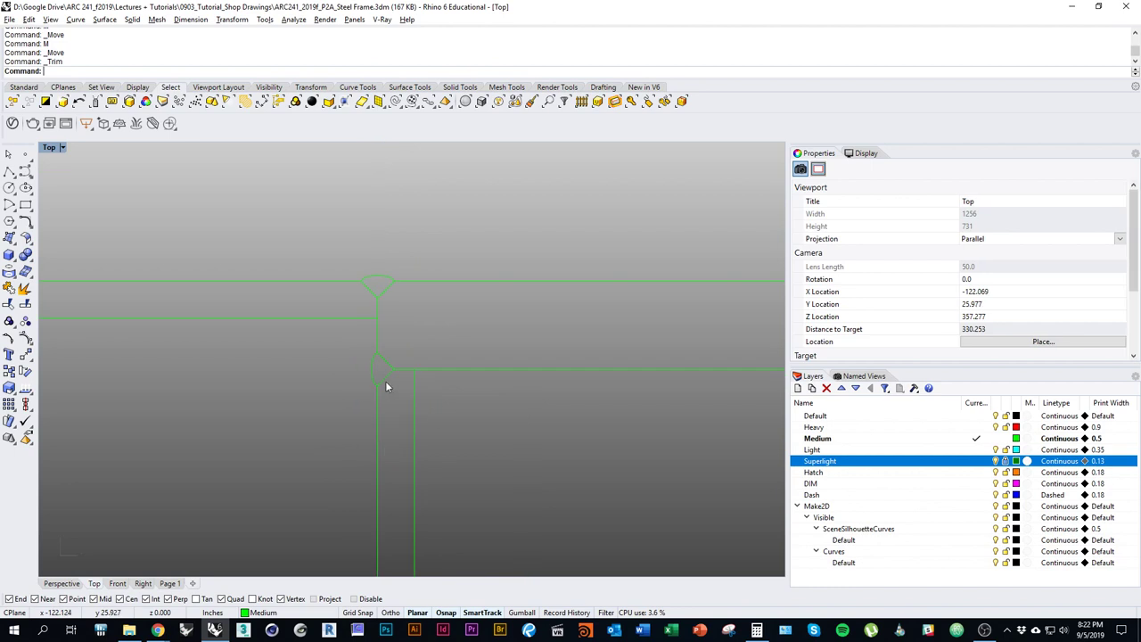
Mirror the side weld across the vertical tube's centreline, keeping the original and using the cap's midpoint as the mirror axis.
click(371, 368)
right_drag(519, 387, 396, 385)
text(Mirror)
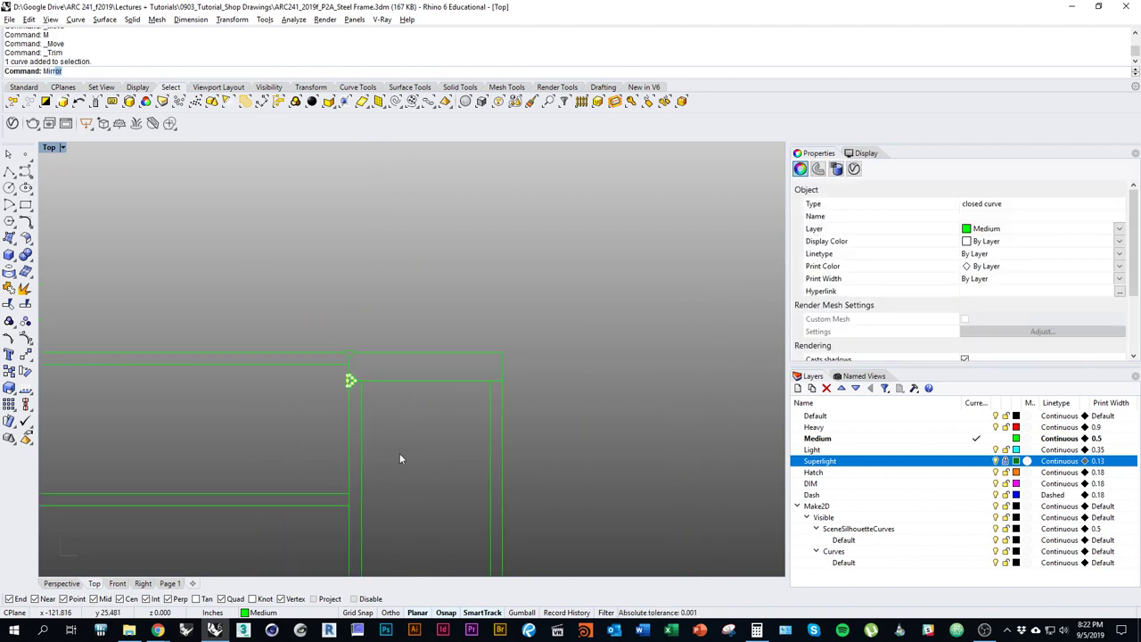
key(Return)
click(429, 381)
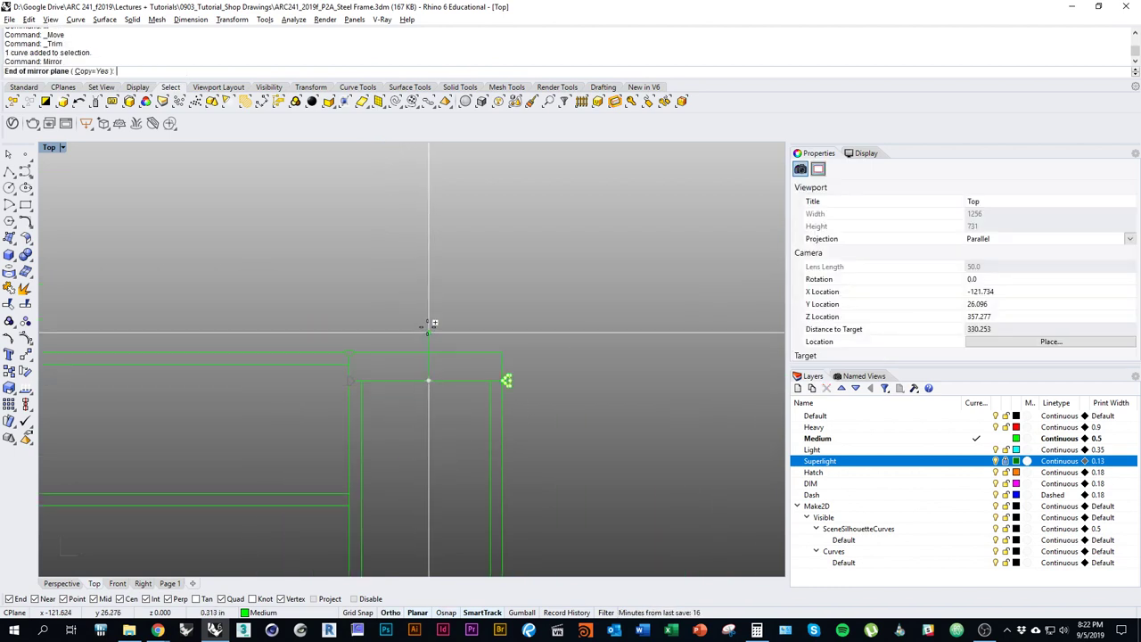
click(429, 319)
key(Return)
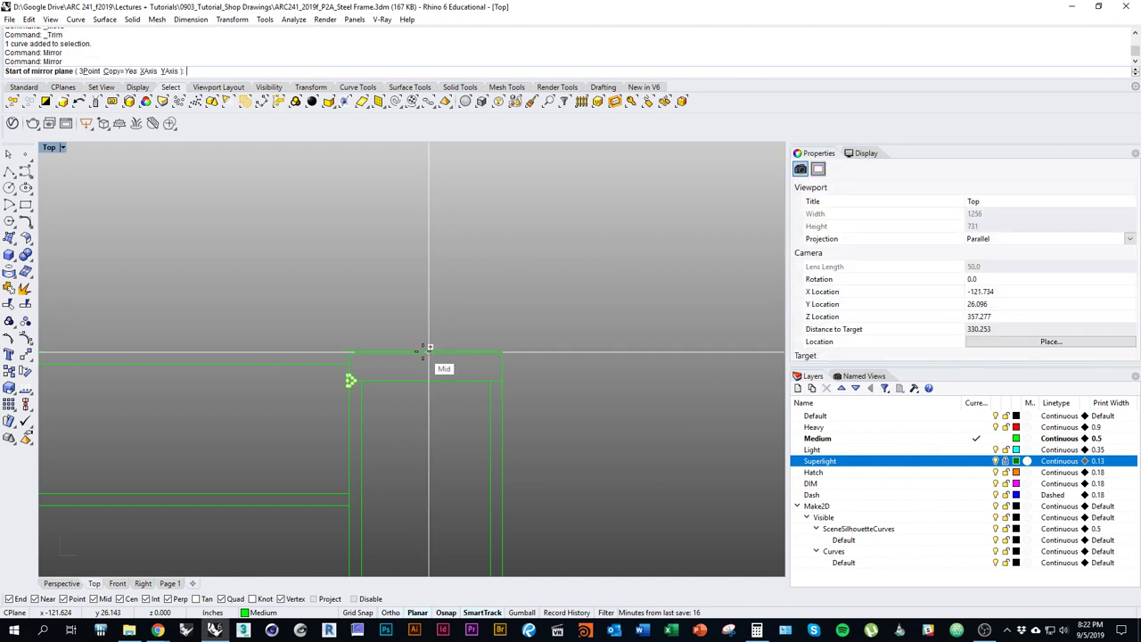
click(428, 353)
click(429, 284)
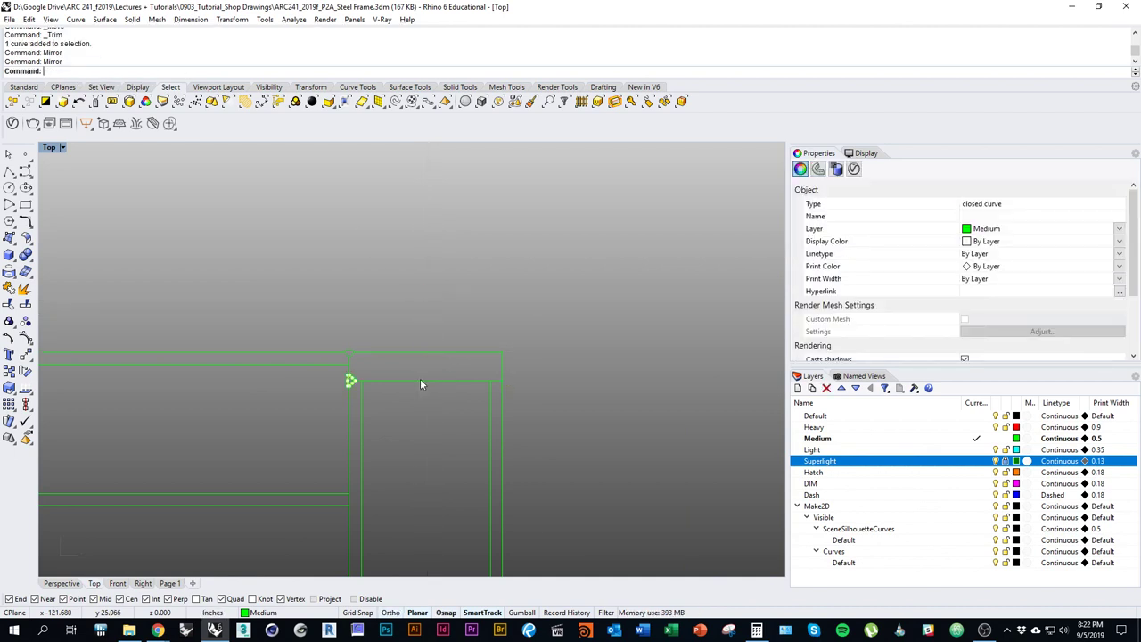
scroll(420, 365, up, 3)
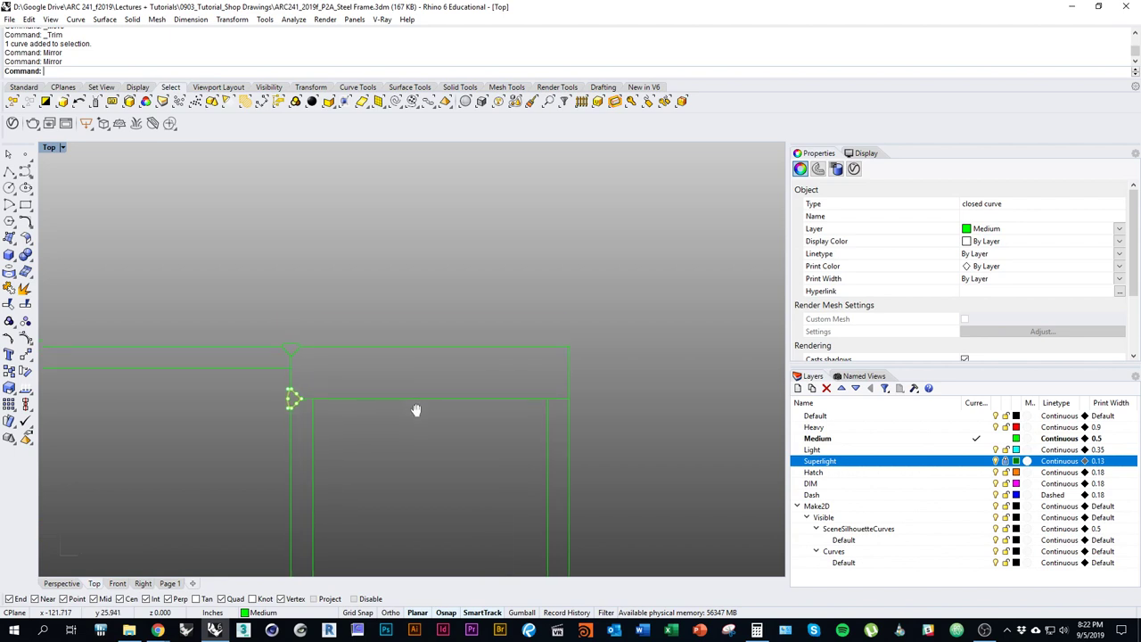
key(Return)
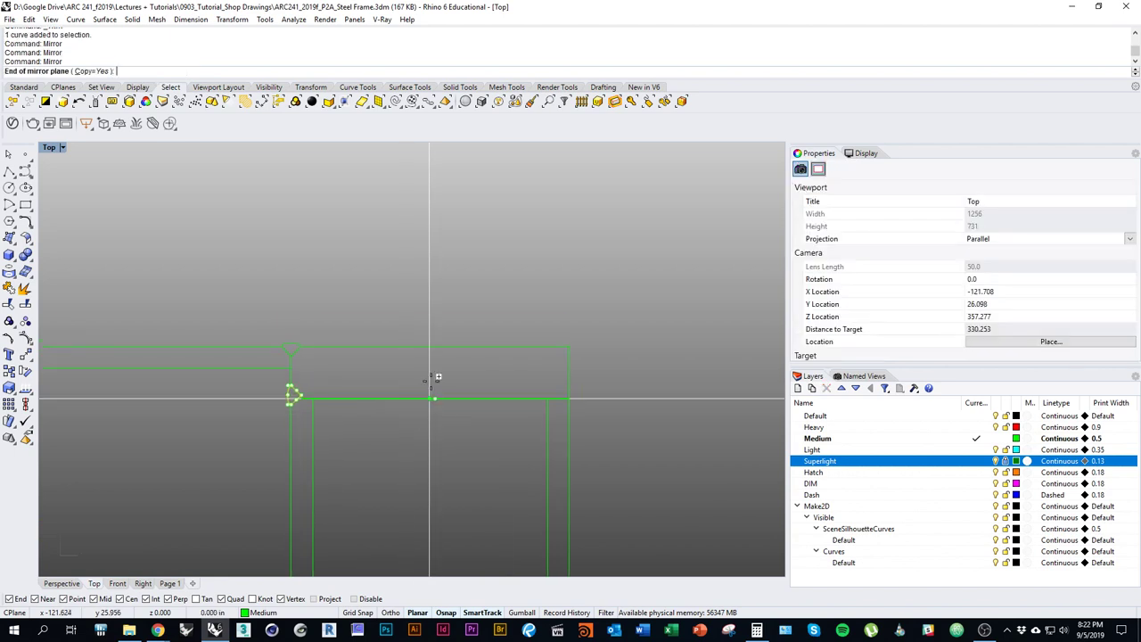
click(433, 377)
click(439, 300)
scroll(575, 412, up, 2)
Move the mirrored weld left so its arc endpoints lie on the vertical tube's right outer wall line.
click(567, 405)
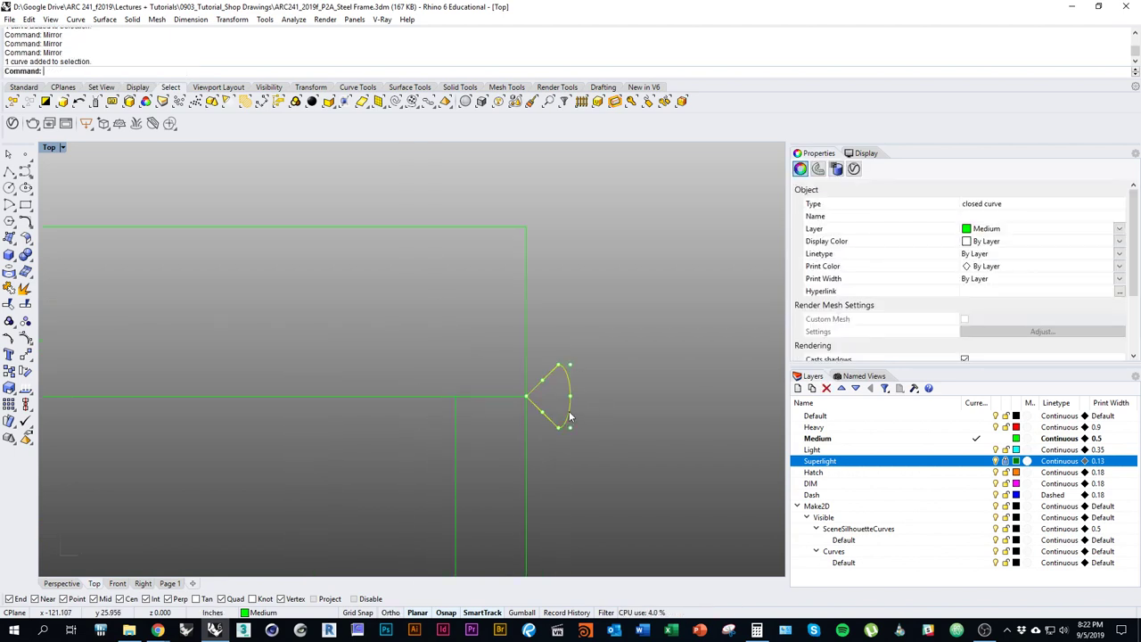
text(M)
key(Return)
scroll(556, 390, up, 3)
click(560, 334)
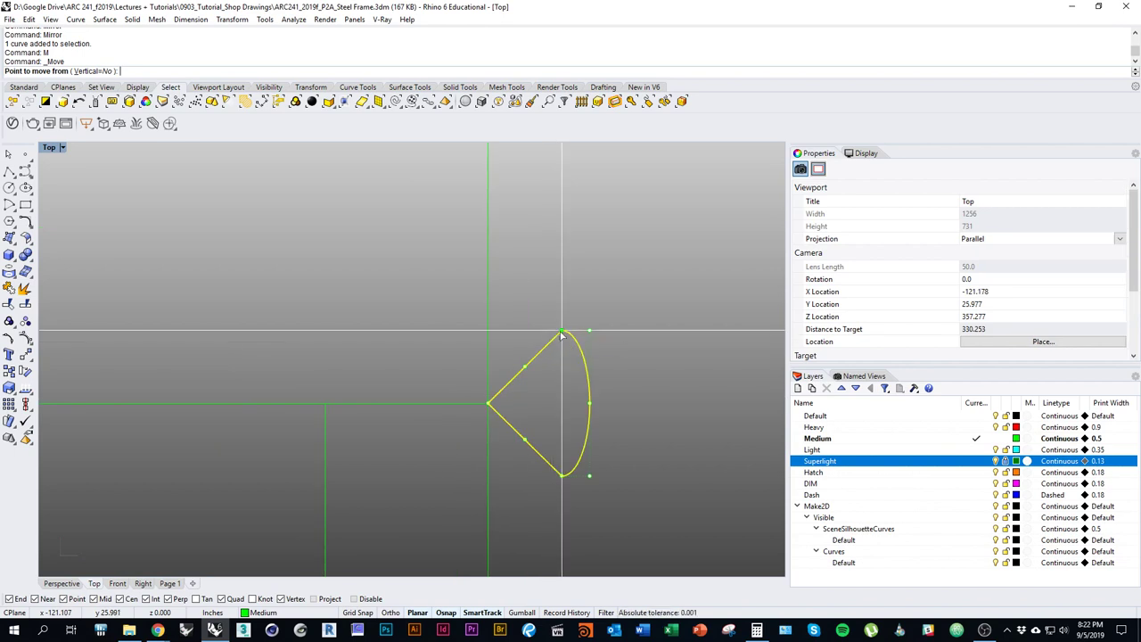
click(490, 333)
Trim away the tube wall and cap lines that run inside the mirrored right-hand weld.
scroll(486, 376, up, 1)
key(ctrl+t)
click(495, 403)
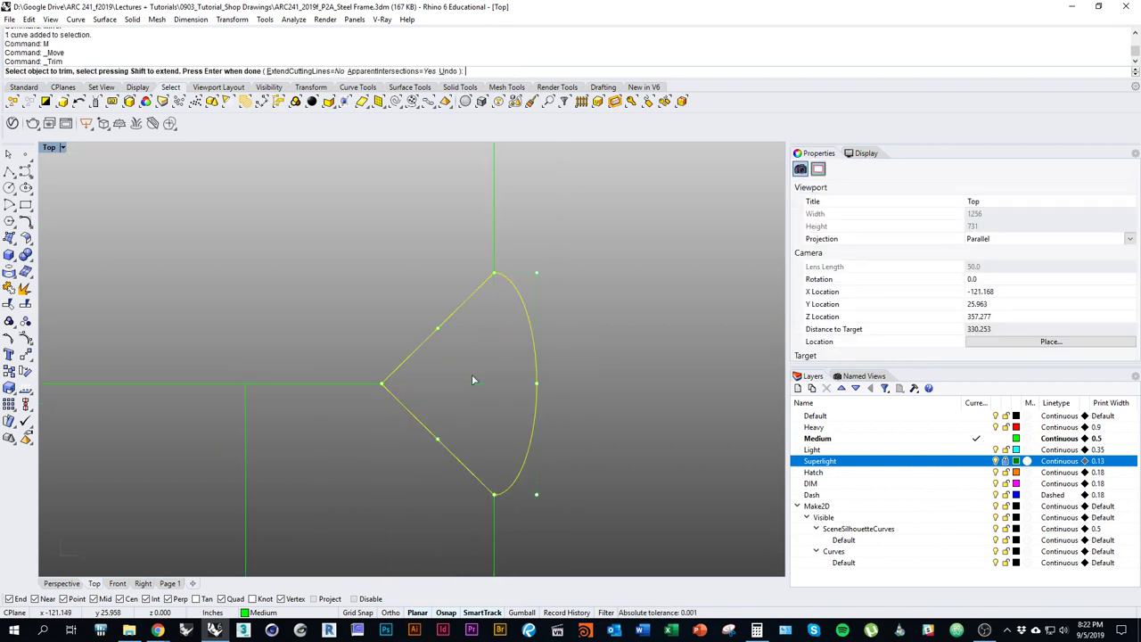
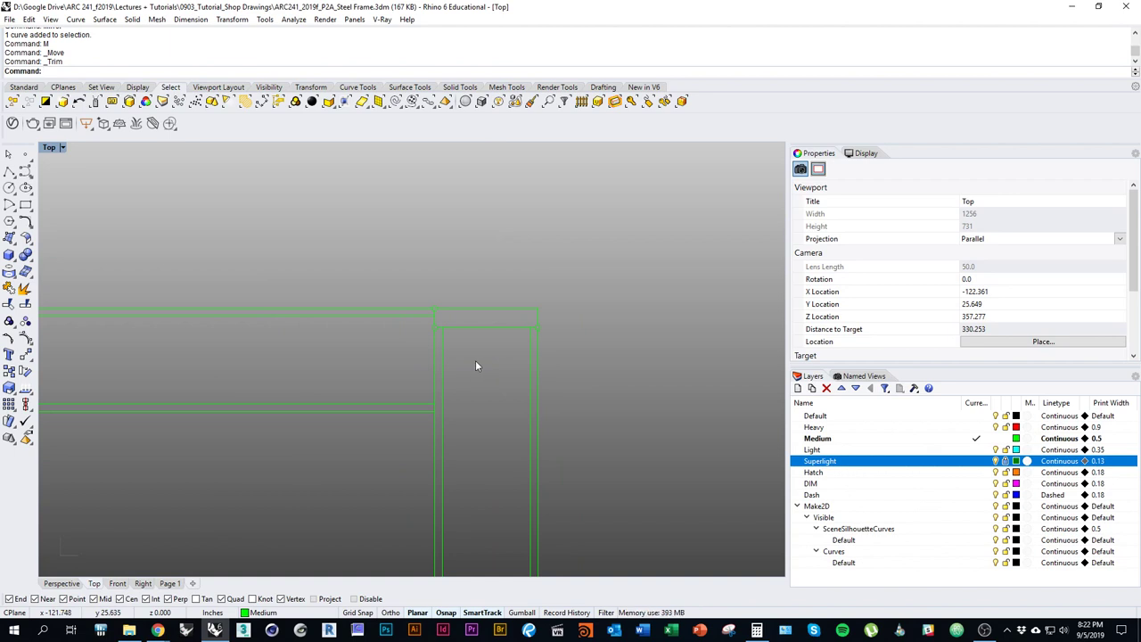
right_drag(475, 361, 507, 363)
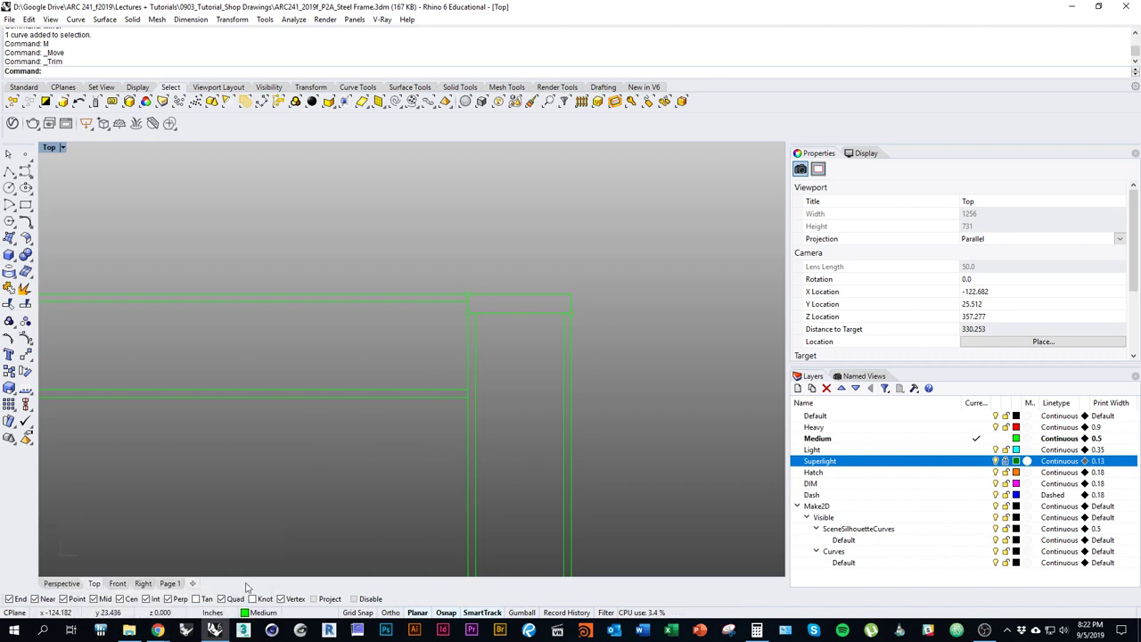
Switch to Chrome and examine the steel-to-steel connection detail in the Project 2 assignment.
mouse_move(157, 630)
click(259, 579)
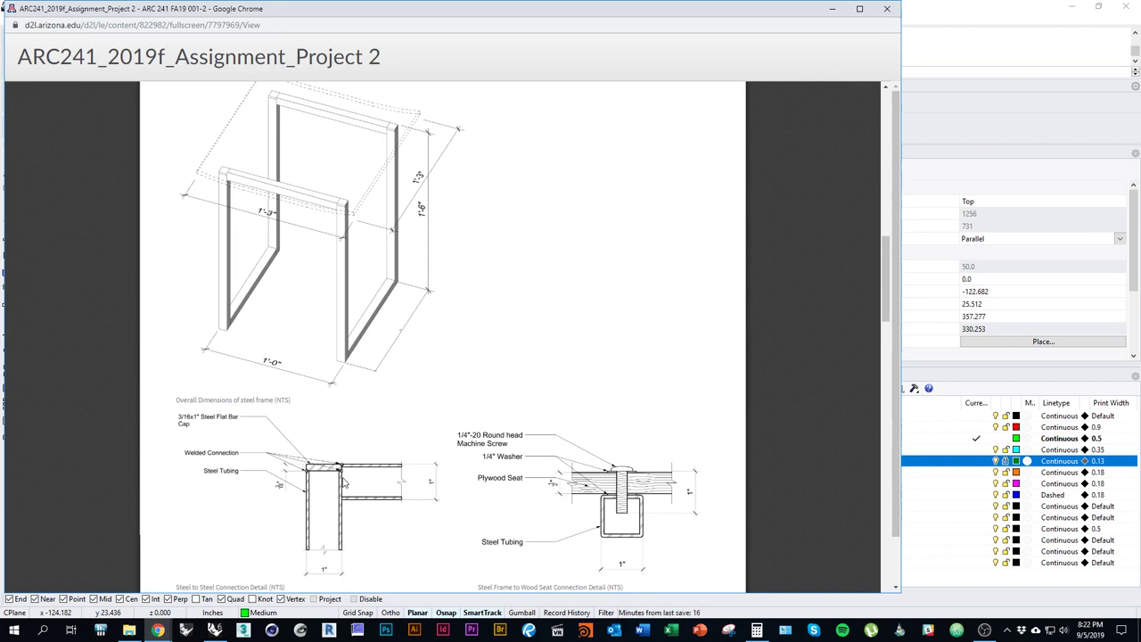
scroll(344, 481, down, 1)
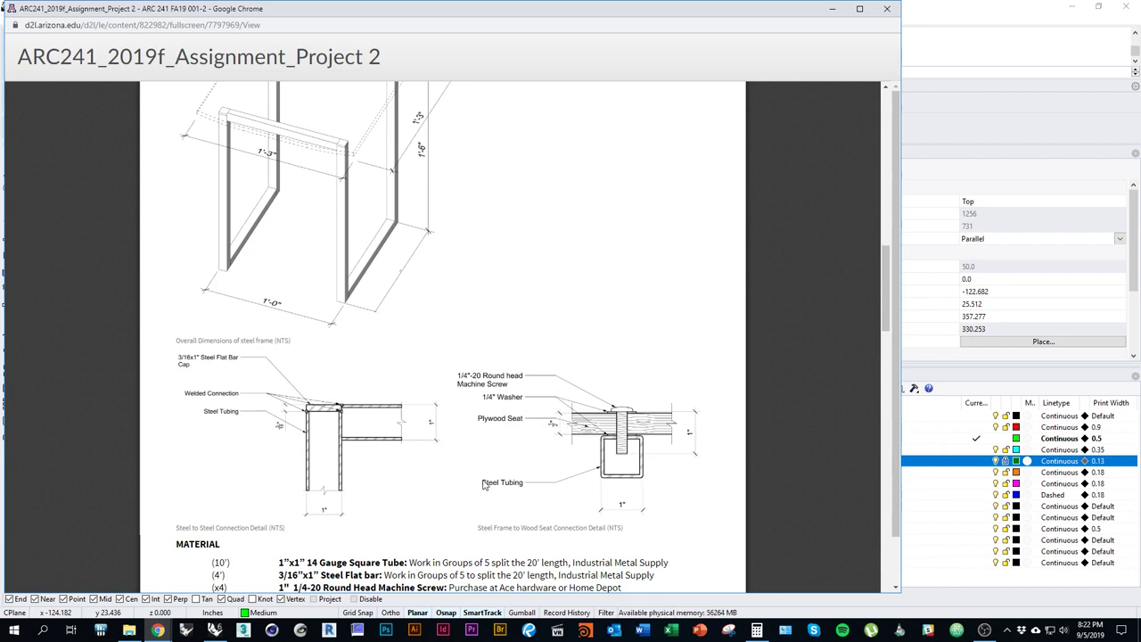
Go to the Resources module of the ARC 241 course site and view the options of the hatches 3DM file.
key(alt+Tab)
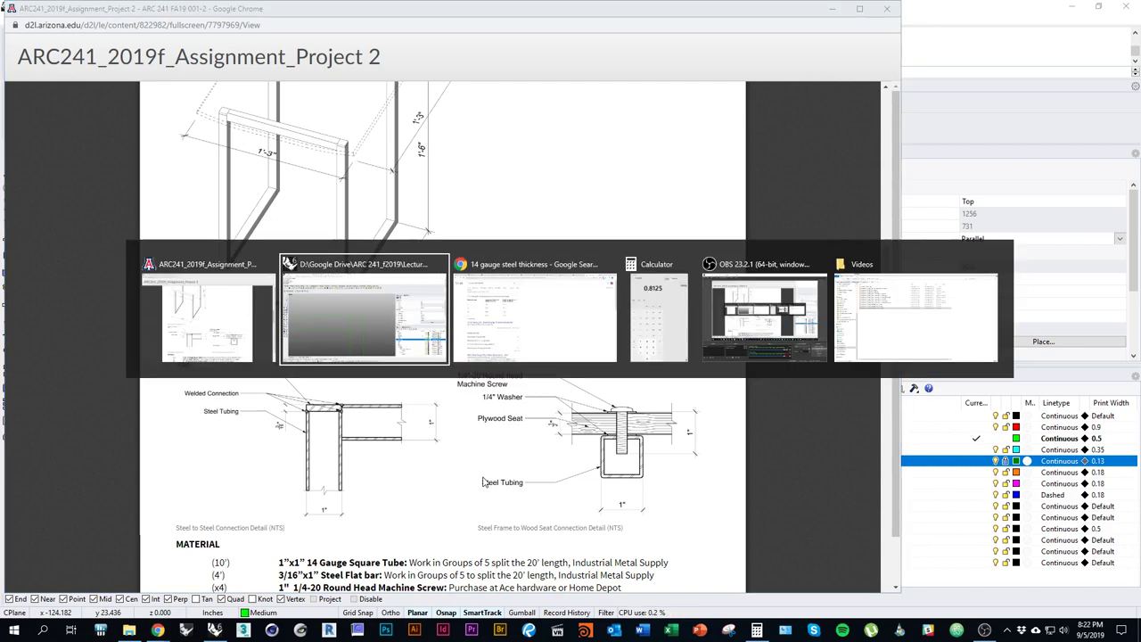
key(alt+Tab)
click(780, 11)
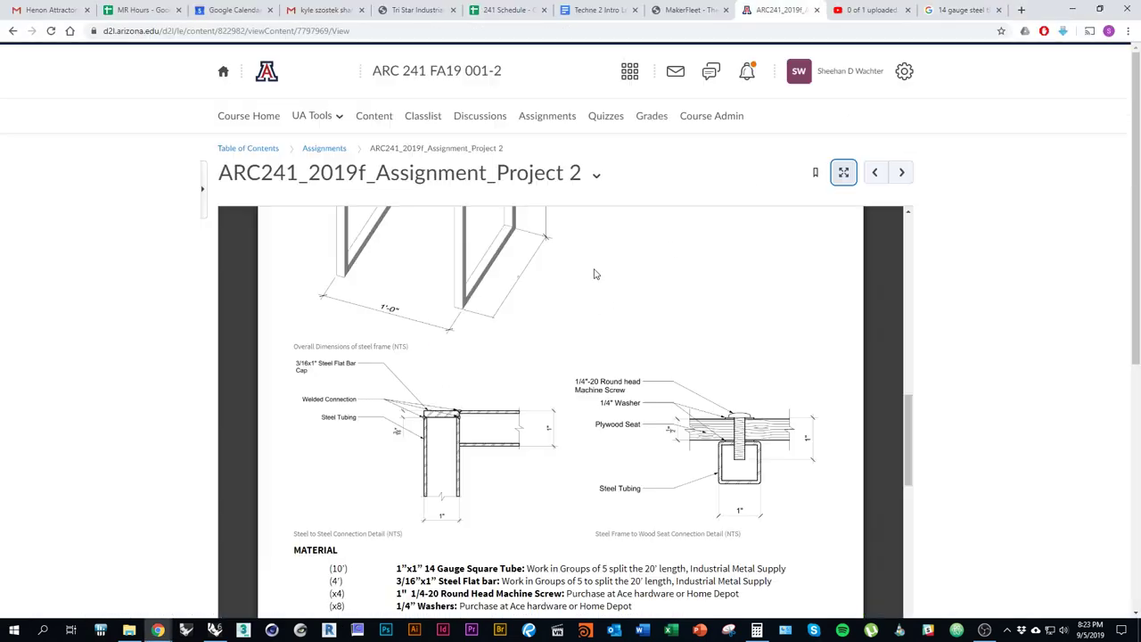
click(264, 149)
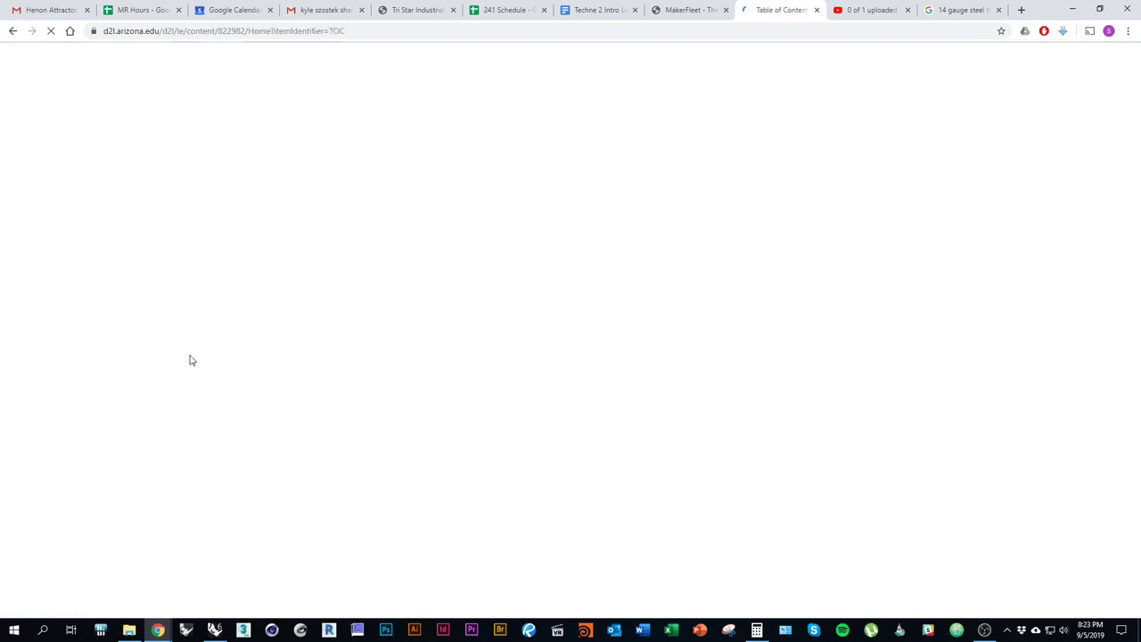
click(254, 468)
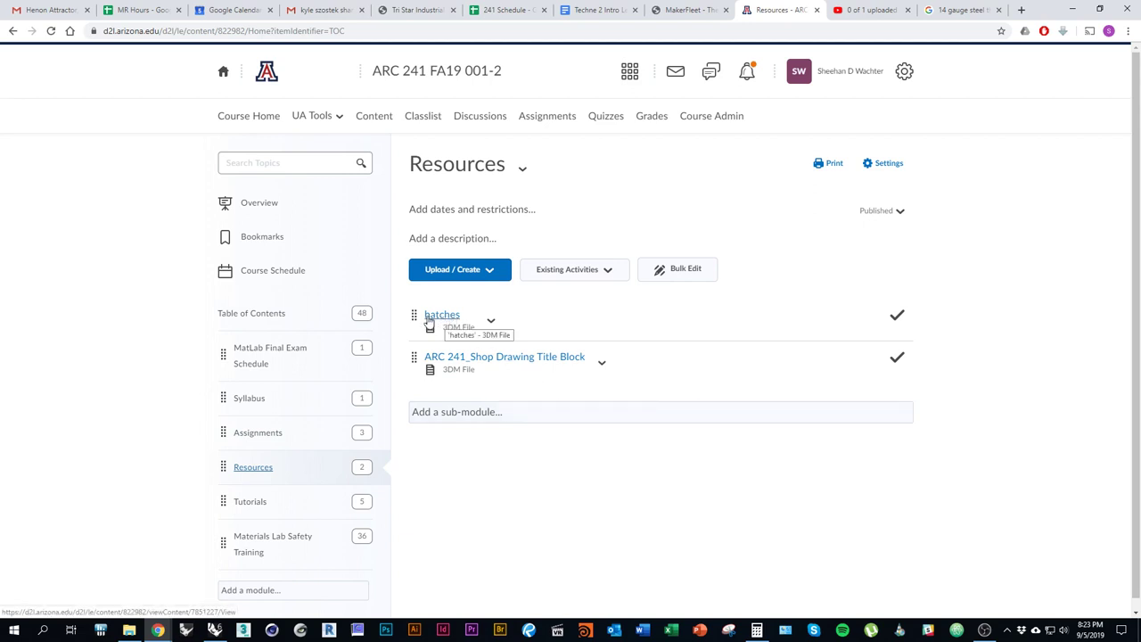
click(490, 320)
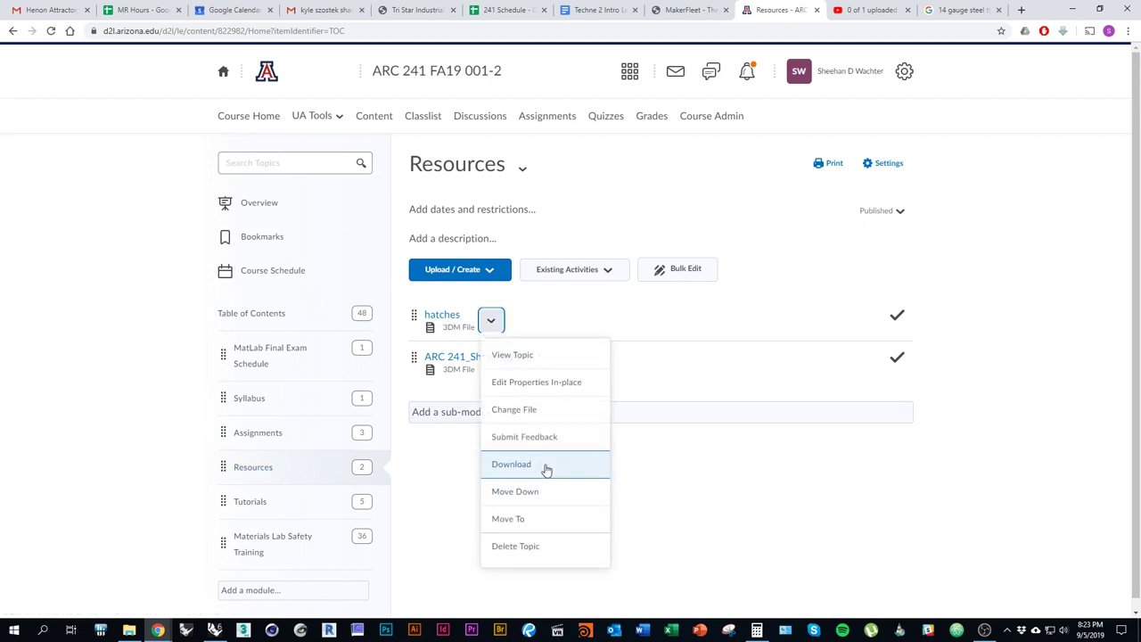
click(411, 435)
Switch to File Explorer, show the Downloads folder in a new tab and sort it by date modified.
key(alt+Tab)
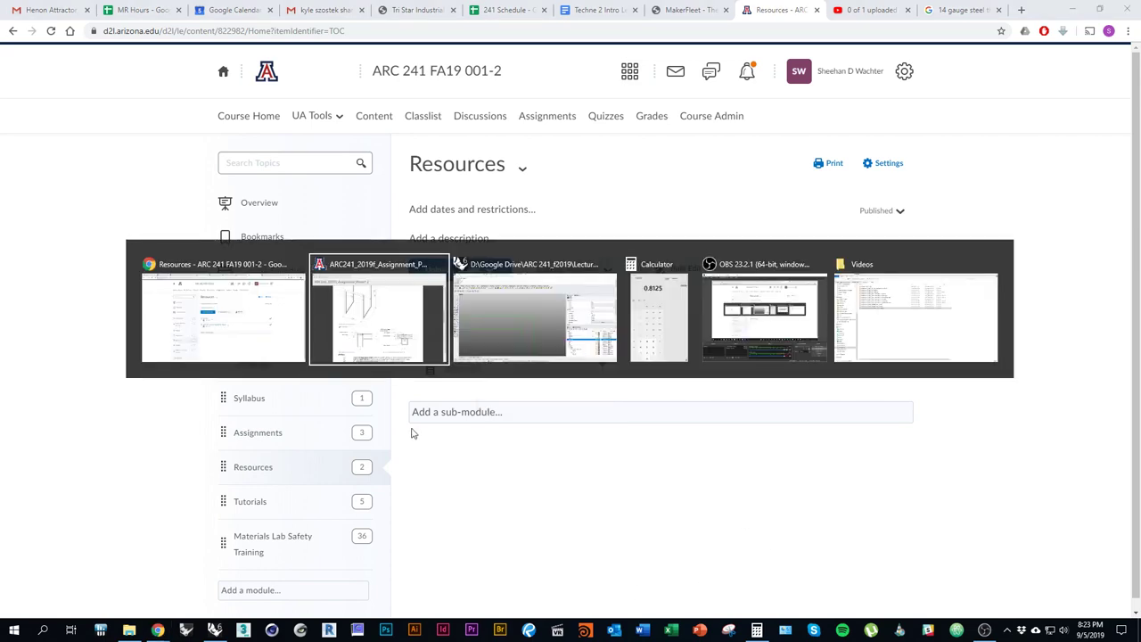
key(alt+Tab)
scroll(578, 374, down, 3)
right_drag(582, 378, 554, 392)
key(alt+Tab)
key(alt+Tab)
key(alt+Tab)
key(alt+Tab)
key(alt+Tab)
key(ctrl+t)
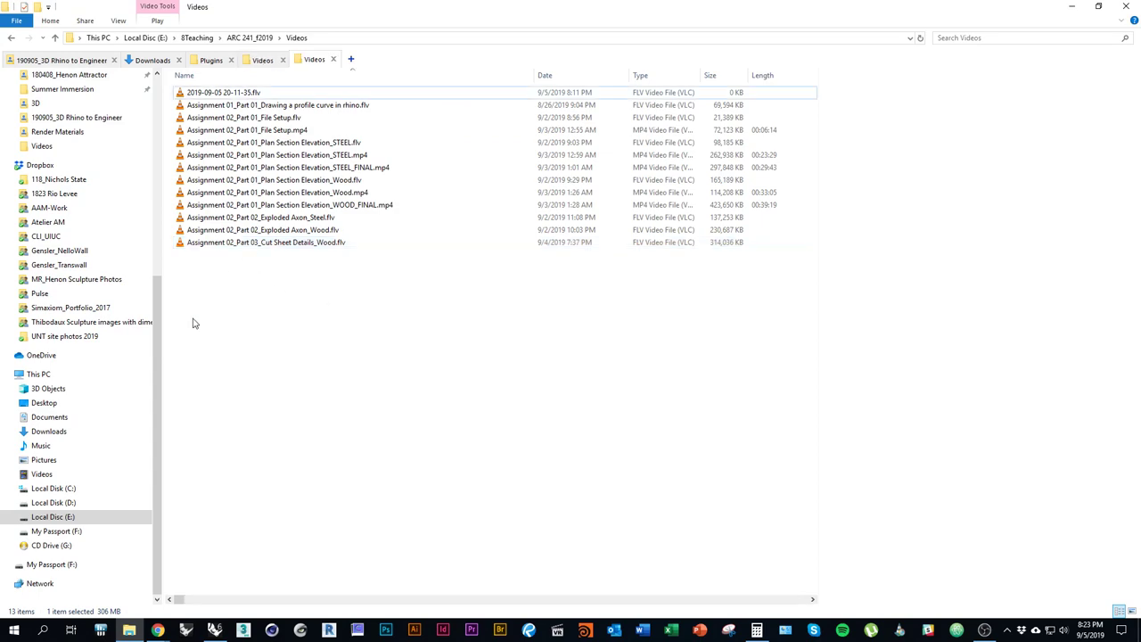
drag(158, 300, 128, 107)
click(78, 114)
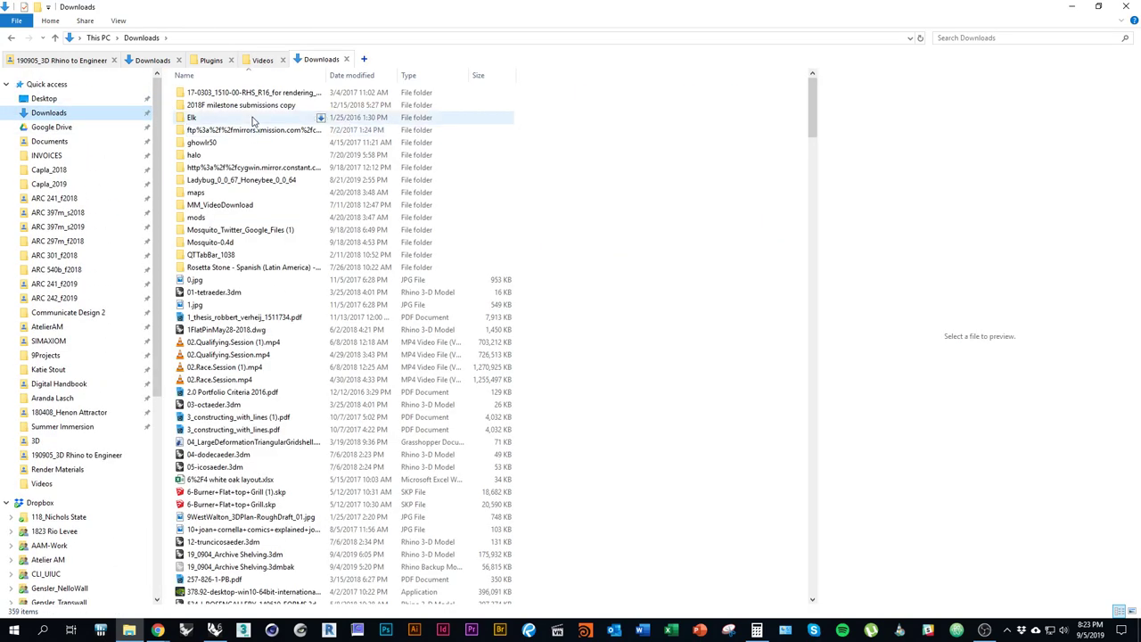
click(348, 76)
Import hatches.3dm from the Downloads folder into the open Rhino drawing.
click(241, 105)
mouse_move(249, 107)
mouse_down()
mouse_move(308, 365)
mouse_move(306, 444)
mouse_move(214, 628)
mouse_move(335, 438)
mouse_move(449, 301)
mouse_up()
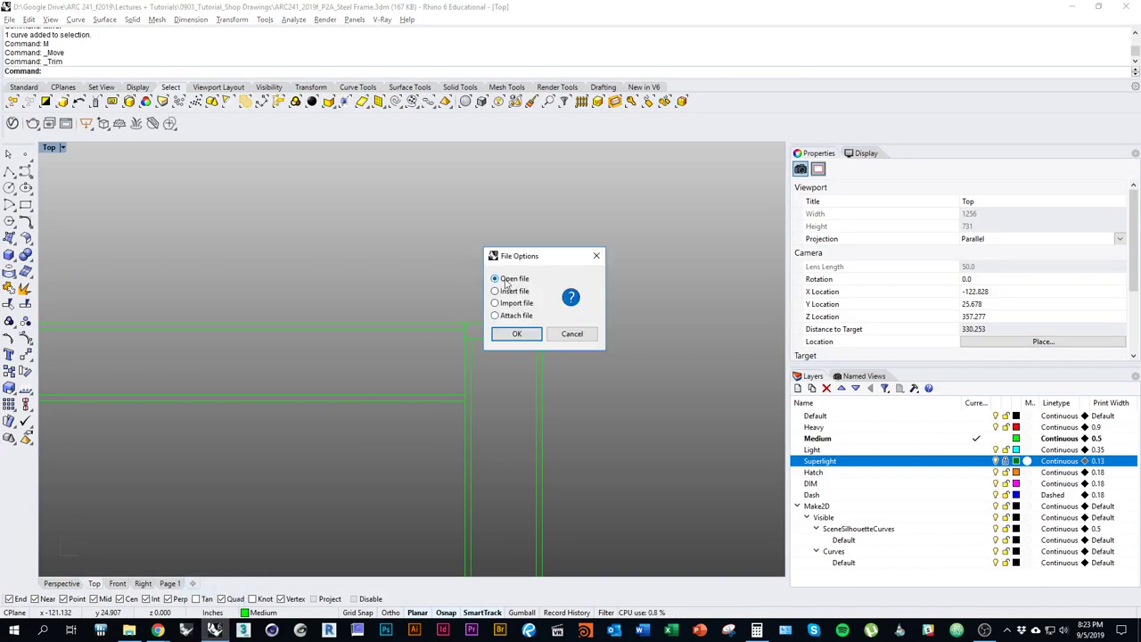
click(517, 334)
Move the three imported hatches next to the steel-to-steel connection detail.
scroll(515, 423, down, 5)
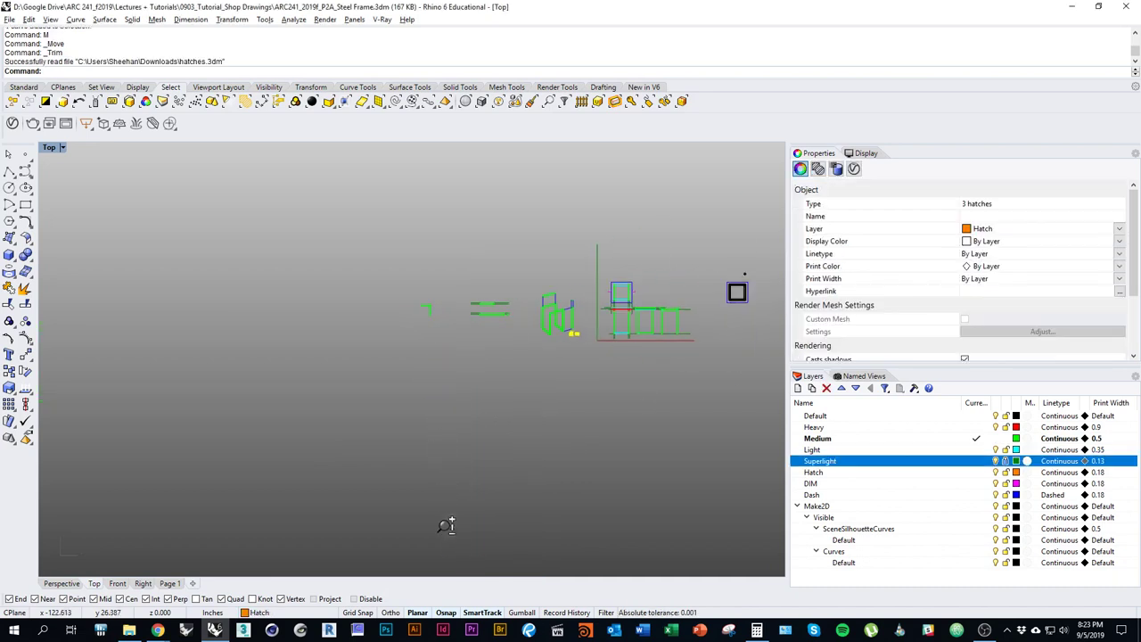
scroll(582, 324, up, 15)
scroll(670, 403, down, 8)
mouse_move(513, 389)
mouse_down()
mouse_move(674, 404)
mouse_move(377, 346)
mouse_move(374, 362)
mouse_move(260, 184)
mouse_up()
scroll(374, 354, up, 20)
scroll(349, 245, down, 4)
right_drag(369, 295, 399, 332)
Delete the imported concrete hatch sample, keeping the wood and steel samples above the connection detail.
click(375, 312)
scroll(322, 219, up, 5)
click(444, 284)
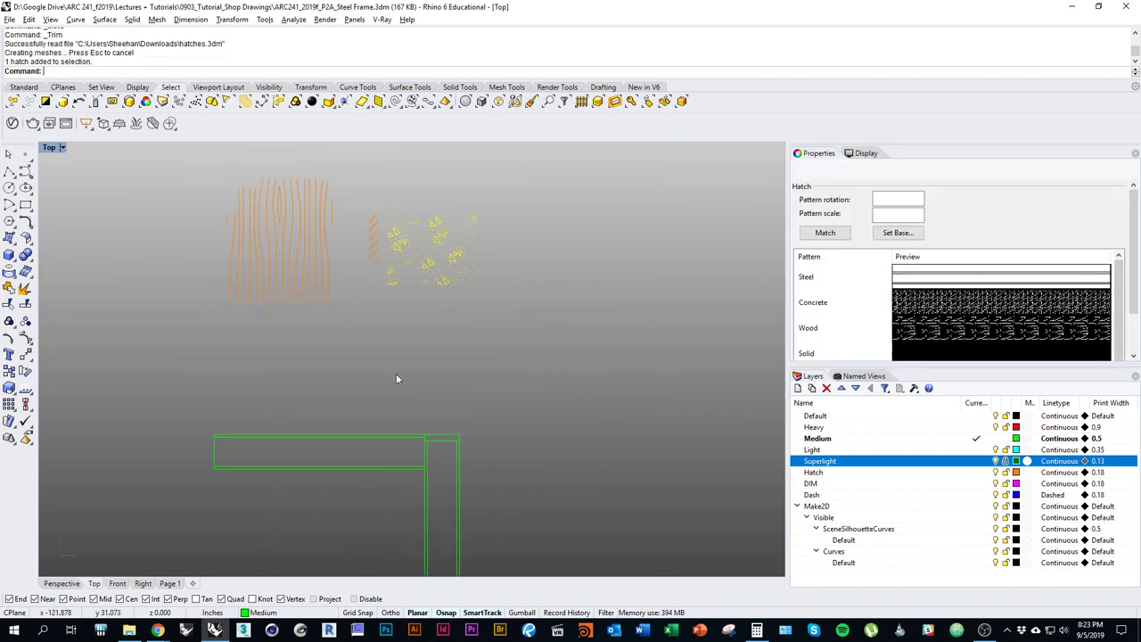
text(D)
key(Return)
scroll(380, 347, down, 1)
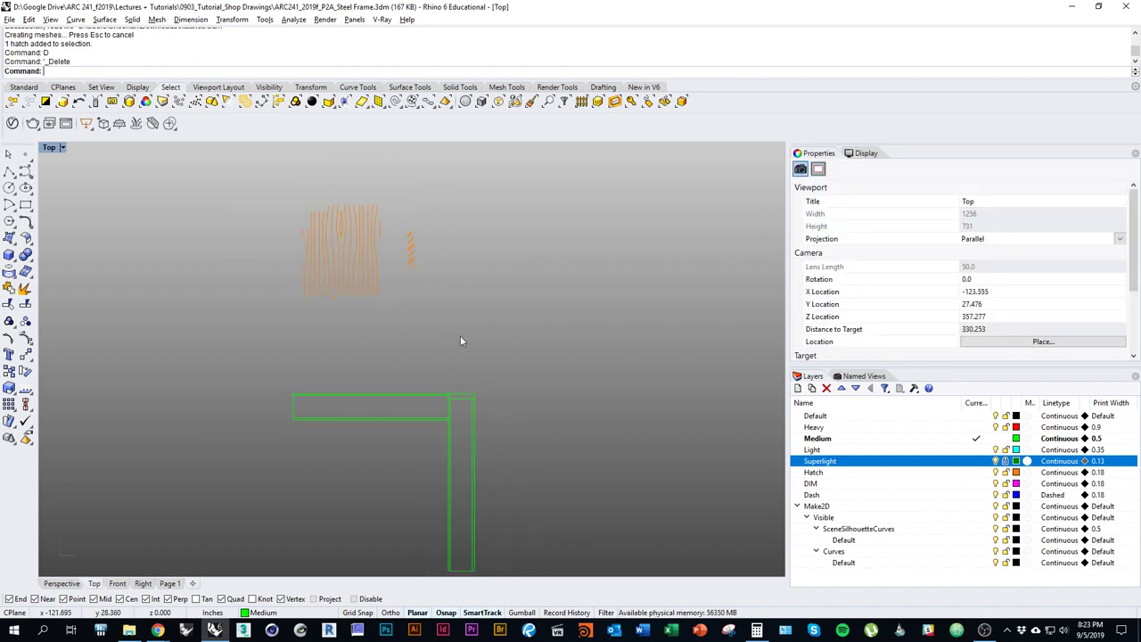
Examine the steel hatch sample's pattern, rotation and scale settings above the connection detail.
click(412, 258)
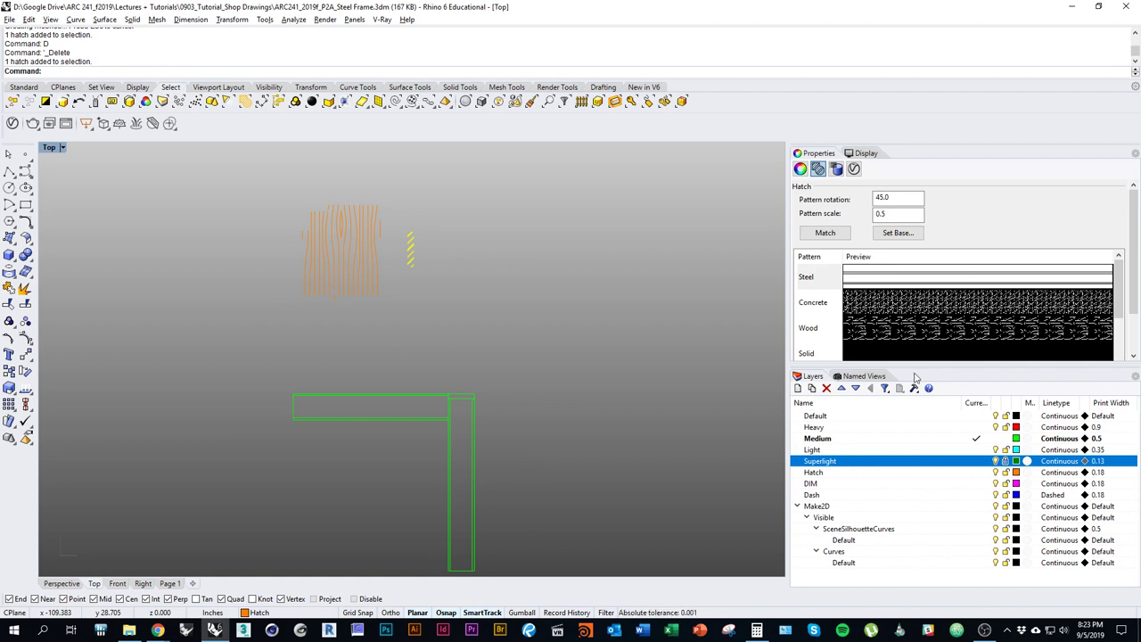
scroll(967, 307, down, 1)
scroll(965, 309, up, 1)
click(510, 339)
right_drag(494, 350, 539, 350)
right_drag(541, 423, 553, 368)
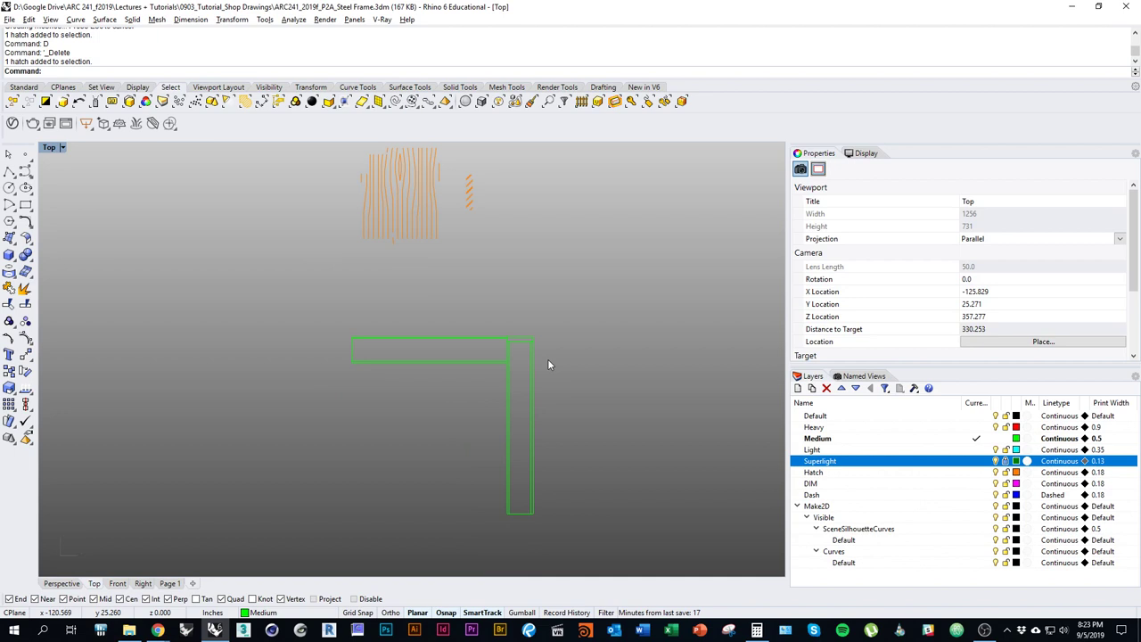
right_drag(494, 311, 525, 337)
right_drag(584, 366, 552, 343)
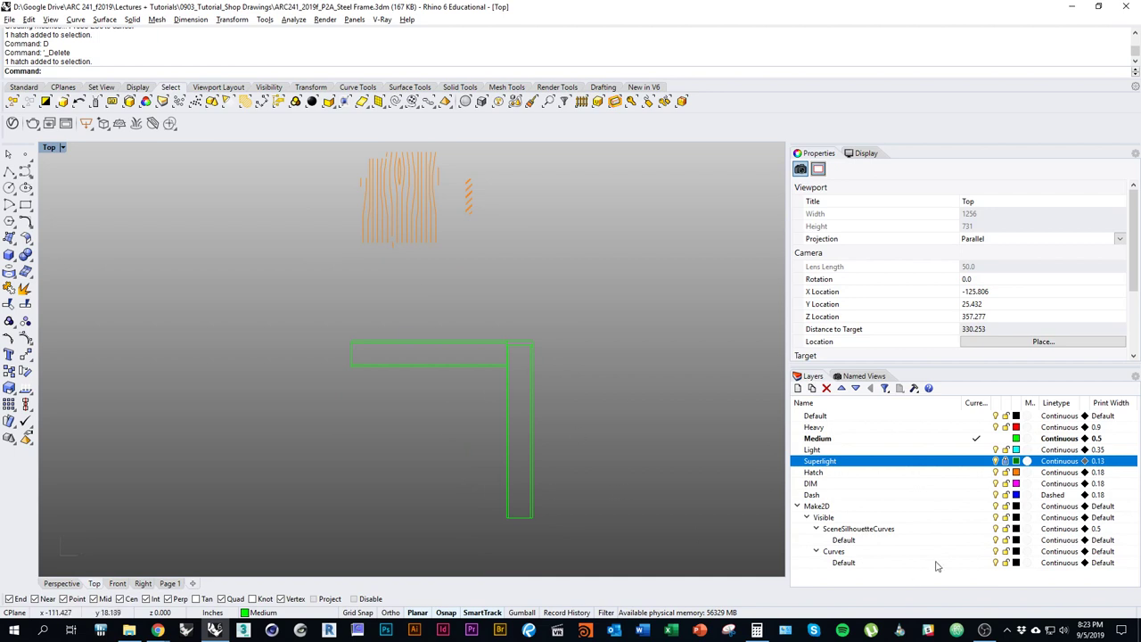
Make the DIM layer current and draw a short vertical line centred between the walls of the post.
click(976, 483)
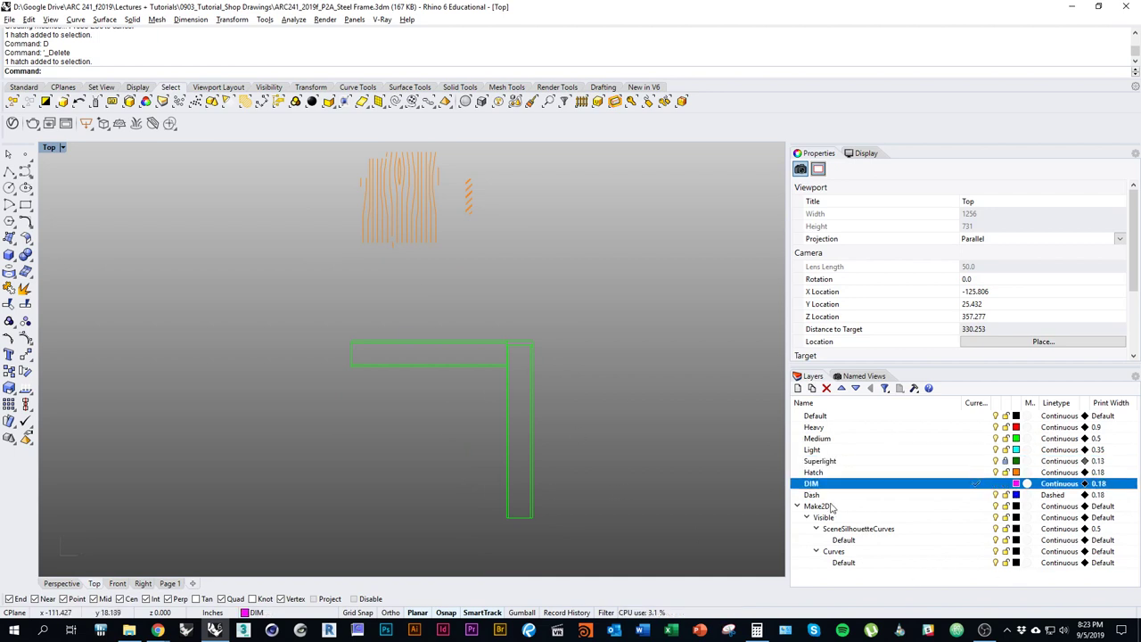
scroll(523, 446, up, 6)
right_click(540, 423)
right_drag(525, 335, 523, 392)
scroll(522, 392, up, 2)
click(517, 178)
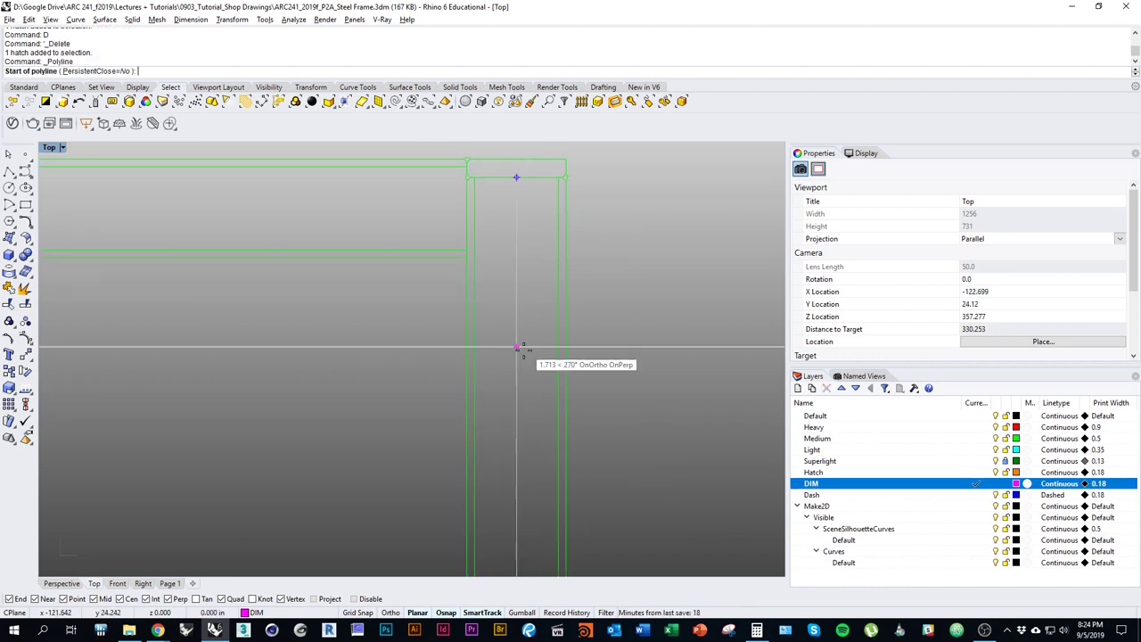
click(518, 428)
scroll(522, 419, up, 3)
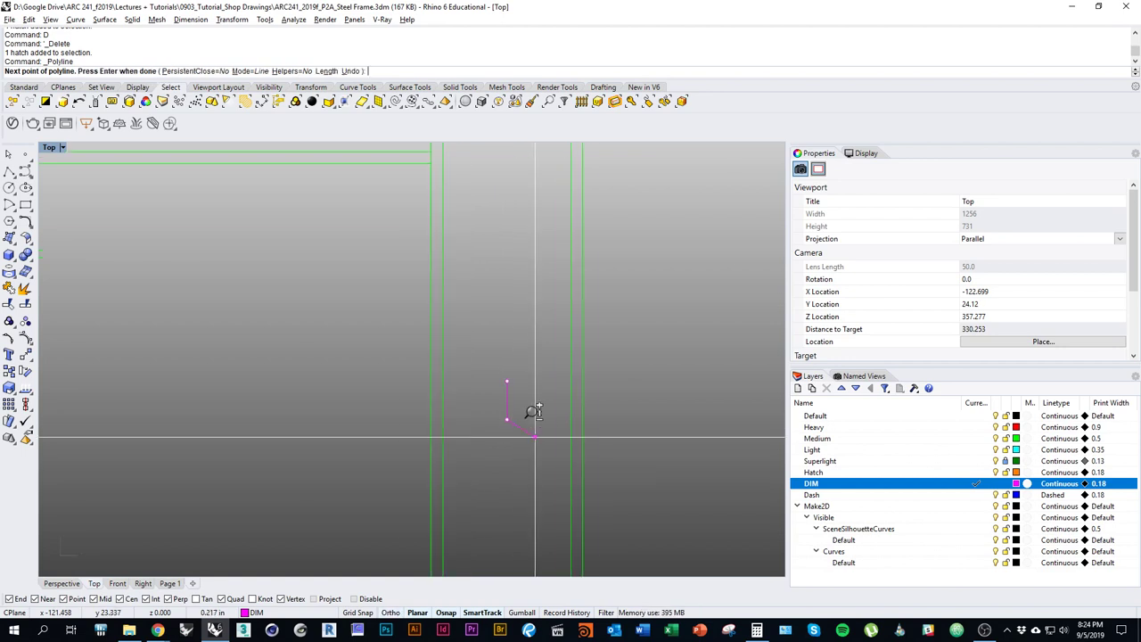
key(Return)
Draw a short diagonal polyline from the lower end of the vertical line up toward the left to start the break symbol.
key(Return)
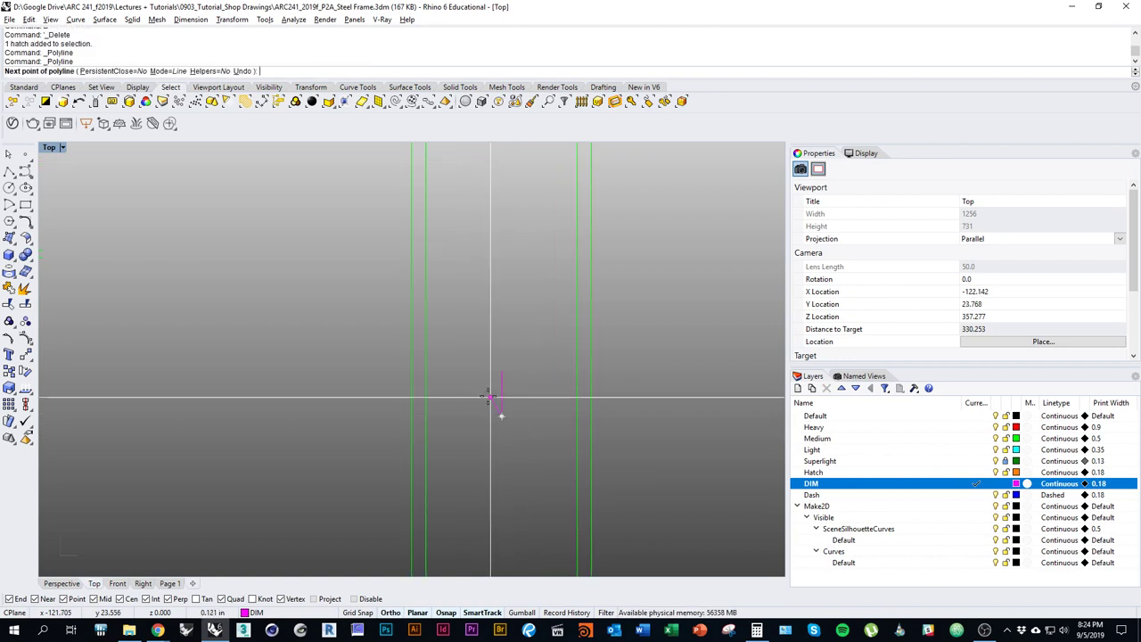
click(501, 414)
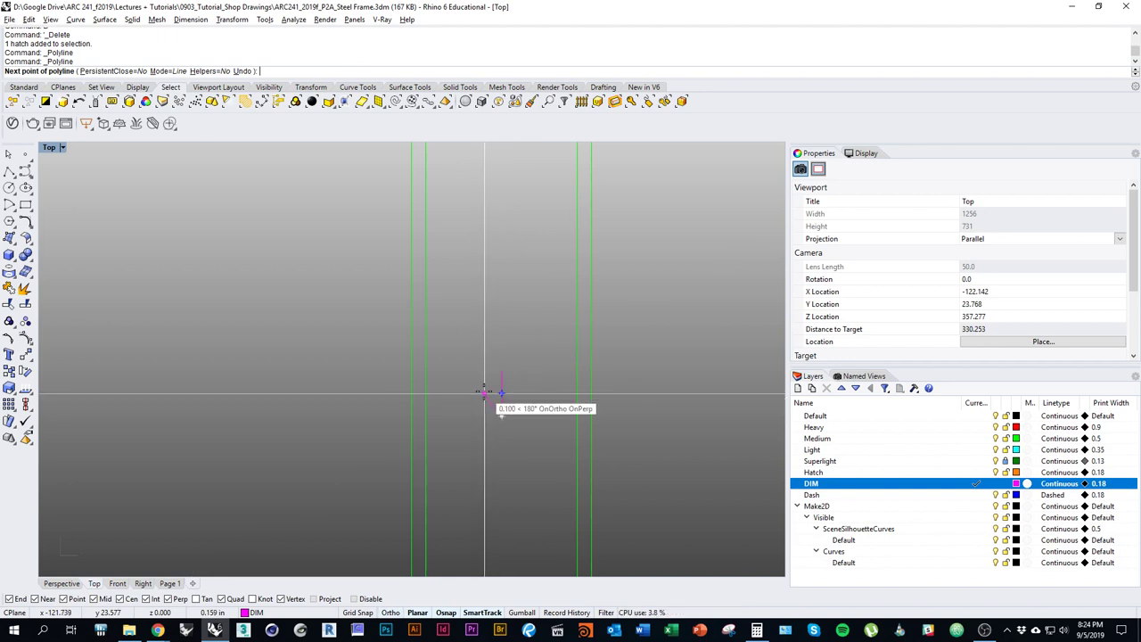
scroll(487, 386, up, 2)
scroll(488, 386, up, 3)
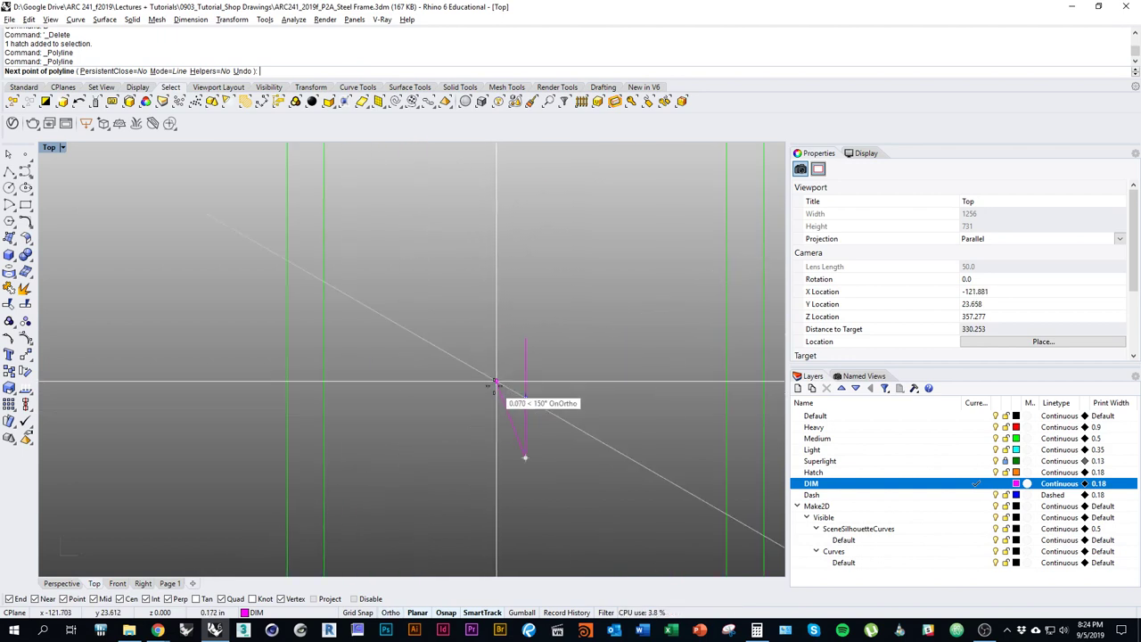
click(494, 397)
scroll(502, 397, down, 15)
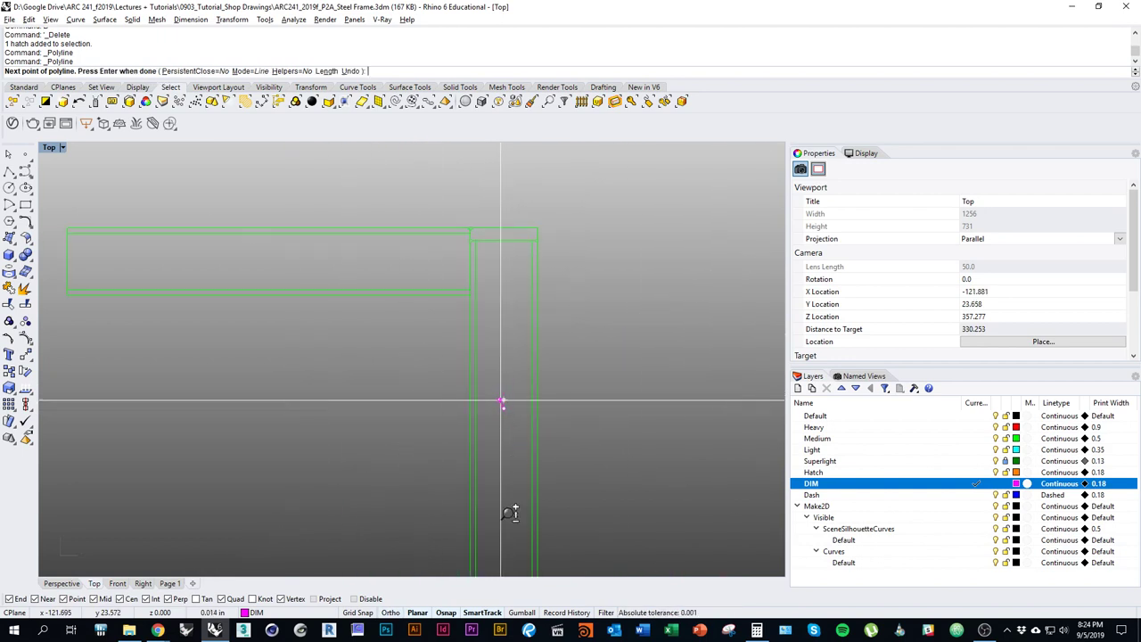
scroll(465, 410, up, 6)
key(Return)
scroll(533, 389, up, 3)
scroll(539, 389, up, 2)
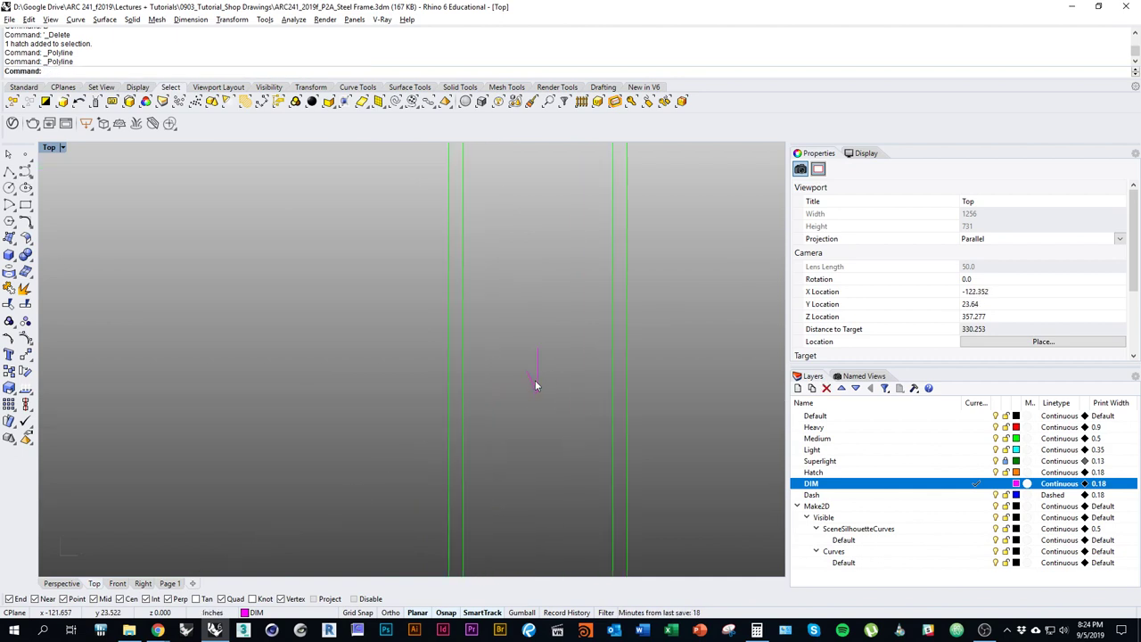
Try to rotate the diagonal stroke 180 degrees about the midpoint of the short vertical line.
click(533, 383)
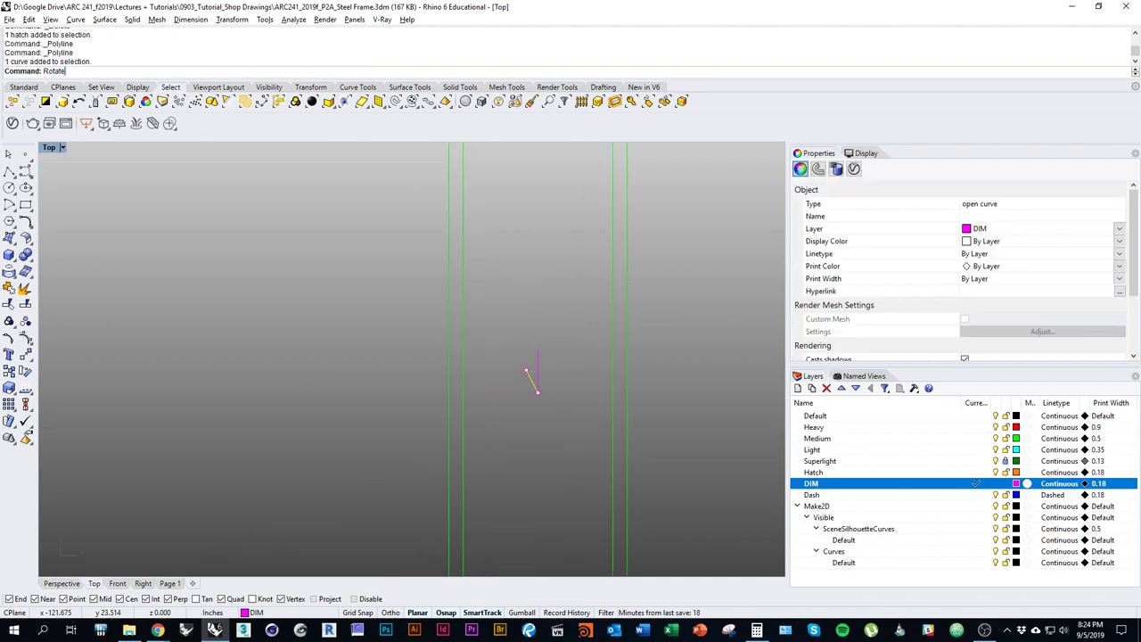
text(Rotate)
key(Return)
scroll(548, 383, up, 5)
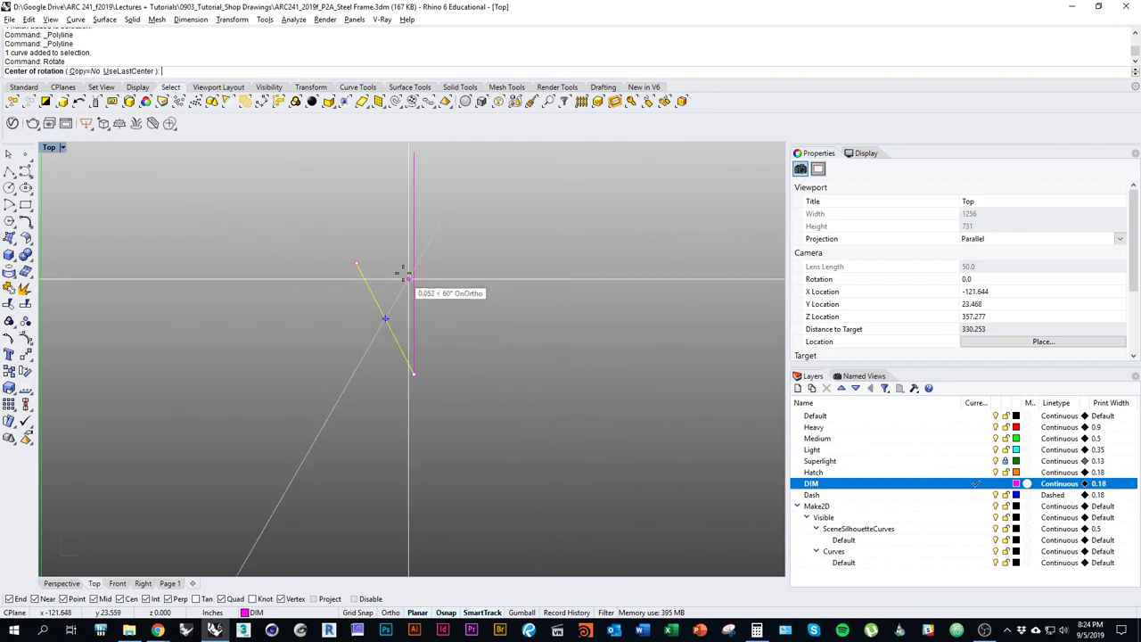
click(412, 263)
scroll(519, 333, down, 10)
alt+shift+click(484, 481)
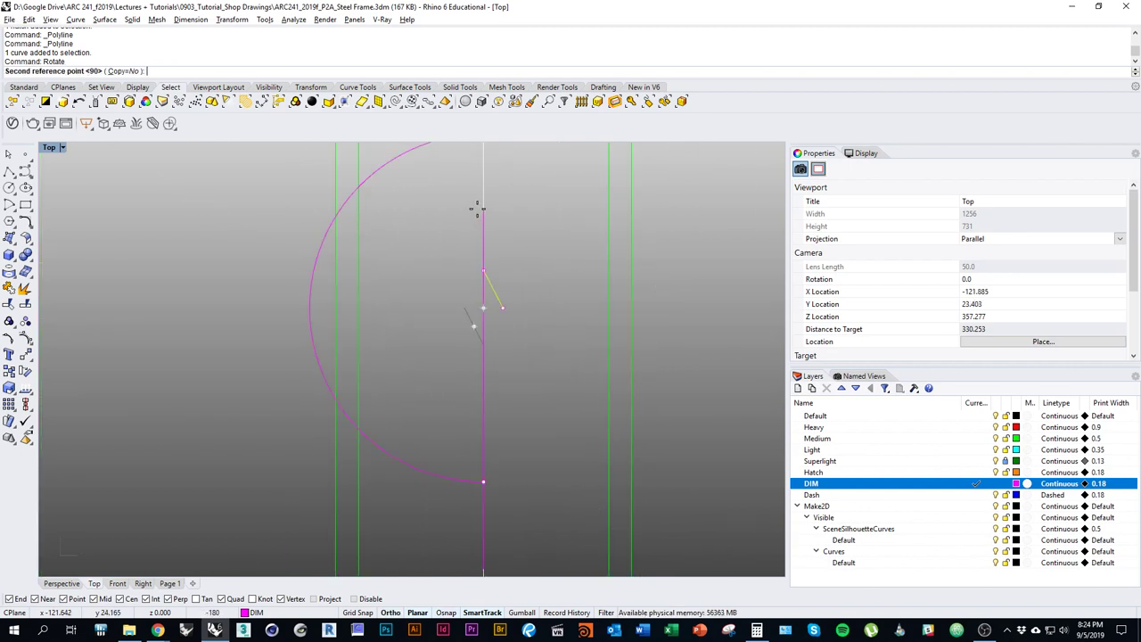
alt+shift+click(478, 210)
key(ctrl+z)
Rotate a copy of the diagonal stroke 180 degrees about the vertical line's midpoint to complete the zigzag.
right_click(508, 339)
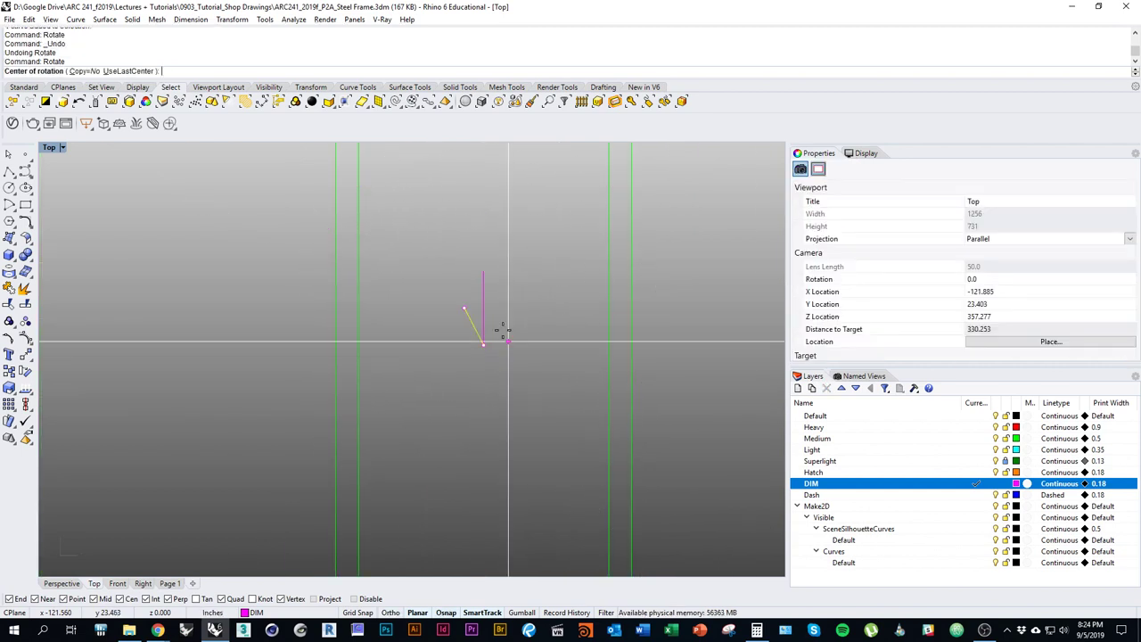
click(85, 71)
click(483, 308)
alt+shift+click(483, 432)
alt+shift+click(475, 169)
right_click(551, 347)
Draw a horizontal line from the zigzag's free right end out past the post's right wall.
right_drag(551, 350, 527, 406)
text(line)
key(Return)
scroll(528, 401, down, 3)
click(472, 373)
click(571, 374)
Rotate a copy of the horizontal line 180 degrees about the zigzag's centre to extend the break line across the left wall.
click(509, 376)
text(Rotate)
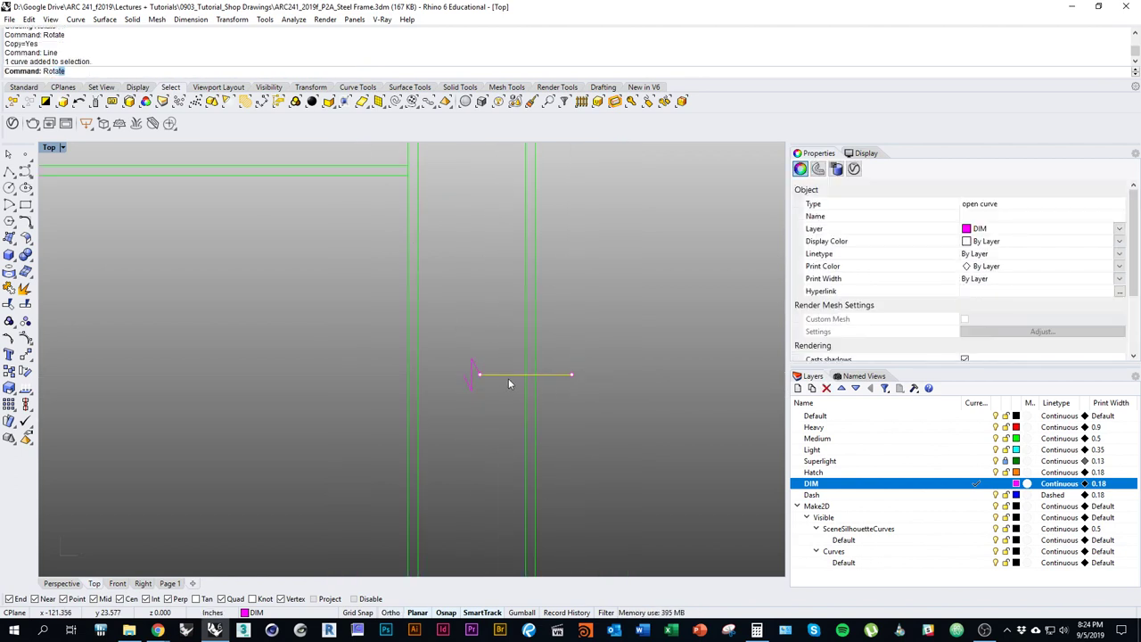
key(Return)
scroll(458, 358, up, 10)
click(507, 404)
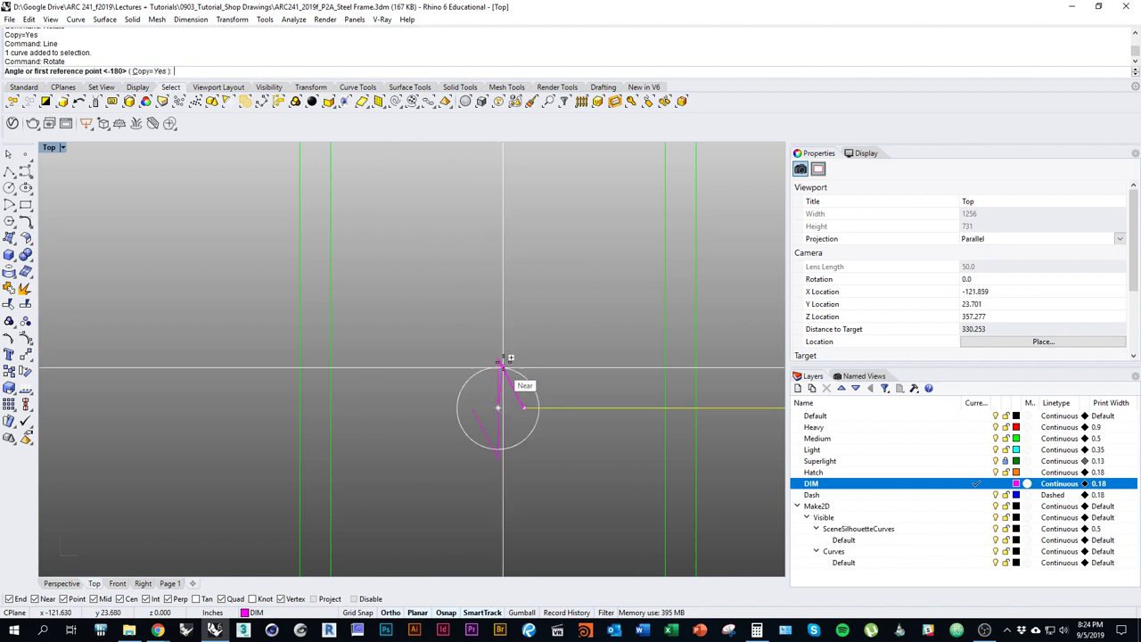
click(501, 277)
click(526, 503)
key(Return)
scroll(546, 445, down, 5)
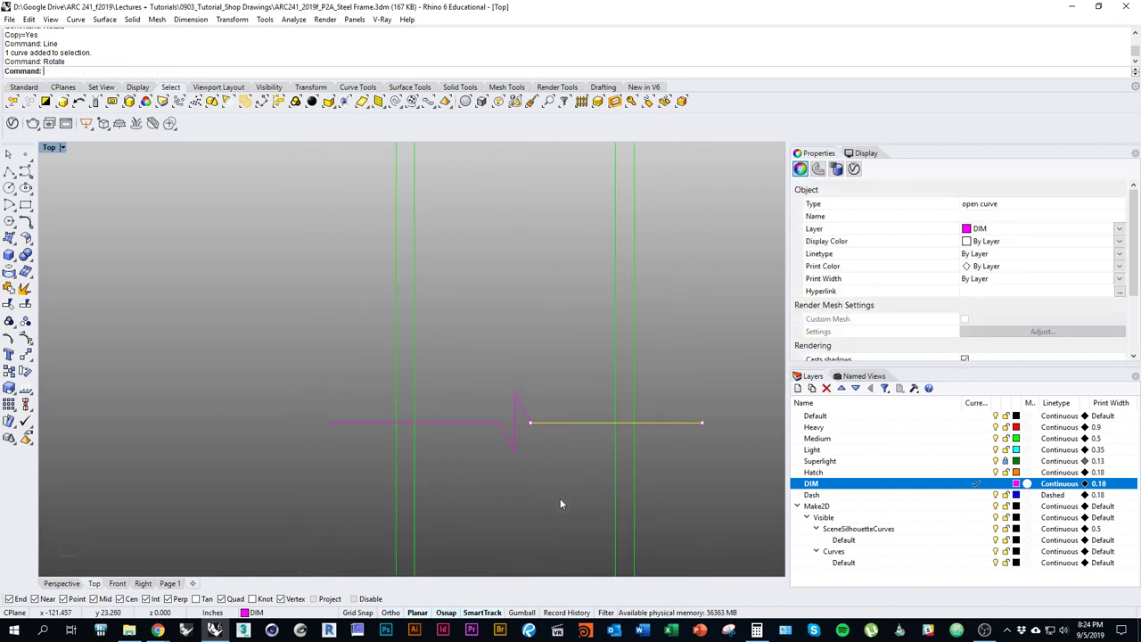
Join the zigzag strokes and both horizontal lines into one break-line curve.
drag(554, 490, 498, 420)
right_drag(499, 422, 462, 364)
scroll(493, 397, down, 5)
text(Join)
key(Return)
scroll(502, 412, down, 7)
right_drag(493, 417, 505, 385)
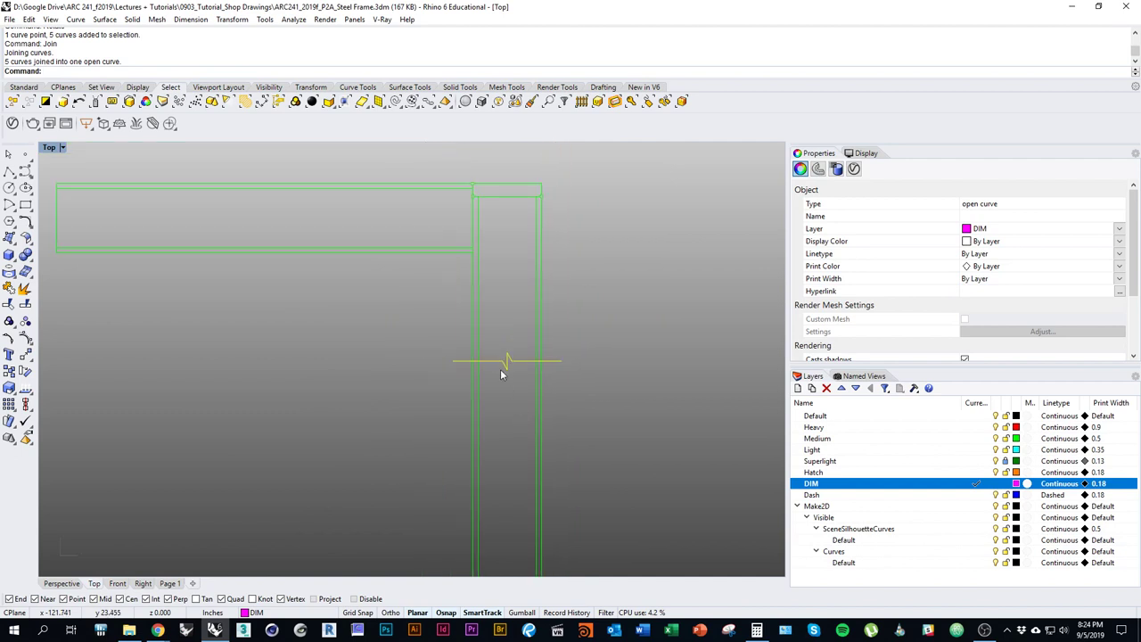
Trim away the post's lines below the break line.
text(trim)
key(Return)
drag(696, 475, 342, 454)
key(Return)
right_drag(512, 403, 513, 470)
key(Escape)
Copy the break line from the post up onto the horizontal tube.
click(509, 430)
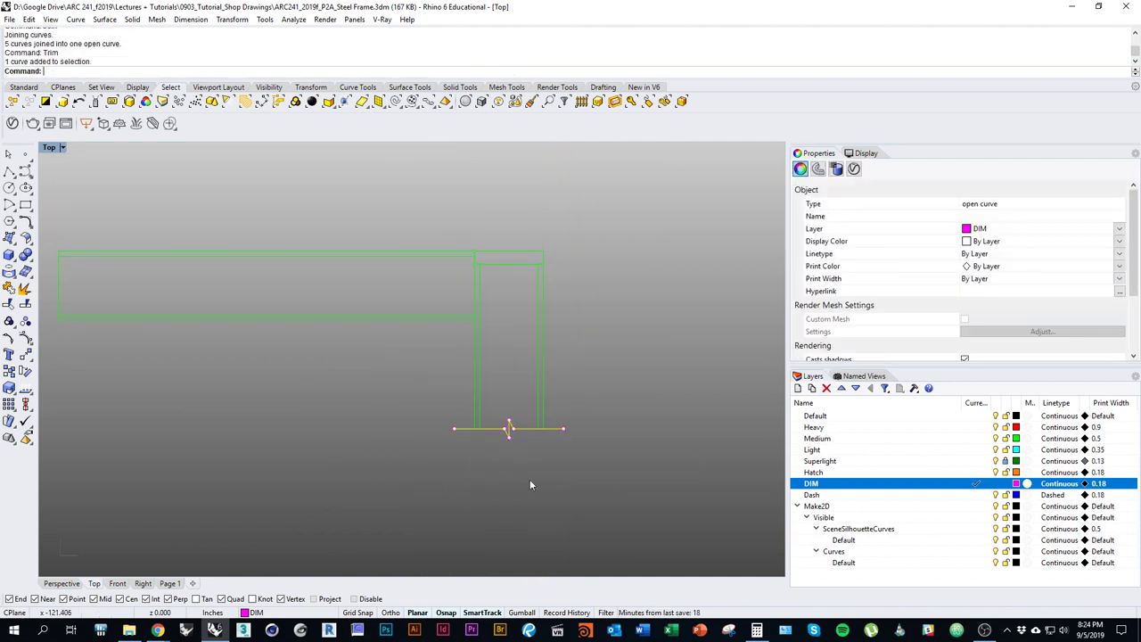
alt+drag(532, 428, 377, 288)
key(Escape)
Rotate the copied break line 90 degrees, with copying turned off, so that it crosses the horizontal tube vertically.
click(380, 293)
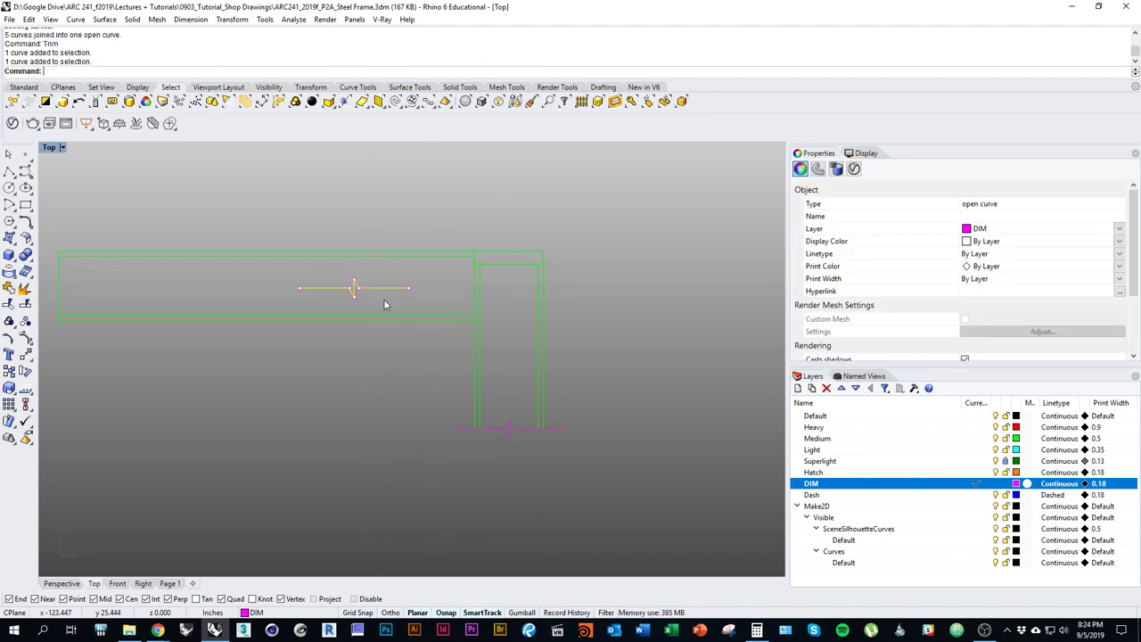
key(Return)
scroll(384, 298, up, 10)
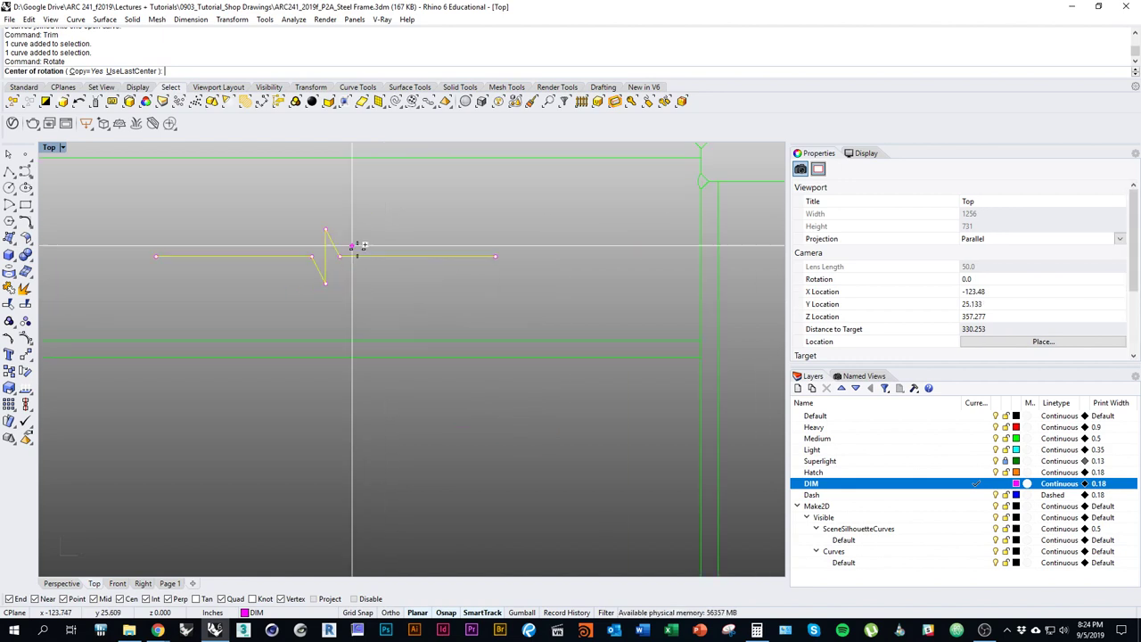
click(339, 255)
scroll(399, 273, down, 2)
scroll(399, 274, down, 4)
click(148, 70)
click(369, 428)
click(509, 259)
right_drag(409, 303, 600, 430)
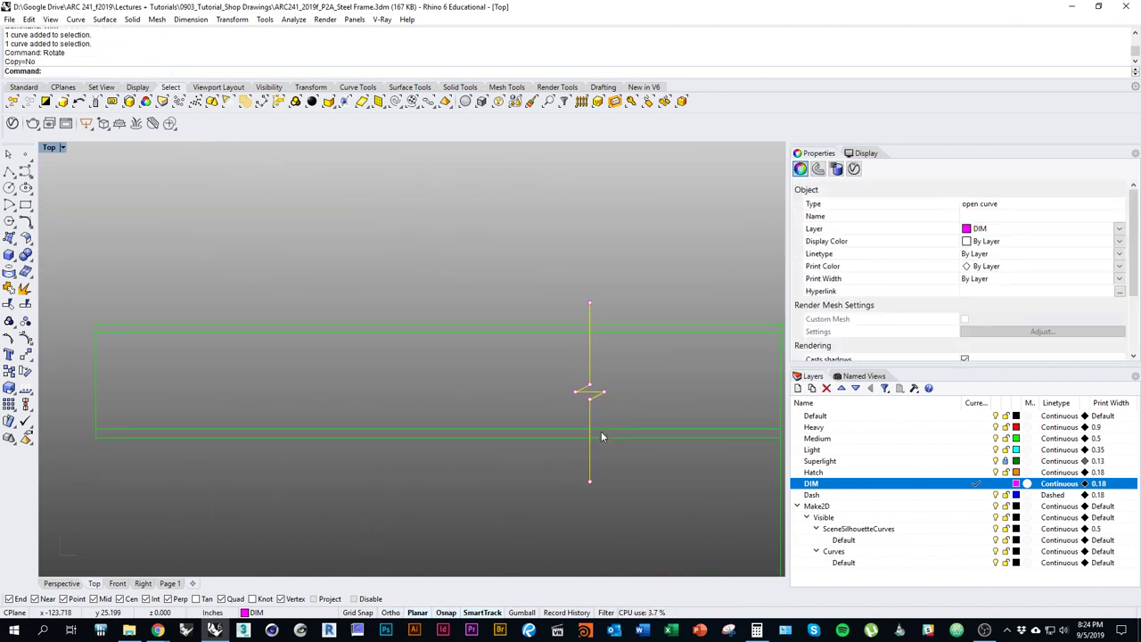
Reposition the vertical break line across the horizontal tube a short distance left of the post.
text(M)
key(Return)
click(558, 405)
click(210, 391)
text(M)
key(Return)
click(195, 384)
click(74, 387)
drag(82, 390, 571, 389)
right_drag(611, 412, 517, 421)
Trim the horizontal tube's lines at the vertical break line and delete the leftover end on the left.
key(ctrl+t)
drag(322, 502, 267, 301)
scroll(362, 327, down, 8)
key(Return)
drag(270, 355, 119, 294)
text(d)
key(Return)
right_drag(396, 407, 347, 422)
scroll(370, 422, up, 5)
right_drag(447, 414, 406, 429)
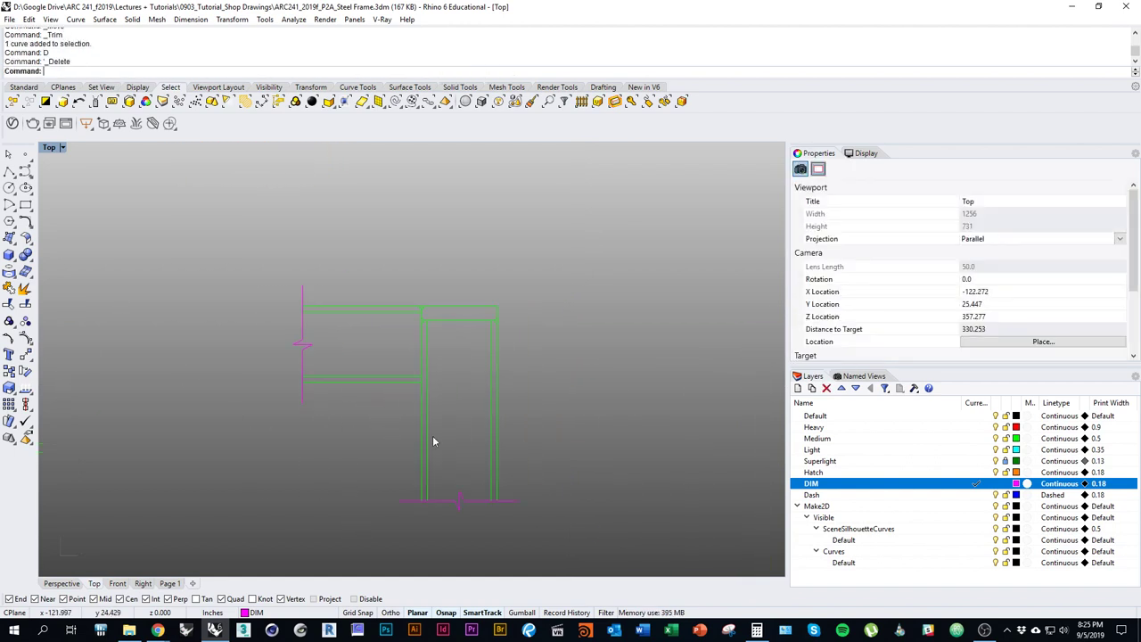
scroll(446, 344, down, 4)
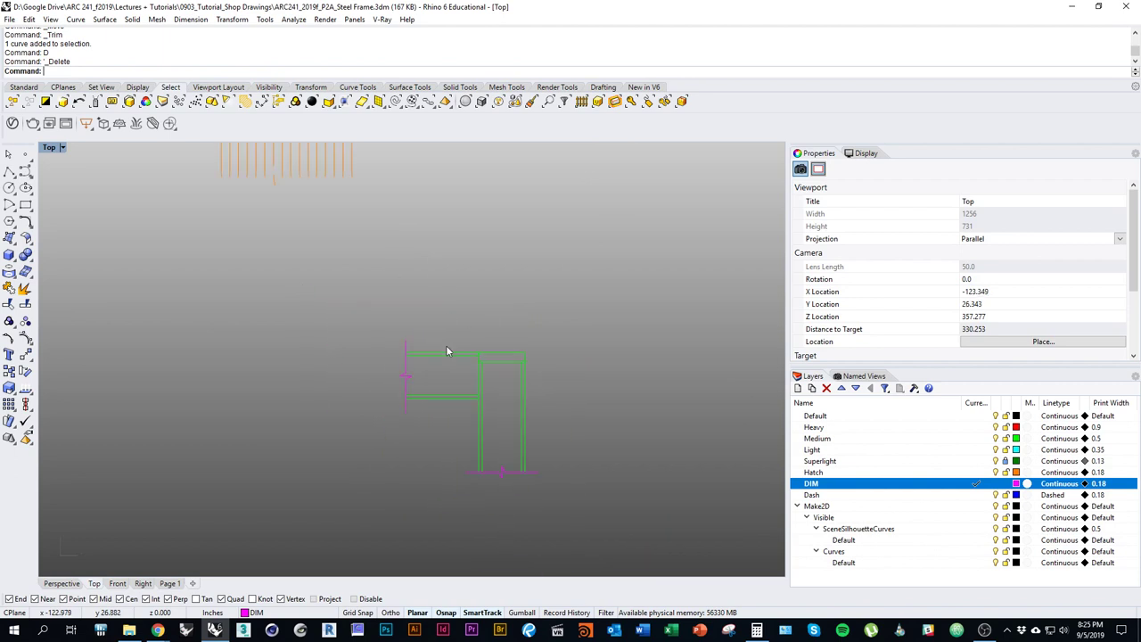
scroll(499, 481, up, 4)
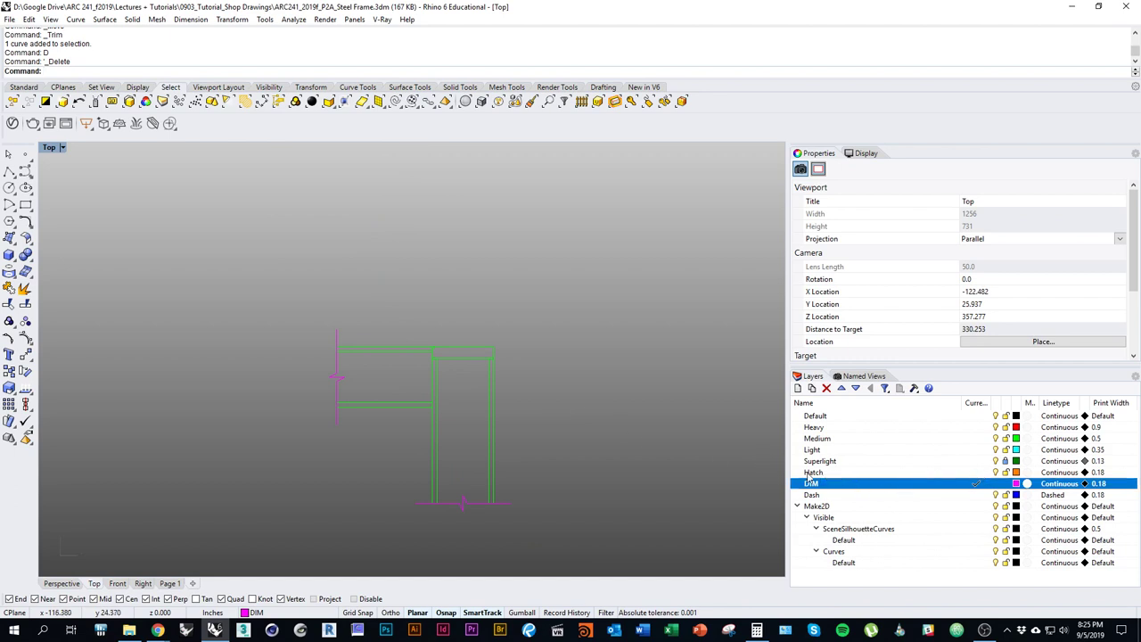
Make the Hatch layer current and start a Hatch with Boundary=Yes using all curves of the connection detail.
click(978, 473)
right_drag(598, 474, 651, 464)
text(Hatch)
key(Return)
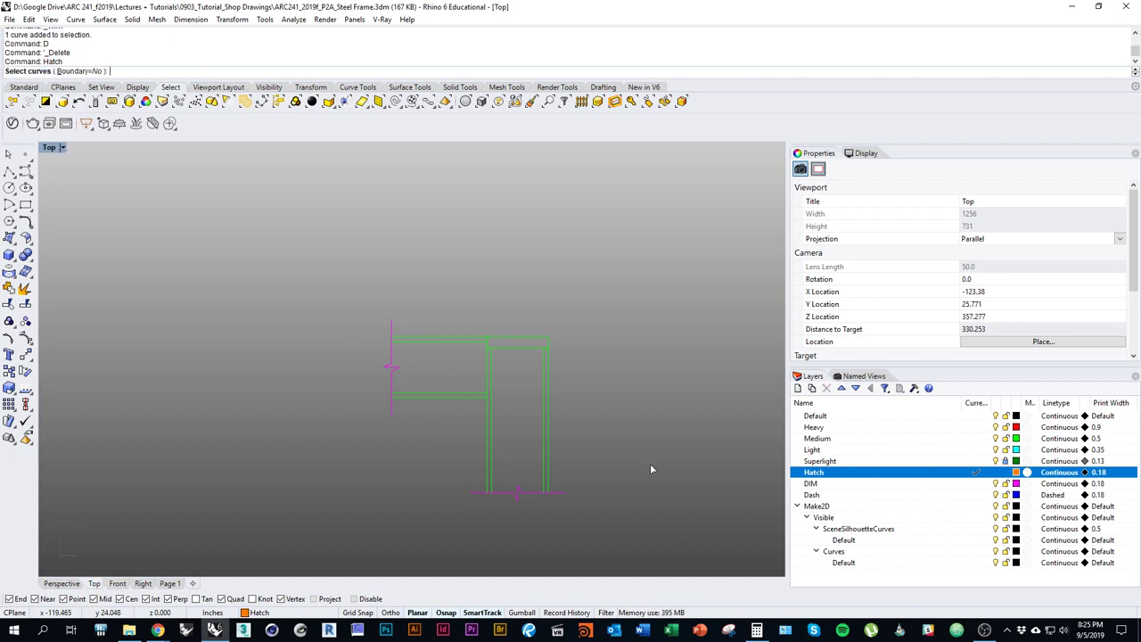
mouse_move(318, 245)
mouse_down()
mouse_move(698, 581)
mouse_move(242, 233)
mouse_up()
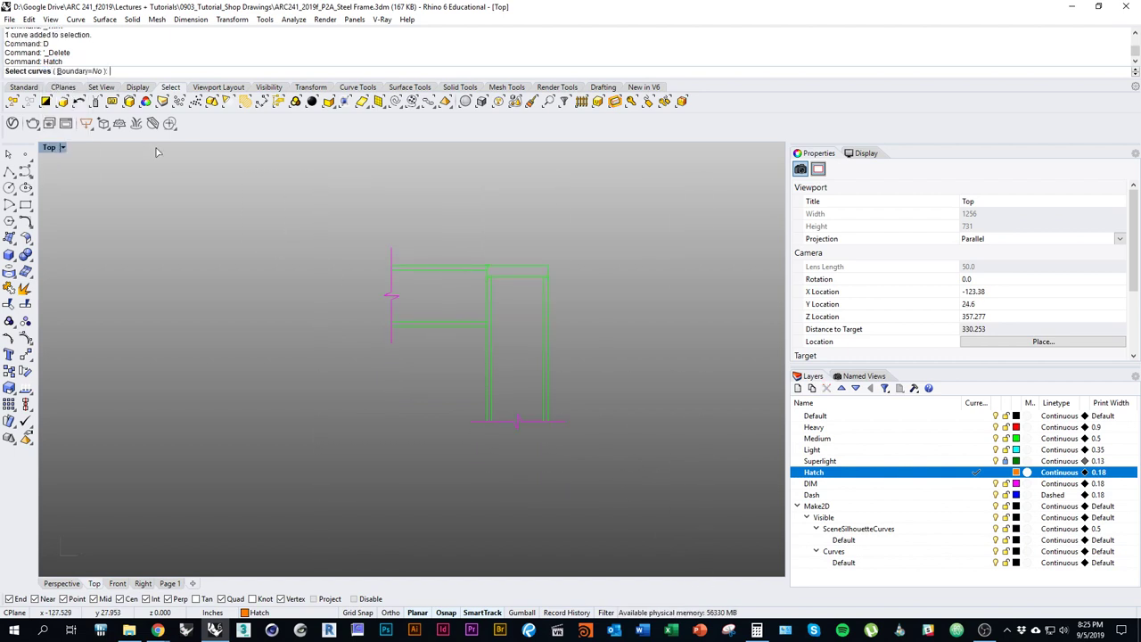
click(79, 71)
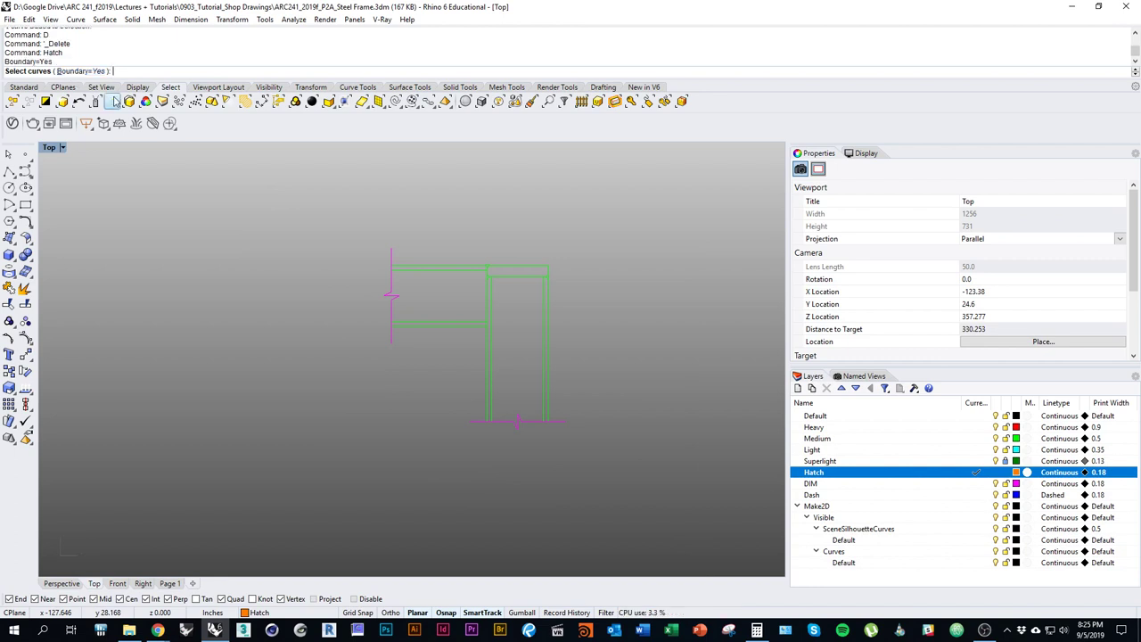
drag(311, 195, 704, 529)
key(Return)
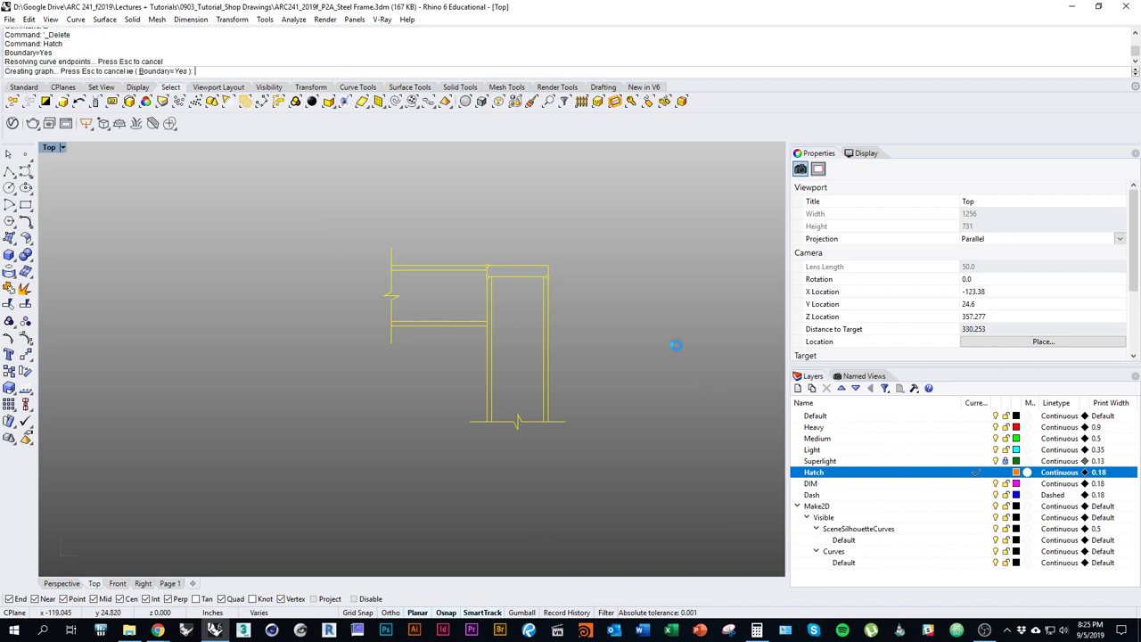
Choose the cut steel walls of the post, its top cap and the horizontal tube as the regions to hatch.
scroll(603, 360, up, 5)
scroll(564, 326, up, 3)
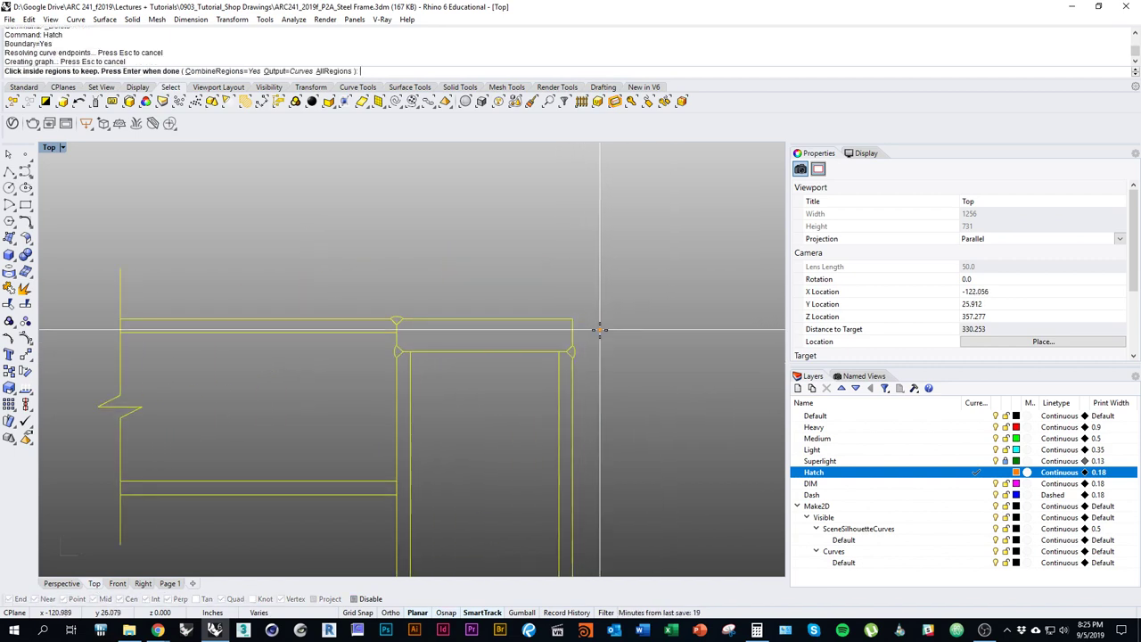
click(401, 378)
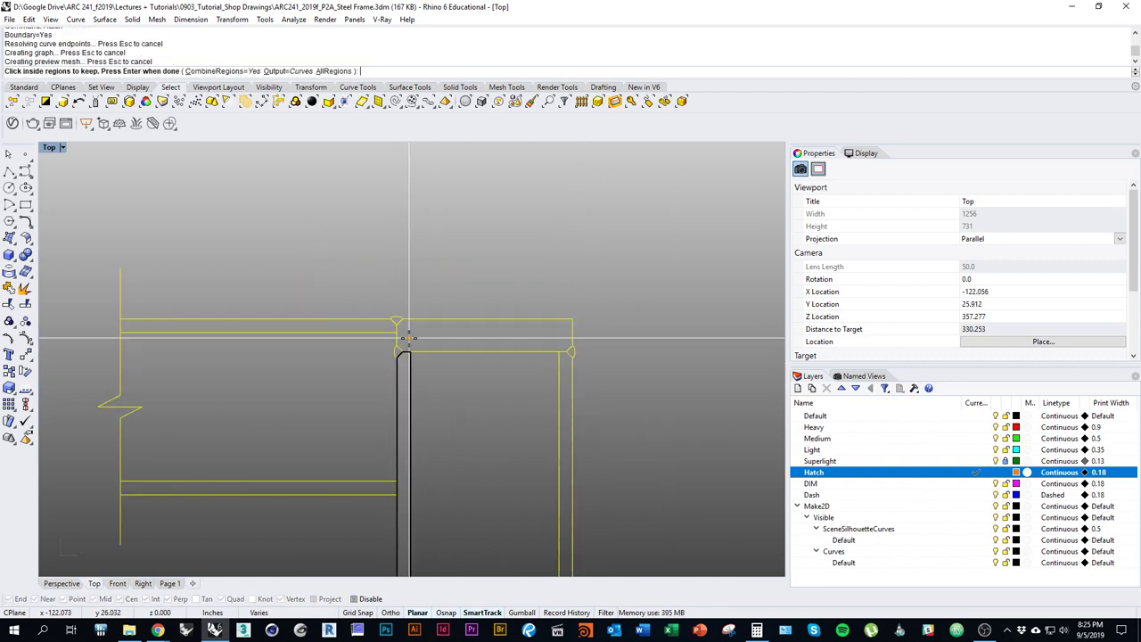
click(408, 338)
click(390, 326)
click(387, 486)
scroll(458, 501, down, 4)
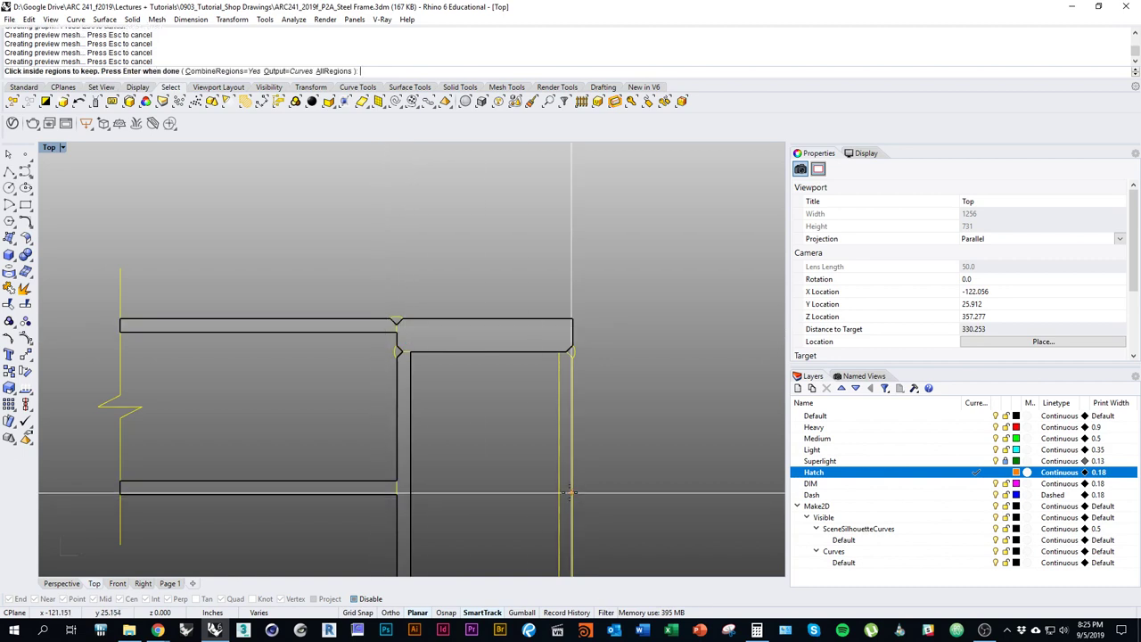
scroll(567, 377, up, 4)
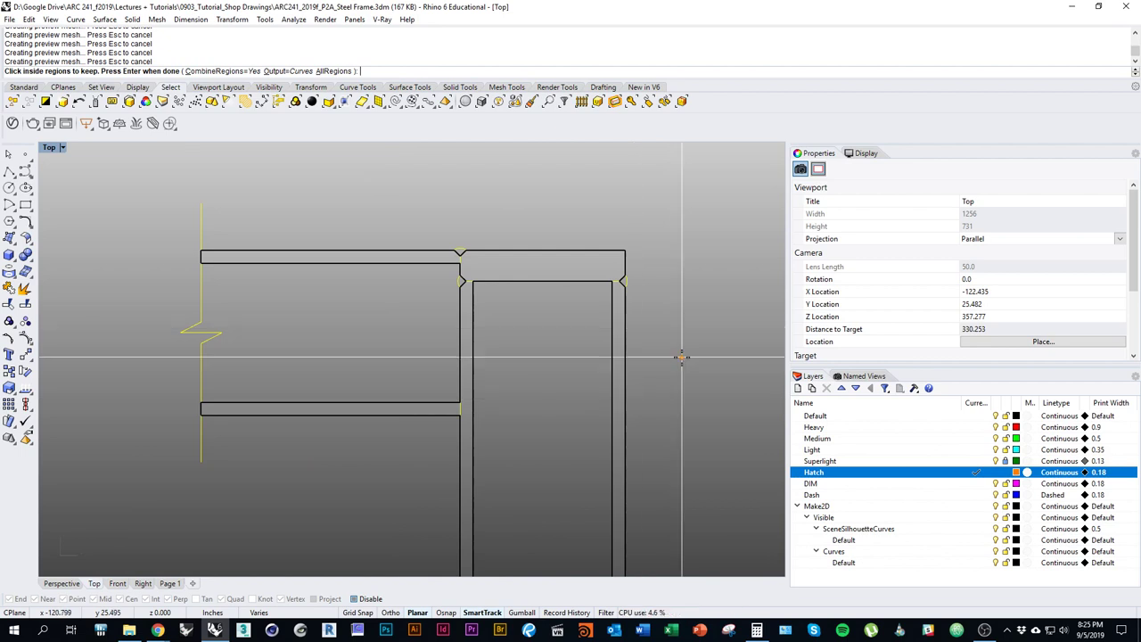
key(Return)
Fill the chosen steel regions with the Hatch2 pattern at a rotation of 45 and a scale of .5.
scroll(714, 246, down, 2)
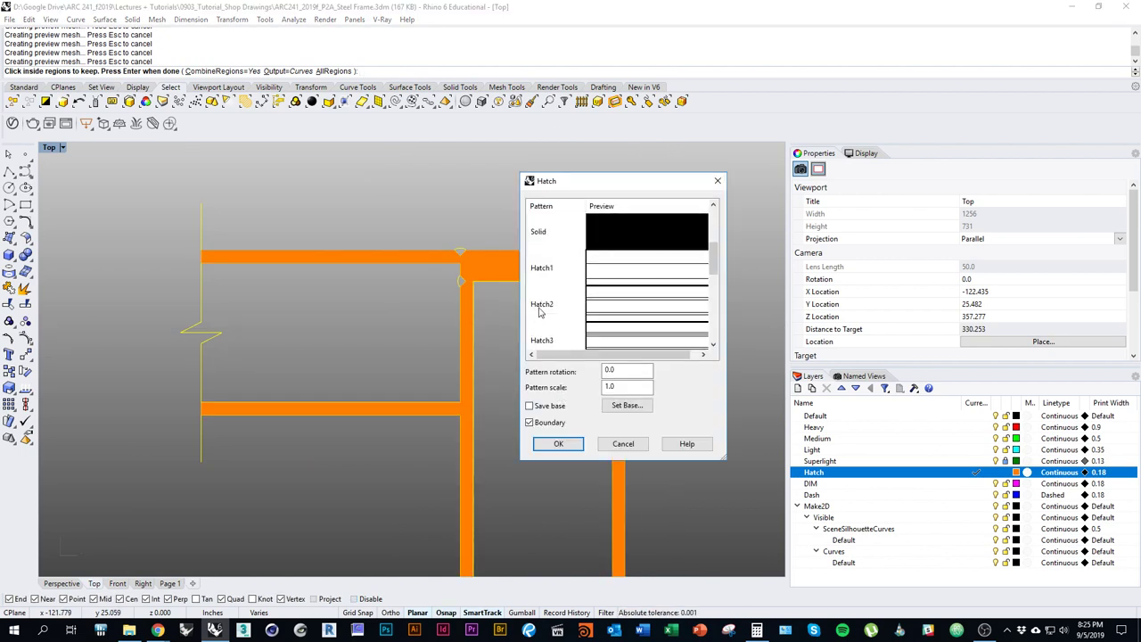
click(553, 308)
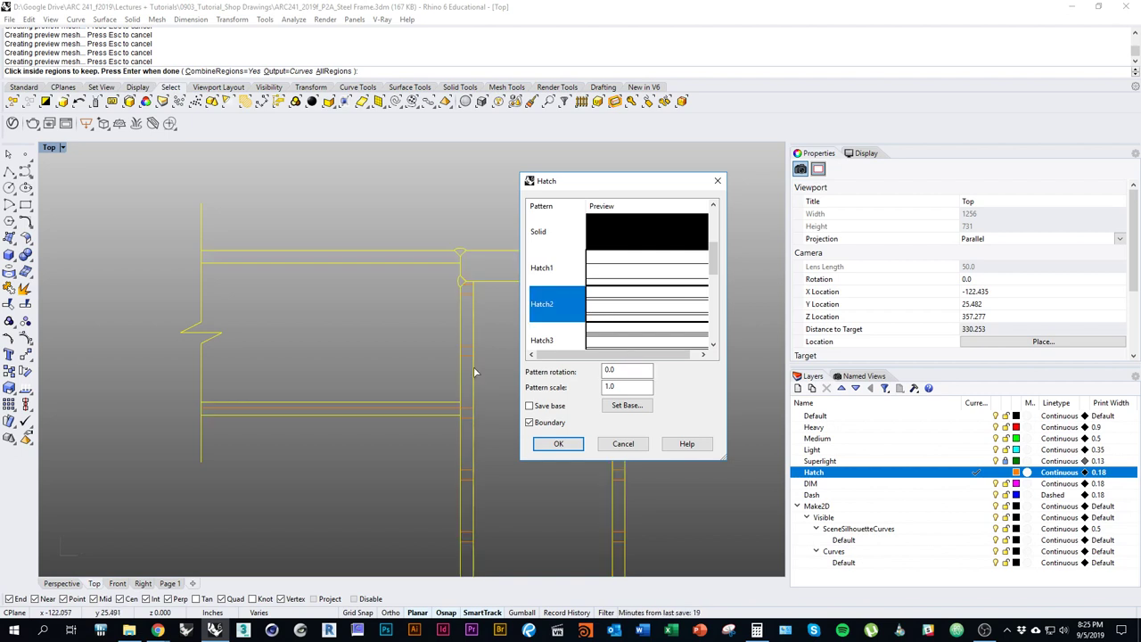
click(629, 371)
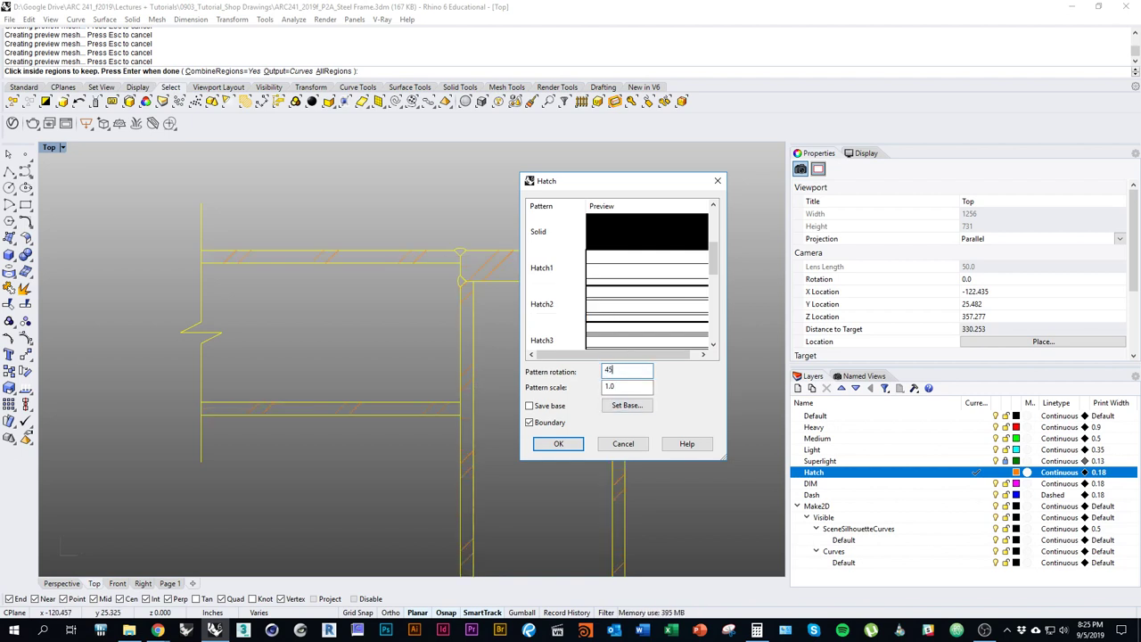
drag(650, 389, 527, 403)
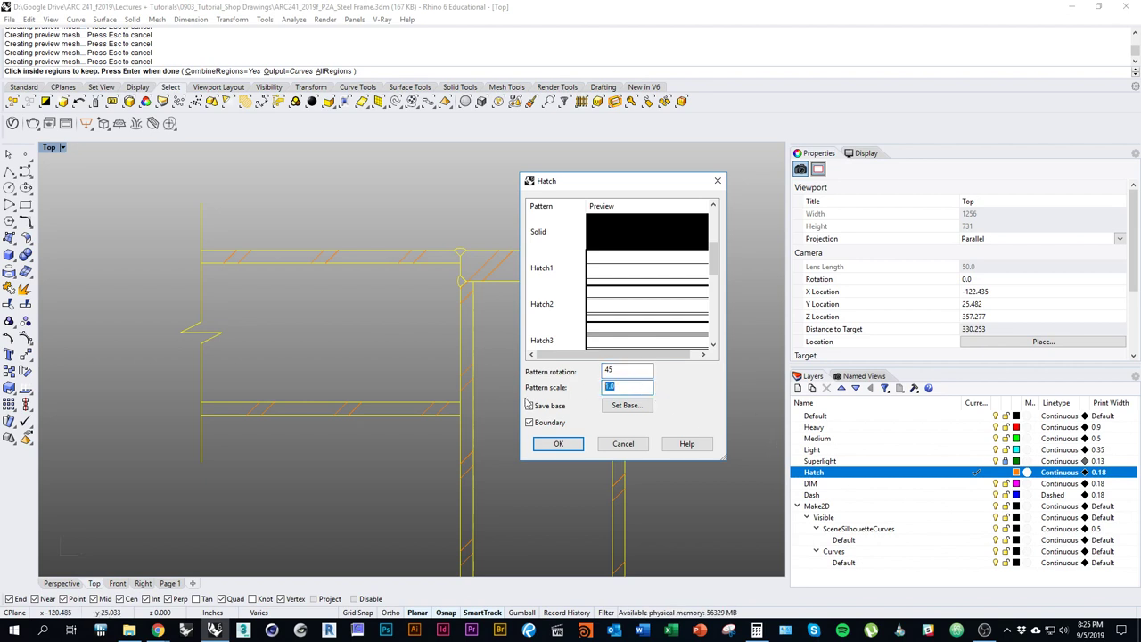
text(.65)
key(BackSpace)
text(5)
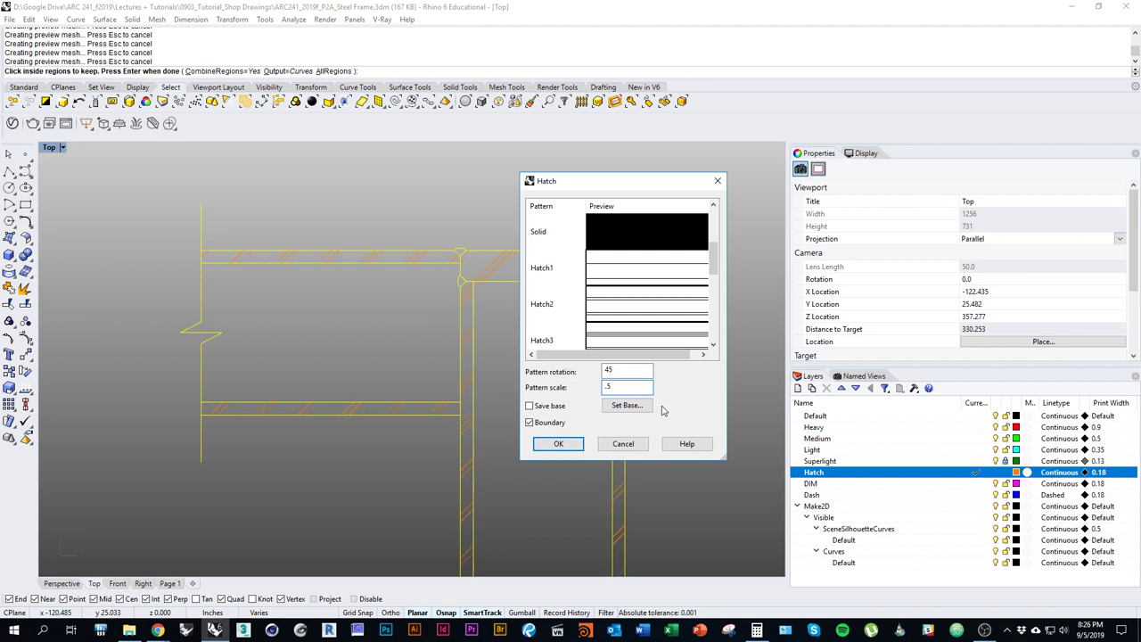
click(564, 448)
scroll(540, 449, down, 2)
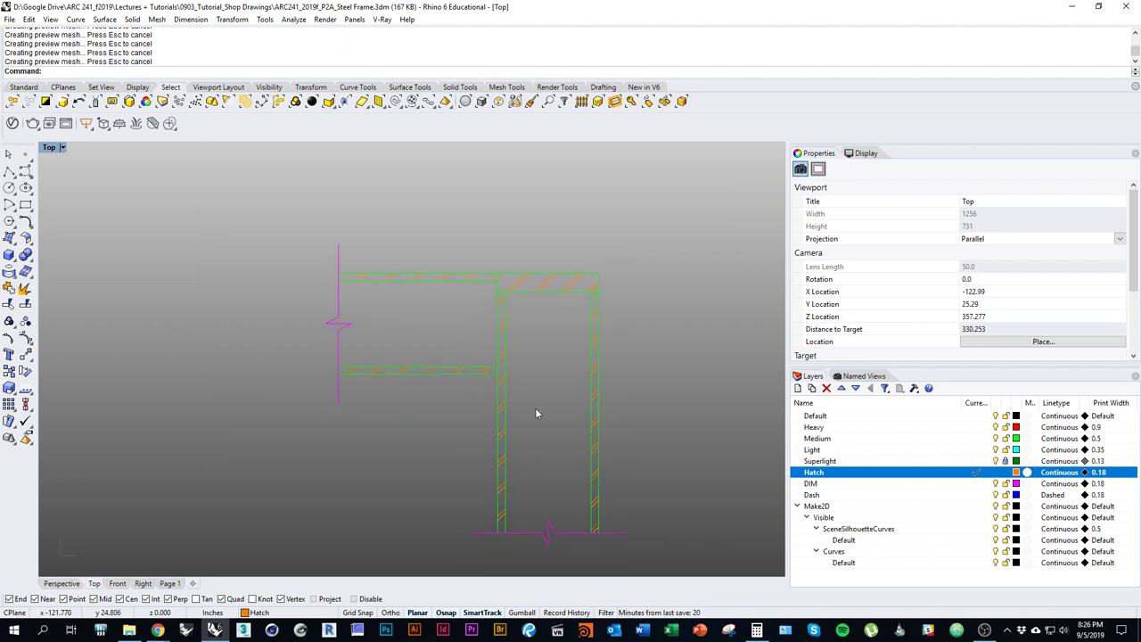
right_drag(509, 373, 533, 370)
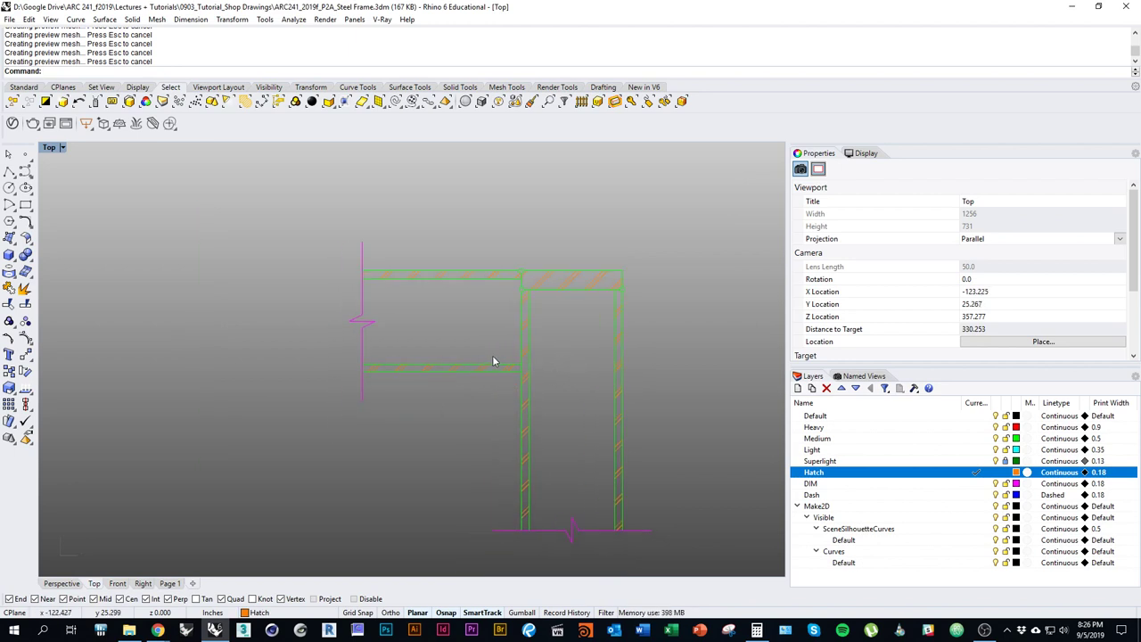
Start another Hatch using the curves around the welded corners at the top of the post.
scroll(570, 375, up, 5)
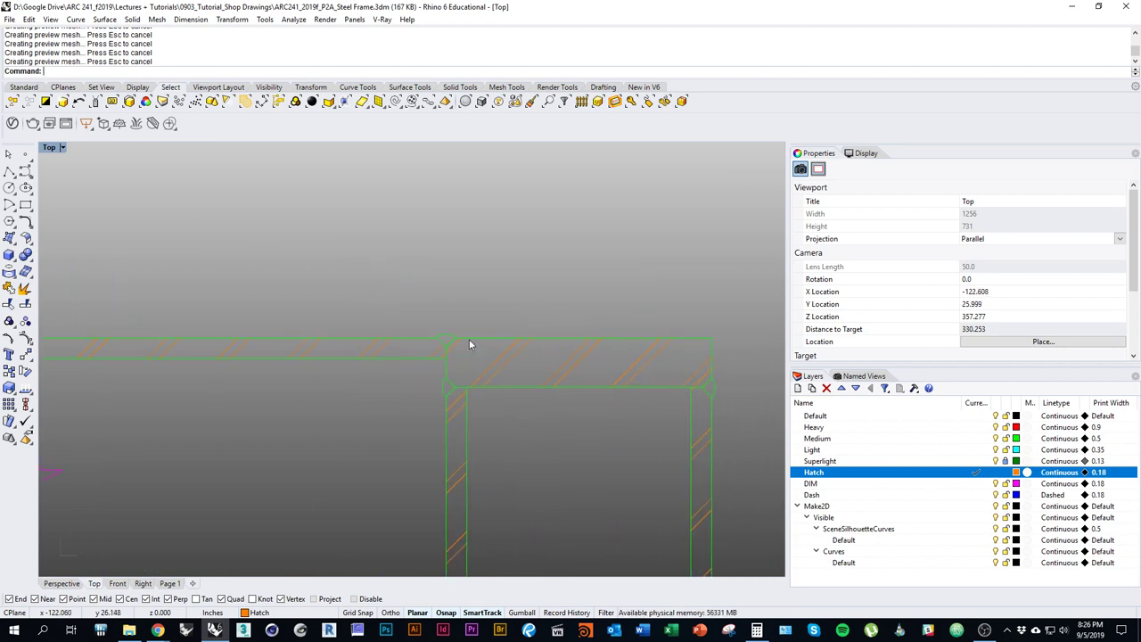
scroll(699, 330, up, 6)
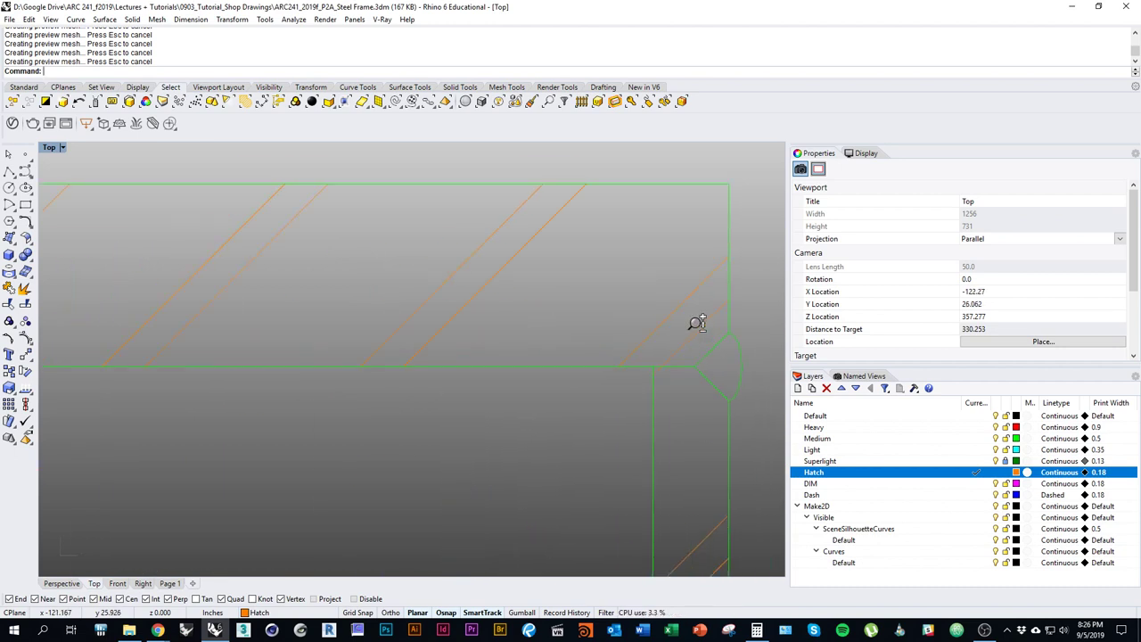
scroll(728, 307, down, 6)
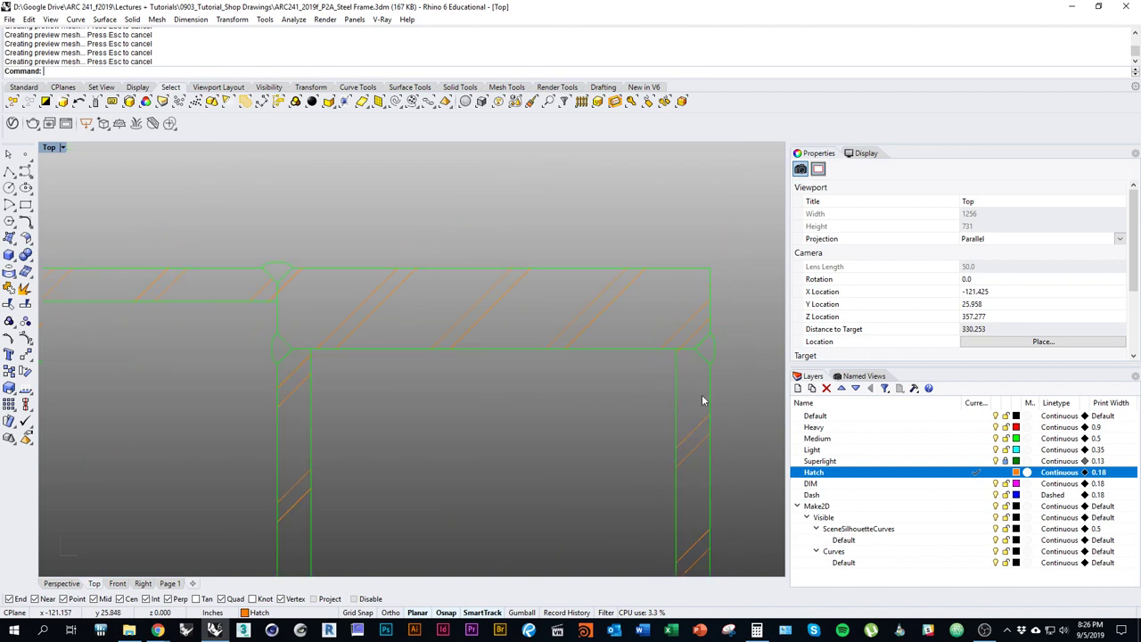
scroll(429, 336, down, 1)
text(Hatch)
key(Return)
drag(707, 432, 401, 239)
scroll(407, 313, up, 5)
key(Return)
Choose the three weld areas at the corners of the post's top cap as the regions to hatch.
scroll(411, 352, up, 11)
click(410, 327)
right_drag(418, 199, 452, 401)
click(433, 308)
scroll(328, 314, down, 13)
scroll(361, 385, down, 4)
scroll(555, 377, up, 14)
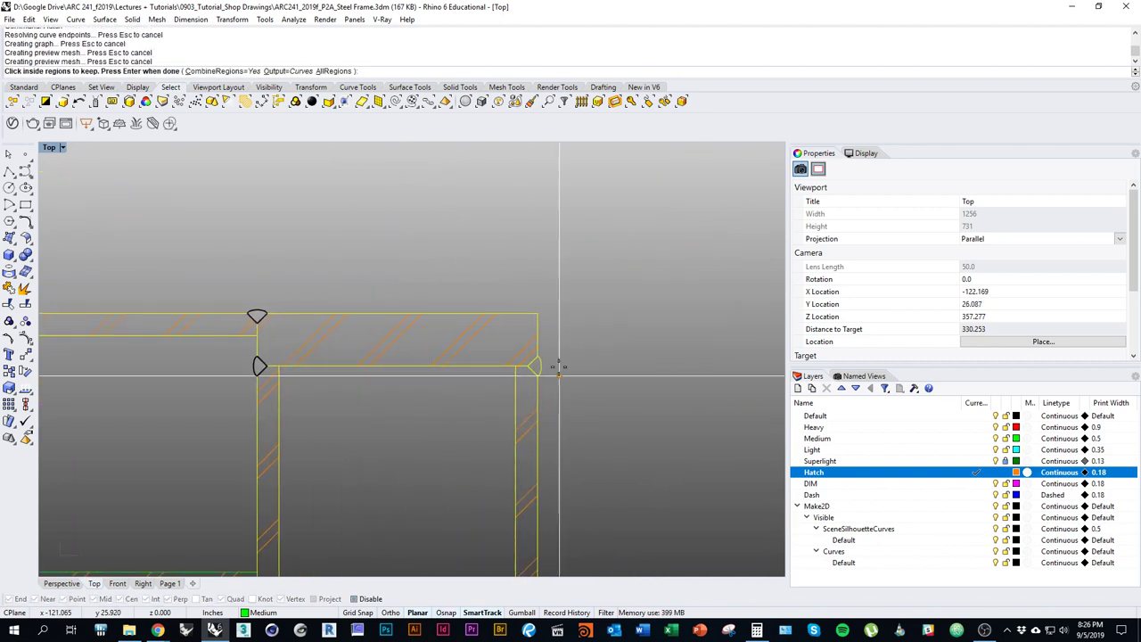
click(502, 349)
scroll(613, 371, down, 15)
scroll(543, 413, up, 3)
key(Return)
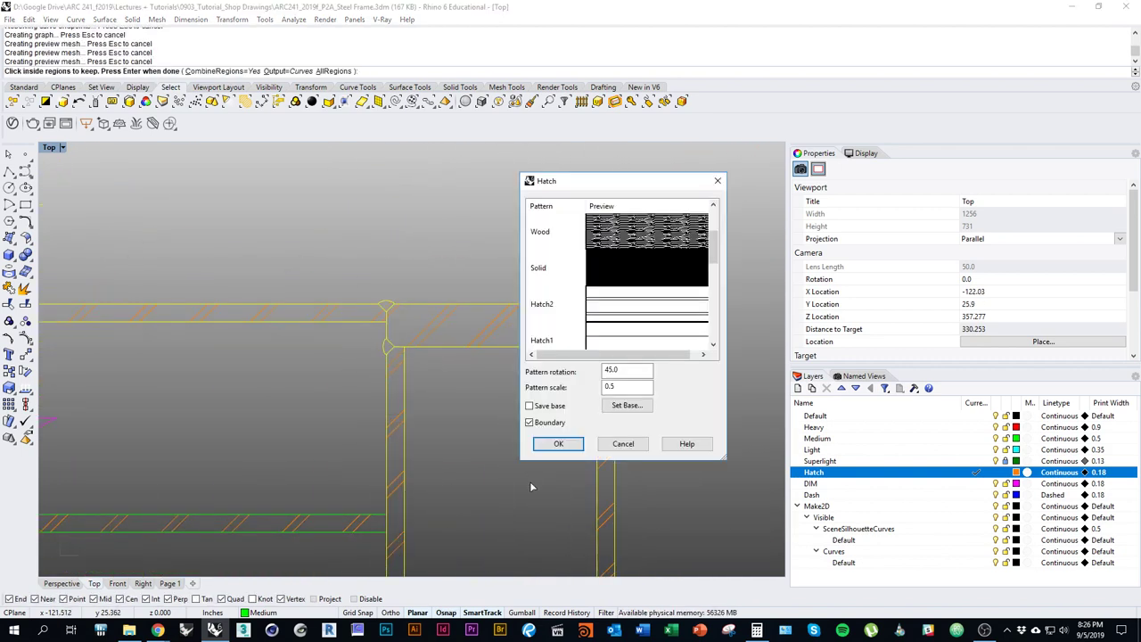
Fill the three welds with the Hatch1 pattern at a scale of .1.
click(625, 334)
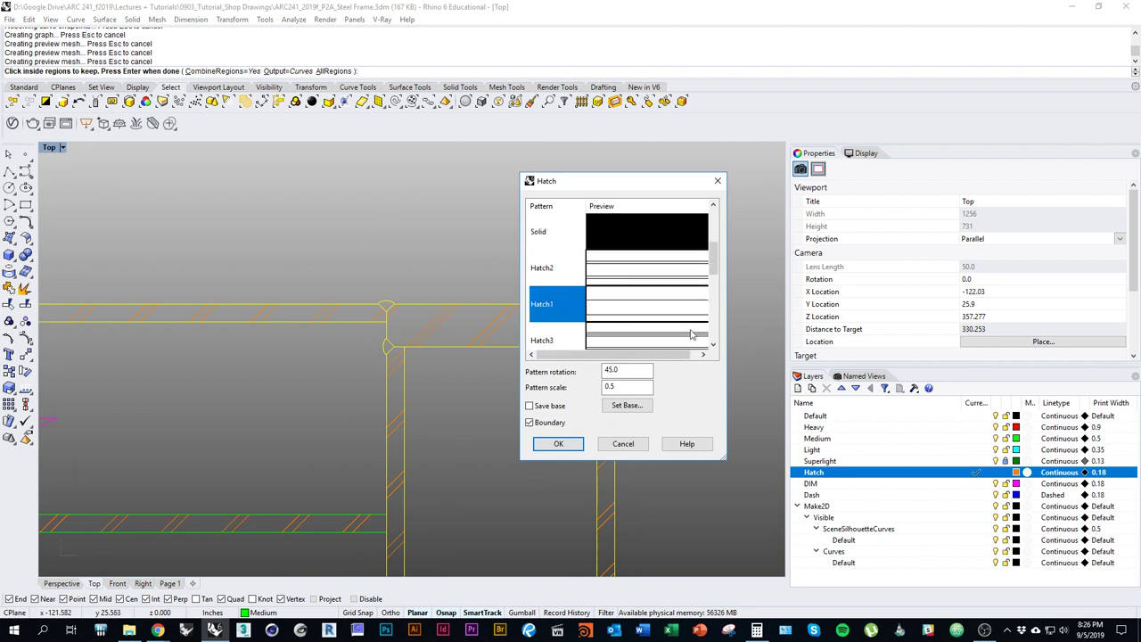
right_drag(396, 361, 351, 395)
scroll(351, 395, up, 6)
drag(622, 386, 498, 393)
text(.)
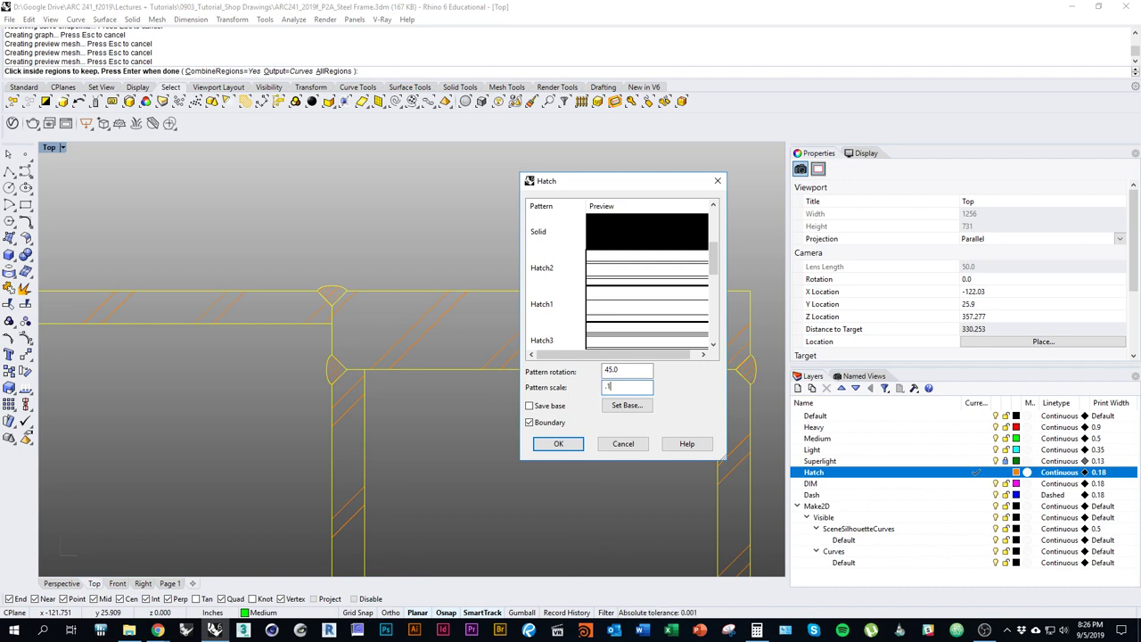
text(1)
click(558, 443)
scroll(473, 358, down, 7)
scroll(481, 441, down, 4)
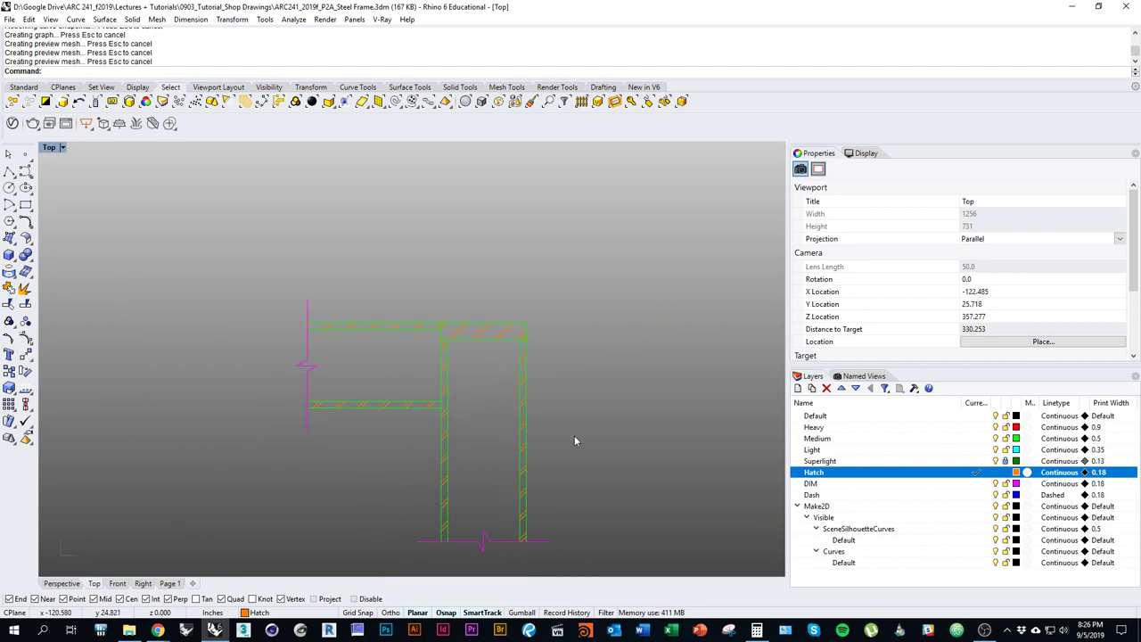
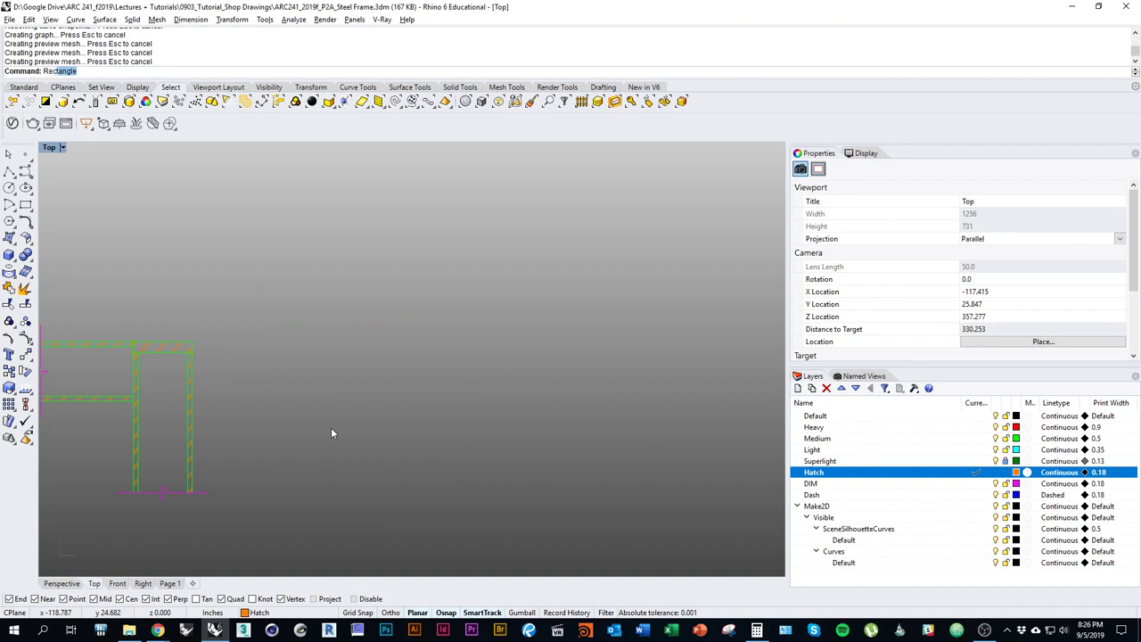
Make the Medium layer current and draw a 1 by 1 inch square in the empty area right of the connection detail.
key(Return)
click(977, 438)
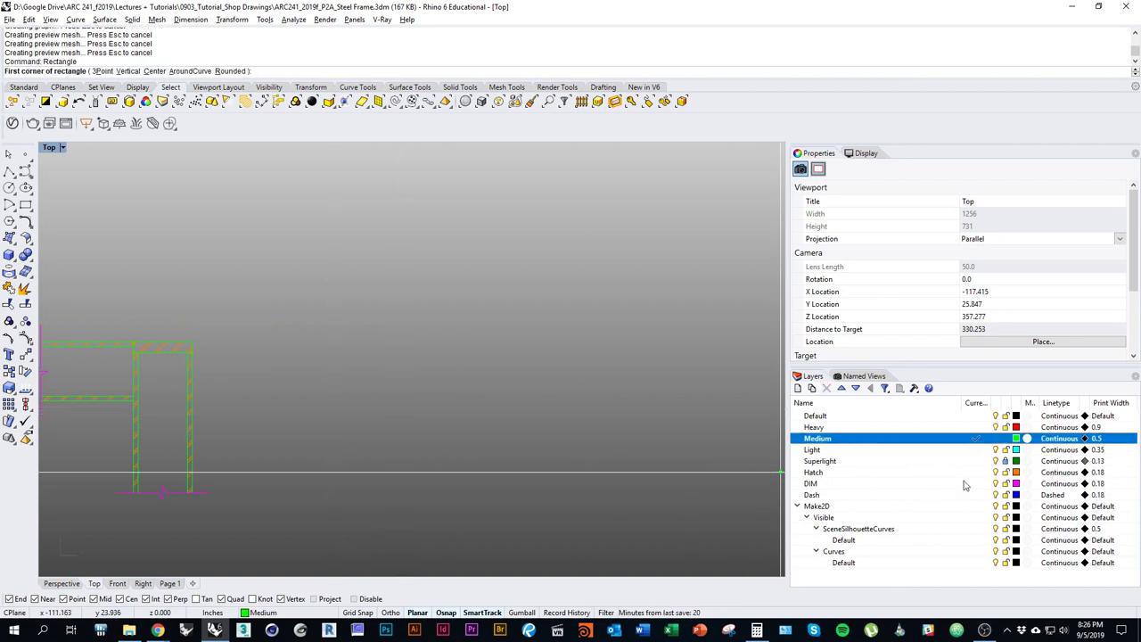
click(424, 347)
text(1)
key(Return)
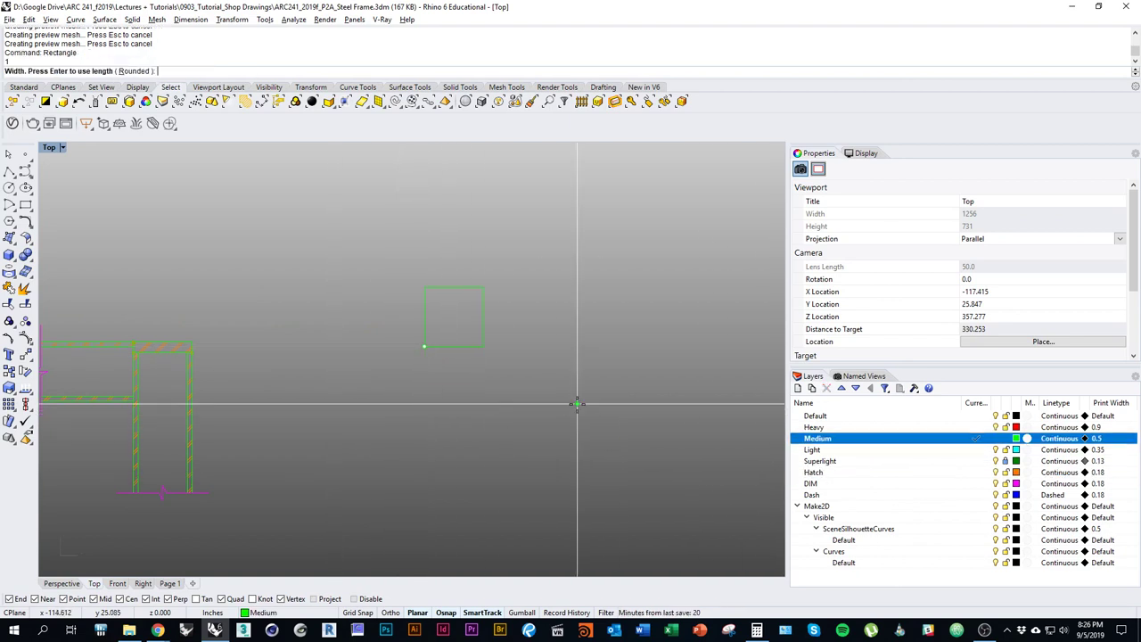
key(Return)
Move the square farther right and down, away from the connection detail.
click(469, 345)
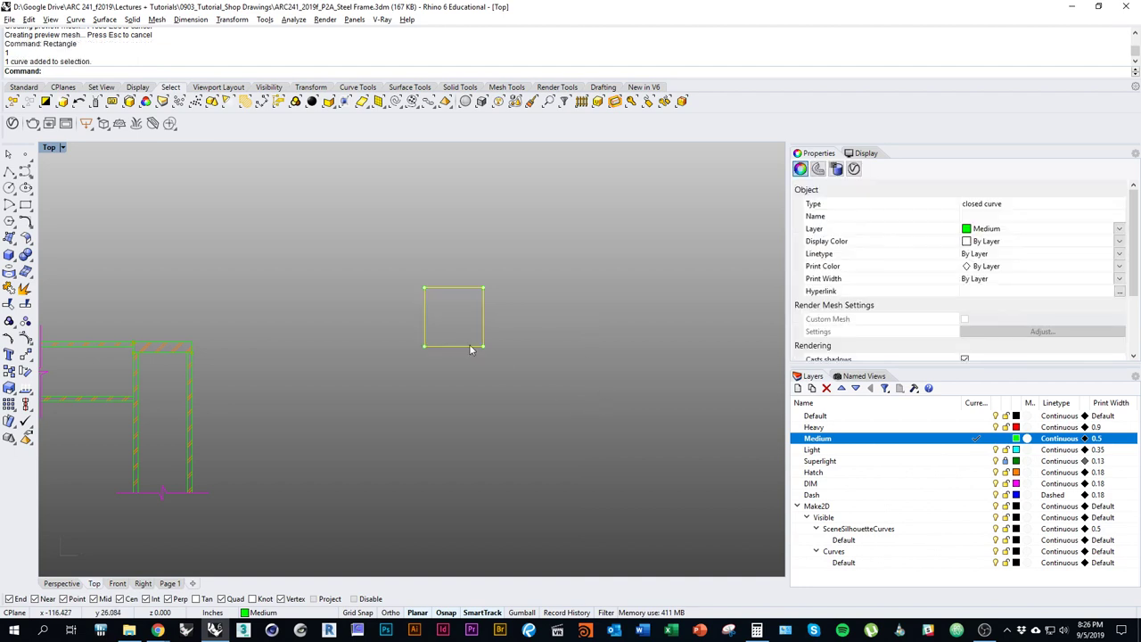
drag(468, 345, 581, 406)
click(588, 435)
scroll(492, 401, up, 4)
right_drag(588, 397, 535, 445)
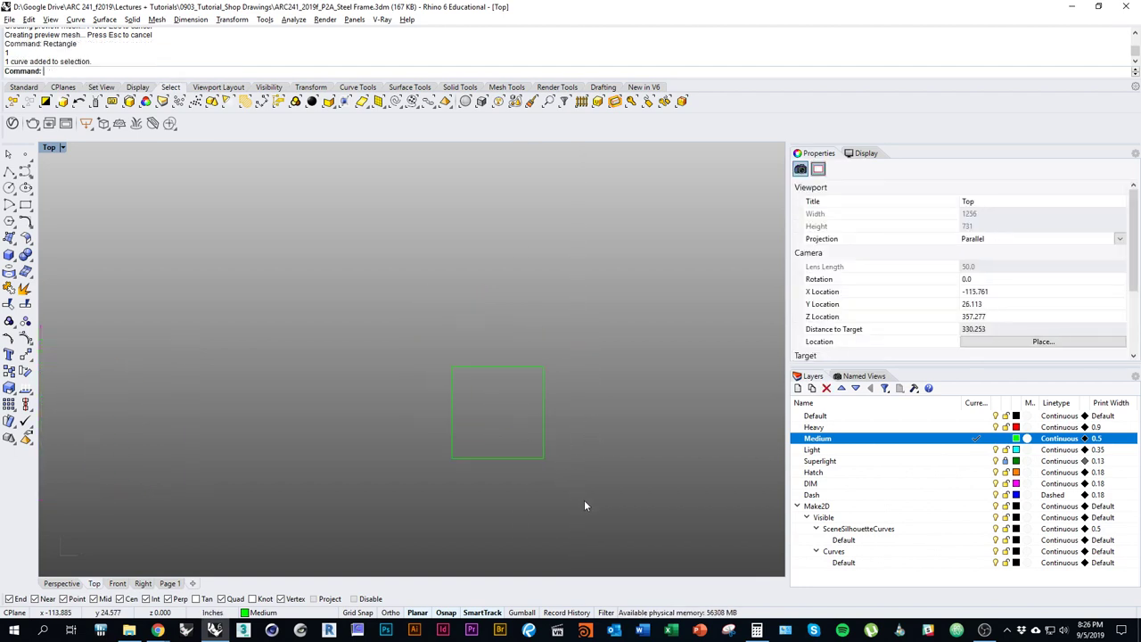
Offset the square inward by 5/64 inch to form the tube's wall thickness.
drag(584, 500, 502, 447)
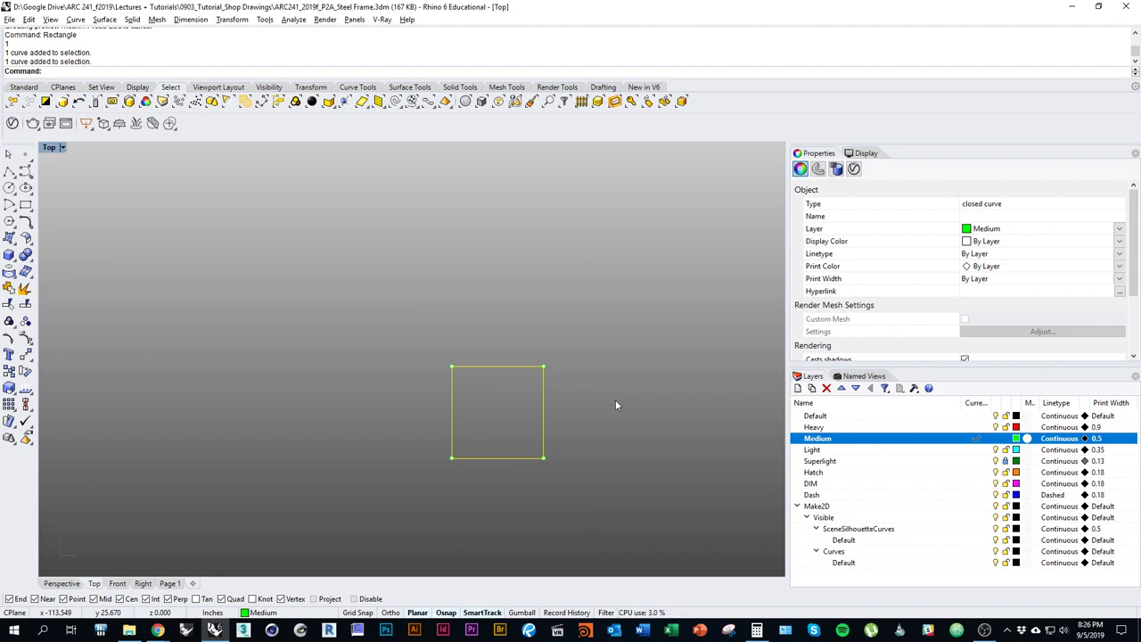
text(Offset)
key(Return)
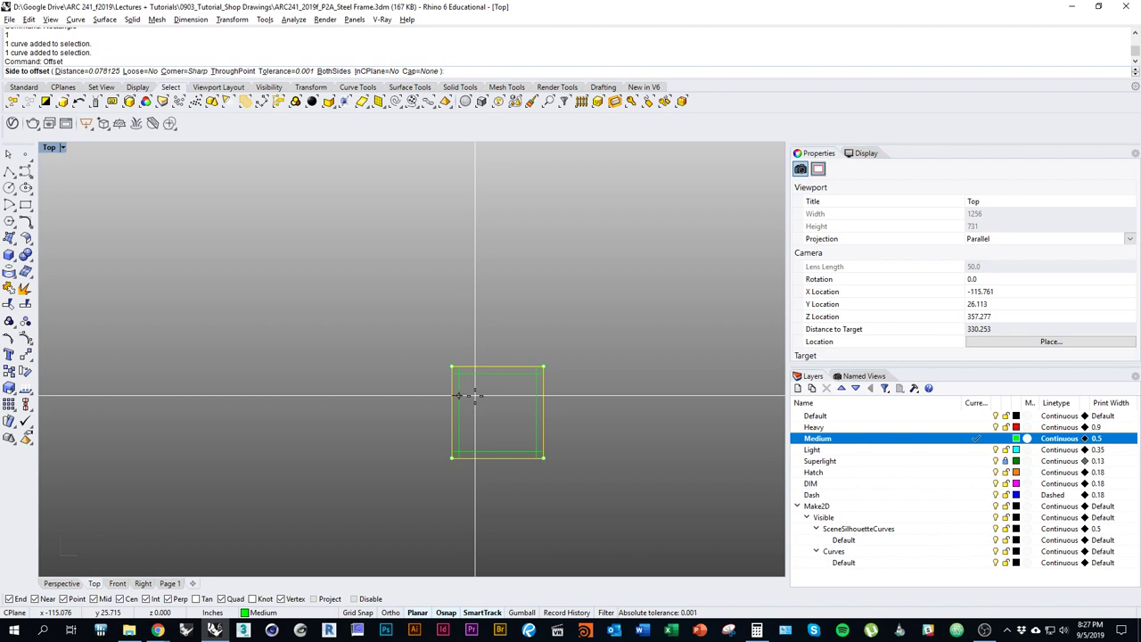
text(5/64)
key(Return)
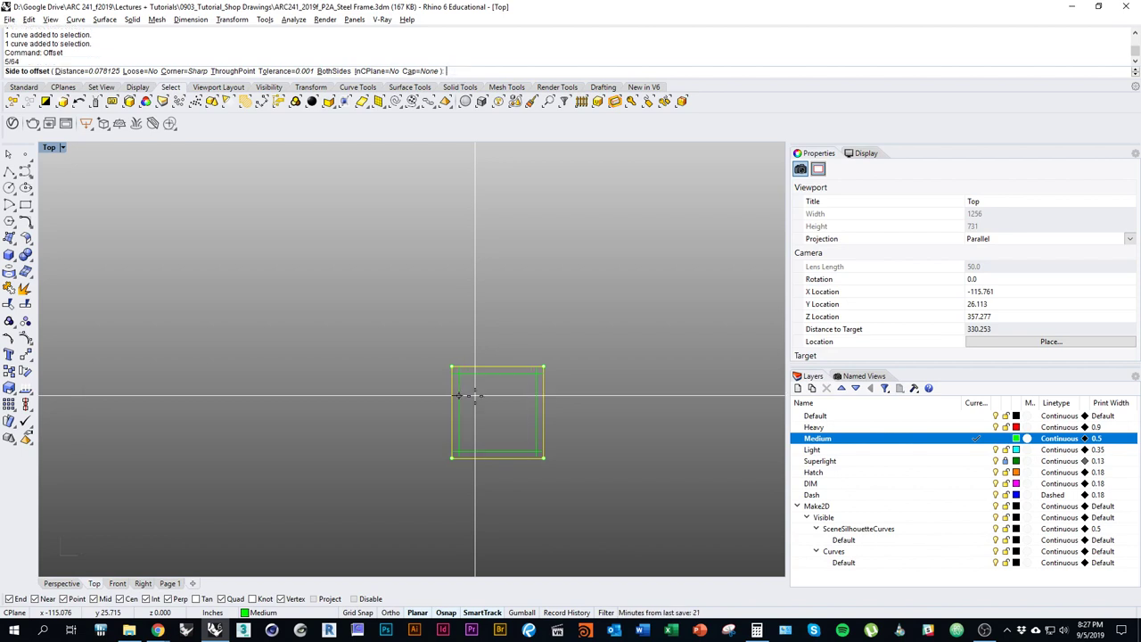
click(498, 396)
scroll(495, 406, up, 2)
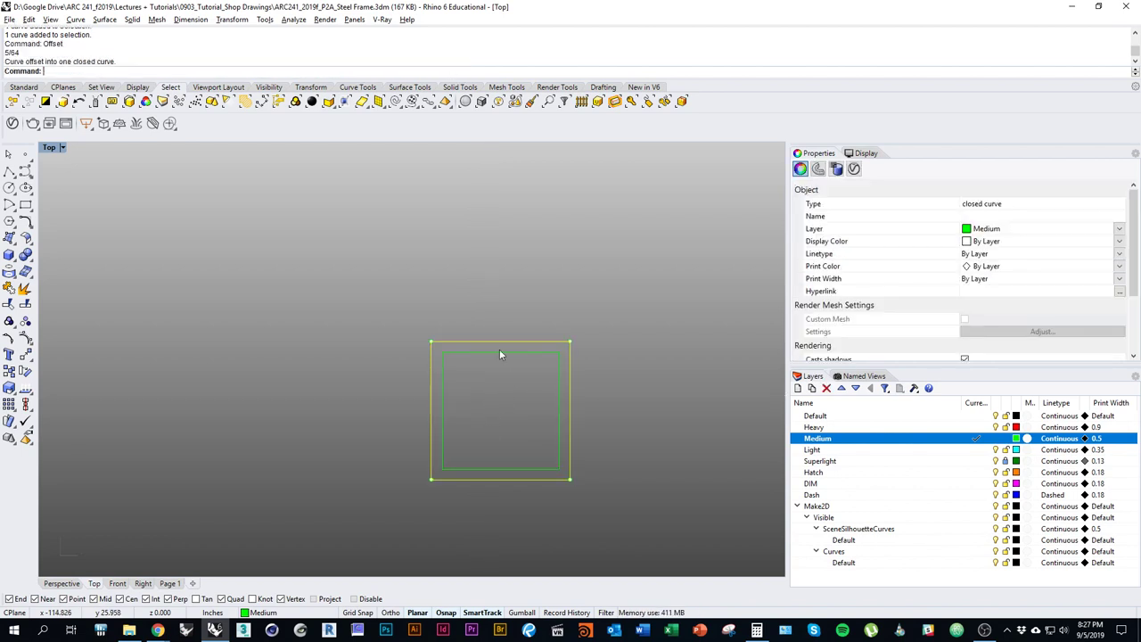
click(526, 427)
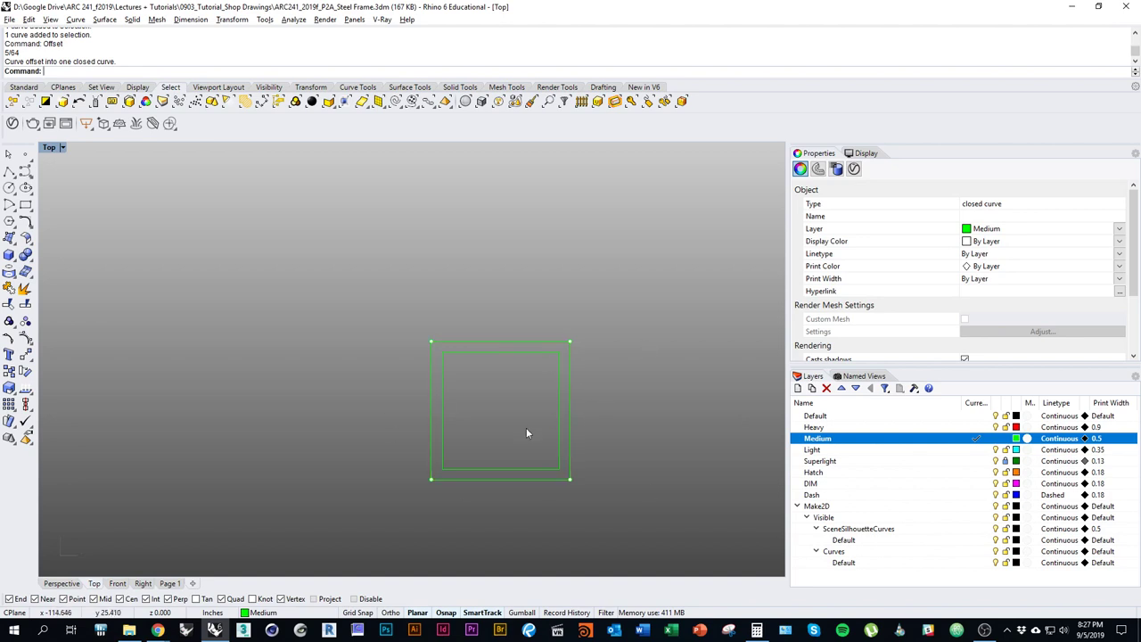
Try a 1/32 inch radius fillet on the outer square's upper-left corner and undo it.
text(Fillet)
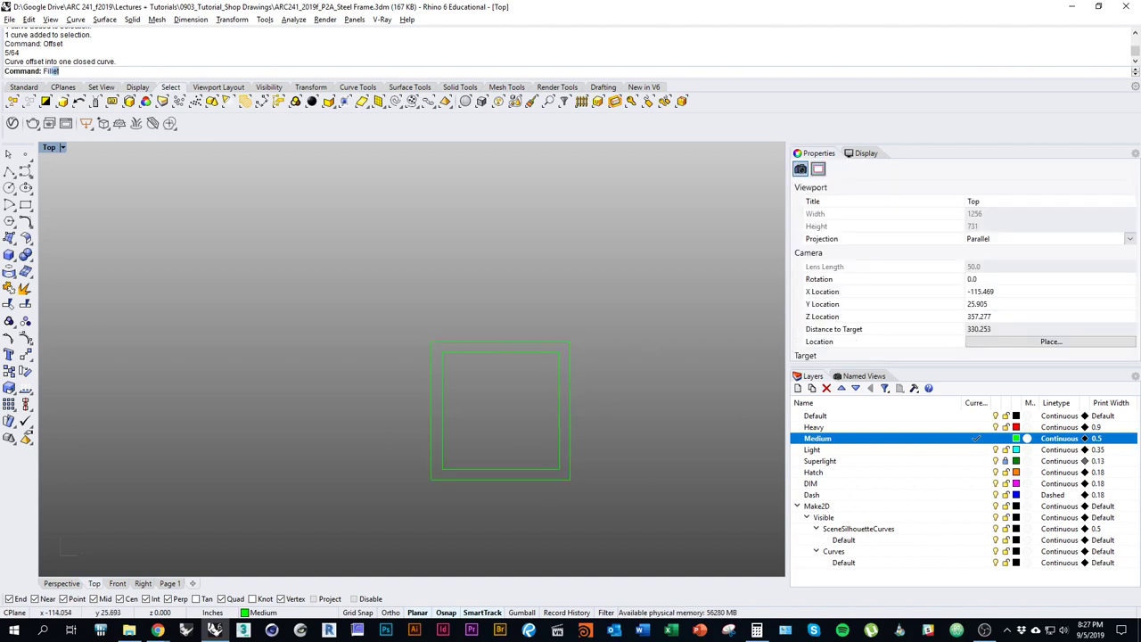
key(Return)
scroll(569, 361, up, 3)
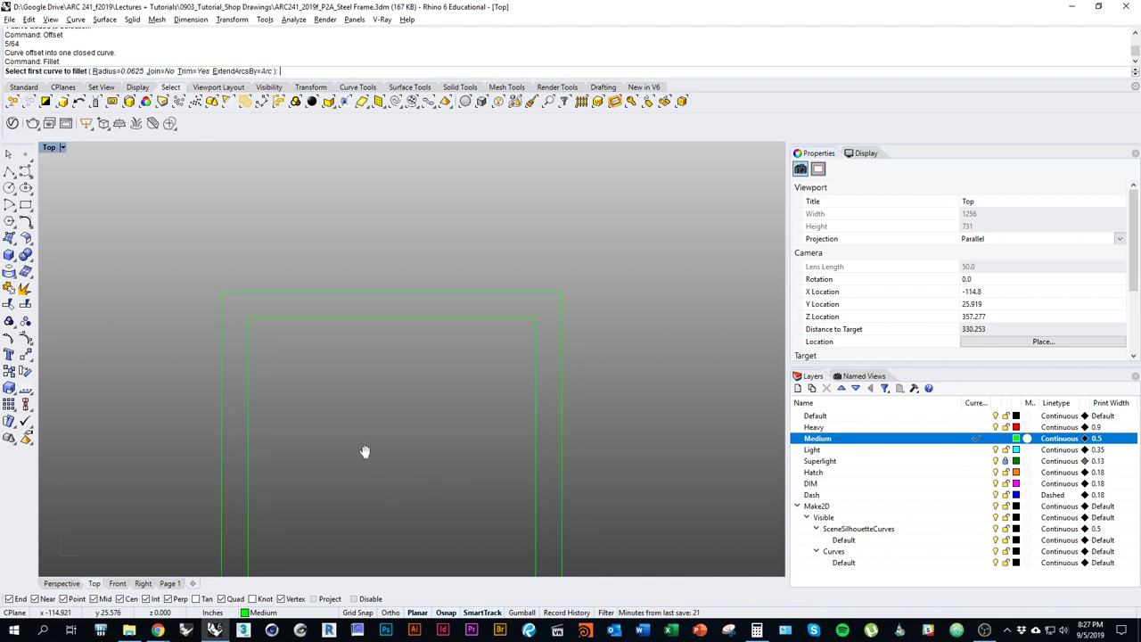
scroll(383, 464, down, 3)
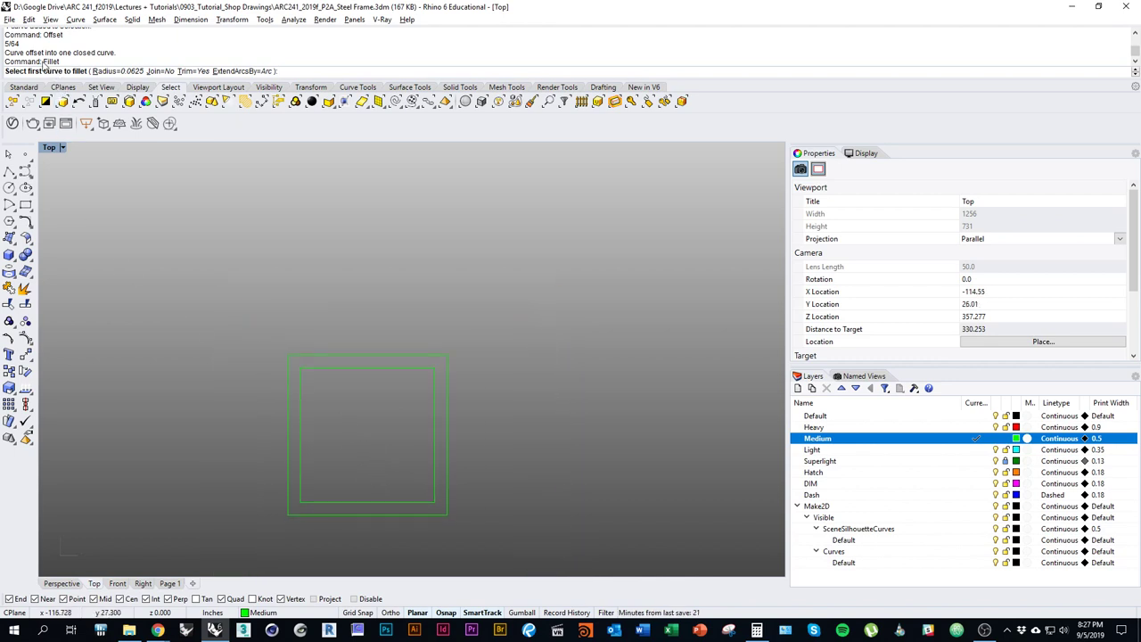
scroll(294, 348, up, 1)
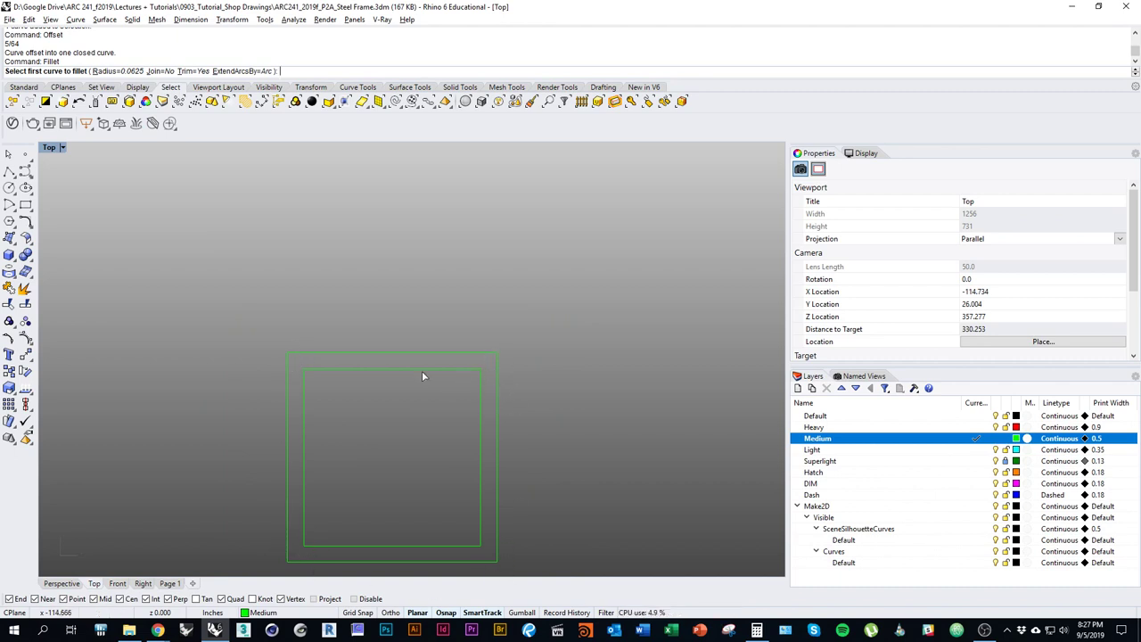
click(114, 73)
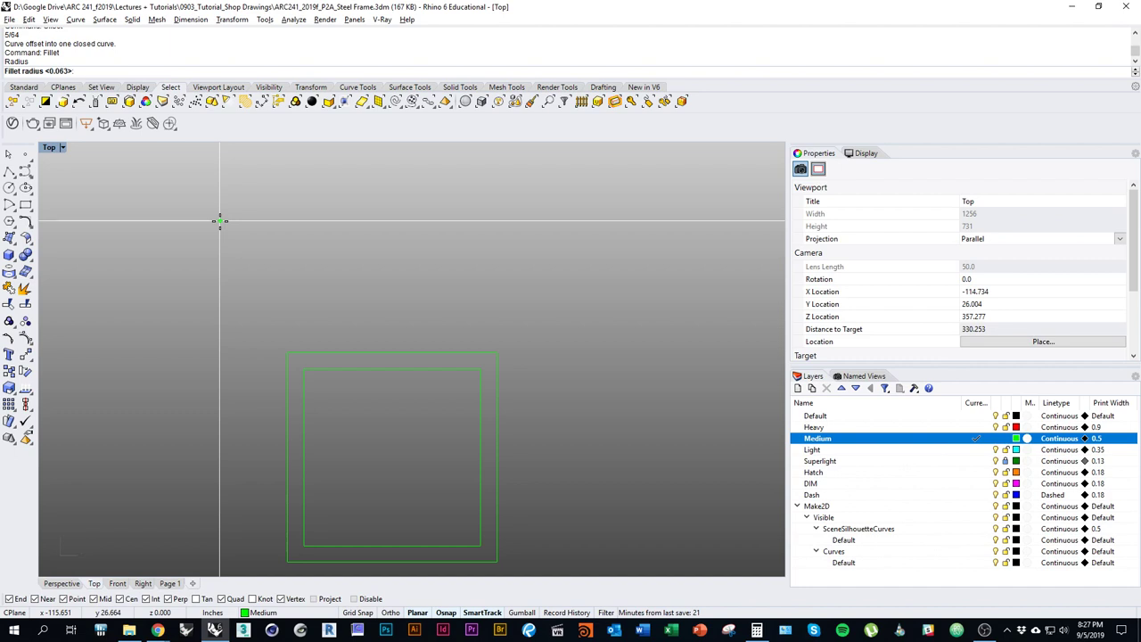
text(1/32)
key(Return)
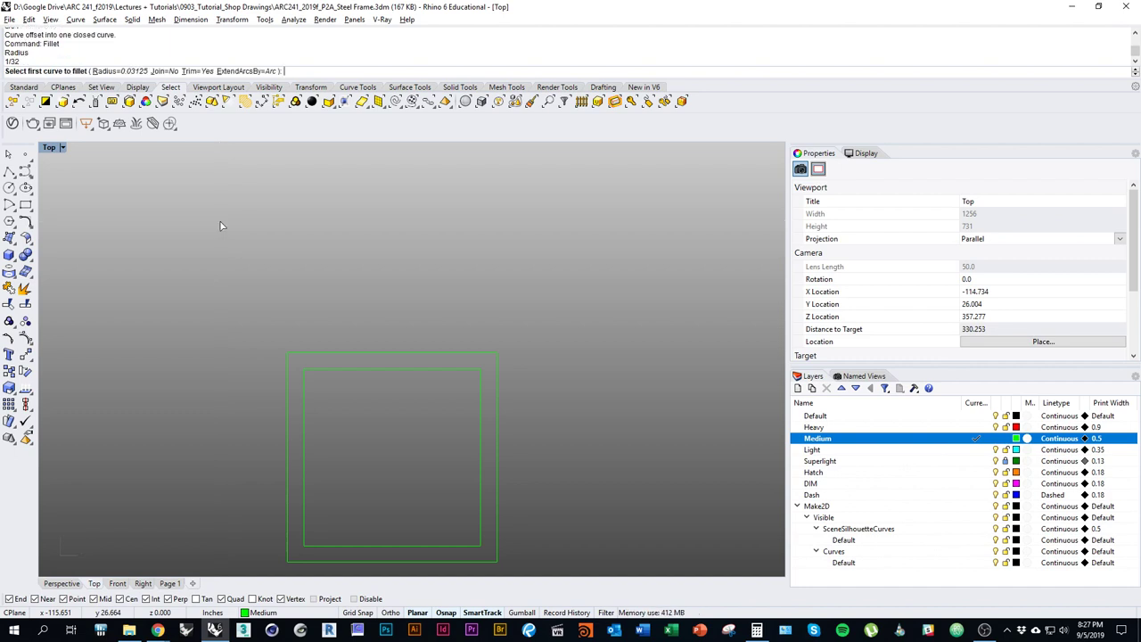
click(288, 378)
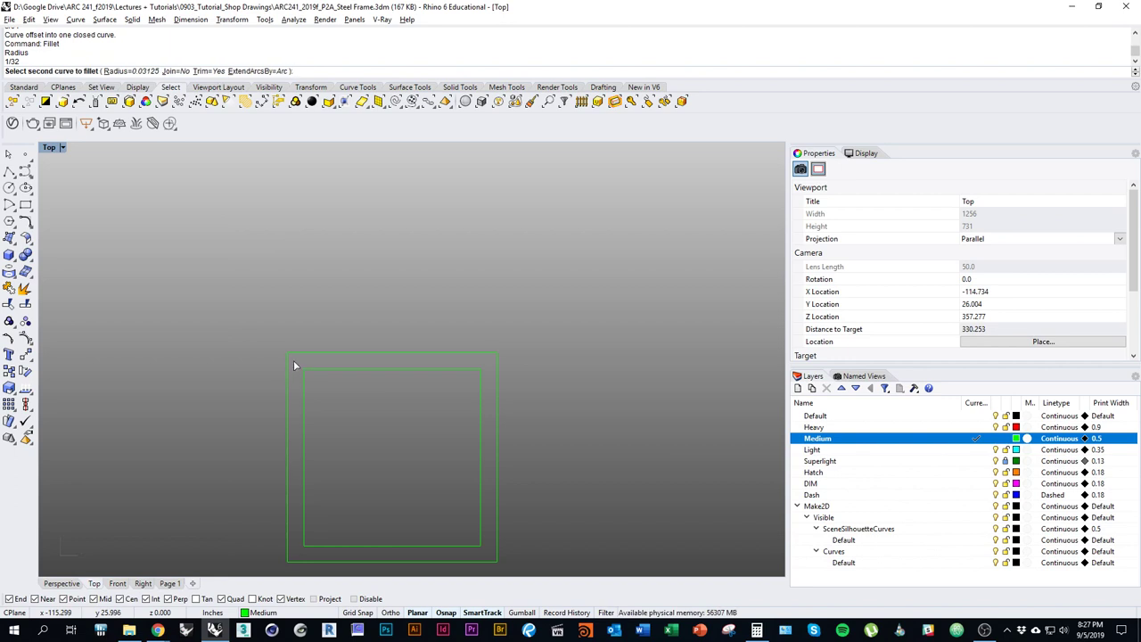
click(307, 355)
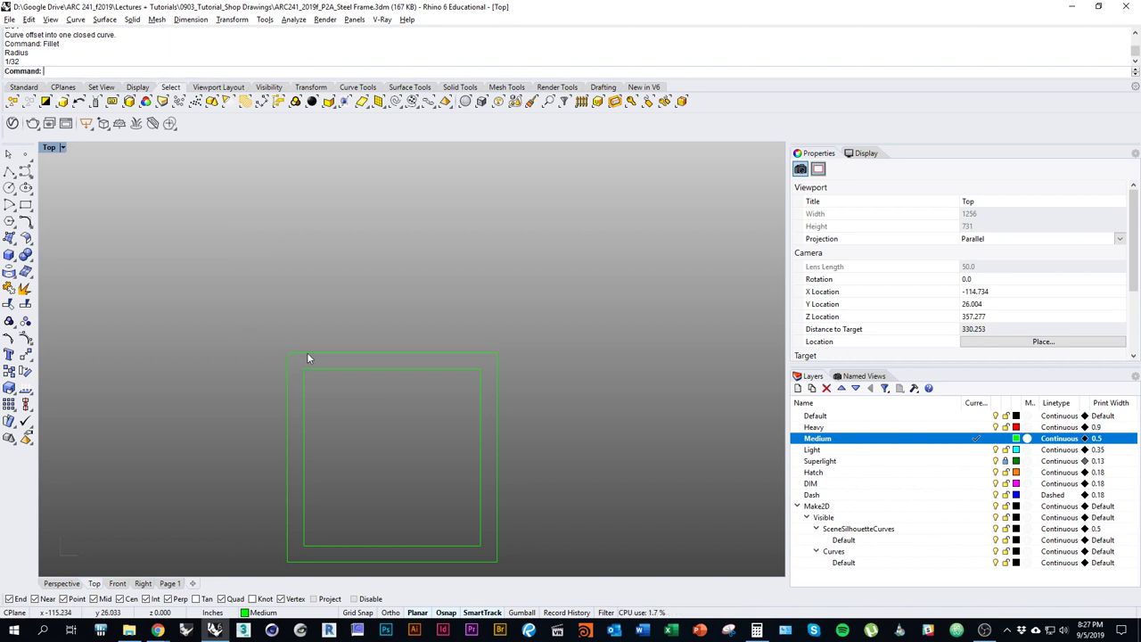
scroll(299, 373, up, 5)
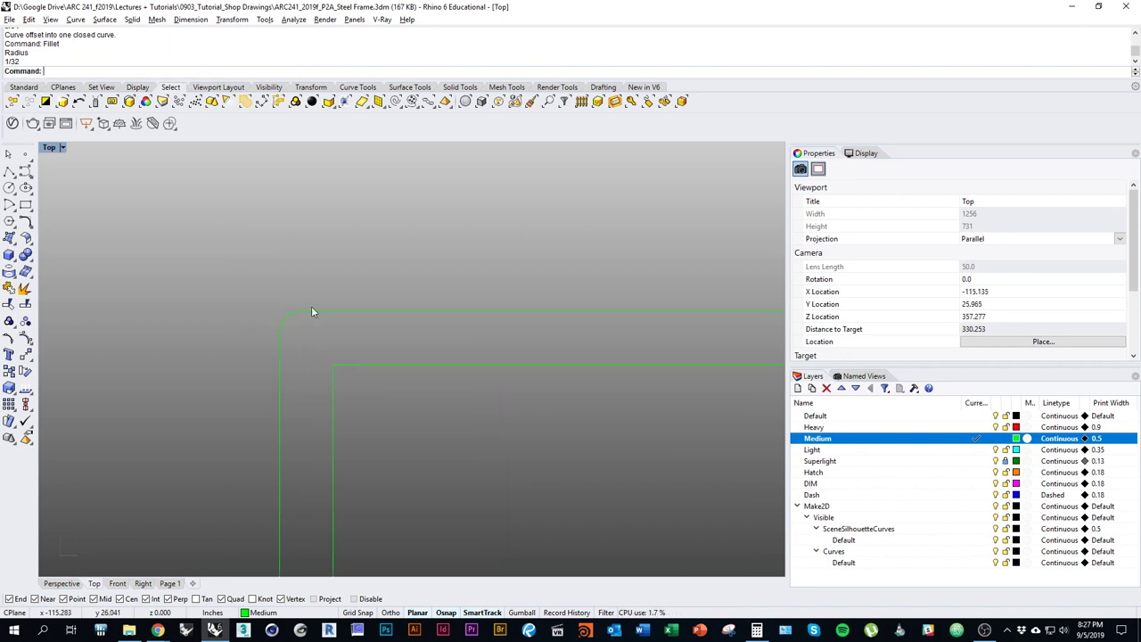
scroll(308, 375, down, 6)
key(ctrl+z)
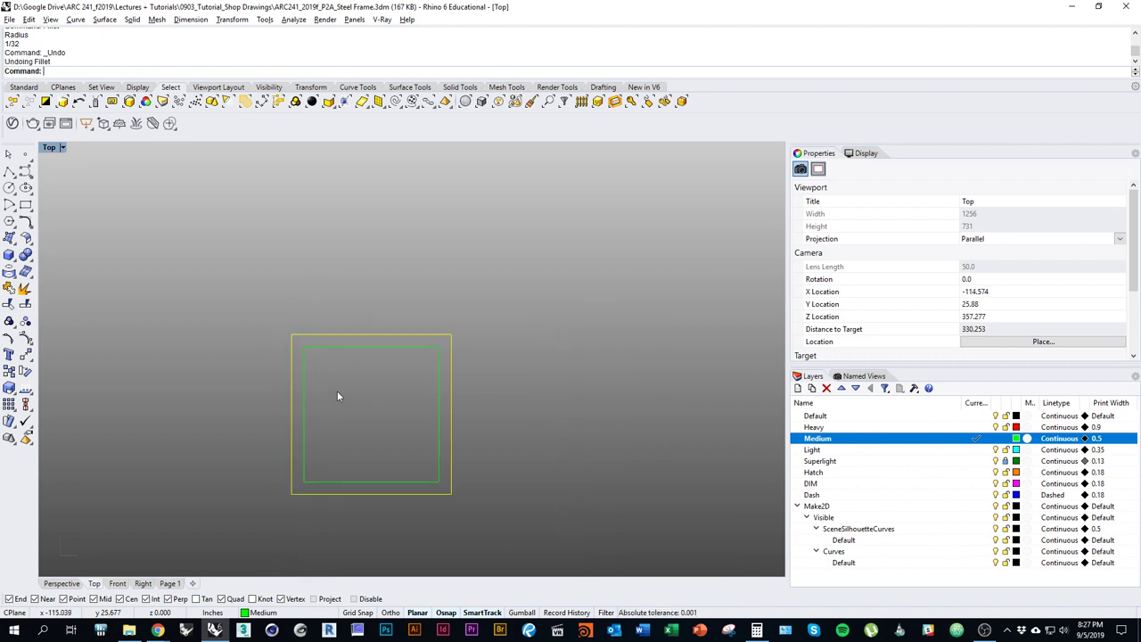
Fillet the outer square's upper-left corner with a 1/16 inch radius.
right_drag(335, 381, 370, 386)
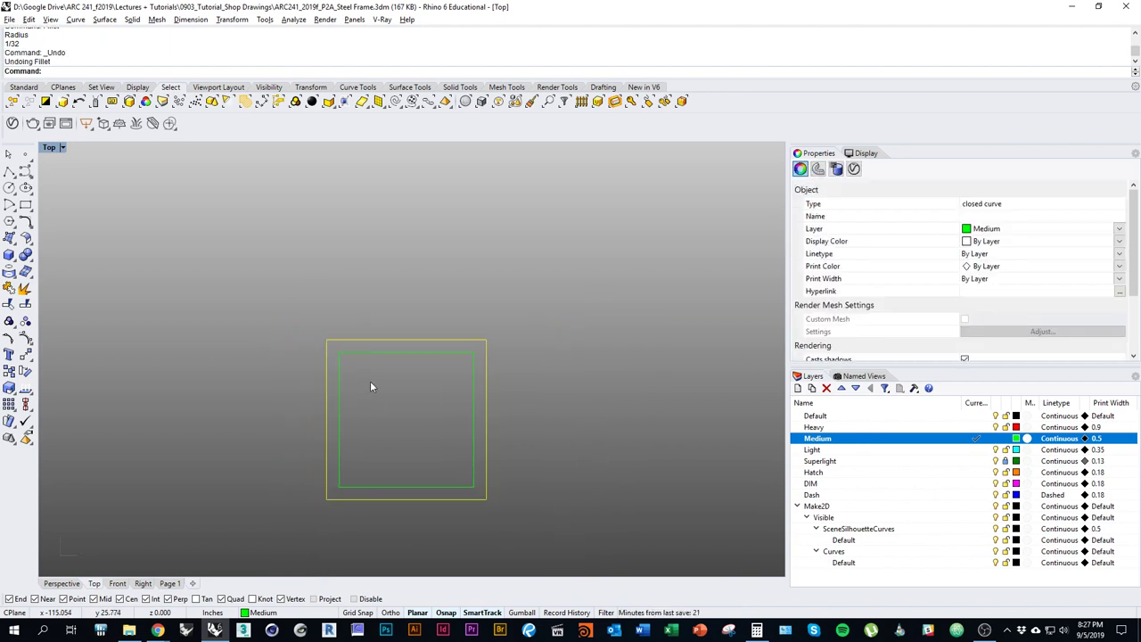
key(Up)
key(Return)
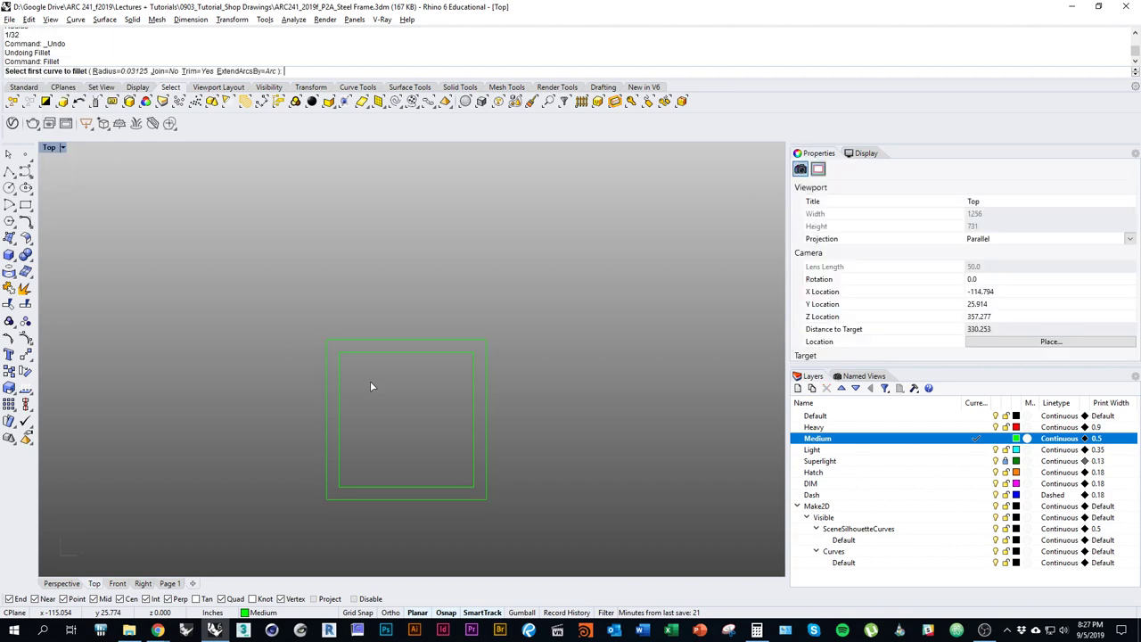
text(1/16)
key(Return)
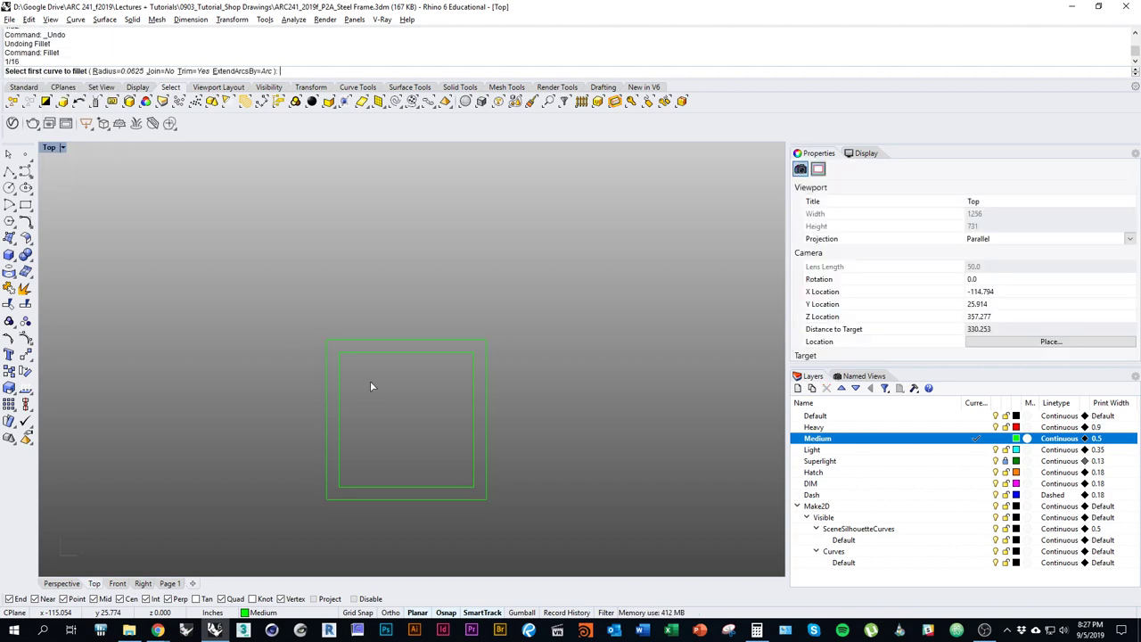
scroll(329, 352, up, 2)
key(Escape)
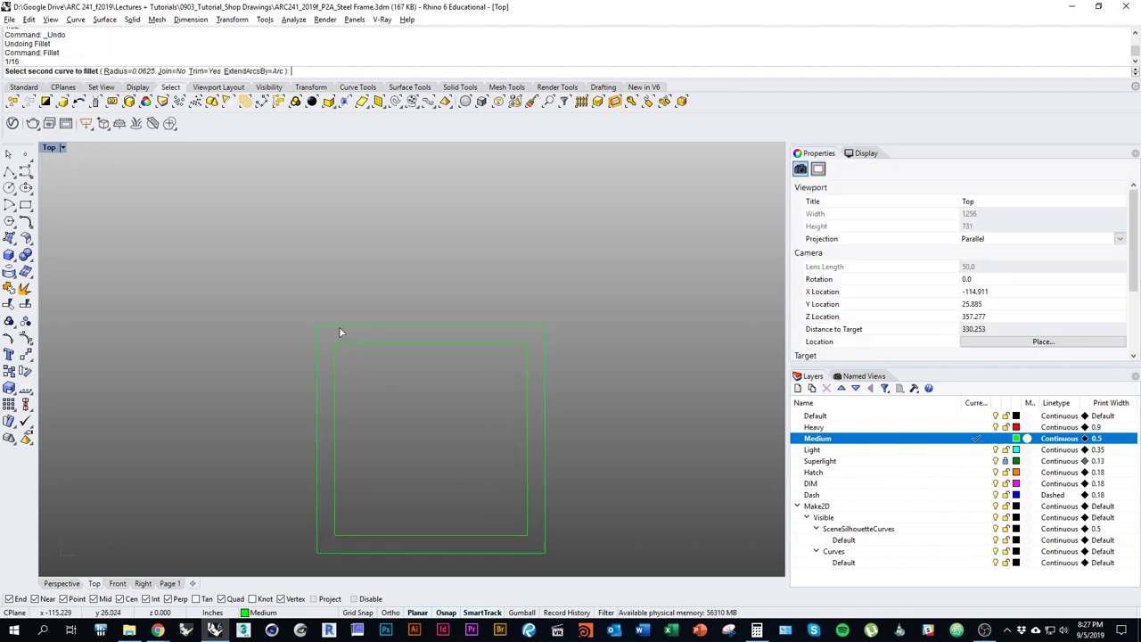
right_drag(430, 408, 351, 363)
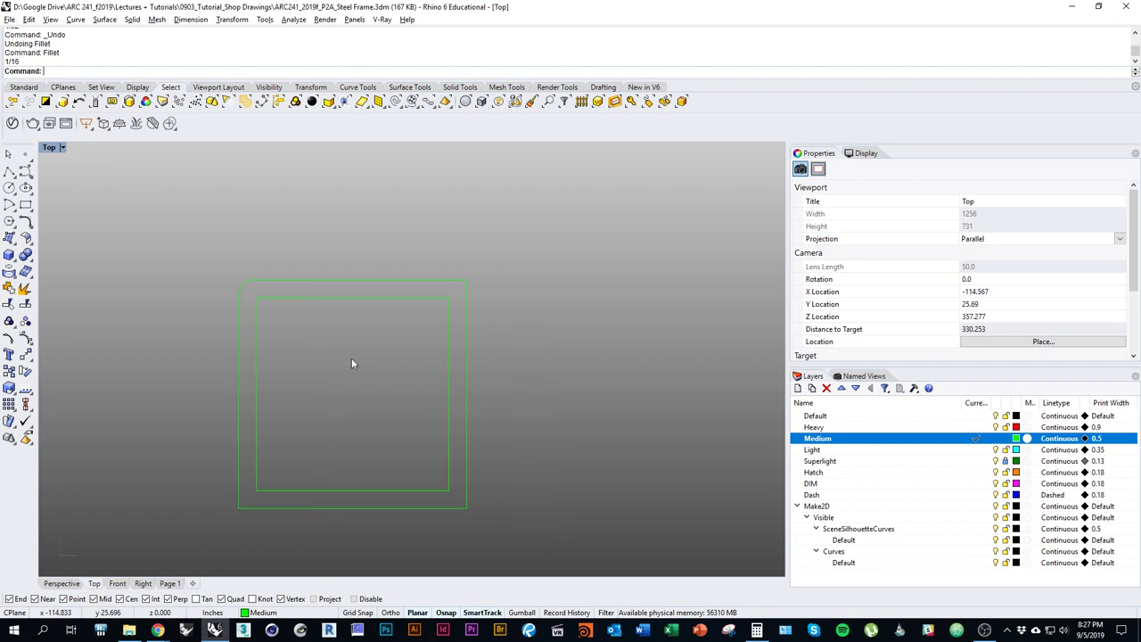
Fillet the outer square's upper-right corner with the same 1/16 inch radius.
click(450, 283)
click(492, 348)
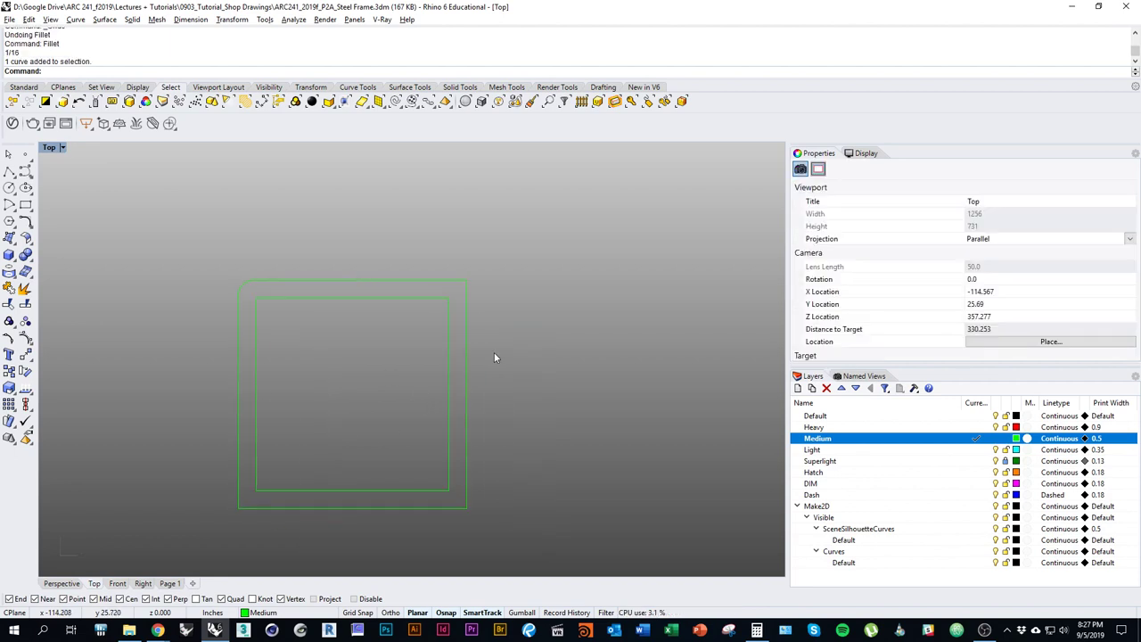
key(space)
click(466, 294)
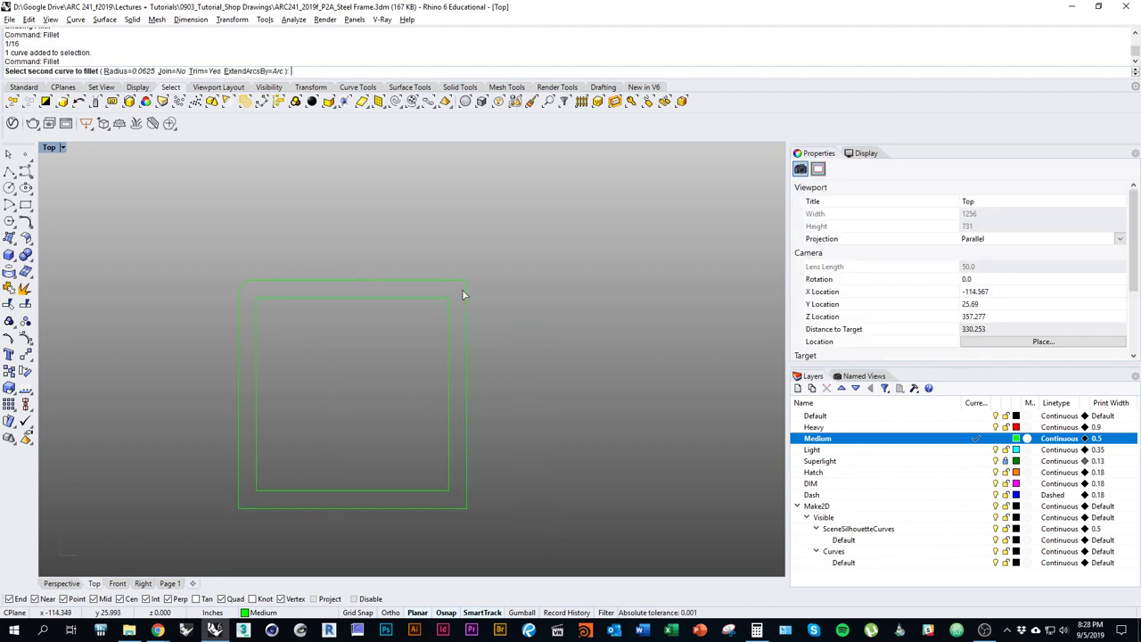
click(456, 280)
Fillet both lower corners of the outer square with the same 1/16 inch radius.
right_drag(489, 471, 515, 420)
key(space)
click(495, 447)
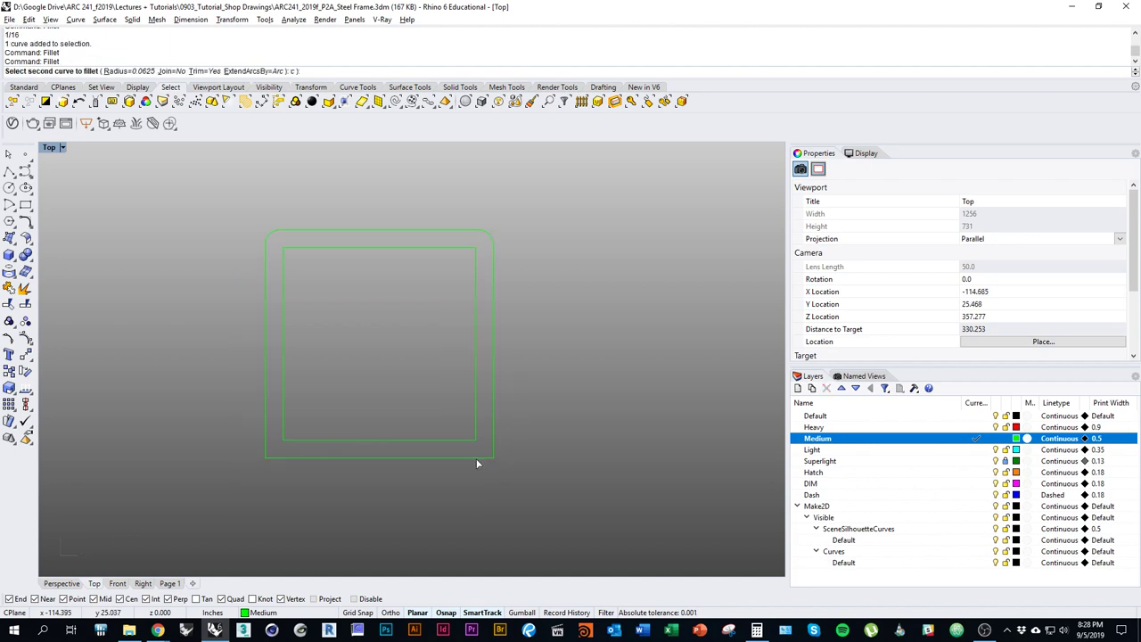
click(476, 458)
key(space)
click(275, 463)
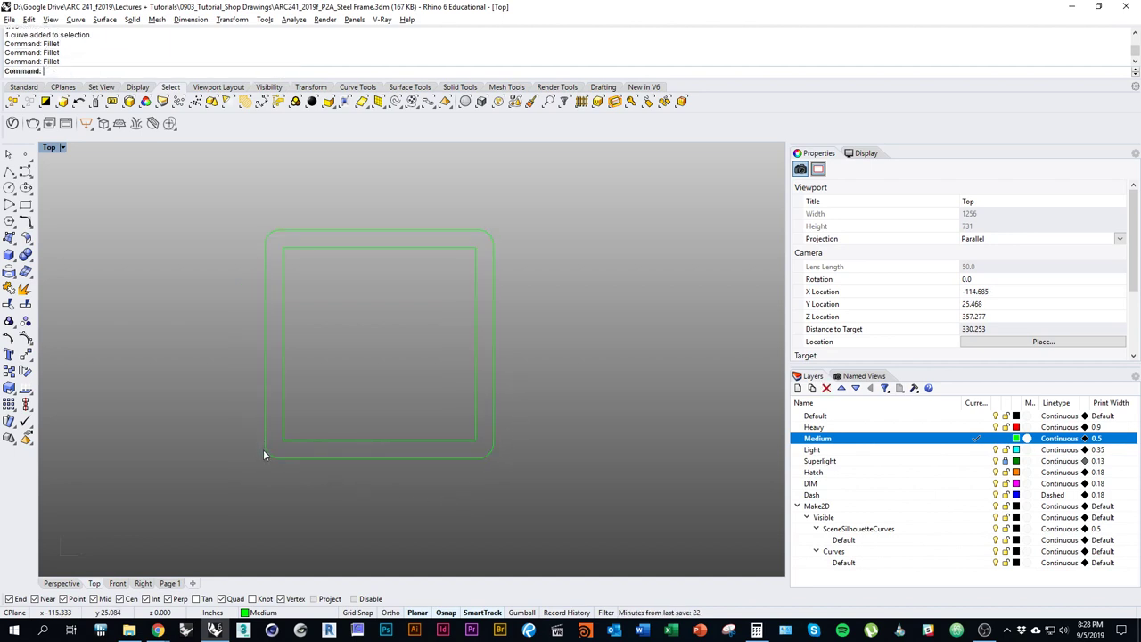
scroll(423, 501, down, 5)
key(Escape)
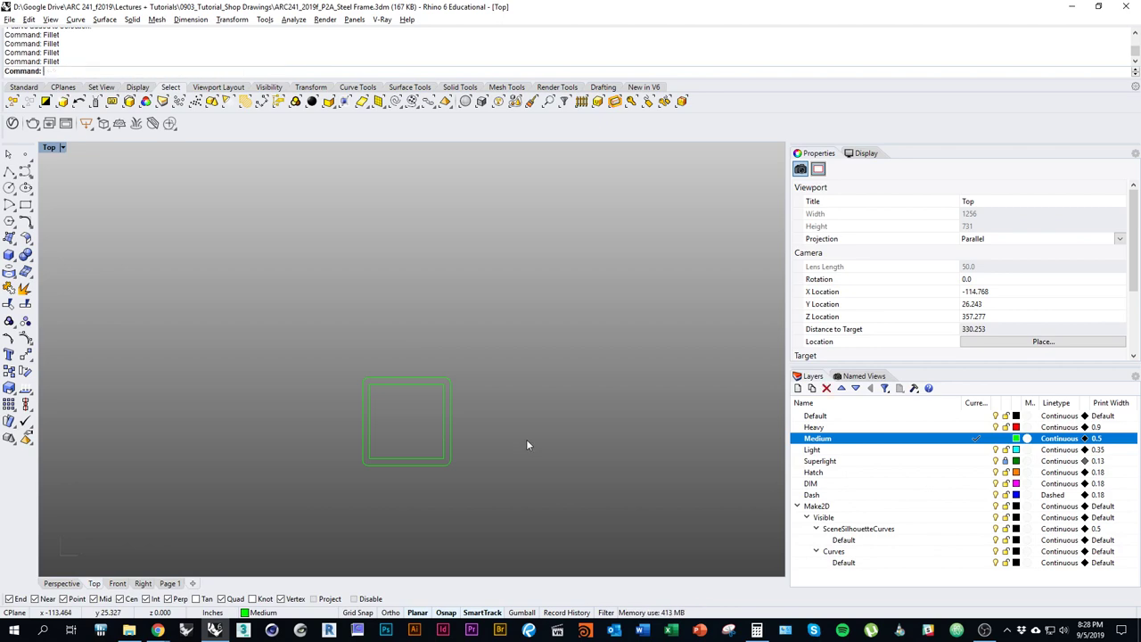
Check the steel frame to wood seat detail in the Project 2 assignment in Chrome, and open mcmaster.com in a new tab.
key(alt+Tab)
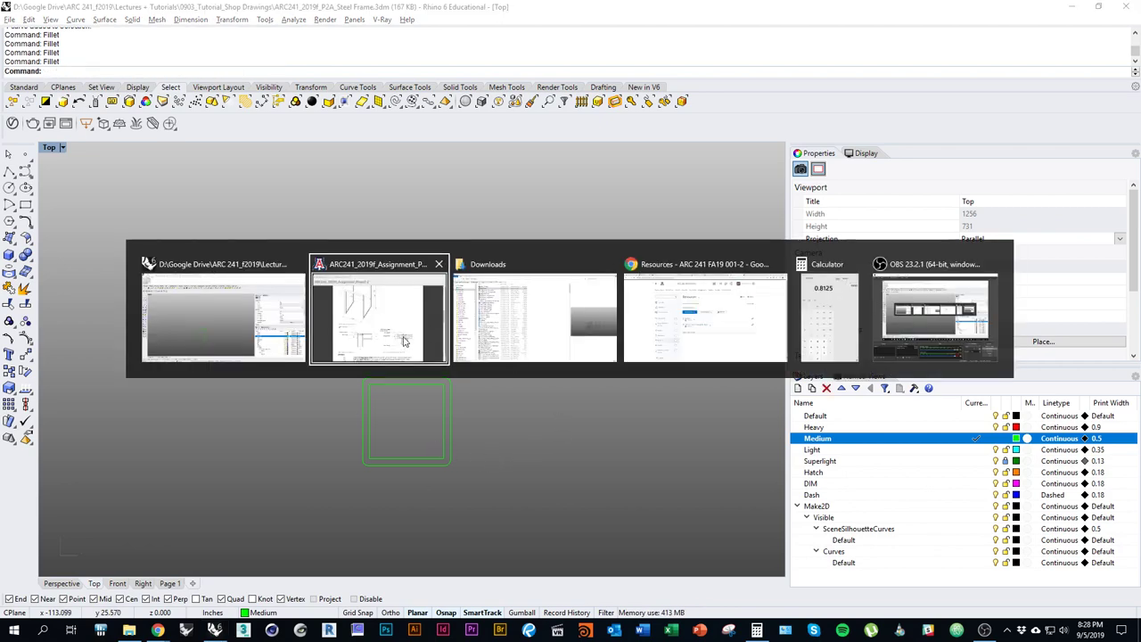
scroll(641, 447, down, 1)
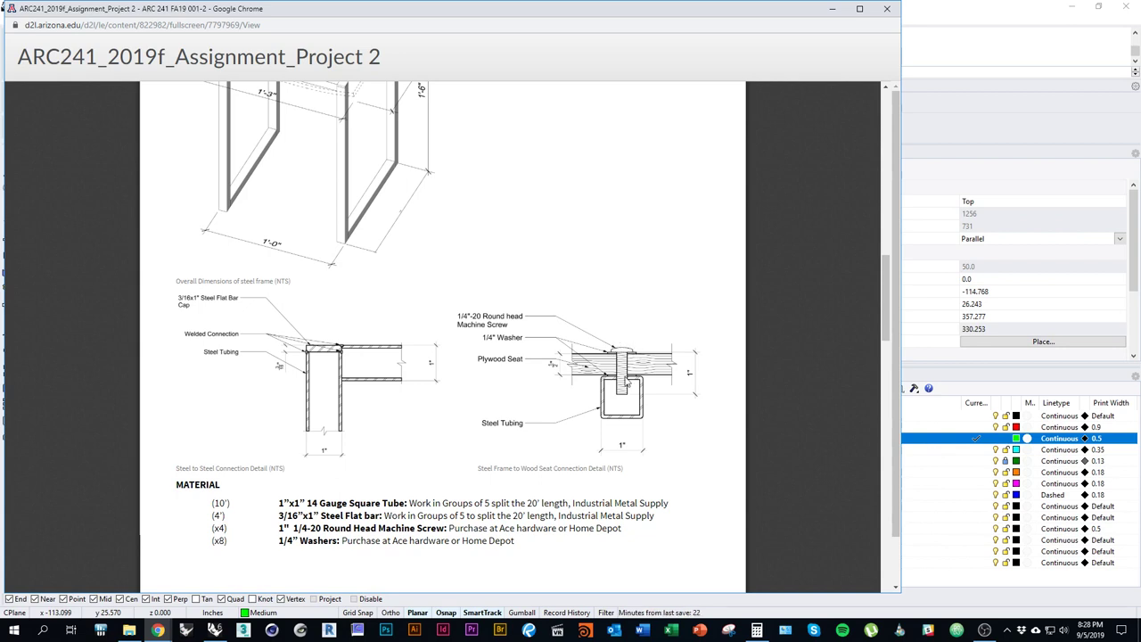
mouse_move(157, 629)
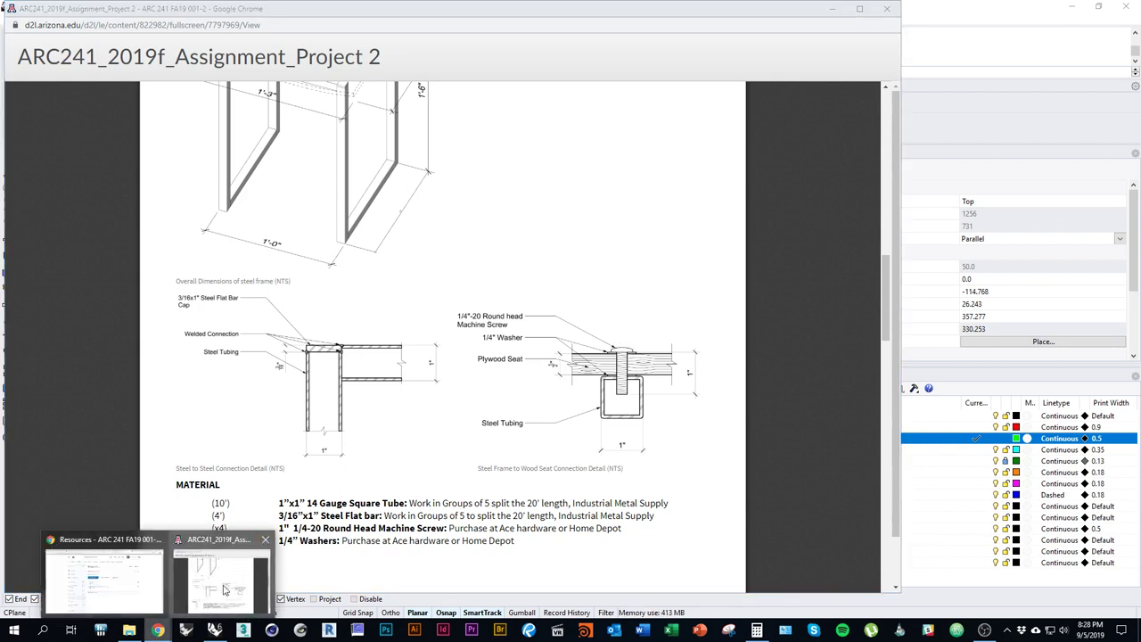
click(105, 579)
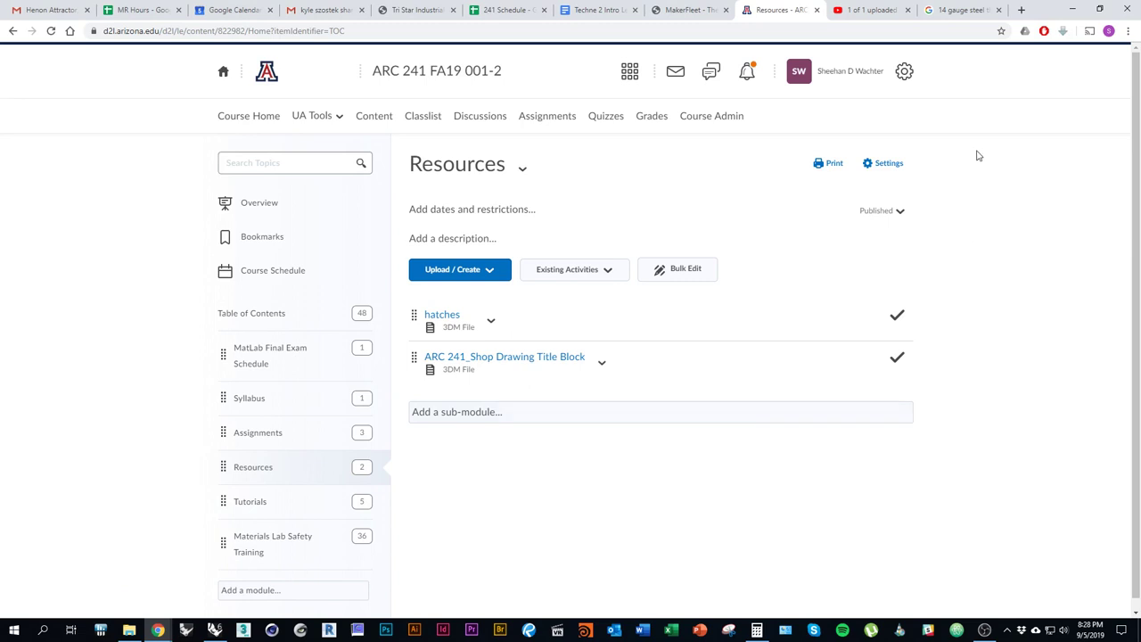
click(1022, 10)
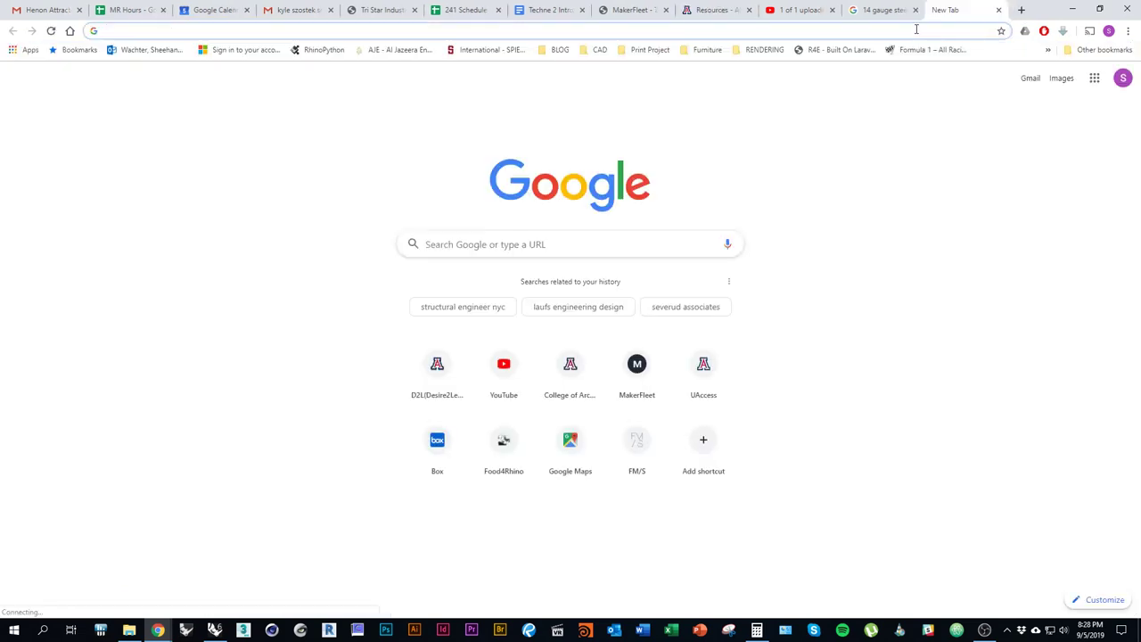
text(mcmaster.com)
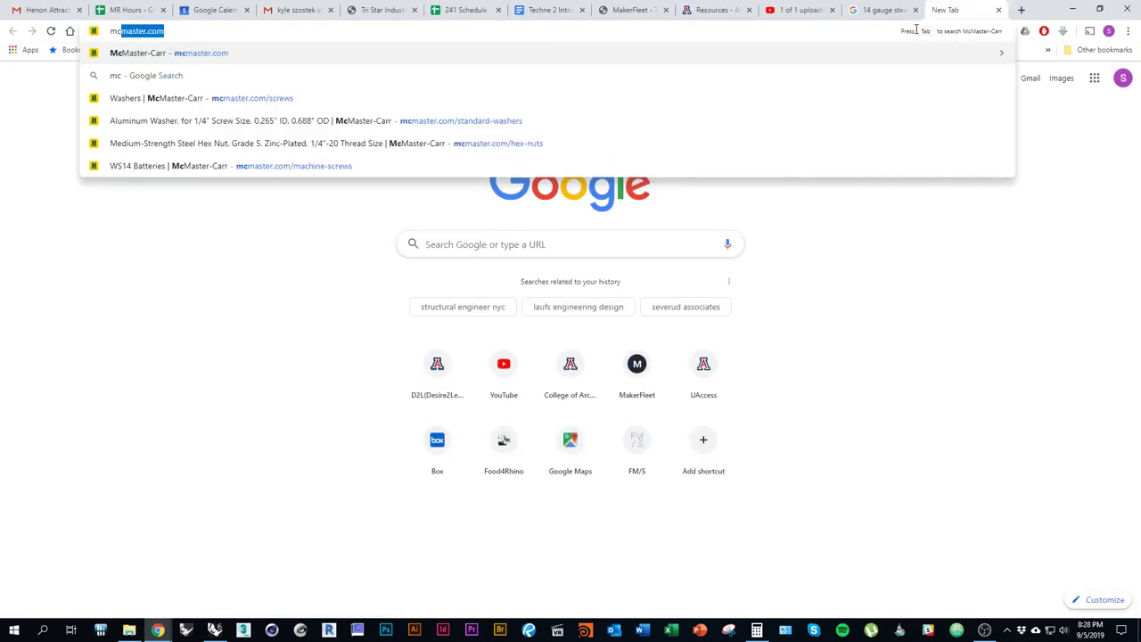
key(Return)
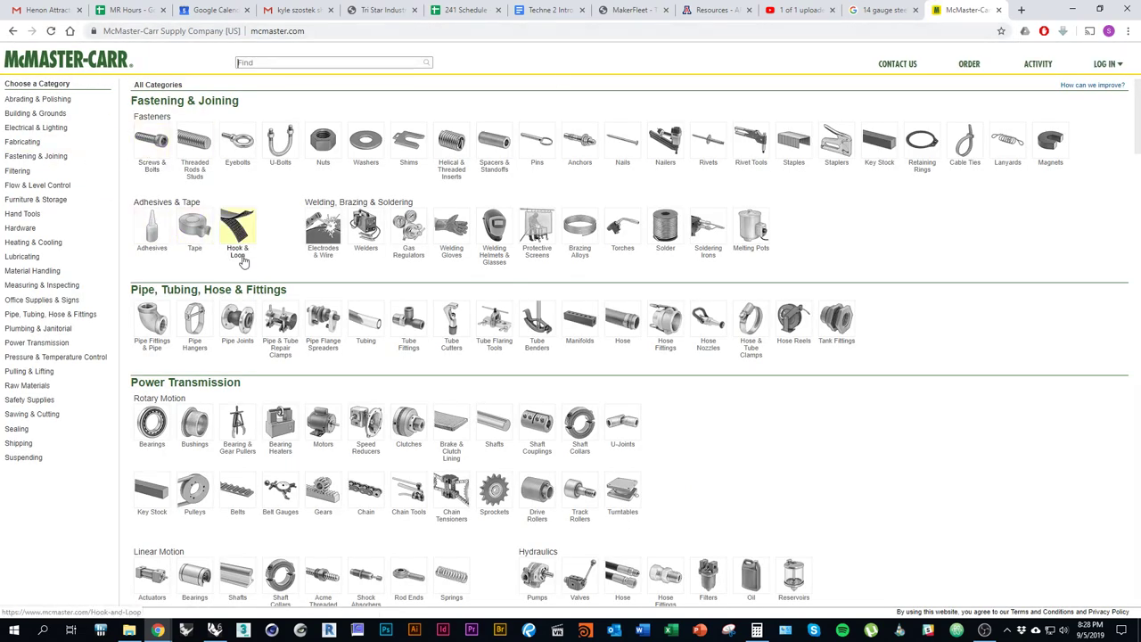
Browse the McMaster-Carr catalog's Screws & Bolts category down to the Phillips Rounded Head Screws.
scroll(294, 335, down, 4)
scroll(321, 349, down, 3)
scroll(321, 349, up, 2)
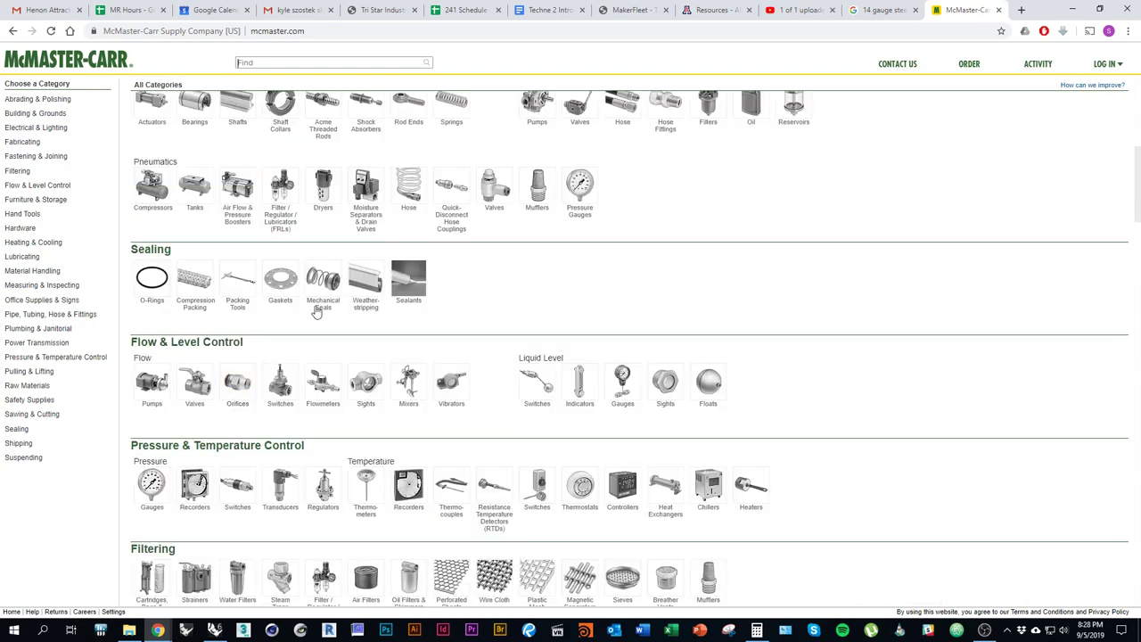
scroll(578, 384, down, 3)
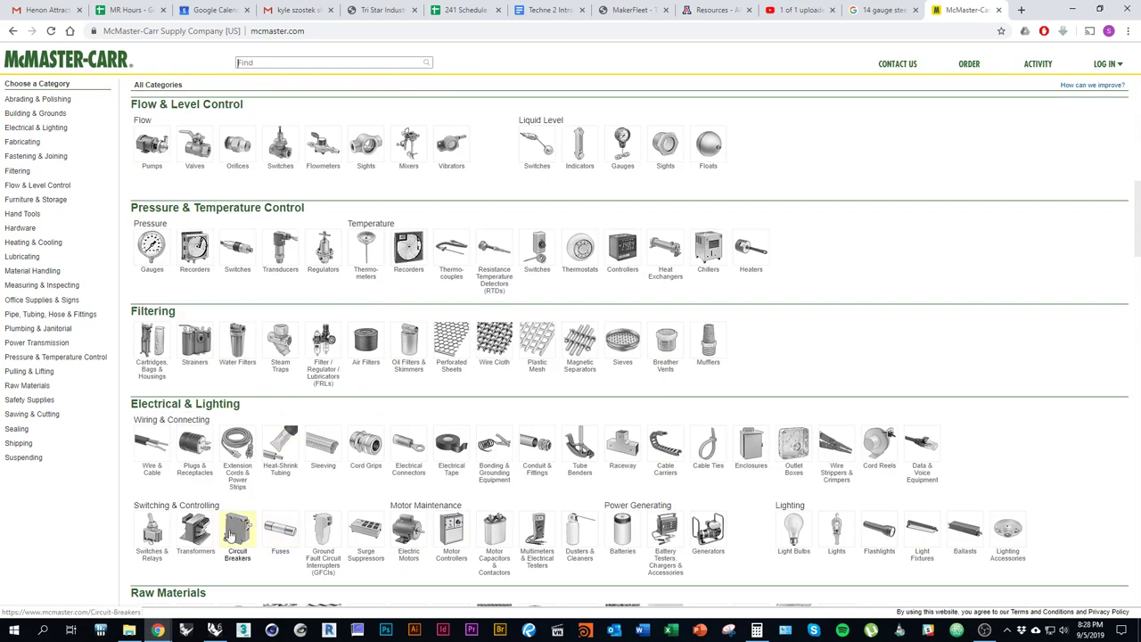
scroll(534, 428, up, 6)
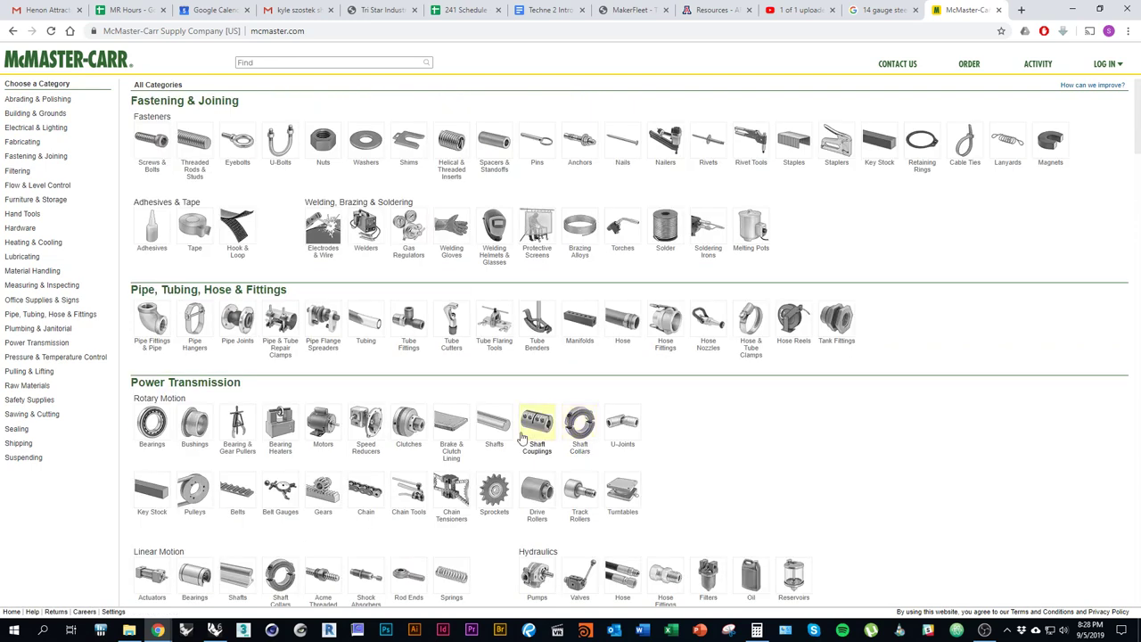
click(152, 156)
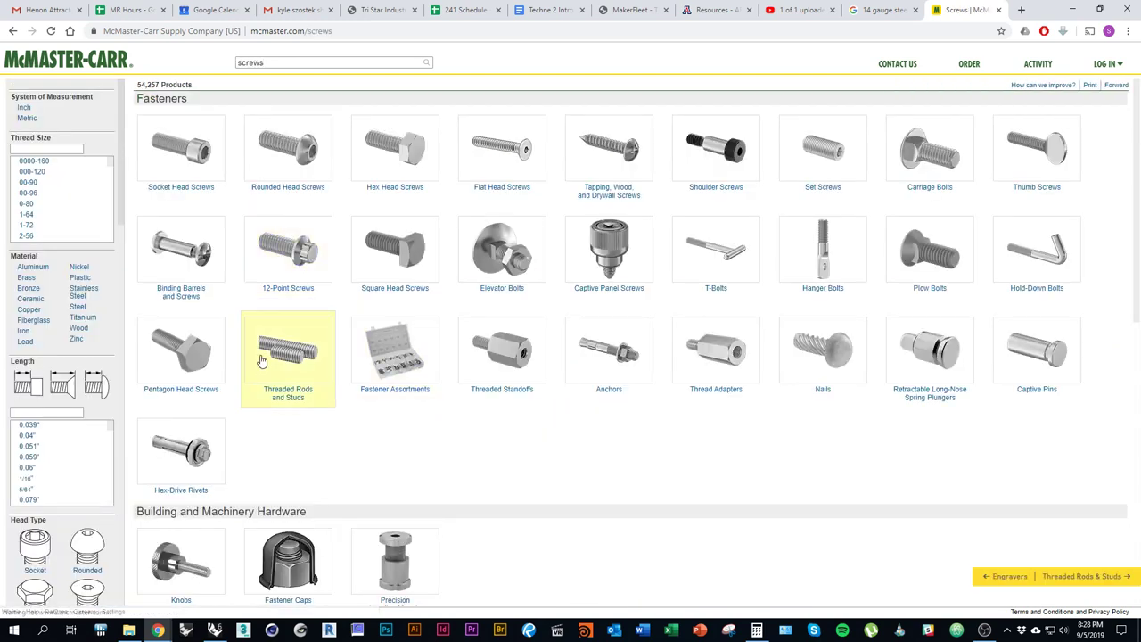
key(alt+Left)
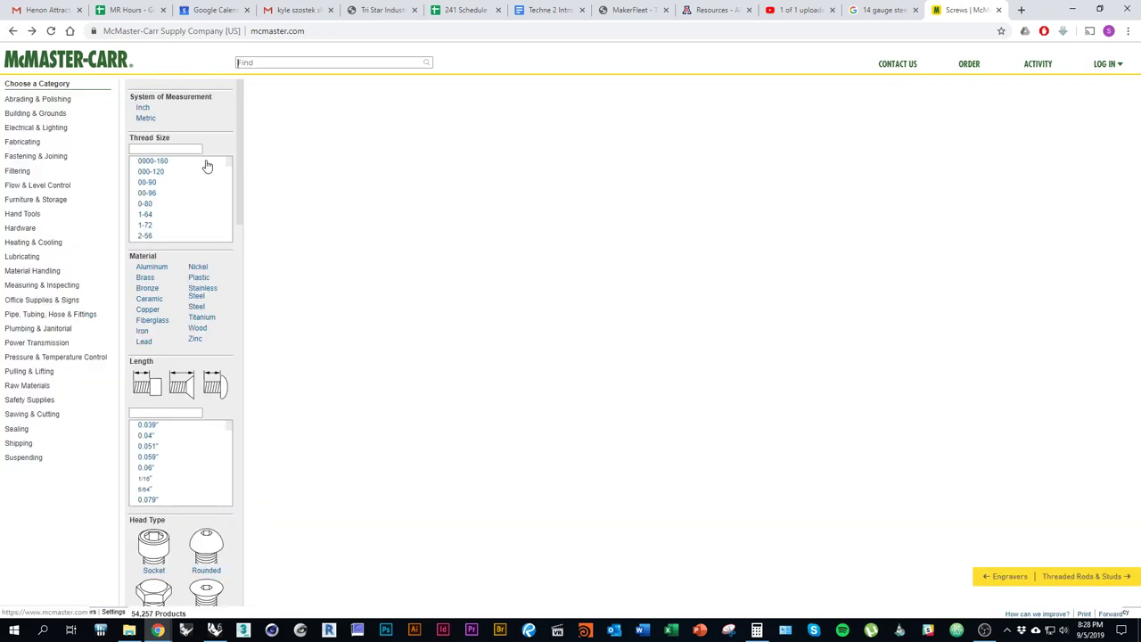
click(153, 167)
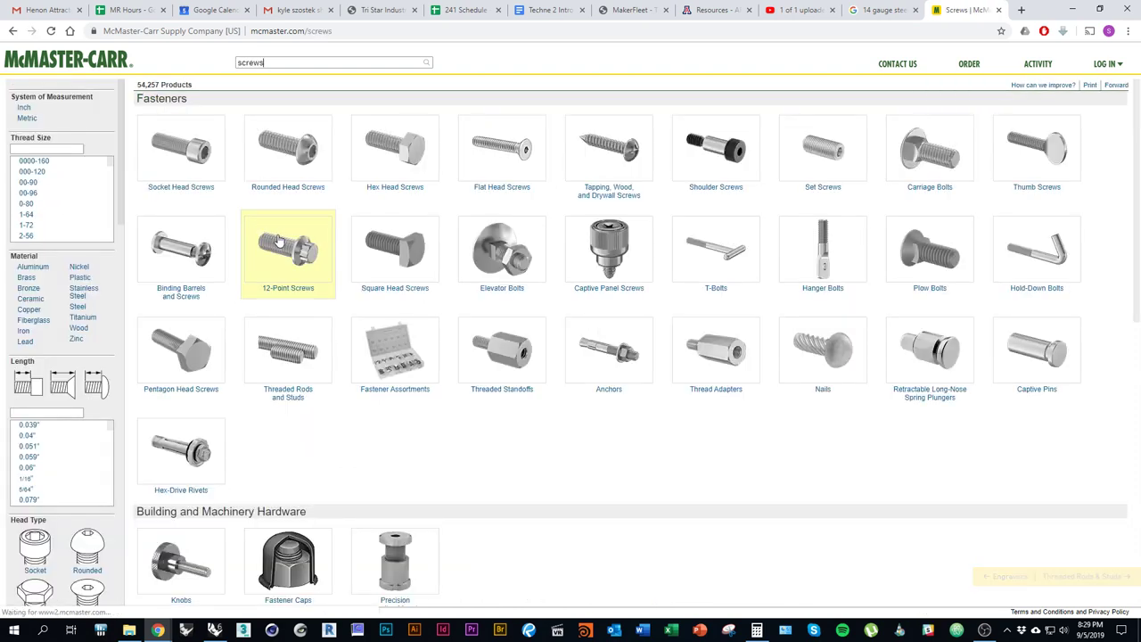
click(293, 189)
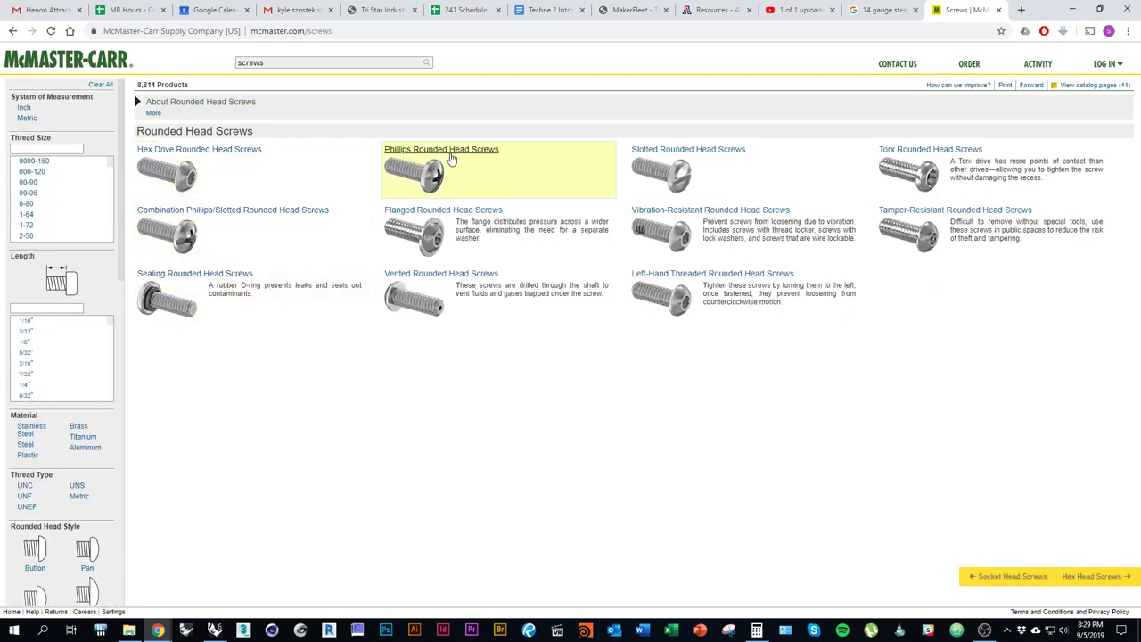
click(448, 153)
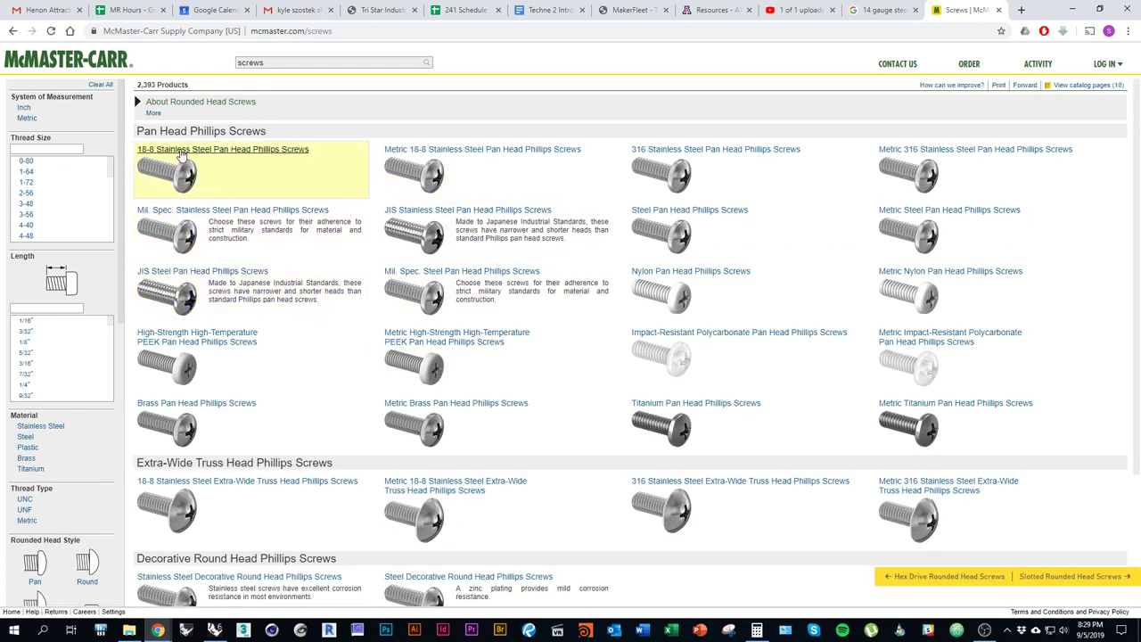
Open the 18-8 Stainless Steel Pan Head Phillips Screws listing and filter it to a length of 1 inch.
click(305, 168)
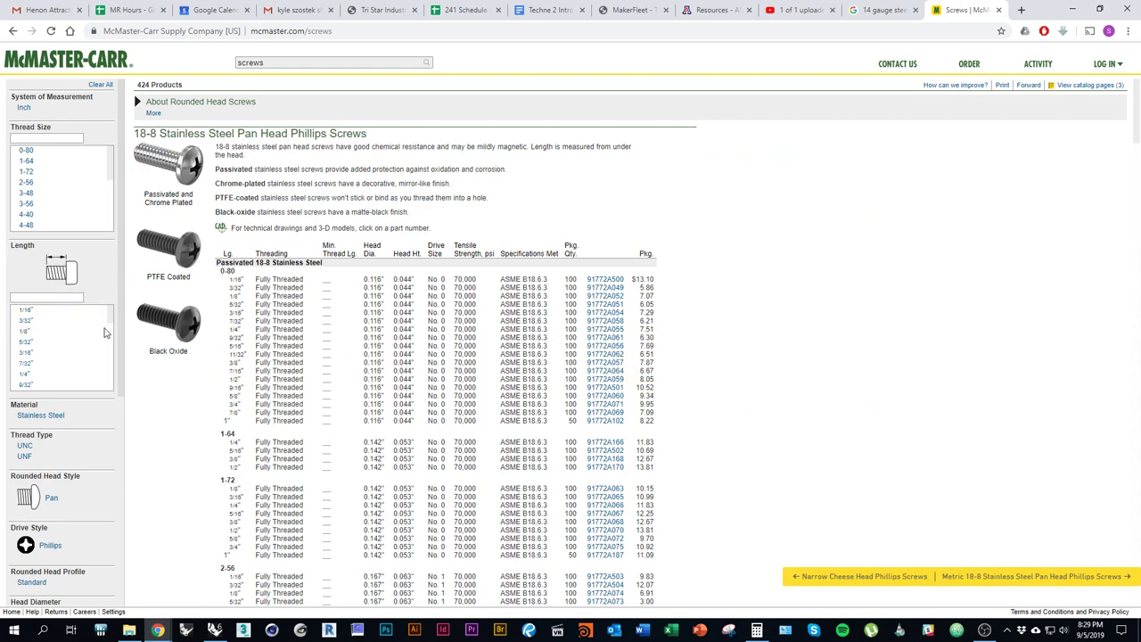
scroll(109, 328, down, 1)
scroll(111, 338, down, 3)
click(46, 356)
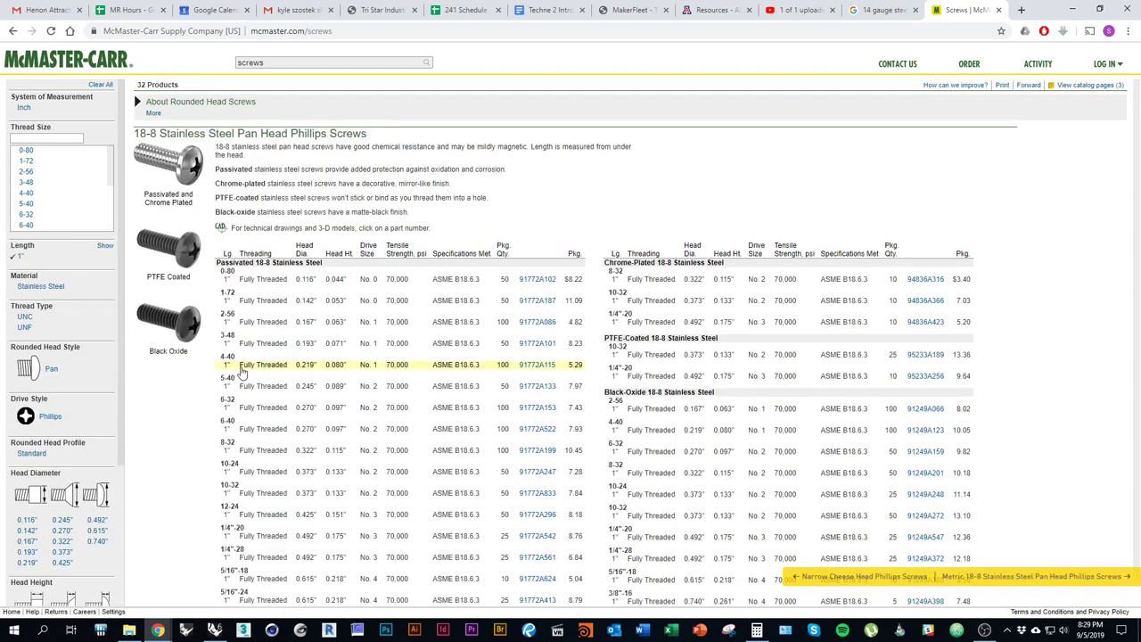
Look through the remaining screw filters and narrow the listing to the 1/4"-20 thread size.
scroll(90, 435, down, 2)
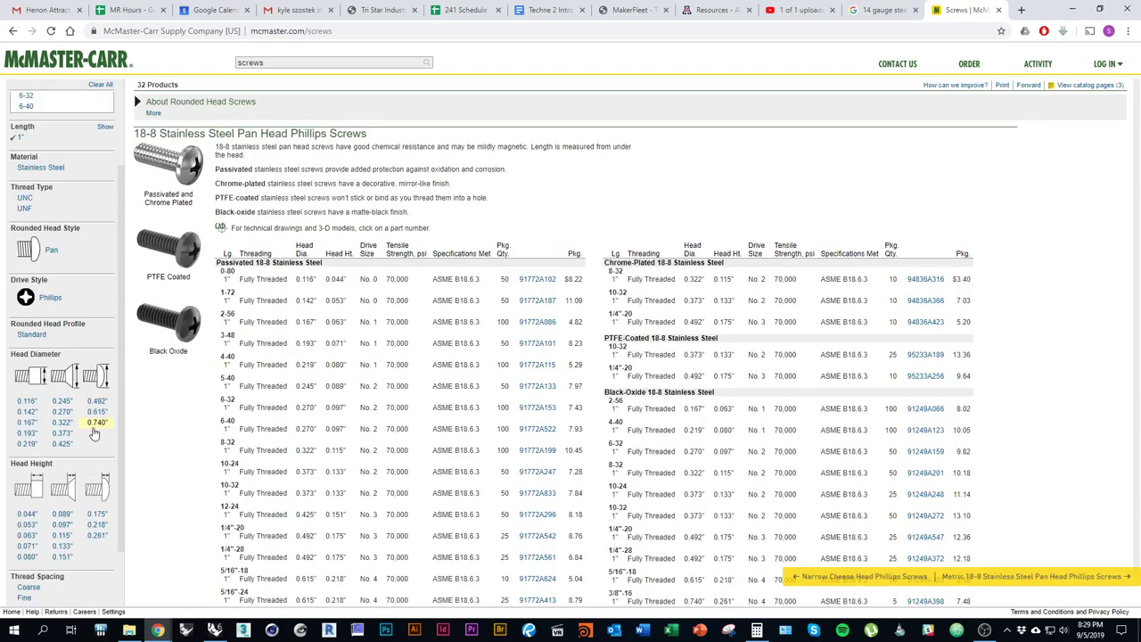
scroll(89, 435, down, 1)
scroll(98, 436, up, 2)
scroll(98, 436, up, 1)
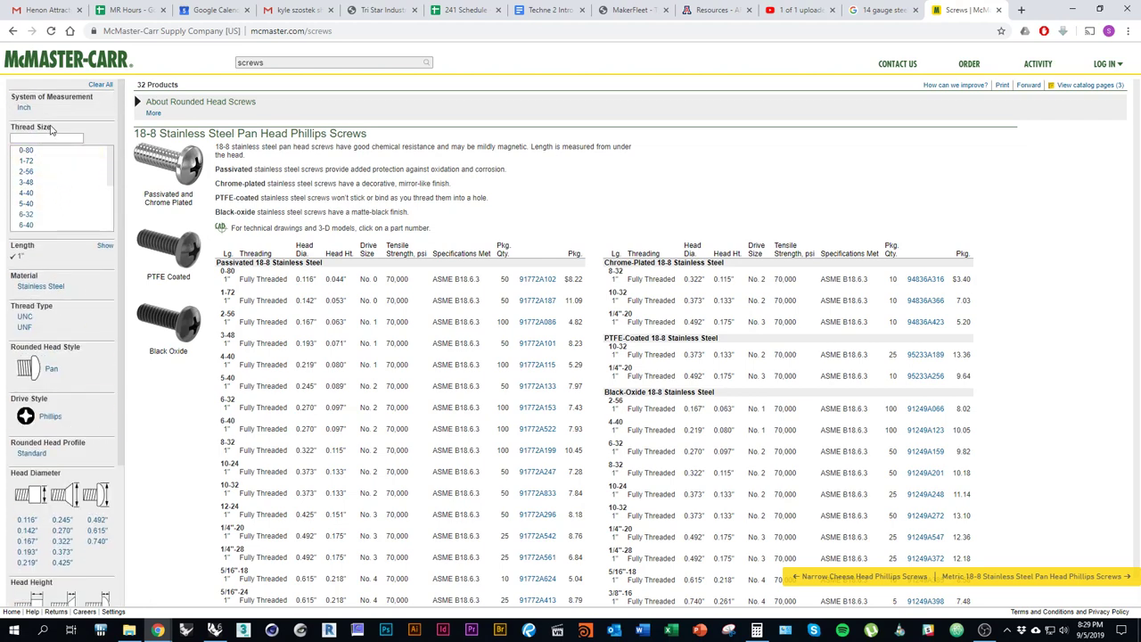
scroll(59, 211, down, 2)
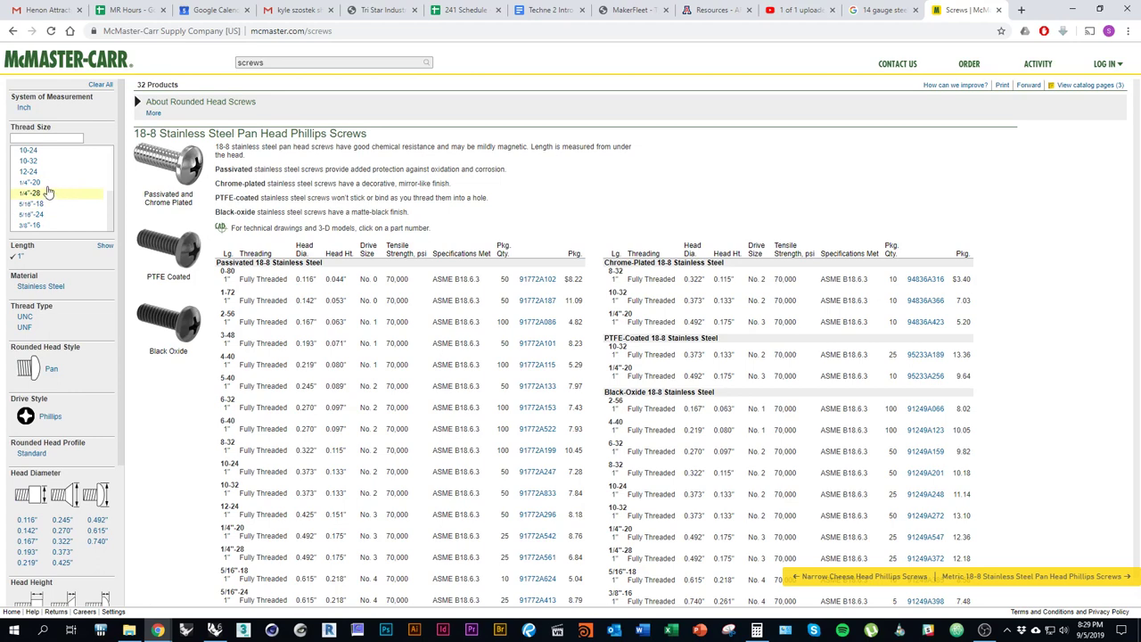
click(34, 182)
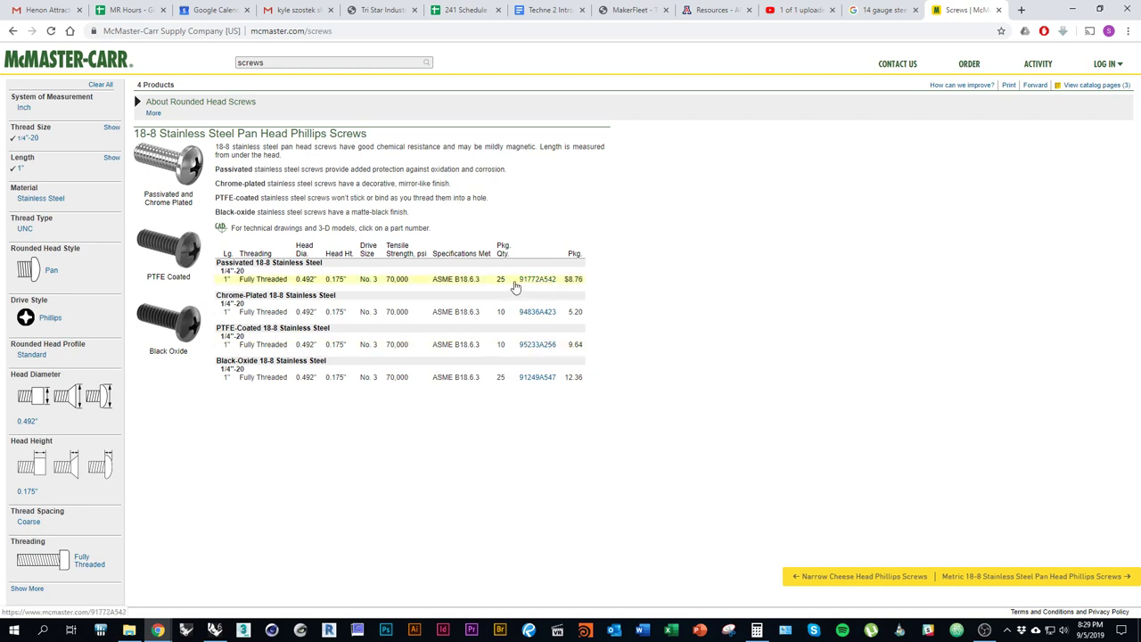
Open the product detail of passivated screw 91772A542 and examine its dimensioned drawing.
click(535, 281)
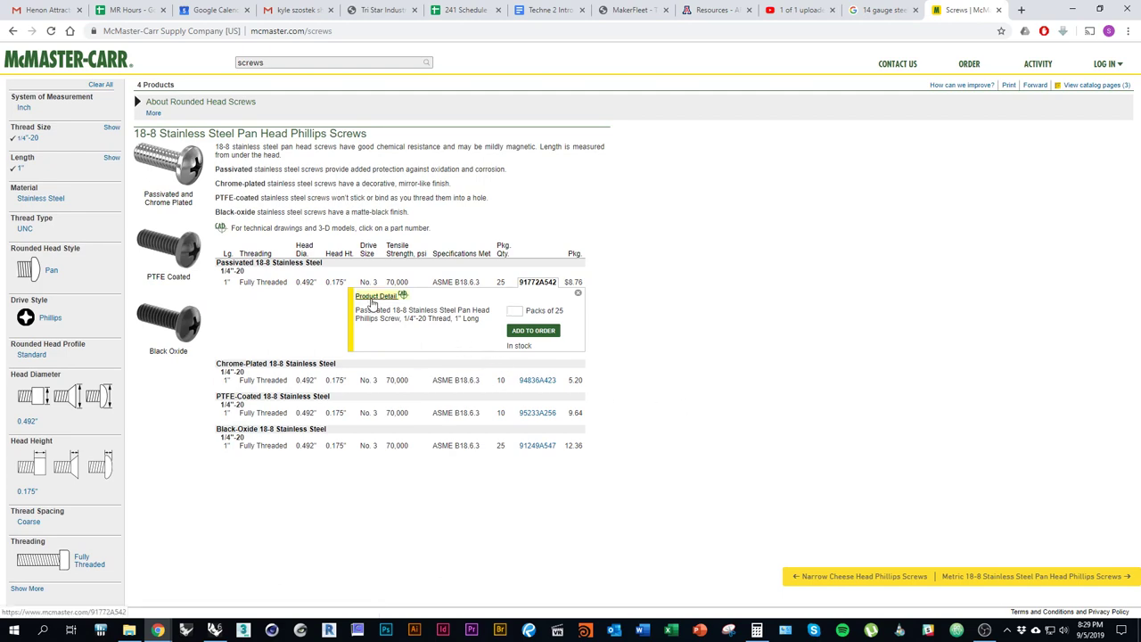
click(373, 297)
scroll(524, 409, down, 4)
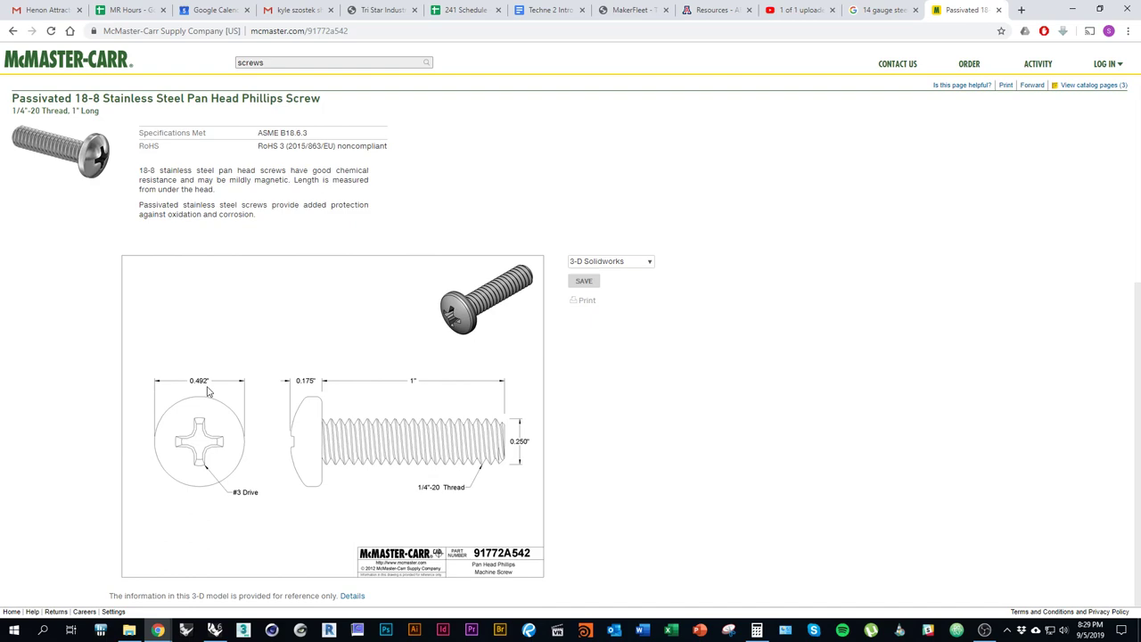
Check the seat connection detail, switch to Rhino, and draw a 1 inch vertical line up from the midpoint of the inner square's top edge.
key(alt+Tab)
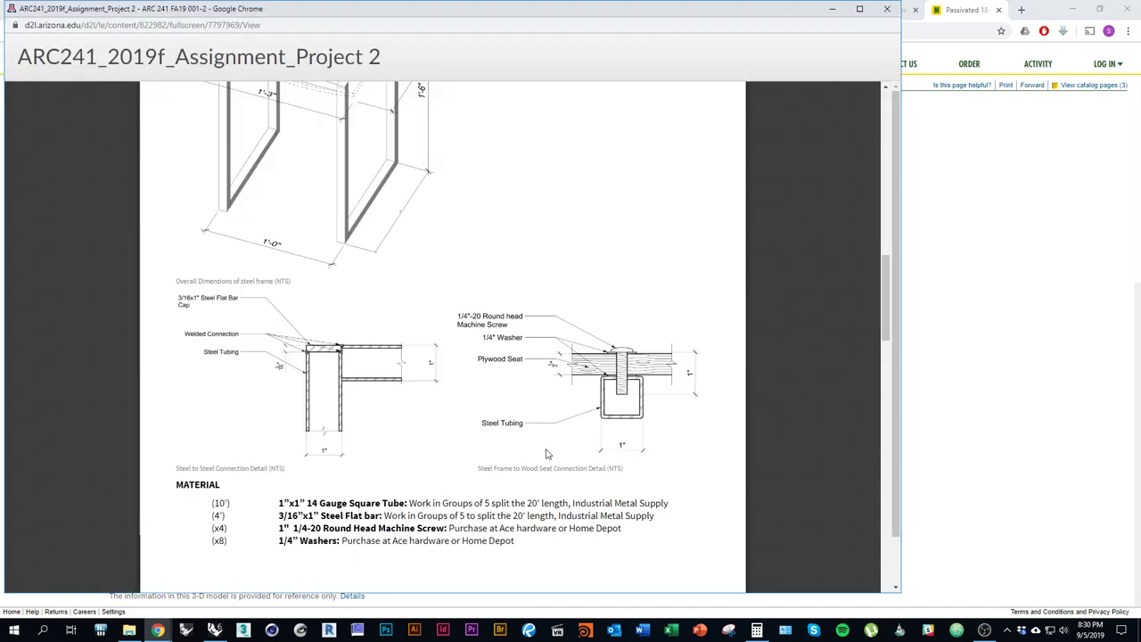
key(alt+Tab)
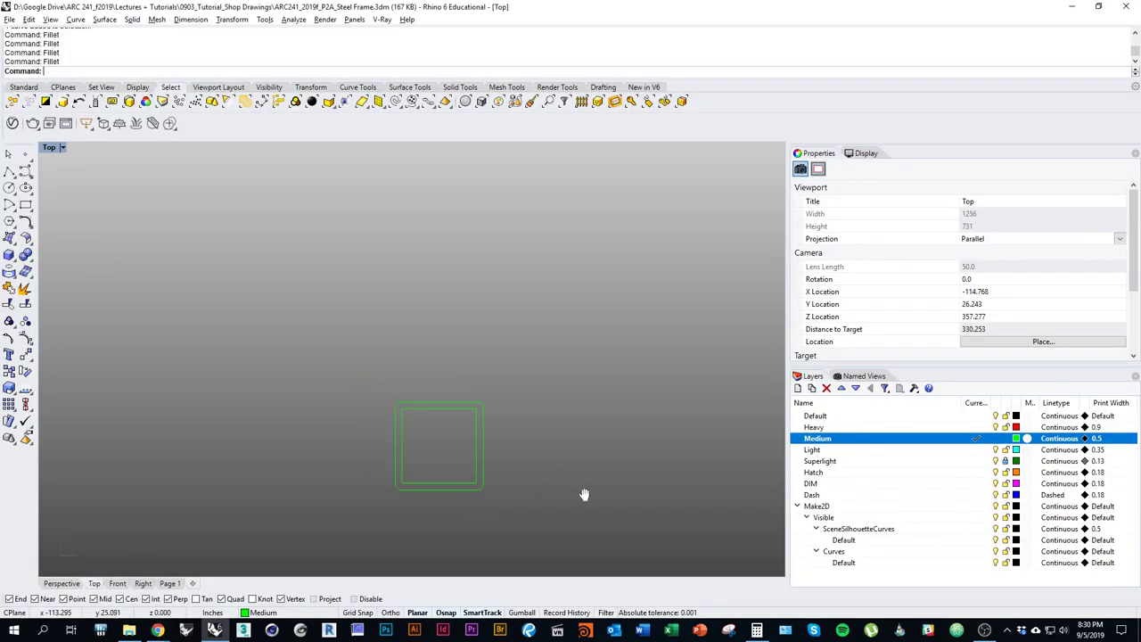
text(Luine)
key(Return)
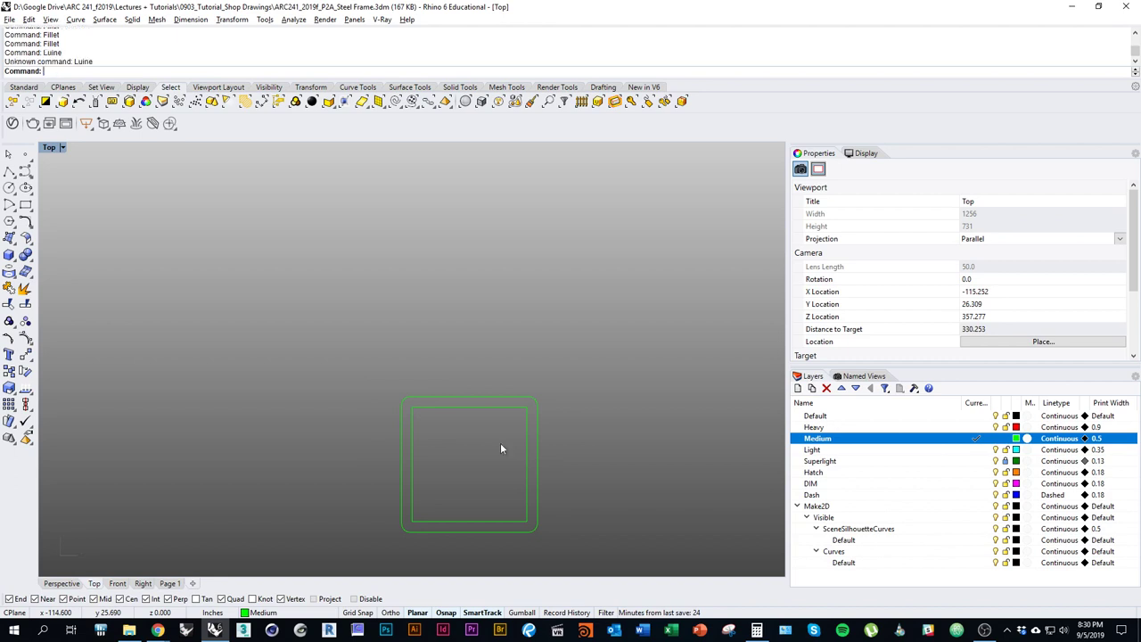
key(Return)
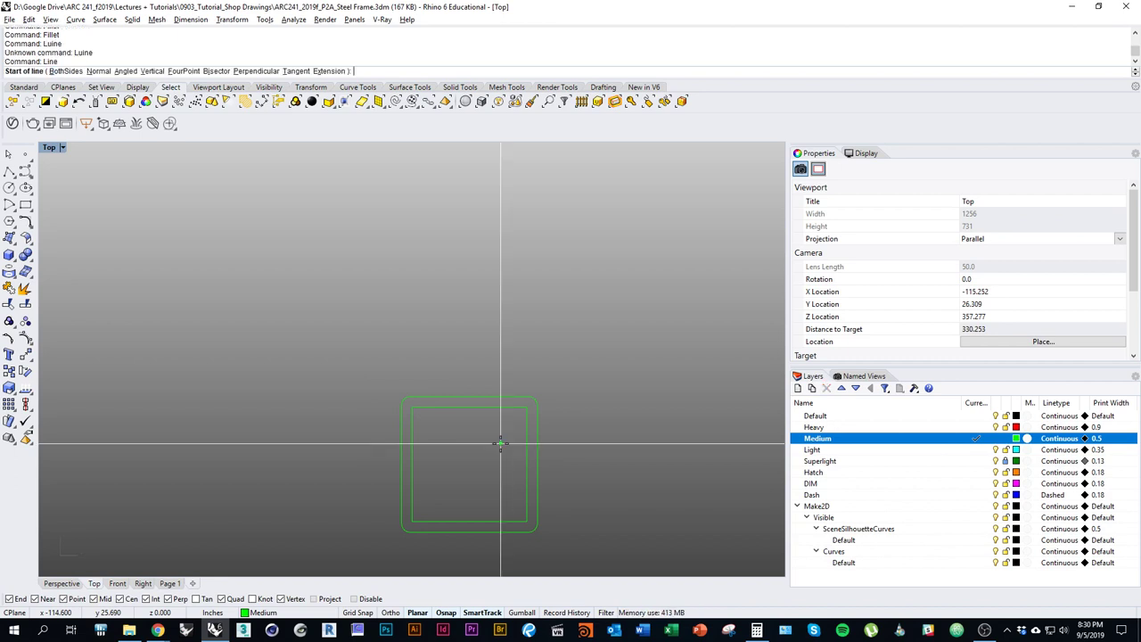
click(469, 406)
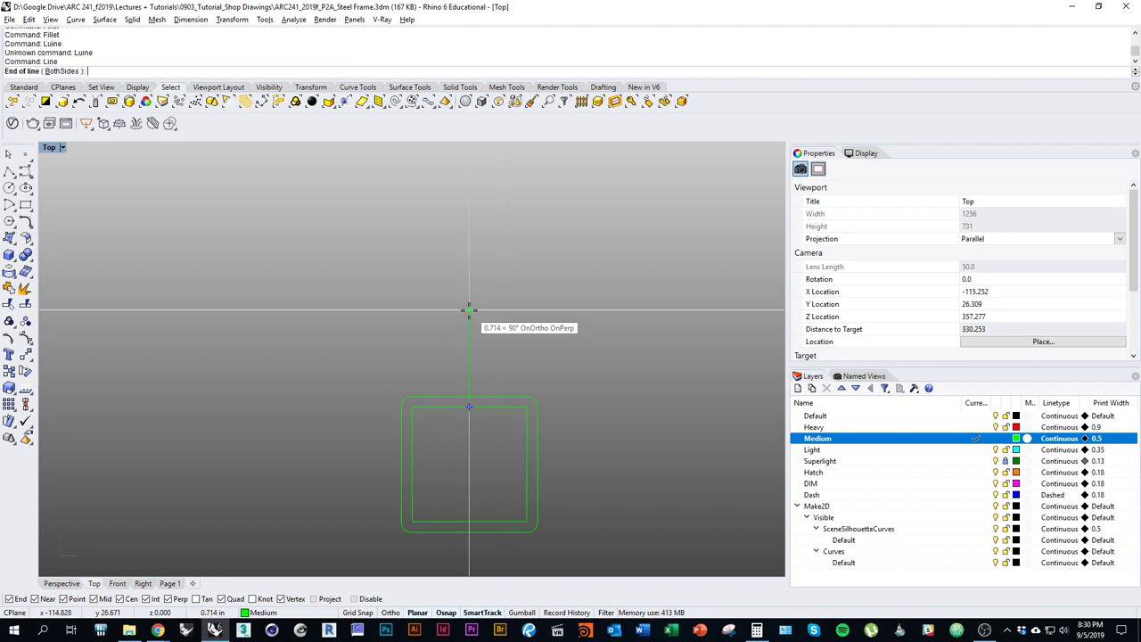
text(1)
key(Return)
right_drag(469, 310, 493, 370)
drag(493, 370, 433, 405)
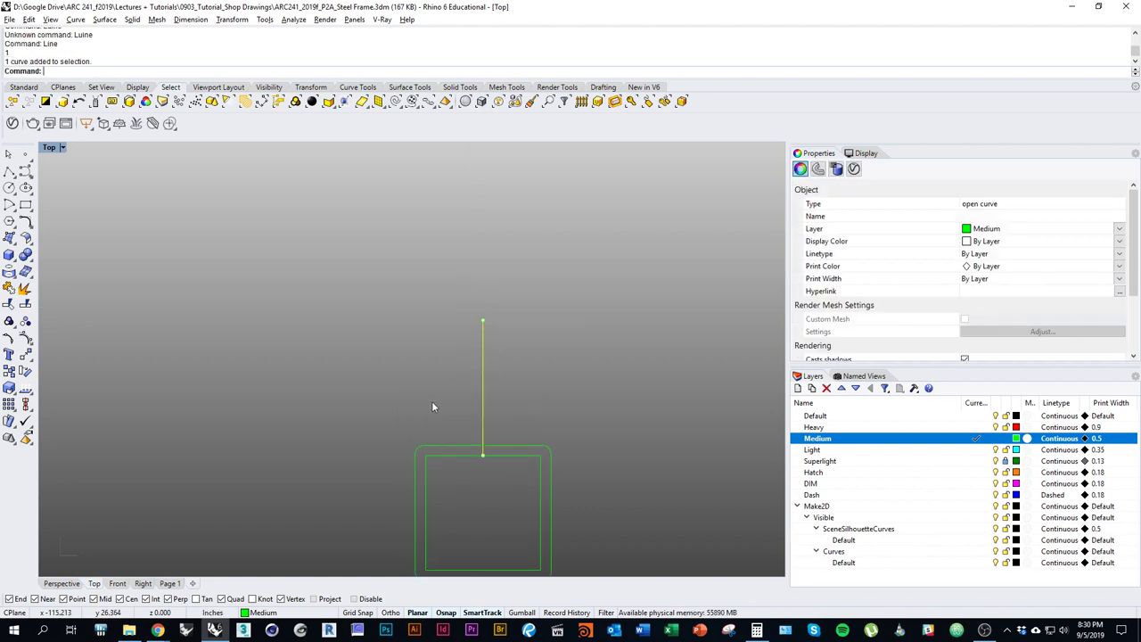
Draw a horizontal both-sides line centred on the vertical line's upper end, extending 0.25 inch to each side.
right_drag(541, 408, 510, 419)
key(Escape)
text(Line)
key(Return)
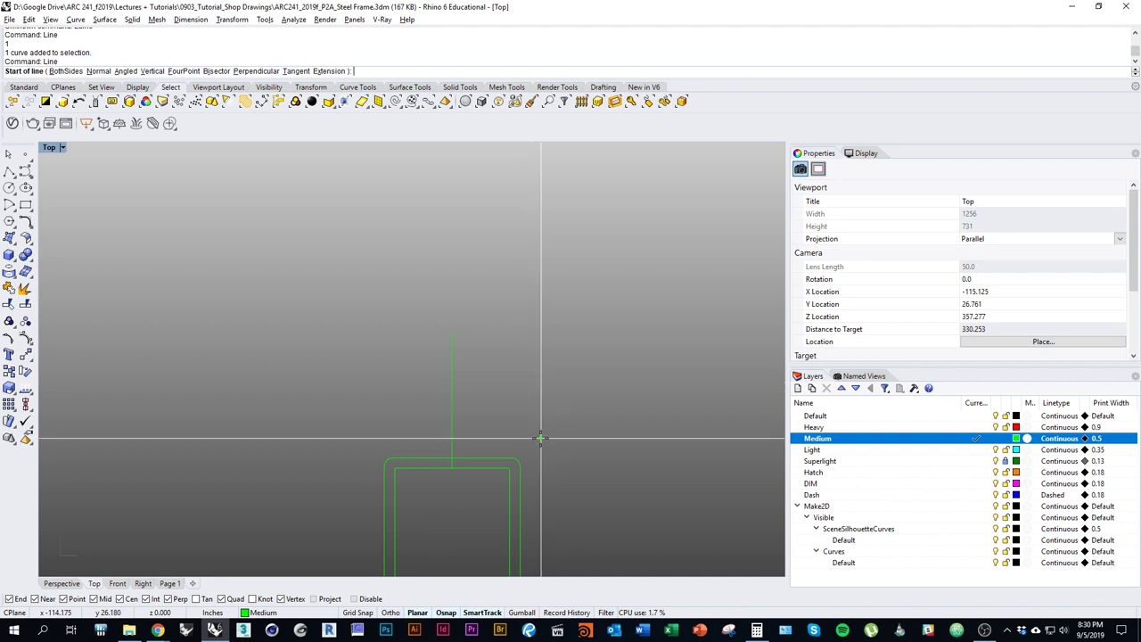
click(65, 70)
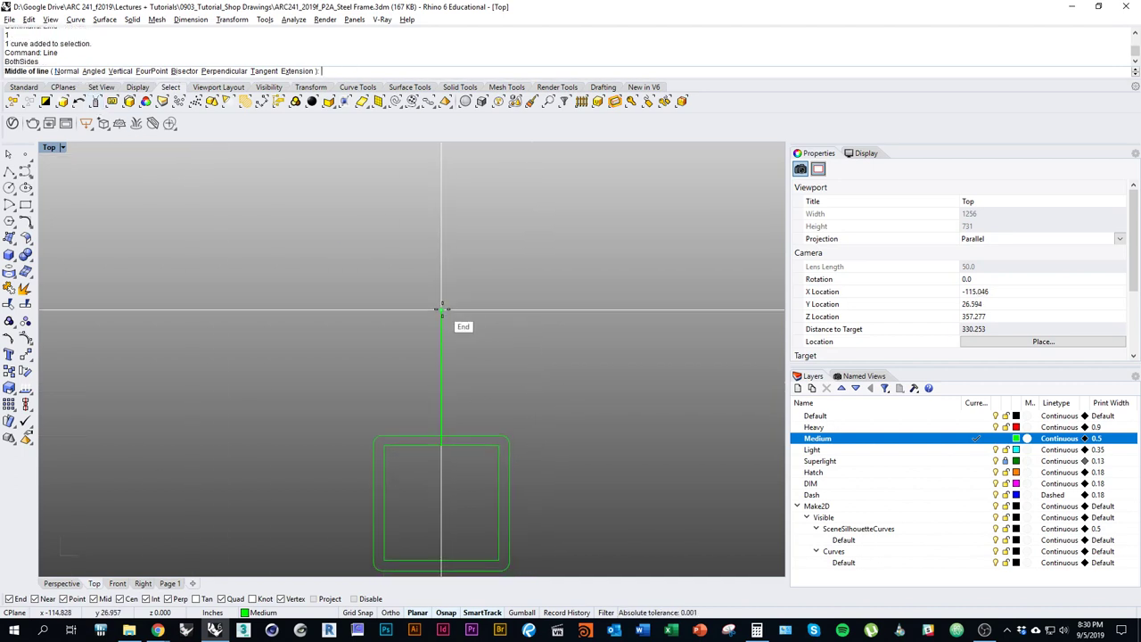
click(440, 309)
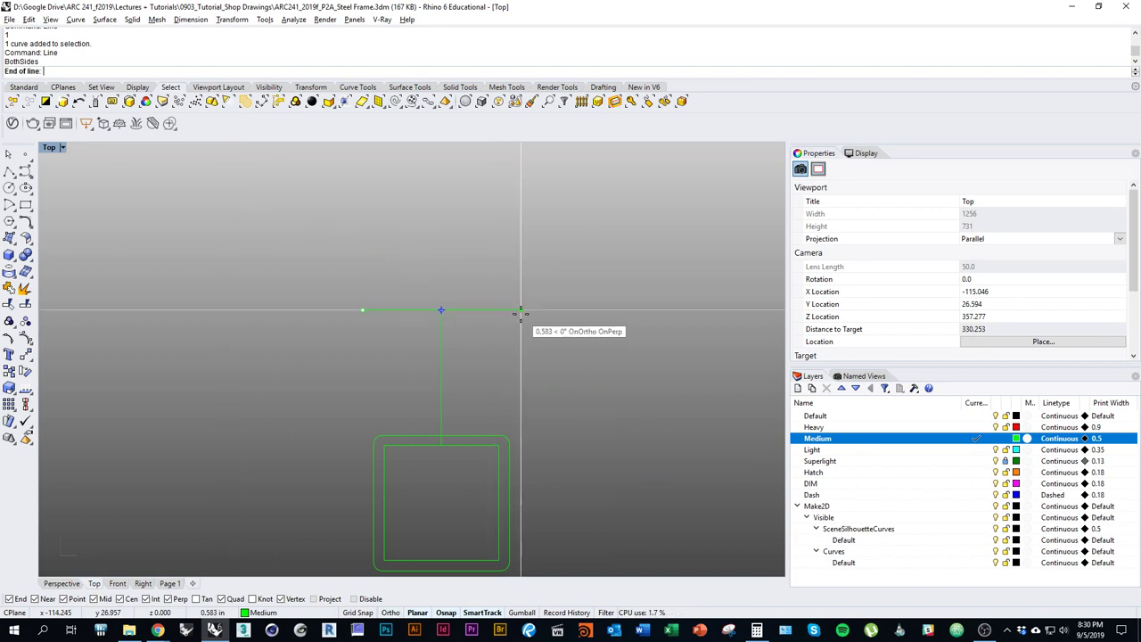
text(.25)
key(Return)
right_drag(522, 332, 480, 338)
Check the screw's head height on the McMaster-Carr drawing, and offset the horizontal head line upward by 0.175 inch in Rhino.
click(471, 324)
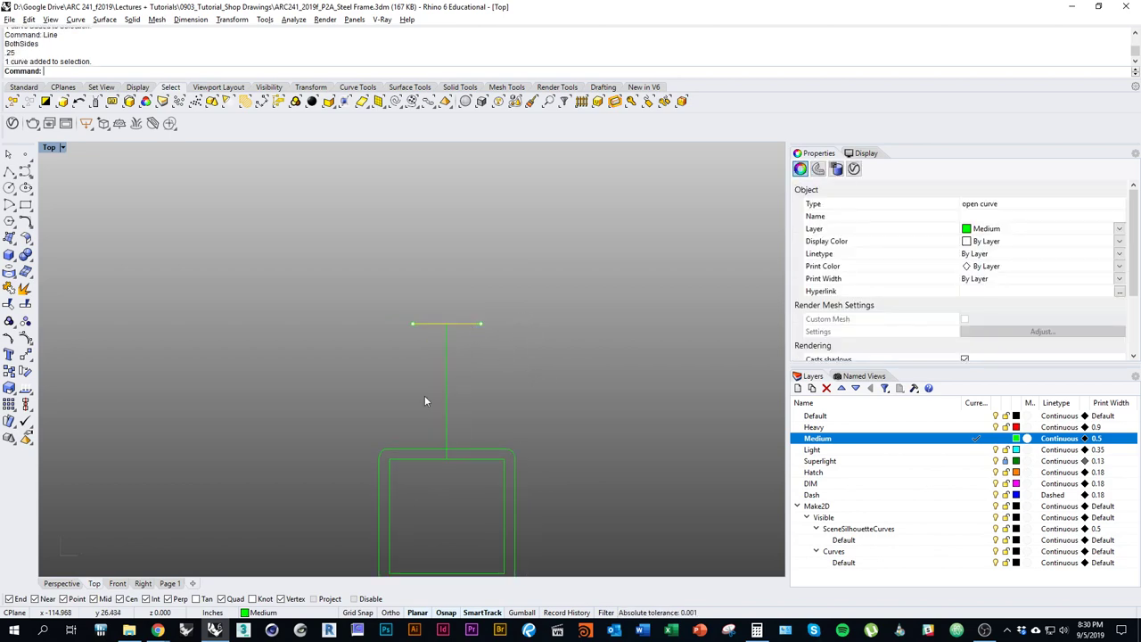
key(alt+Tab)
key(alt+Tab)
key(alt+Tab)
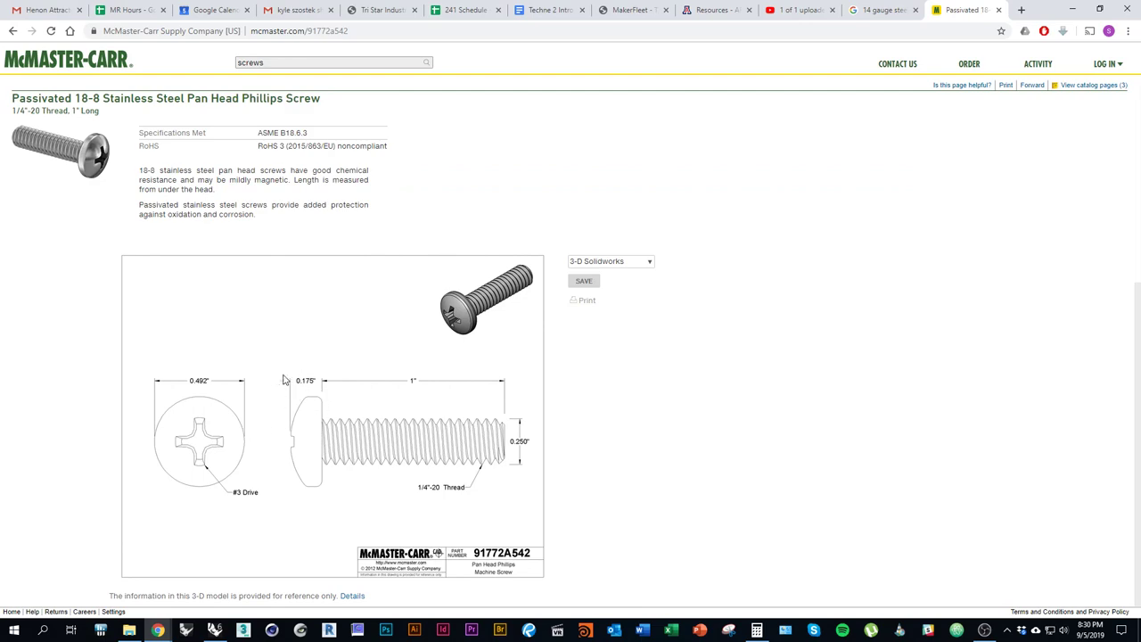
key(alt+Tab)
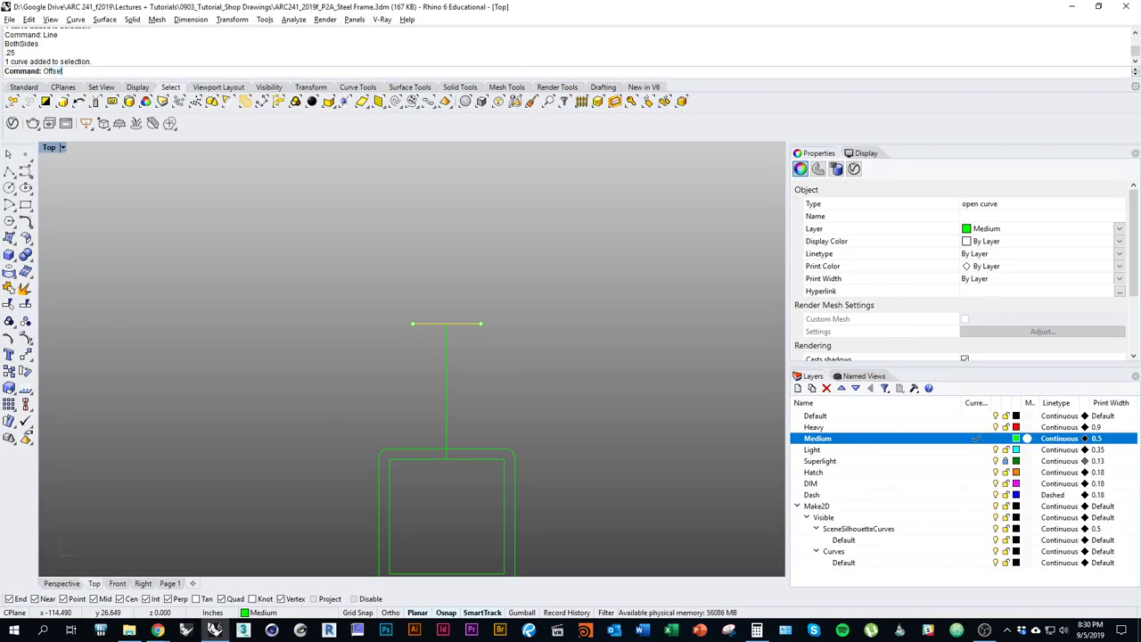
key(Return)
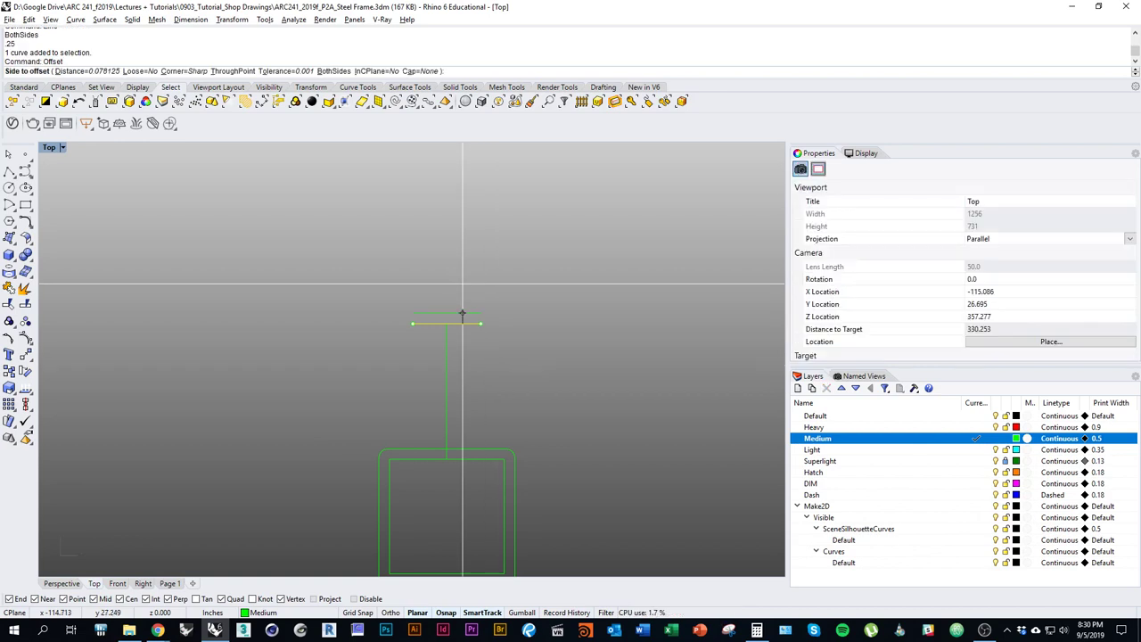
text(.175)
key(Return)
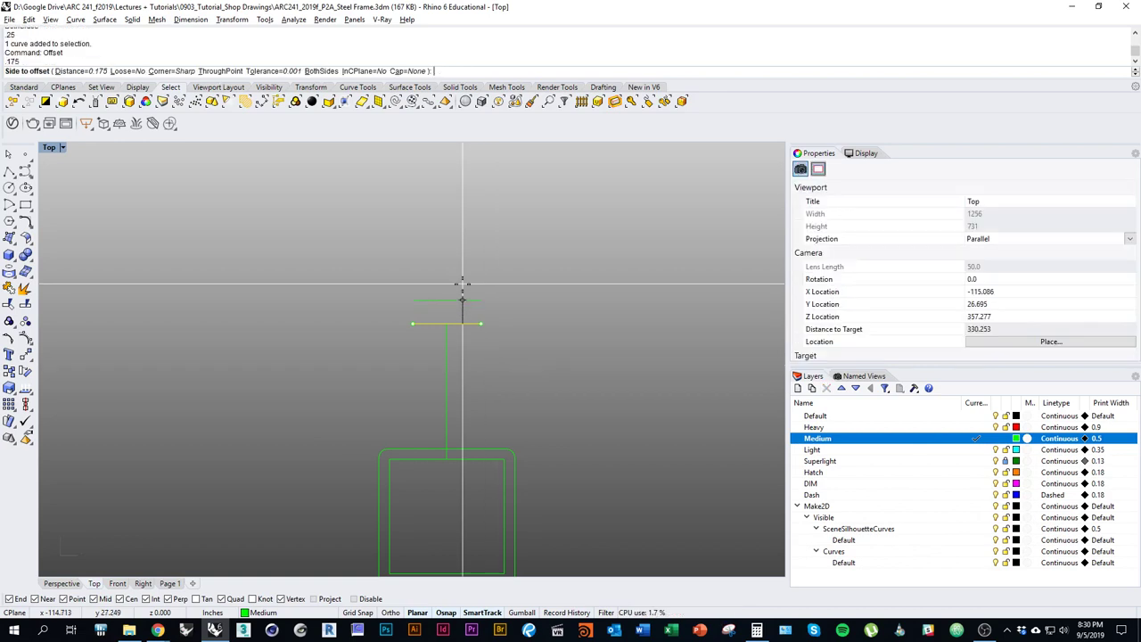
click(463, 285)
right_drag(462, 285, 532, 401)
key(Escape)
Draw short vertical lines of equal height up from both ends of the screw head's base line, stopping below the offset line.
scroll(526, 391, up, 3)
text(Line)
key(Return)
click(526, 397)
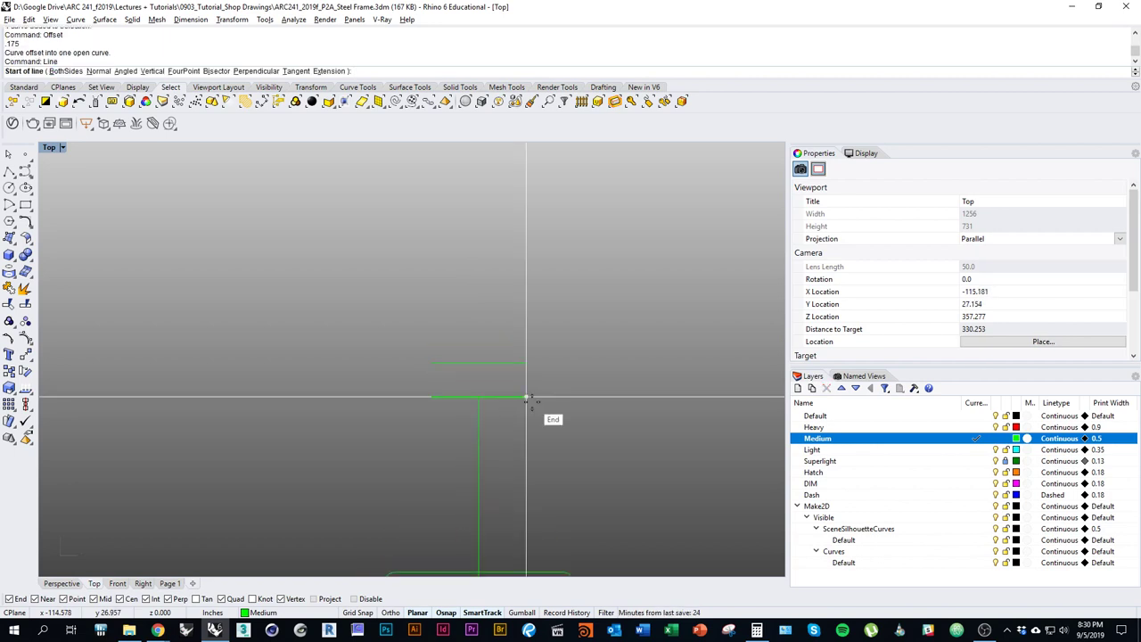
scroll(524, 379, up, 2)
click(530, 375)
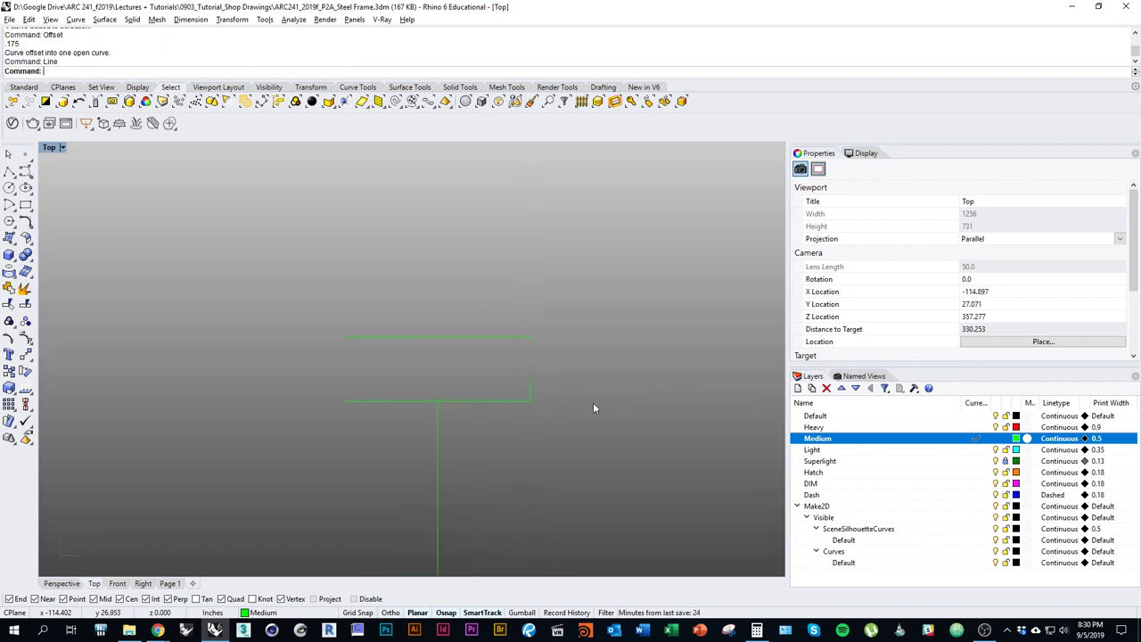
key(Return)
click(344, 401)
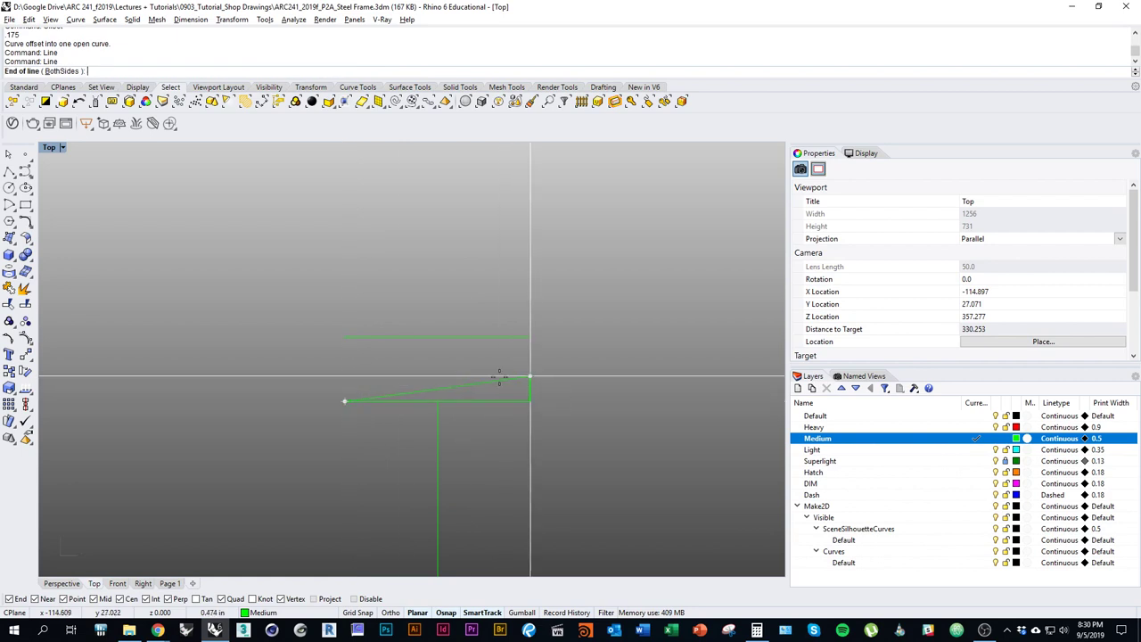
click(344, 375)
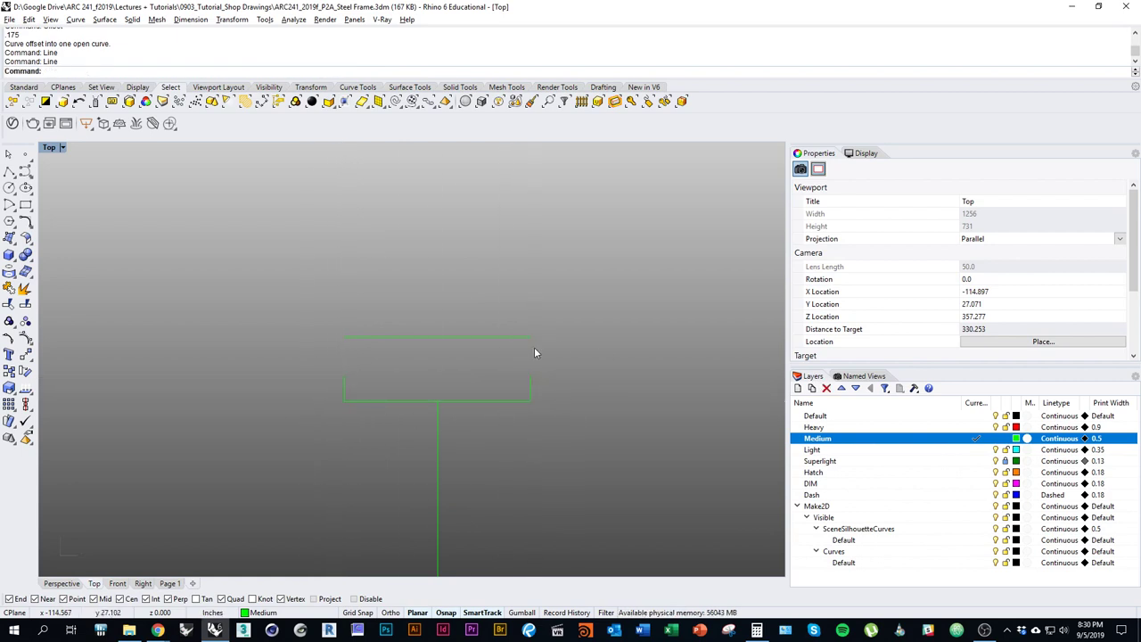
Start an arc for the screw head, centred on the screw axis level with the upper ends of the short side lines.
scroll(445, 306, down, 2)
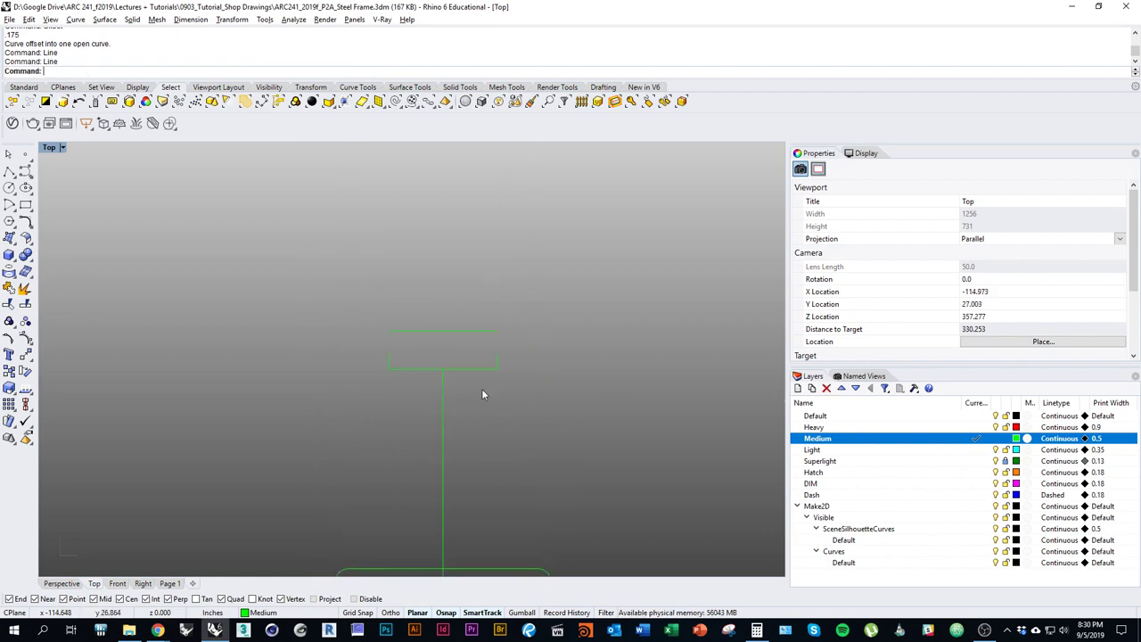
key(Return)
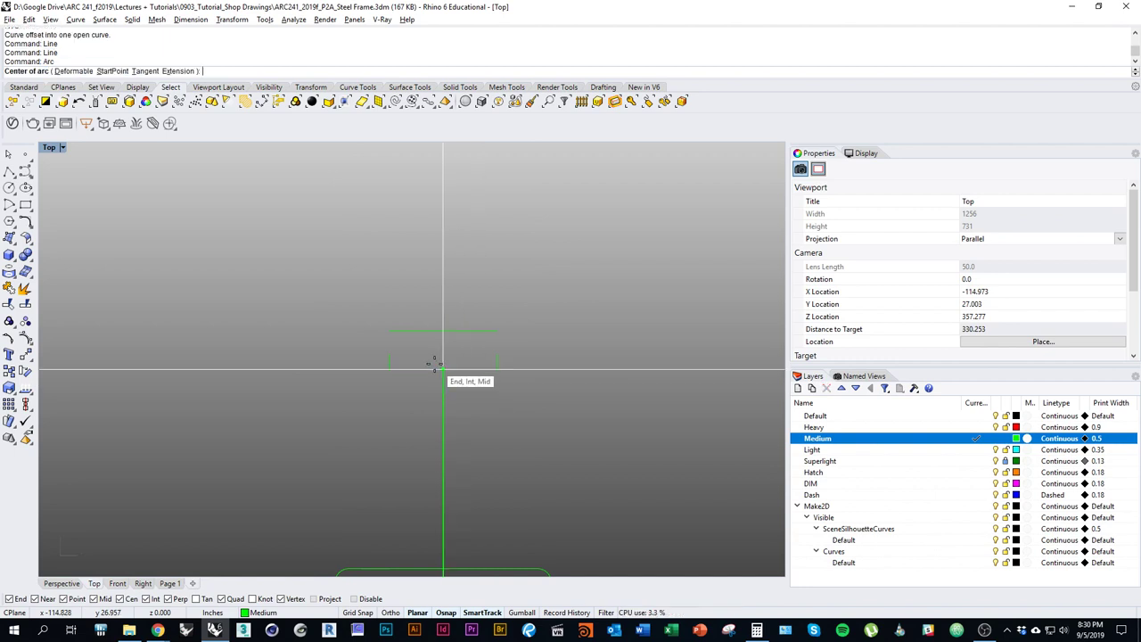
click(443, 355)
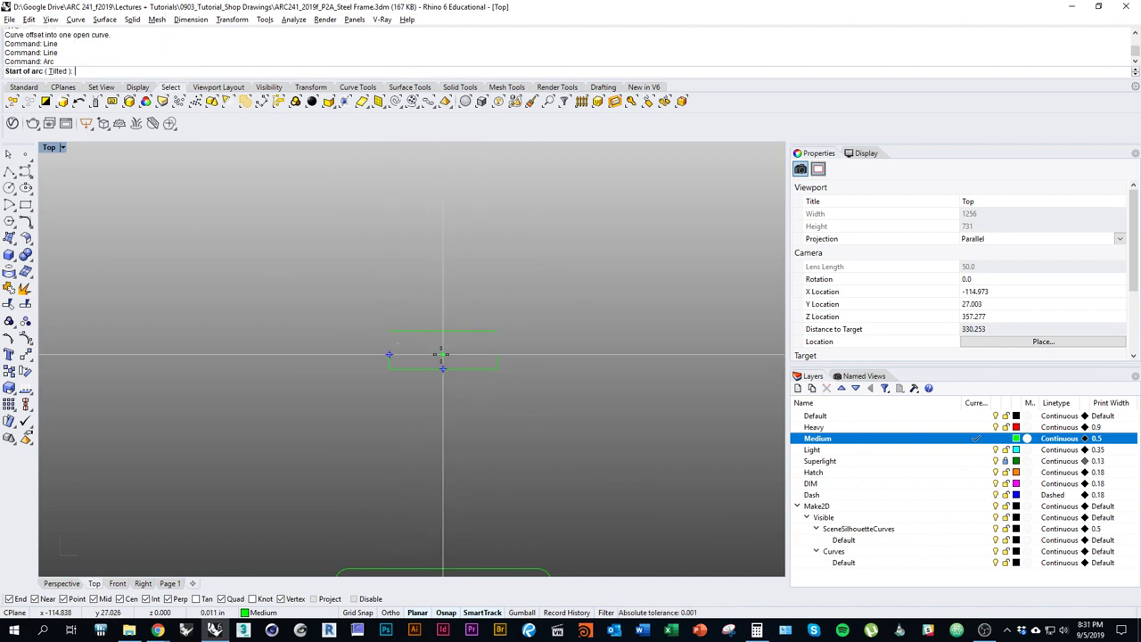
Draw a half-circle arc across the screw head, and scale it in one direction to meet the head's top line.
click(388, 354)
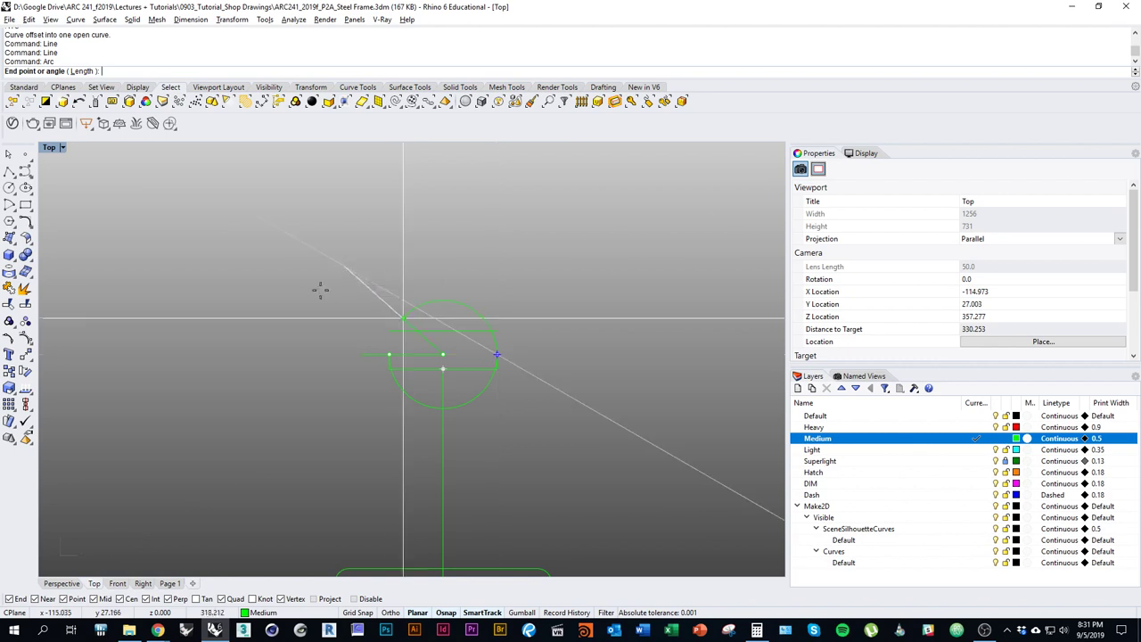
click(497, 355)
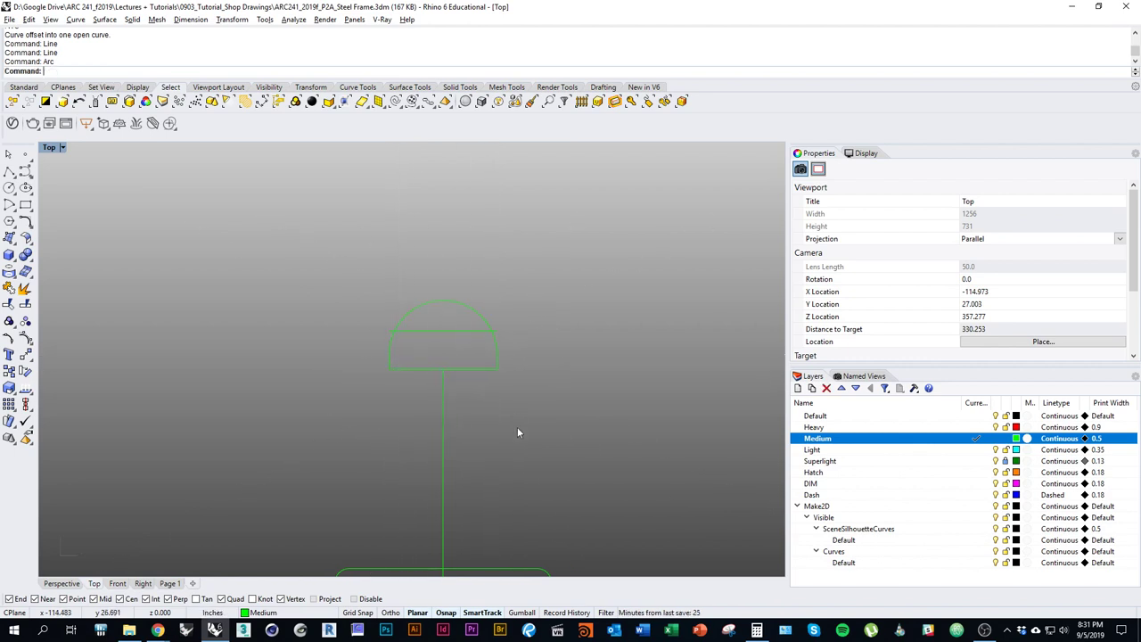
click(508, 364)
text(Scale1D)
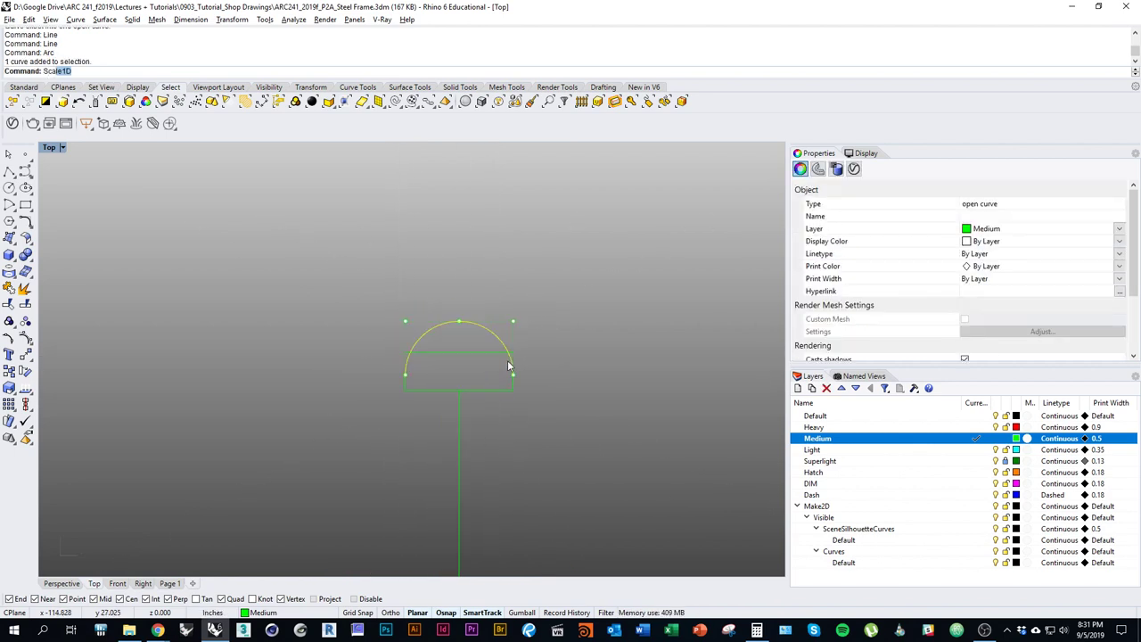
key(Return)
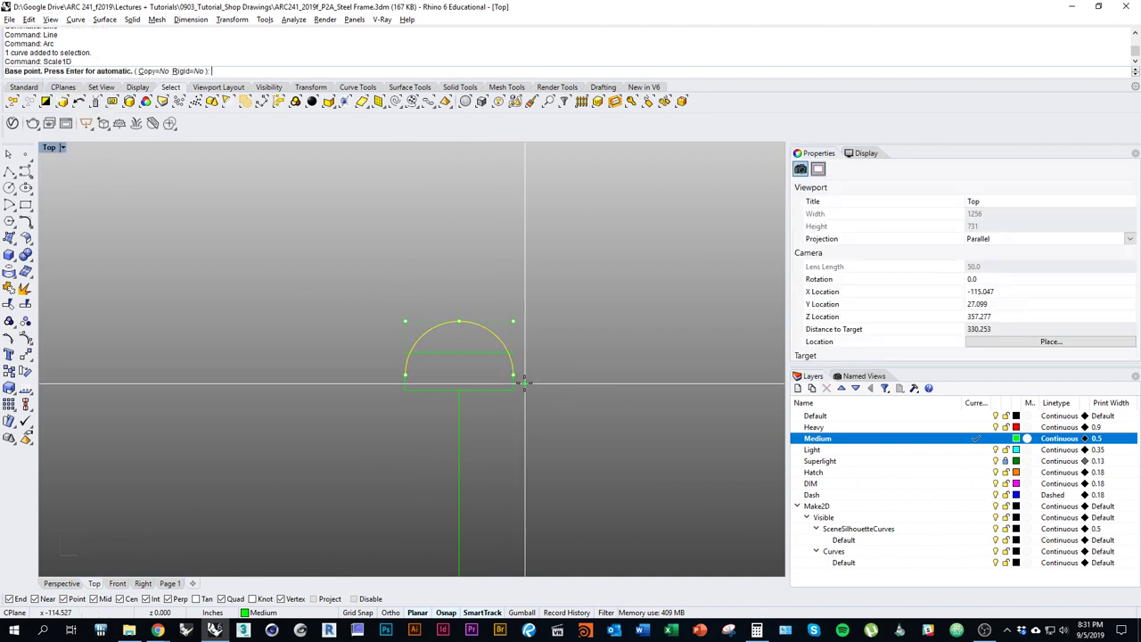
click(514, 375)
click(513, 321)
click(520, 349)
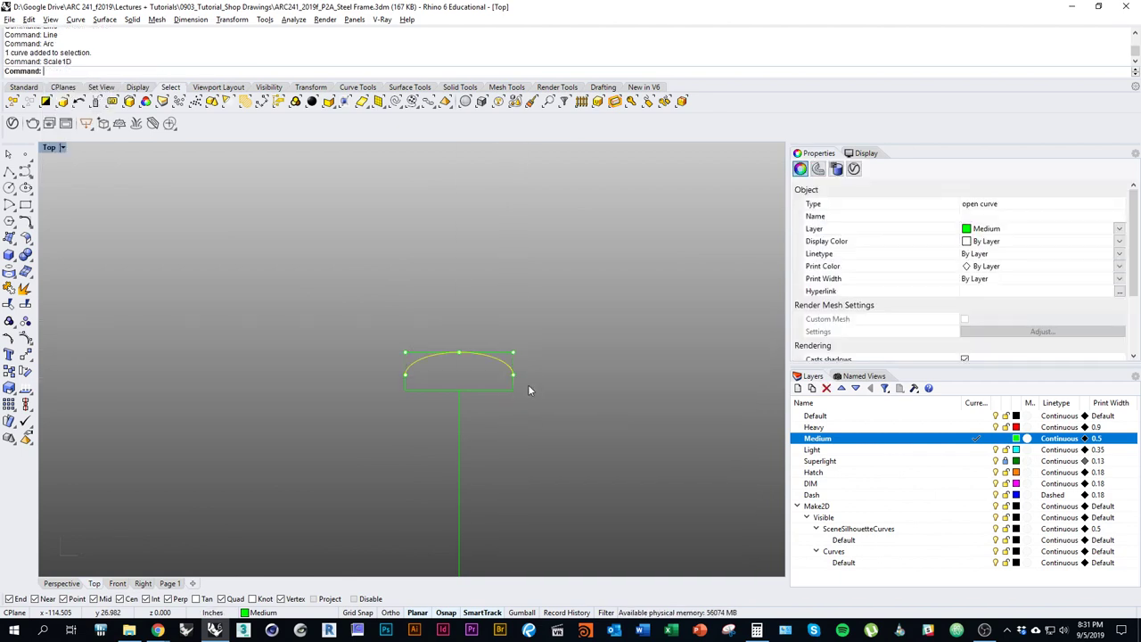
Delete the straight line along the top of the screw head, keeping the curved top.
click(510, 394)
click(481, 334)
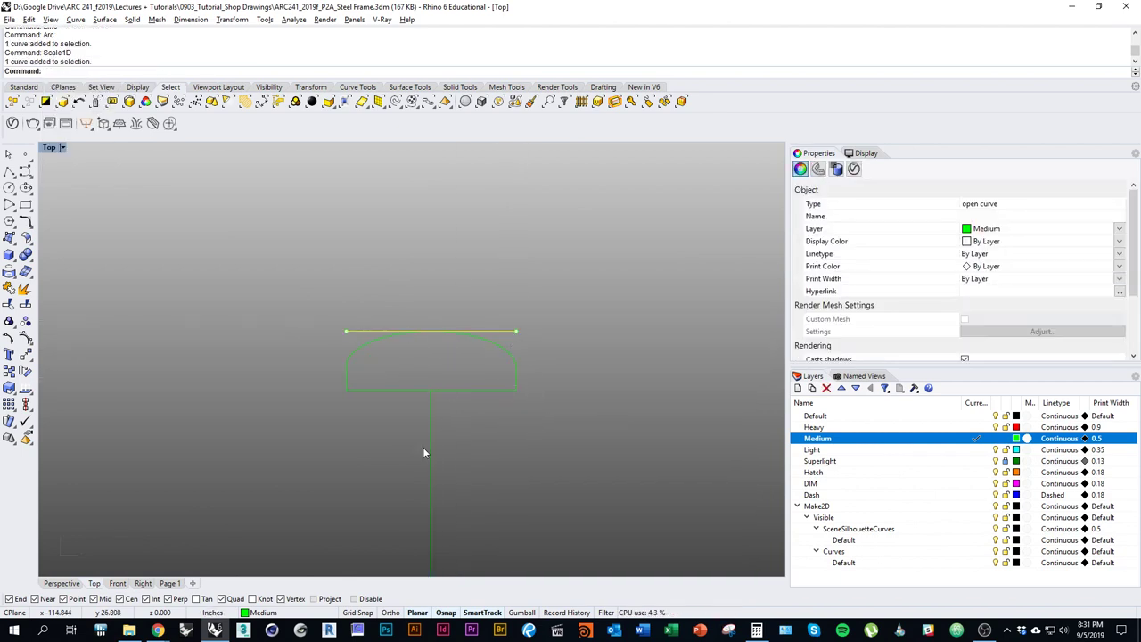
text(d)
key(Delete)
Offset the screw's centre line 1/8 inch to both sides to form the shank, and delete the centre line.
scroll(437, 383, down, 3)
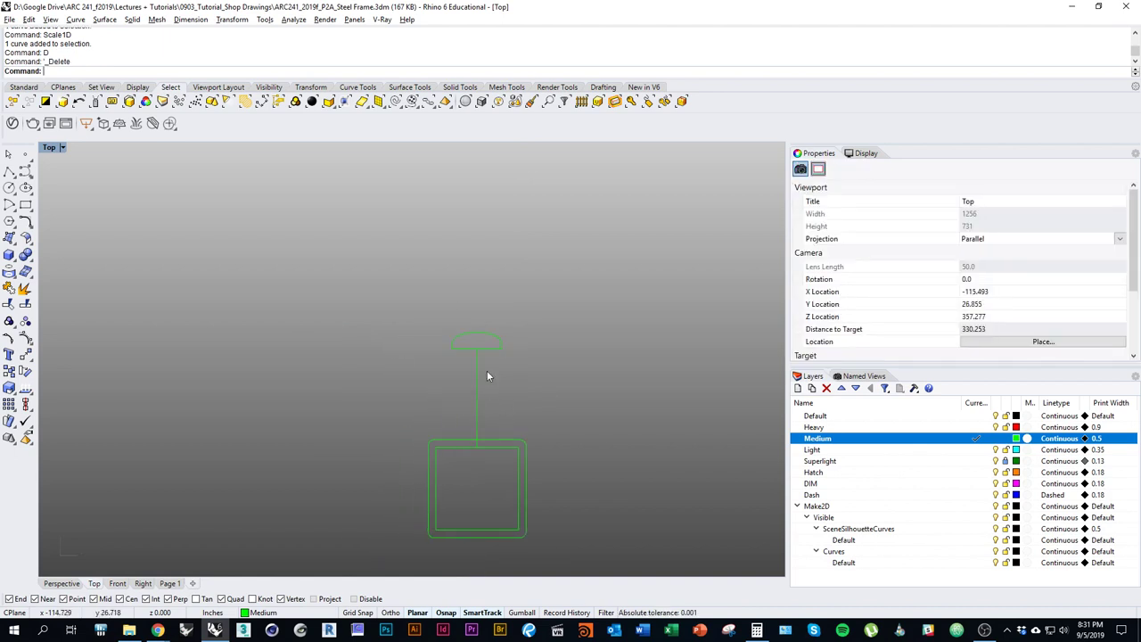
scroll(487, 370, up, 3)
click(490, 397)
scroll(535, 389, up, 2)
scroll(517, 392, down, 1)
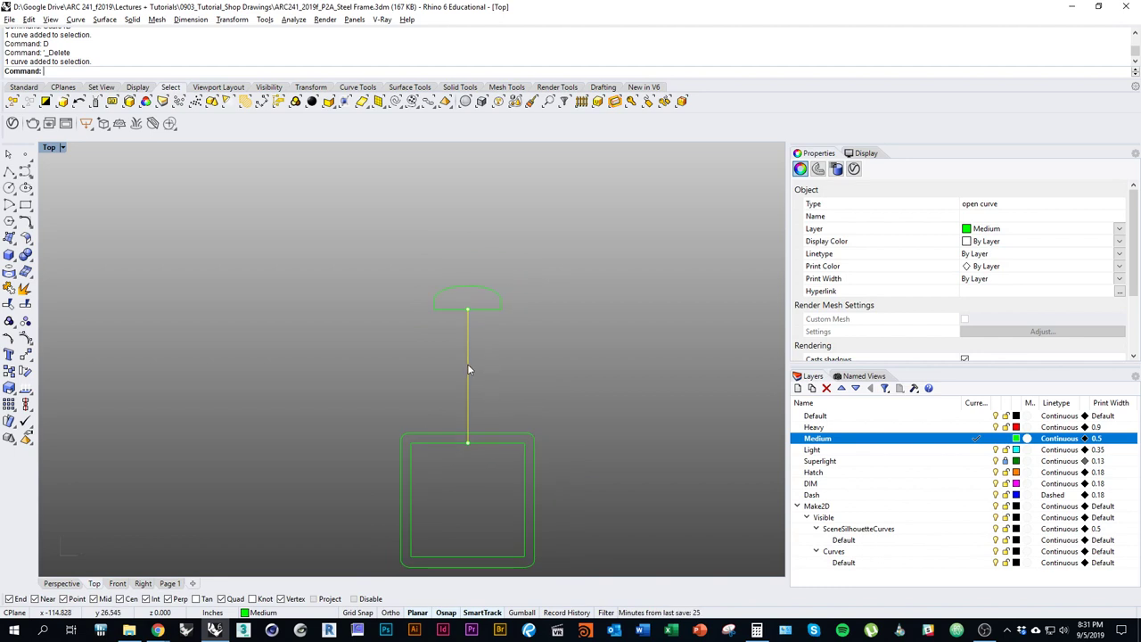
text(Offset)
key(Return)
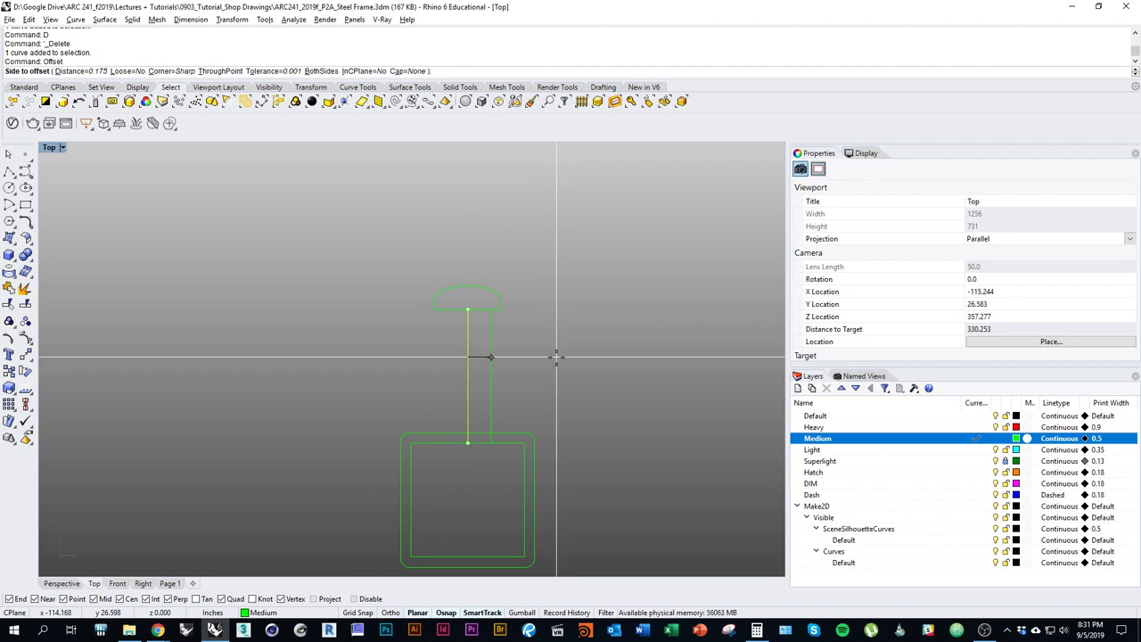
text(1/8)
key(Return)
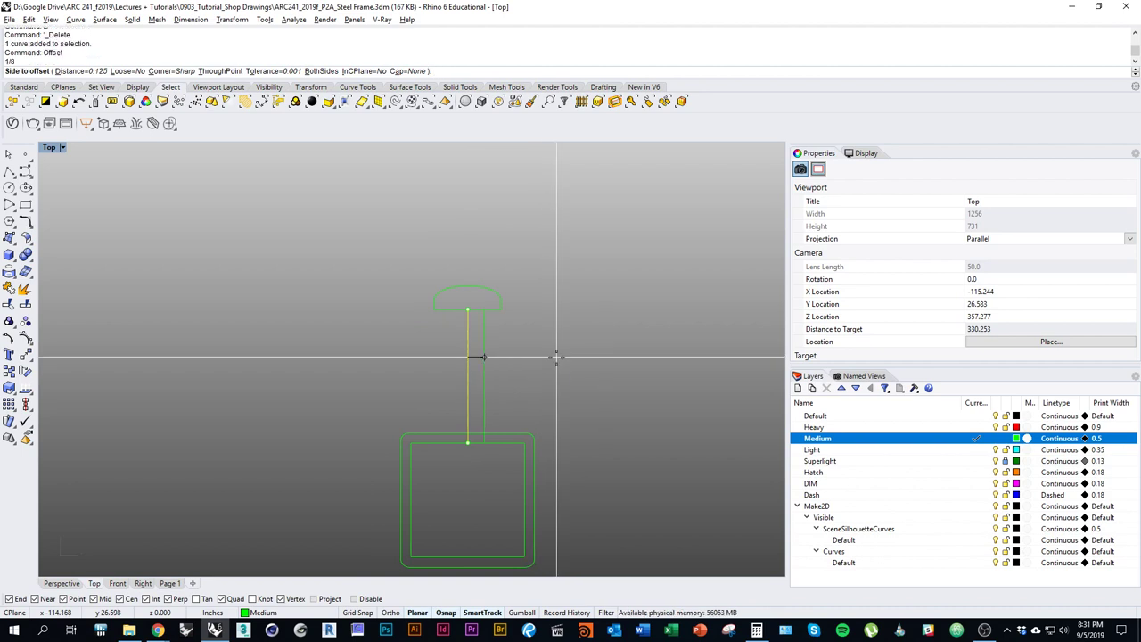
click(323, 71)
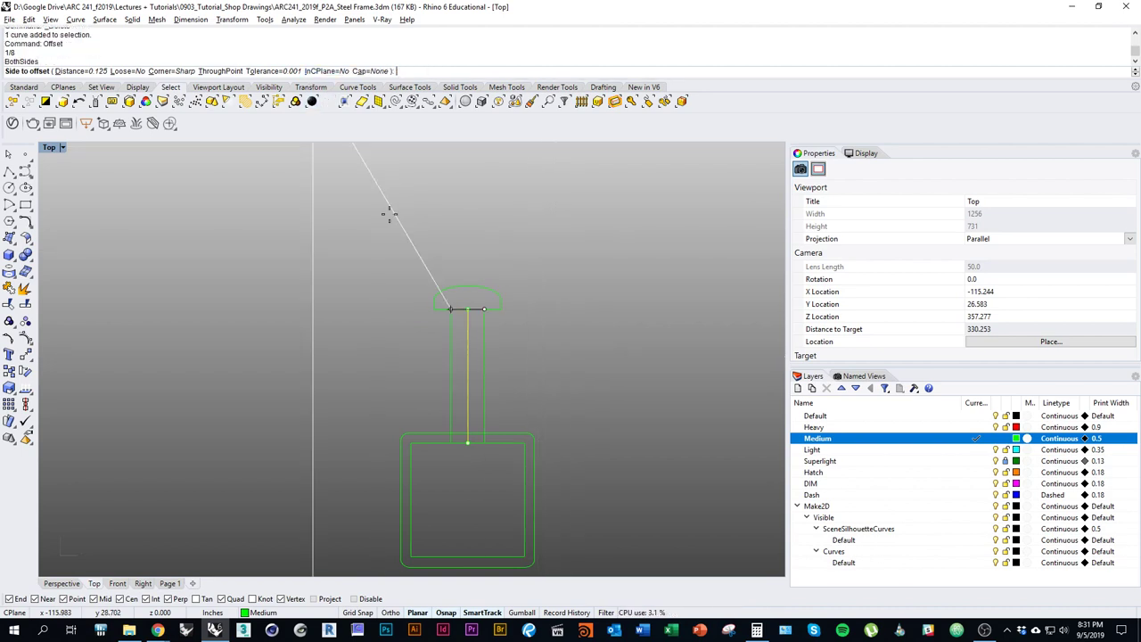
scroll(526, 388, up, 3)
key(Delete)
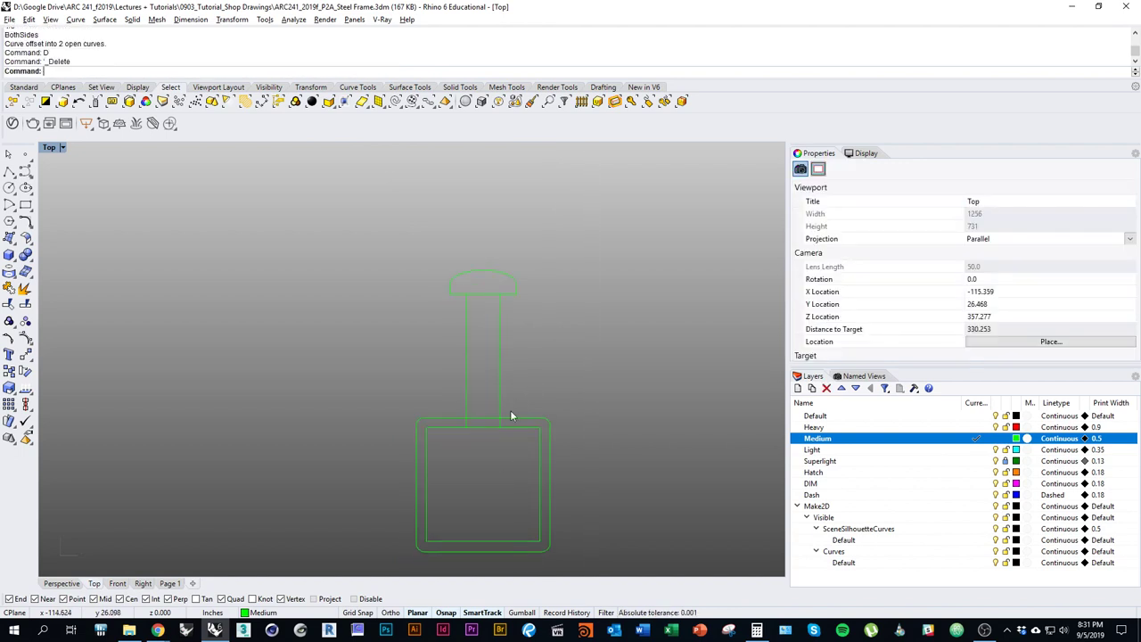
Move the whole screw up clear of the square tube, and draw a line closing the shank's lower end.
drag(564, 358, 467, 212)
right_drag(529, 296, 531, 346)
text(Line)
key(Return)
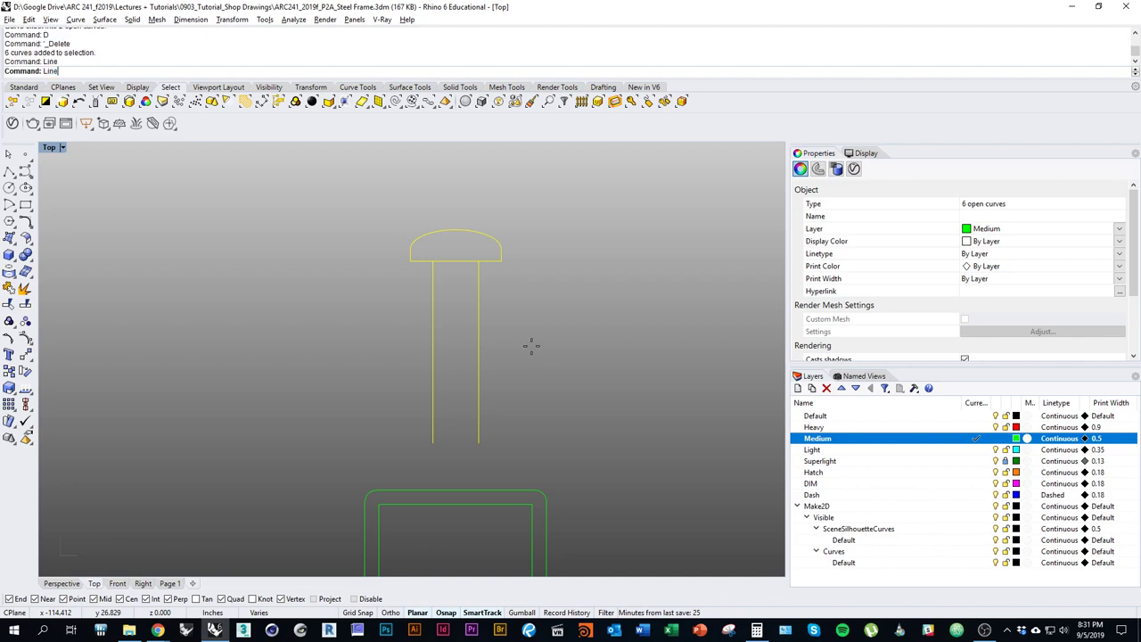
click(478, 443)
click(433, 443)
right_click(466, 469)
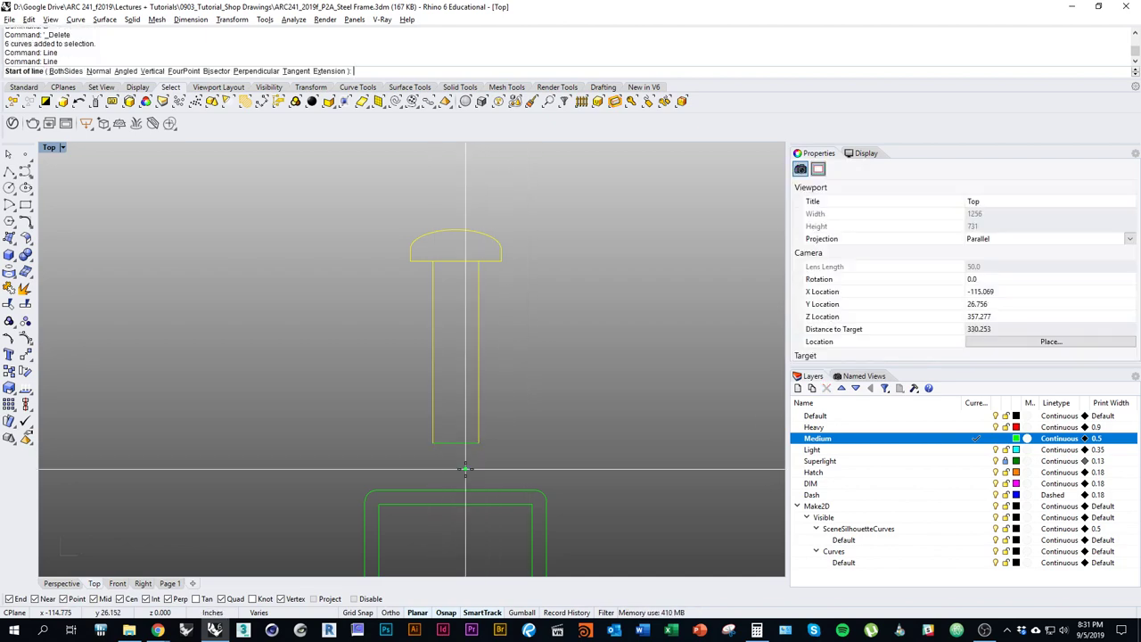
key(Escape)
drag(533, 466, 407, 427)
right_drag(476, 412, 460, 368)
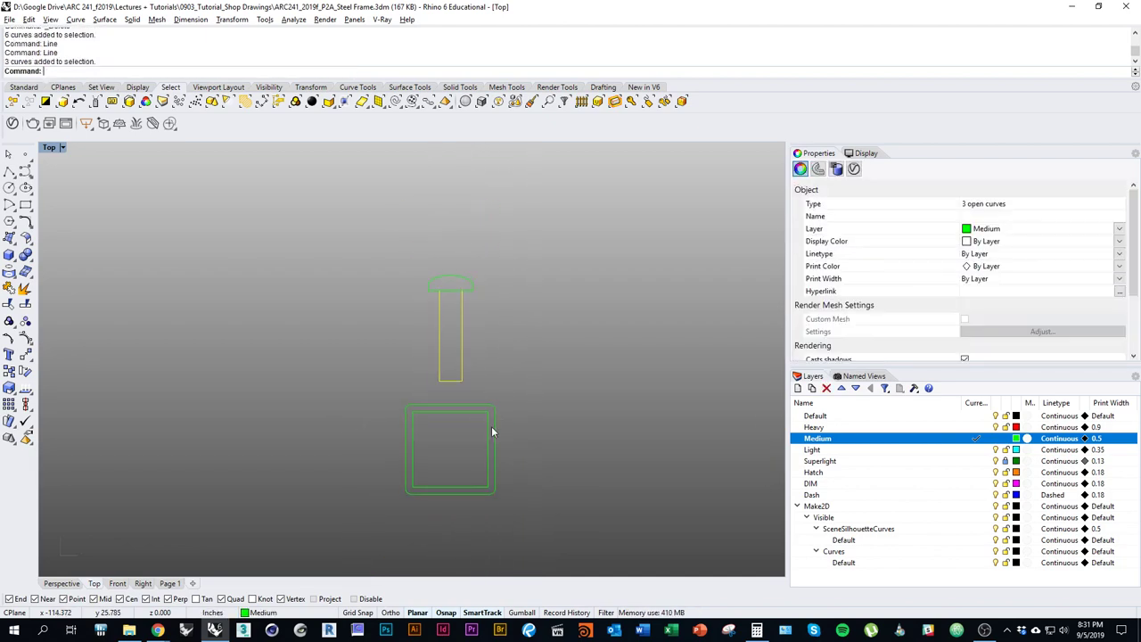
Switch to the McMaster-Carr site in Chrome, search for washer, and open the General Purpose Washers among the standard washers.
key(alt+Tab)
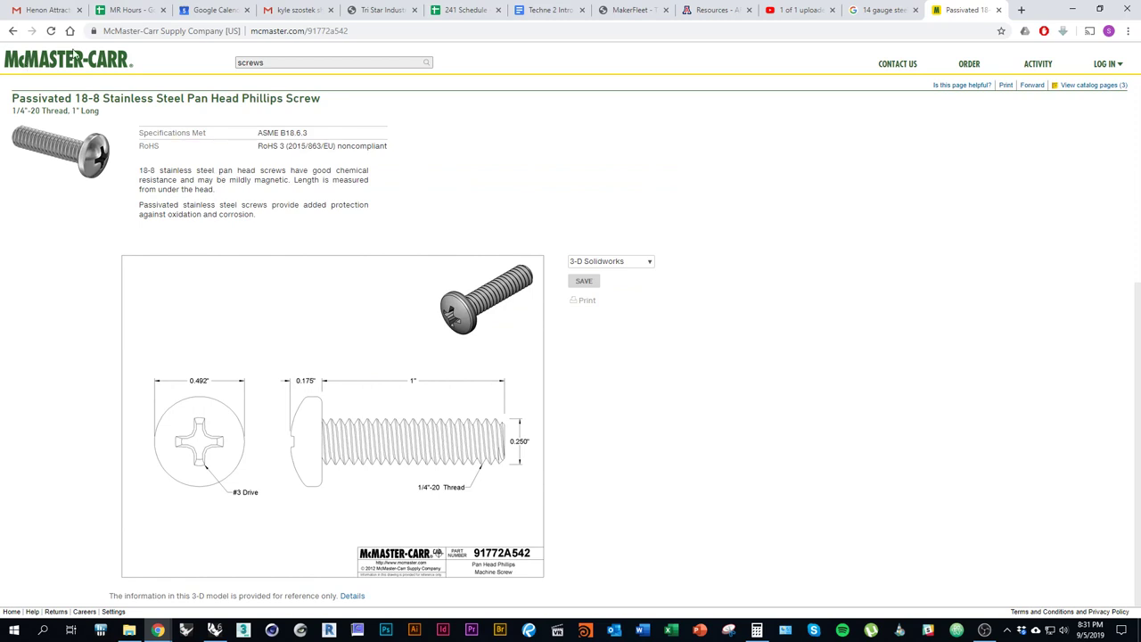
click(12, 30)
click(288, 60)
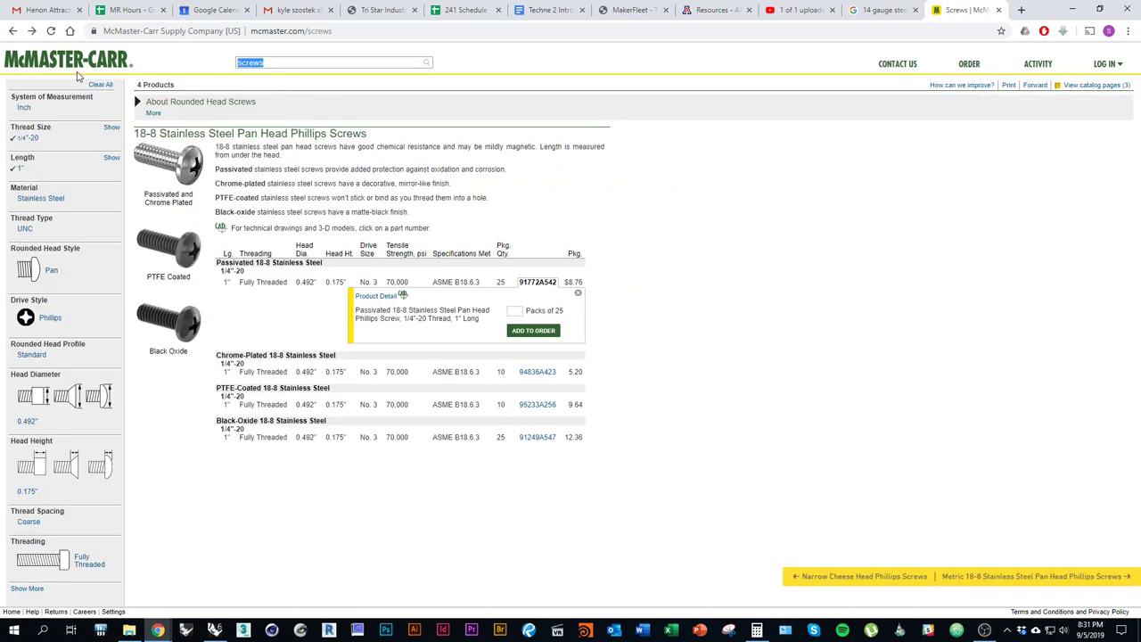
text(washer)
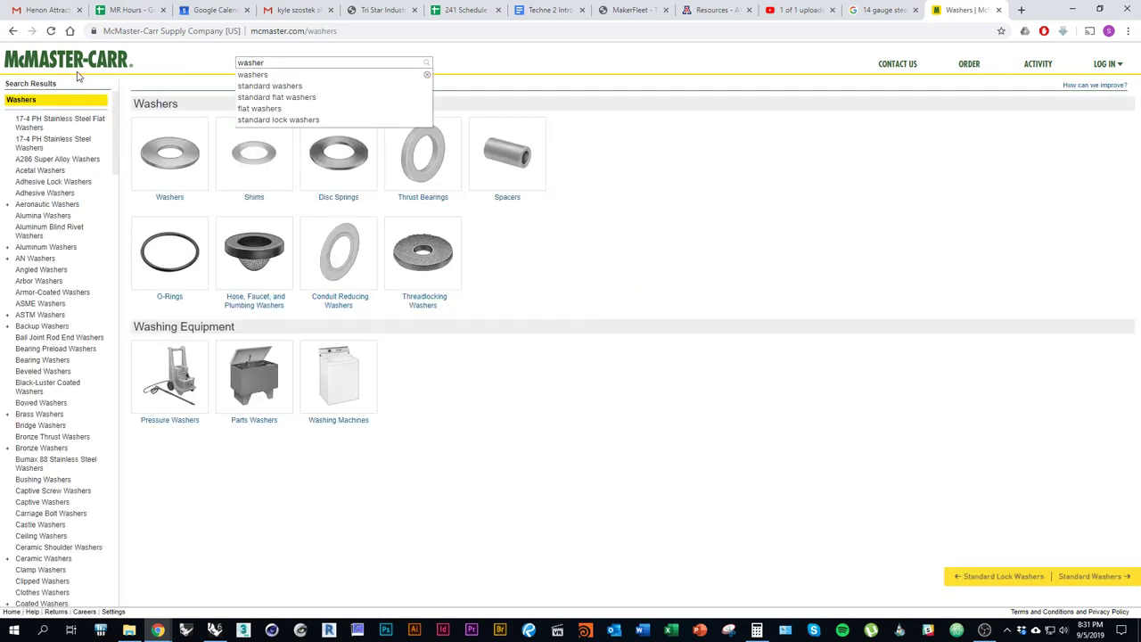
click(169, 153)
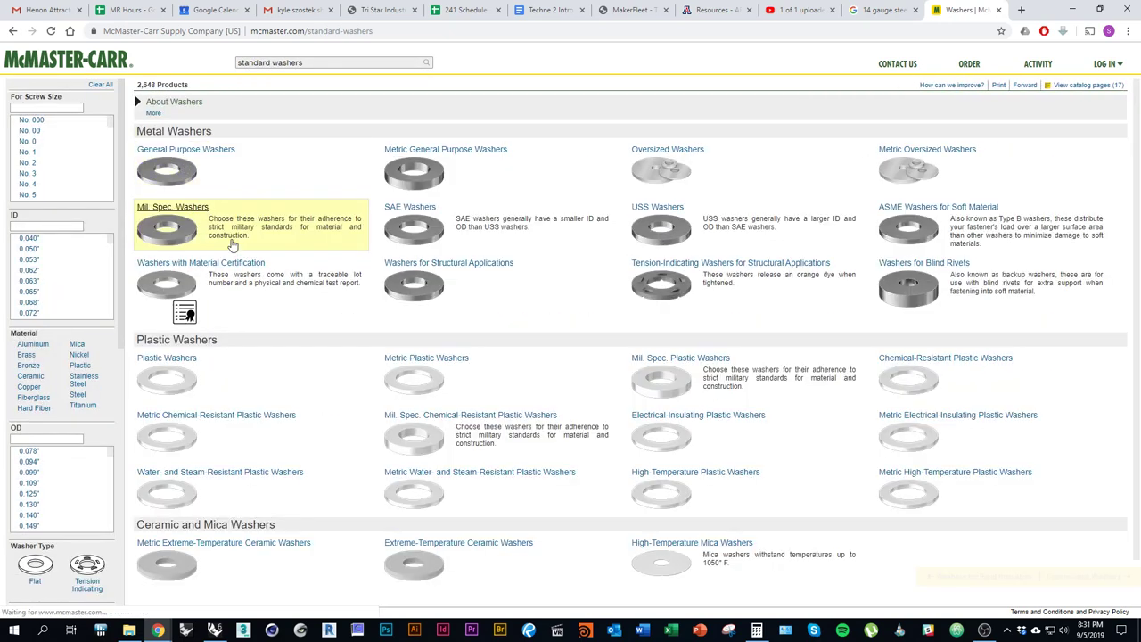
click(176, 176)
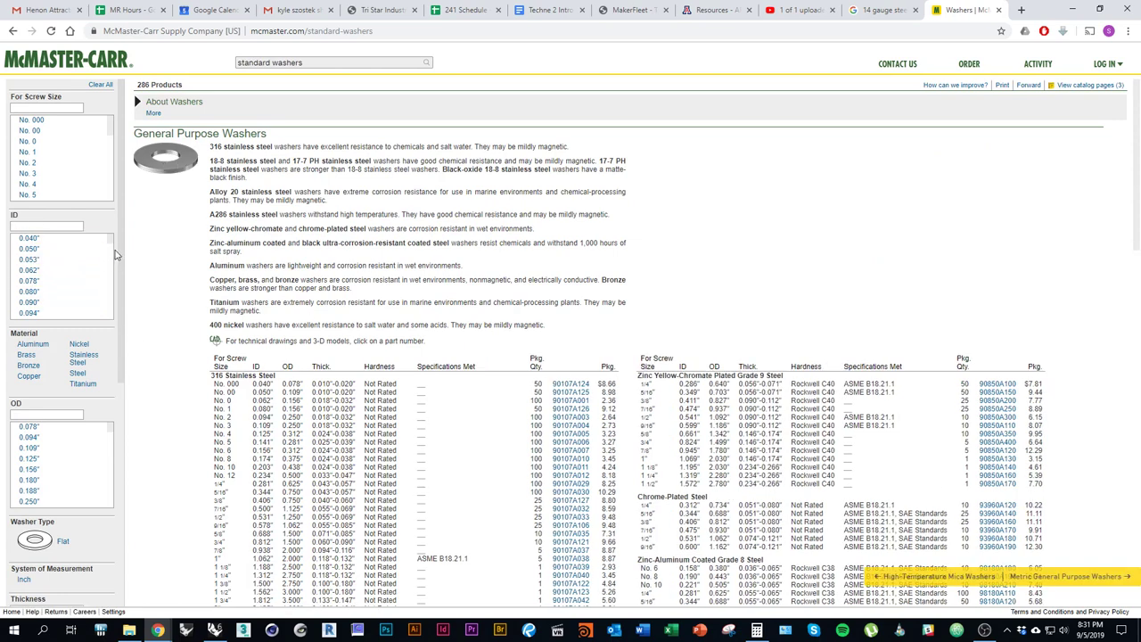
Filter the general purpose washers by an inner diameter of 0.265".
scroll(105, 257, down, 2)
scroll(105, 258, down, 4)
scroll(105, 264, down, 2)
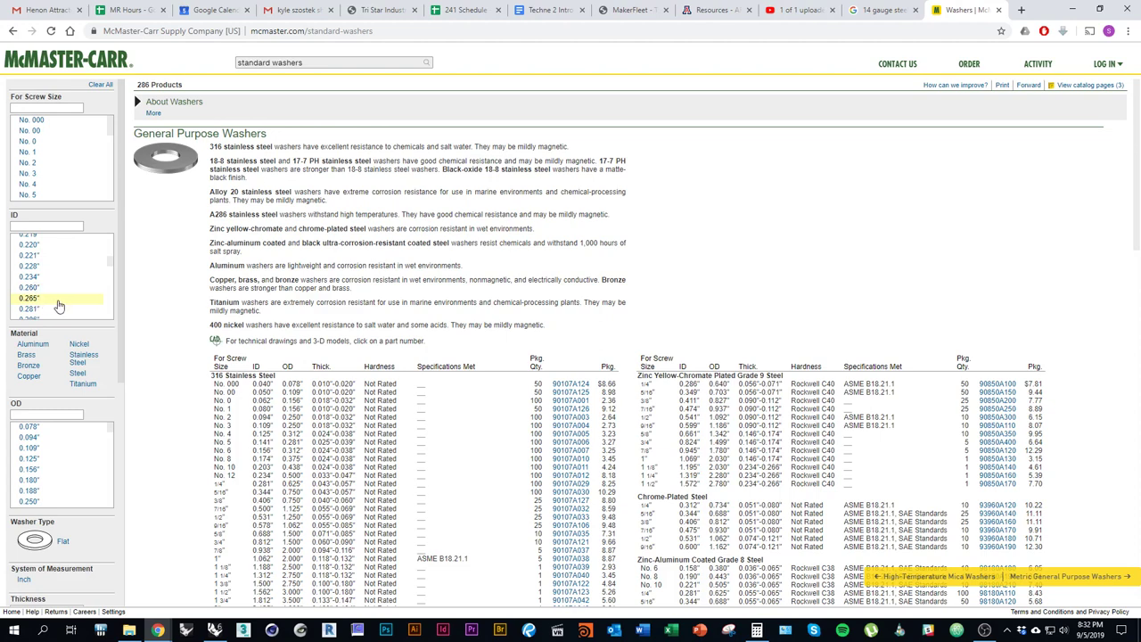
click(58, 306)
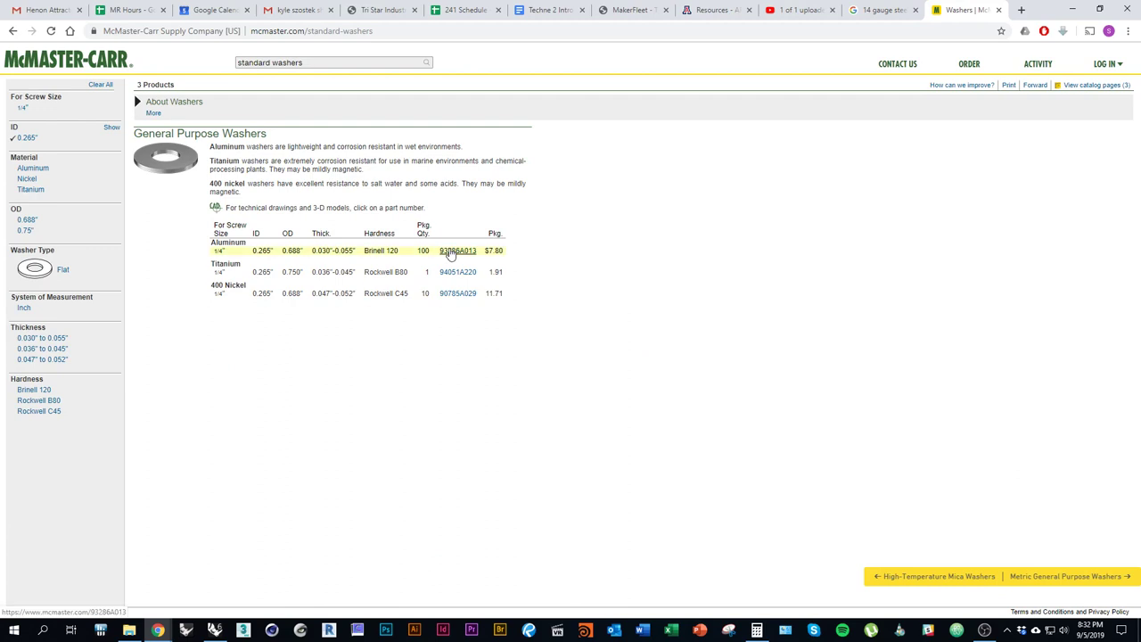
Open the product detail of aluminum washer 93286A013 and examine its dimensioned drawing.
click(457, 251)
click(243, 270)
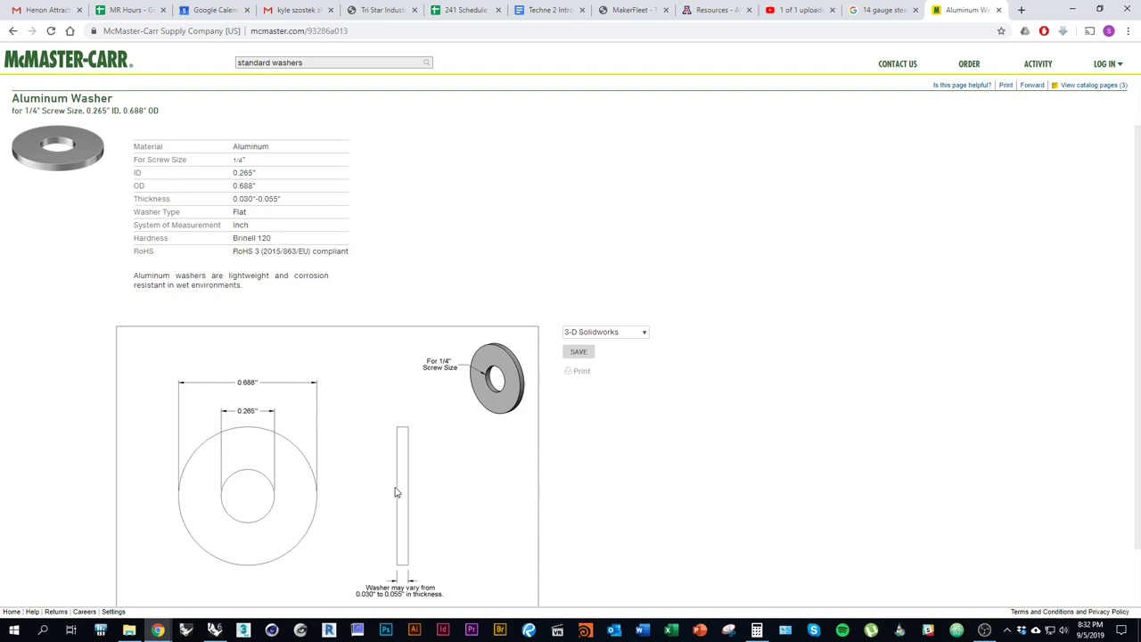
scroll(398, 492, down, 1)
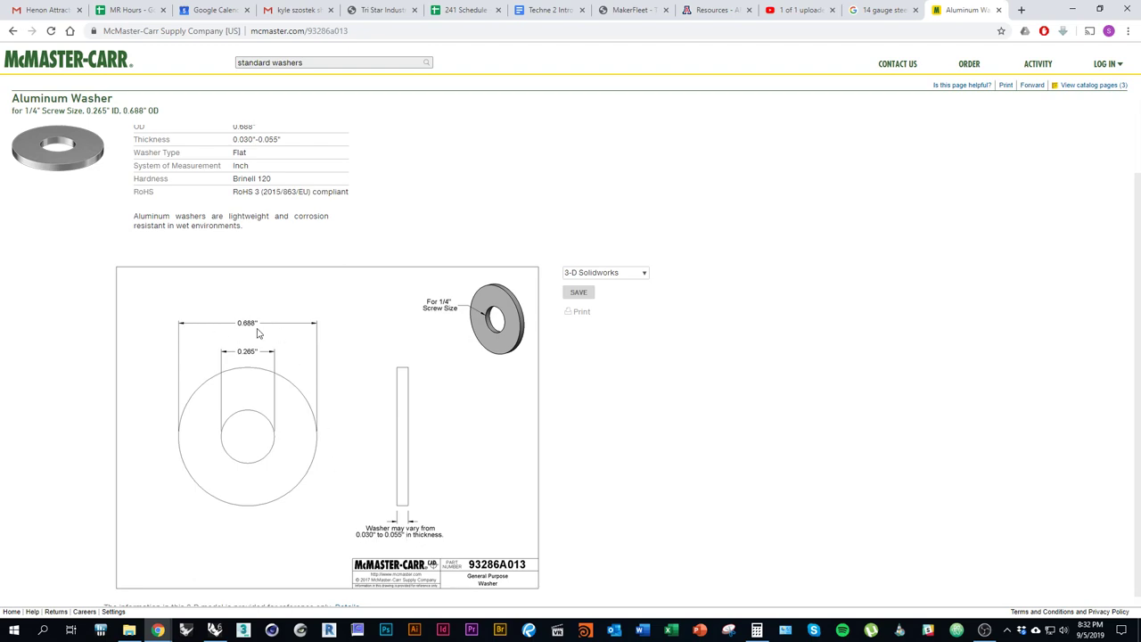
key(alt+Tab)
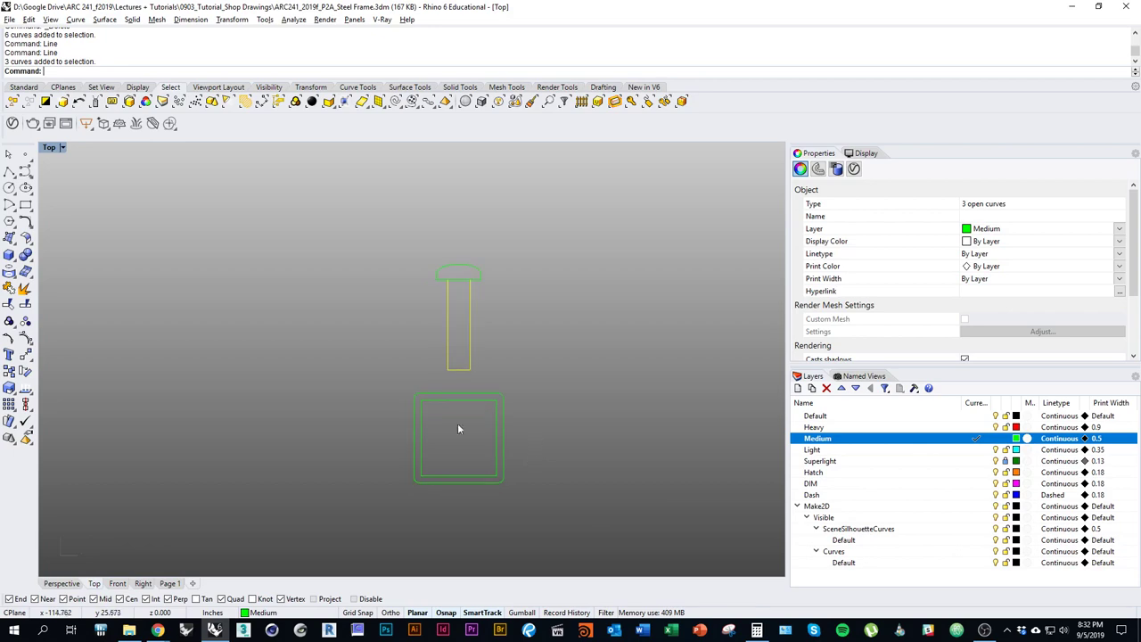
key(alt+Tab)
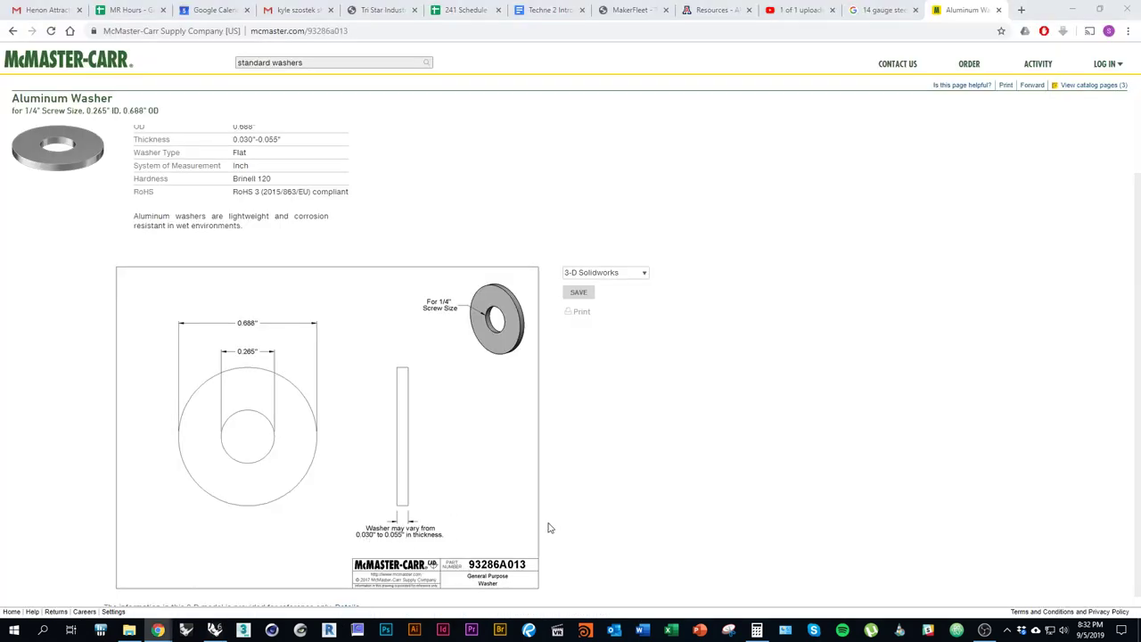
Switch to Rhino and draw the washer as a rectangle centred on the midpoint of the head's underside, .688 long and .04 wide.
key(alt+Tab)
key(Return)
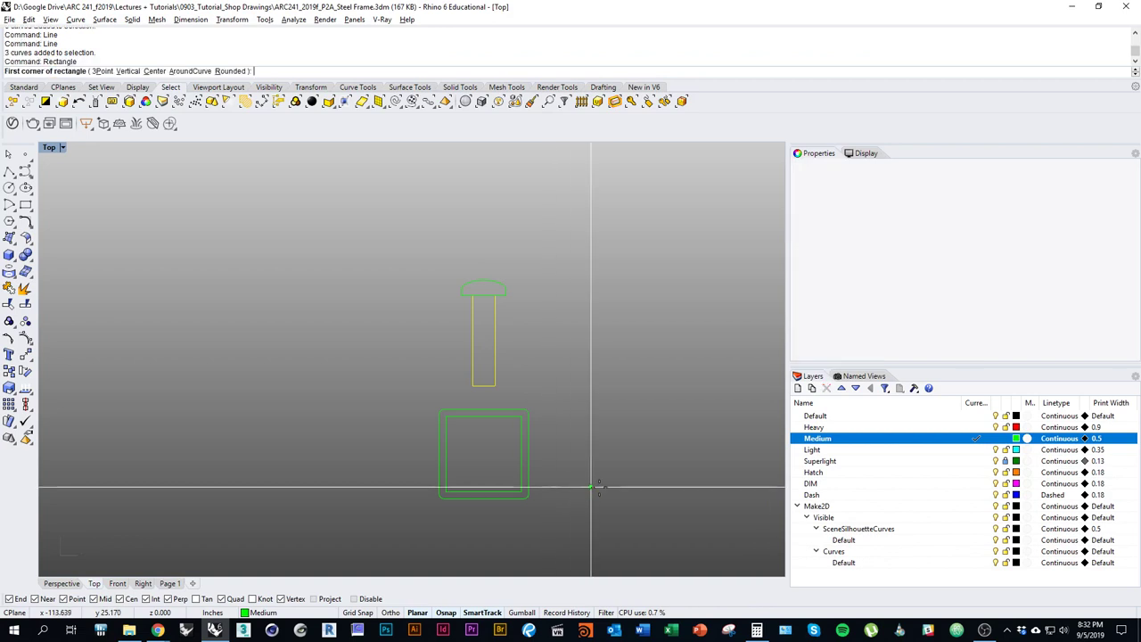
right_drag(380, 389, 333, 391)
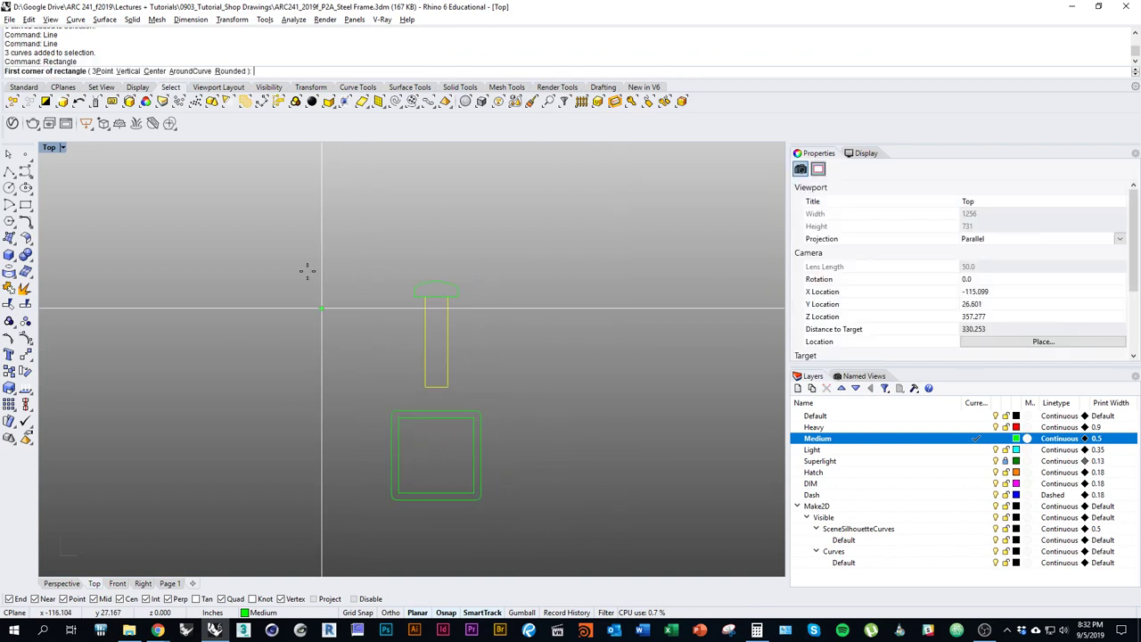
click(154, 71)
scroll(435, 316, up, 5)
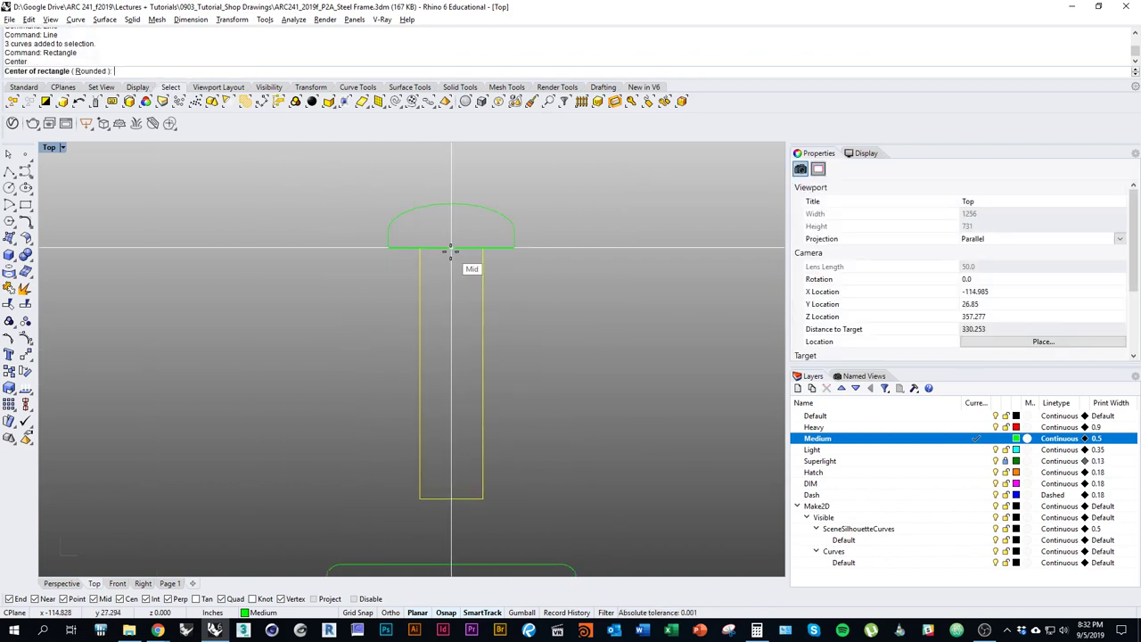
click(451, 248)
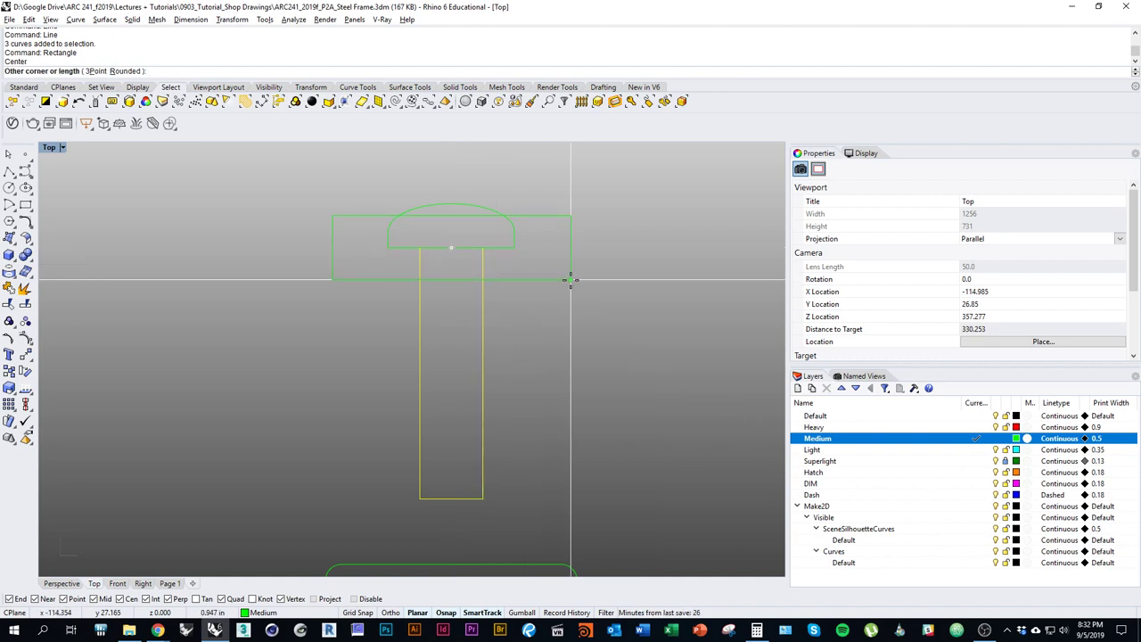
text(6)
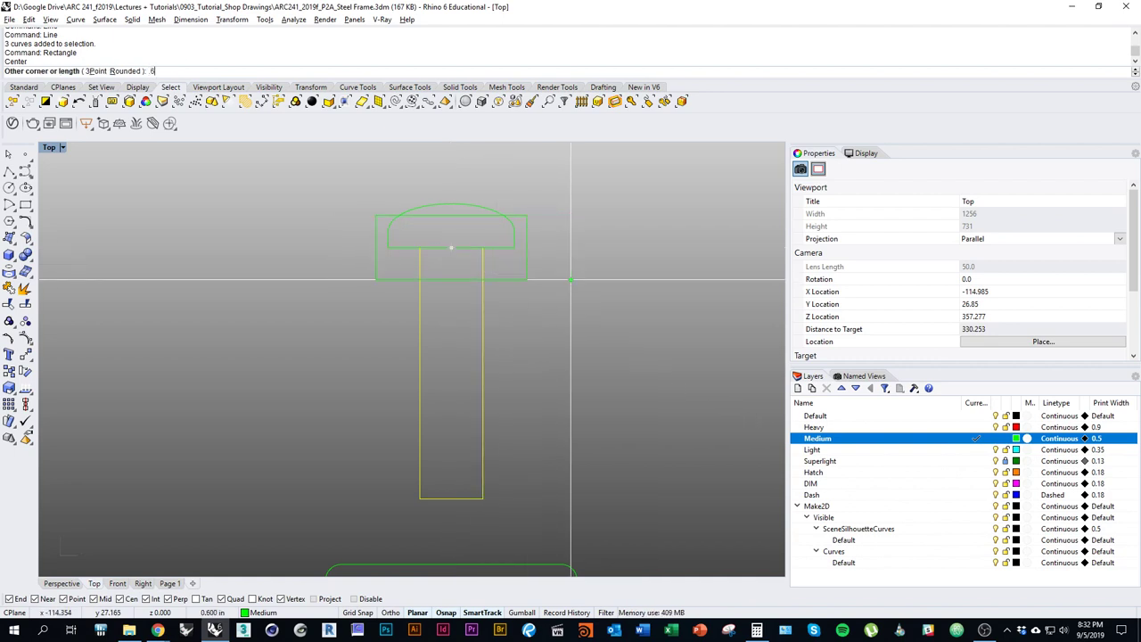
text(88)
key(Return)
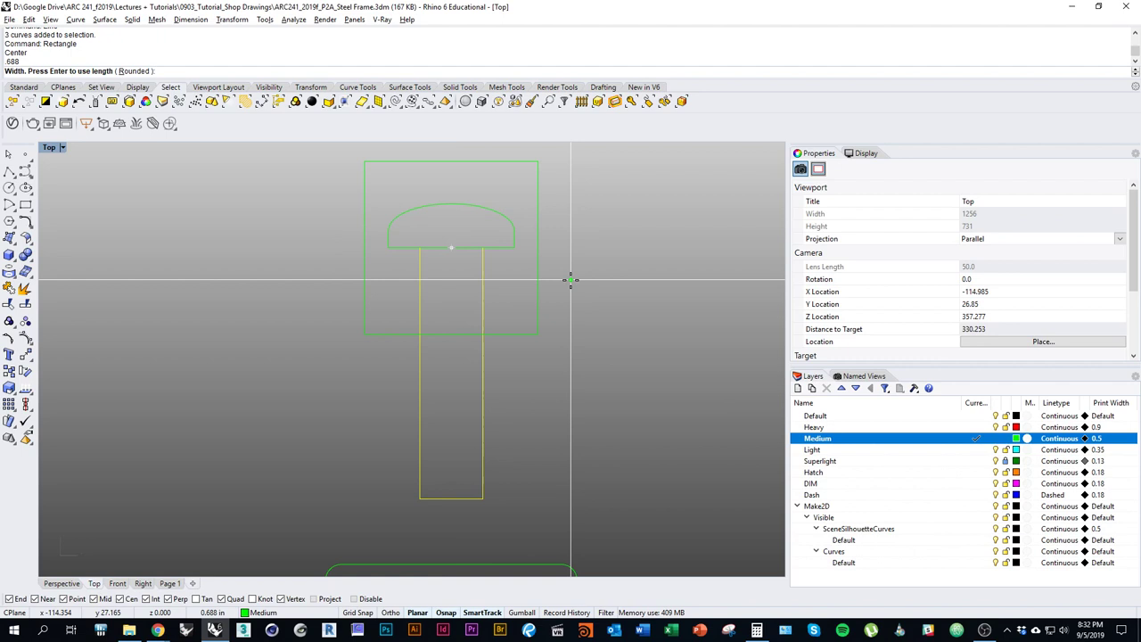
text(.04)
key(Return)
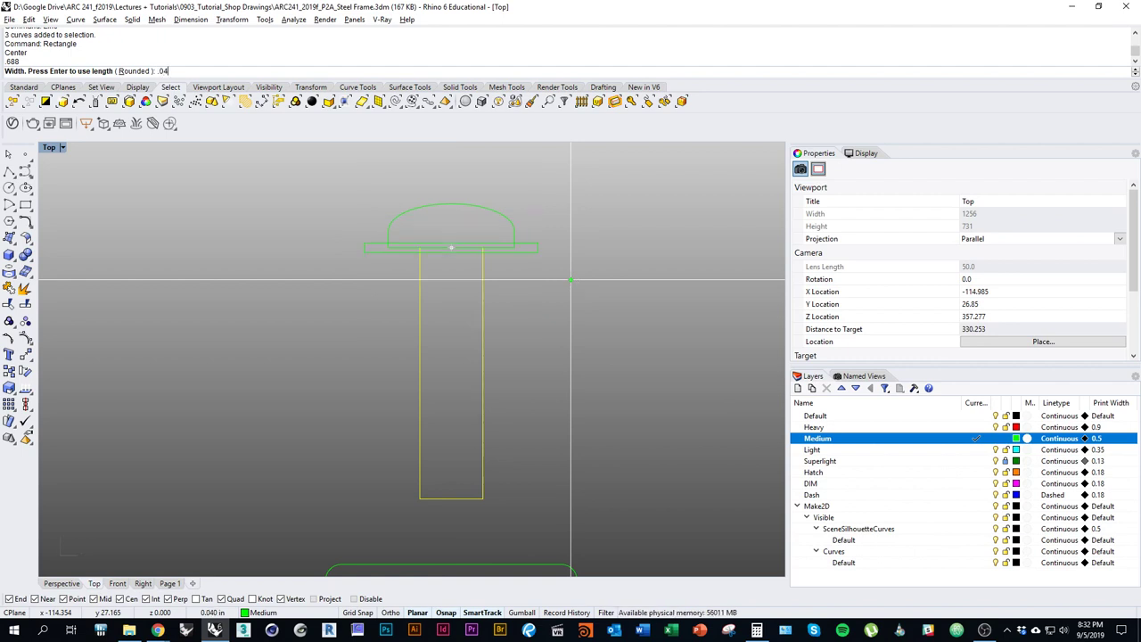
Check the washer's dimensions again on the McMaster-Carr drawing, and return to the screw drawing in Rhino.
key(alt+Tab)
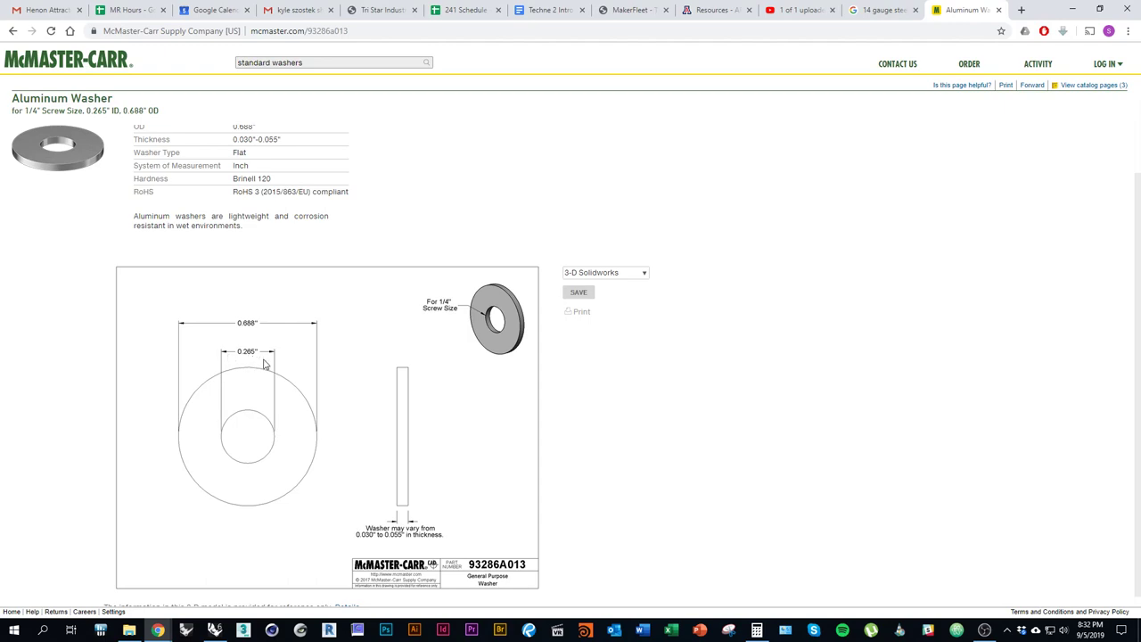
key(alt+Tab)
scroll(449, 389, up, 2)
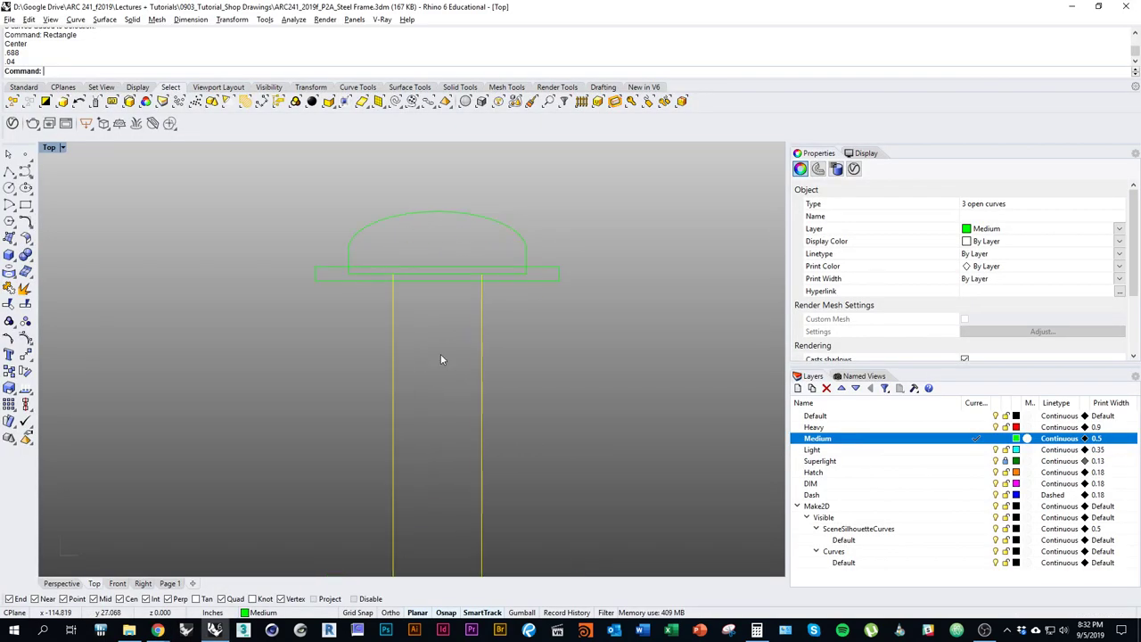
Draw a vertical centre line from the midpoint of the washer's bottom edge up into the screw head.
text(line)
key(Return)
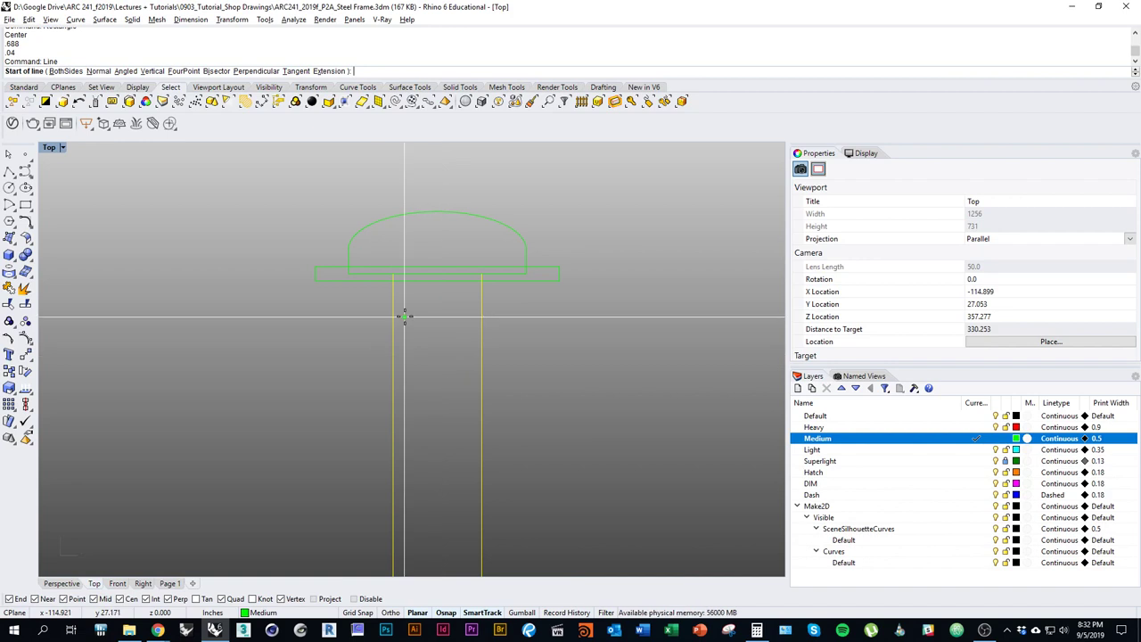
click(435, 280)
click(437, 236)
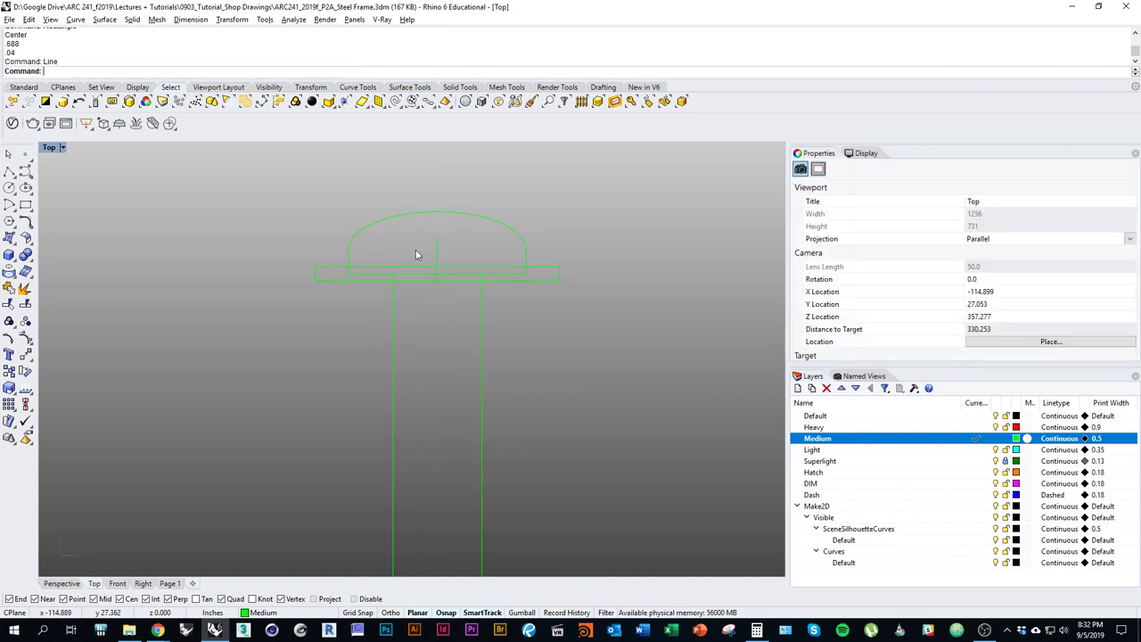
Offset the centre line to both sides by .265/2 to mark the washer's hole.
text(offset)
key(Return)
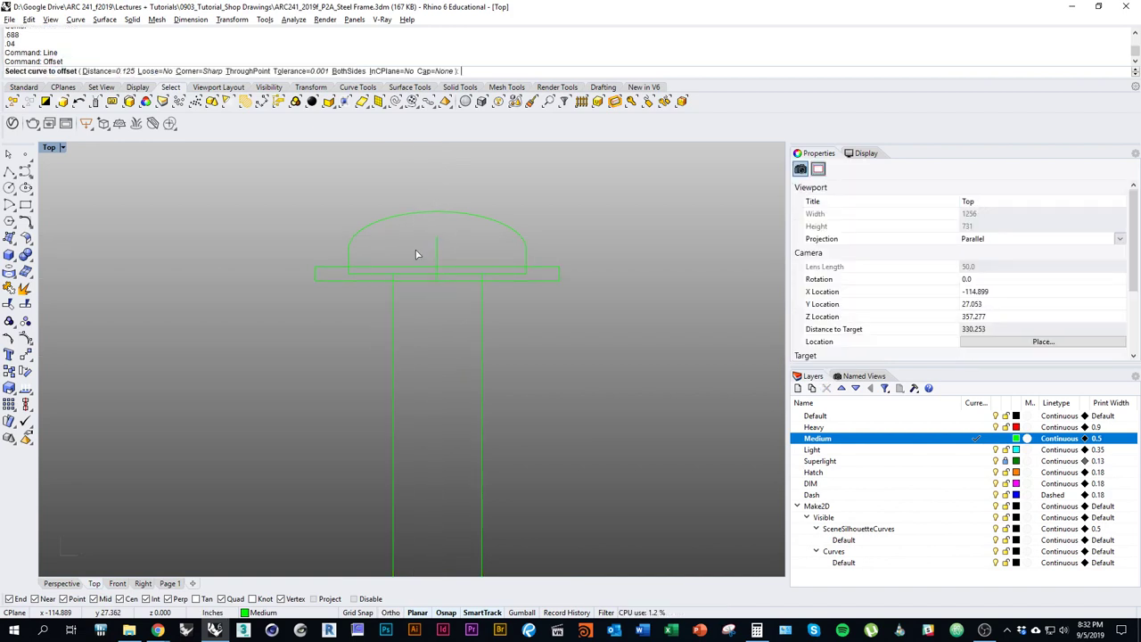
click(436, 247)
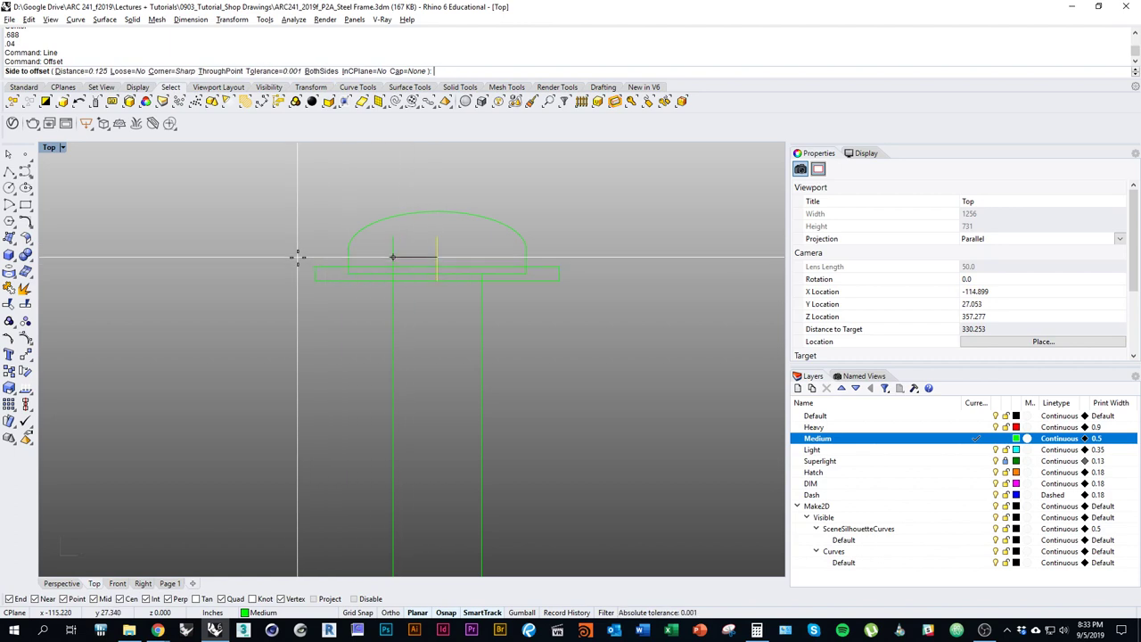
text(265/2)
key(Return)
text(b)
key(Return)
click(310, 266)
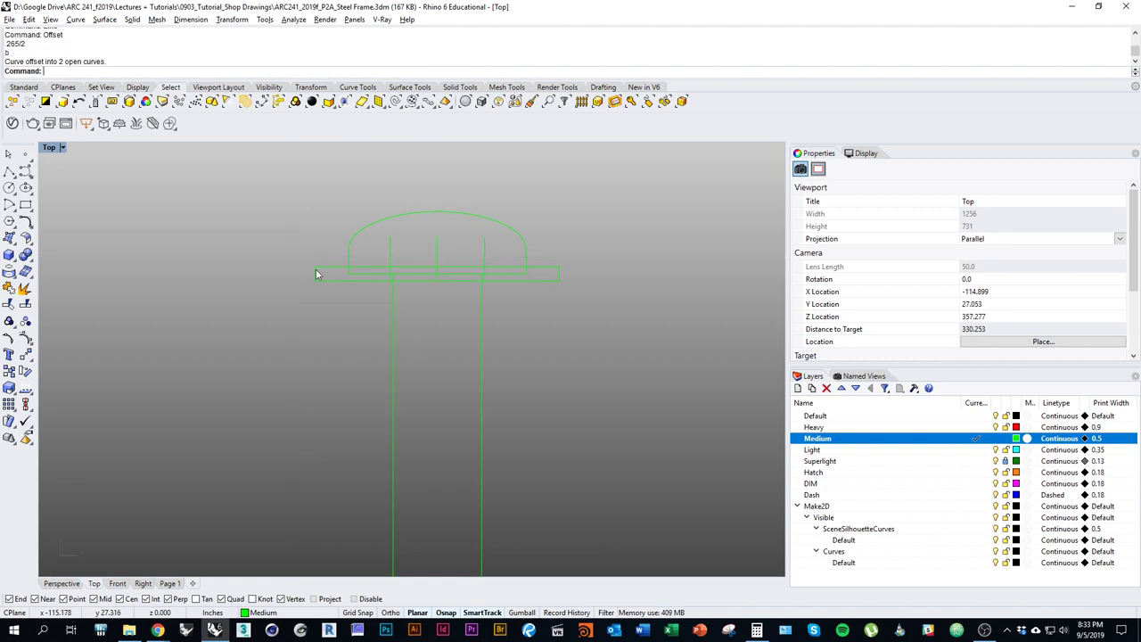
Delete the original centre line between the two offset lines.
scroll(428, 259, up, 3)
click(440, 282)
text(d)
key(Return)
right_drag(409, 306, 376, 317)
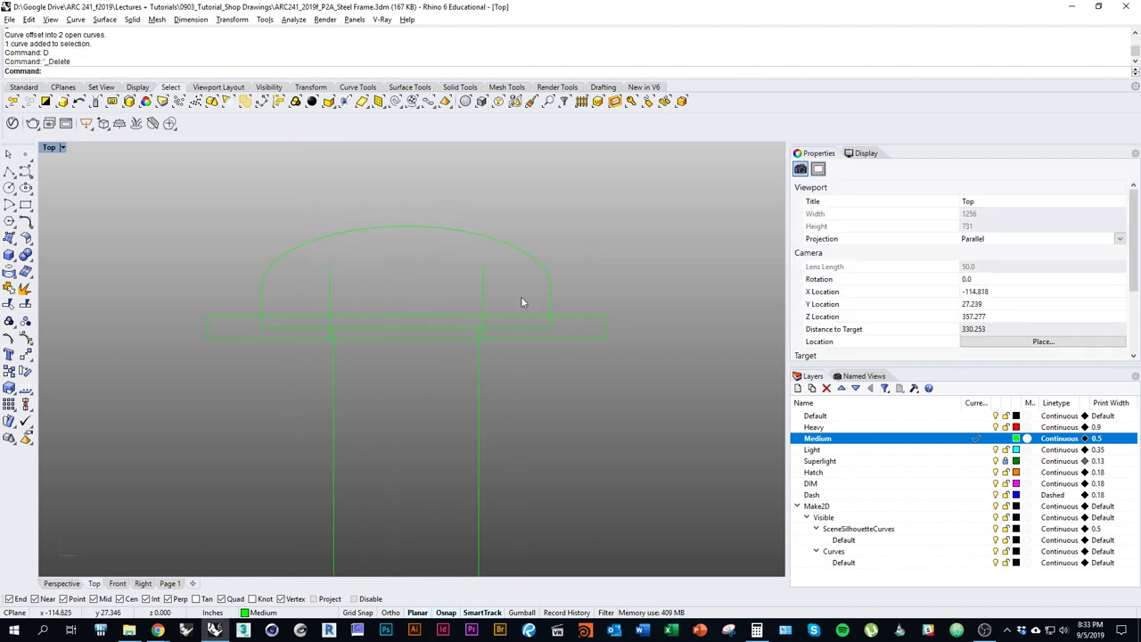
Trim away the washer's top and bottom edges between the two offset lines.
drag(521, 297, 317, 291)
text(tr)
key(Return)
click(431, 339)
click(430, 315)
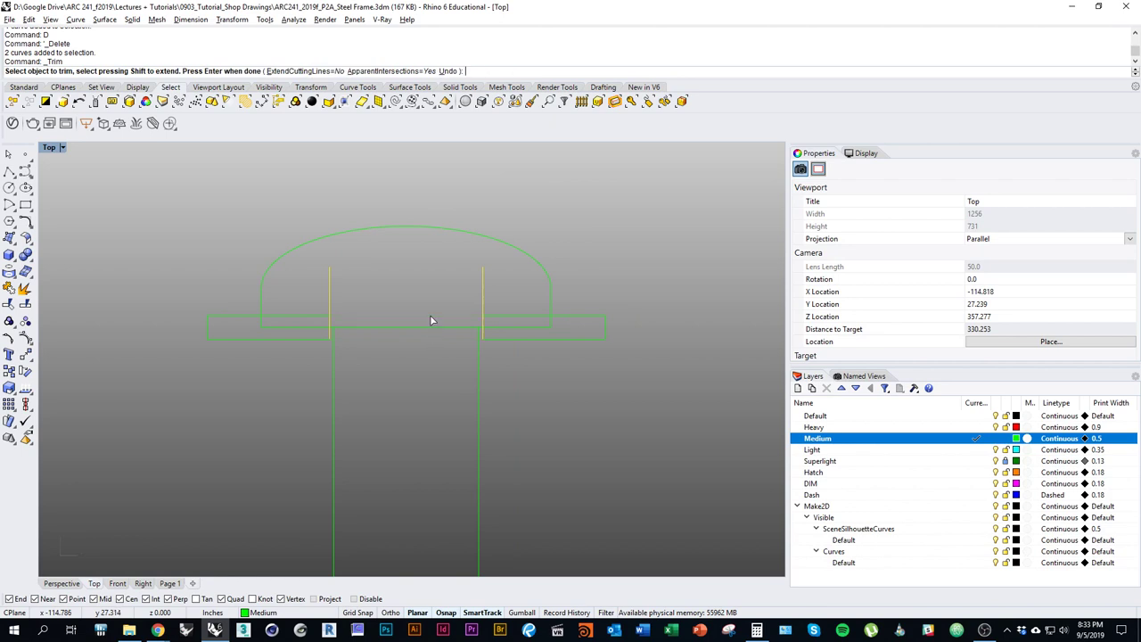
key(Return)
Trim the offset lines' excess above the washer, and join the remaining pieces into two closed washer halves.
shift+click(481, 327)
shift+click(311, 315)
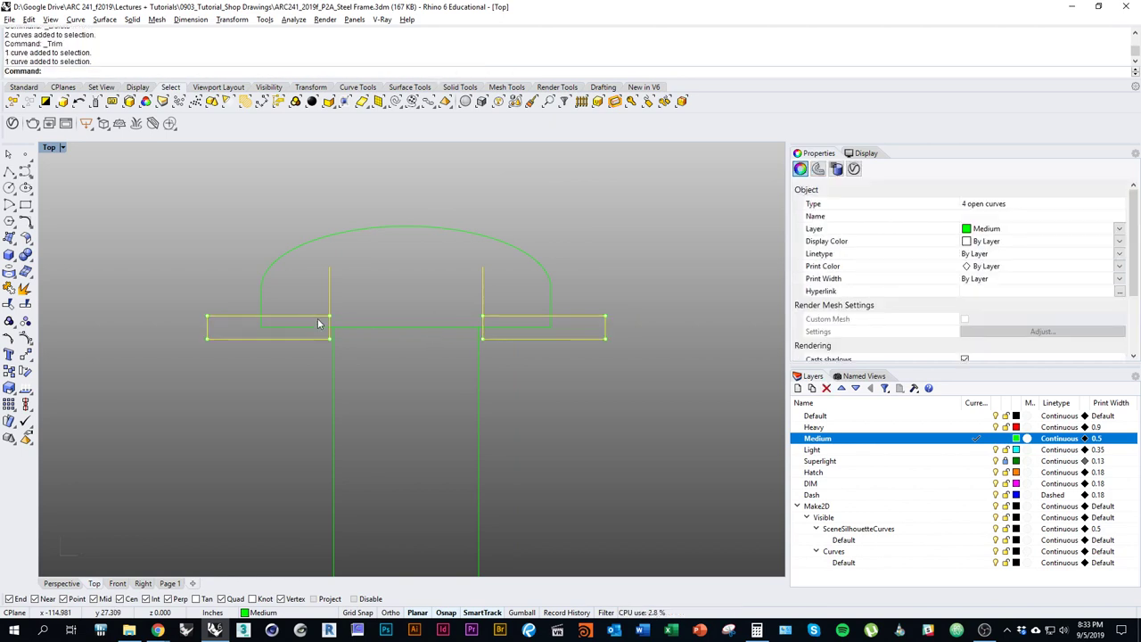
right_click(318, 318)
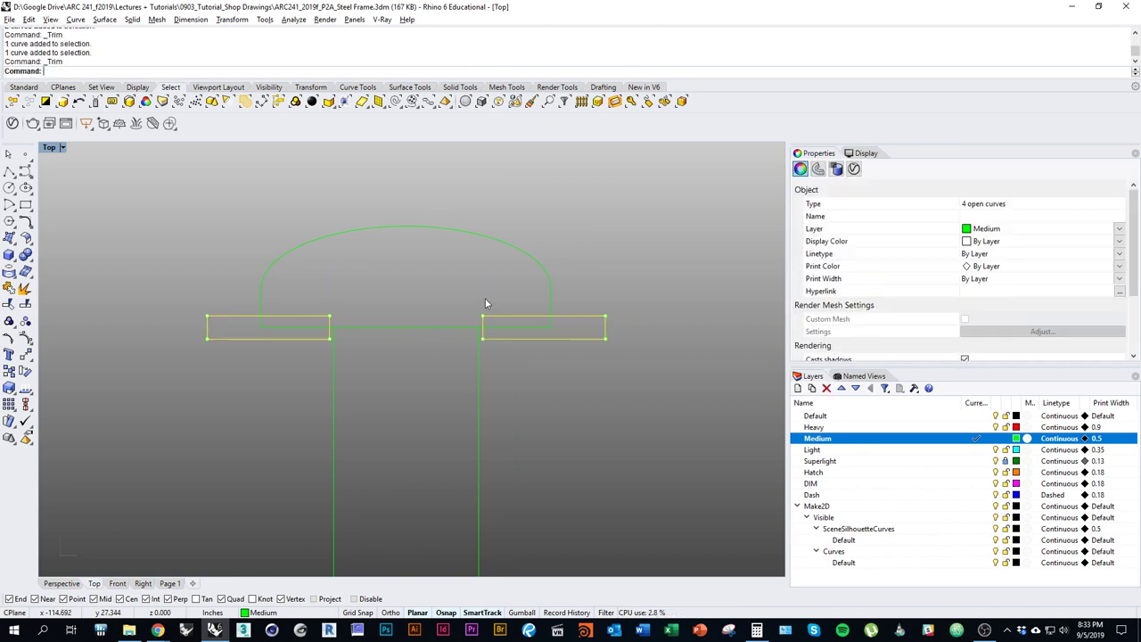
Check the washer's drawing on the McMaster-Carr page, and return to the screw drawing in Rhino.
key(alt+Tab)
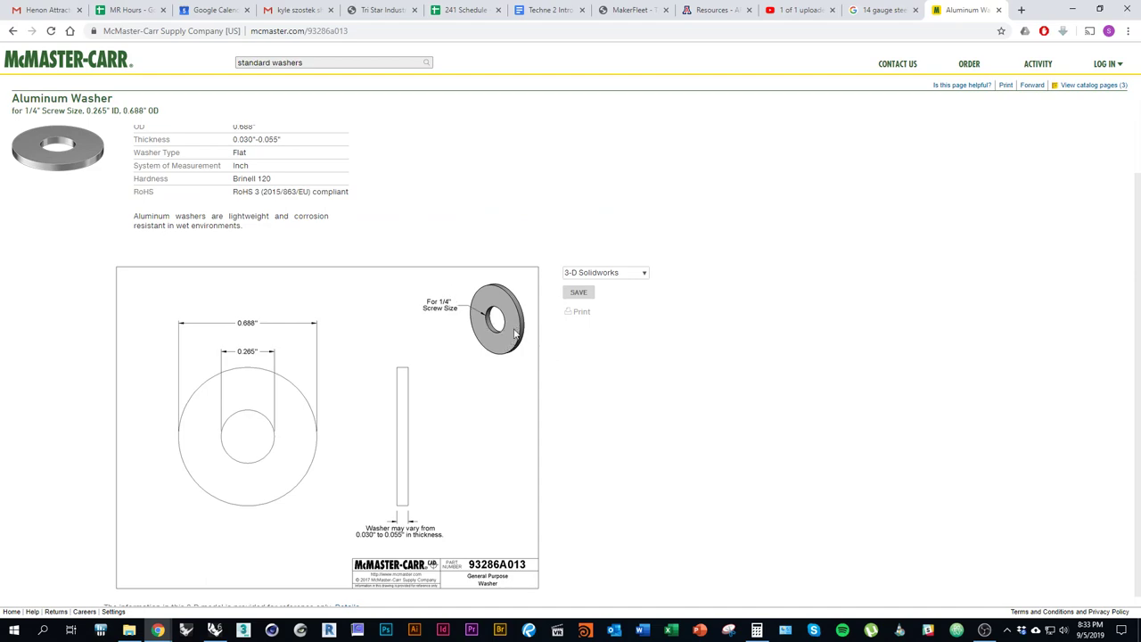
key(alt+Tab)
Move both washer halves down so their top edges sit flush against the underside of the screw head.
scroll(503, 308, down, 3)
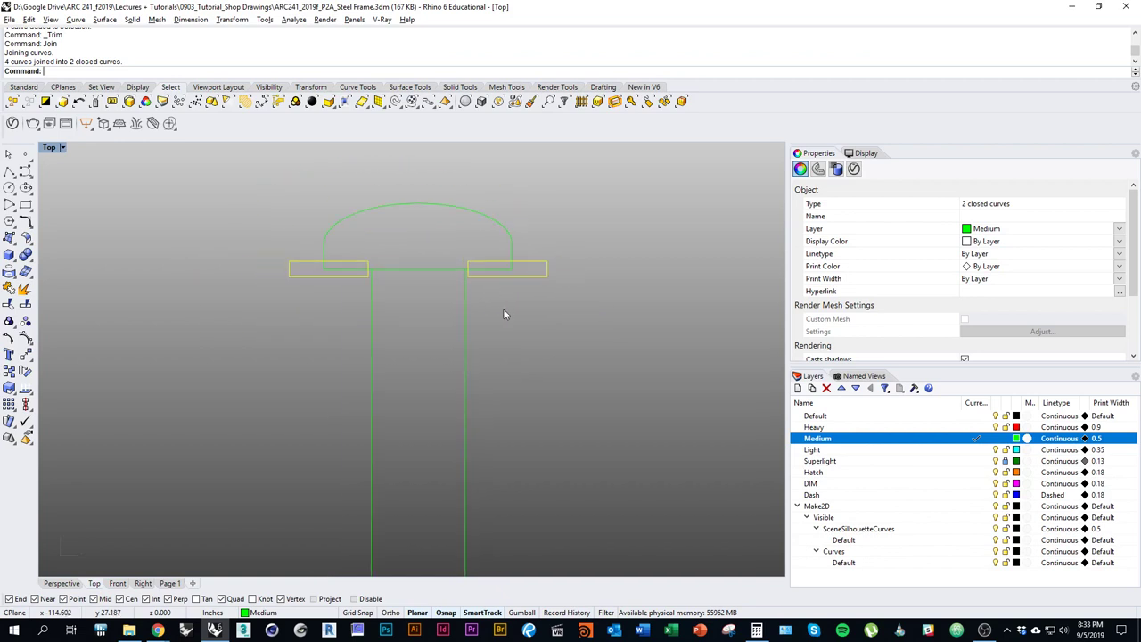
text(m)
key(Return)
scroll(464, 288, up, 3)
click(468, 240)
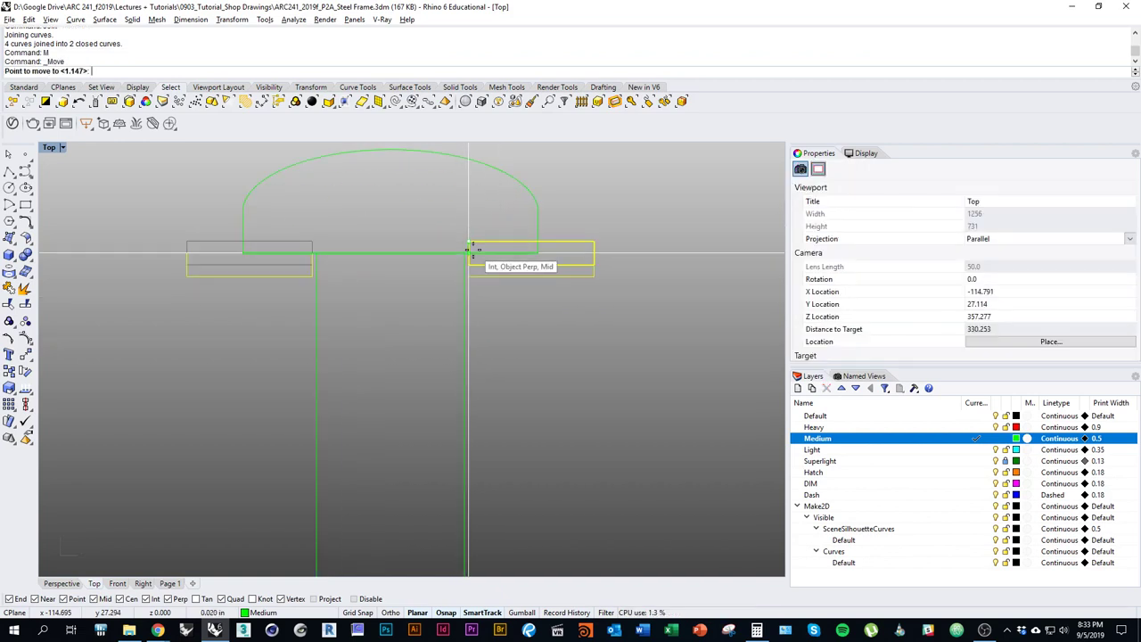
click(468, 252)
scroll(481, 275, down, 8)
drag(566, 384, 324, 205)
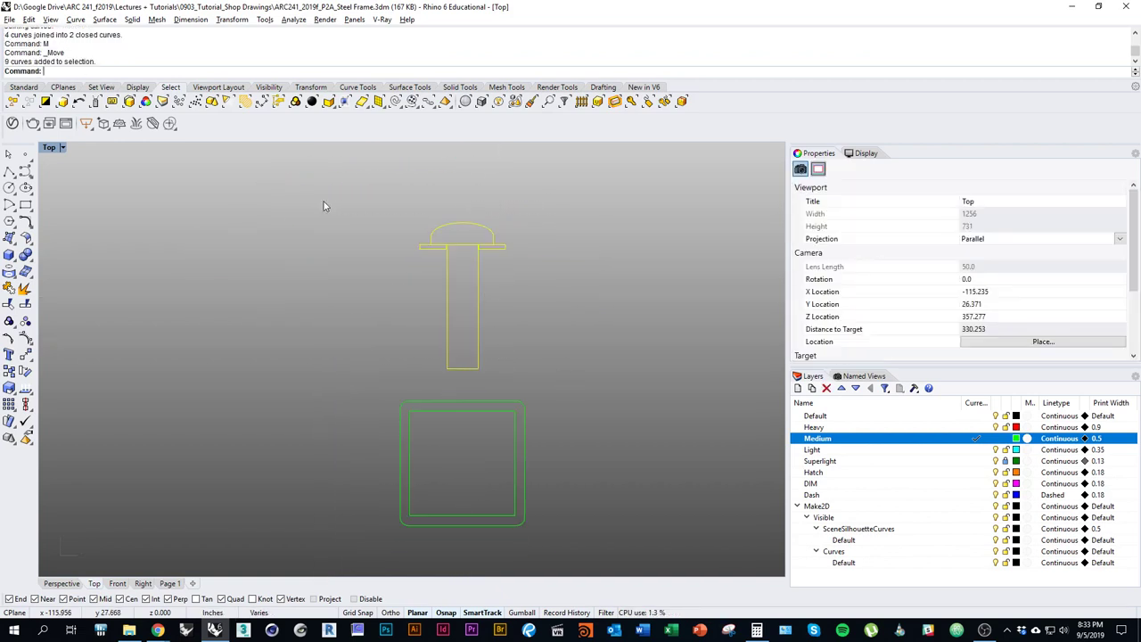
right_drag(502, 303, 464, 287)
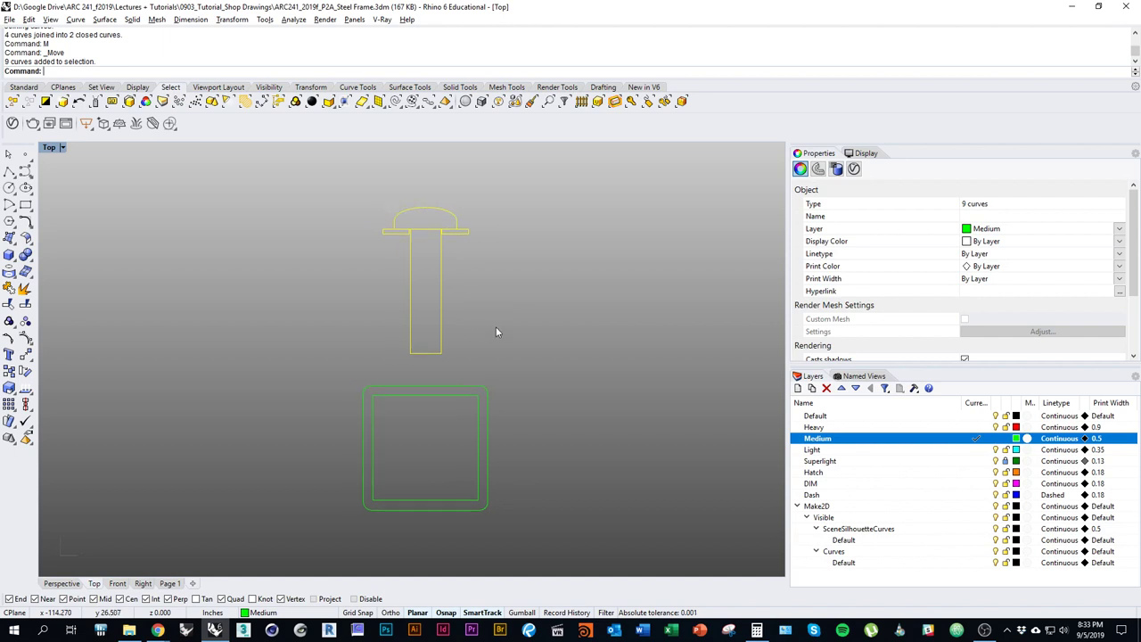
click(496, 330)
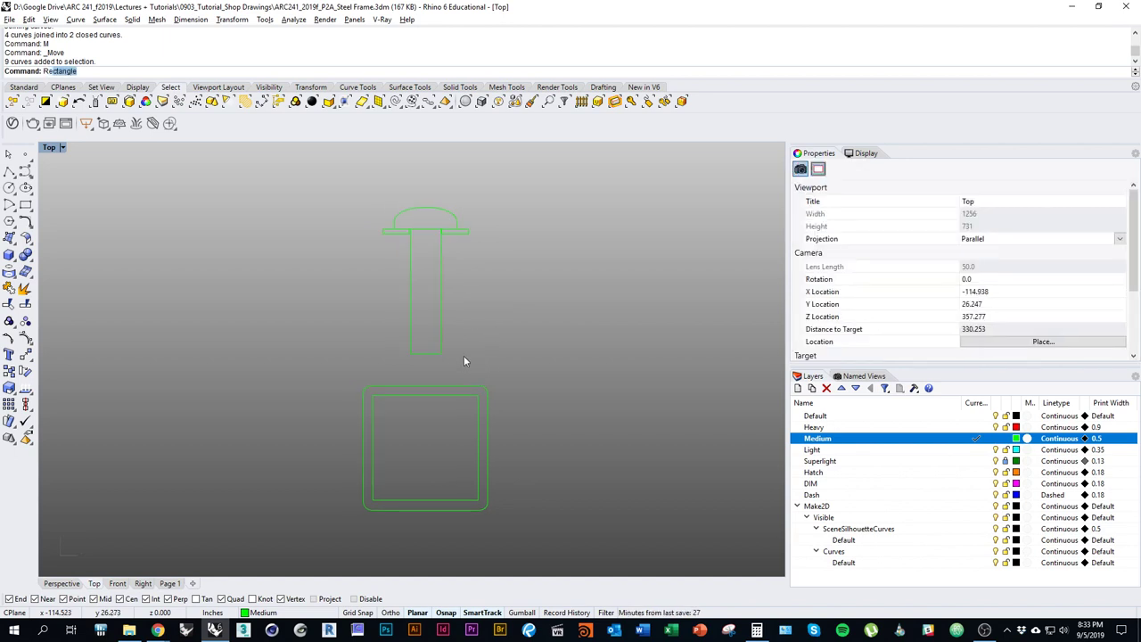
Draw a rectangle centred on the midpoint of the square tube's top edge, 4 long and .5 wide.
key(Return)
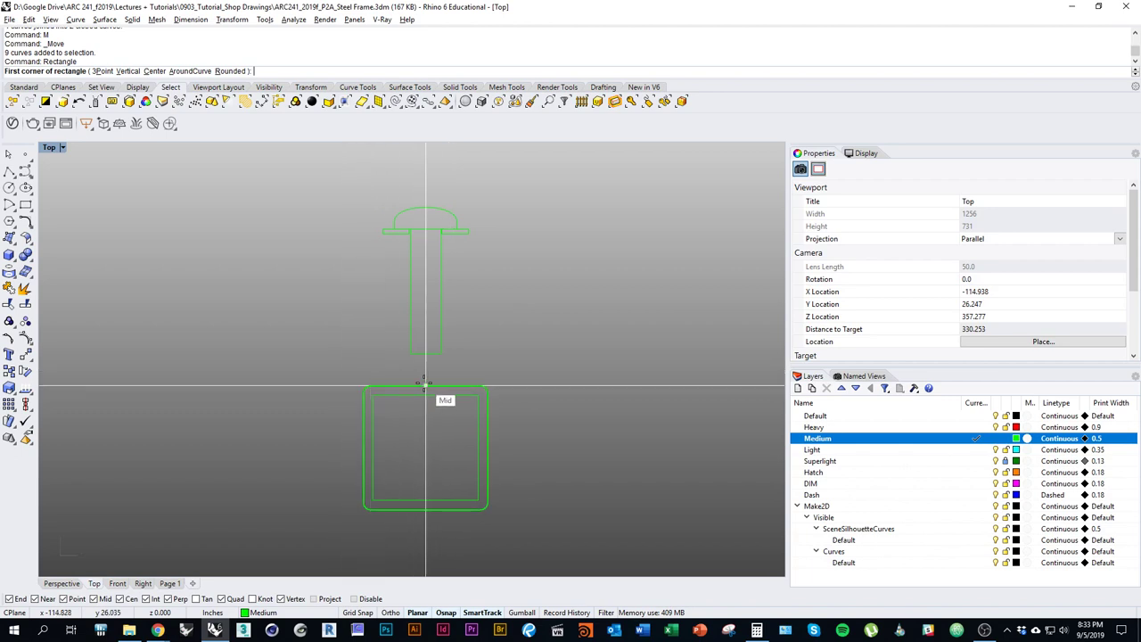
click(155, 71)
click(426, 385)
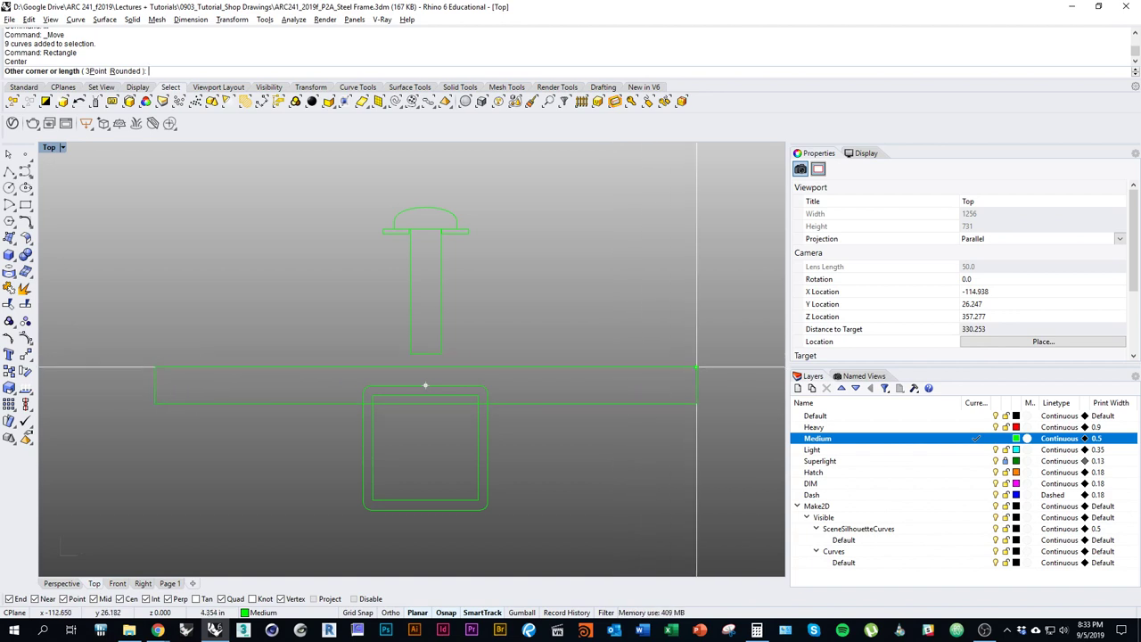
text(3)
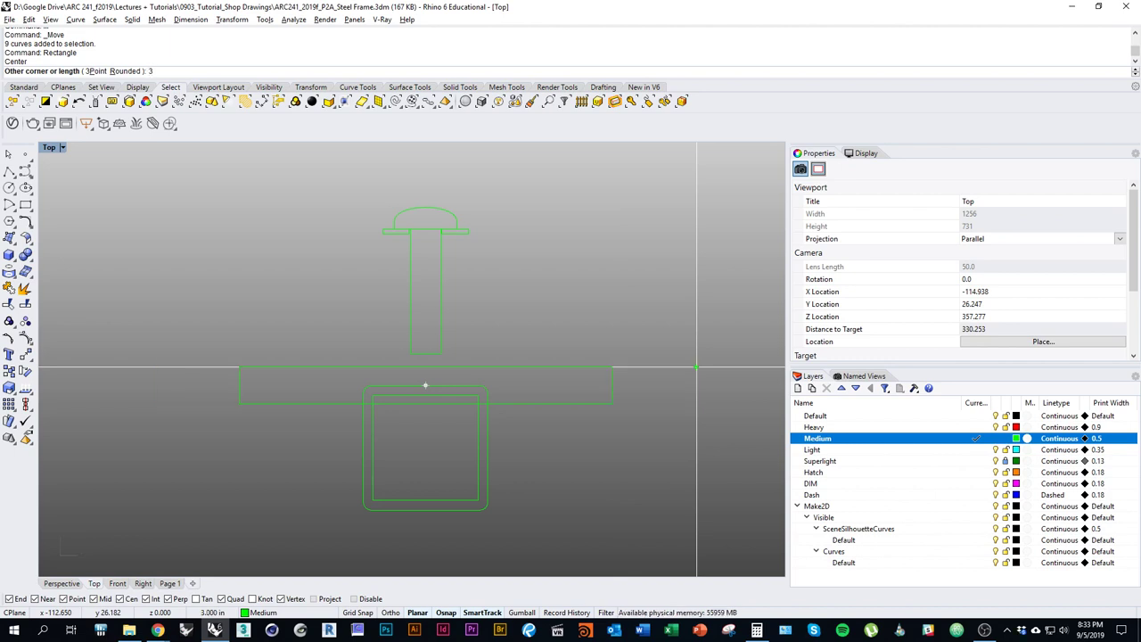
key(BackSpace)
text(4)
key(Return)
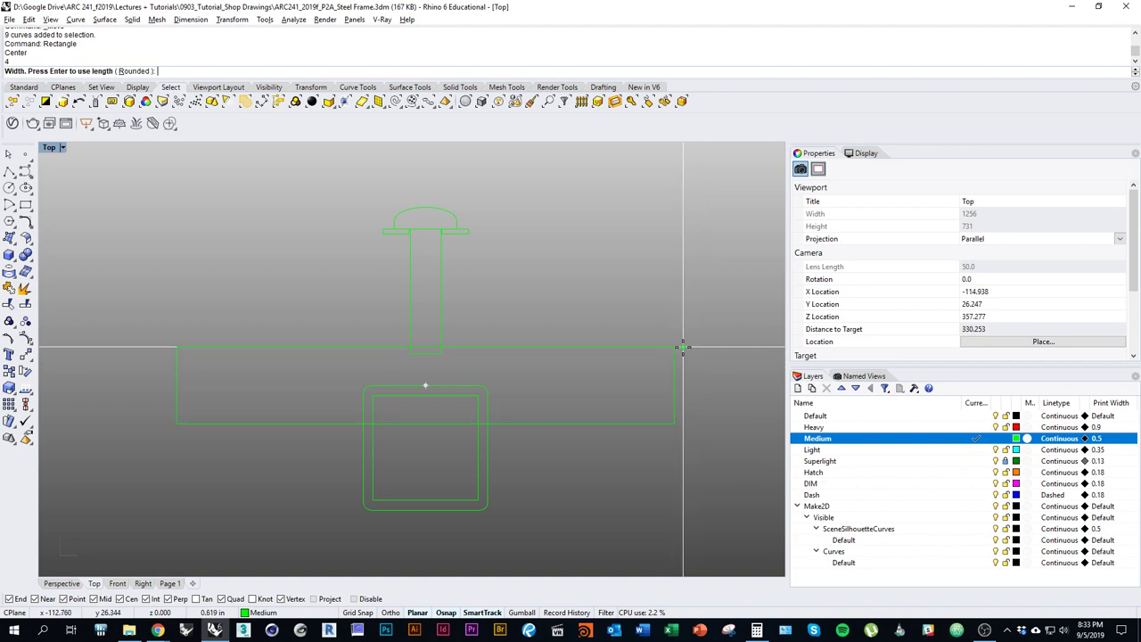
text(.5)
key(Return)
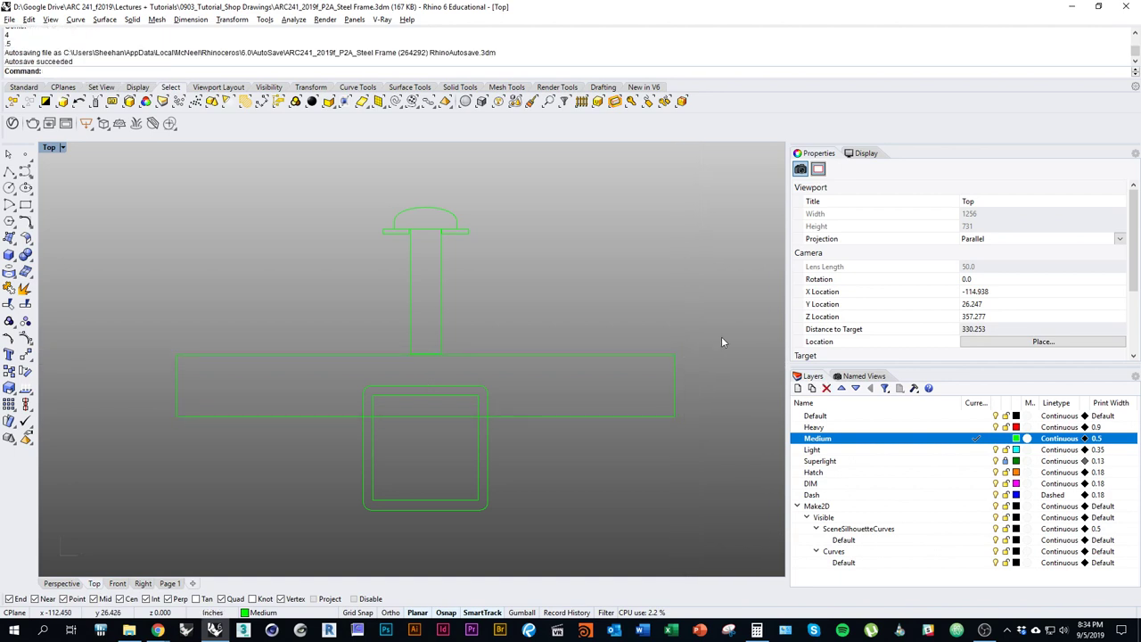
Measure the height of the long rectangle along its right edge.
scroll(441, 306, down, 2)
text(distance)
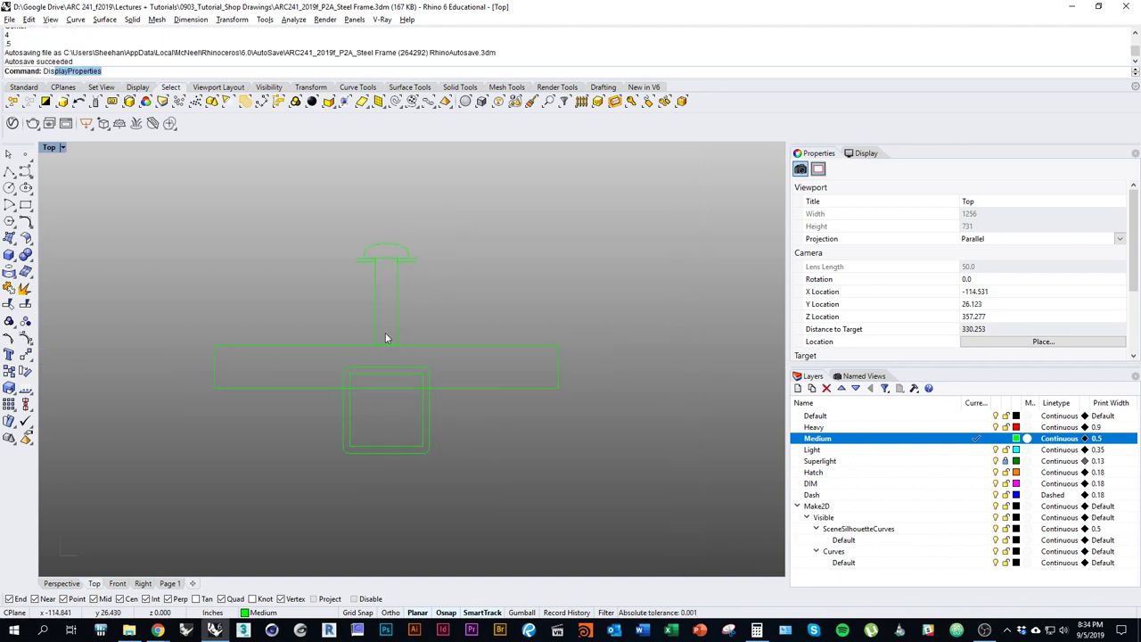
key(Return)
click(559, 387)
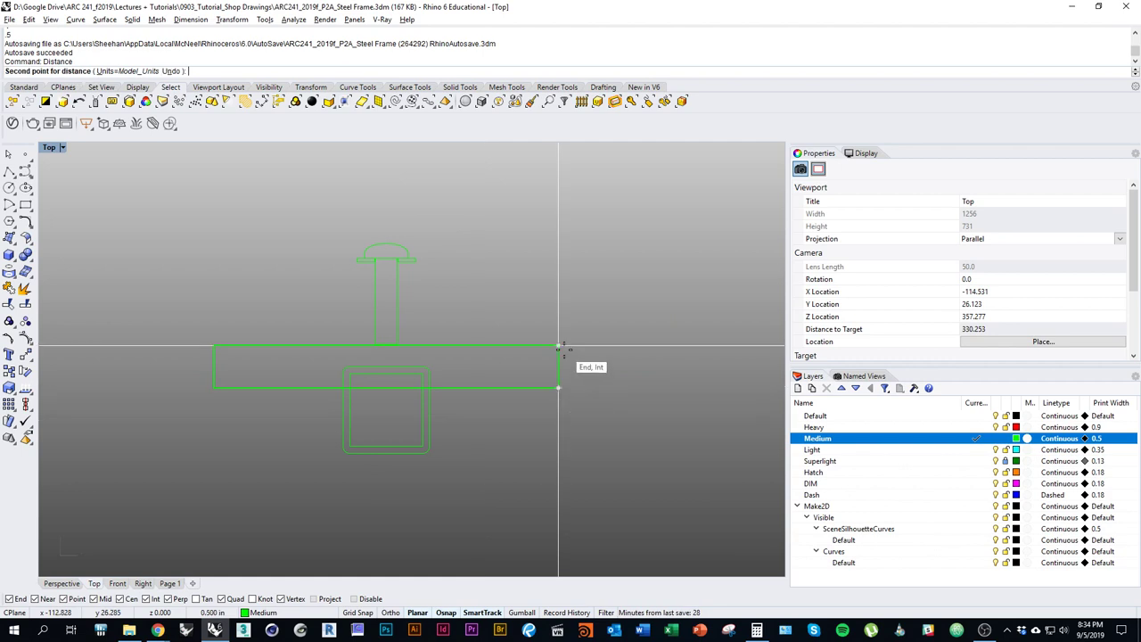
click(564, 350)
Move the long rectangle straight up until it sits clear above the square tube.
scroll(521, 419, down, 4)
click(485, 399)
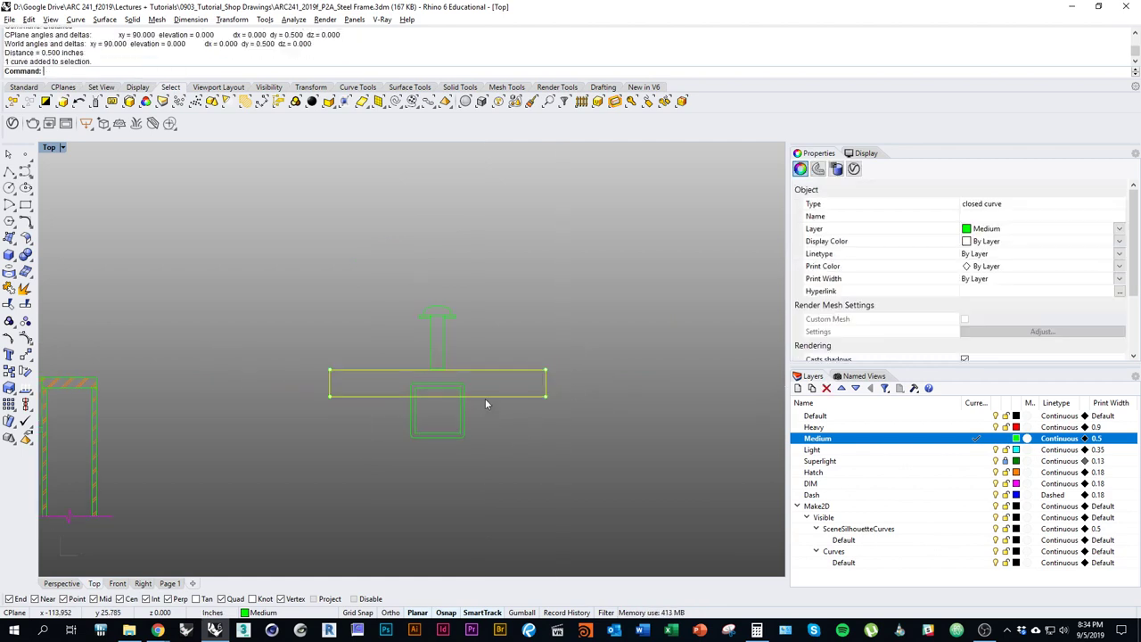
right_drag(468, 422, 485, 460)
scroll(484, 458, up, 4)
right_drag(473, 420, 486, 443)
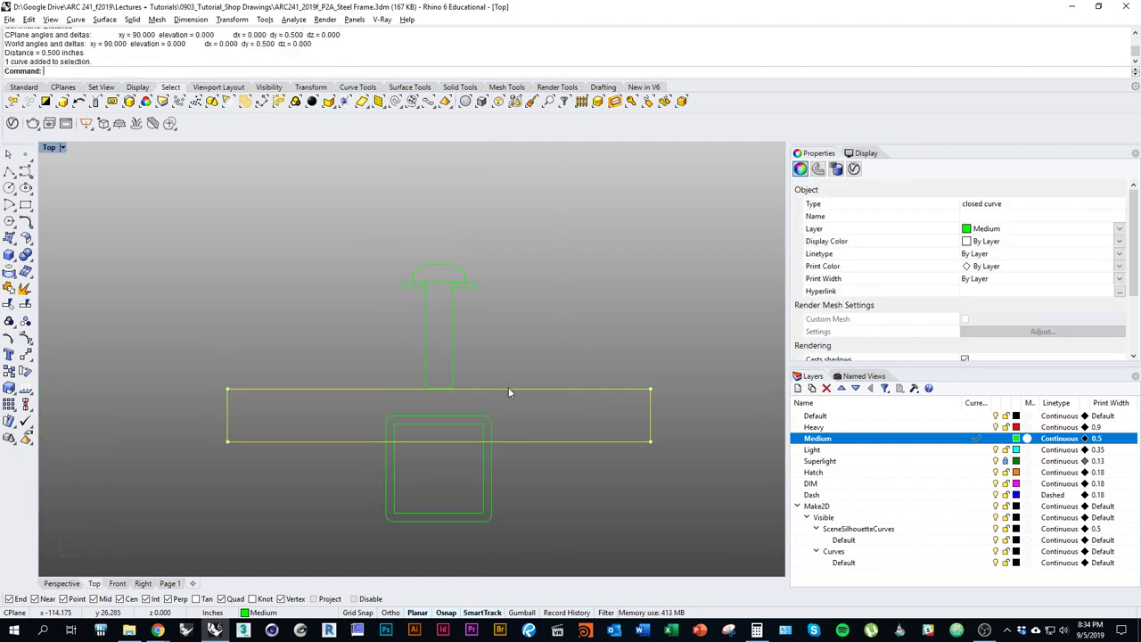
drag(508, 387, 508, 349)
click(501, 323)
Copy the two washer halves straight down so the copies rest on the square tube's top edge.
scroll(401, 300, up, 5)
drag(358, 311, 546, 257)
right_drag(559, 341, 473, 351)
scroll(428, 259, up, 2)
ctrl+click(444, 233)
text(Copy)
key(Return)
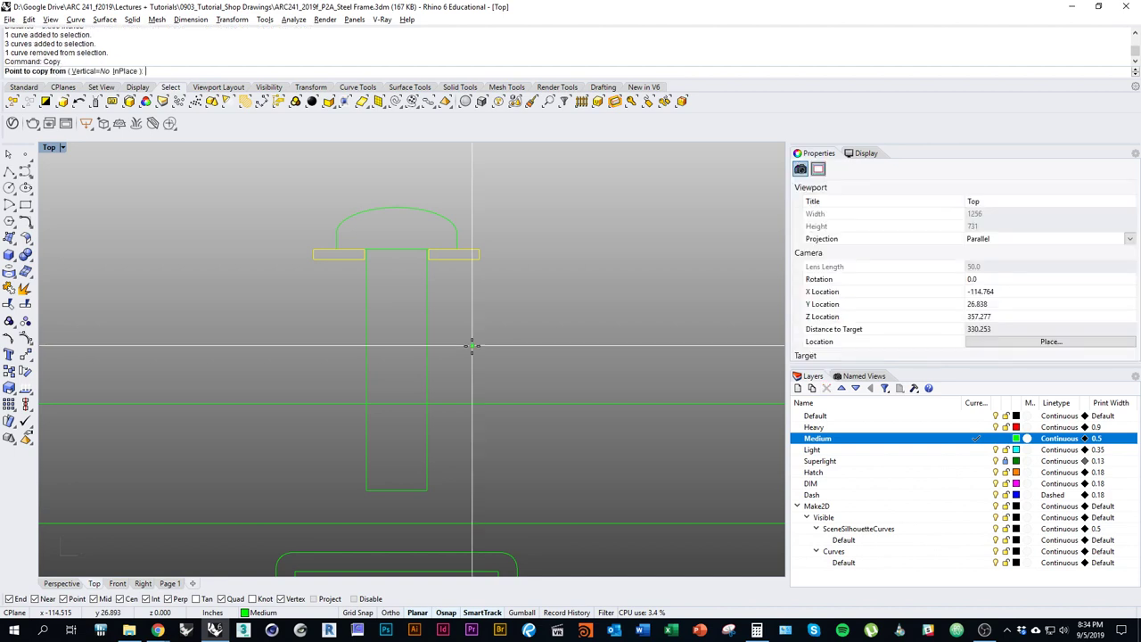
click(454, 260)
shift+right_drag(473, 379, 473, 294)
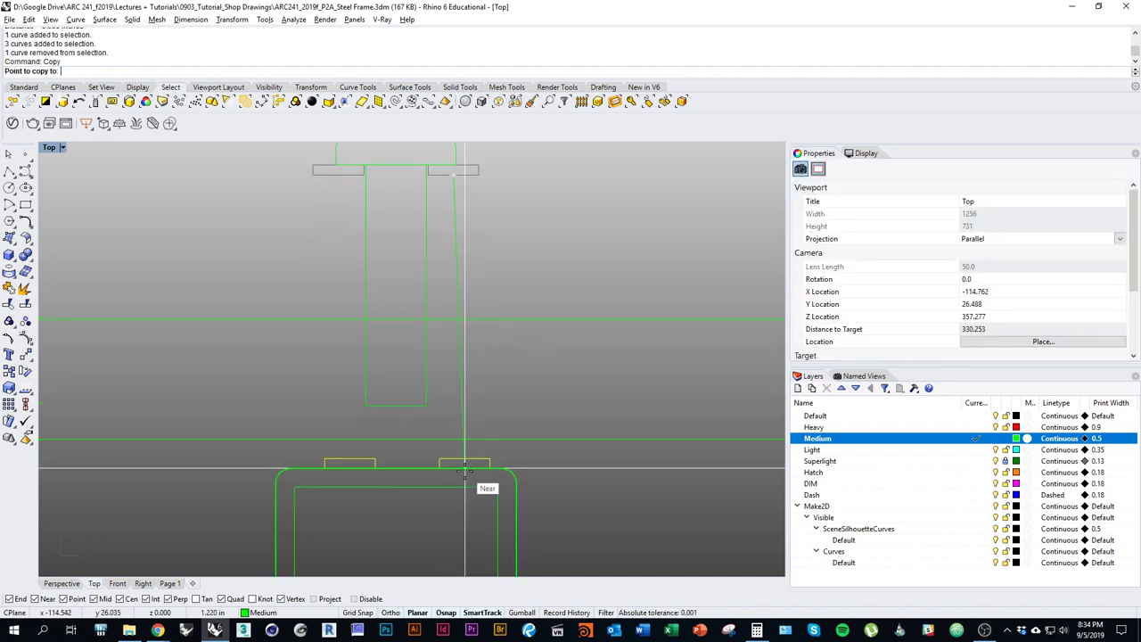
shift+click(454, 466)
scroll(503, 453, down, 5)
key(Return)
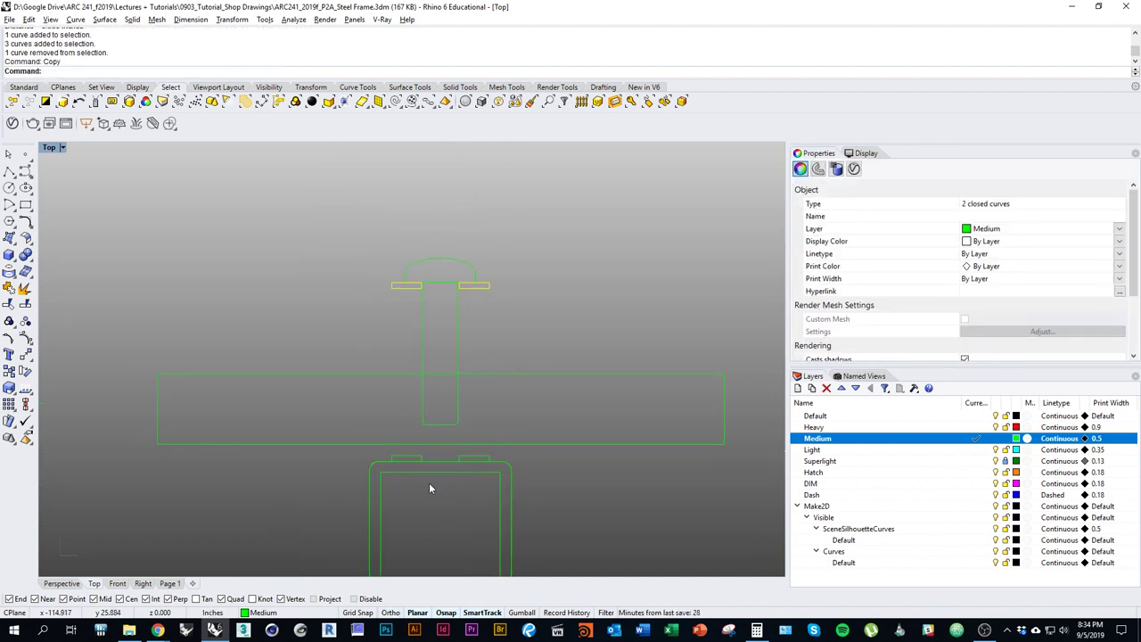
Move the long rectangle down so its bottom edge rests on top of the copied washer.
right_drag(448, 514, 528, 351)
click(531, 407)
text(m)
key(Return)
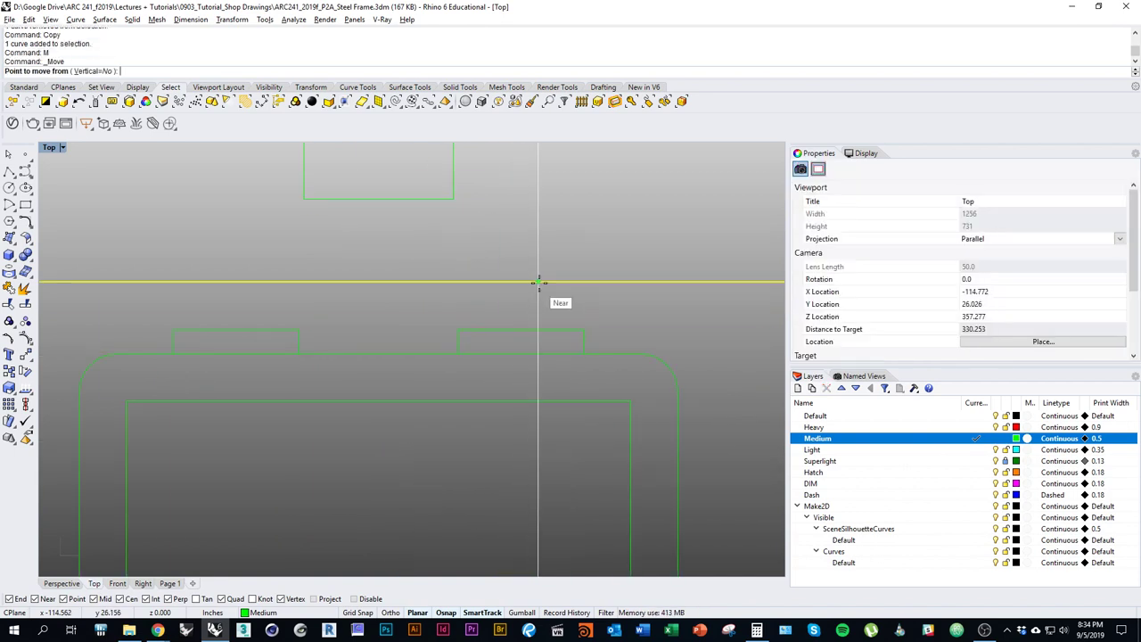
click(539, 281)
click(539, 329)
Move the screw with its upper washer straight down so the washer rests on the long rectangle's top edge.
scroll(494, 473, down, 10)
scroll(472, 432, down, 1)
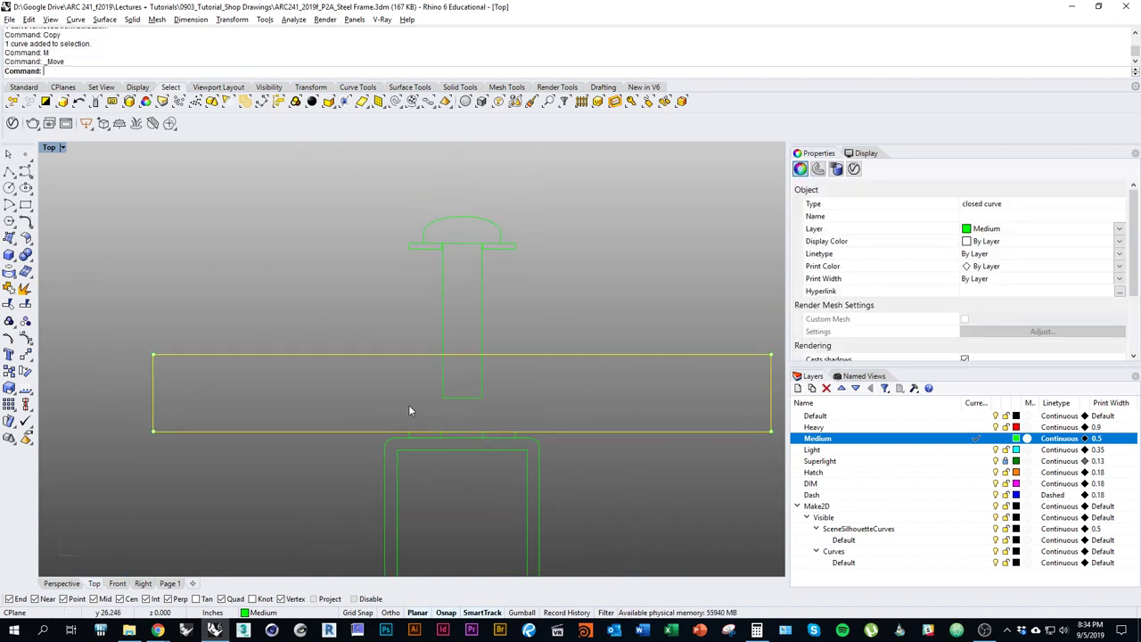
drag(408, 405, 599, 199)
right_drag(511, 334, 540, 300)
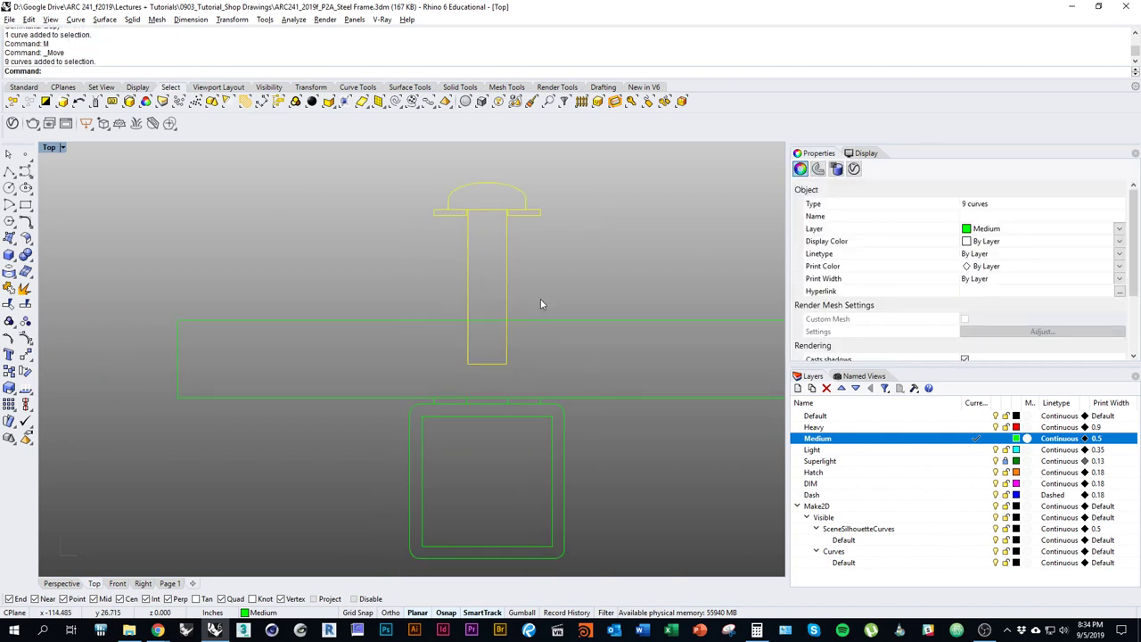
text(e)
key(Return)
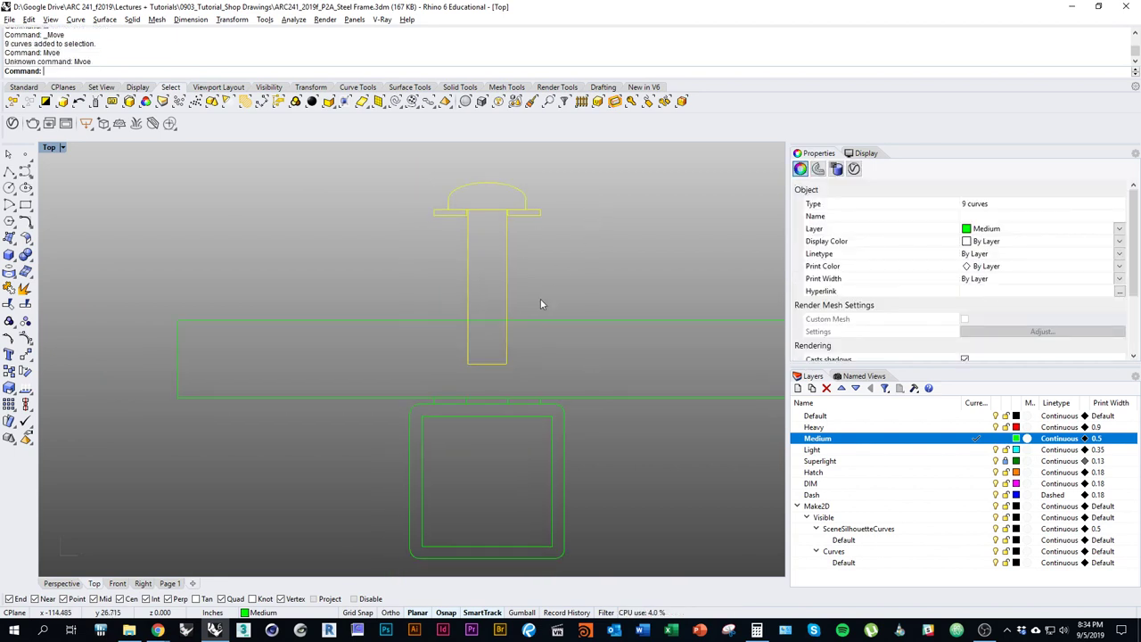
text(Move)
key(Return)
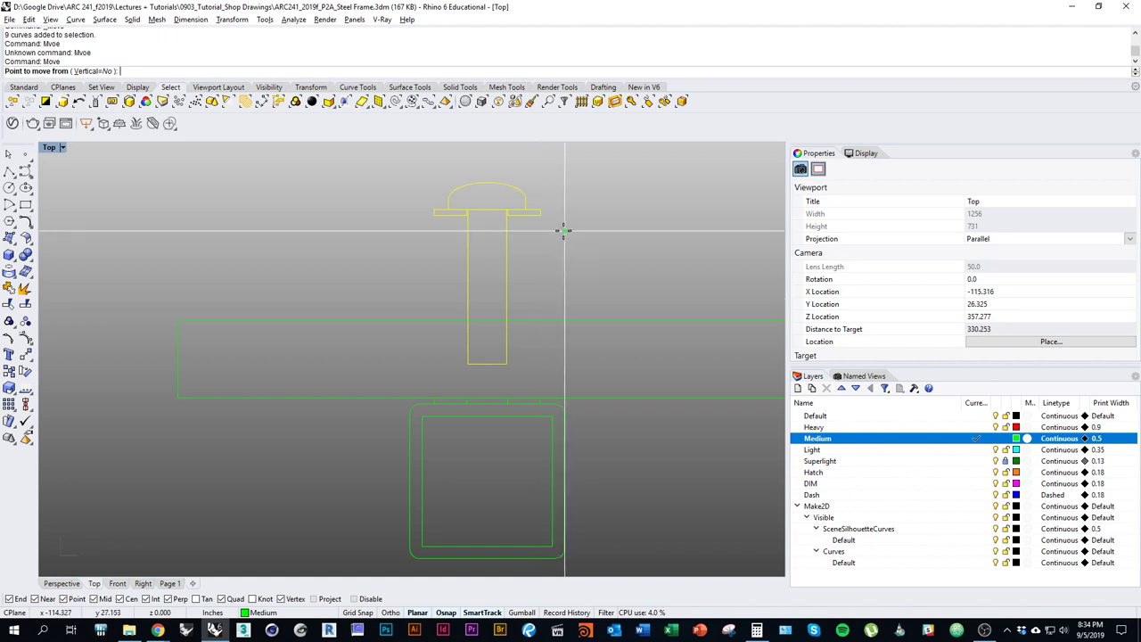
click(541, 215)
click(542, 322)
key(Escape)
scroll(538, 491, down, 3)
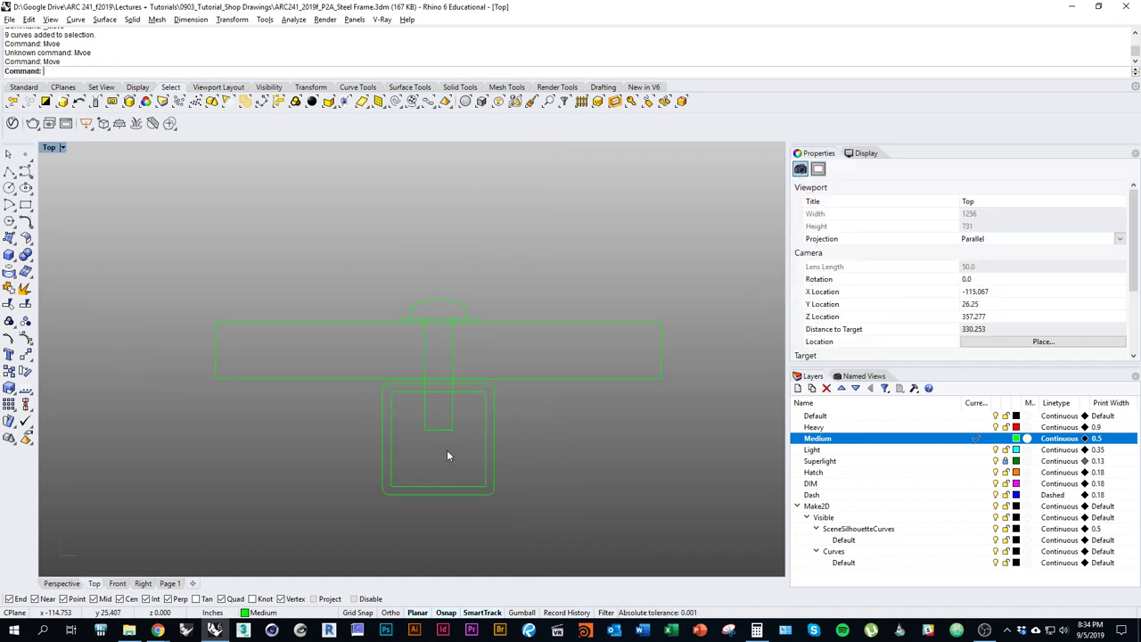
Copy the horizontal break line from the neighbouring hatched section to the left end of the long rectangle in the screw detail.
right_drag(482, 424, 517, 417)
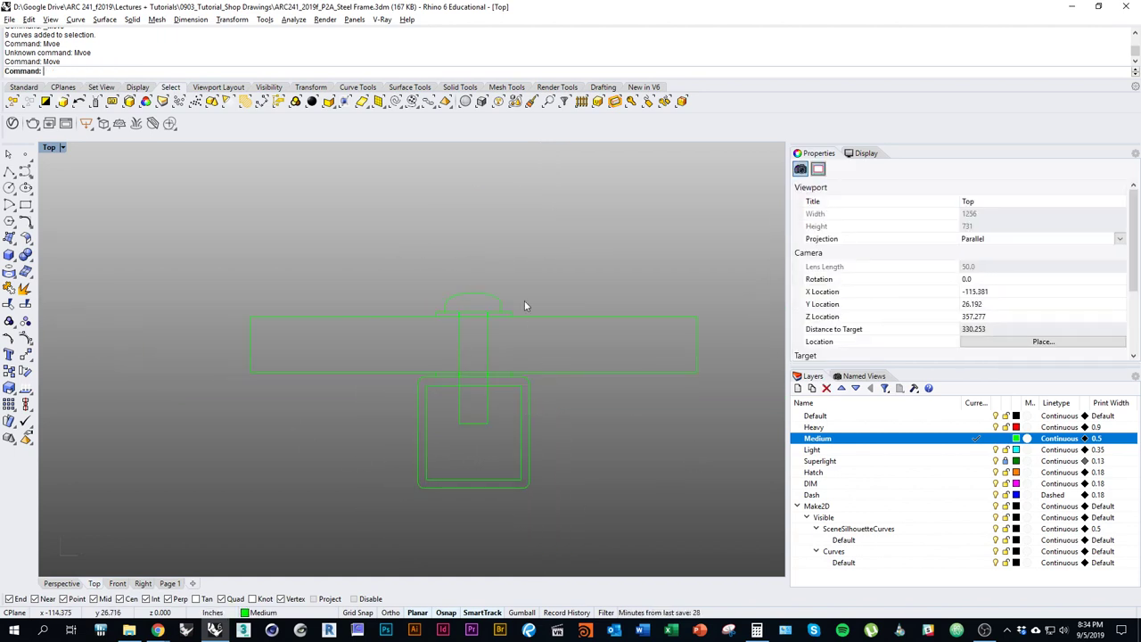
scroll(500, 395, down, 7)
right_drag(416, 436, 446, 382)
scroll(343, 392, up, 4)
click(325, 413)
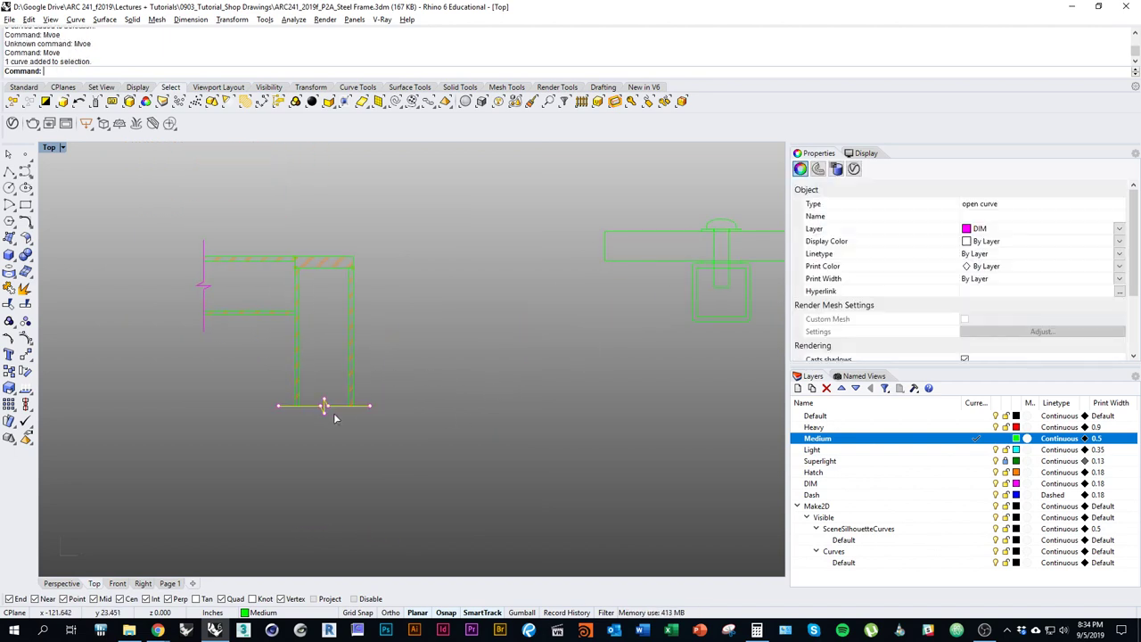
drag(324, 413, 562, 249)
right_drag(535, 338, 386, 405)
scroll(392, 325, up, 5)
right_drag(314, 414, 474, 350)
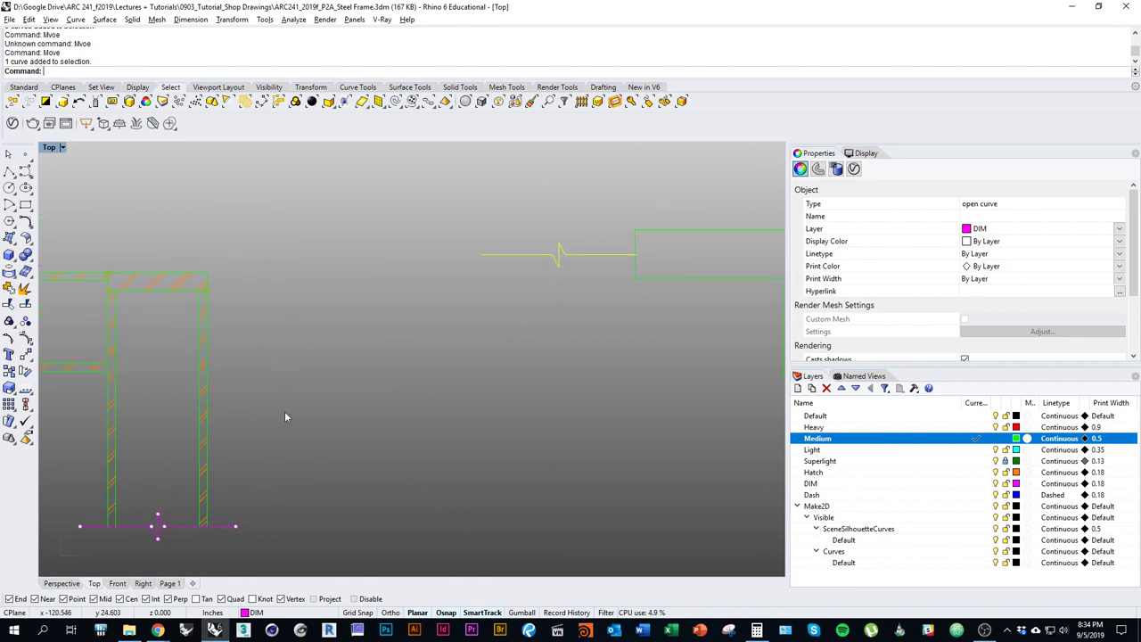
Rotate the copied break line 90 degrees about its midpoint so it stands vertical.
right_drag(567, 317, 378, 395)
right_drag(470, 424, 425, 426)
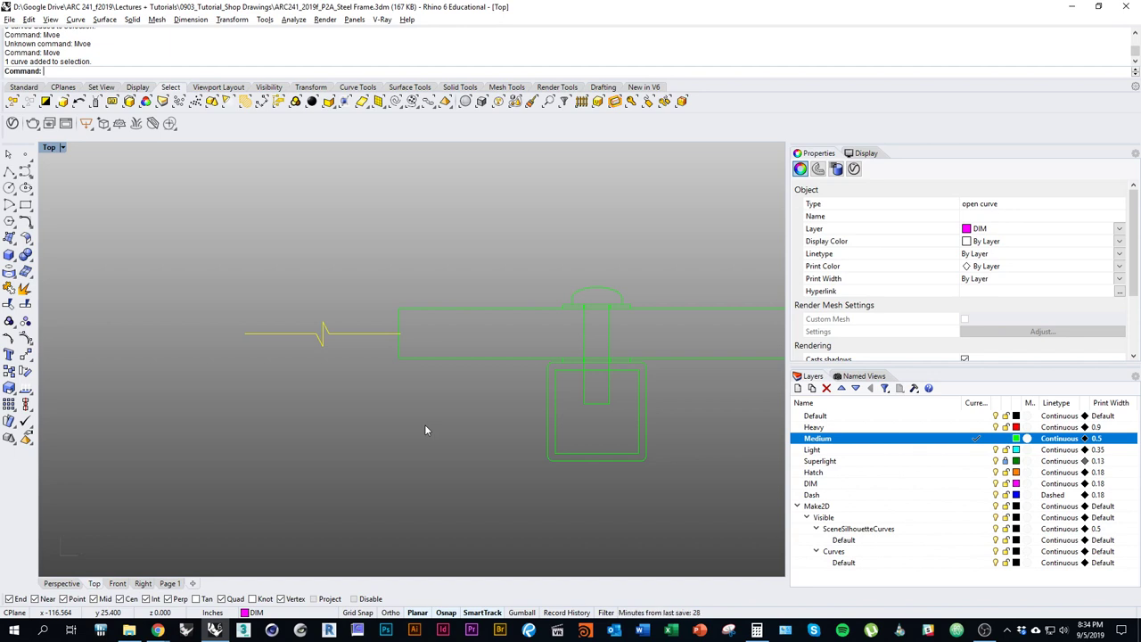
right_drag(402, 428, 364, 478)
key(Return)
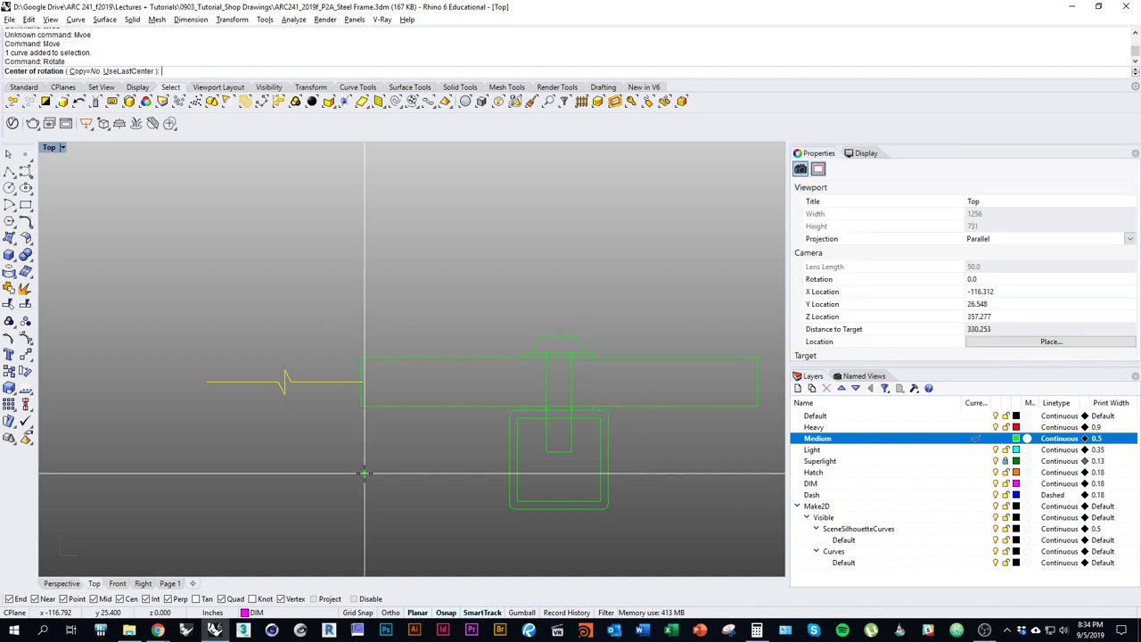
click(284, 381)
click(285, 315)
click(216, 343)
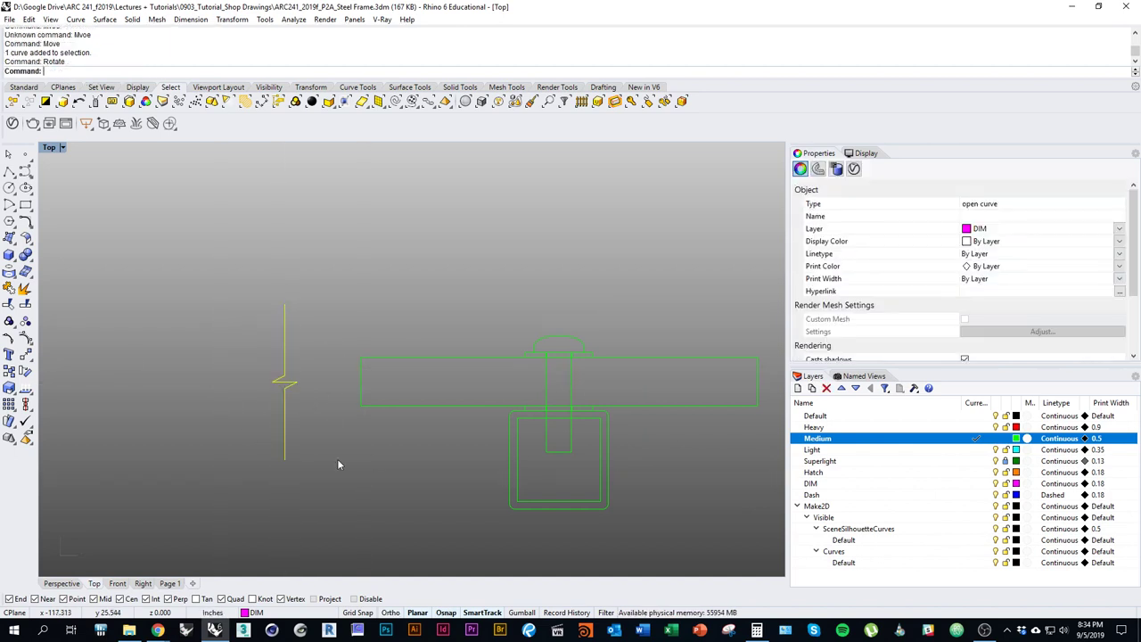
Move the vertical break line across the long rectangle, slightly inward from its left end and centred on its thickness.
right_drag(337, 458, 403, 471)
text(m)
key(Return)
click(349, 395)
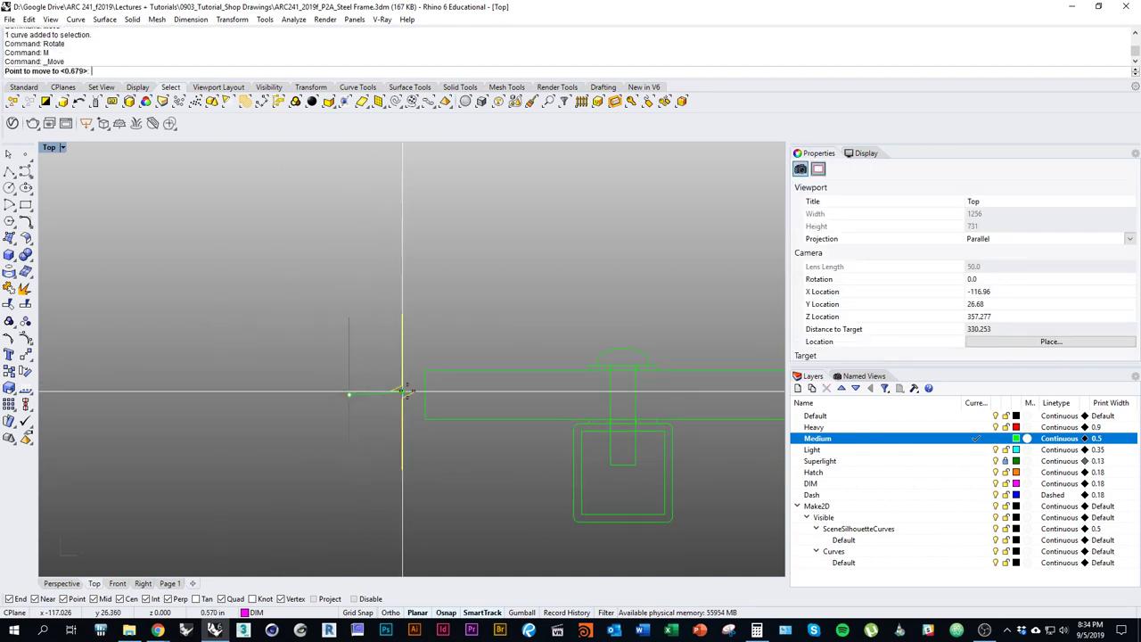
click(425, 395)
right_drag(437, 410, 384, 405)
shift+drag(381, 392, 438, 395)
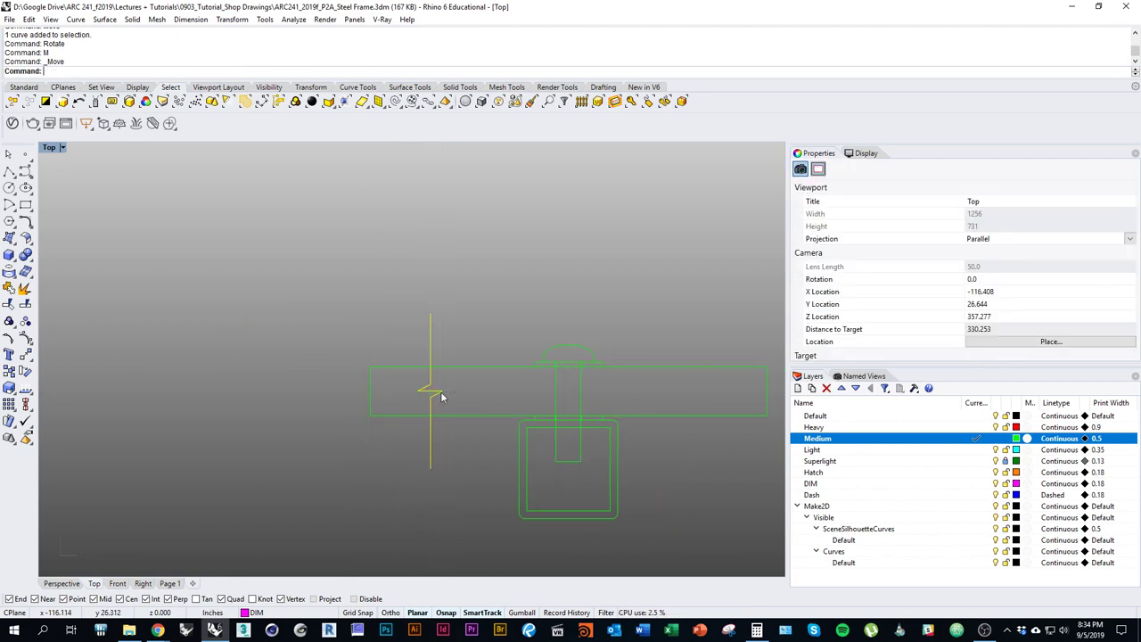
Mirror the break line about the screw's vertical centreline to place a copy on the rectangle's right side.
right_drag(467, 444, 400, 453)
text(mirror)
key(Return)
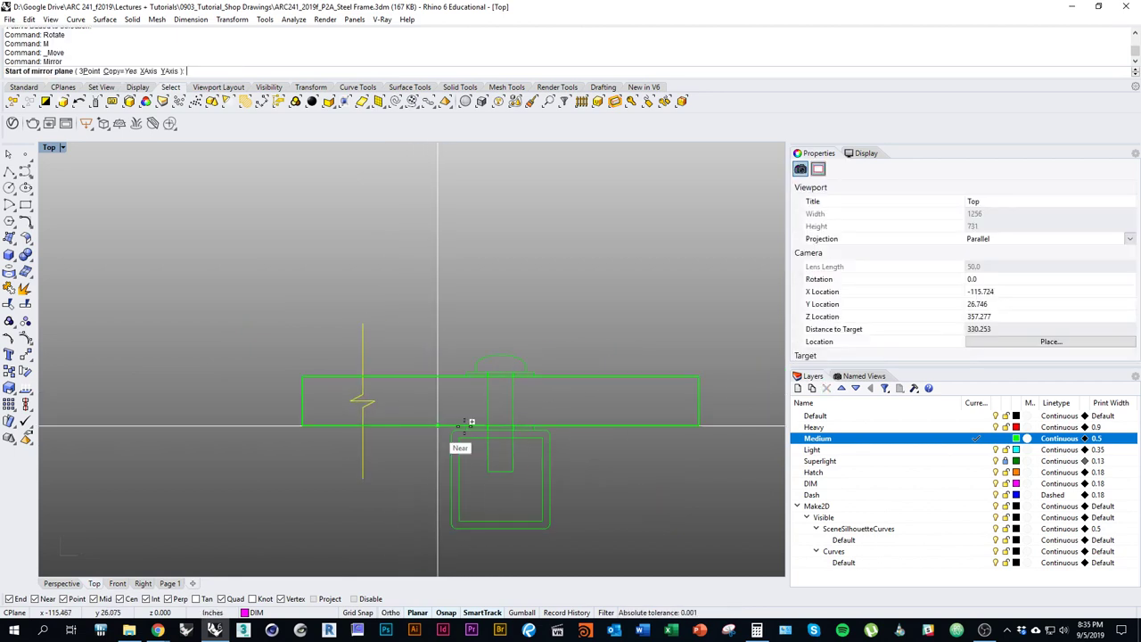
click(500, 355)
shift+click(503, 303)
Trim off both ends of the long rectangle outside the two break lines.
shift+click(640, 400)
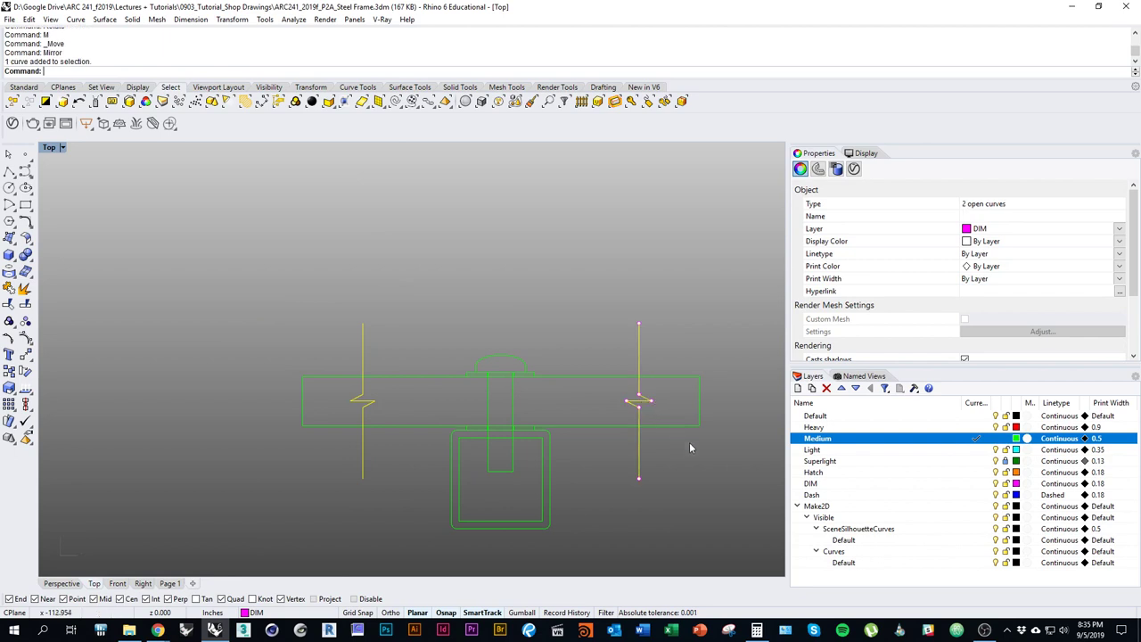
key(ctrl+t)
click(699, 422)
drag(293, 376, 255, 408)
right_click(256, 408)
key(Escape)
right_drag(390, 500, 373, 456)
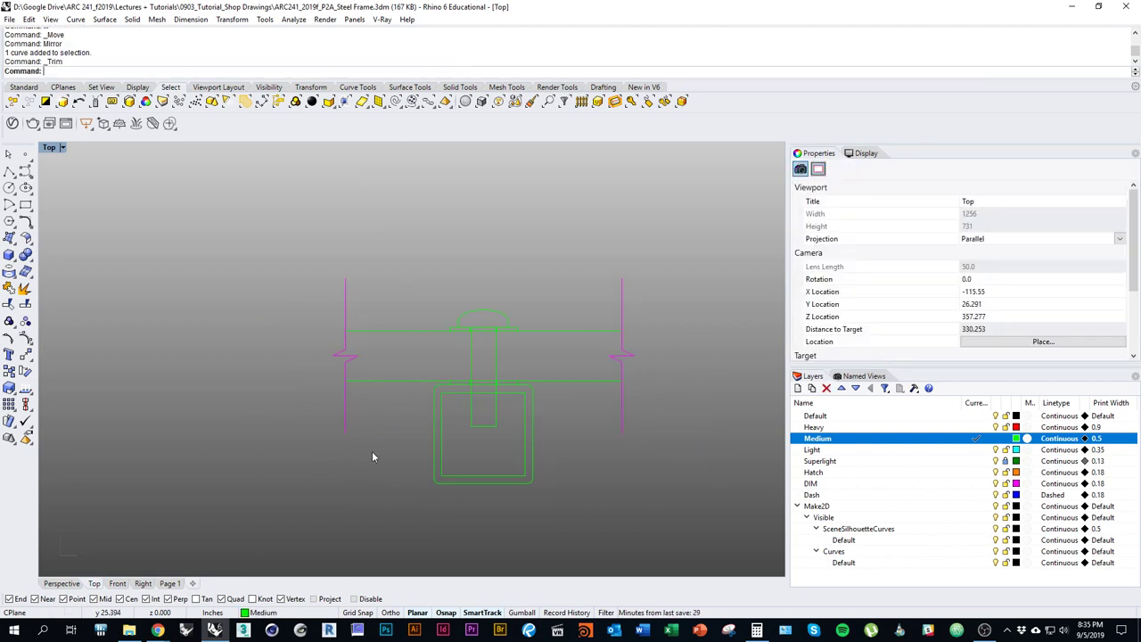
Shorten both break lines by scaling their upper and lower end points vertically toward the middle with Scale1D.
click(605, 428)
shift+click(330, 379)
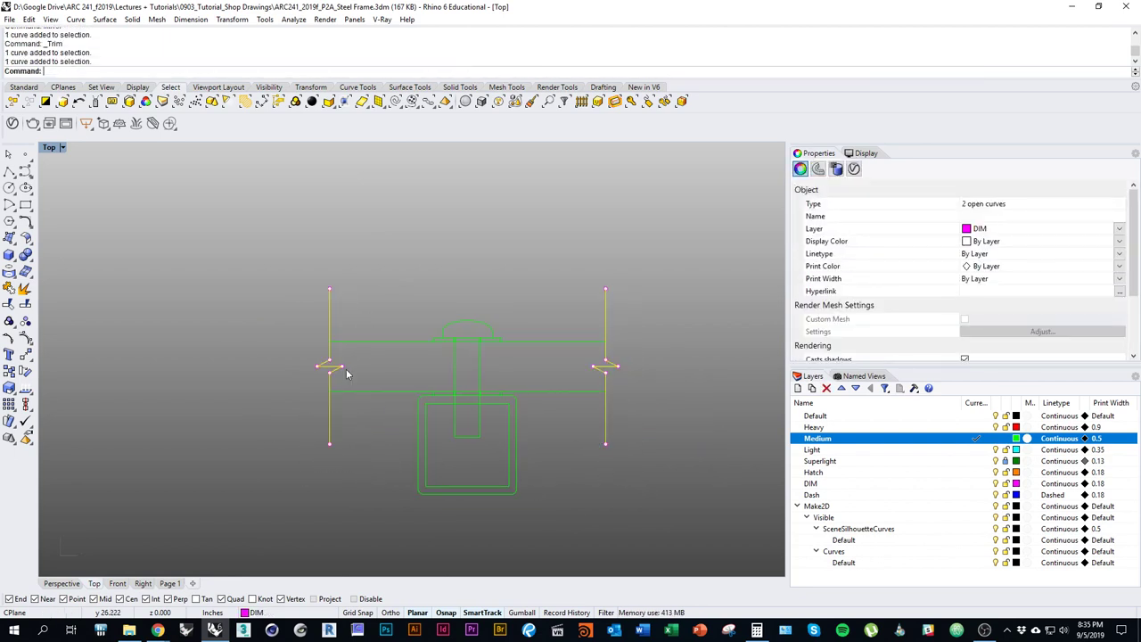
drag(306, 256, 615, 298)
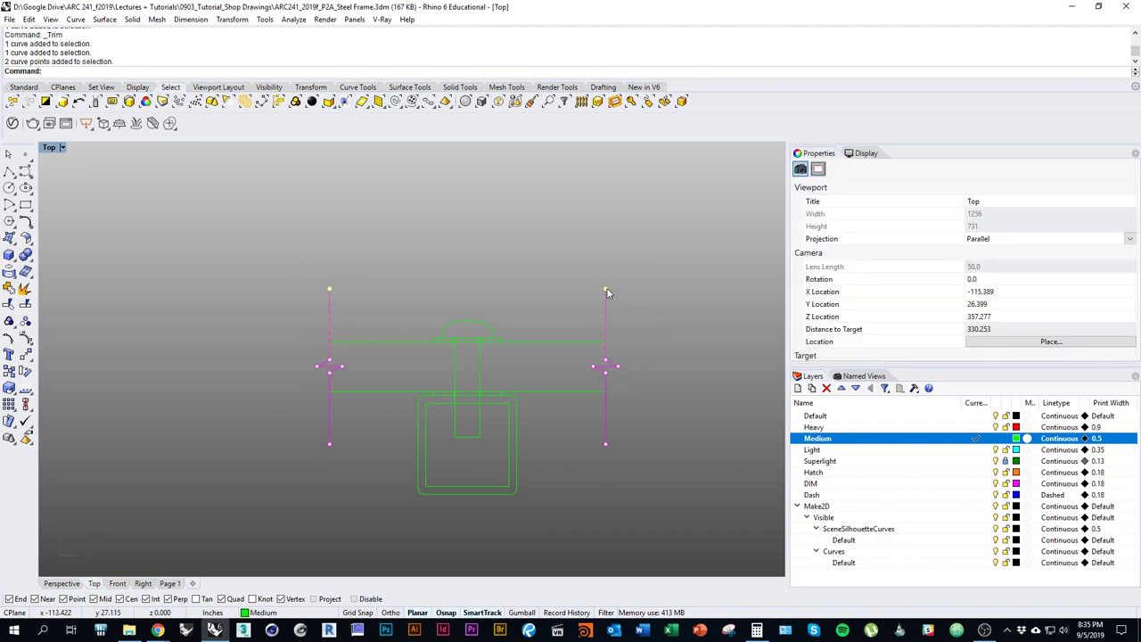
shift+drag(265, 442, 689, 481)
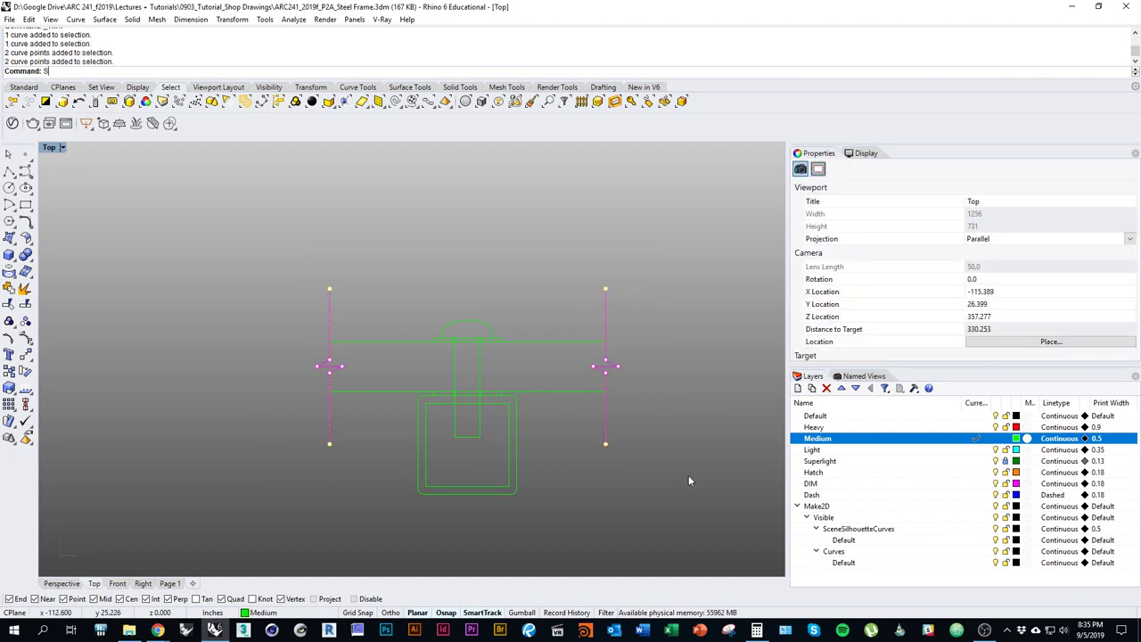
text(1D)
key(Return)
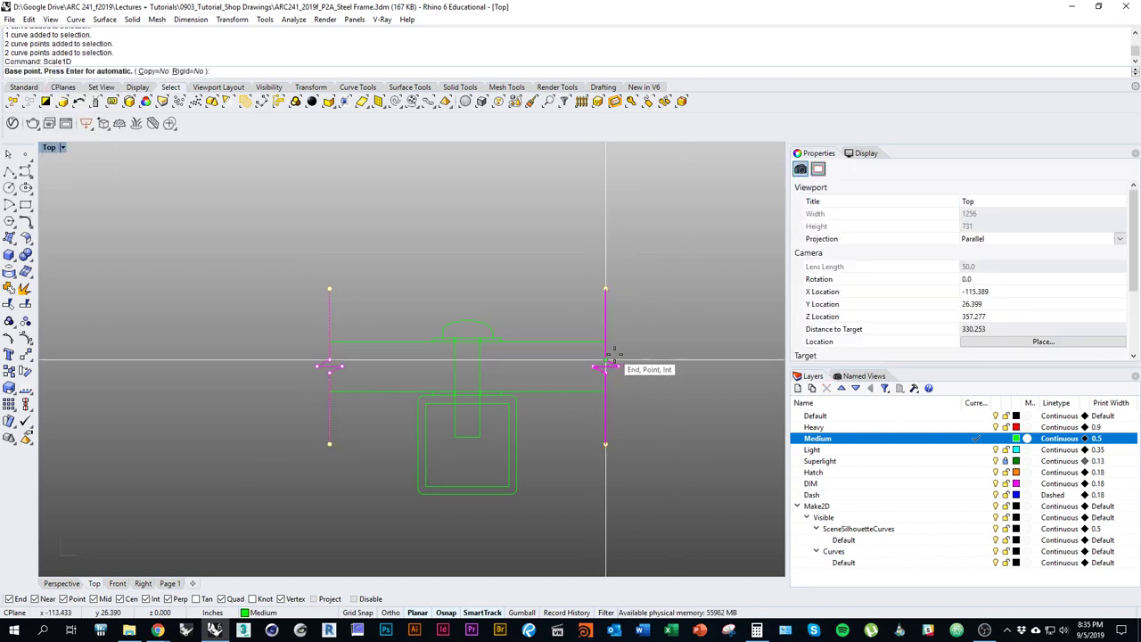
click(618, 284)
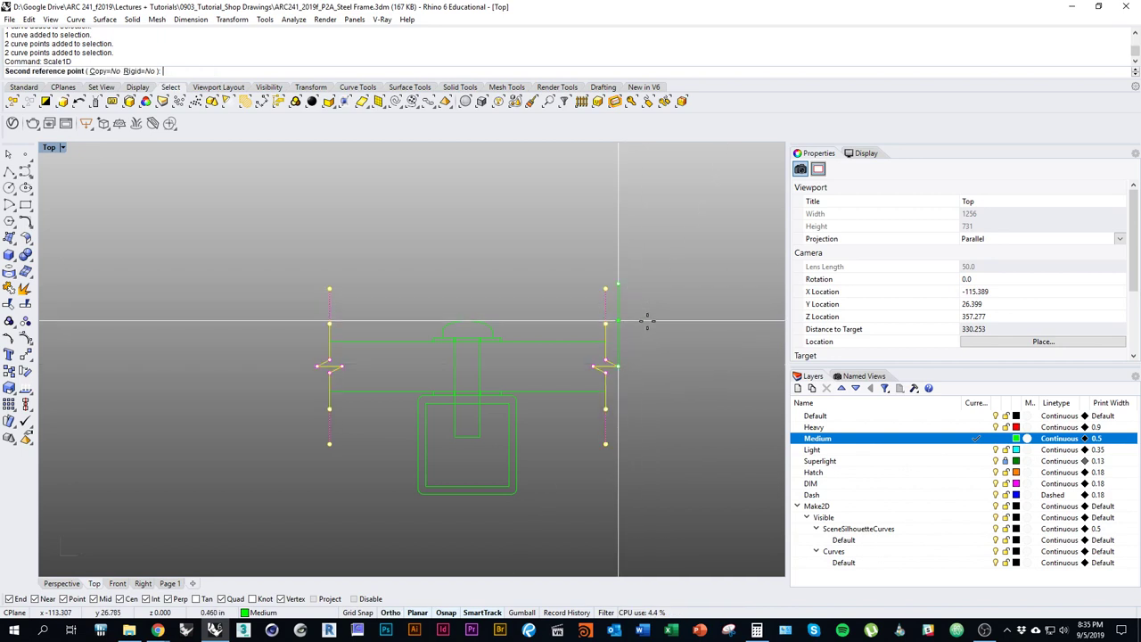
click(648, 325)
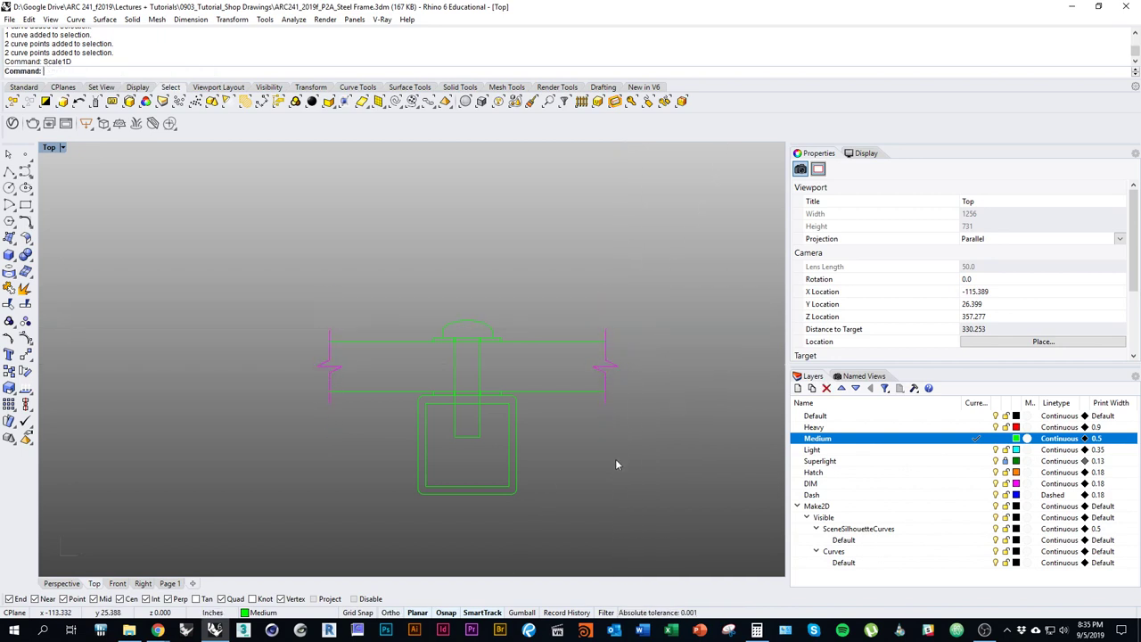
key(Escape)
Trim away the washer, long piece and tube lines inside the screw shank, using the shank outline as cutting curves.
scroll(602, 453, up, 3)
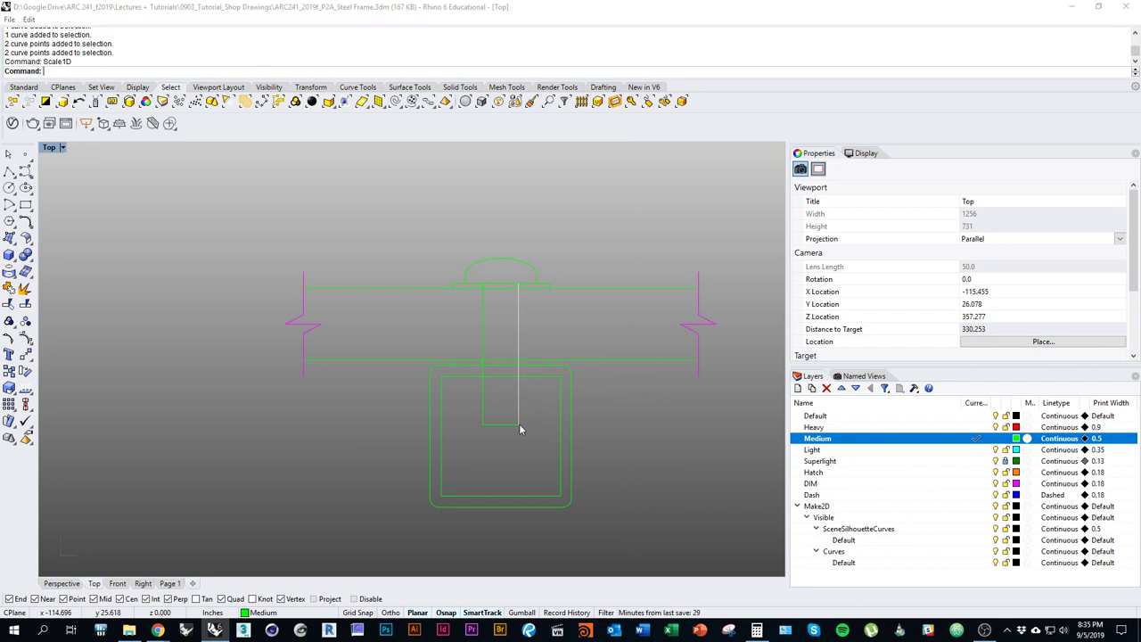
click(520, 422)
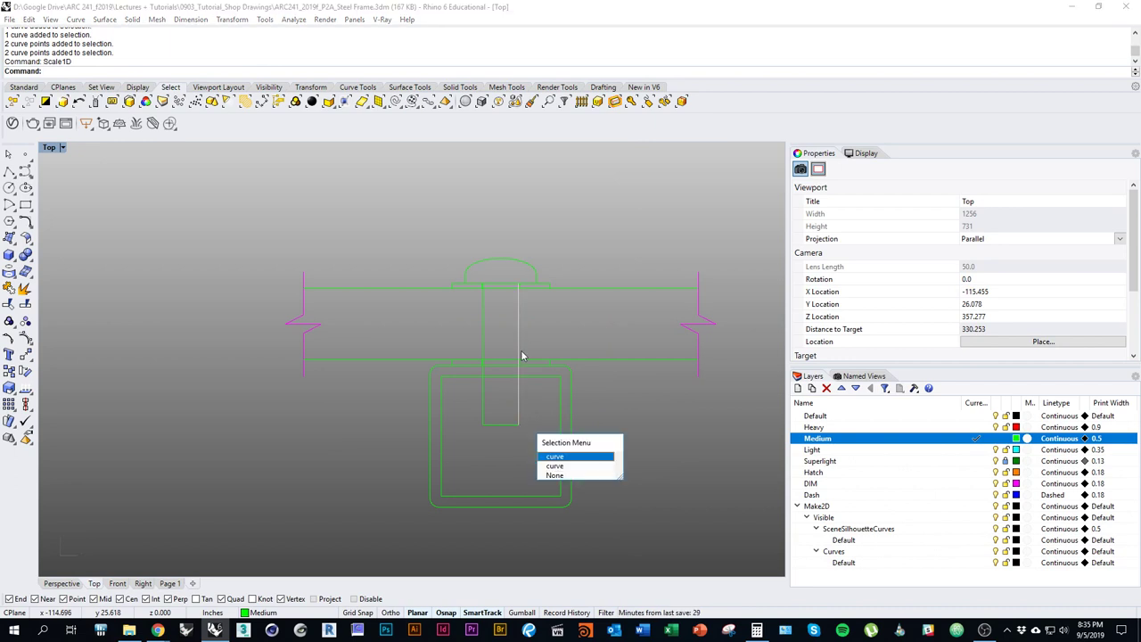
click(556, 466)
drag(538, 464, 473, 409)
right_drag(509, 407, 506, 458)
scroll(505, 454, up, 5)
key(ctrl+t)
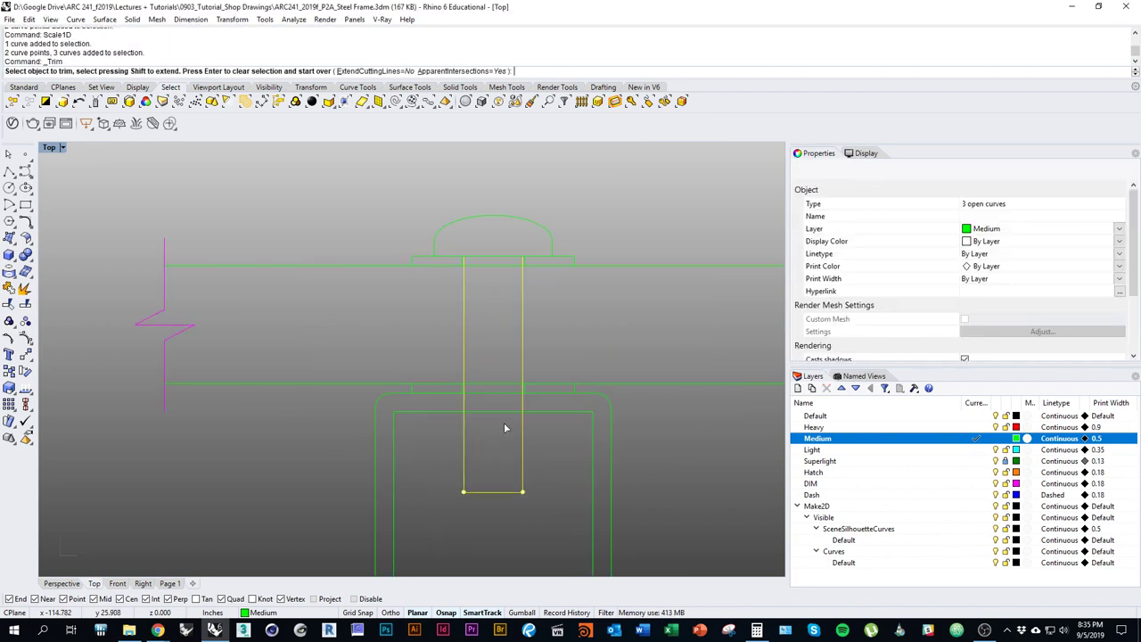
click(503, 412)
right_drag(532, 347, 532, 410)
scroll(504, 339, up, 5)
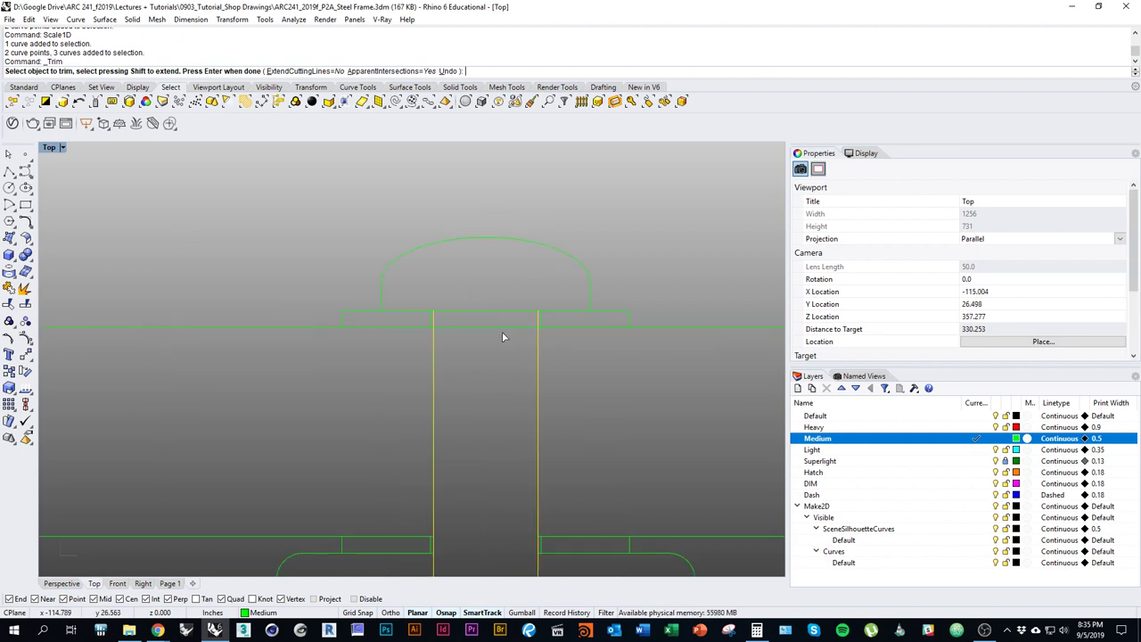
key(Escape)
scroll(483, 357, down, 5)
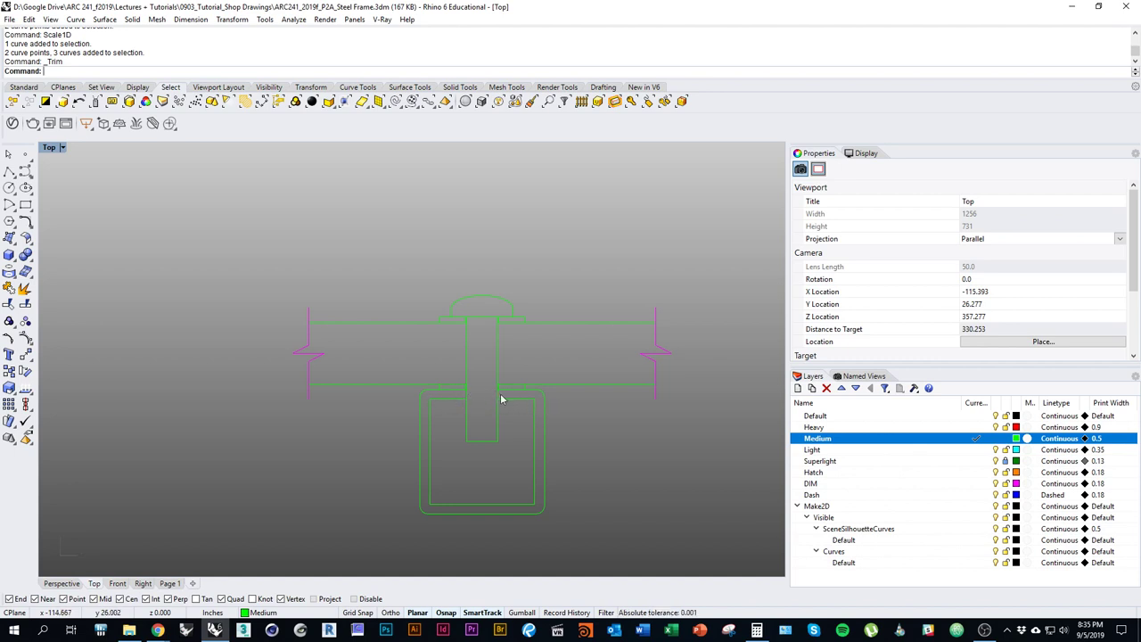
Make the Hatch layer current and start a boundary hatch on the long piece's two regions beside the screw shank.
scroll(486, 424, down, 3)
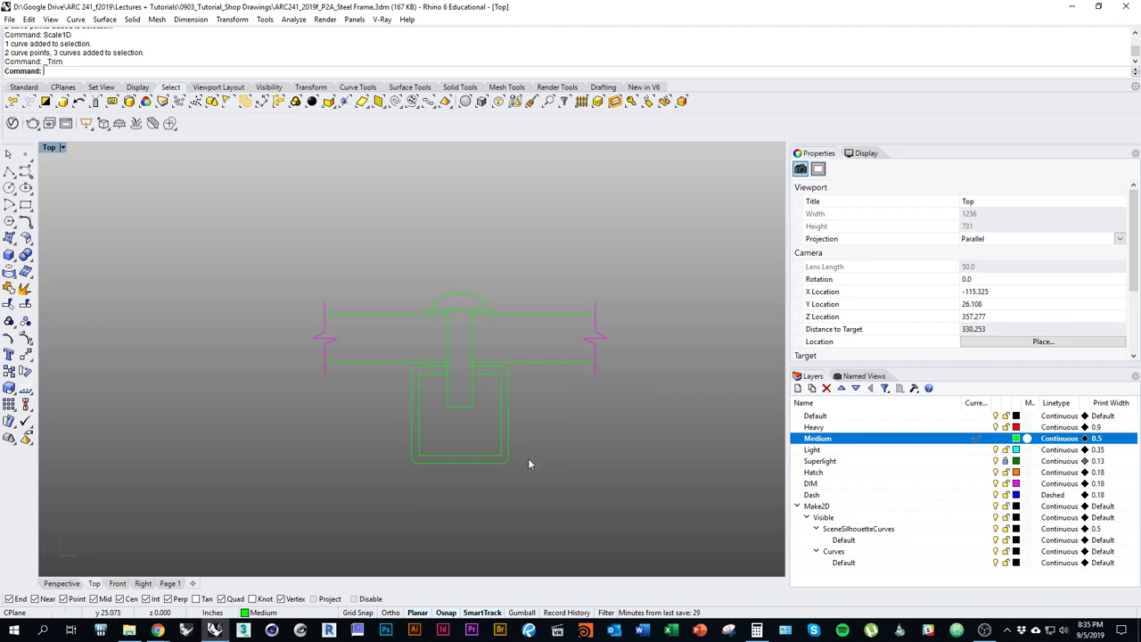
right_drag(500, 434, 509, 435)
right_drag(649, 409, 631, 410)
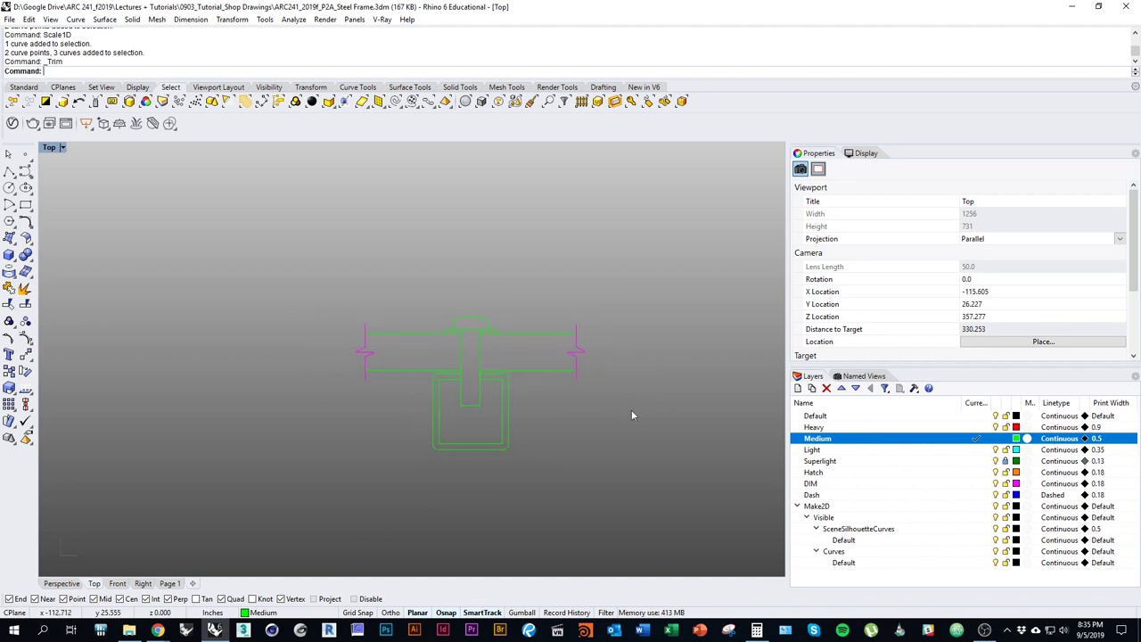
click(975, 474)
right_drag(594, 466, 639, 487)
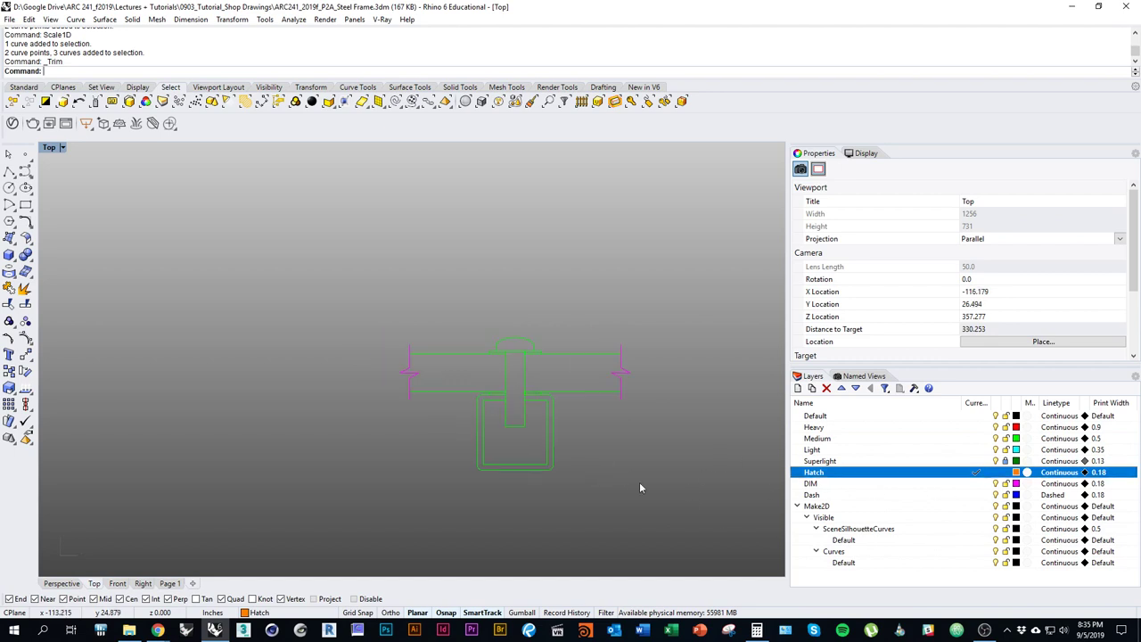
key(Return)
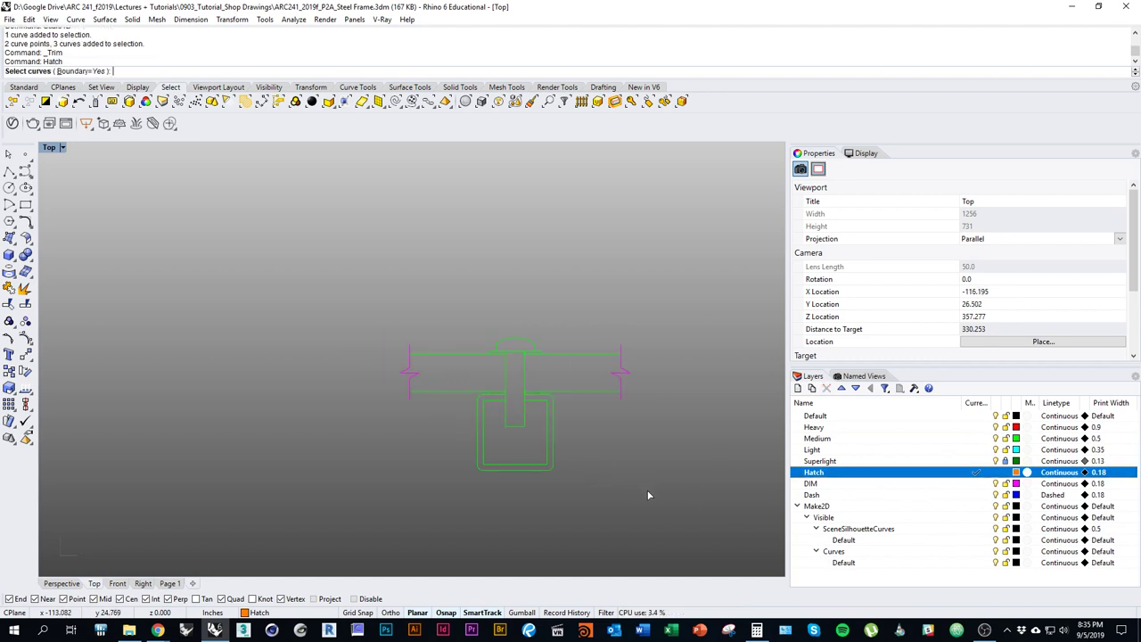
mouse_move(280, 271)
mouse_down()
mouse_move(730, 540)
mouse_move(713, 544)
mouse_up()
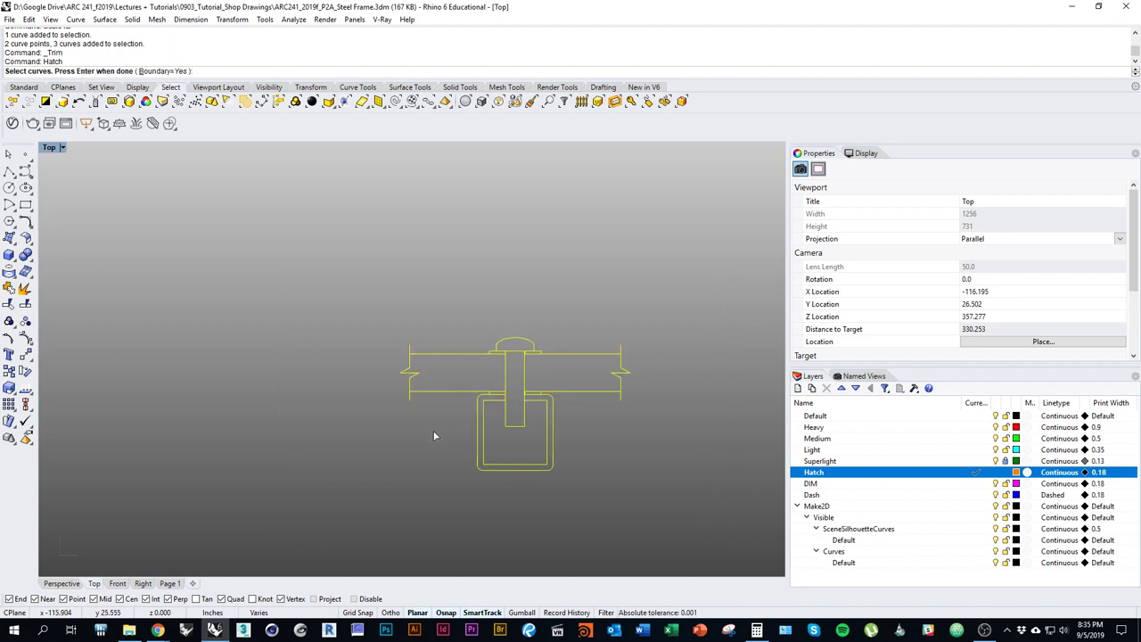
key(Return)
click(466, 375)
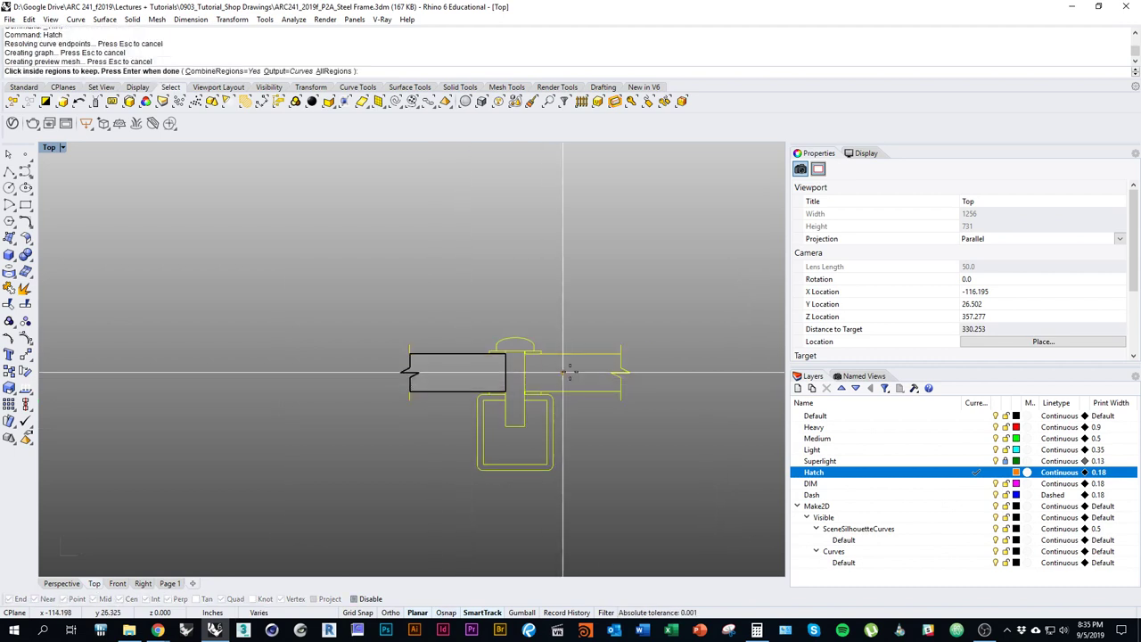
click(567, 372)
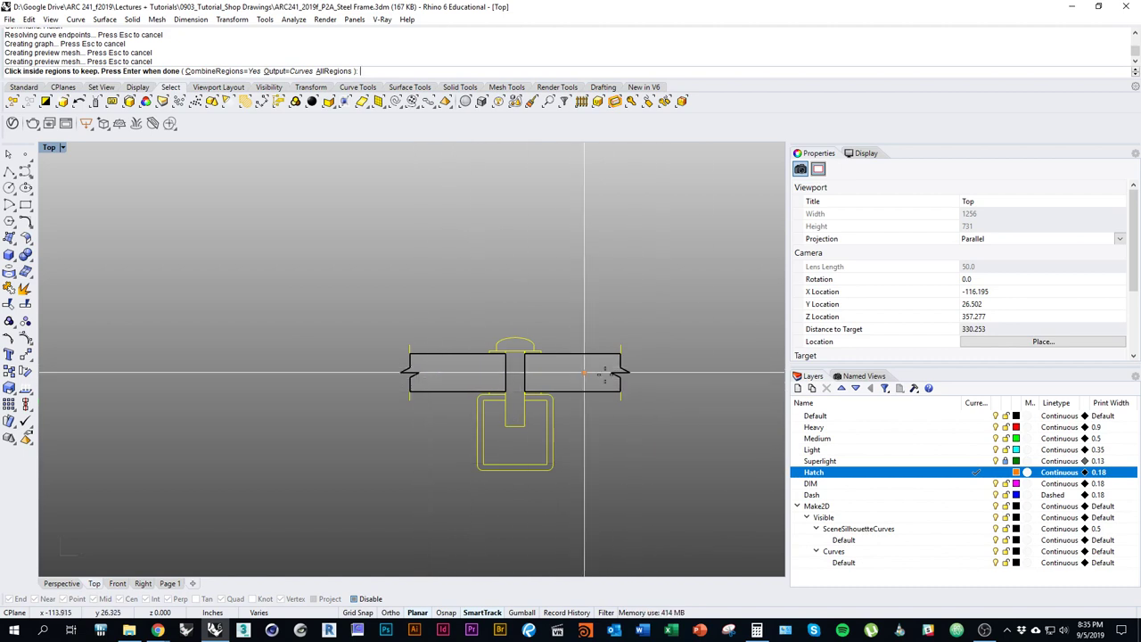
key(Return)
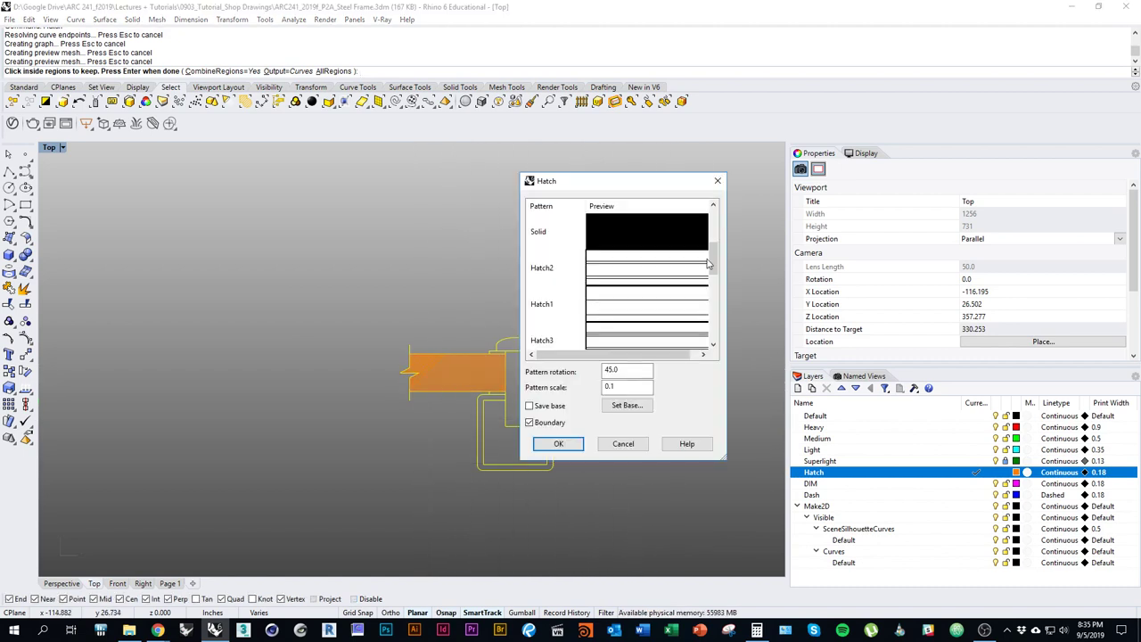
Apply the Wood hatch pattern to the two regions with rotation 0 and scale 1.
drag(715, 257, 713, 226)
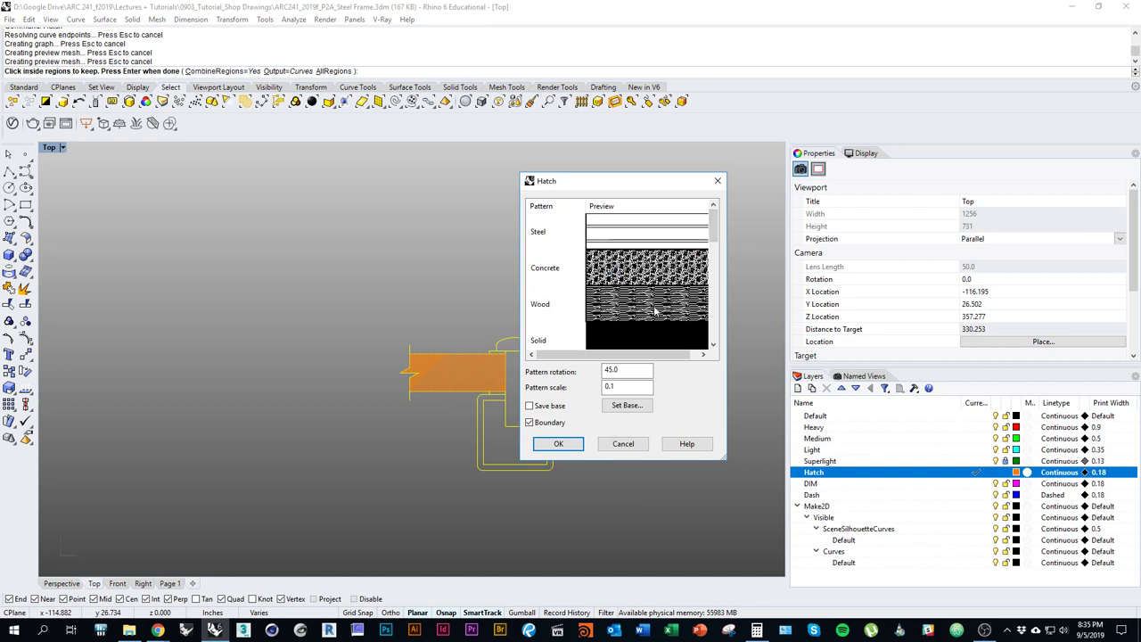
click(639, 312)
drag(643, 369, 535, 374)
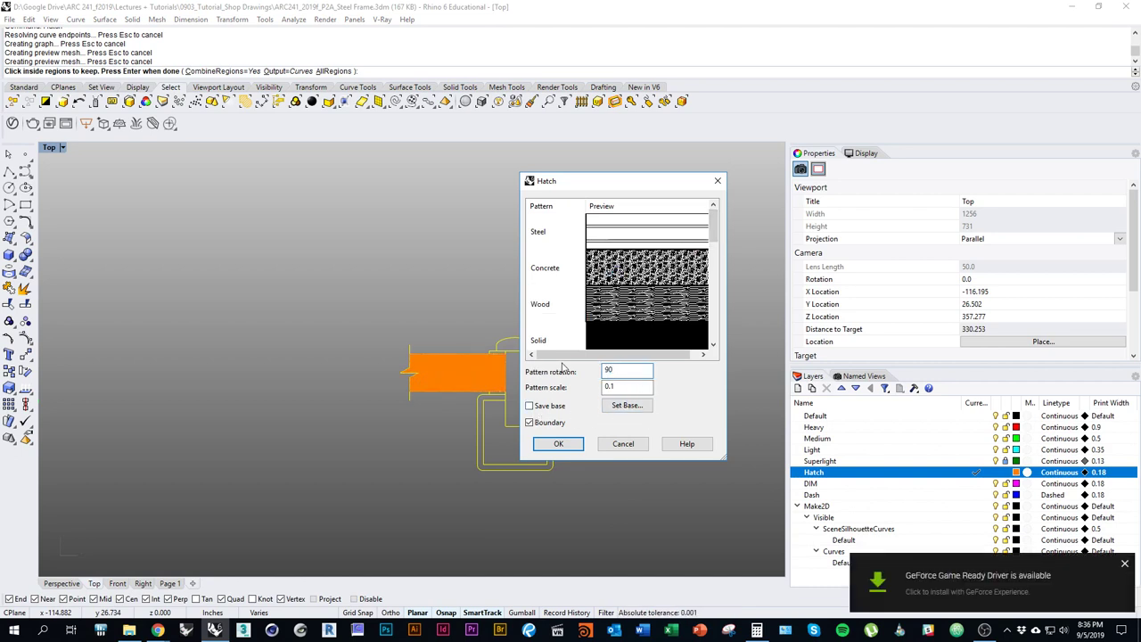
key(Tab)
text(1)
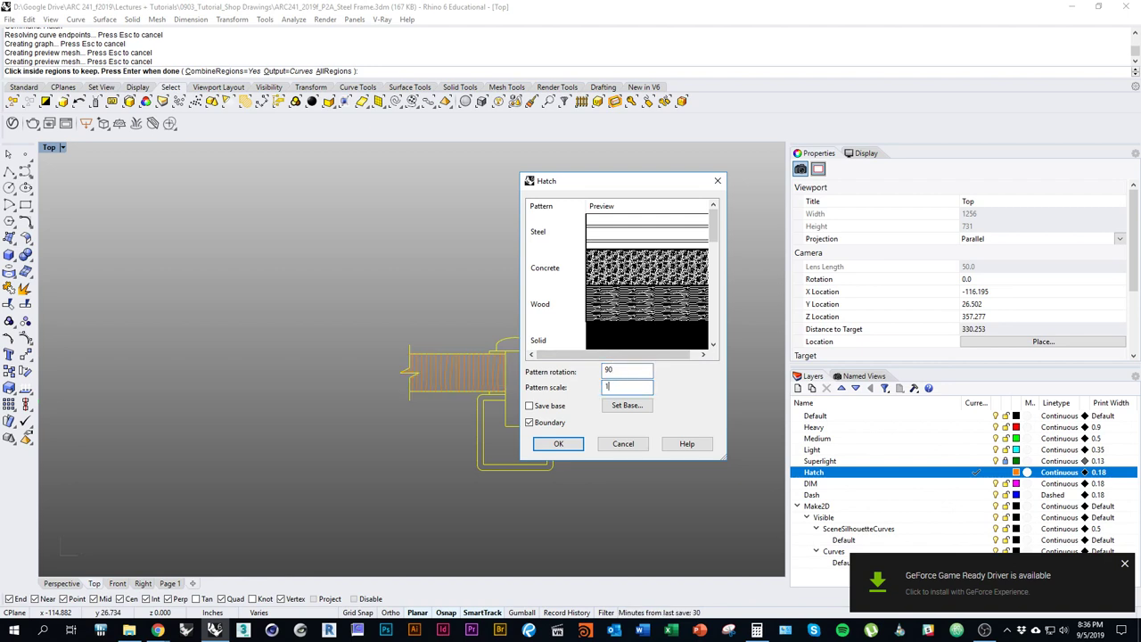
double_click(633, 369)
text(0)
right_drag(430, 377, 304, 381)
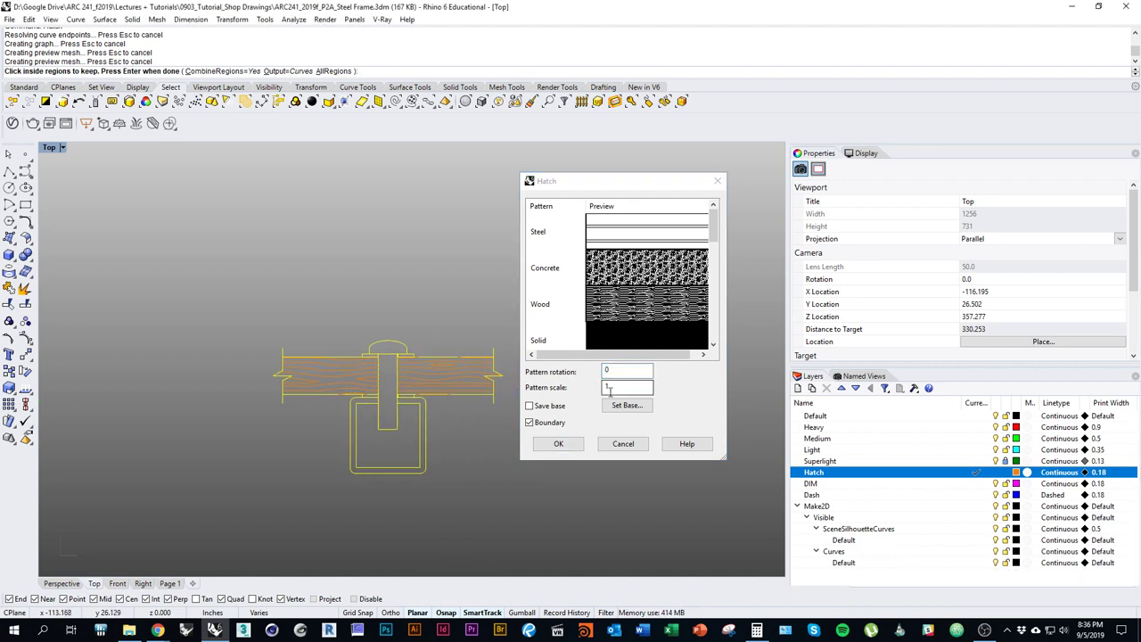
click(559, 444)
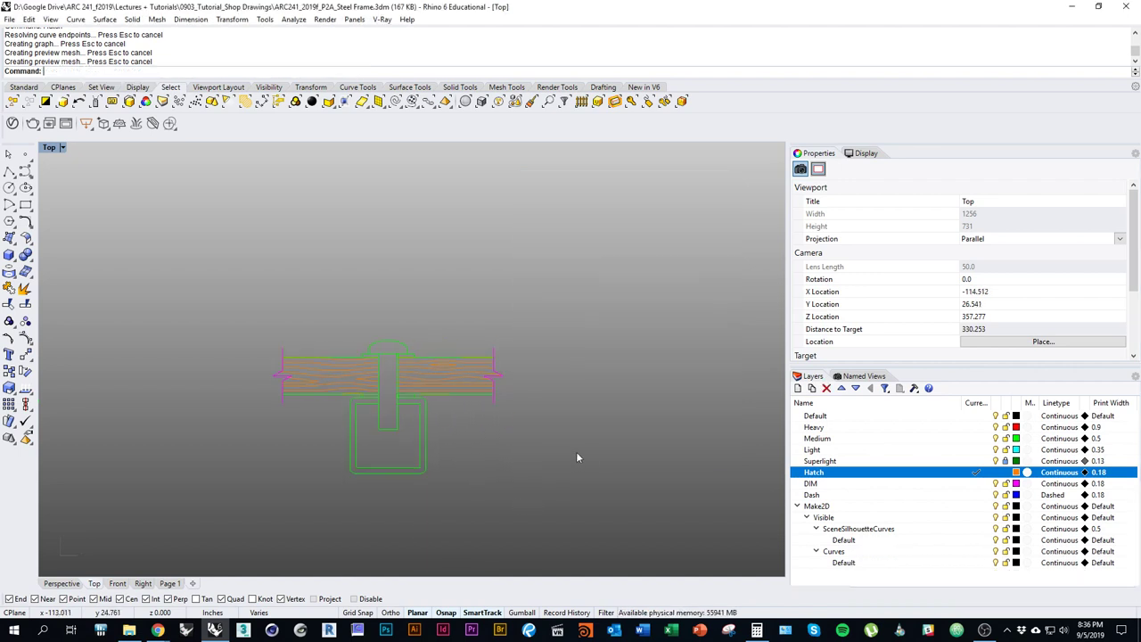
Select the square tube's inner and outer outlines together with the lower washer outlines below the wood.
mouse_move(367, 411)
right_down()
mouse_move(540, 409)
mouse_move(508, 408)
right_up()
scroll(536, 397, up, 4)
right_drag(582, 389, 545, 369)
scroll(544, 369, down, 3)
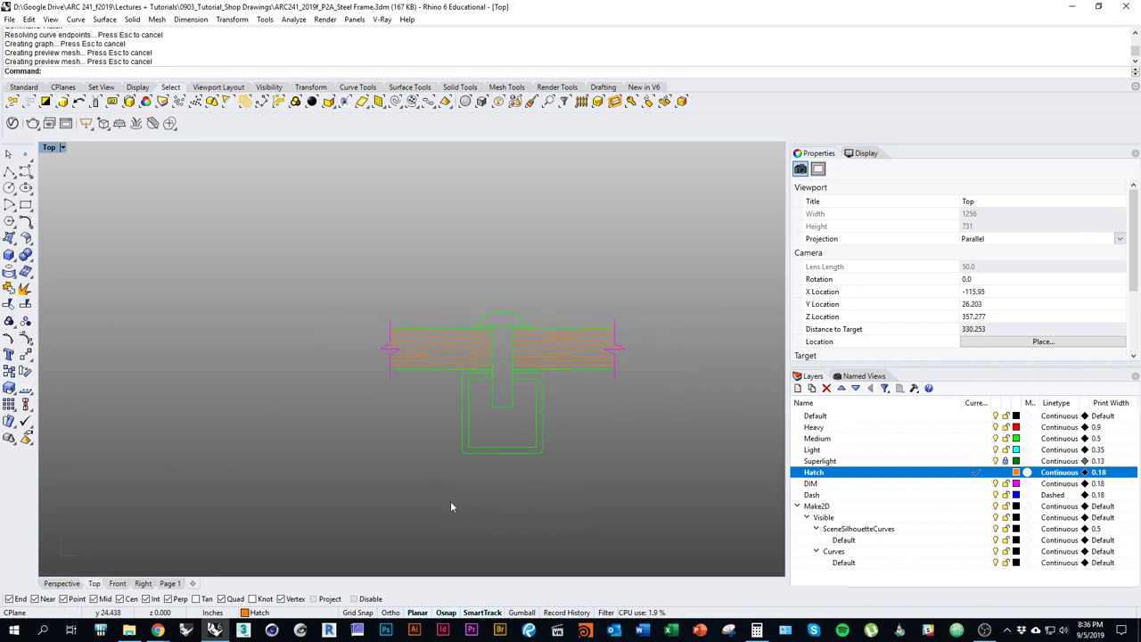
drag(411, 493, 591, 364)
right_drag(119, 418, 594, 374)
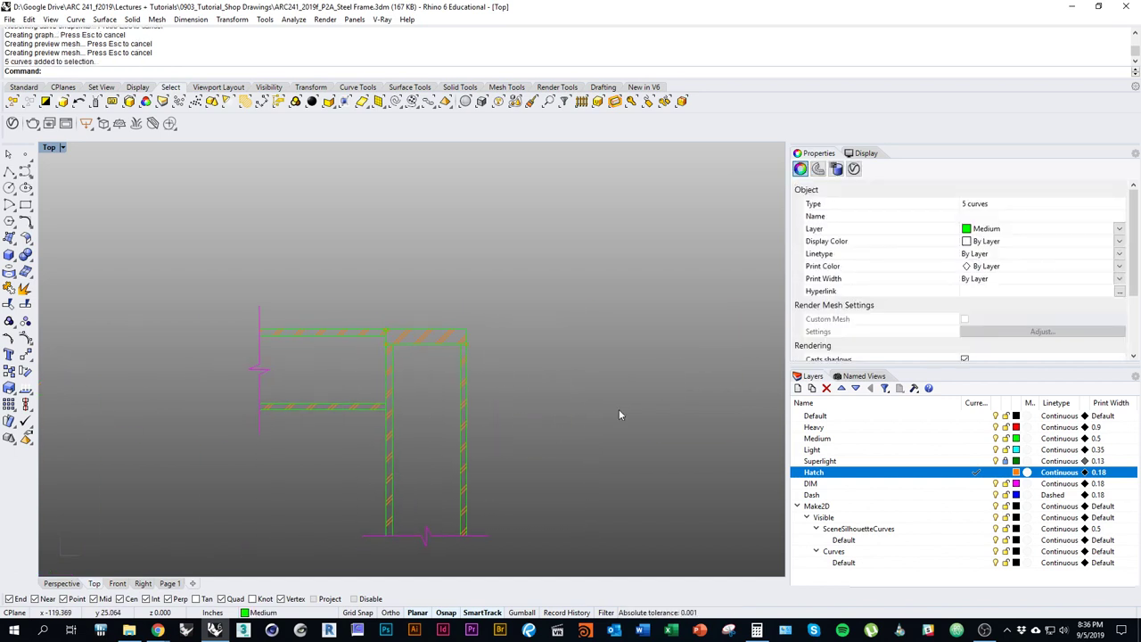
right_drag(618, 414, 157, 410)
text(hatch)
key(Return)
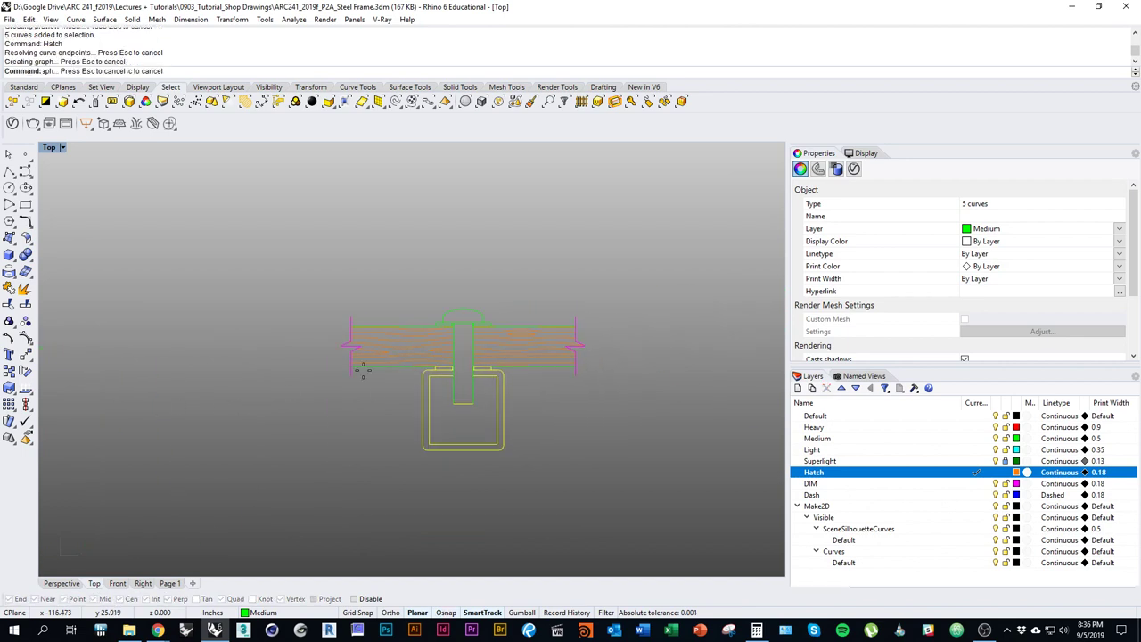
scroll(428, 356, up, 5)
key(Escape)
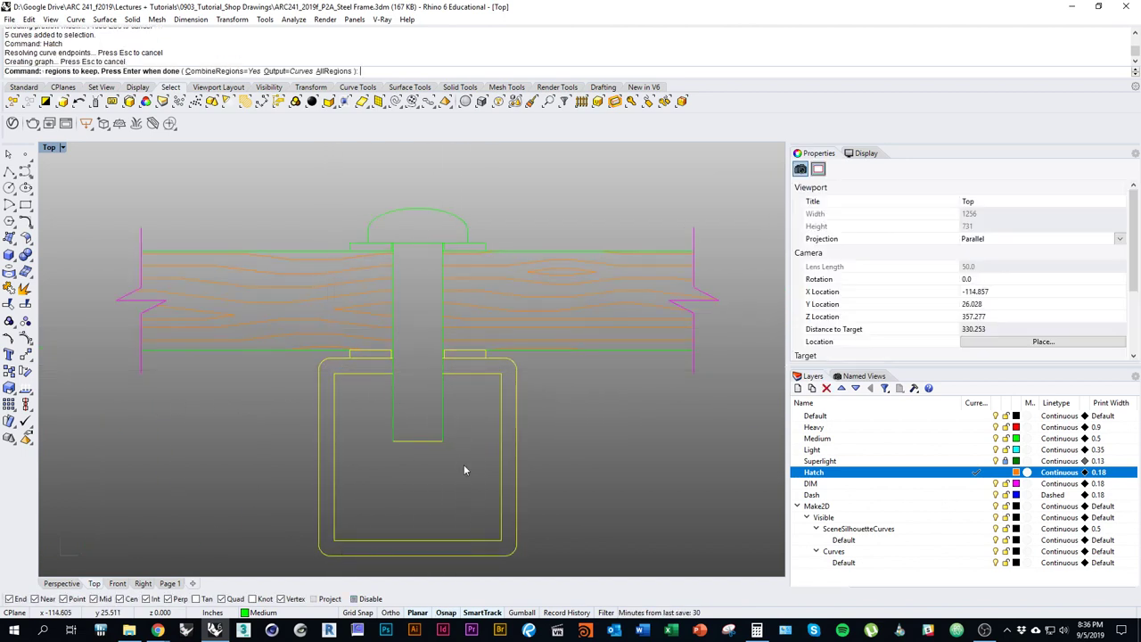
Add the screw shank curves to the selection and start a boundary hatch on the tube wall region.
shift+drag(464, 464, 371, 409)
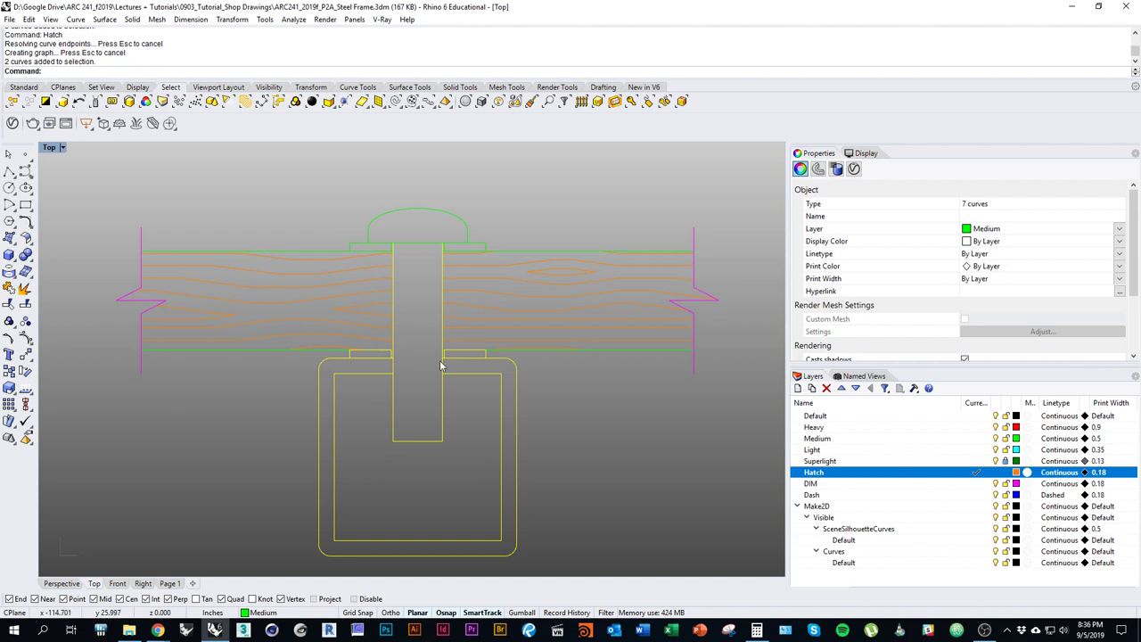
key(Return)
scroll(536, 432, down, 2)
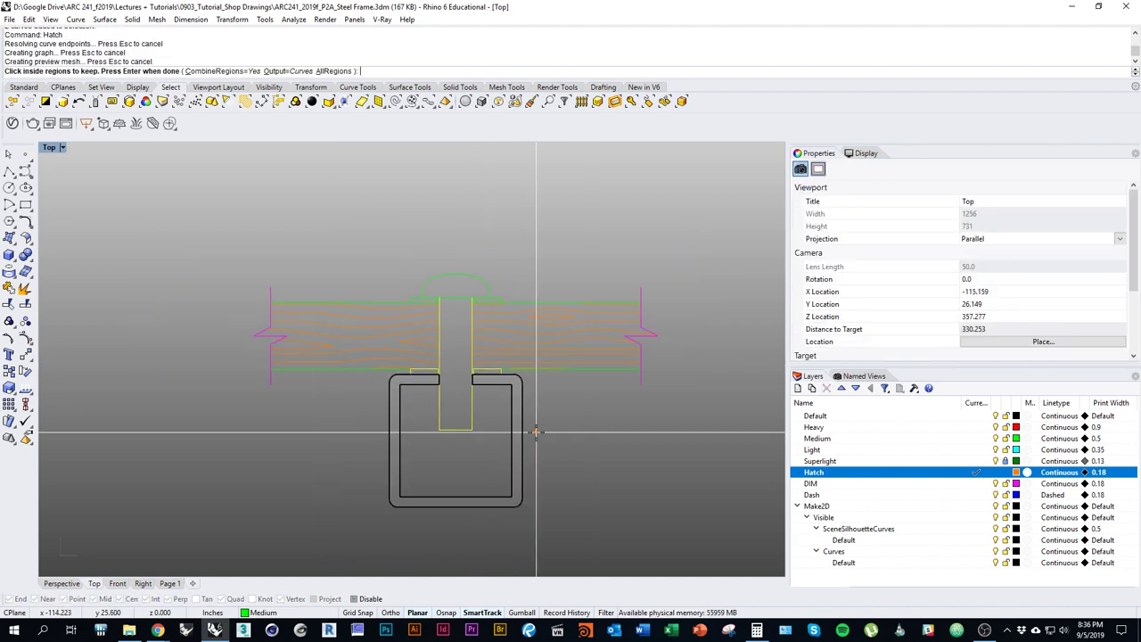
key(Return)
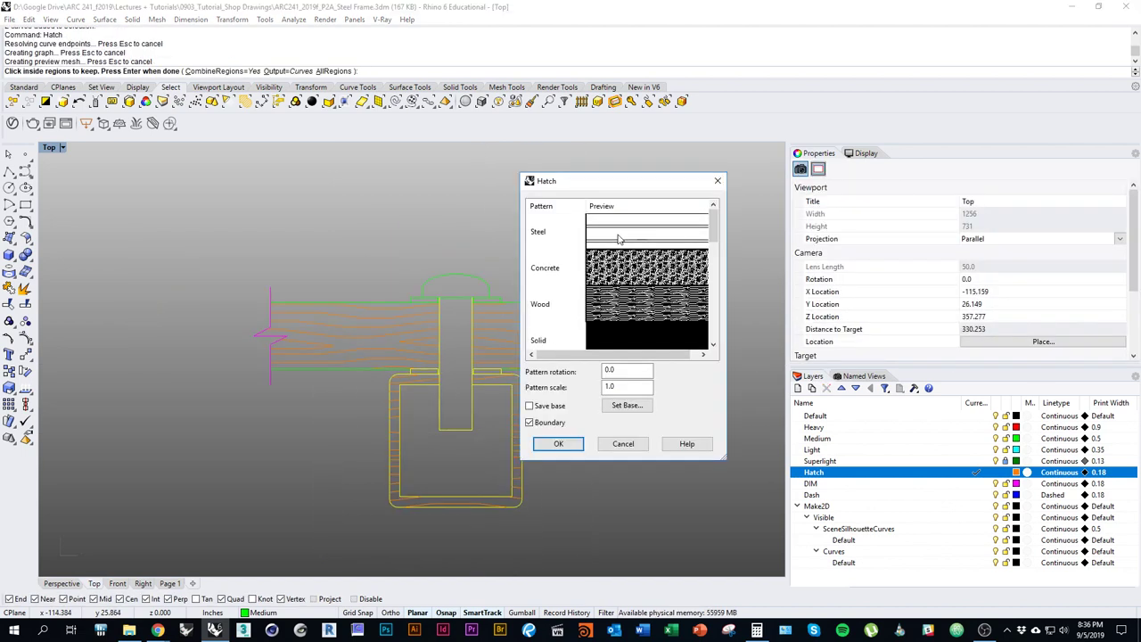
Apply the Steel hatch pattern to the tube wall with rotation 45 and scale 0.5.
click(569, 234)
key(Tab)
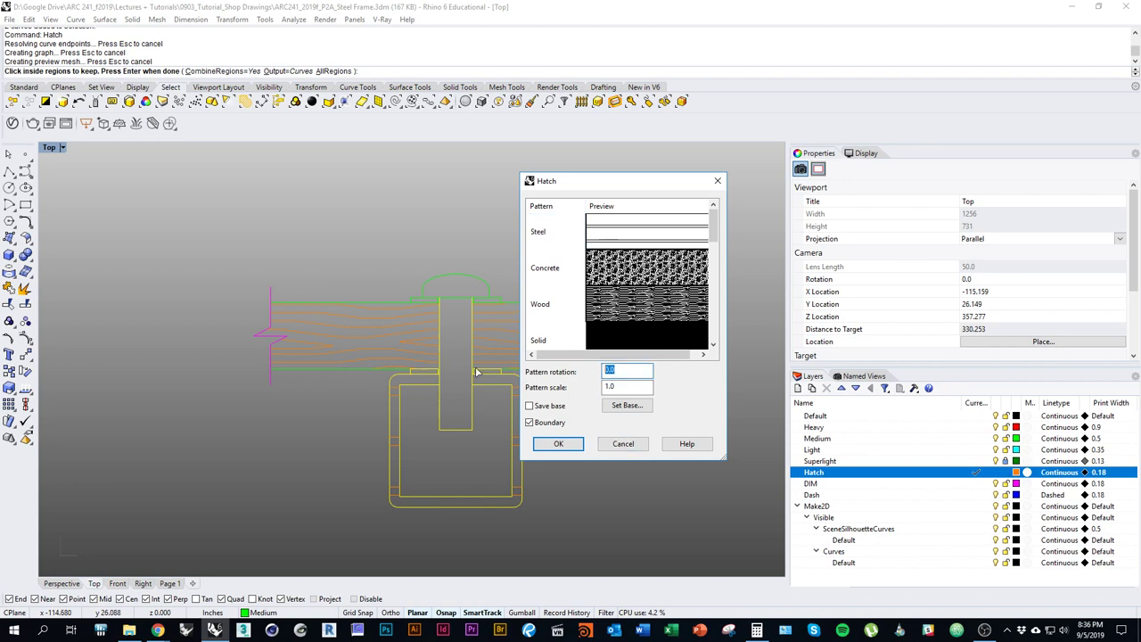
click(558, 443)
scroll(553, 483, down, 3)
scroll(347, 437, up, 3)
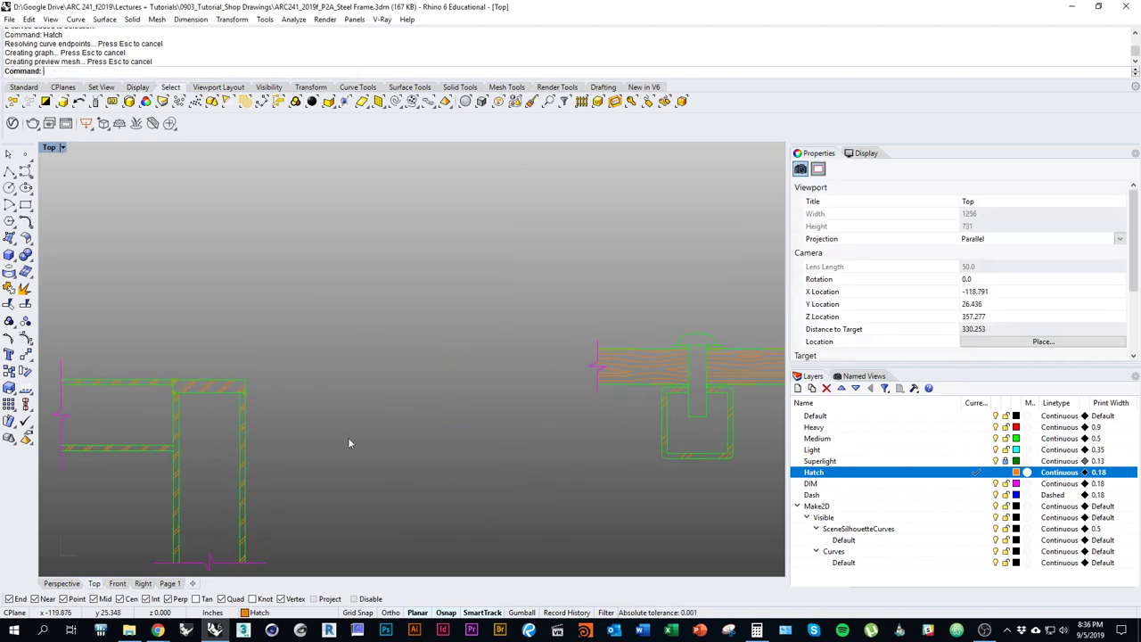
Match the tube wall hatch to the existing steel hatch in the steel-to-steel connection detail.
scroll(553, 364, up, 5)
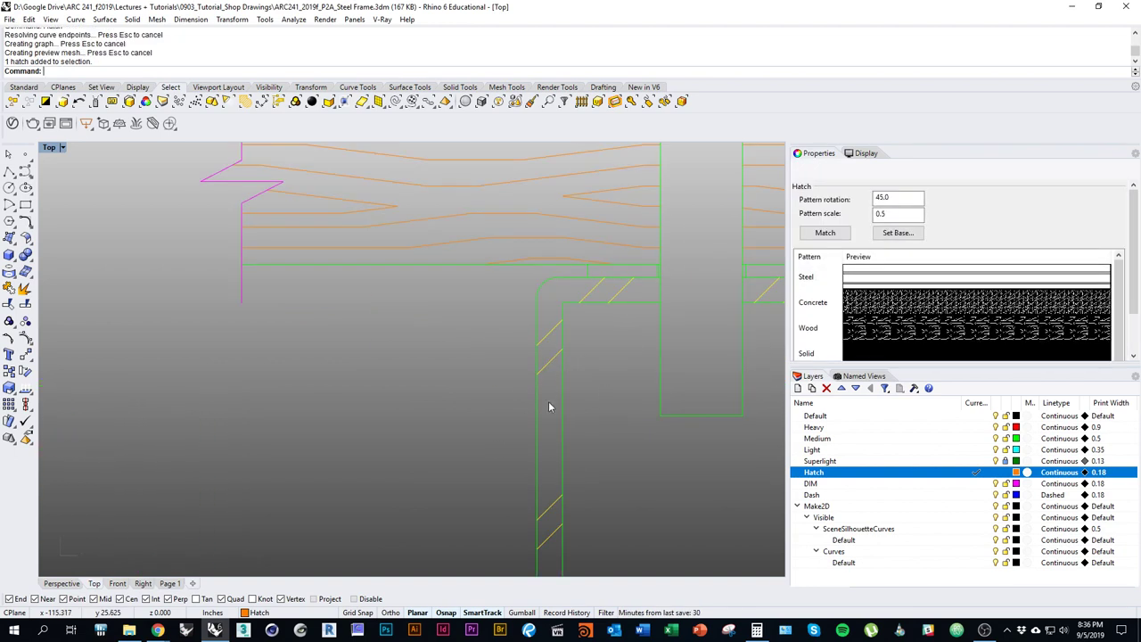
scroll(547, 402, down, 5)
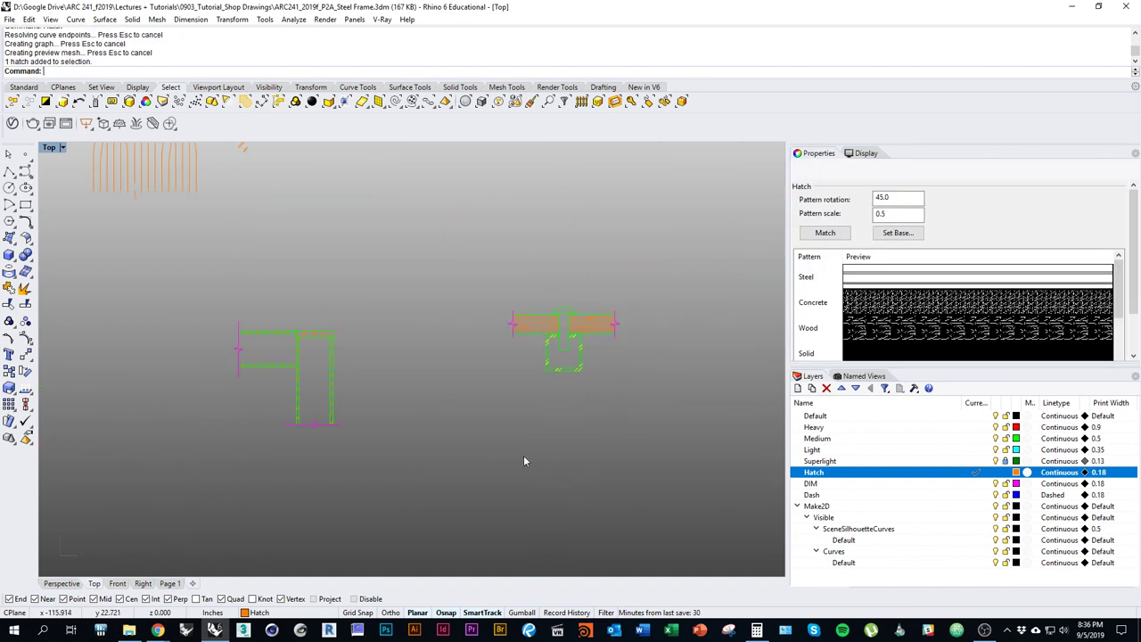
click(829, 234)
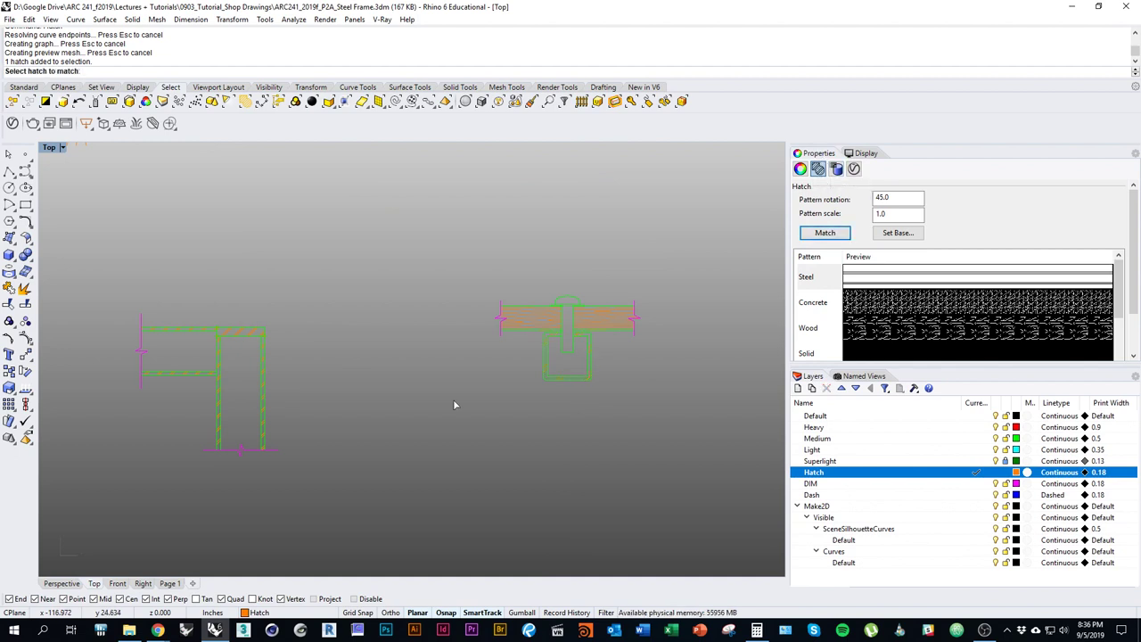
right_drag(281, 351, 378, 341)
scroll(364, 325, up, 12)
click(327, 323)
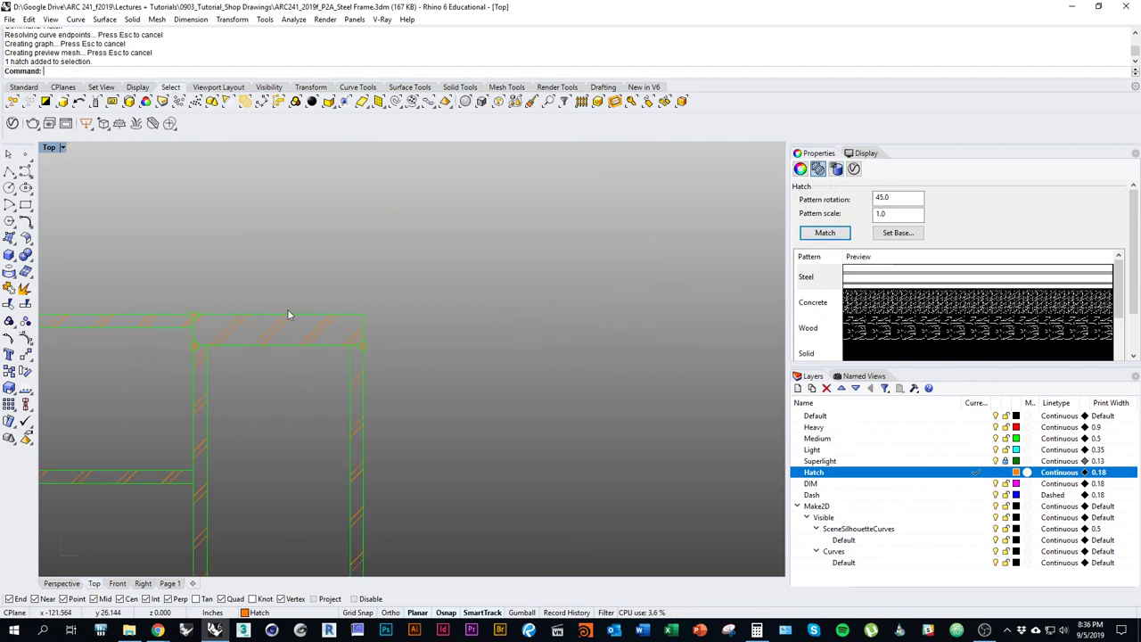
scroll(208, 347, down, 10)
right_drag(666, 389, 541, 398)
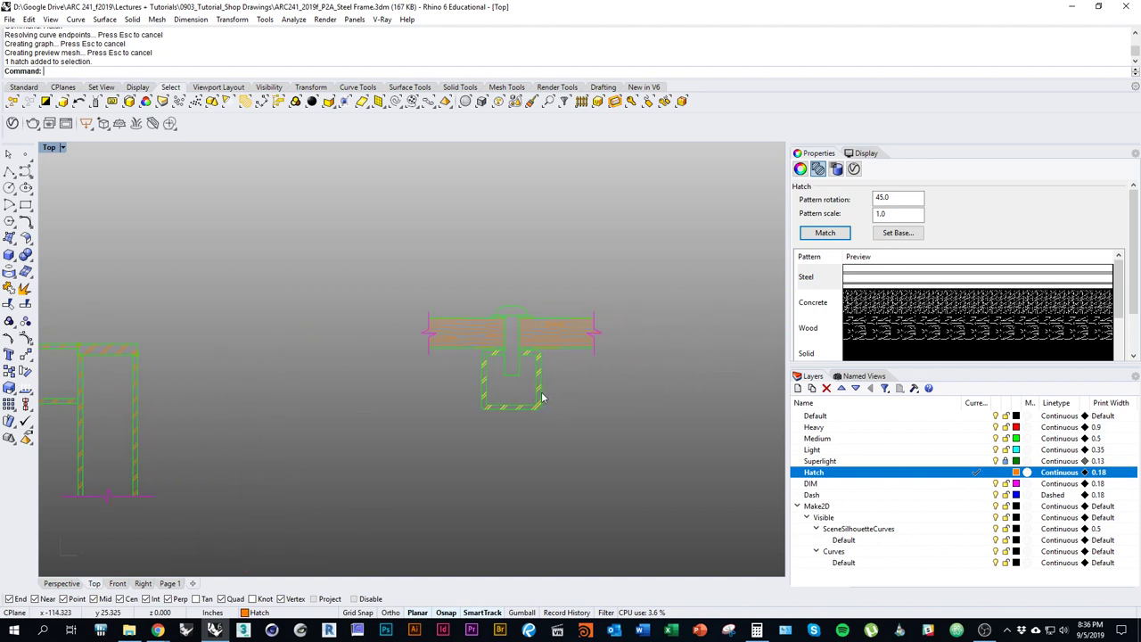
scroll(542, 398, up, 5)
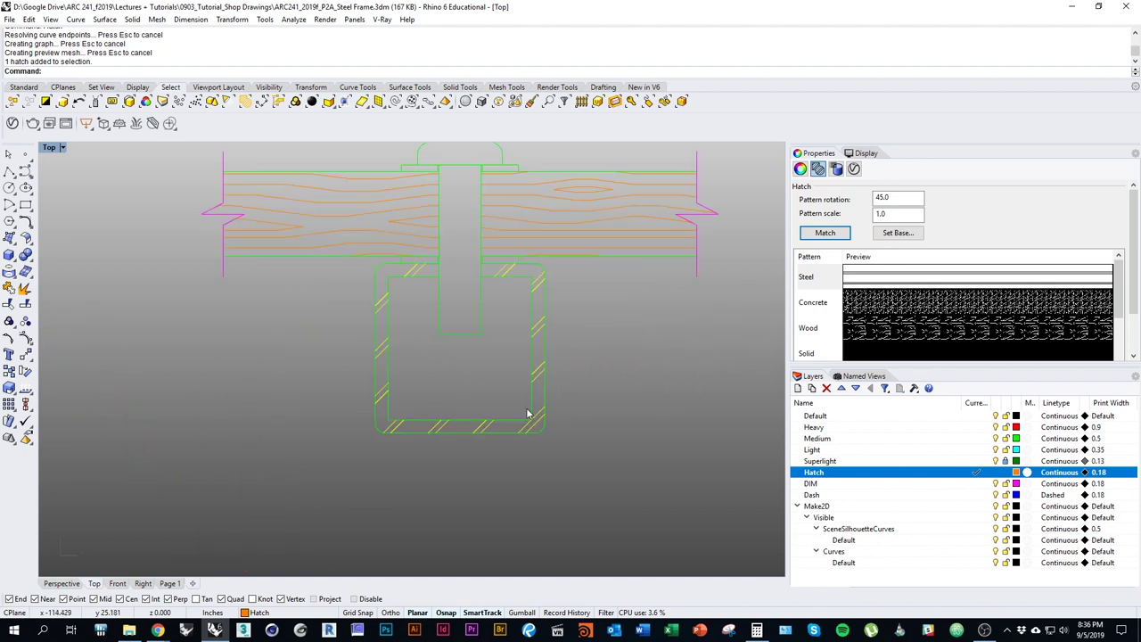
click(618, 458)
mouse_move(615, 490)
right_down()
mouse_move(556, 503)
mouse_move(558, 455)
right_up()
scroll(555, 501, down, 2)
scroll(559, 456, down, 2)
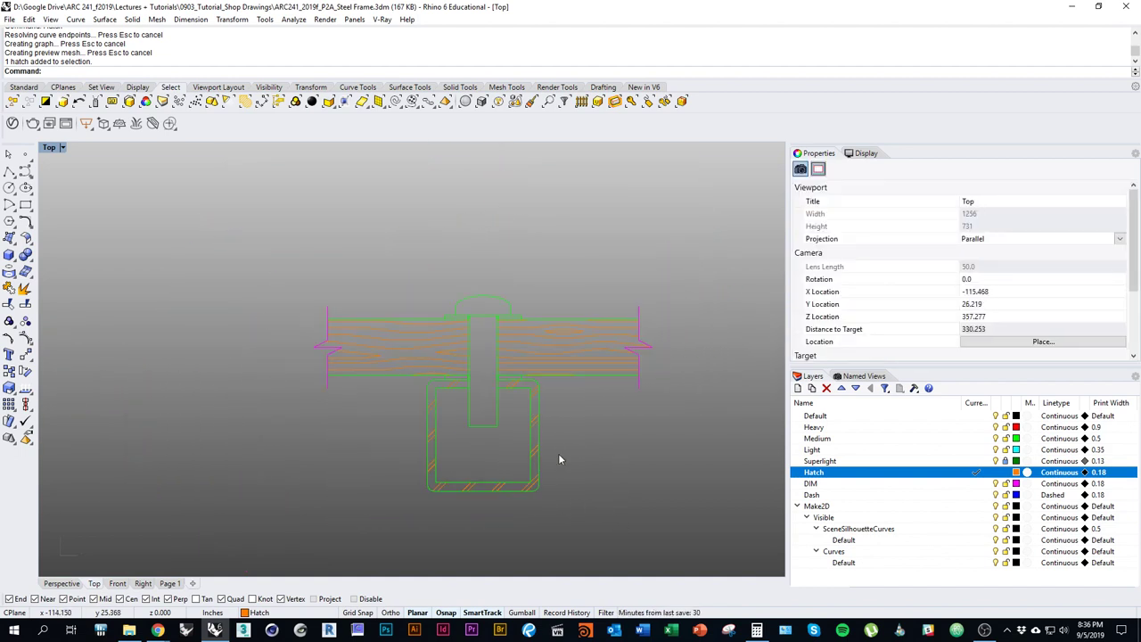
Switch to Chrome to review the connection details in the ARC241_2019f_Assignment_Project 2 page, and return to Rhino.
key(alt+Tab)
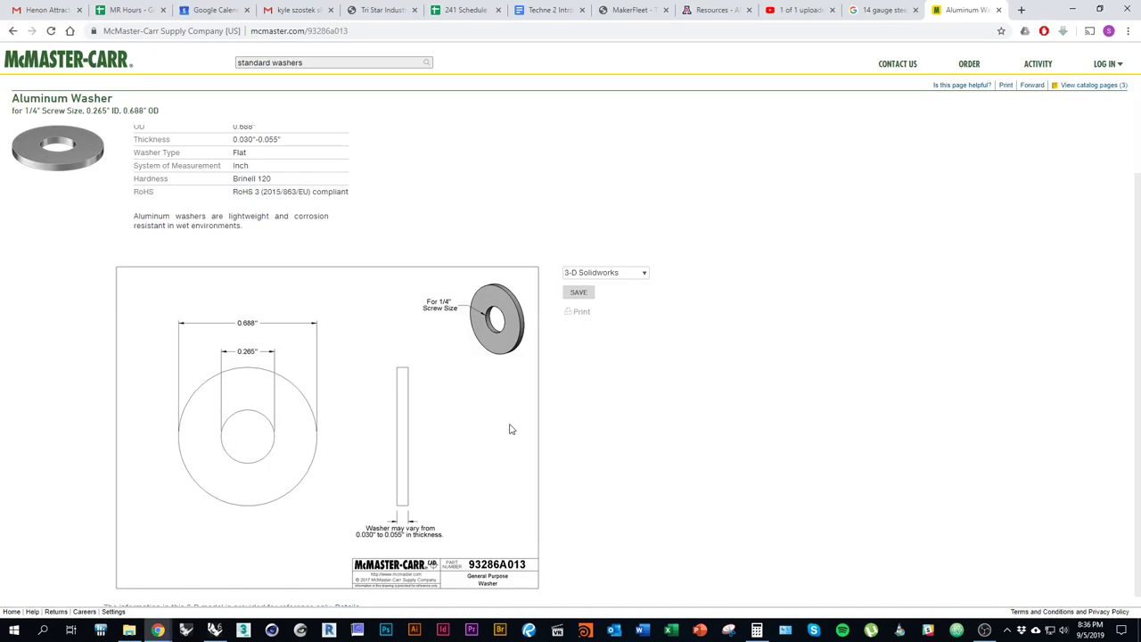
key(alt+Tab)
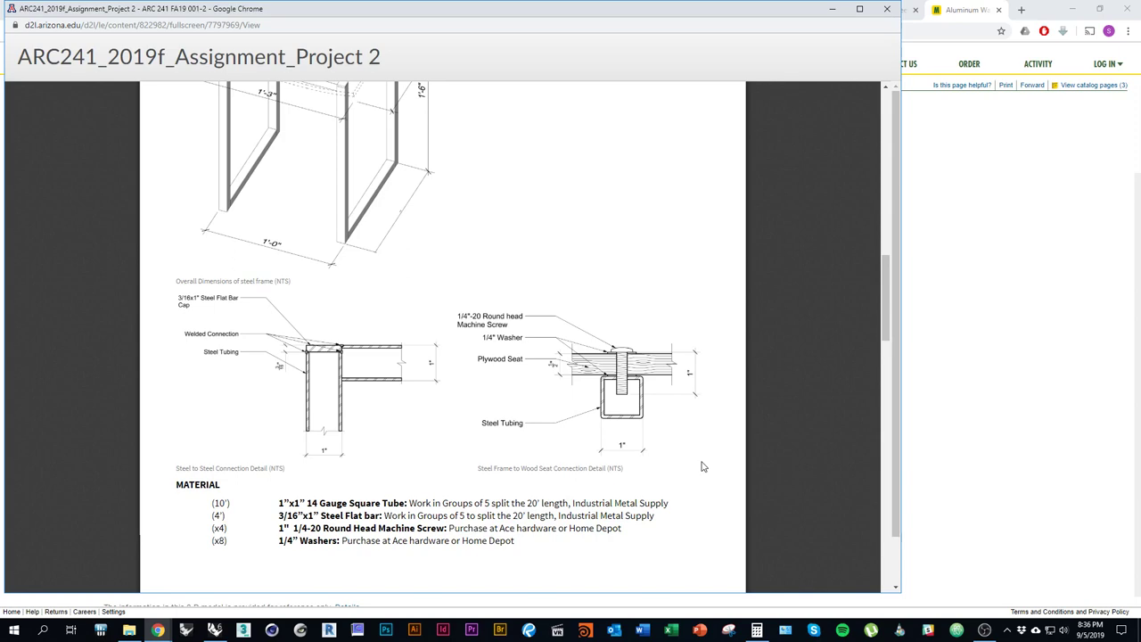
key(alt+Tab)
key(Tab)
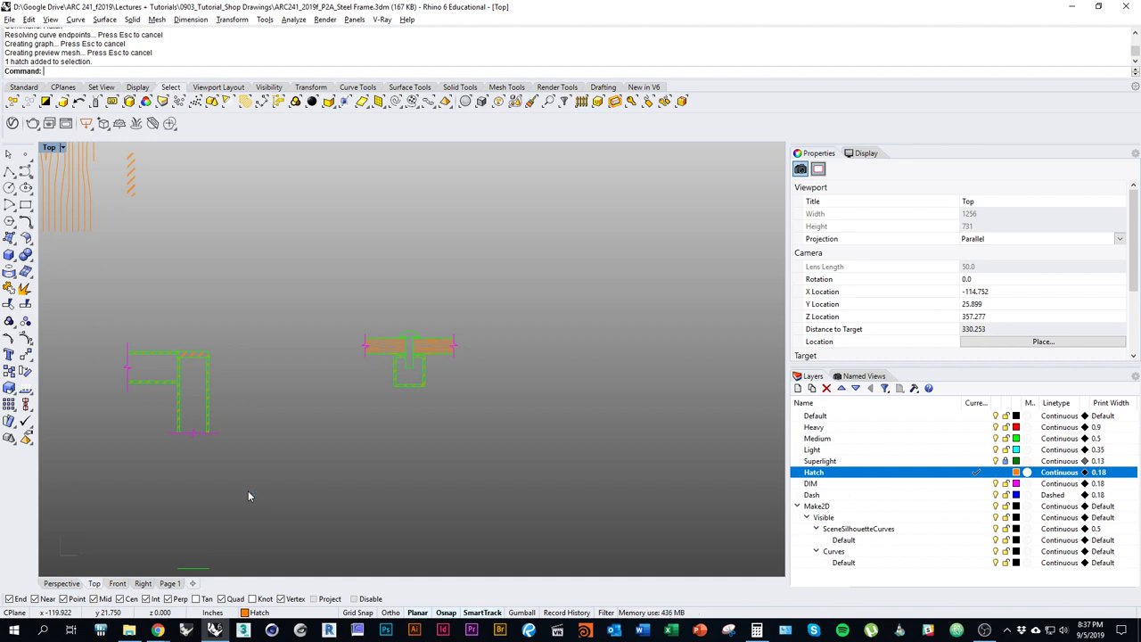
Create a new landscape Tabloid (11" x 17") layout named Page 2 for Rhino PDF with one initial detail.
click(192, 583)
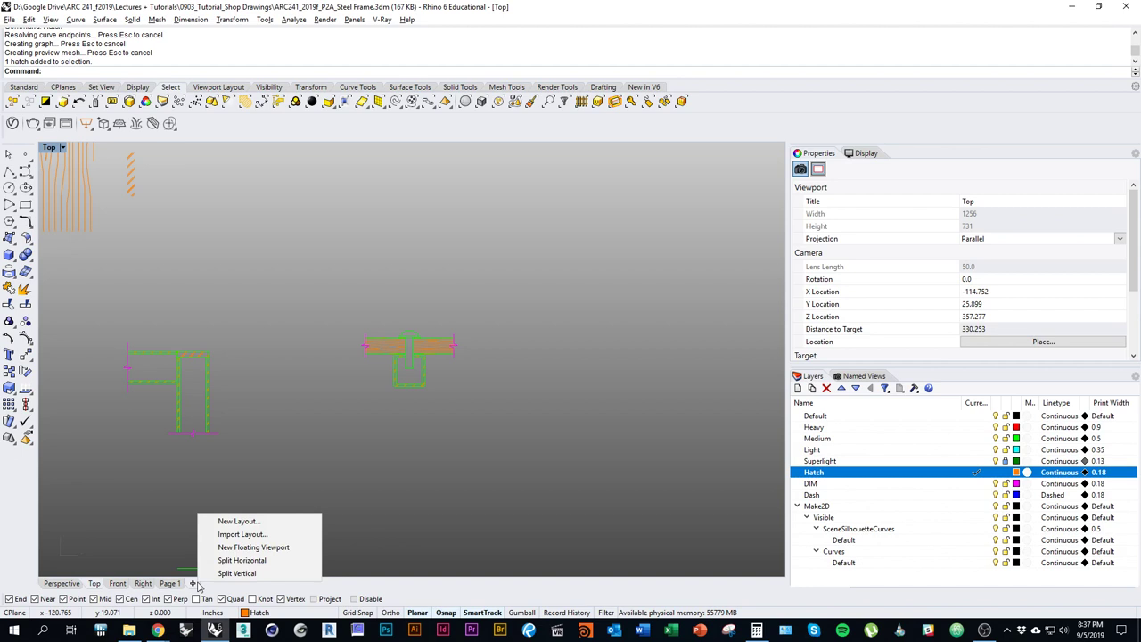
click(299, 520)
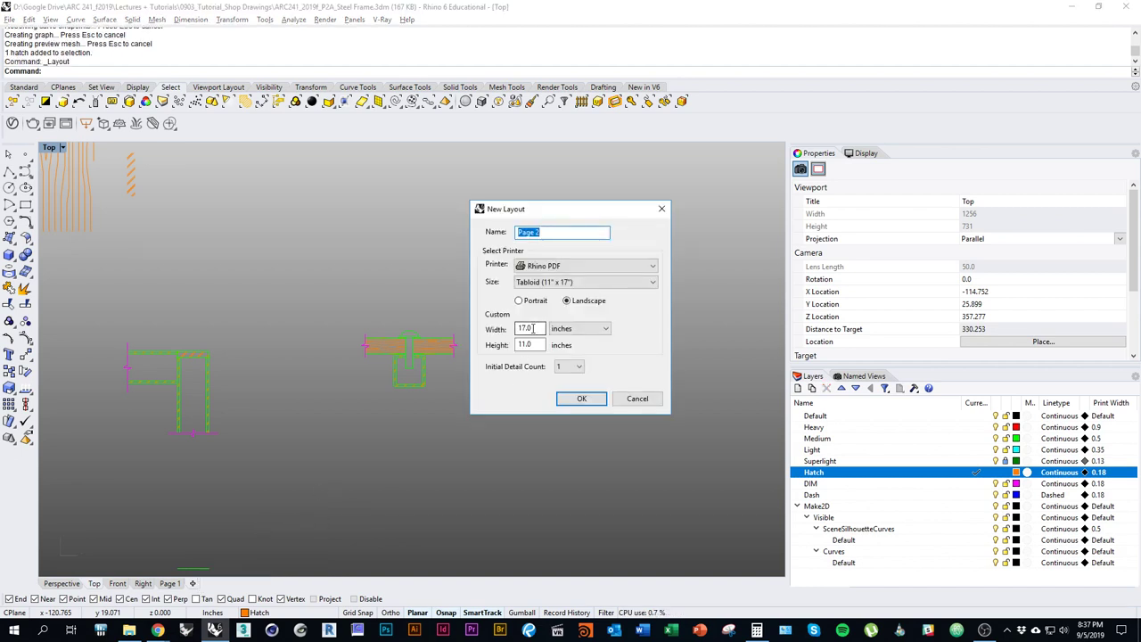
click(581, 398)
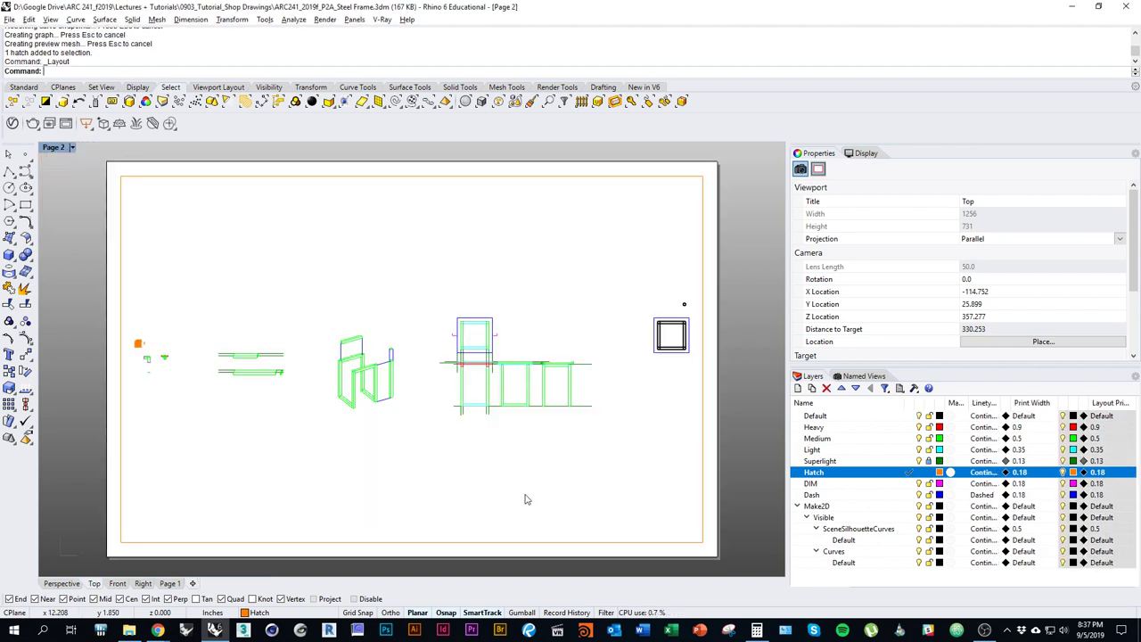
Narrow the detail frame from its right edge and set its scale to 3 inches on page for 12 inches in model.
click(702, 477)
drag(703, 360, 591, 361)
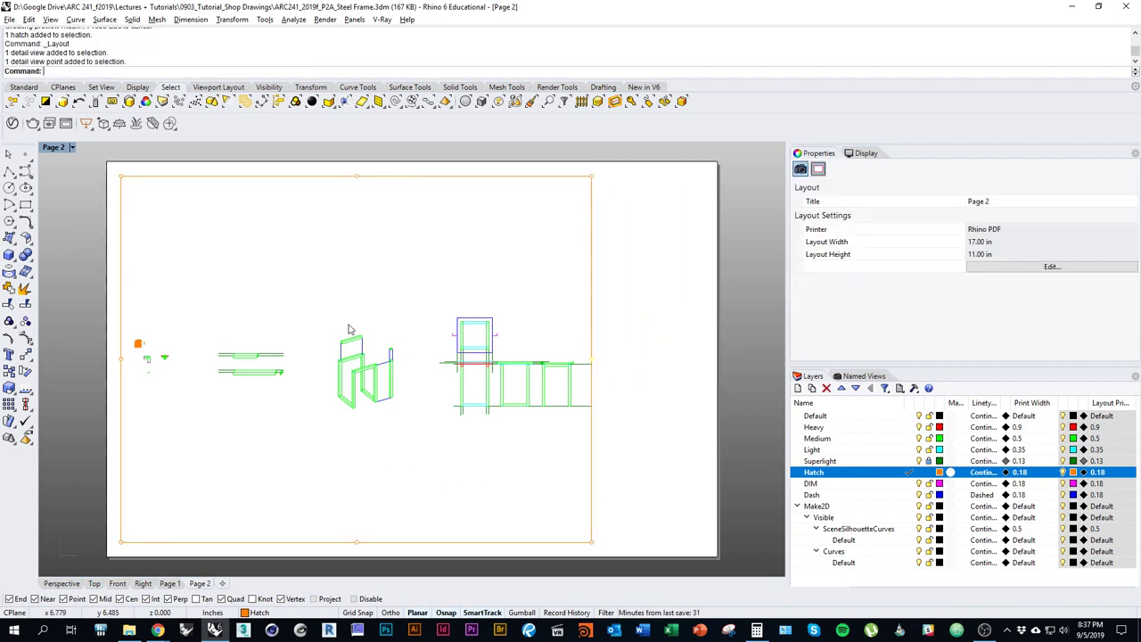
click(591, 332)
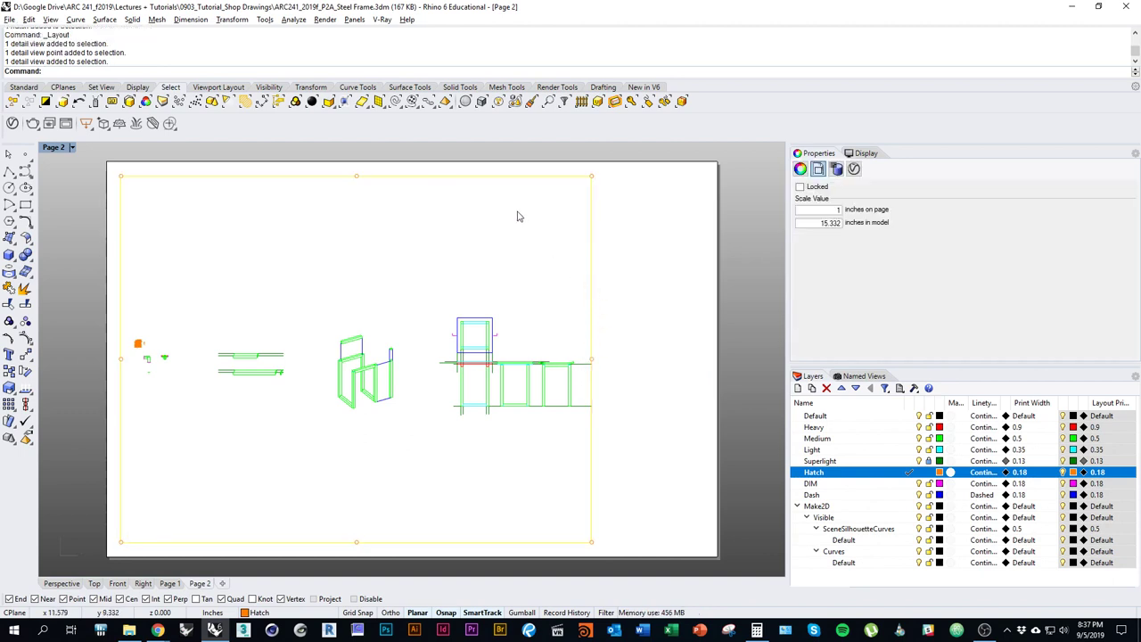
drag(826, 211, 847, 211)
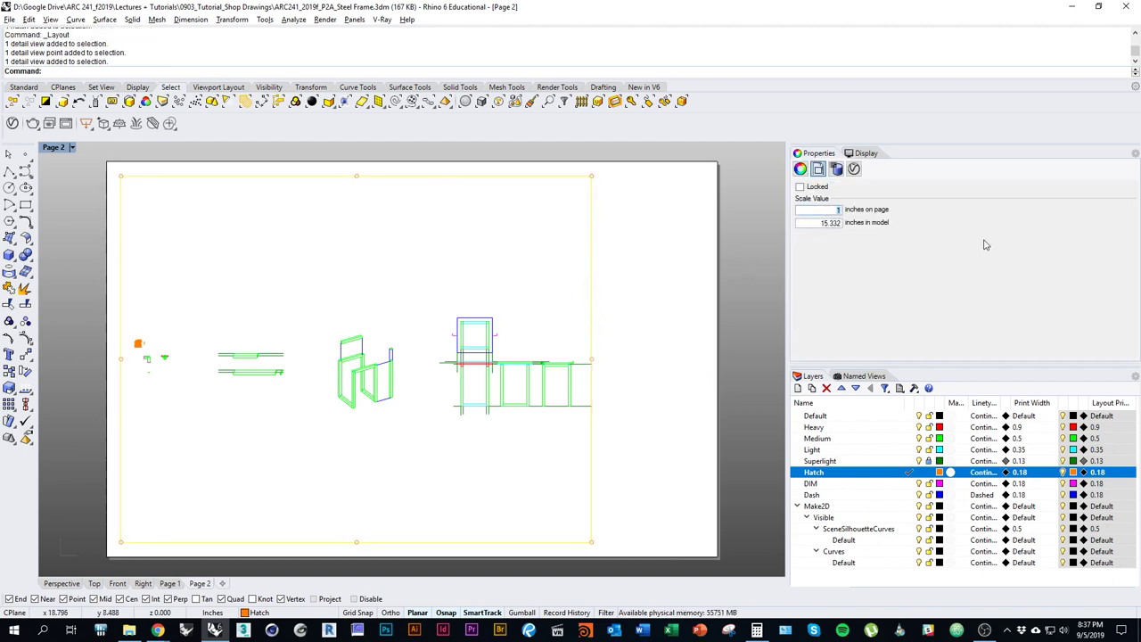
click(822, 223)
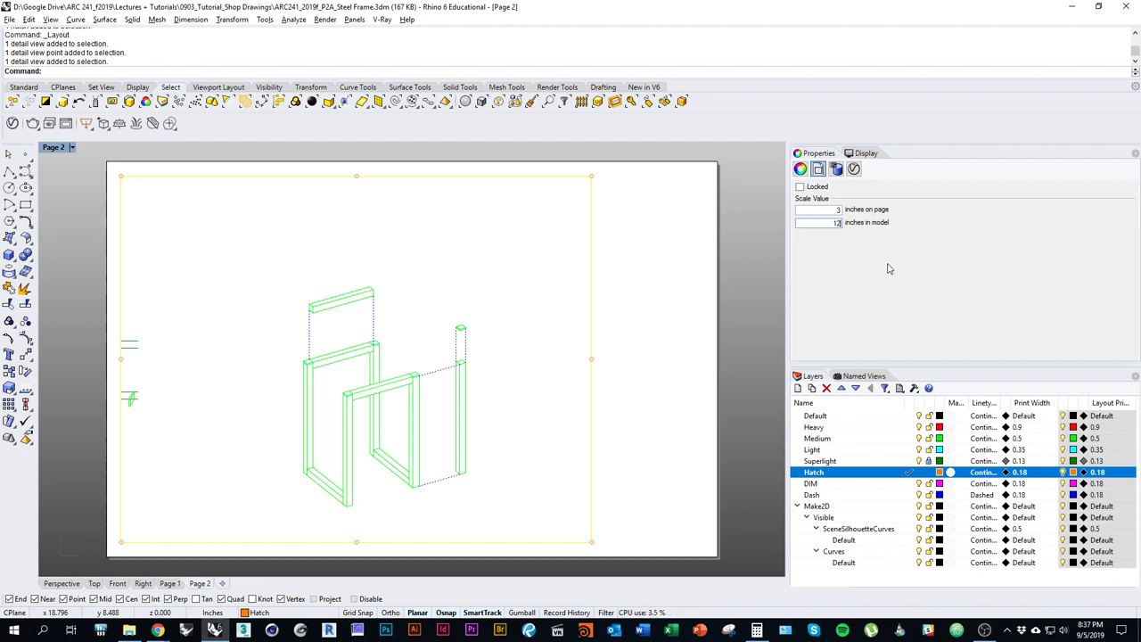
click(580, 436)
Shift the exploded steel frame to the left inside the detail view and narrow the detail frame to fit around it.
double_click(511, 424)
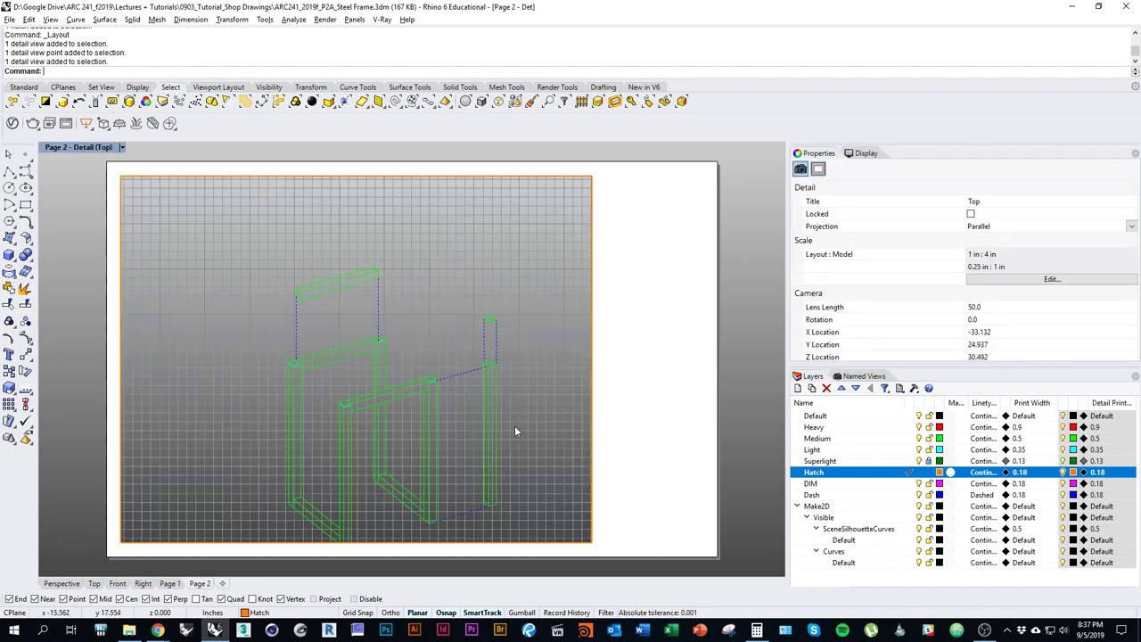
right_drag(542, 440, 392, 400)
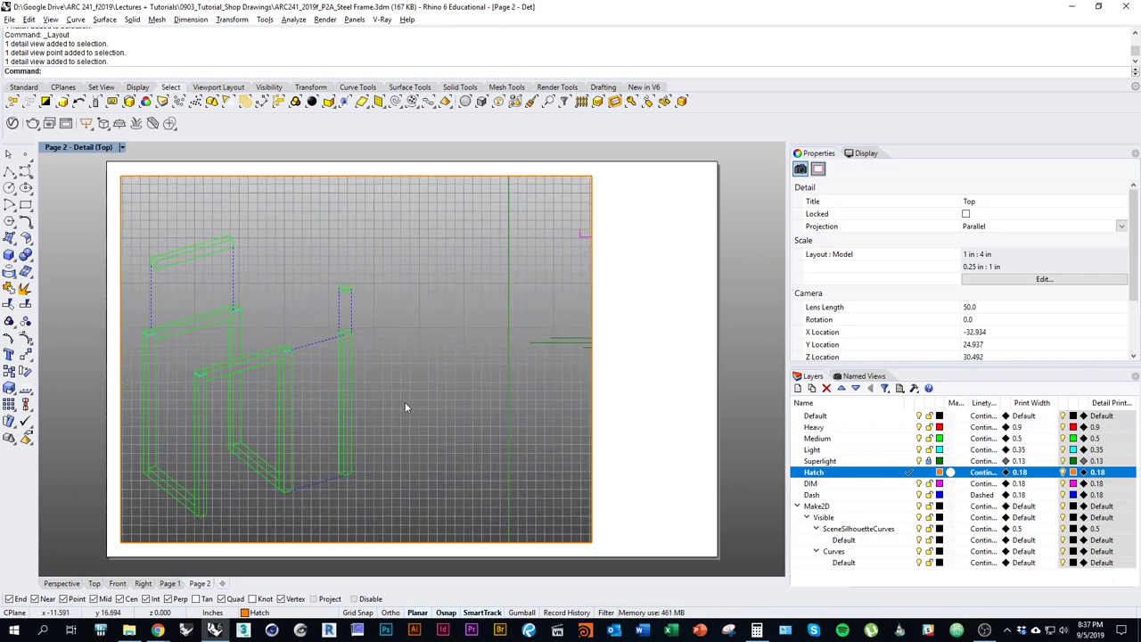
double_click(404, 407)
click(594, 385)
drag(591, 359, 372, 361)
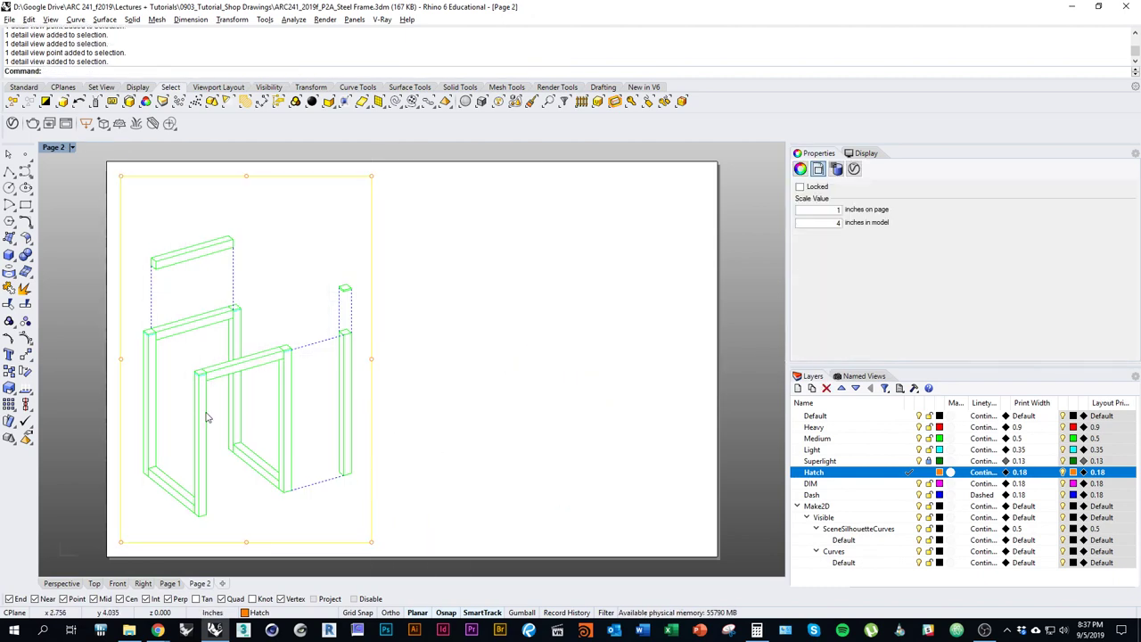
key(BackSpace)
key(BackSpace)
key(Escape)
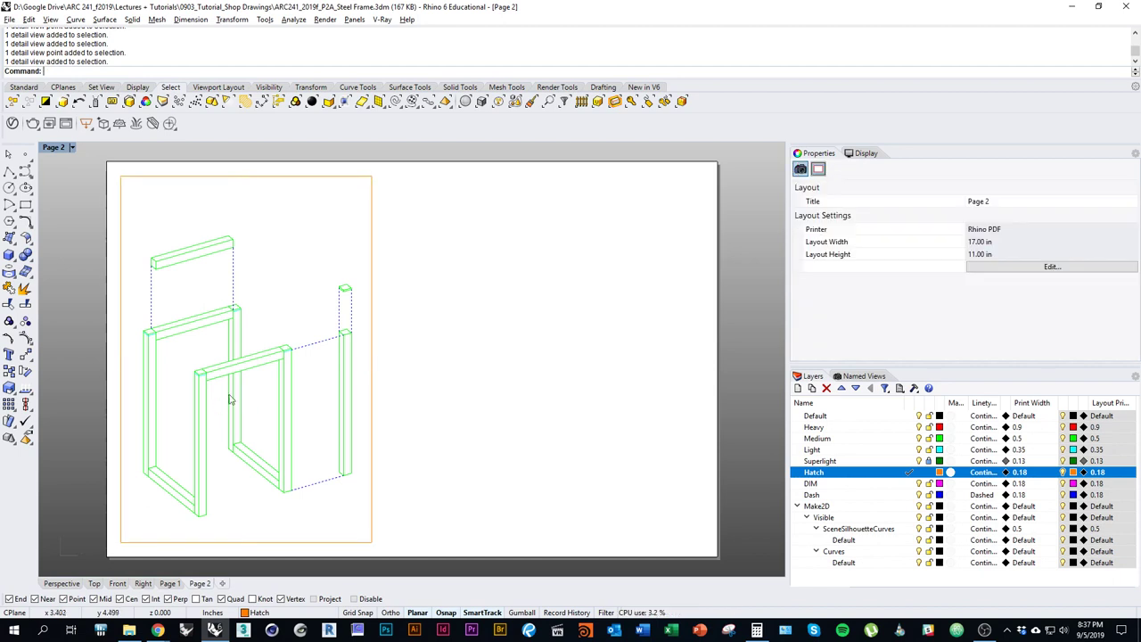
Copy the detail from its lower left corner to its lower right corner so the two details sit side by side.
drag(412, 439, 364, 430)
text(Copy)
key(Return)
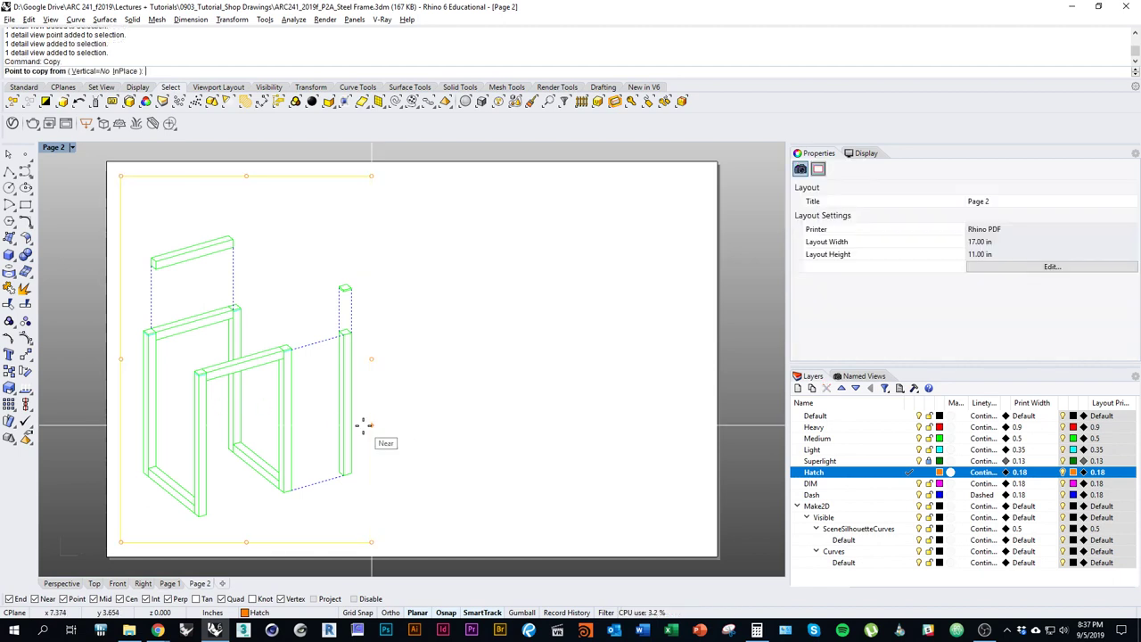
click(121, 542)
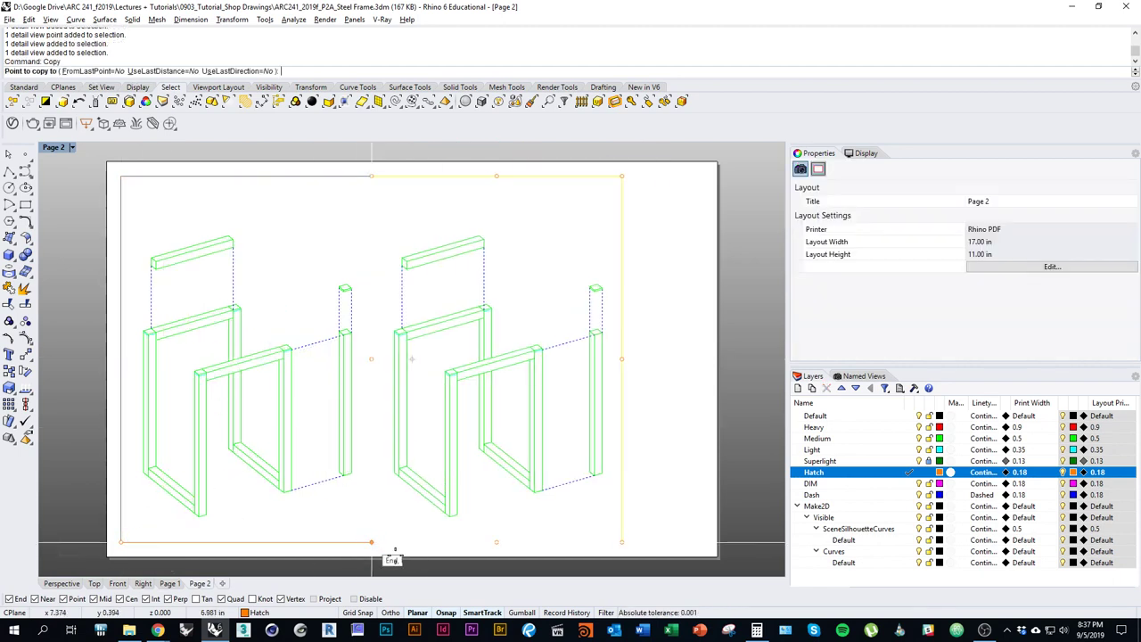
click(371, 541)
Reposition the copied detail's view onto the two horizontal tube piece drawings and raise its bottom edge to just below them.
double_click(548, 525)
mouse_move(547, 525)
right_down()
mouse_move(555, 374)
mouse_move(321, 433)
mouse_move(425, 449)
mouse_move(99, 446)
mouse_move(683, 432)
mouse_move(496, 413)
mouse_move(744, 332)
mouse_move(753, 291)
mouse_move(743, 283)
right_up()
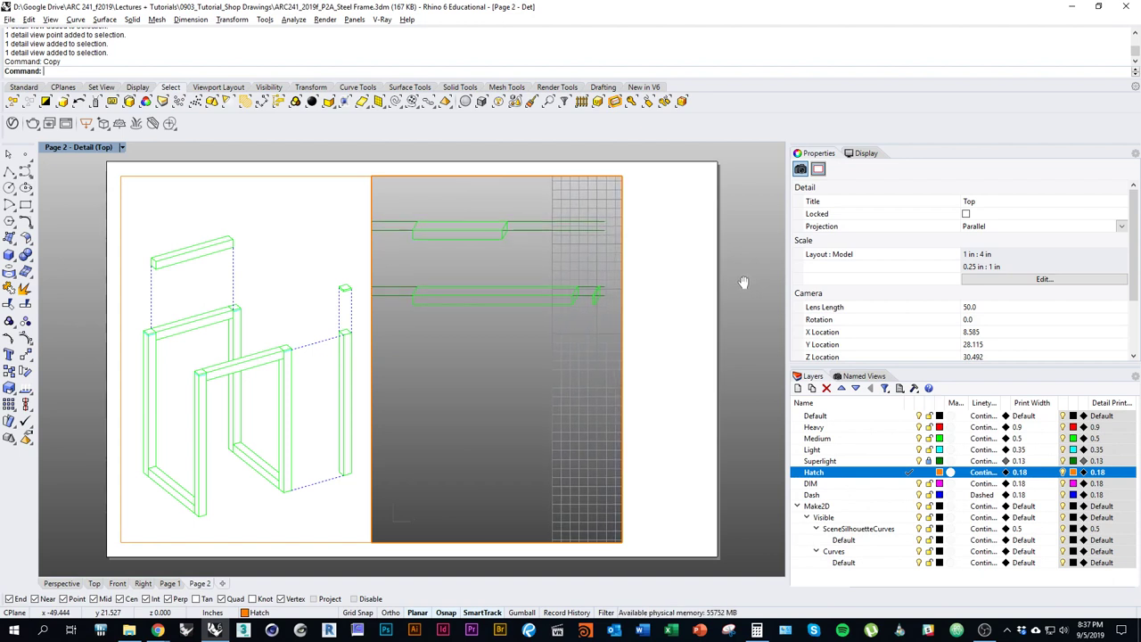
double_click(684, 329)
click(606, 541)
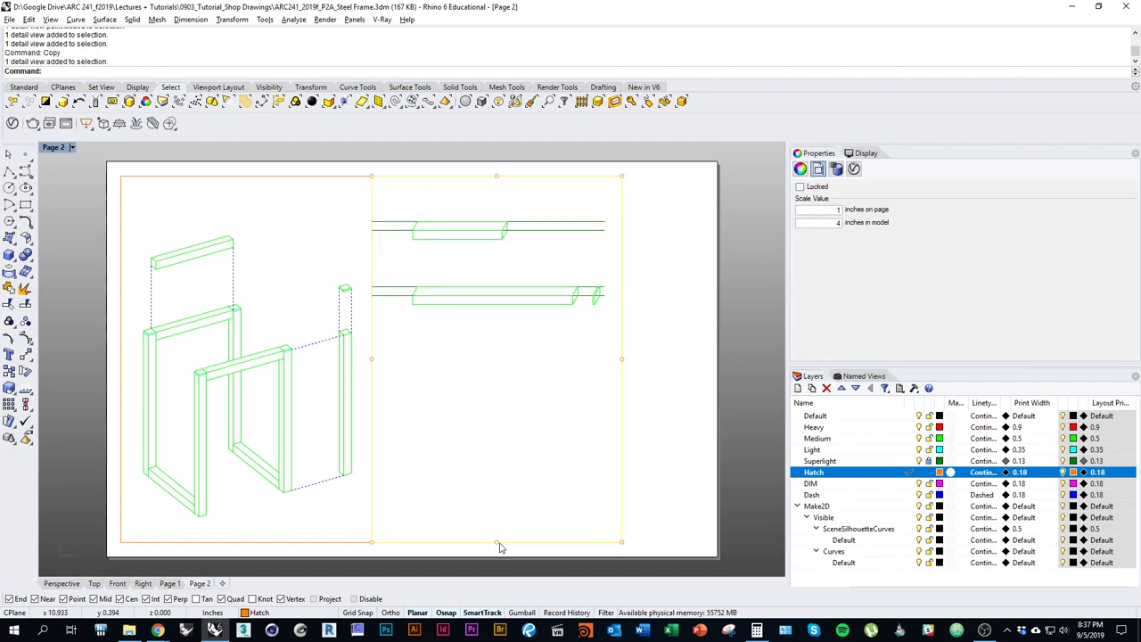
drag(499, 546, 513, 342)
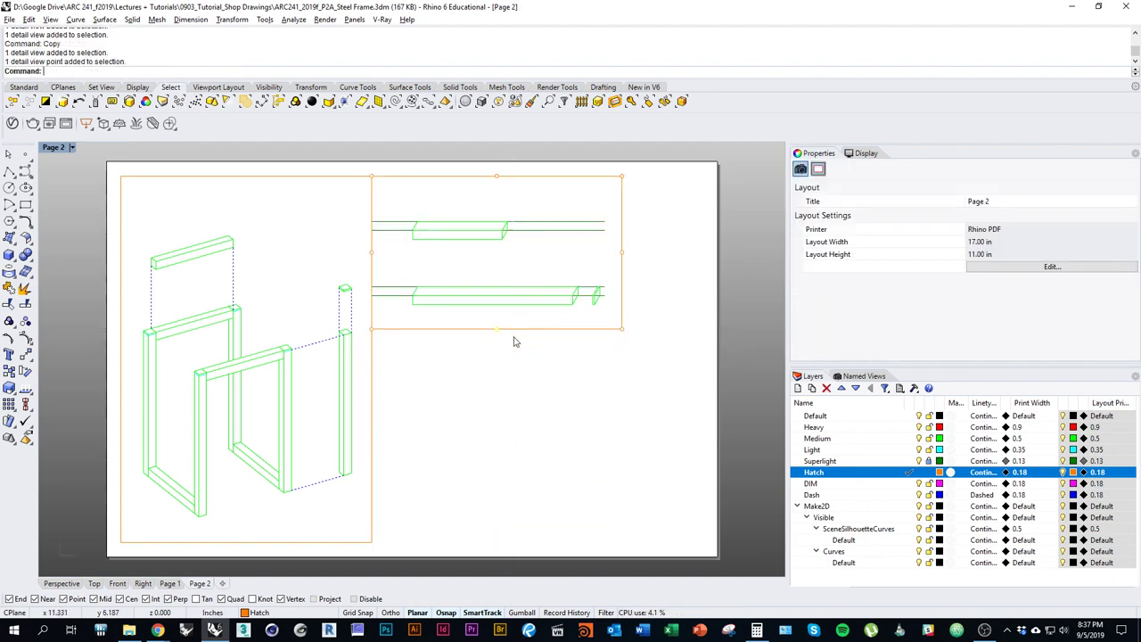
Copy the horizontal tube detail from its lower left corner down to the lower right corner of the exploded frame detail.
click(601, 329)
key(Return)
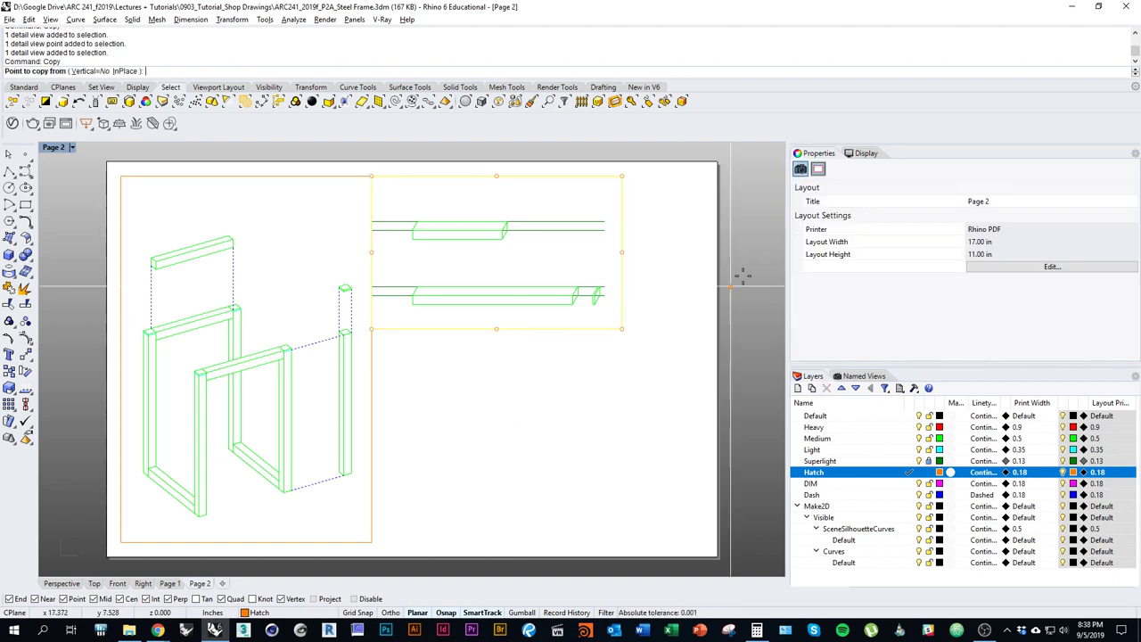
click(371, 328)
click(371, 542)
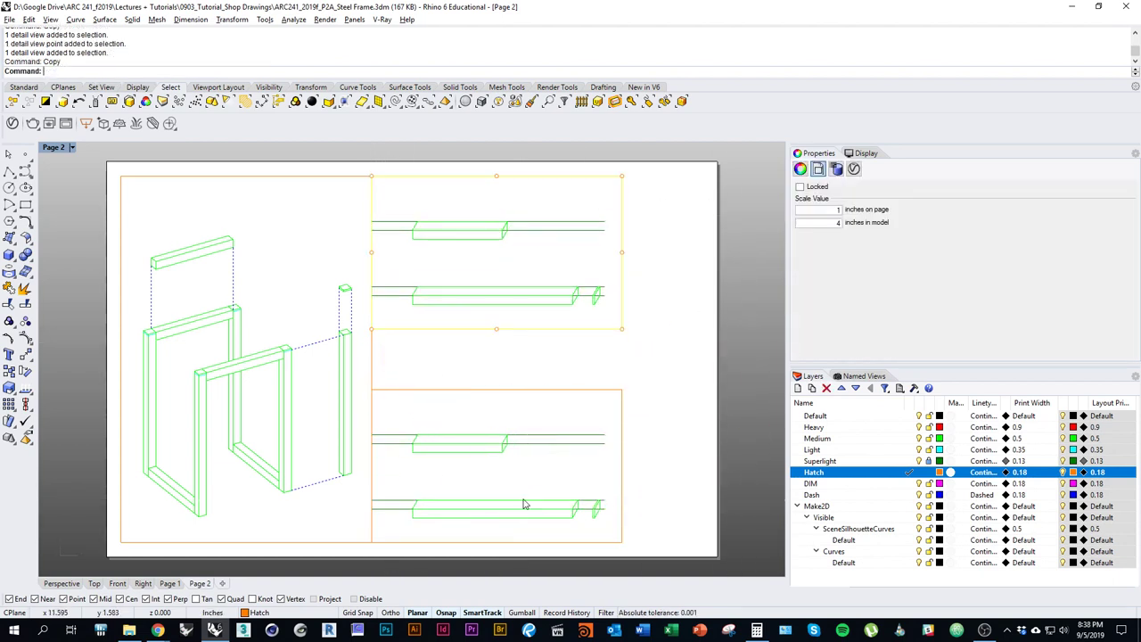
Reposition the copied lower detail's view onto the steel-to-steel and steel-to-wood connection drawings.
double_click(487, 483)
mouse_move(471, 490)
right_down()
mouse_move(526, 491)
mouse_move(99, 479)
right_up()
mouse_move(562, 476)
right_down()
mouse_move(231, 476)
mouse_move(90, 506)
mouse_move(92, 491)
right_up()
double_click(640, 450)
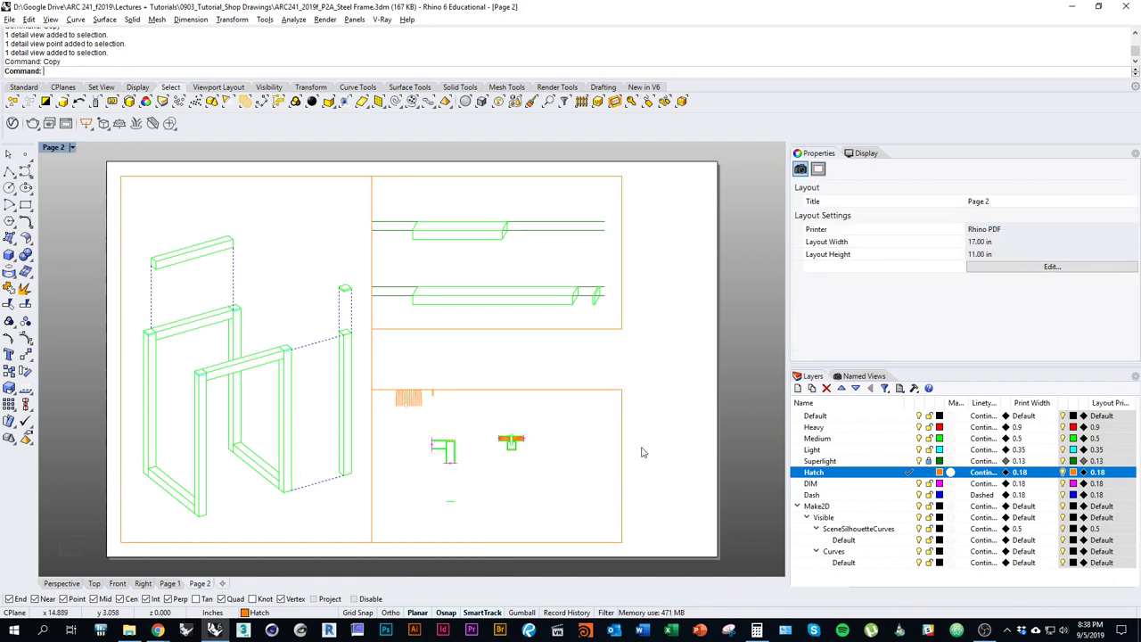
click(622, 332)
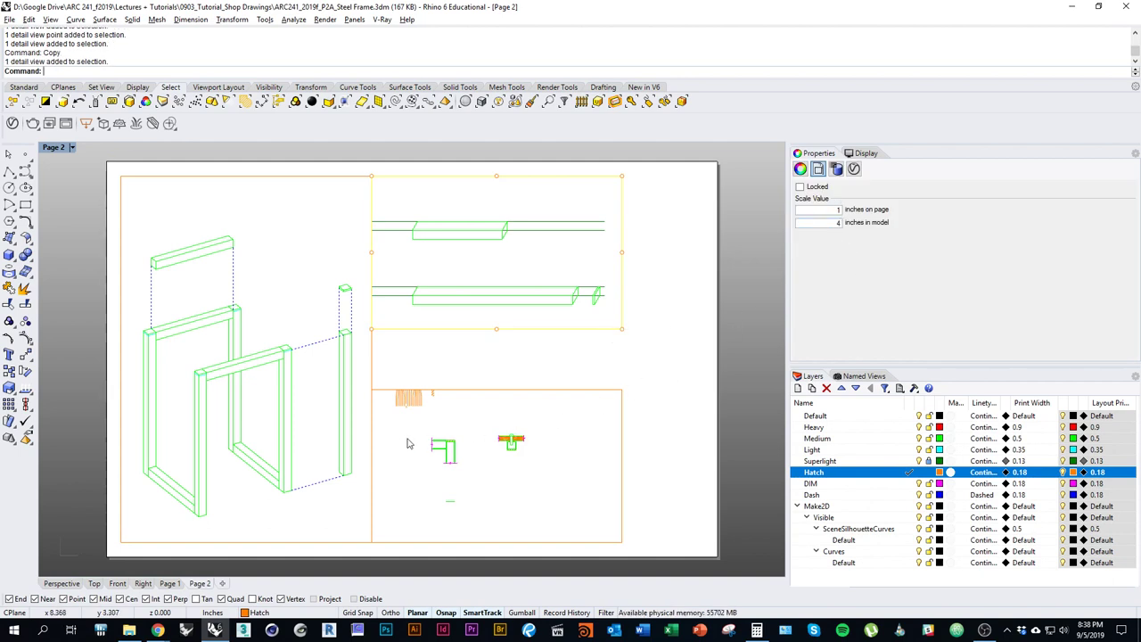
click(518, 478)
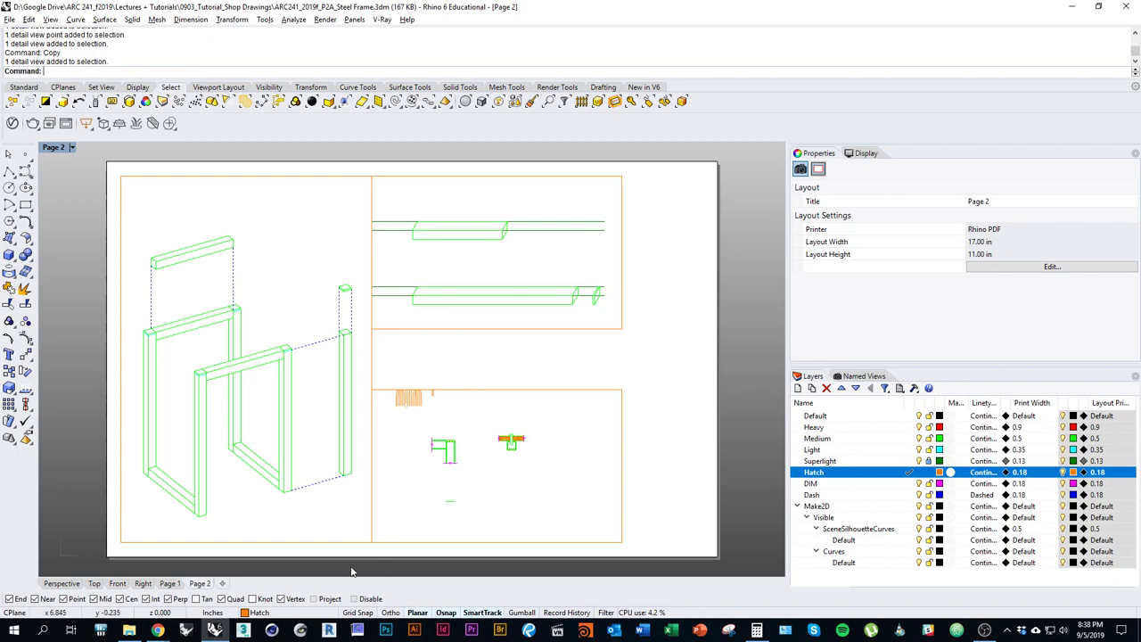
Check the required connection detail scale in the assignment brief in Chrome, set the lower detail to 0.5 inches on page for 1 inch in model, and recenter it.
key(alt+Tab)
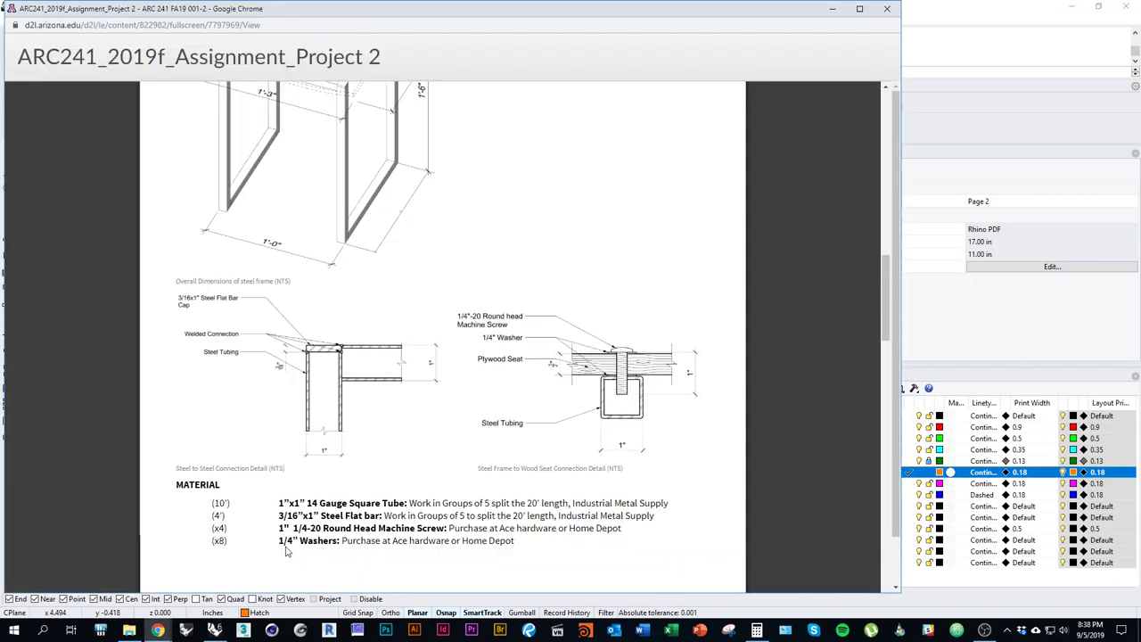
scroll(313, 526, up, 10)
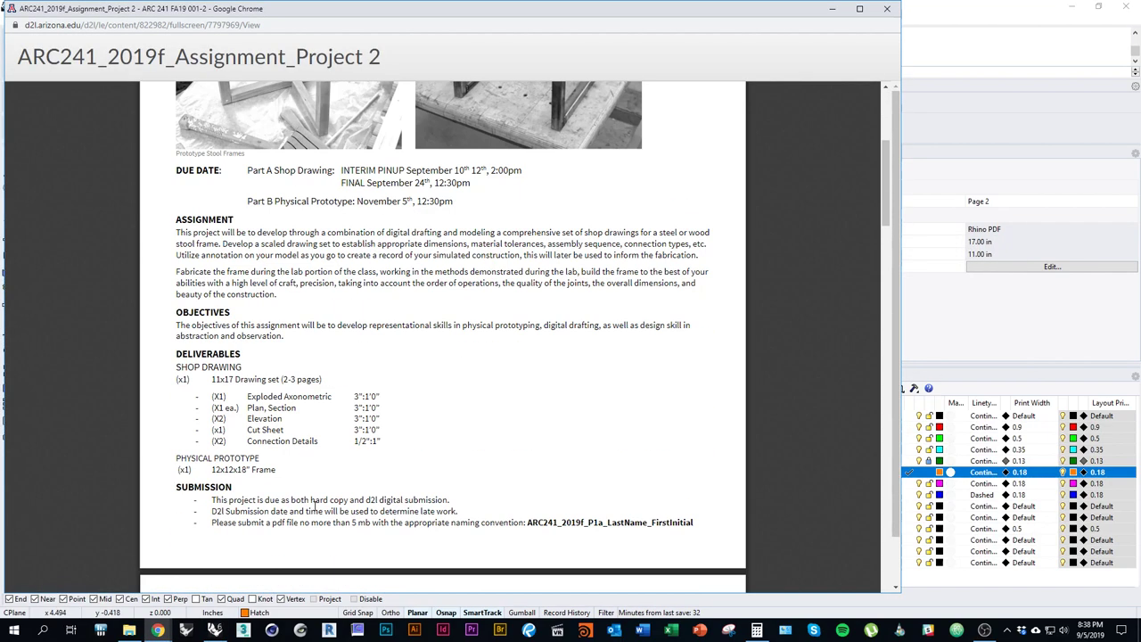
key(alt+Tab)
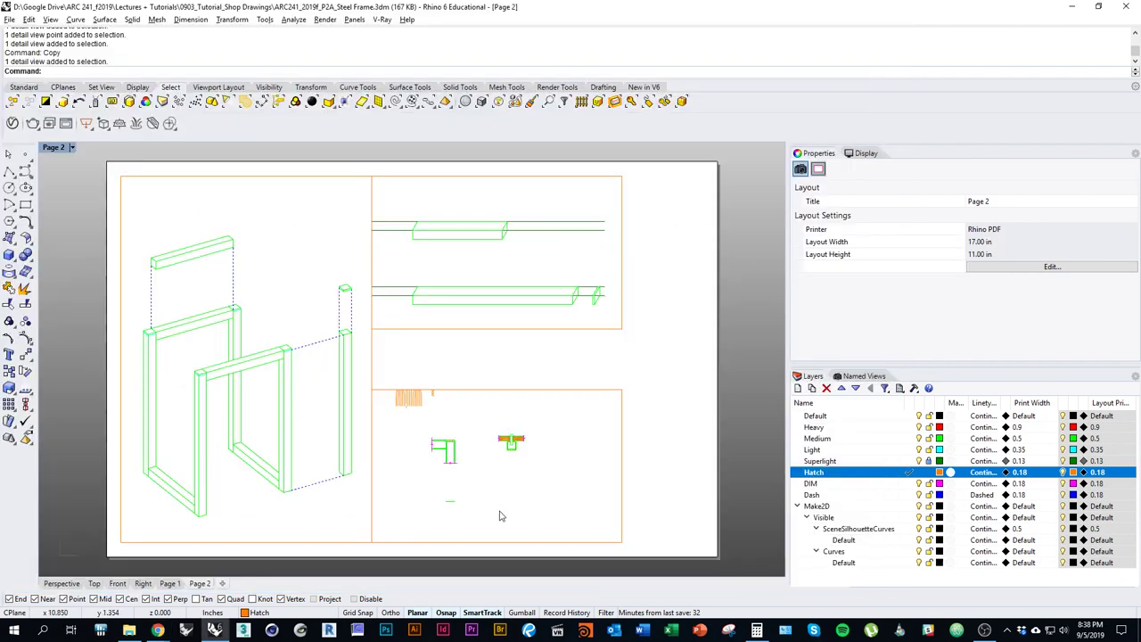
click(575, 546)
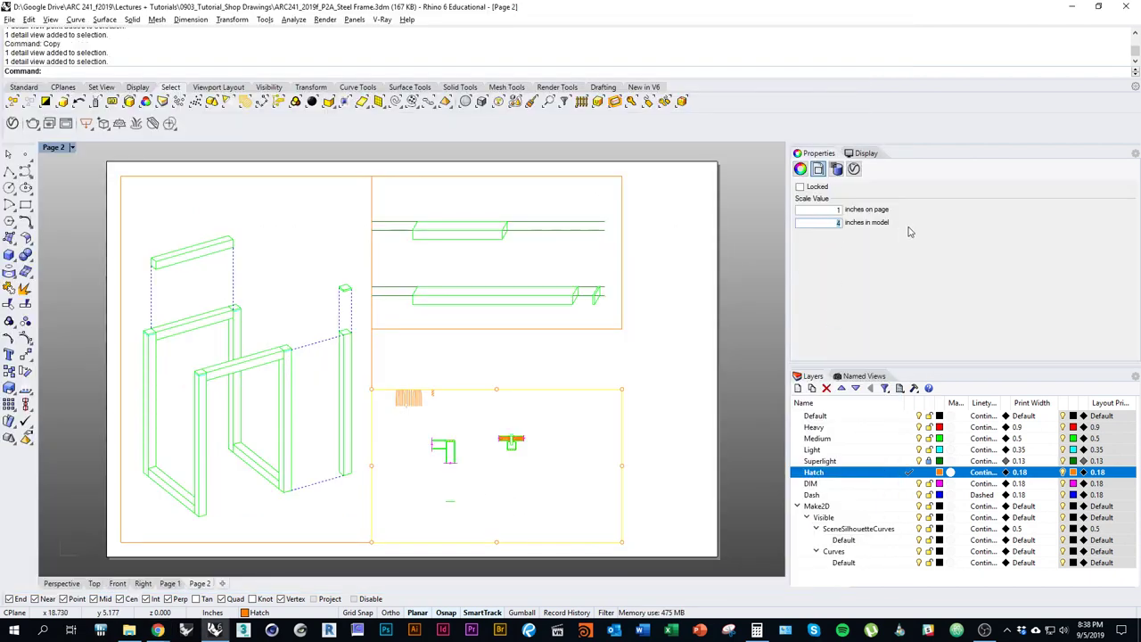
drag(832, 211, 880, 215)
text(0.5)
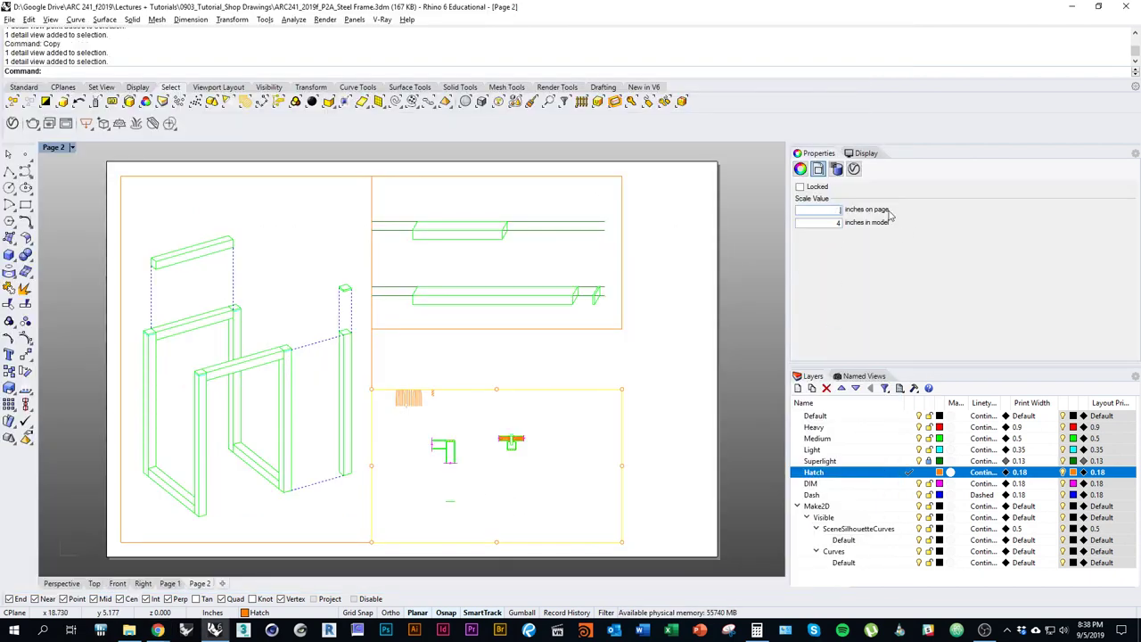
key(Tab)
text(1)
key(Return)
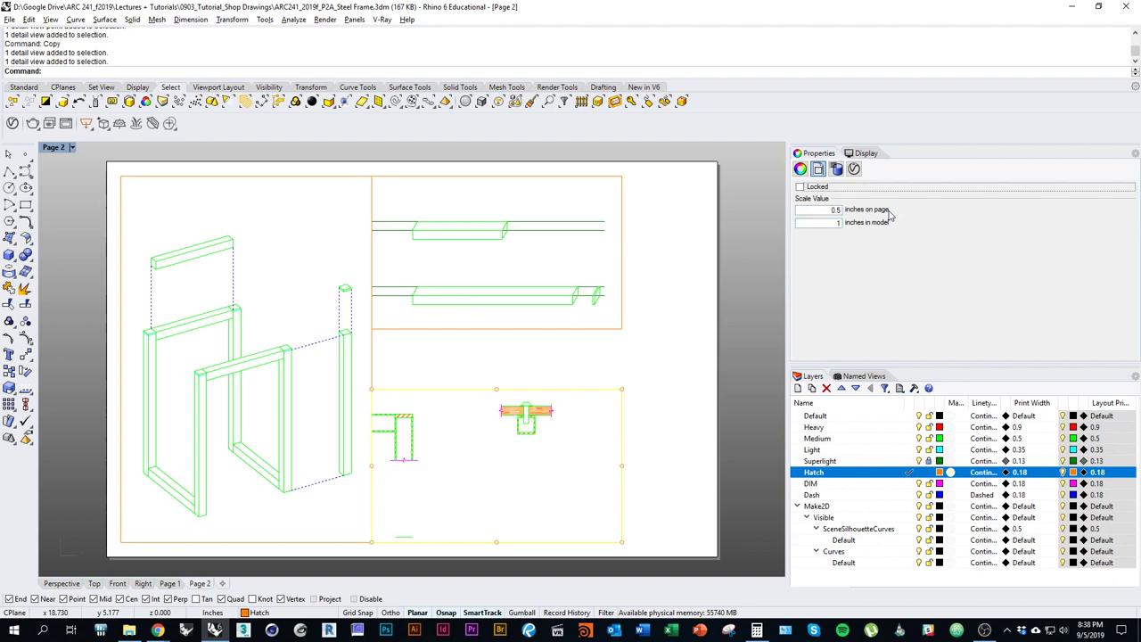
double_click(606, 479)
double_click(505, 484)
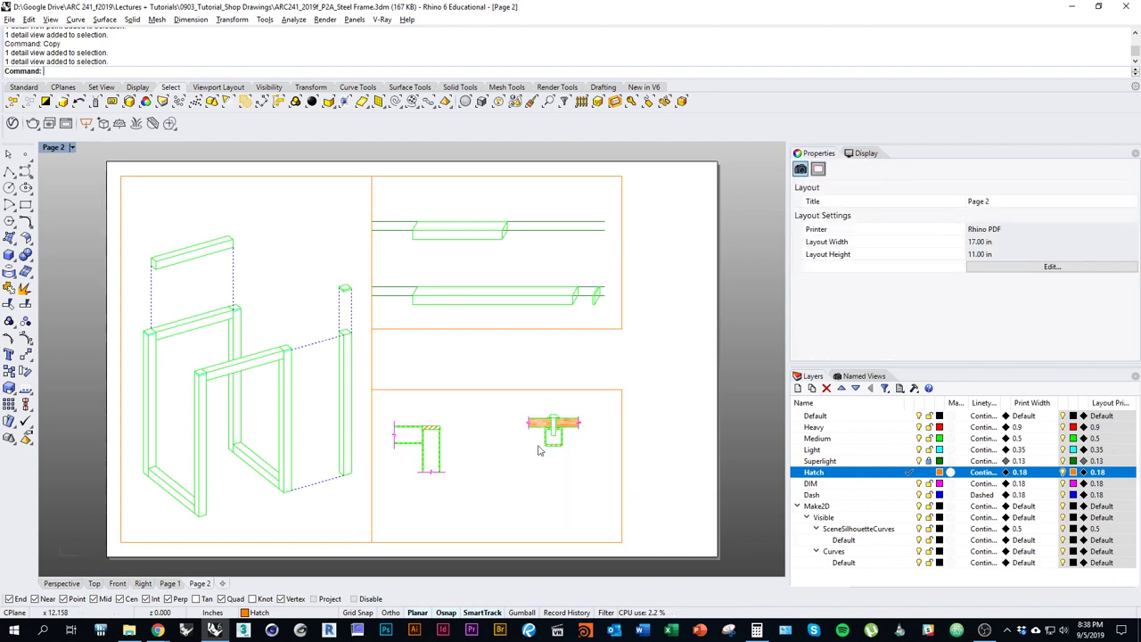
Zoom the layout page to 1:1 to examine the connection details at printed size.
text(Z)
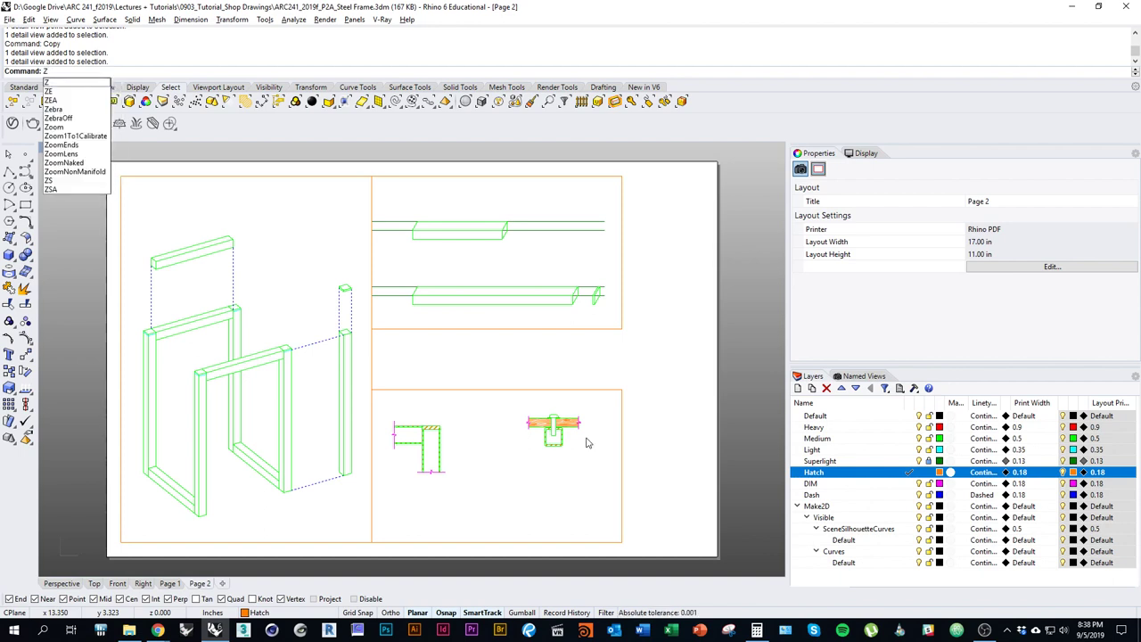
key(Return)
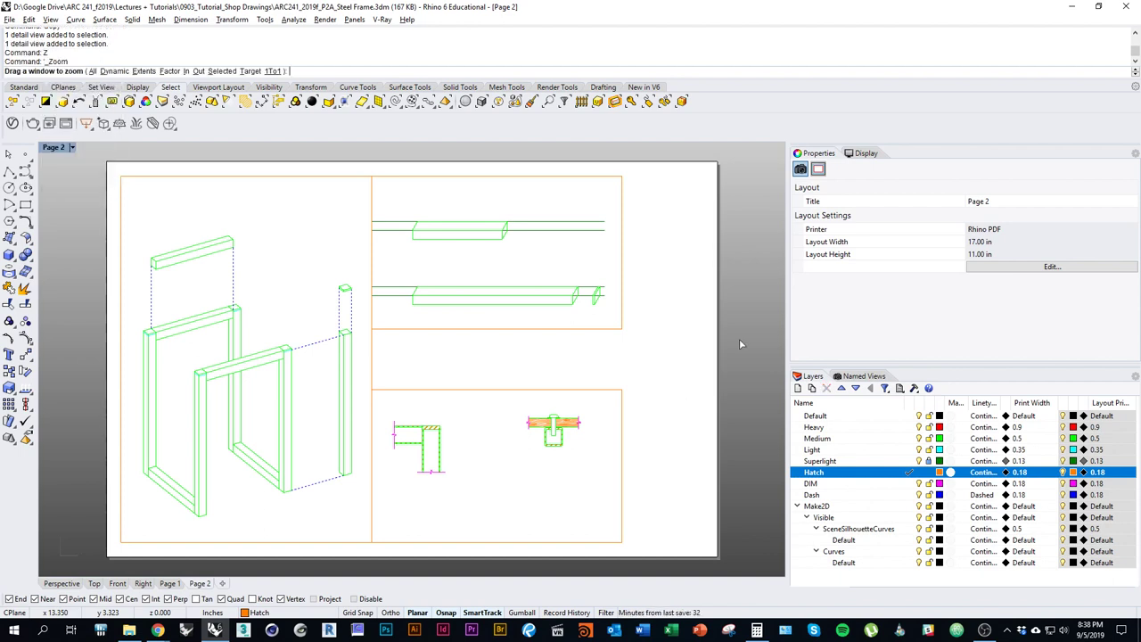
click(272, 71)
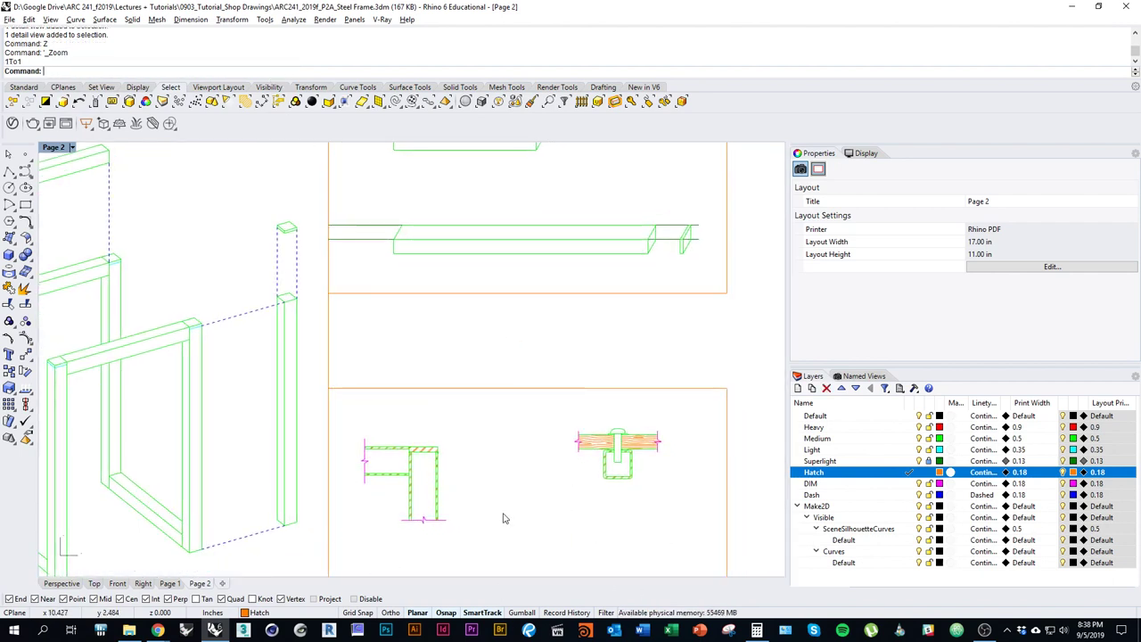
right_drag(521, 508, 521, 435)
Set the connection detail's scale to 1 inch on page for 1 inch in model.
click(608, 317)
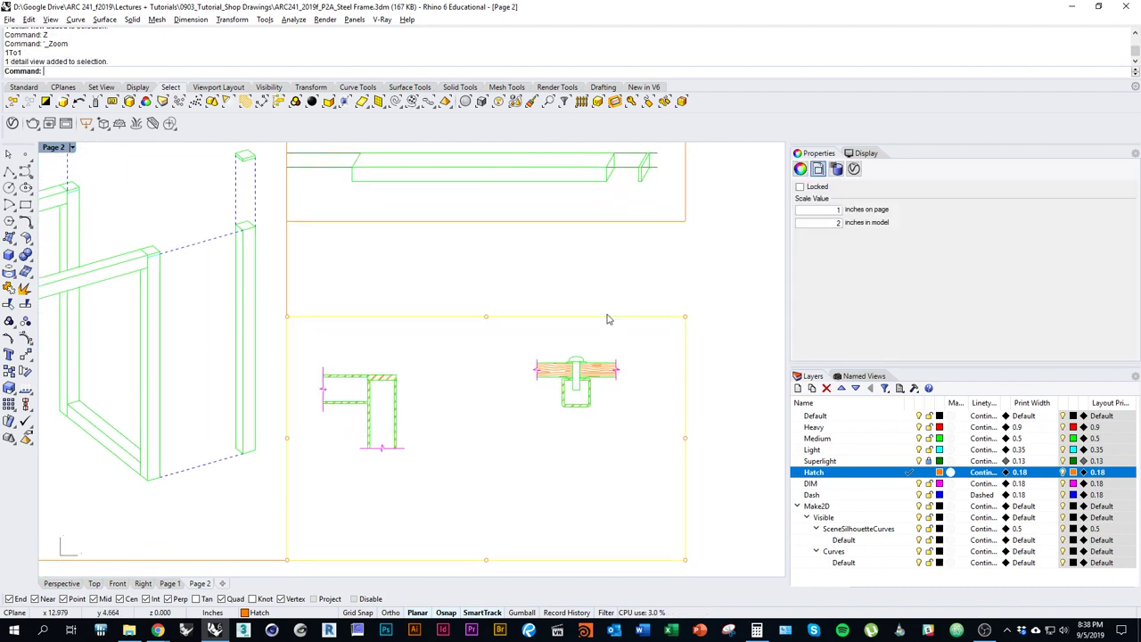
drag(827, 223, 873, 235)
text(1)
click(660, 267)
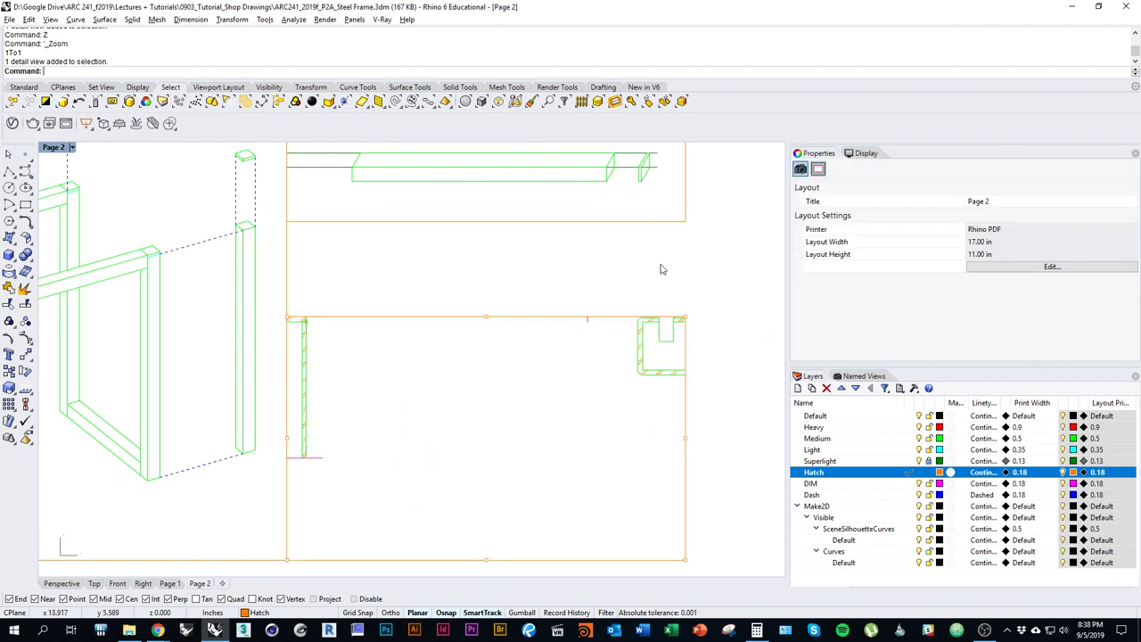
Move the steel-to-steel connection drawing in the Top view closer to the wood seat connection drawing.
right_drag(525, 454, 468, 477)
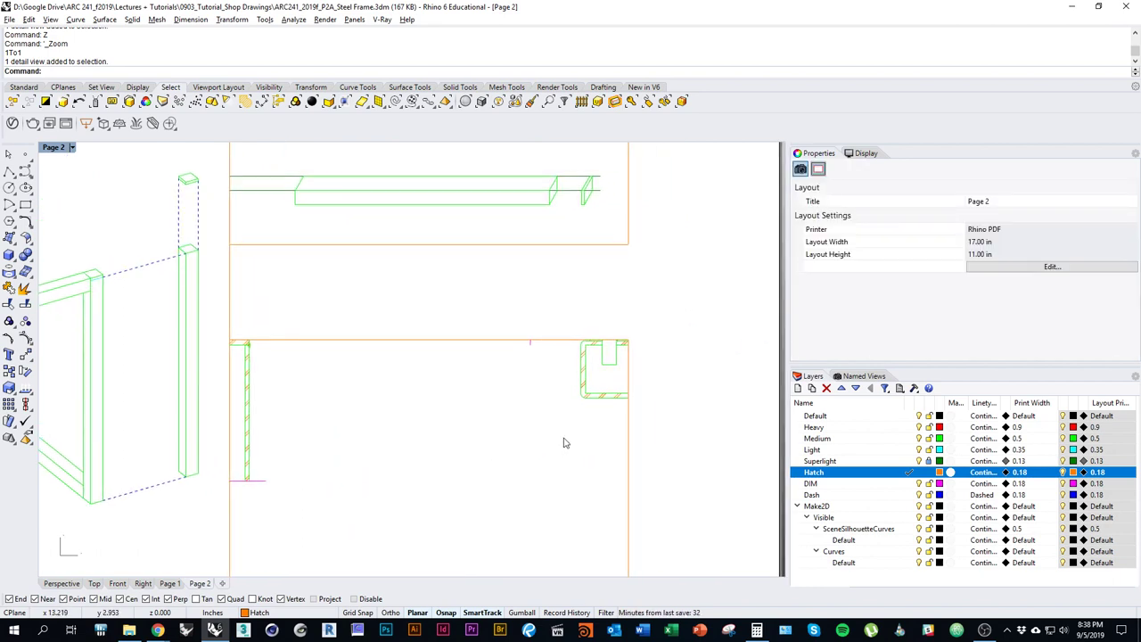
right_drag(561, 443, 579, 389)
click(92, 585)
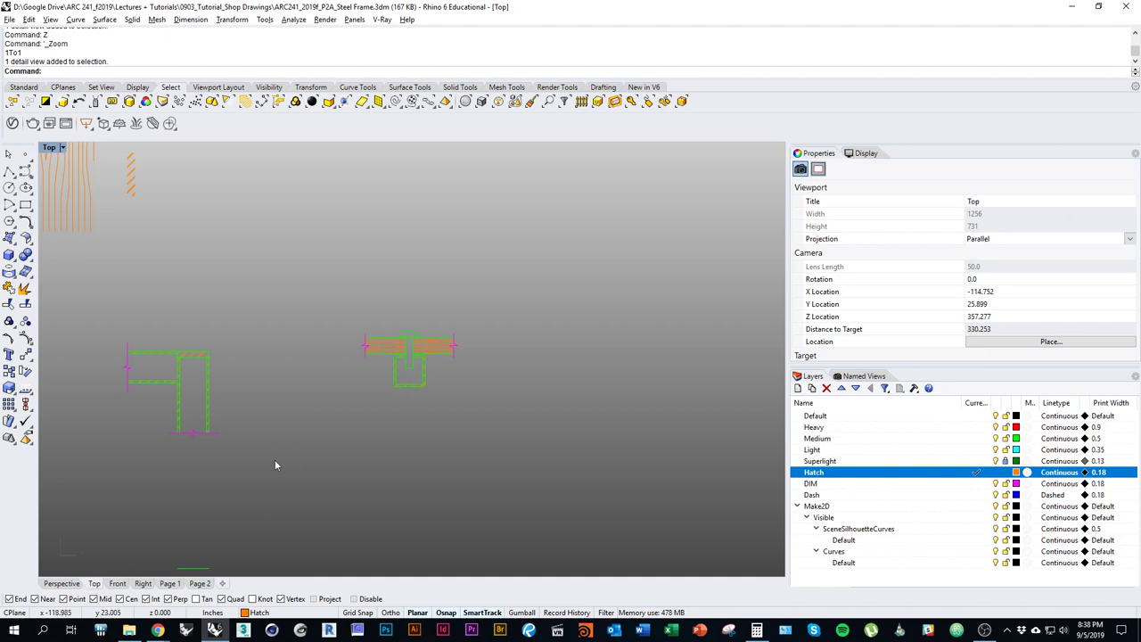
drag(91, 313, 308, 515)
drag(207, 414, 292, 403)
key(Escape)
Recenter the two connection drawings inside their detail on Page 2 so their tops are within the frame.
click(195, 586)
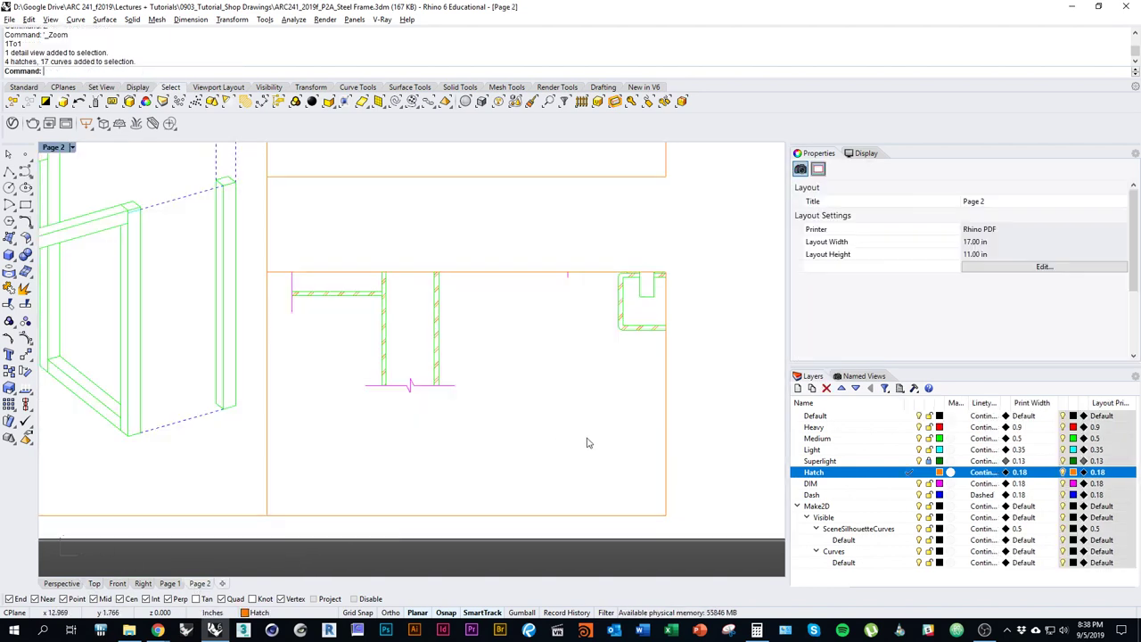
double_click(580, 416)
right_drag(590, 380, 576, 470)
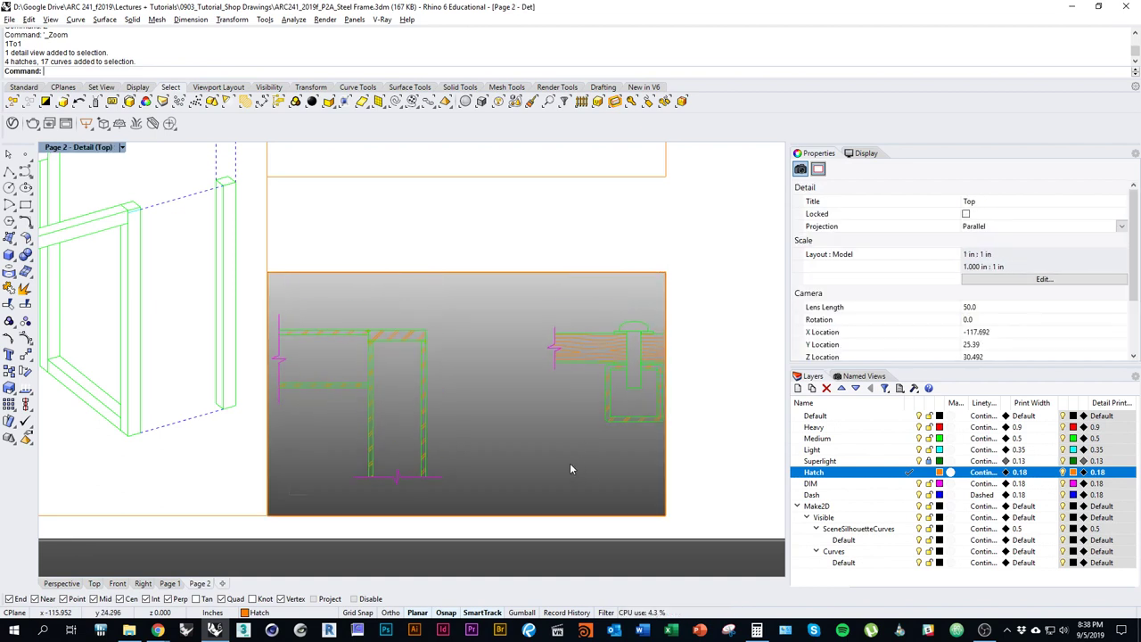
double_click(571, 469)
scroll(558, 500, down, 4)
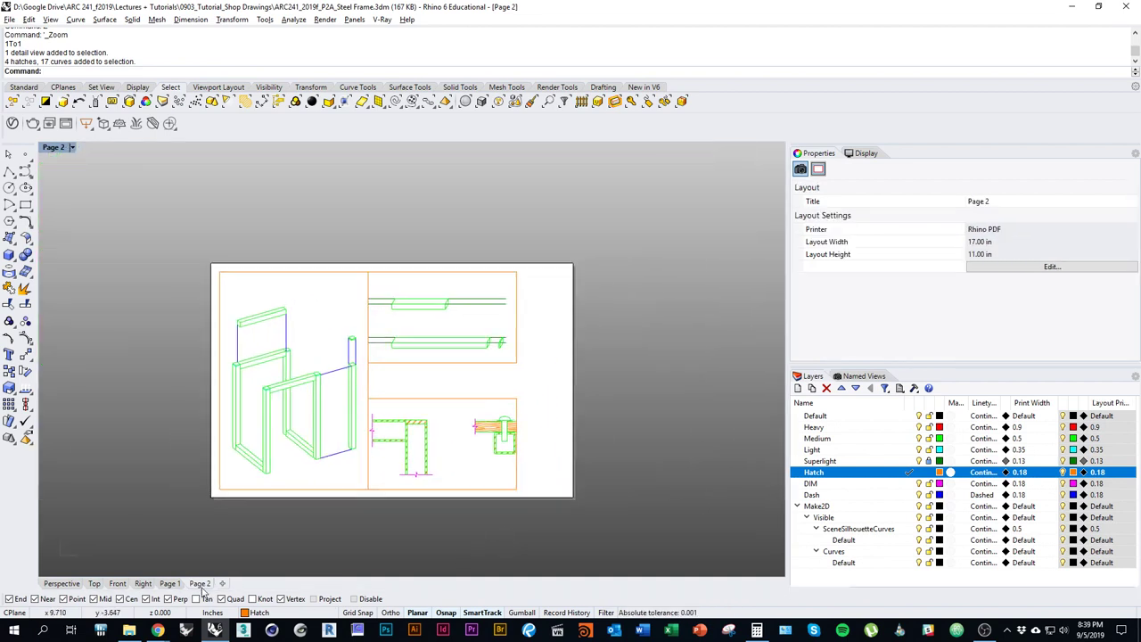
Copy the title block and its texts from Page 1 to Page 2, aligned with the page's lower right corner.
click(169, 583)
scroll(667, 500, down, 2)
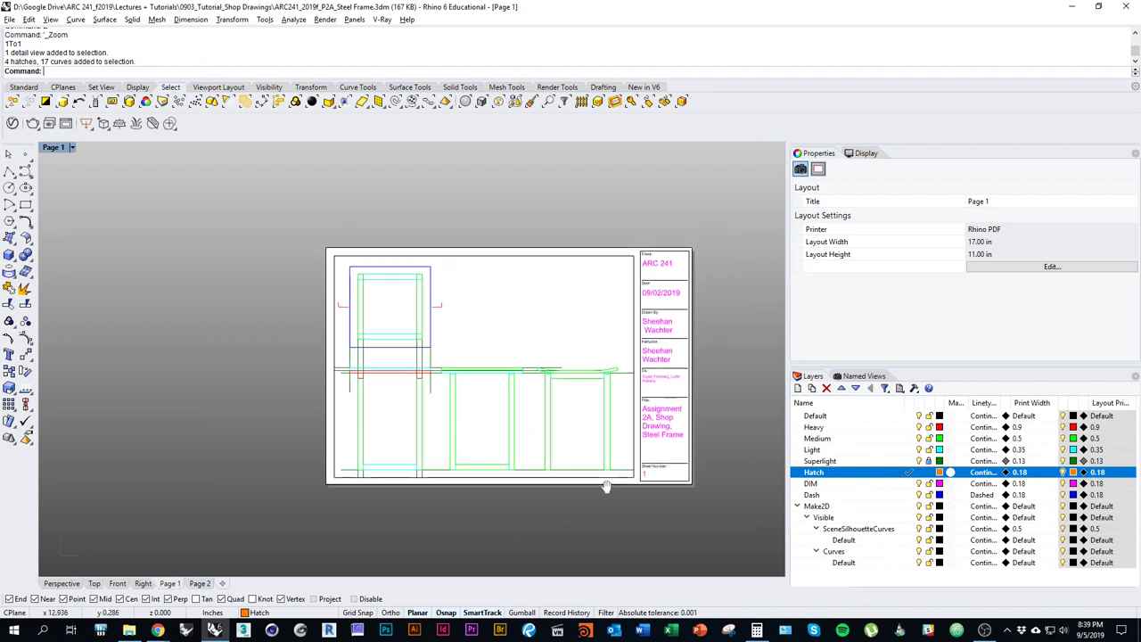
drag(665, 547, 518, 204)
scroll(576, 361, up, 2)
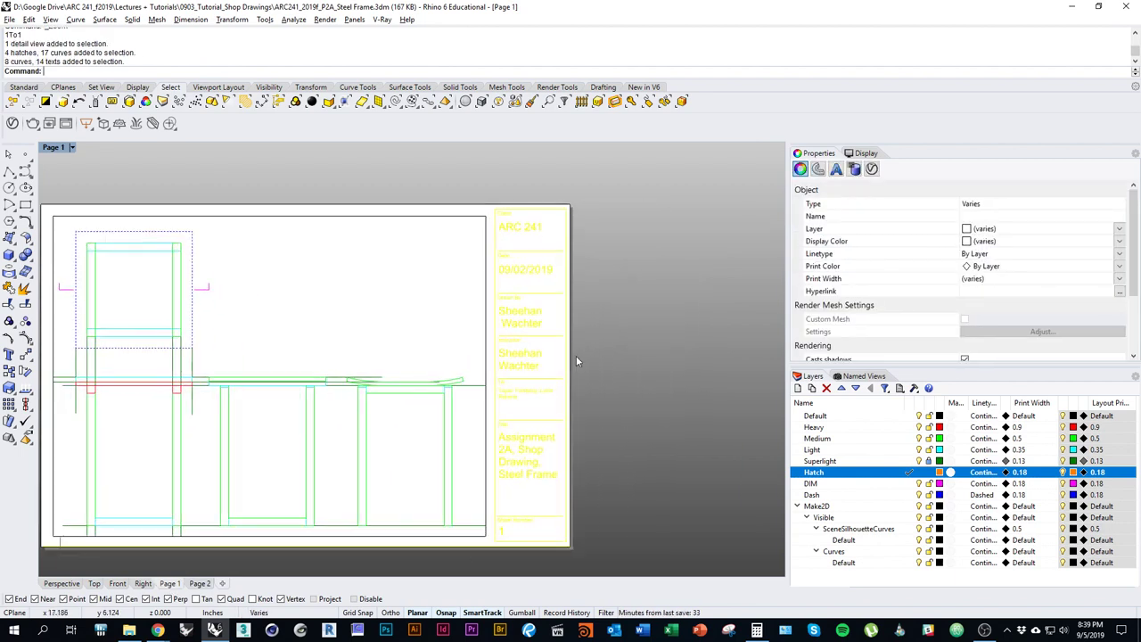
text(opy)
key(Return)
click(570, 544)
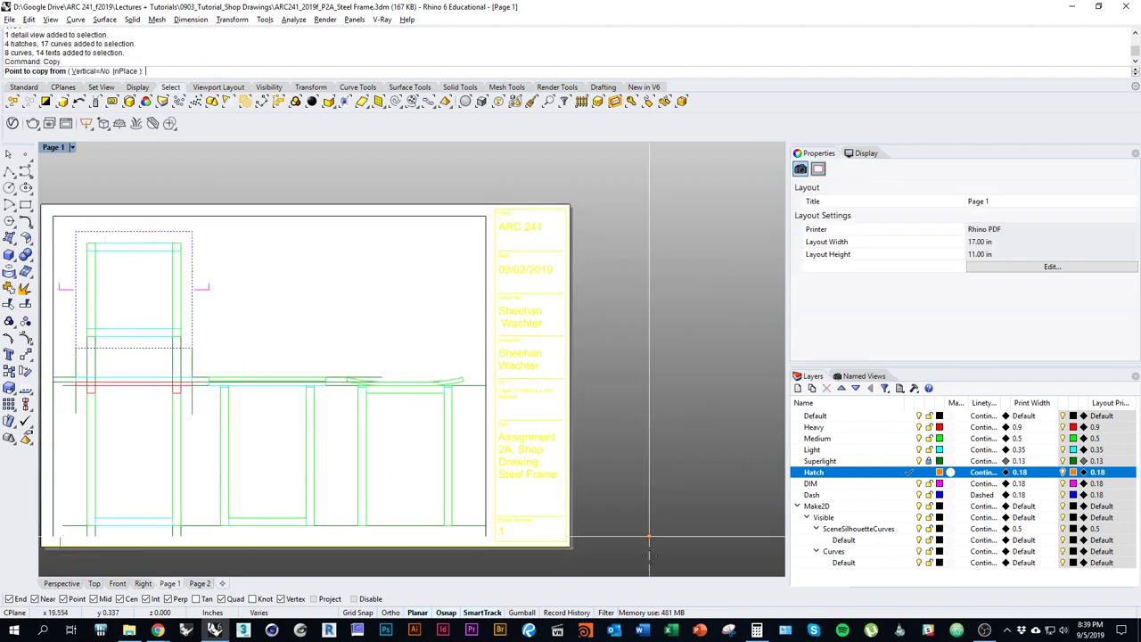
click(200, 583)
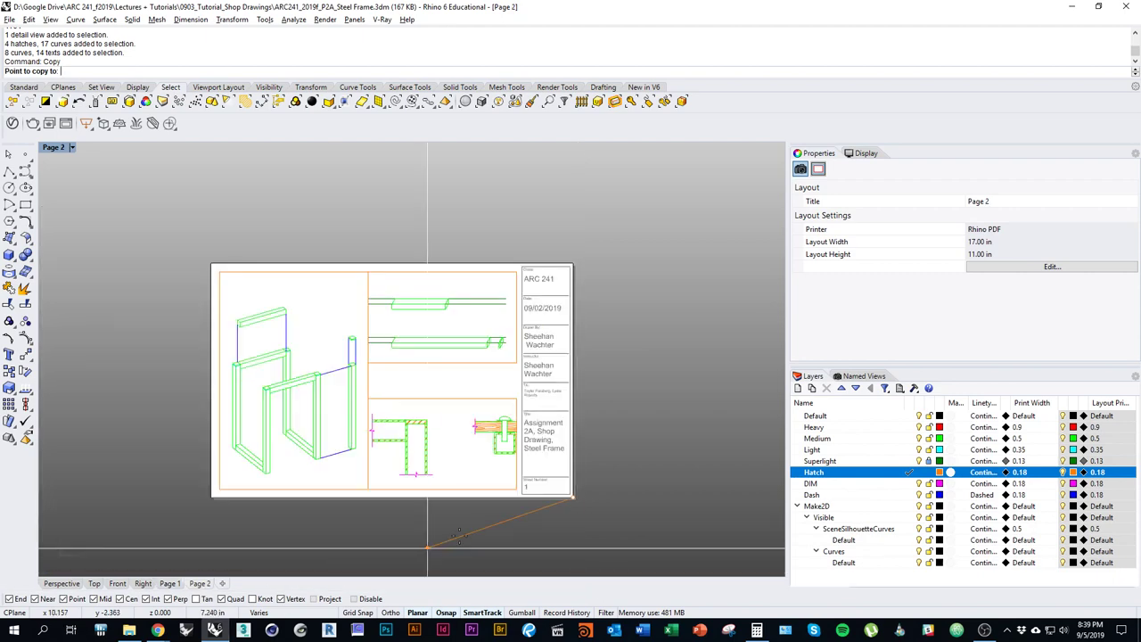
click(578, 500)
Change the sheet number in Page 2's title block to 2.
scroll(533, 459, up, 4)
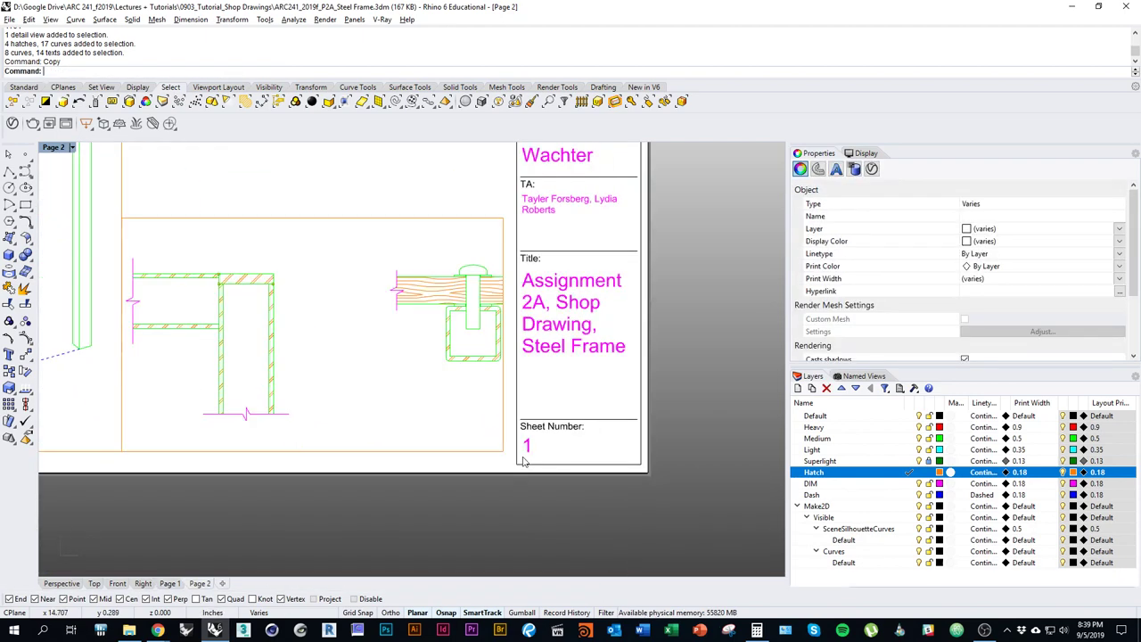
click(531, 452)
double_click(531, 453)
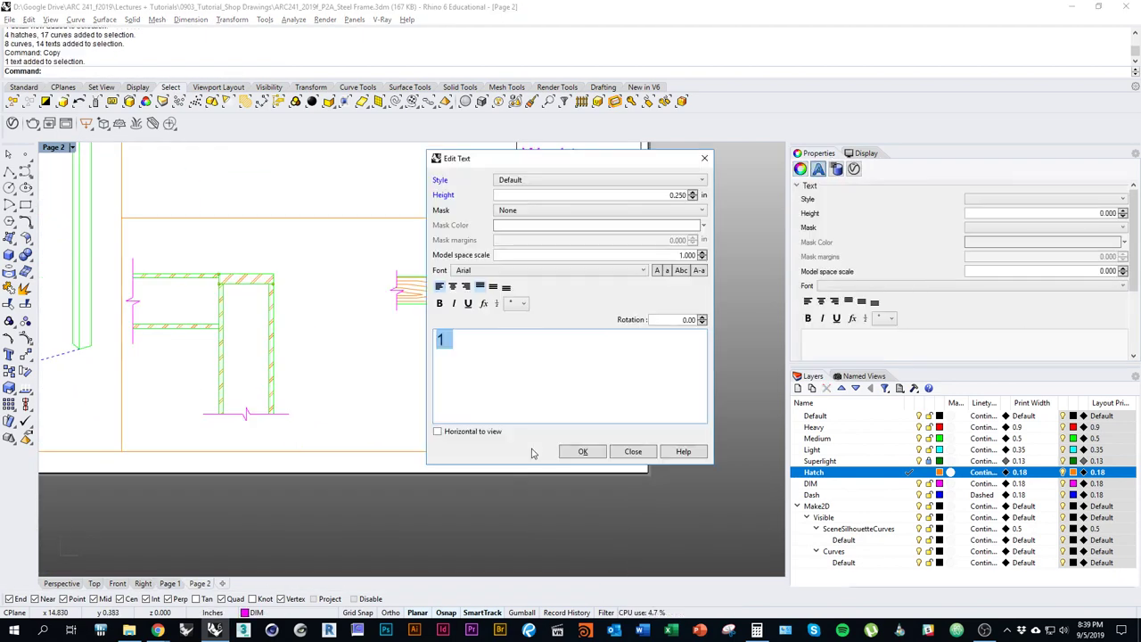
text(2)
click(583, 451)
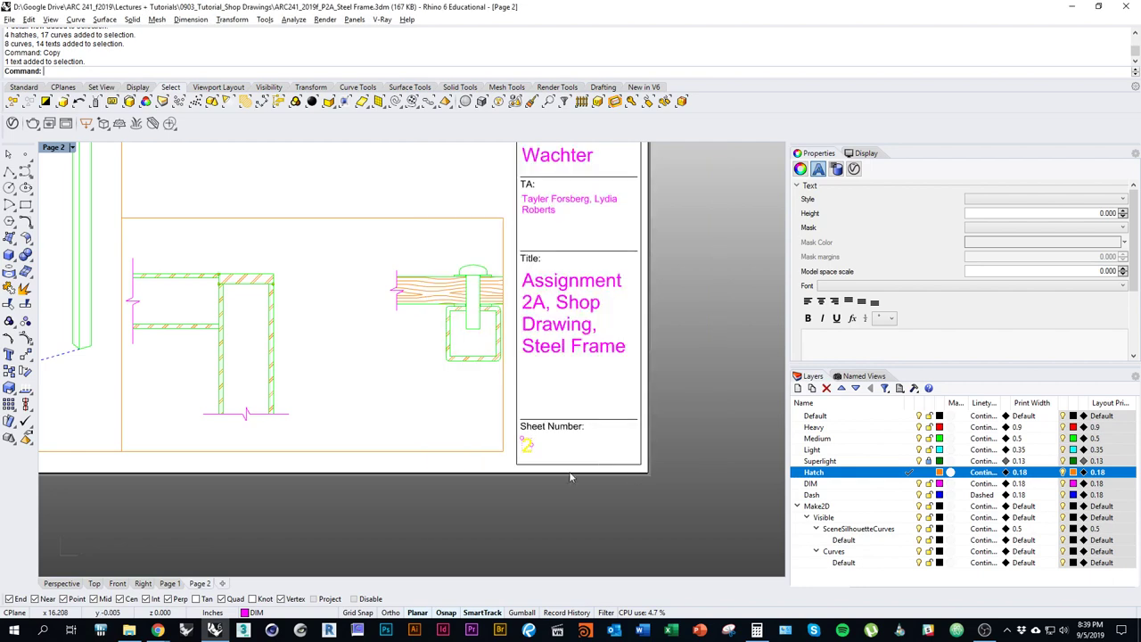
key(Escape)
Move the wood seat connection drawing in the Top view closer to the steel-to-steel connection drawing.
right_drag(551, 339, 573, 442)
scroll(584, 443, down, 5)
scroll(573, 442, up, 3)
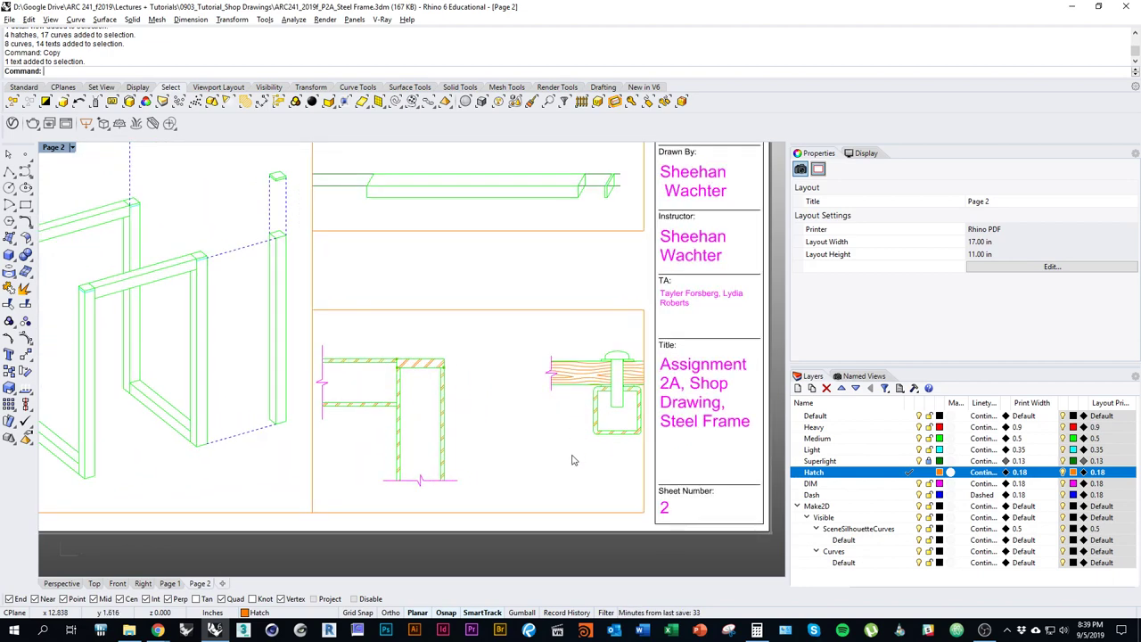
key(ctrl+F1)
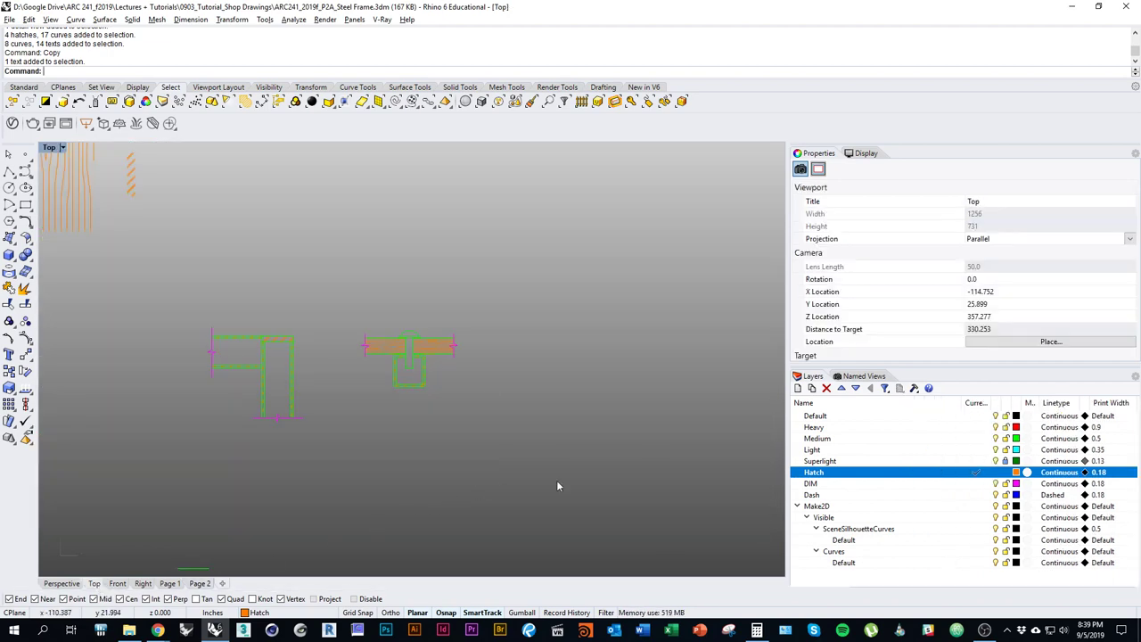
scroll(398, 402, up, 7)
drag(443, 375, 371, 375)
click(371, 488)
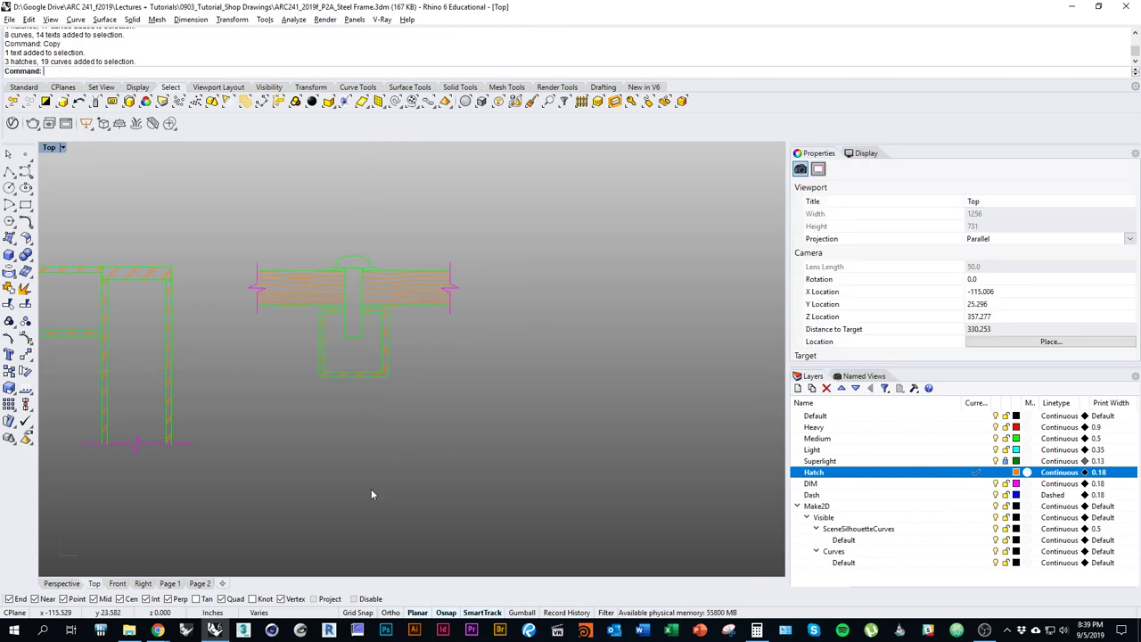
Shift the exploded axonometric slightly left inside its detail on Page 2.
click(171, 584)
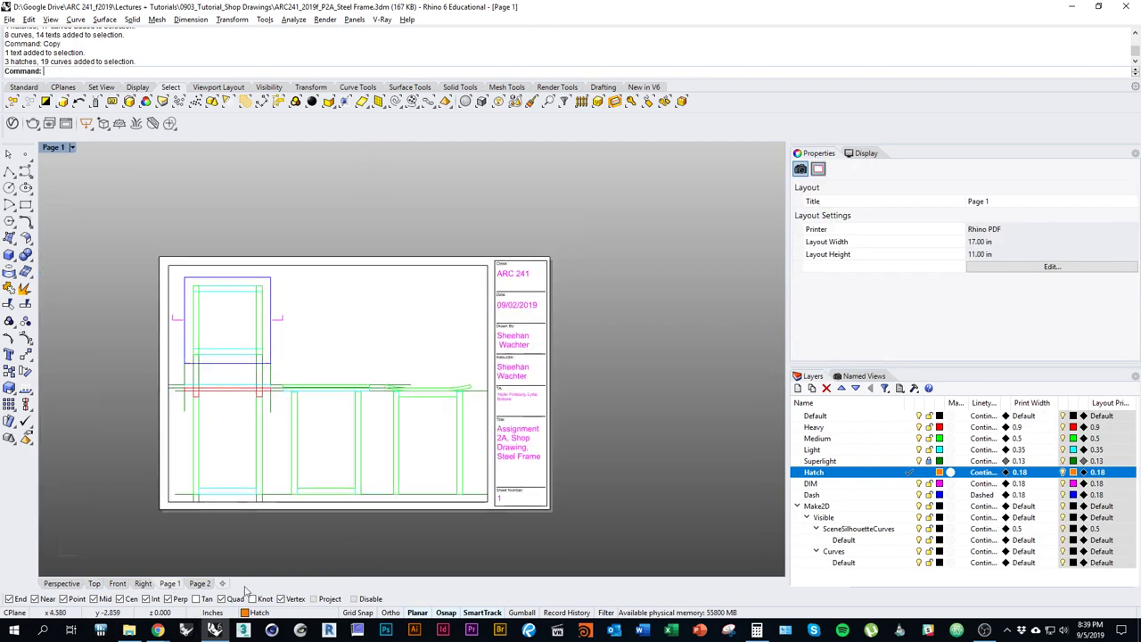
click(202, 584)
scroll(491, 486, down, 3)
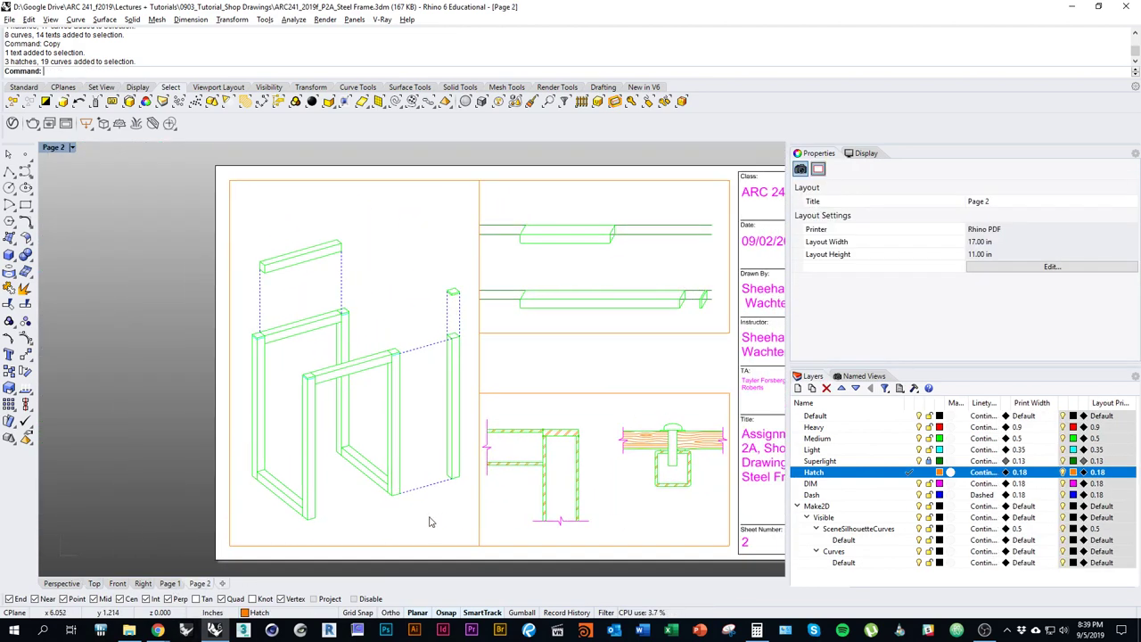
double_click(419, 437)
right_drag(413, 421, 402, 420)
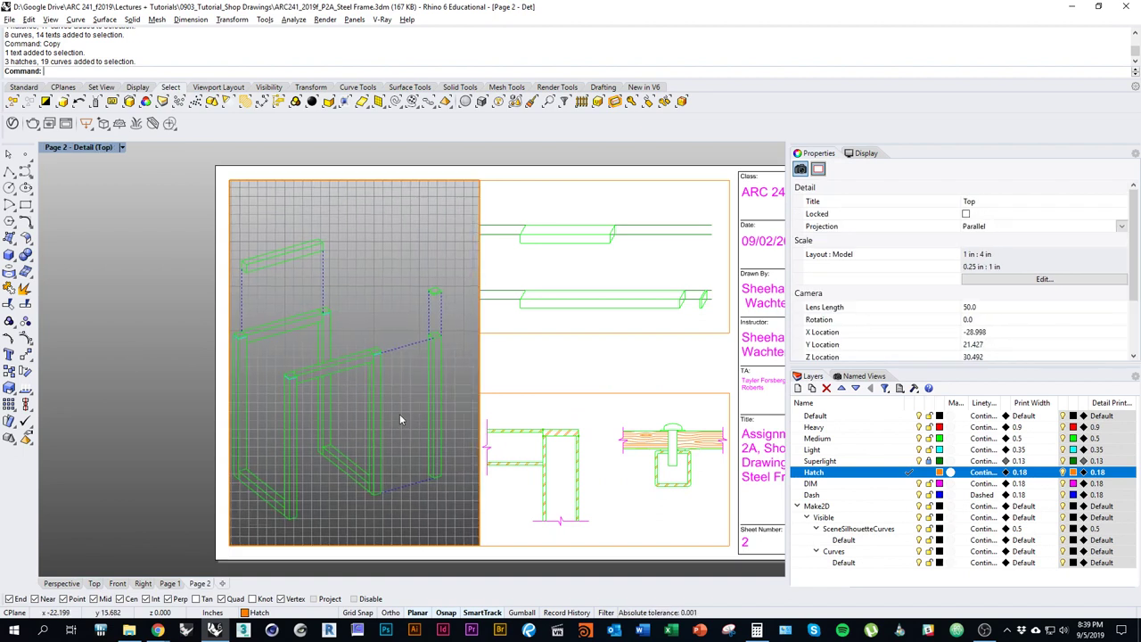
double_click(423, 510)
Narrow the axonometric detail from its right edge and widen the connections detail leftward until the two frames meet.
click(481, 362)
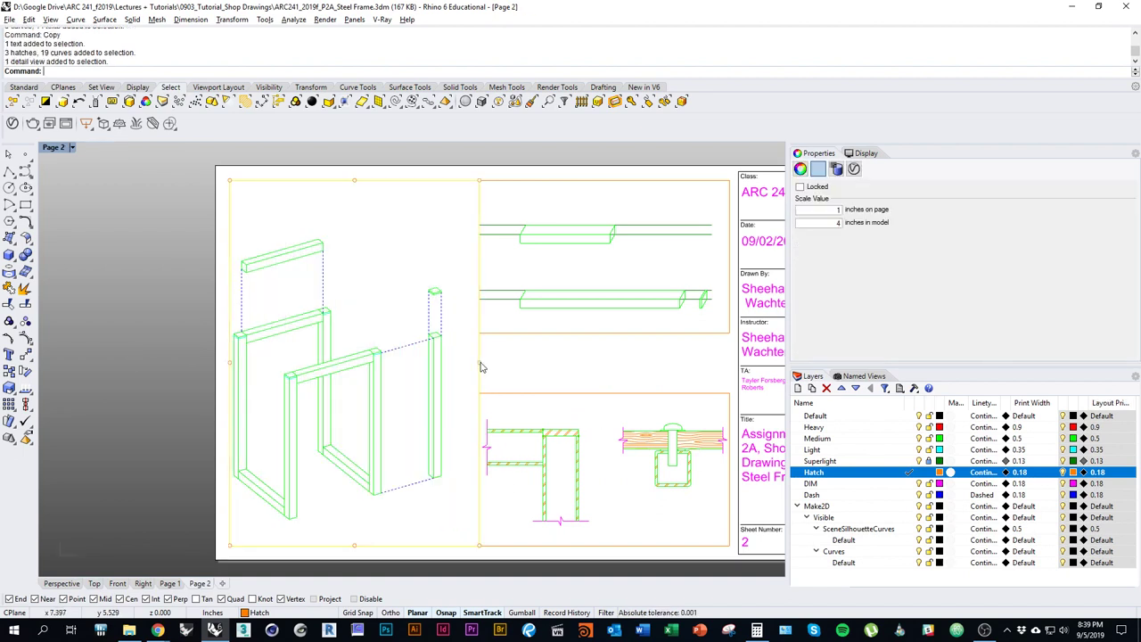
drag(479, 363, 452, 364)
click(482, 435)
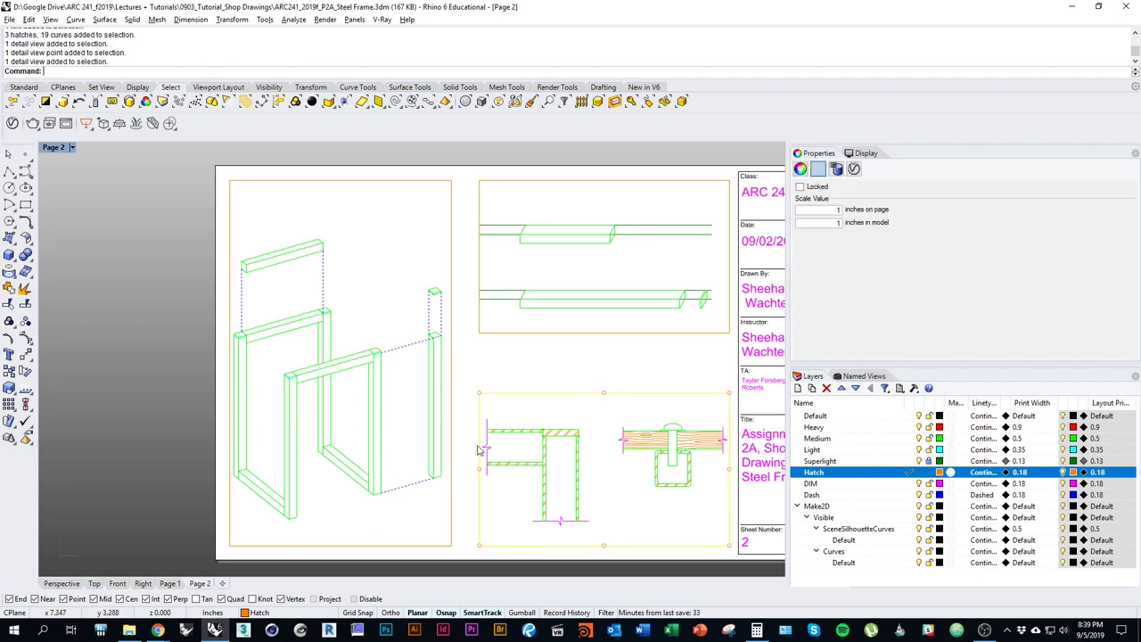
drag(480, 473, 451, 472)
Move the steel-to-steel and wood seat connection drawings left inside the widened detail and recenter the view on both.
double_click(490, 536)
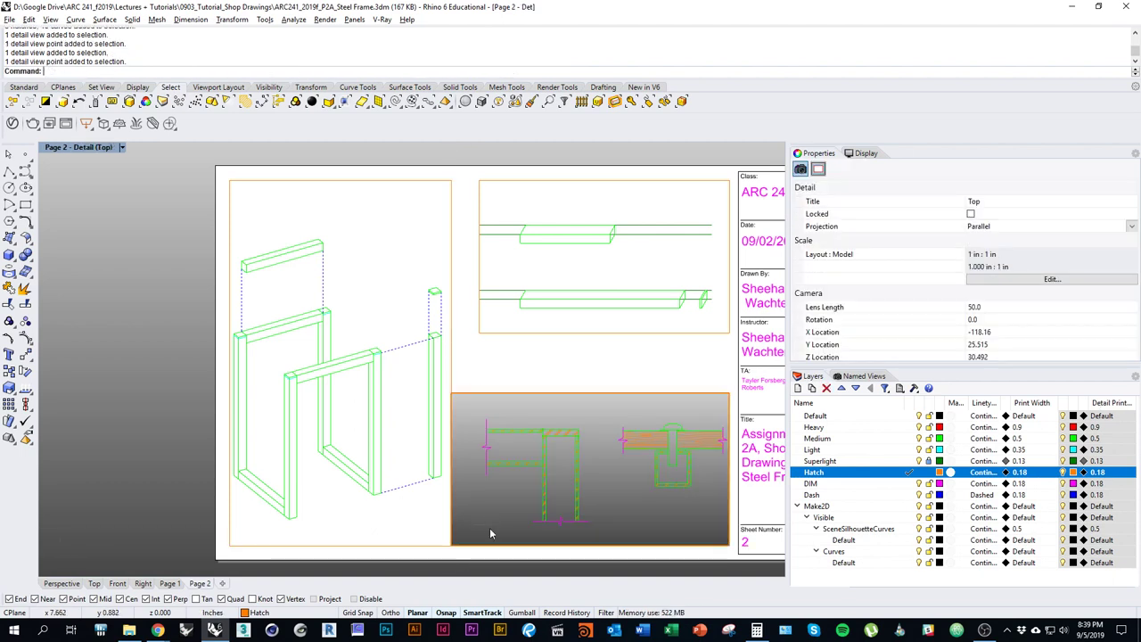
drag(560, 508, 601, 536)
drag(577, 498, 568, 498)
double_click(612, 522)
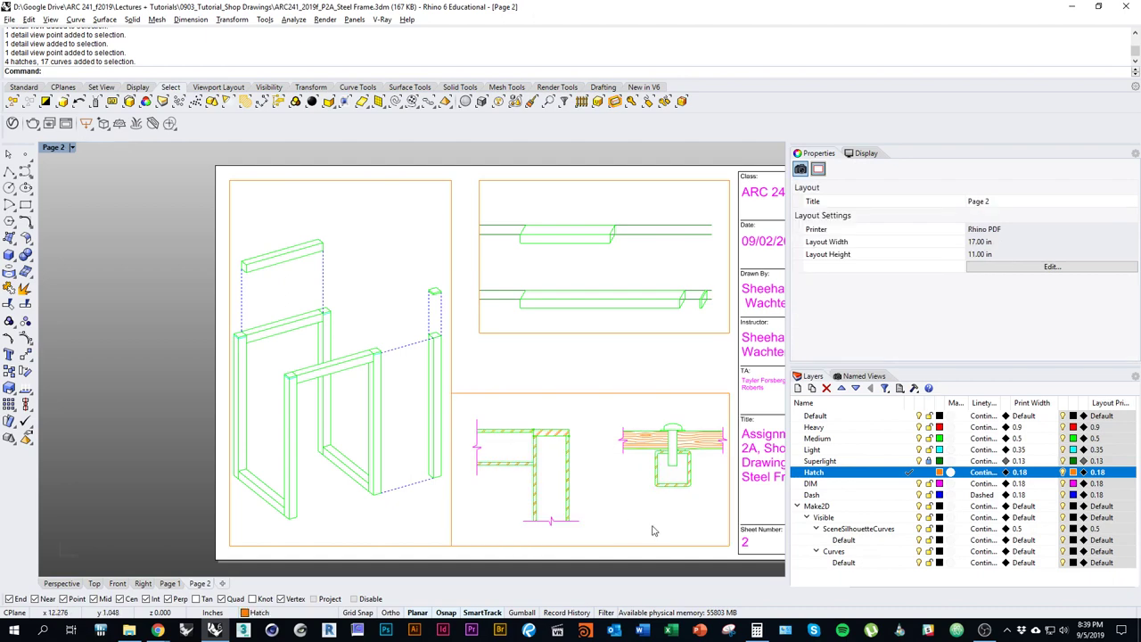
right_drag(630, 484, 579, 450)
double_click(559, 372)
mouse_move(556, 373)
mouse_down()
mouse_move(649, 439)
mouse_move(617, 450)
mouse_up()
double_click(632, 479)
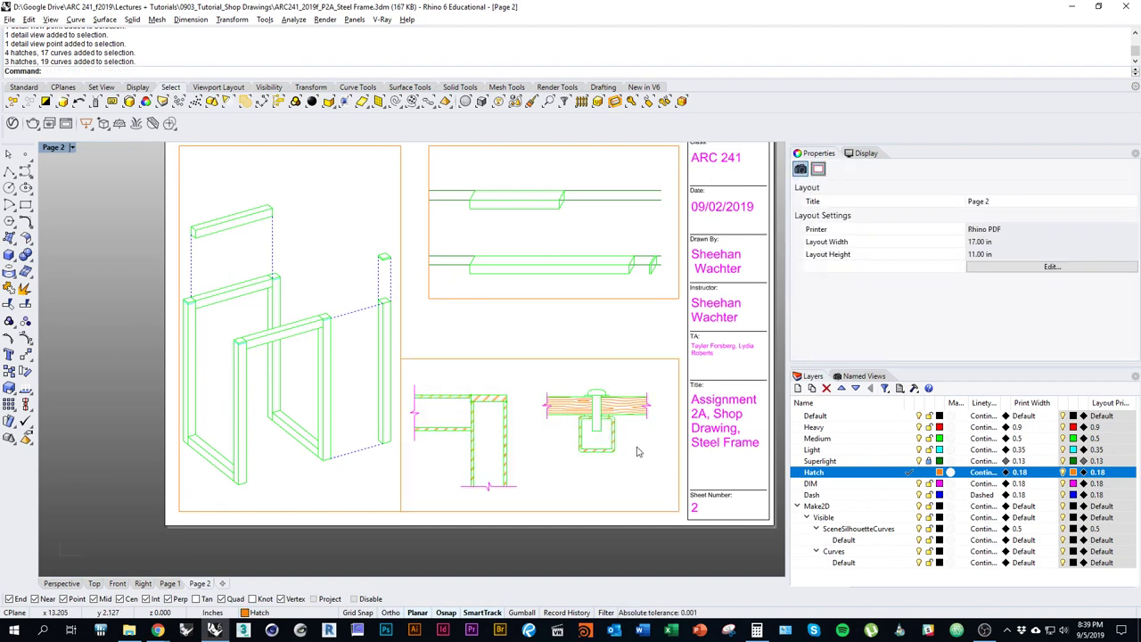
double_click(563, 481)
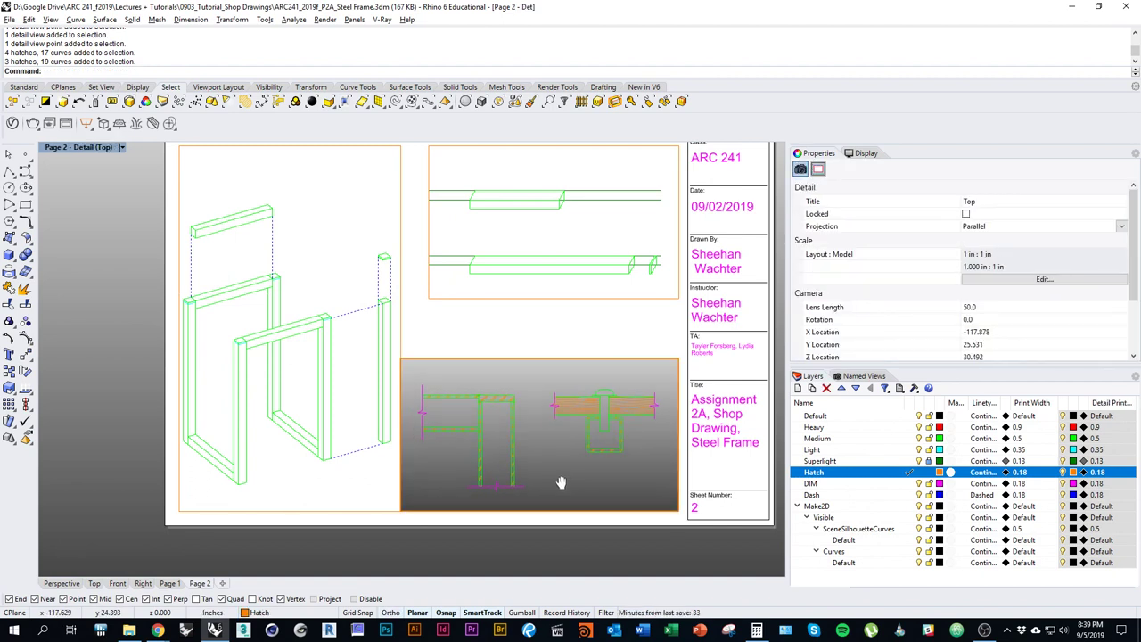
double_click(604, 466)
Turn on print preview for Page 2 and inspect the line weights of the two connection drawings.
right_drag(545, 426, 508, 486)
click(54, 148)
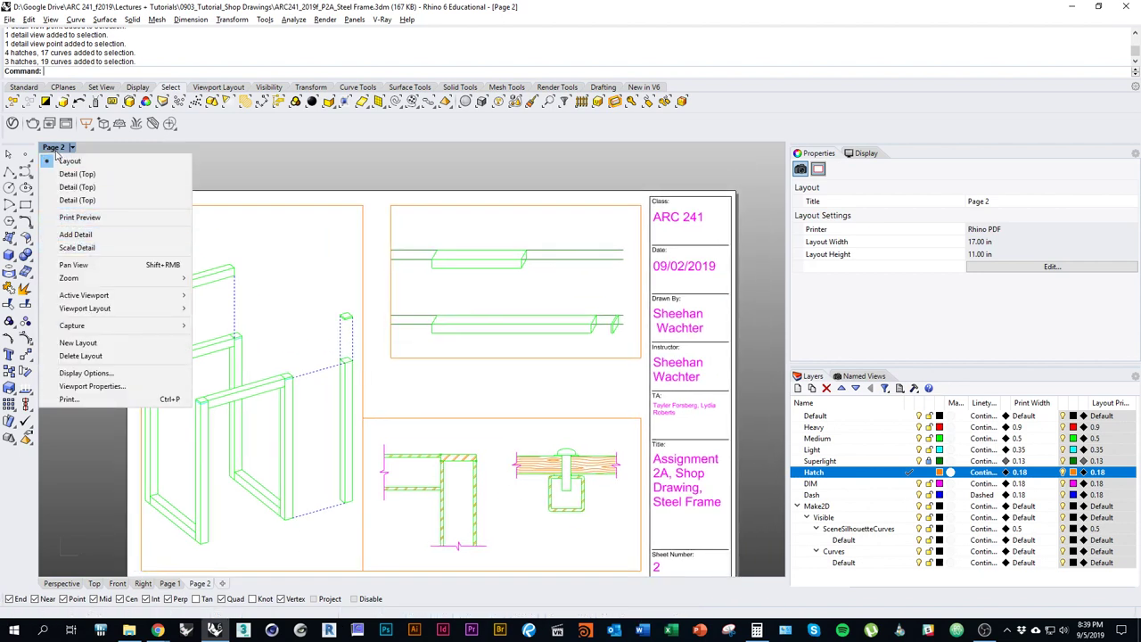
click(91, 220)
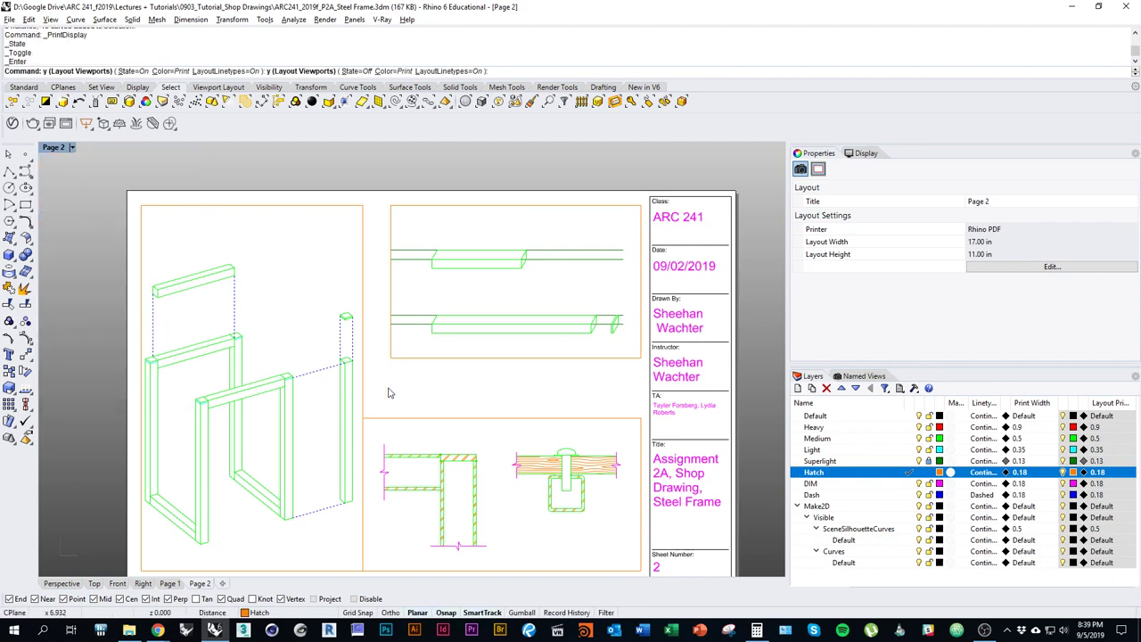
scroll(531, 406, up, 3)
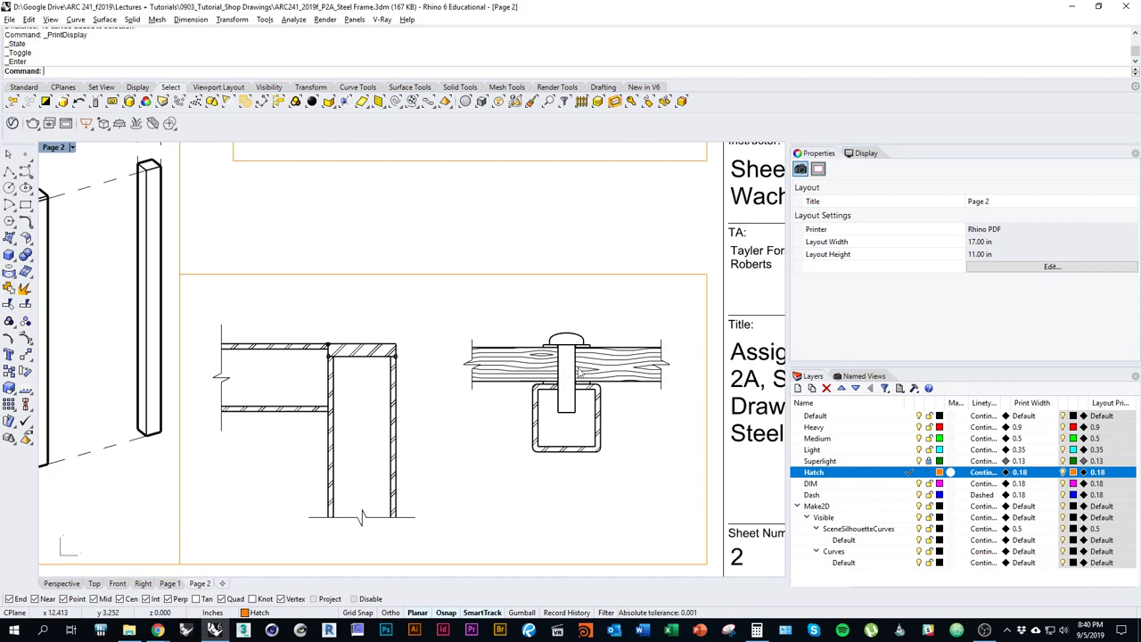
scroll(578, 372, up, 3)
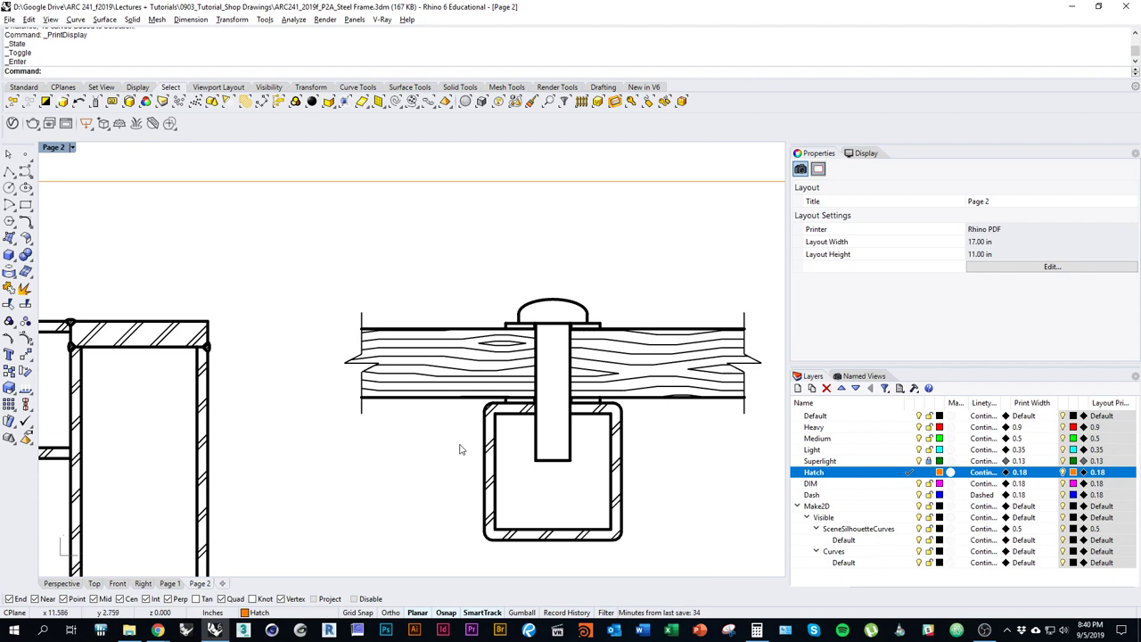
right_drag(539, 425, 528, 410)
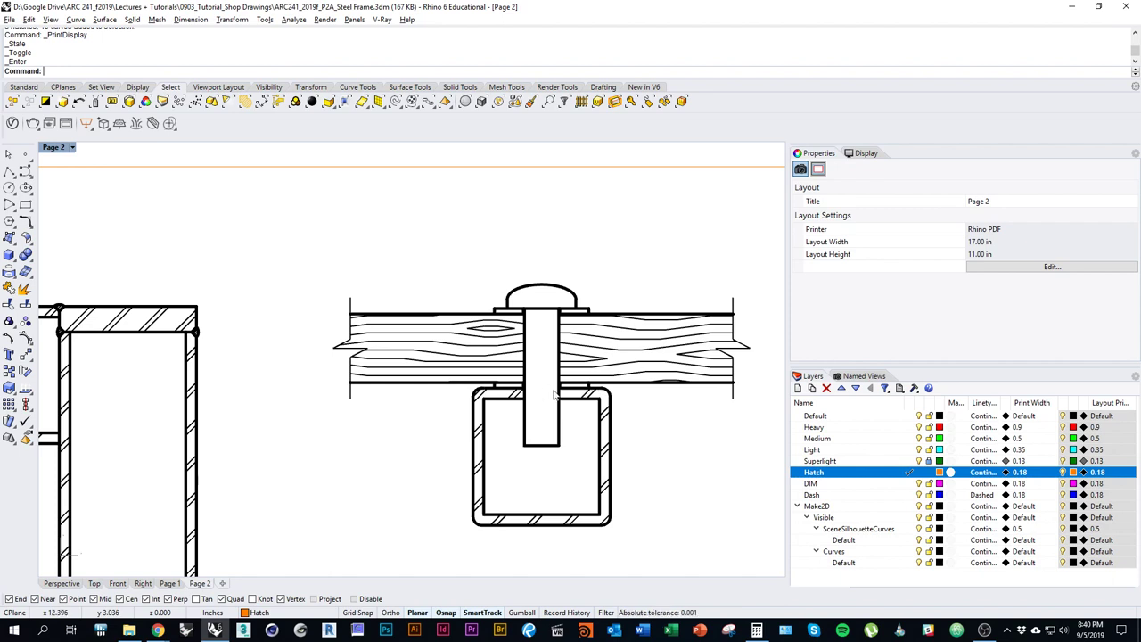
Change the wood seat's edge lines and the steel tube outlines beneath it to the Heavy layer in the Top view.
click(93, 583)
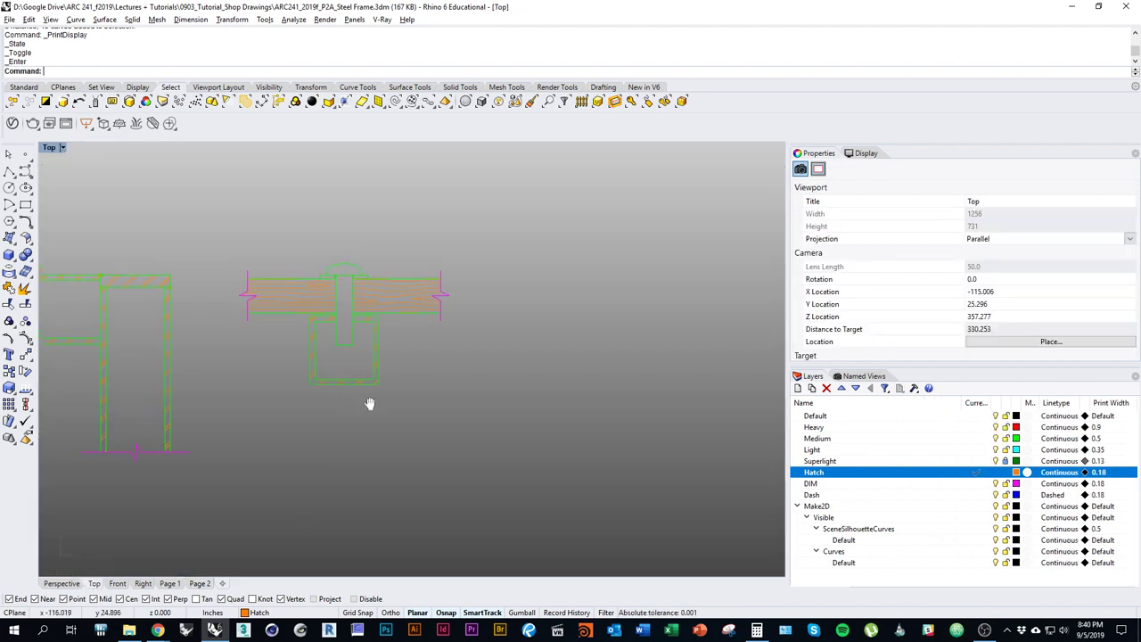
scroll(369, 402, up, 3)
click(468, 398)
click(468, 403)
right_drag(467, 322, 482, 470)
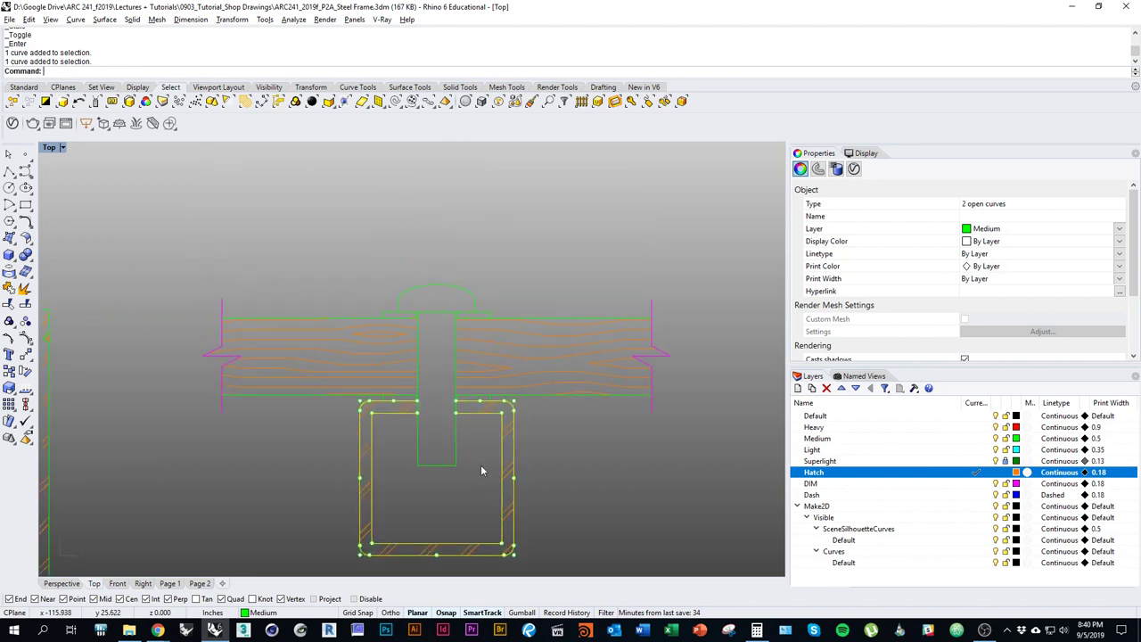
click(568, 395)
click(548, 318)
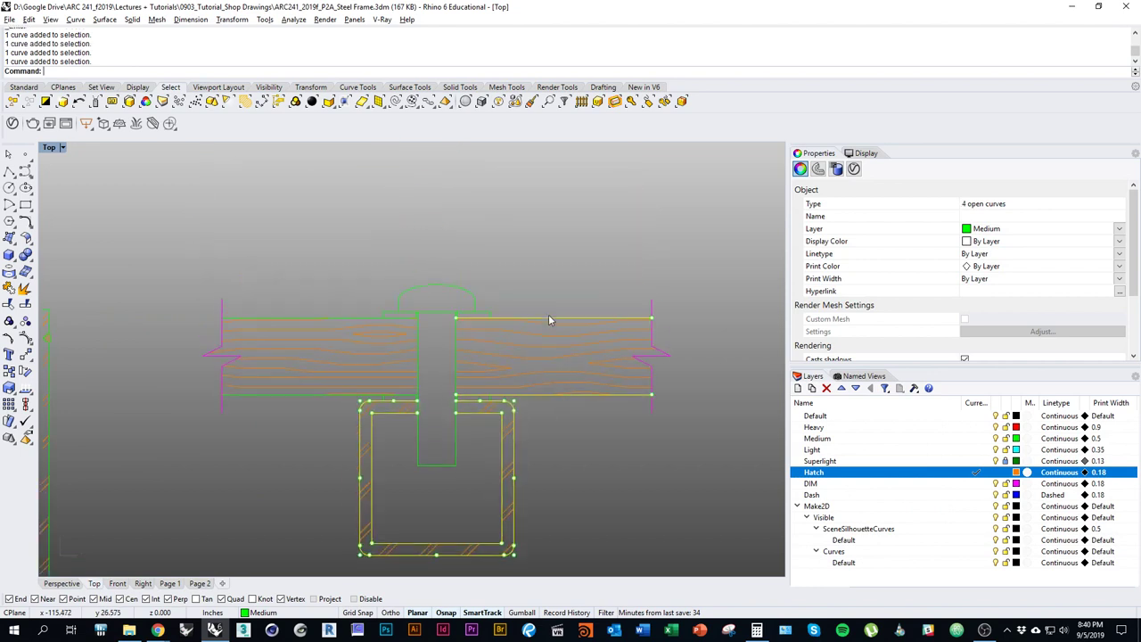
click(329, 318)
click(356, 395)
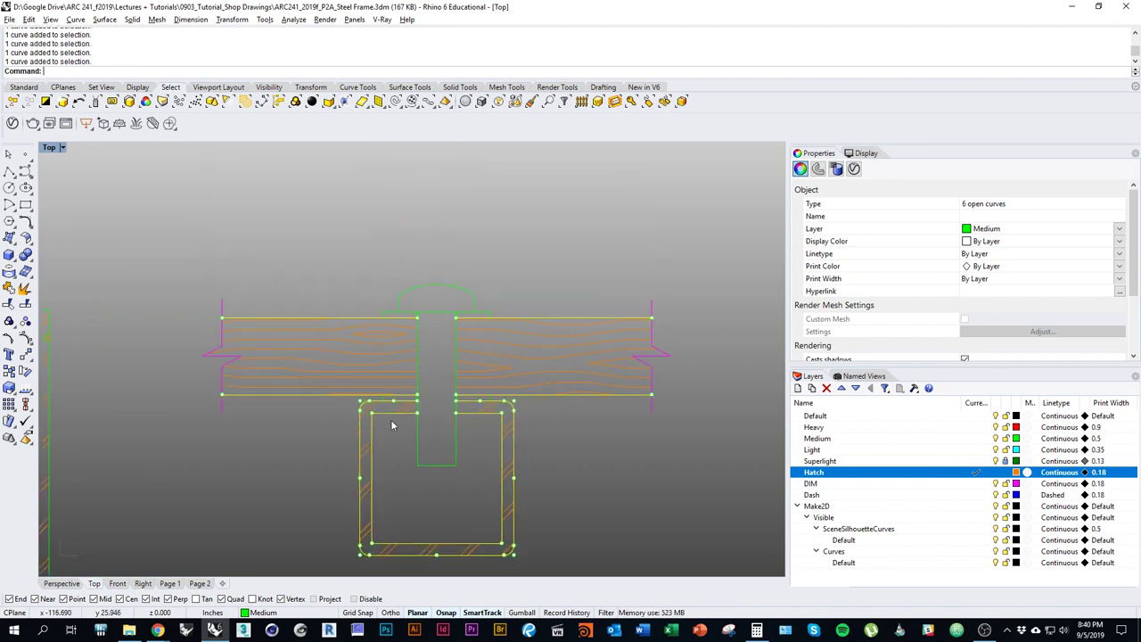
right_click(887, 428)
click(945, 394)
key(Escape)
Change the cut steel outlines of the steel-to-steel connection to the Heavy layer, leaving out the hatches and welds.
scroll(588, 437, down, 3)
right_drag(353, 508, 493, 471)
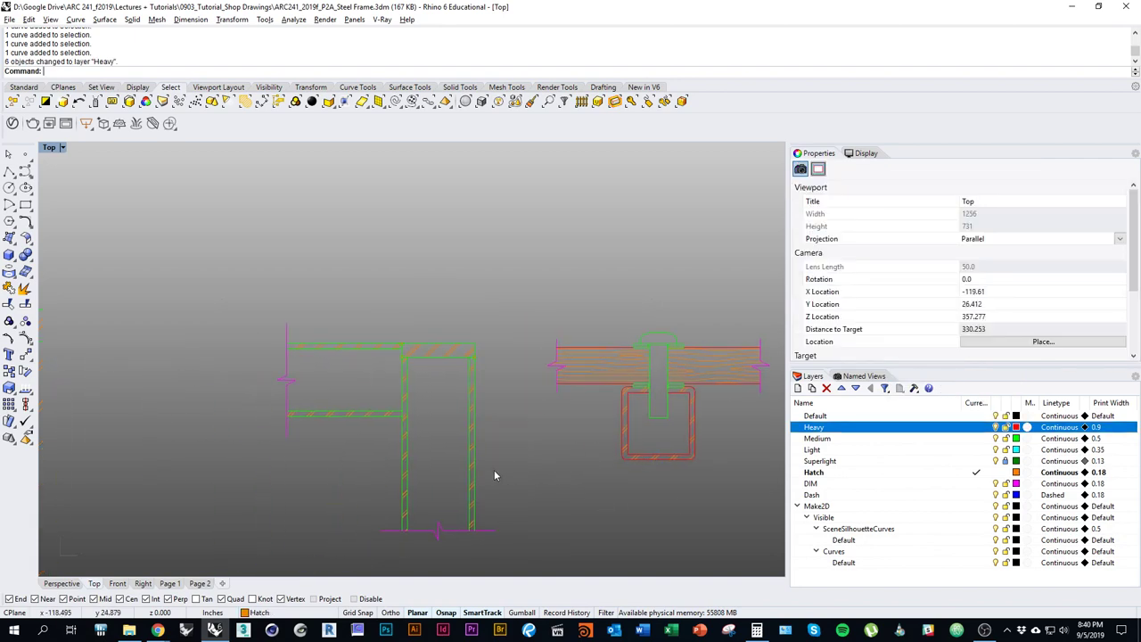
drag(489, 453, 365, 461)
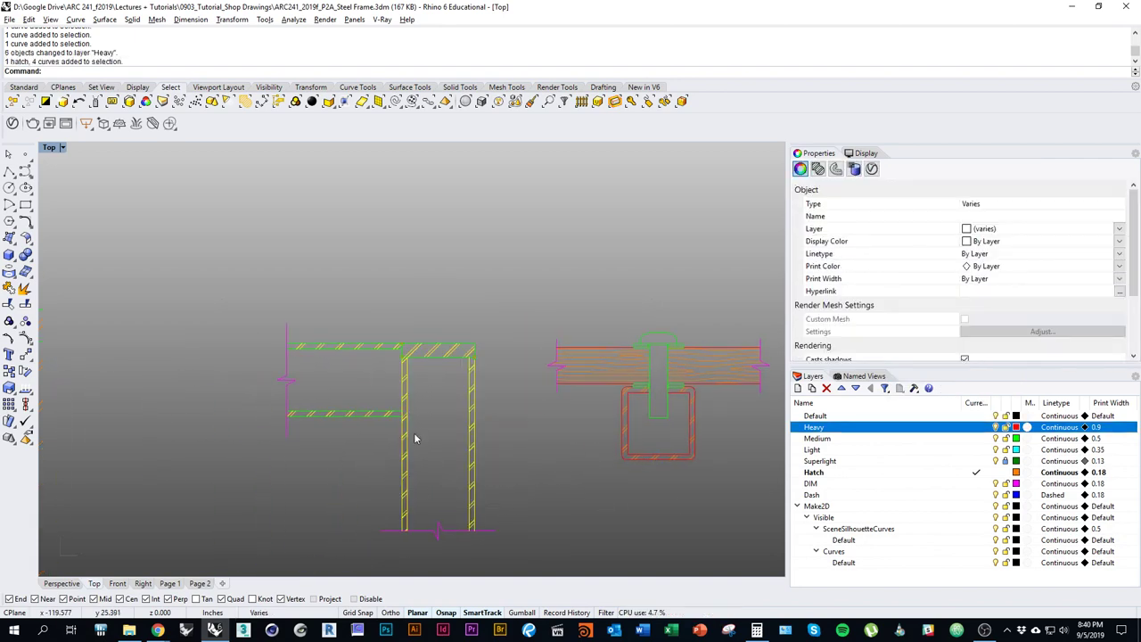
scroll(411, 422, up, 8)
ctrl+click(393, 408)
shift+click(378, 392)
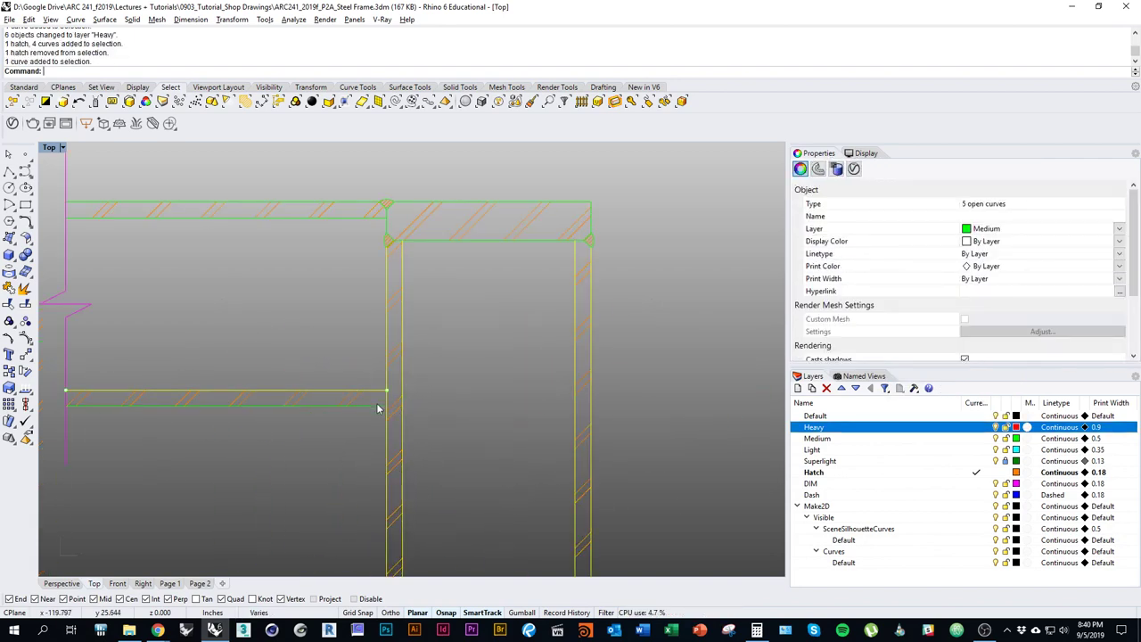
shift+click(377, 403)
shift+click(357, 218)
shift+click(358, 205)
shift+click(412, 202)
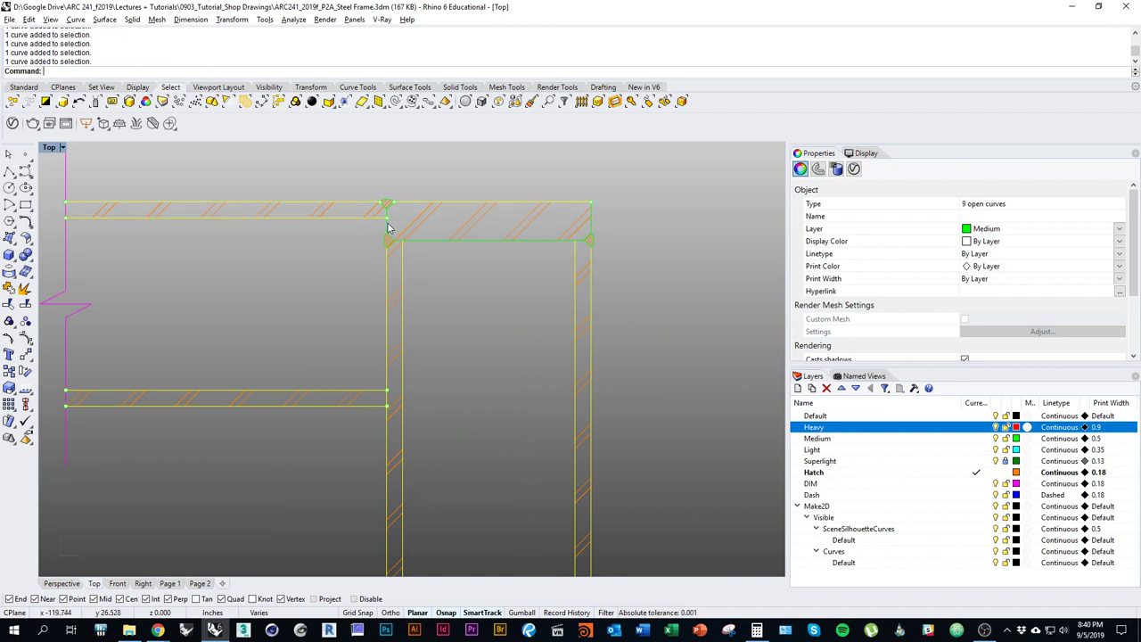
shift+click(387, 224)
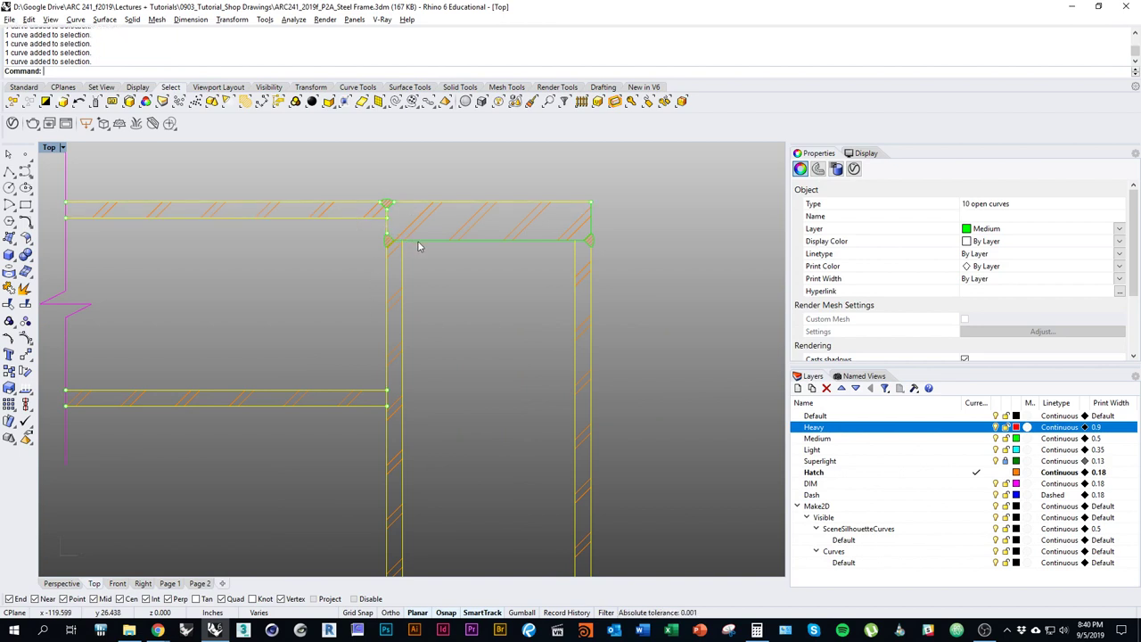
right_click(881, 427)
click(936, 378)
Examine how the heavier outlines of both connection drawings look on Page 2.
scroll(595, 403, down, 2)
right_drag(624, 448, 485, 423)
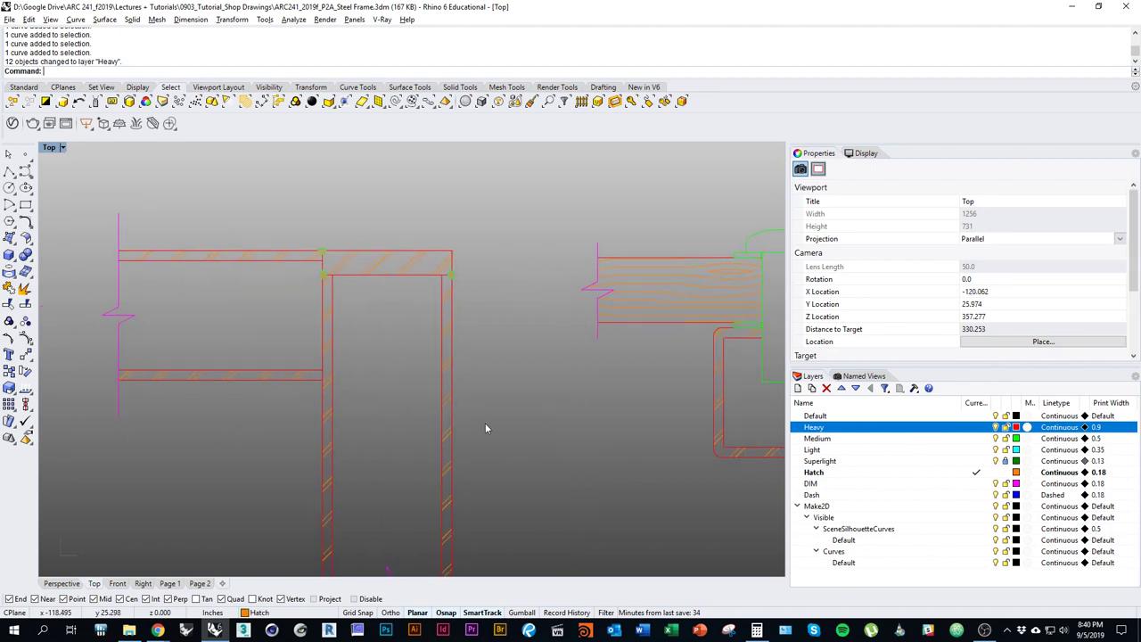
right_drag(586, 415, 302, 423)
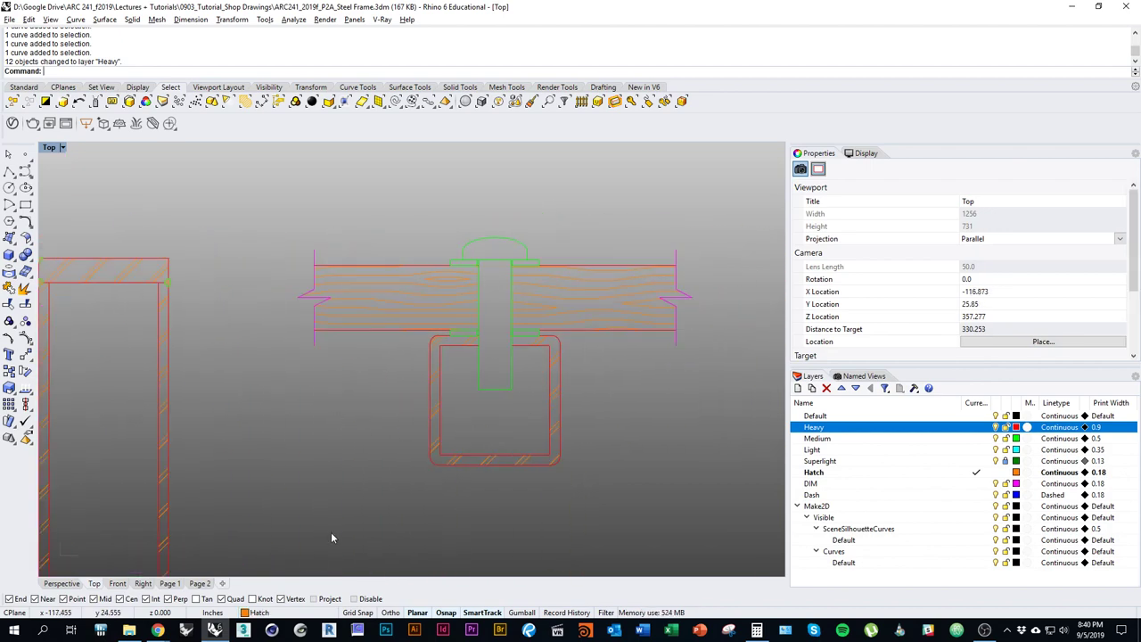
click(199, 583)
scroll(461, 382, up, 2)
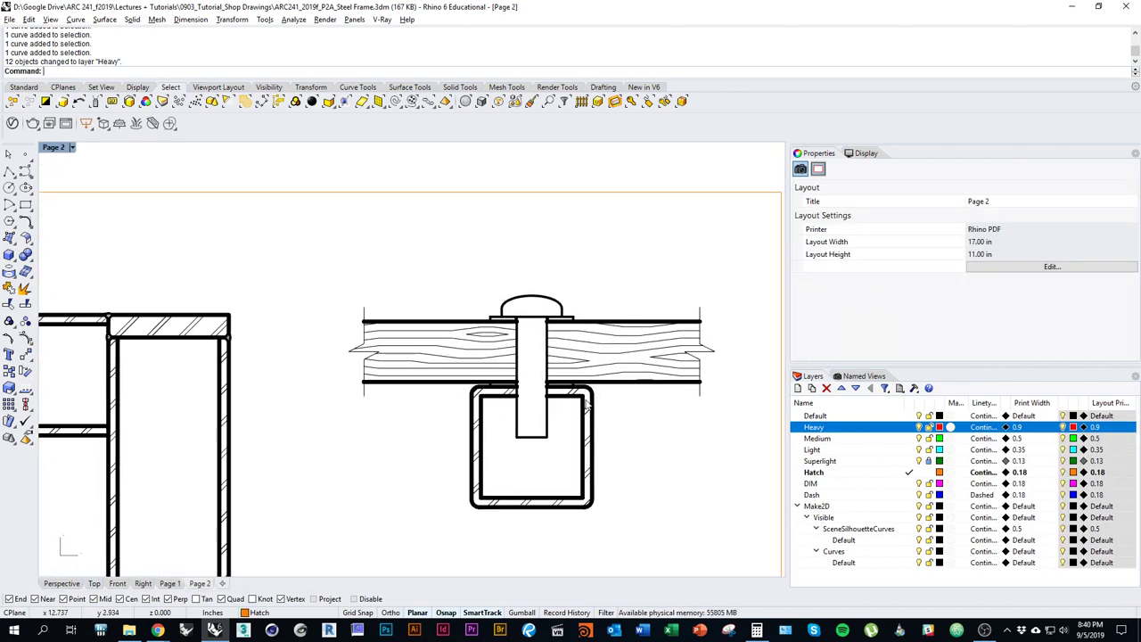
scroll(504, 299, down, 6)
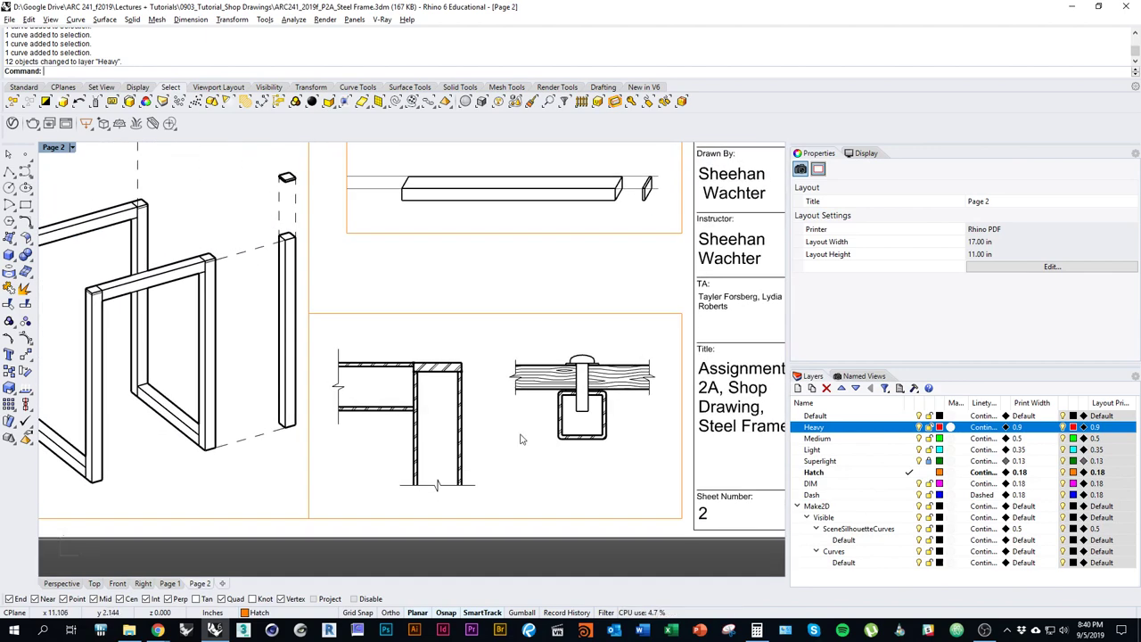
scroll(554, 392, up, 3)
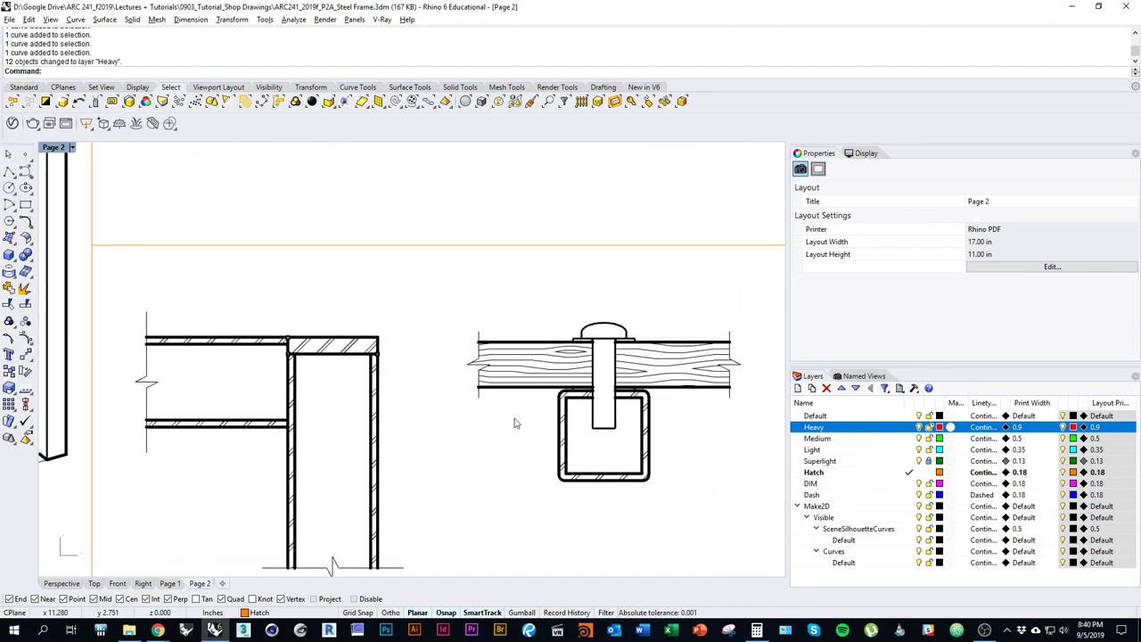
scroll(458, 412, down, 3)
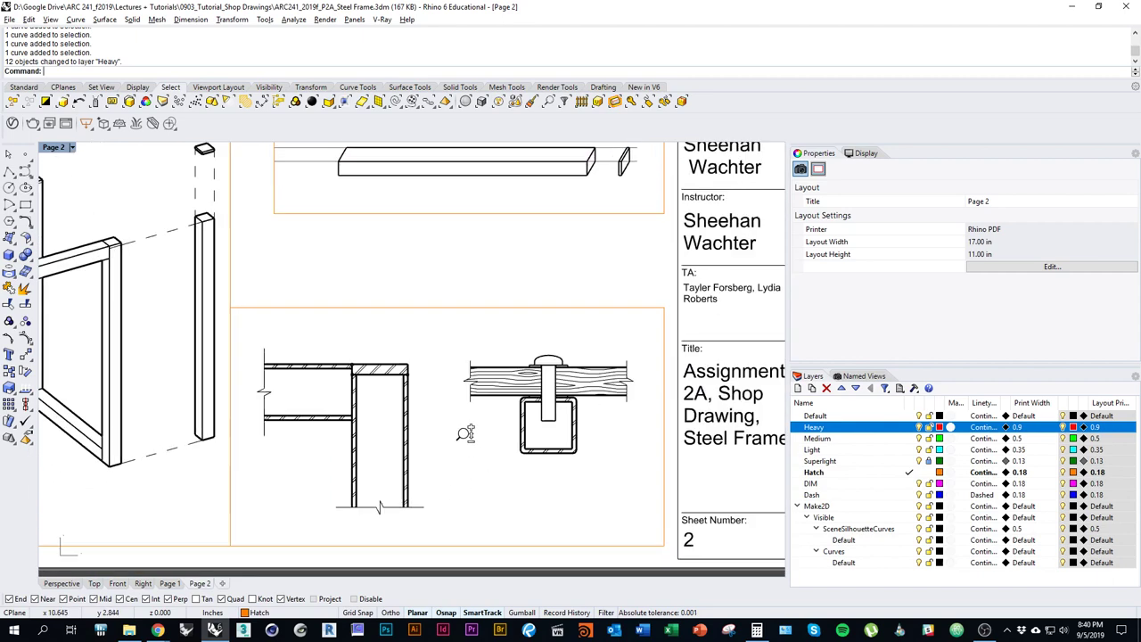
scroll(457, 412, up, 1)
Begin a boundary hatch of the bolt's shank in the wood-to-steel connection in the Top view.
click(94, 583)
right_drag(578, 422, 537, 488)
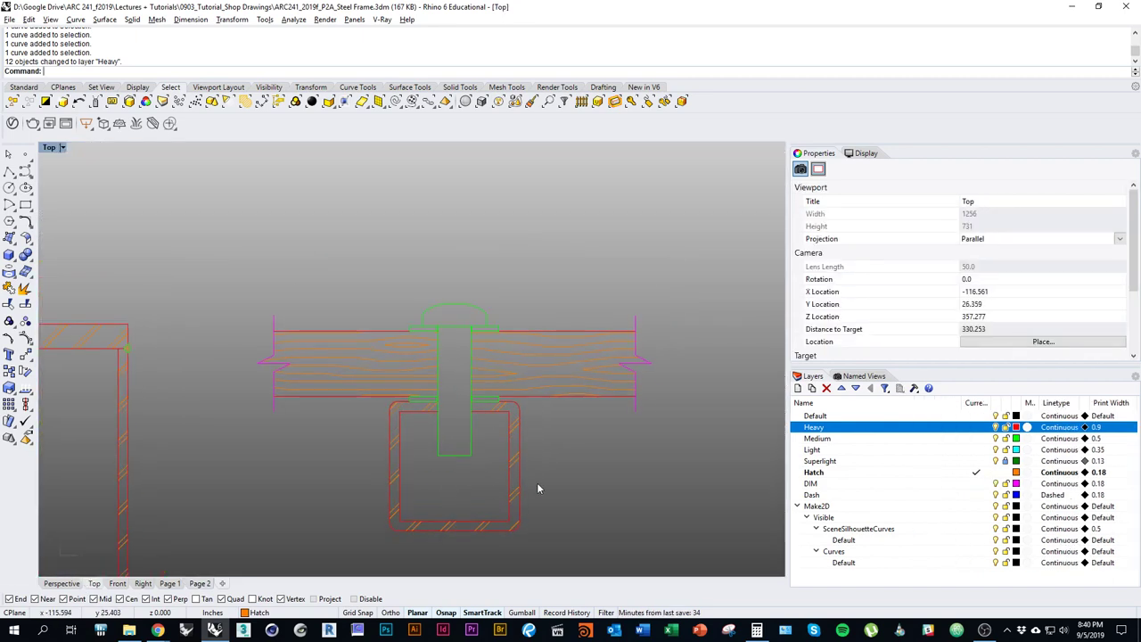
key(Return)
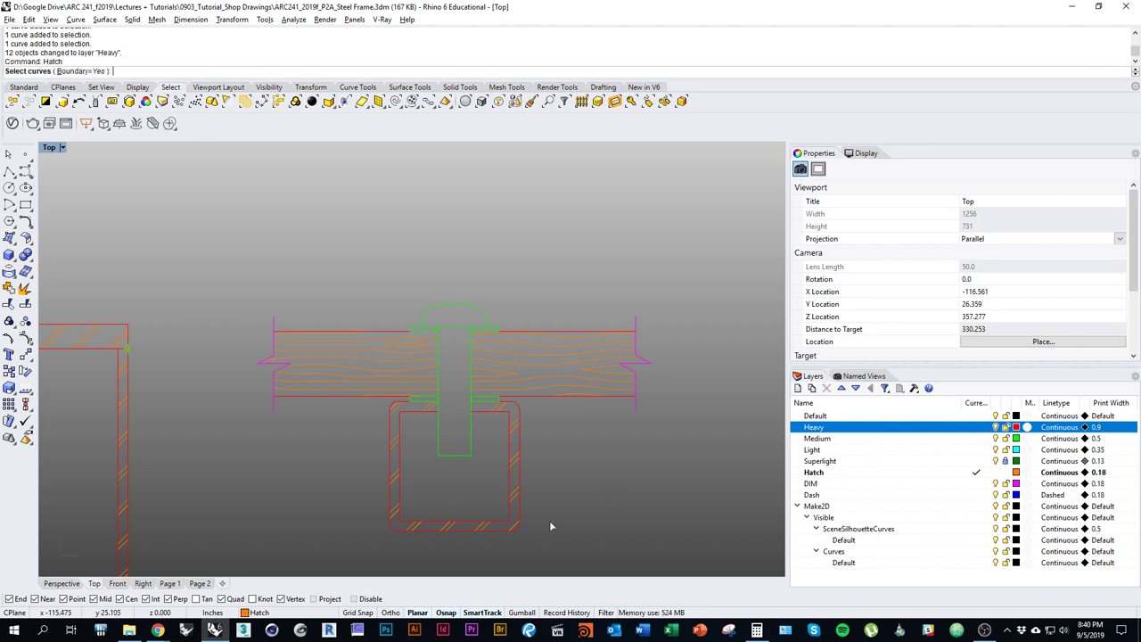
drag(584, 493, 287, 241)
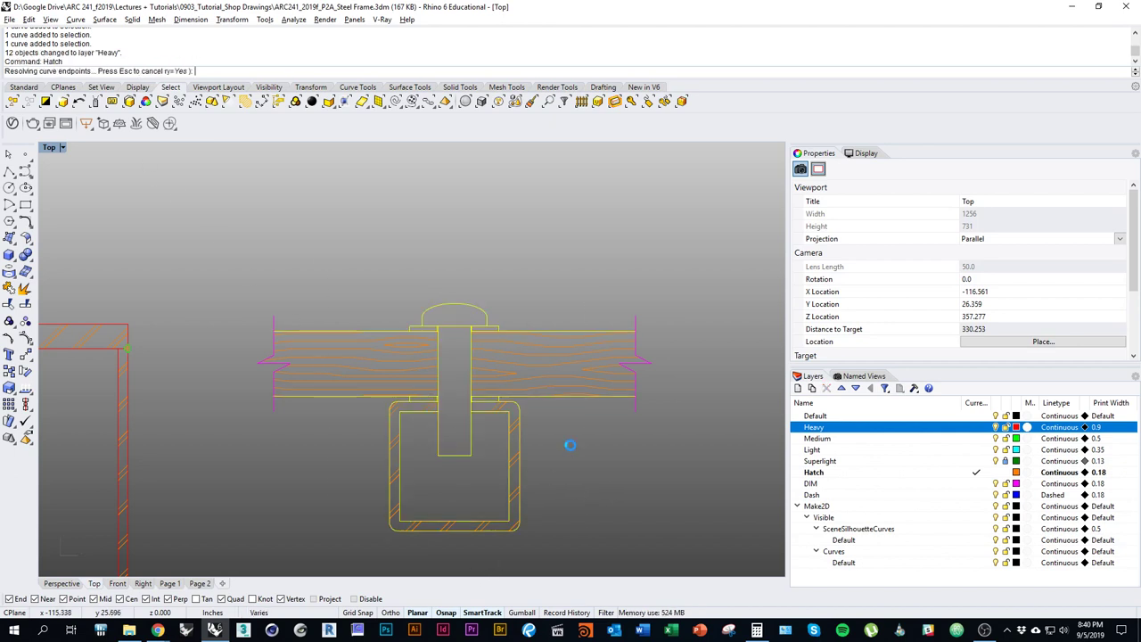
key(Return)
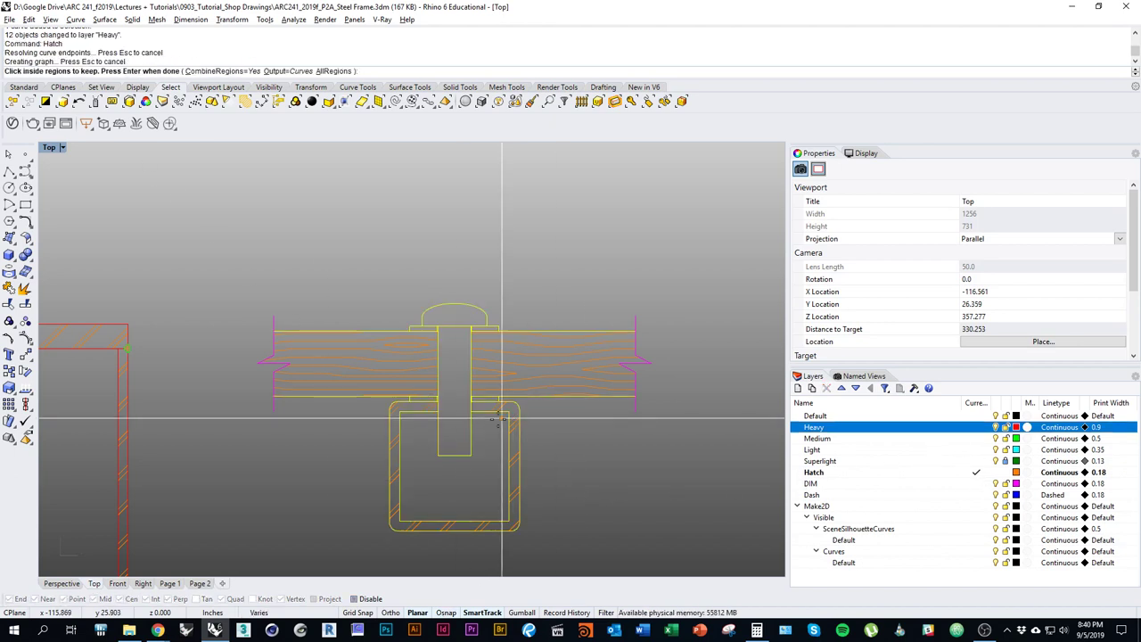
click(454, 393)
key(Return)
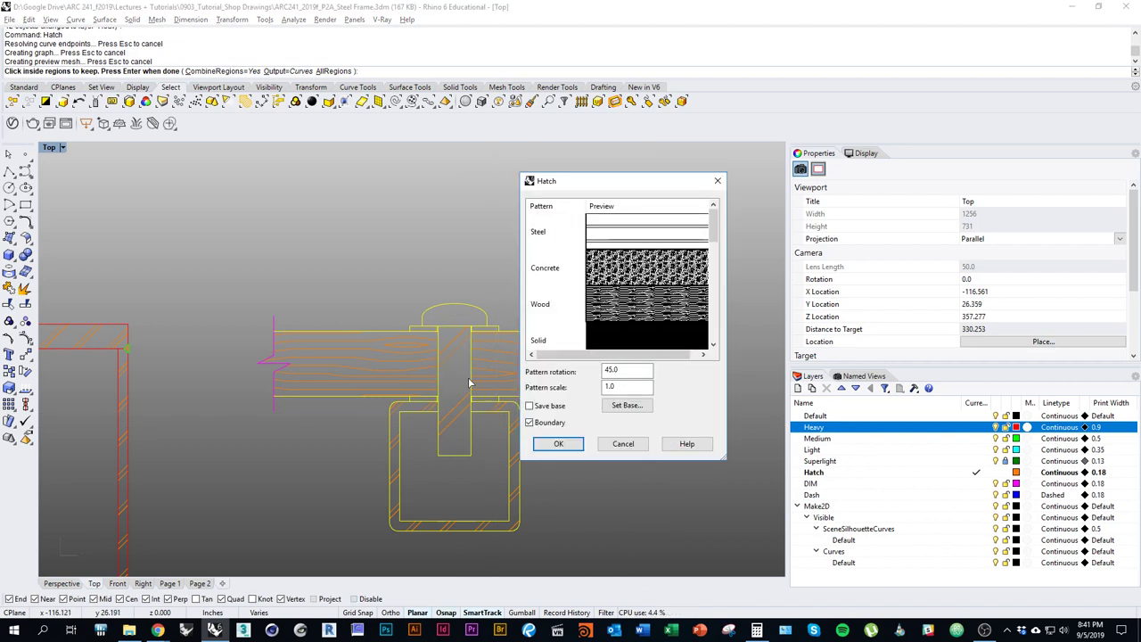
Fill the bolt shank with a line hatch pattern using rotation 2 and scale 0.2.
drag(713, 233, 716, 252)
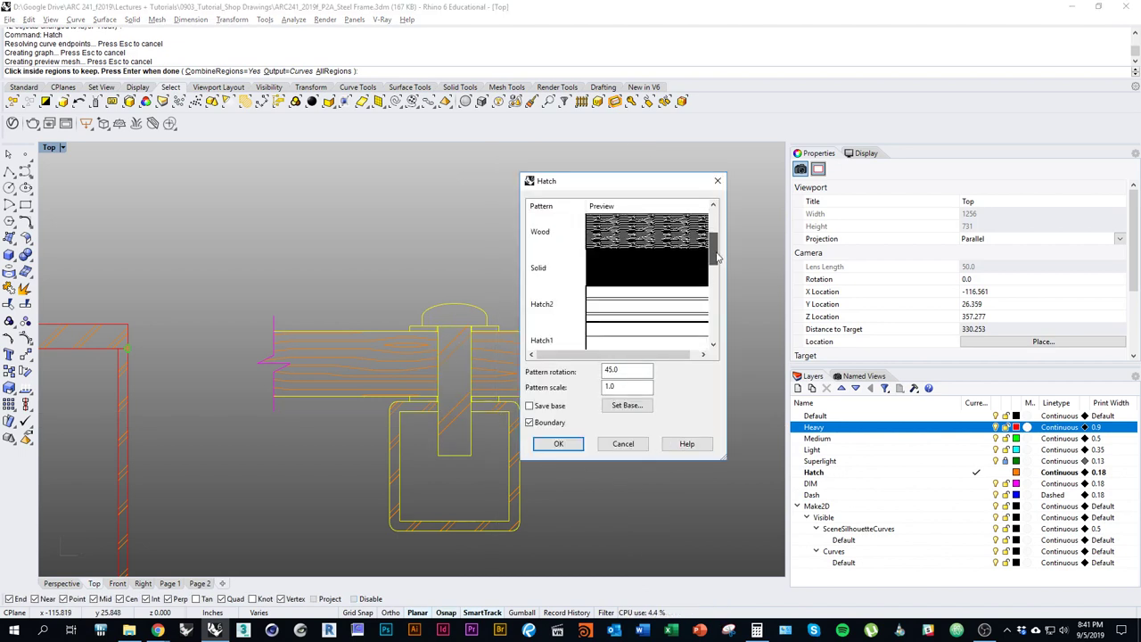
click(630, 343)
click(633, 370)
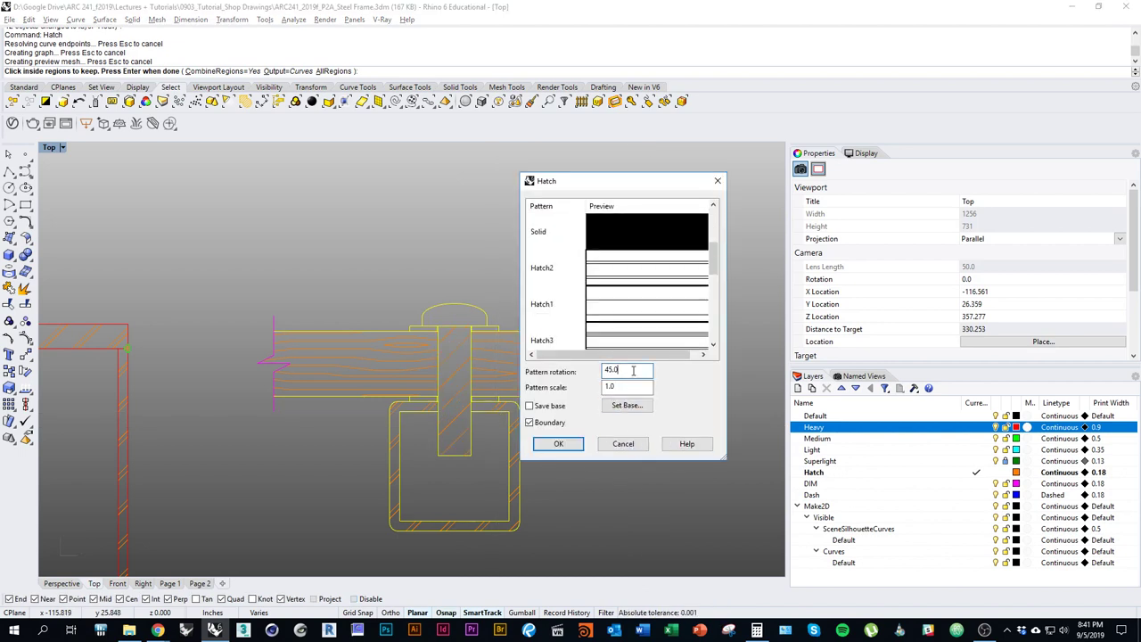
text(2)
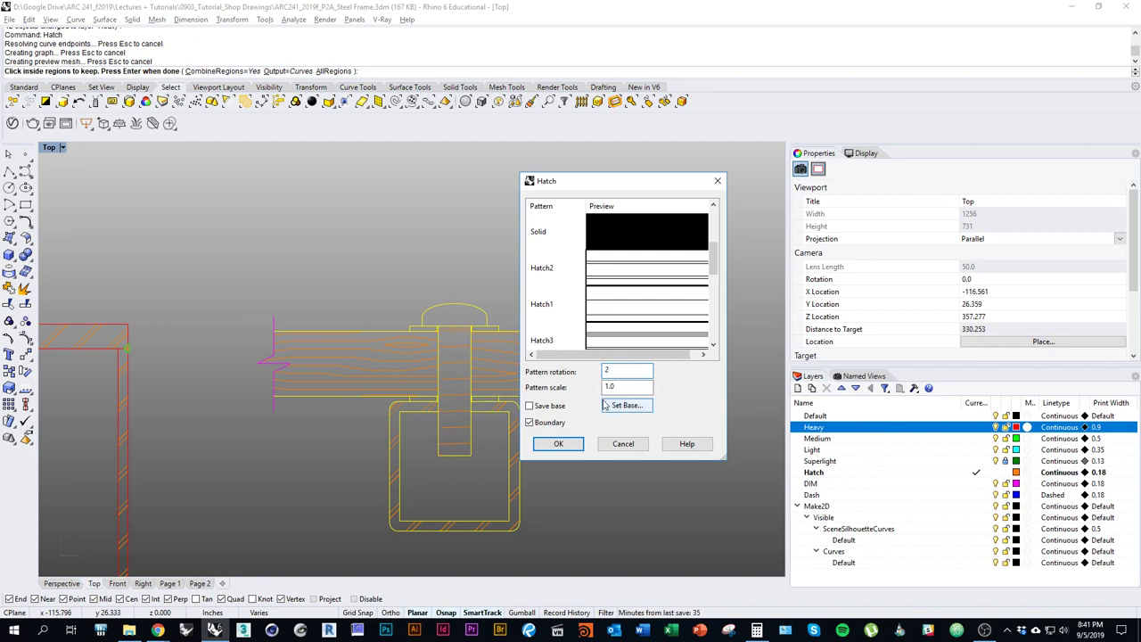
click(628, 389)
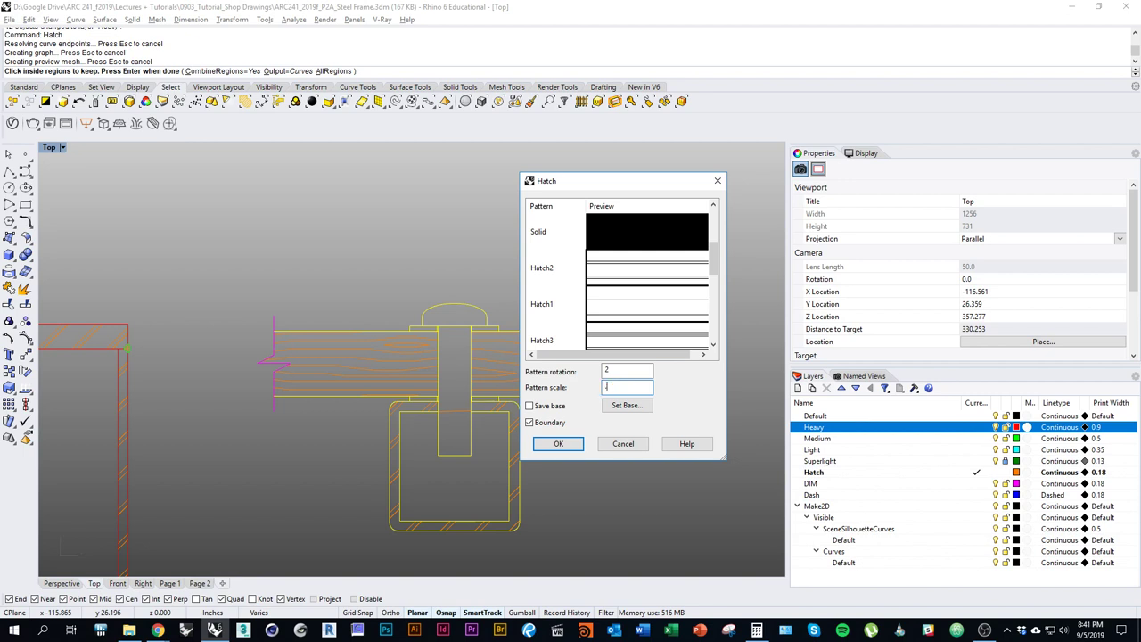
text(.1)
drag(620, 389, 608, 387)
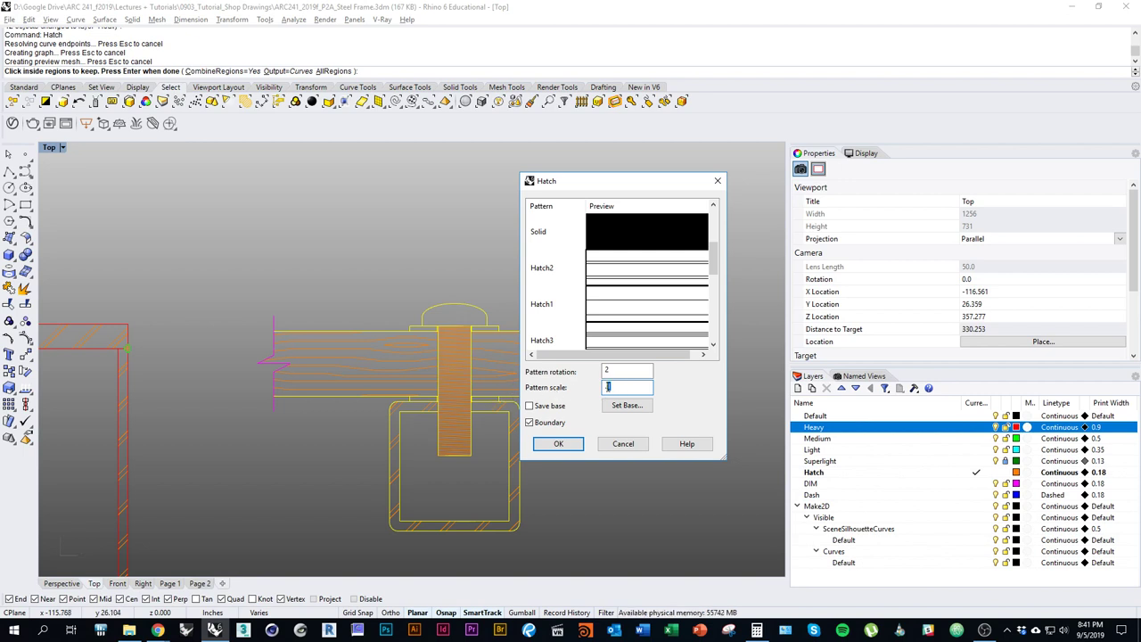
text(.2)
click(558, 443)
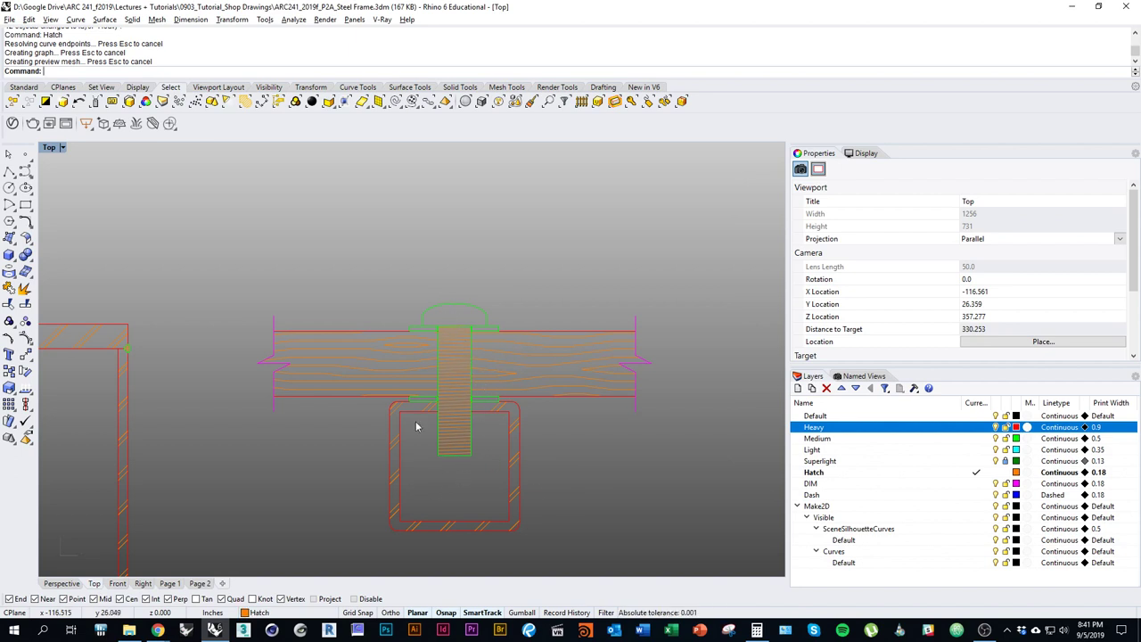
Examine the hatched bolt and the small welds of the steel-to-steel connection on Page 2.
right_drag(467, 453, 498, 456)
right_drag(430, 485, 458, 448)
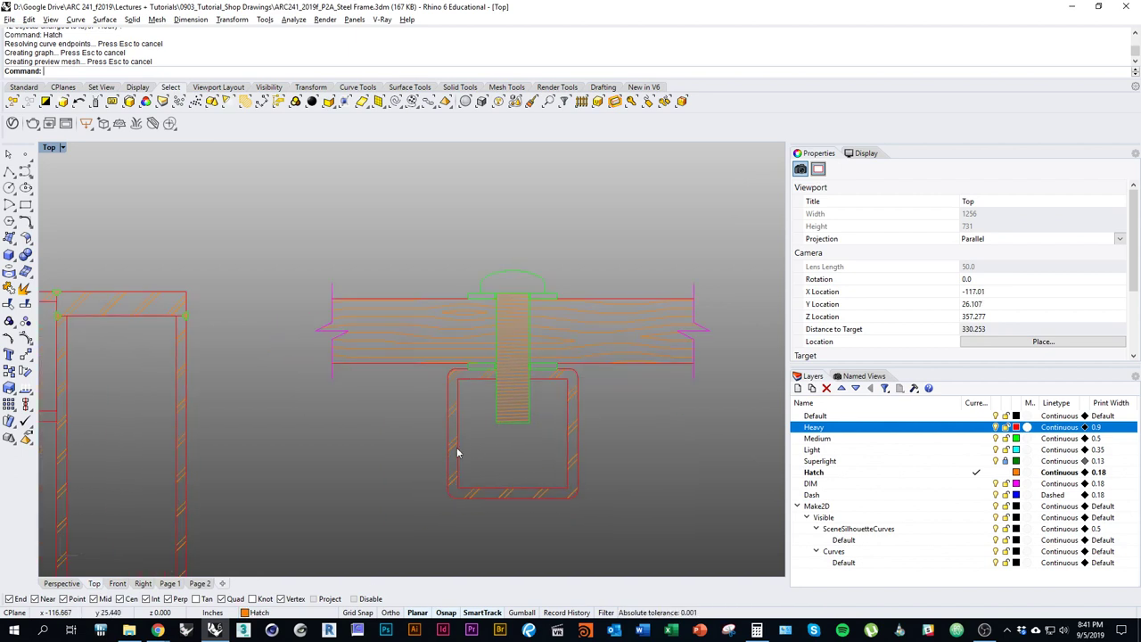
right_drag(276, 431, 472, 468)
mouse_move(371, 357)
ctrl+right_down()
mouse_move(405, 315)
mouse_move(383, 357)
ctrl+right_up()
click(200, 583)
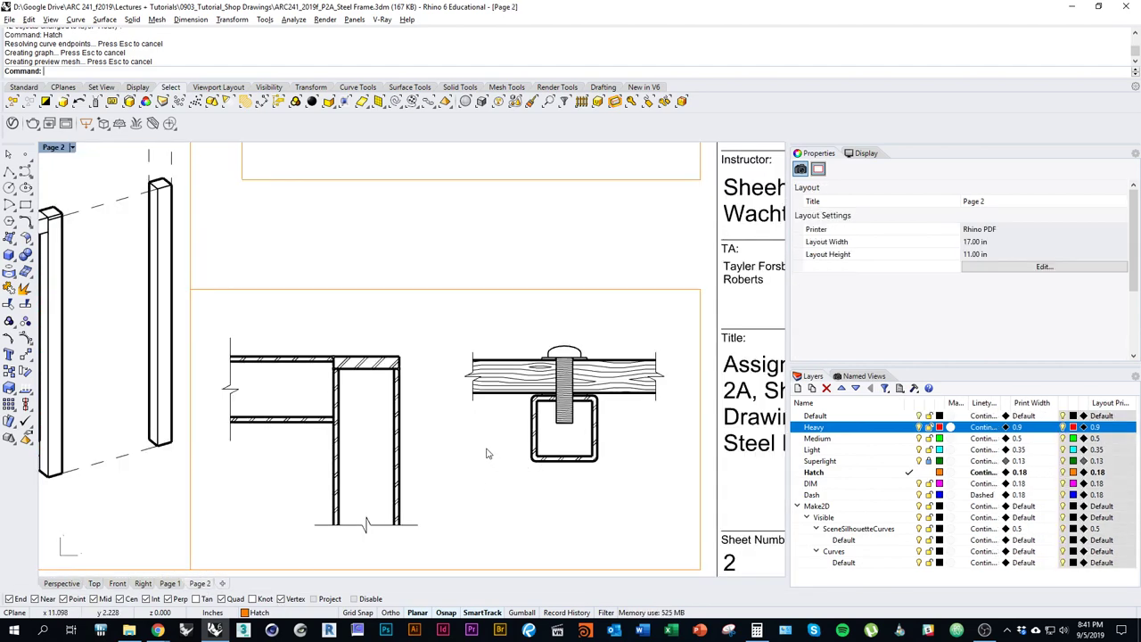
scroll(334, 275, up, 5)
scroll(425, 428, down, 5)
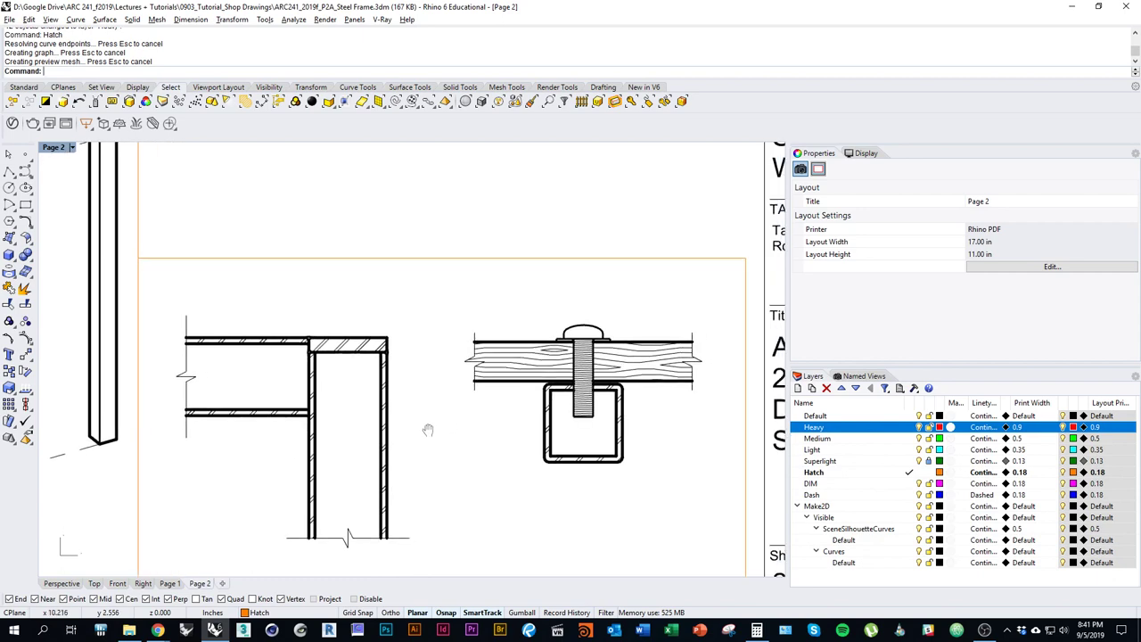
scroll(389, 326, up, 3)
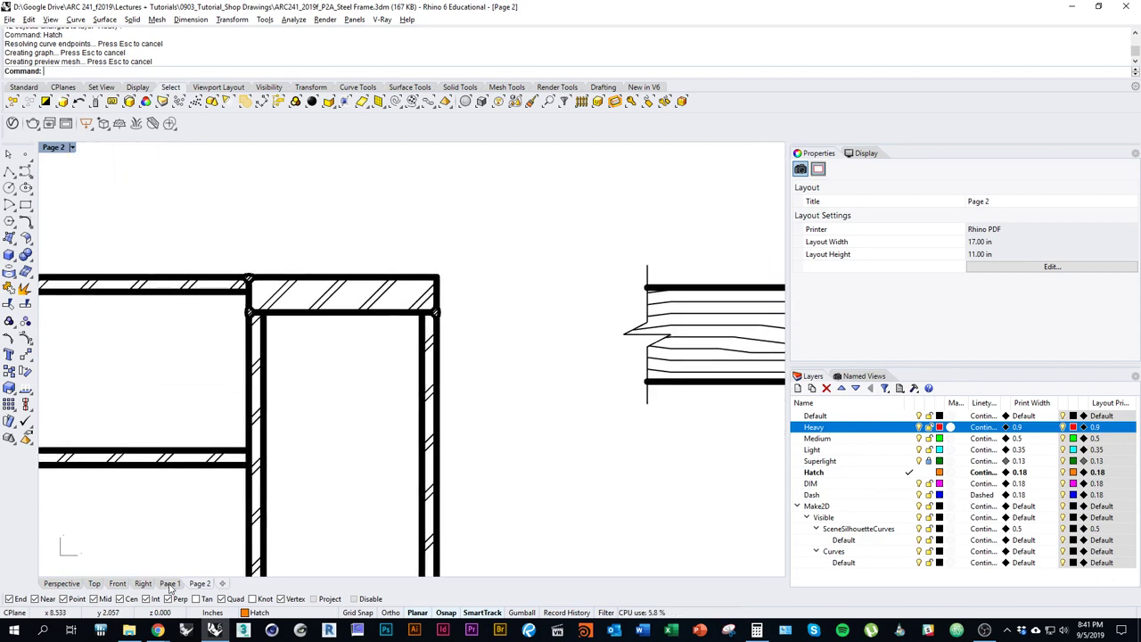
Enlarge the outer weld and its hatch at the post's right corner by about 1.43 from its inner tip in the Top view.
click(170, 583)
click(93, 583)
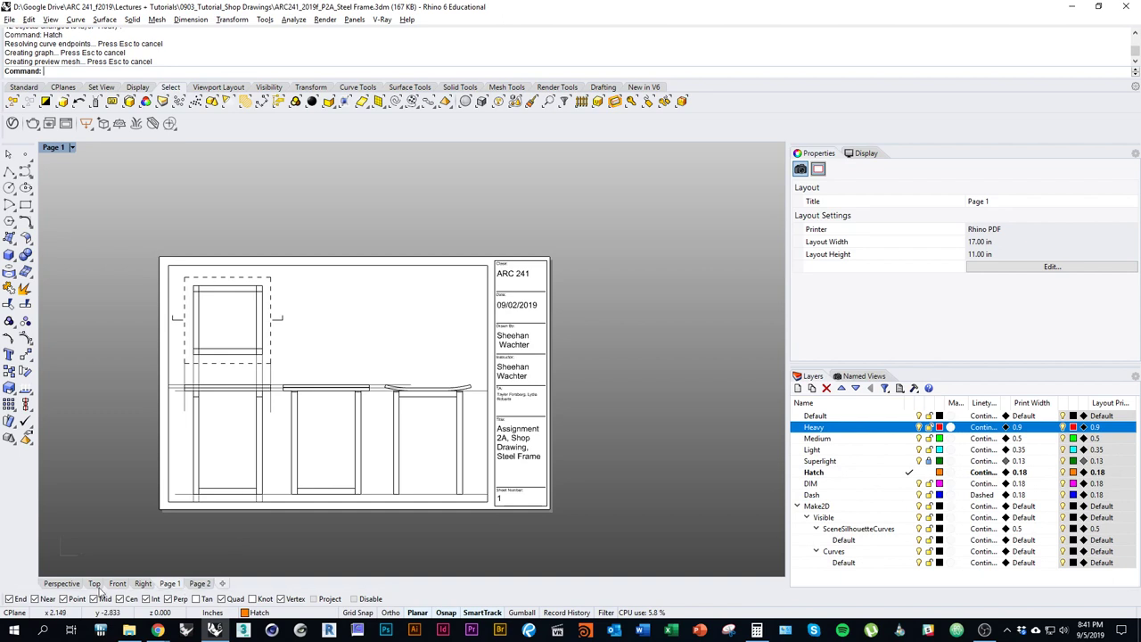
right_drag(368, 405, 403, 407)
scroll(426, 330, up, 12)
drag(426, 401, 524, 484)
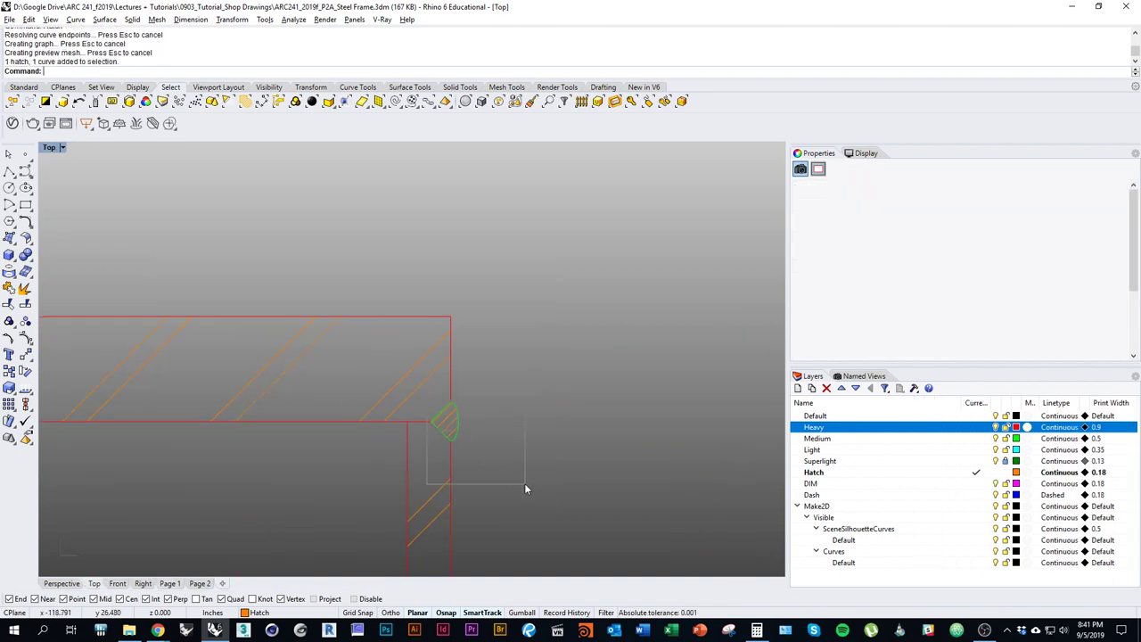
right_drag(481, 473, 526, 435)
scroll(526, 435, up, 2)
key(Return)
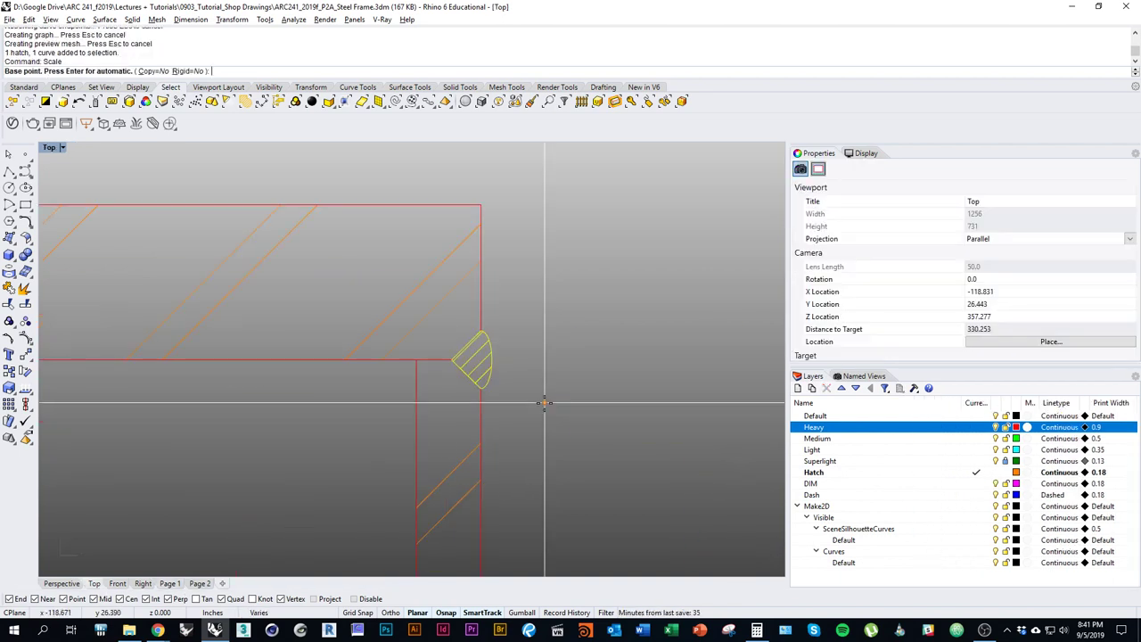
click(451, 360)
click(528, 360)
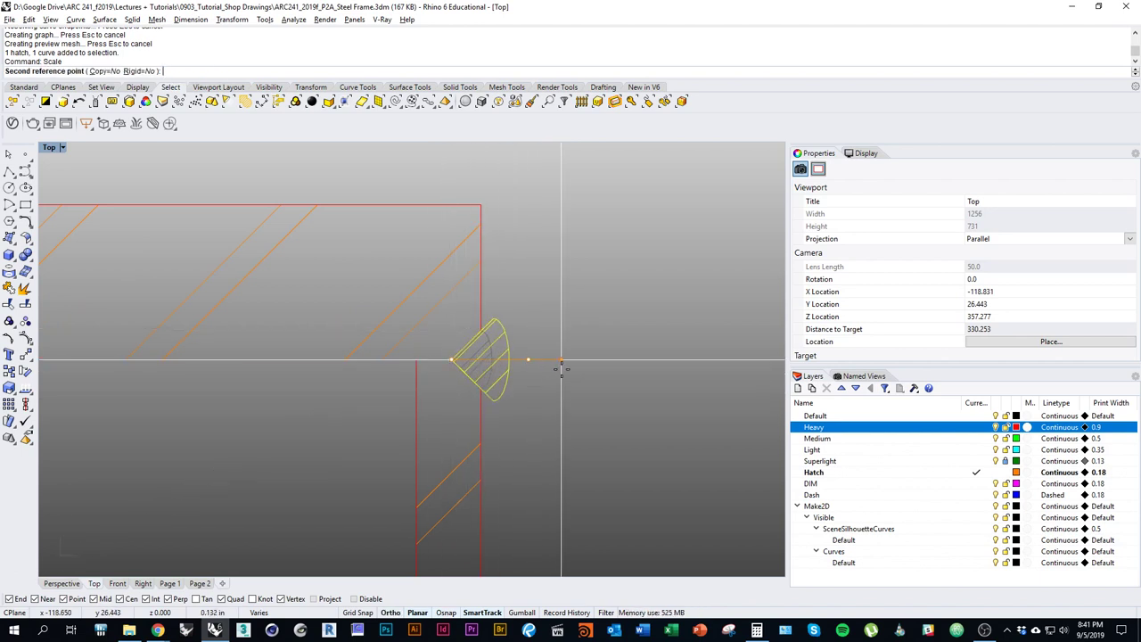
alt+shift+click(564, 360)
Move the enlarged outer weld so its arc end sits on the steel's outer edge, and trim the outlines inside it.
right_drag(519, 402, 608, 413)
text(m)
key(Return)
click(582, 330)
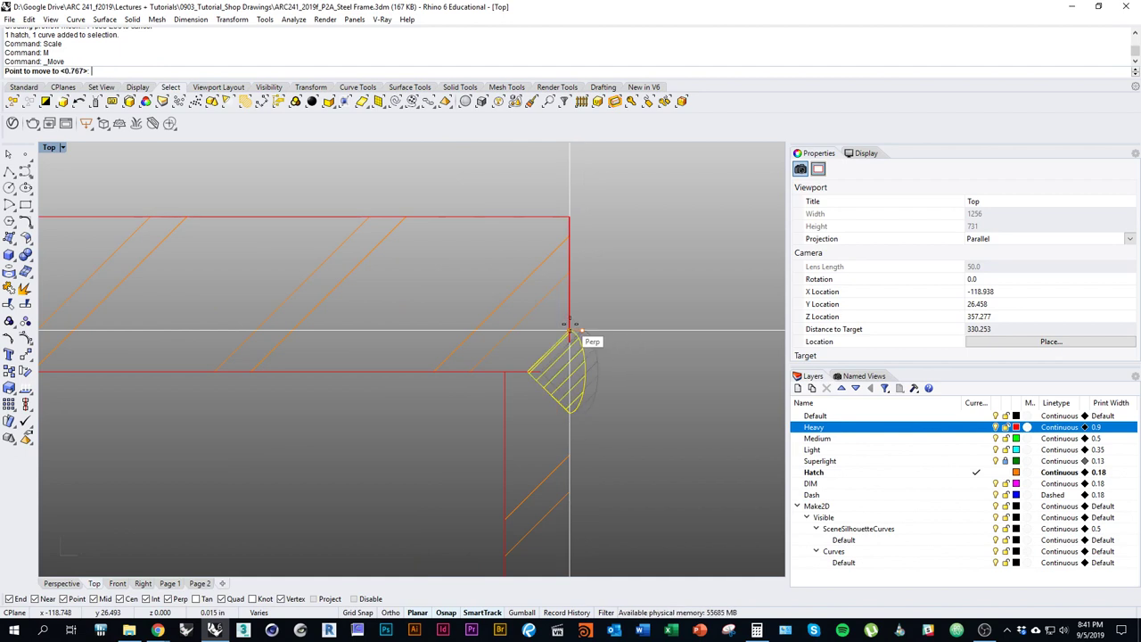
click(570, 330)
scroll(536, 372, up, 6)
key(ctrl+t)
click(540, 370)
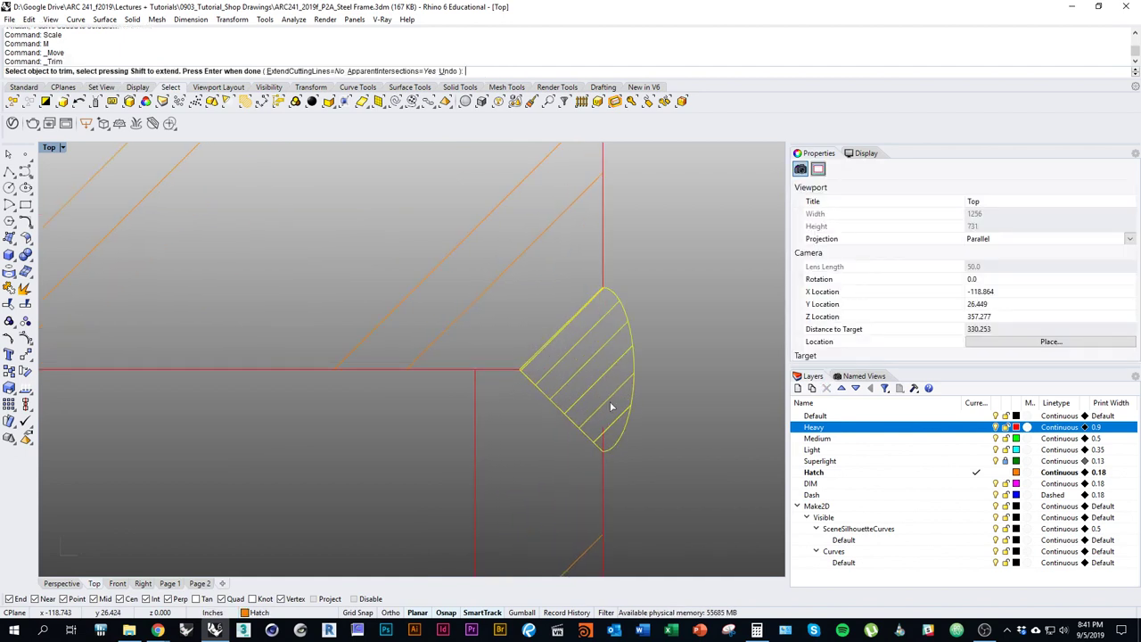
key(Return)
Scale up the lower weld at the inner corner, with its hatch, from its tip by the same 1.4338 factor.
scroll(606, 441, down, 8)
right_drag(468, 484, 624, 431)
scroll(442, 401, up, 3)
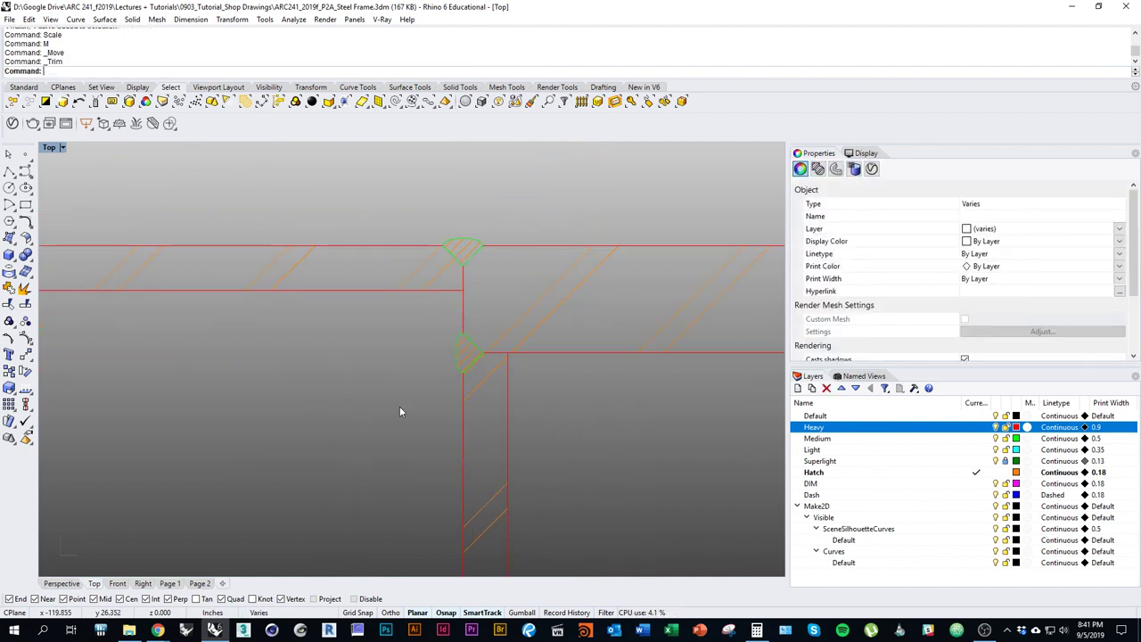
click(485, 355)
right_drag(490, 360, 518, 404)
scroll(499, 384, up, 3)
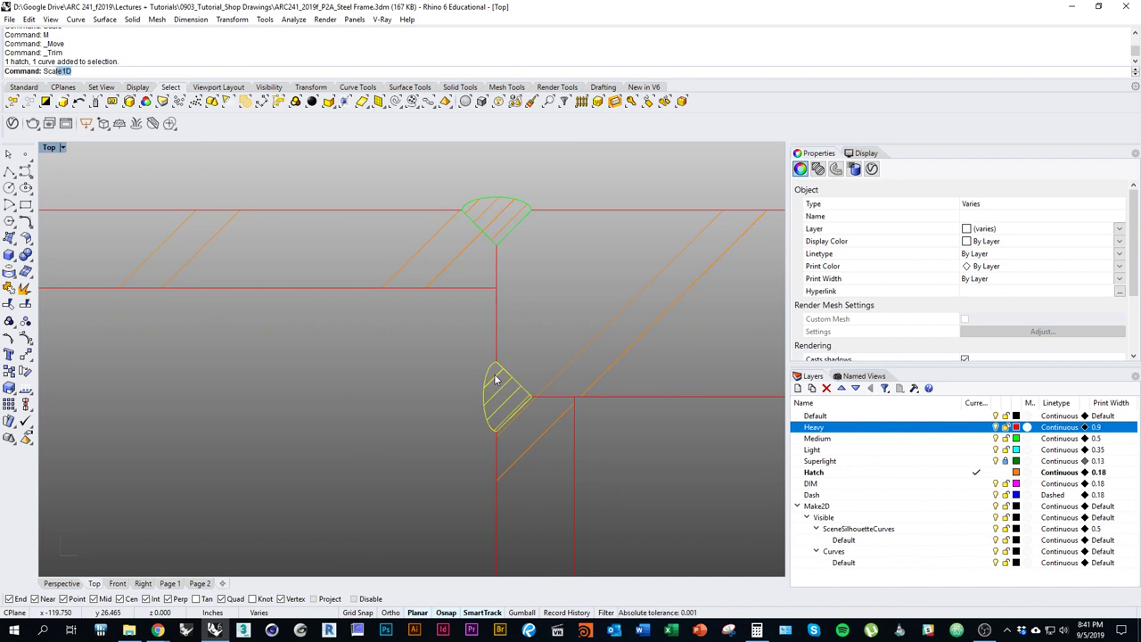
text(le)
key(Return)
right_drag(489, 386, 266, 380)
click(308, 391)
key(Return)
Move the lower inner weld so its arc end sits on the post's edge, and trim the steel outlines inside it.
right_drag(276, 434, 333, 416)
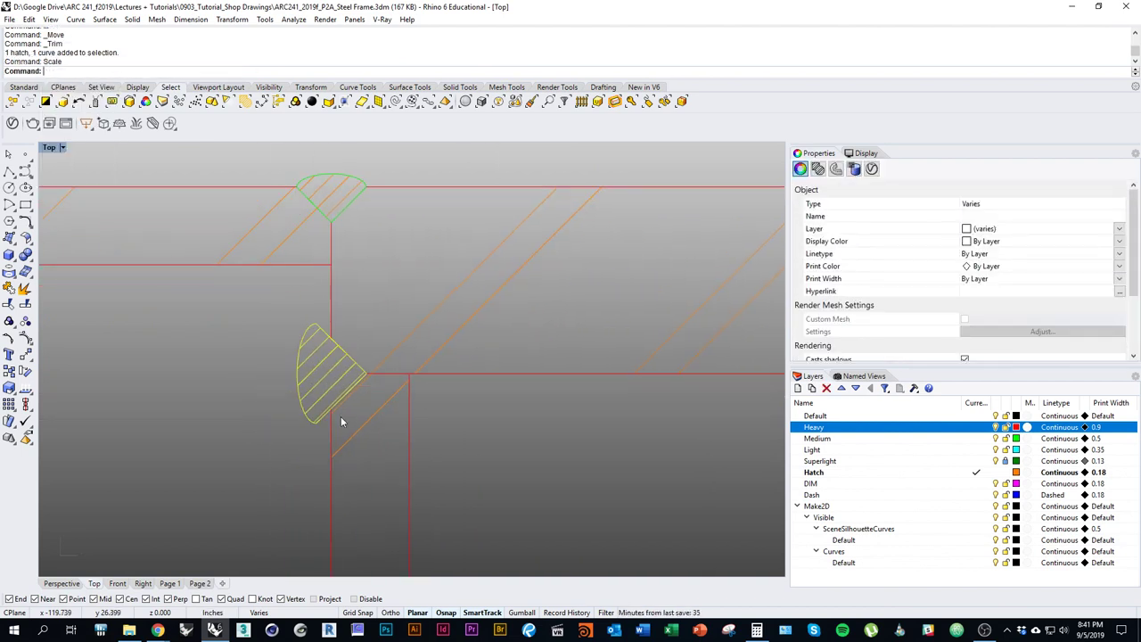
text(m)
key(Return)
scroll(340, 351, up, 7)
click(294, 295)
click(325, 295)
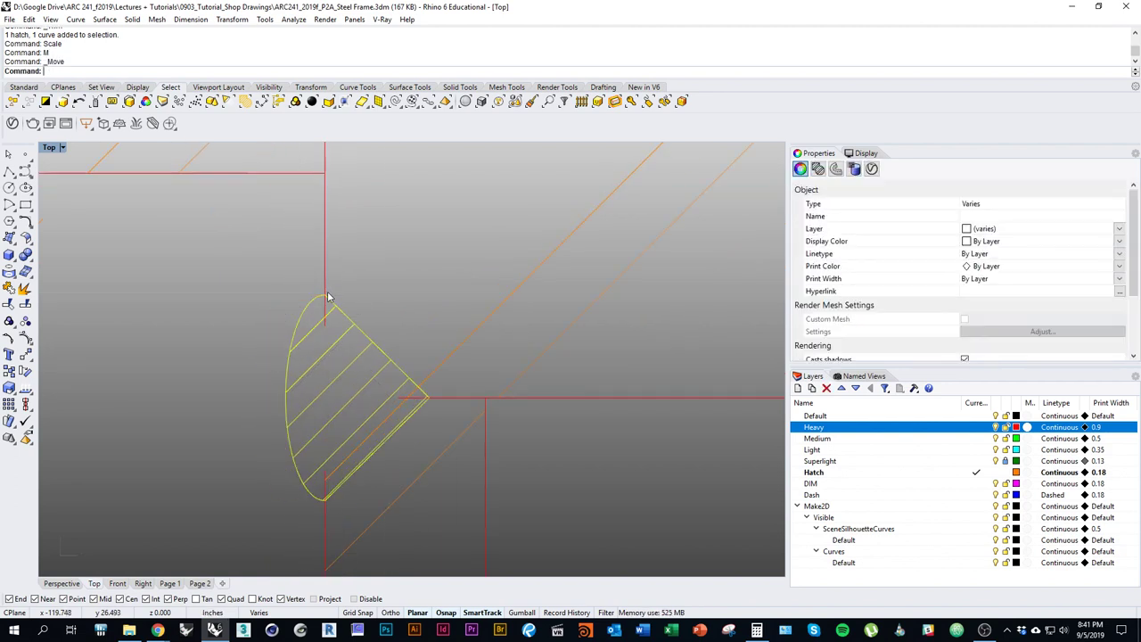
scroll(313, 351, down, 6)
scroll(345, 378, up, 6)
key(ctrl+t)
click(377, 383)
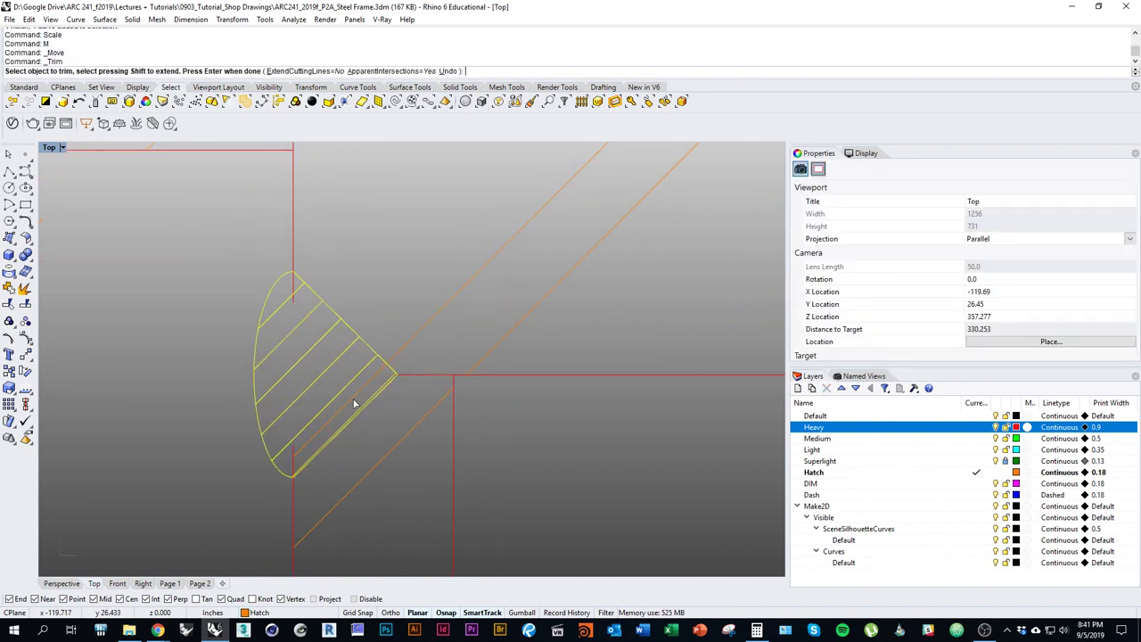
click(295, 448)
click(294, 289)
right_click(335, 363)
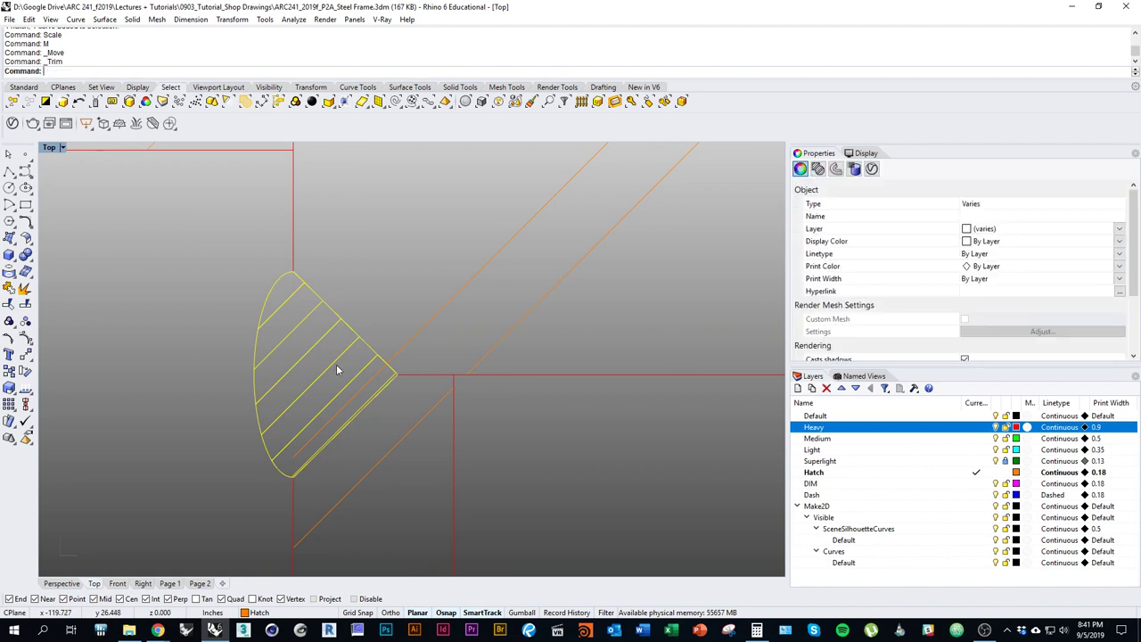
Scale up the upper weld between the rail and the post, with its hatch, from its lower tip by 1.4338.
scroll(343, 374, down, 8)
right_drag(367, 375, 380, 428)
scroll(322, 287, up, 8)
drag(259, 204, 429, 335)
right_drag(430, 340, 435, 388)
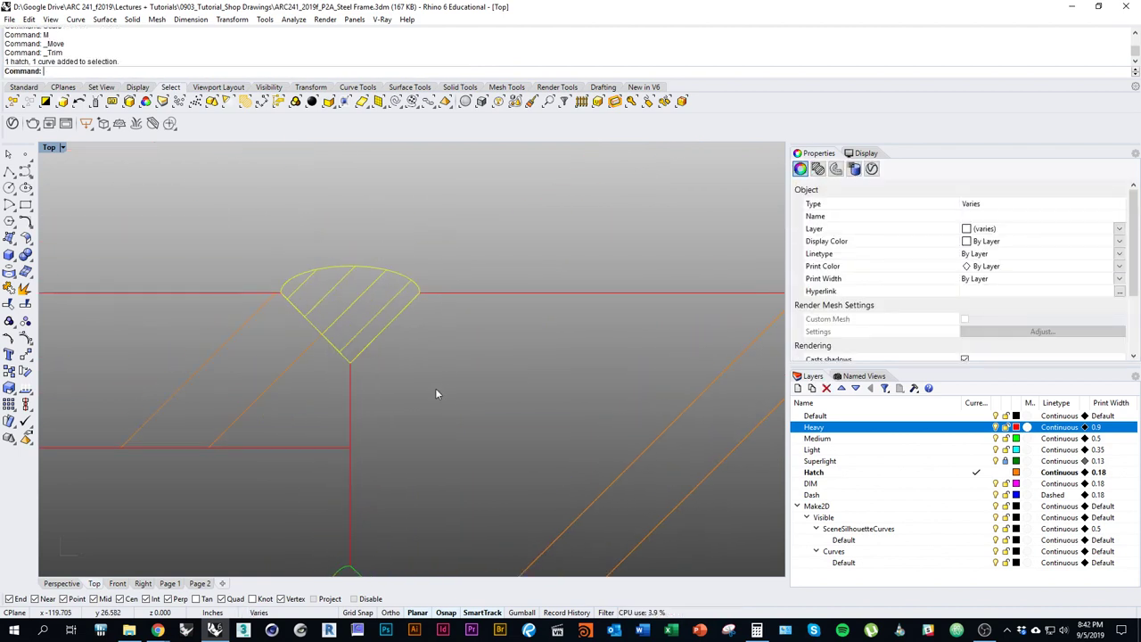
text(scale)
key(Return)
click(353, 364)
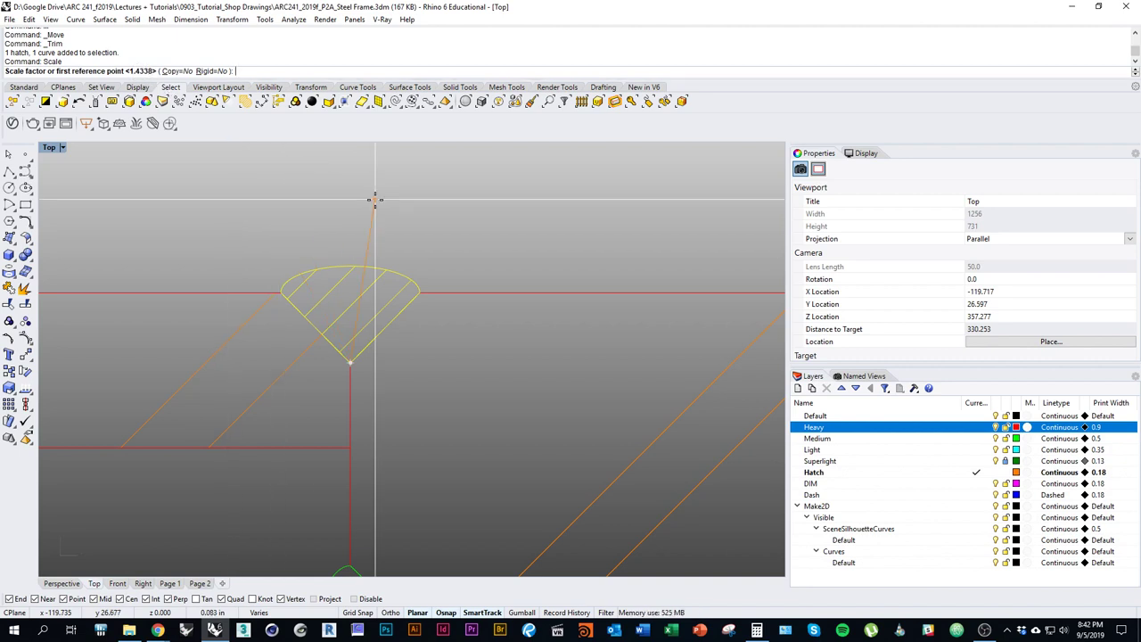
key(Return)
Move the upper weld down so its arc ends sit on the top steel edge, and trim the outlines inside it.
right_drag(434, 263, 391, 320)
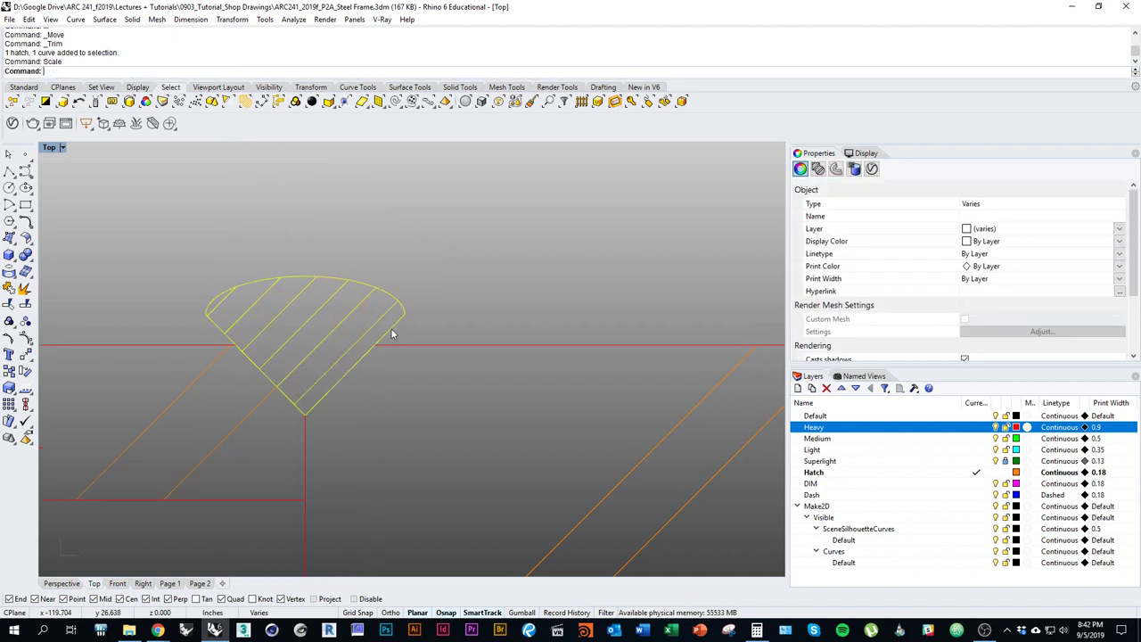
text(M)
key(Return)
click(404, 313)
click(405, 344)
right_drag(393, 385, 512, 281)
scroll(411, 319, up, 3)
key(ctrl+t)
click(429, 320)
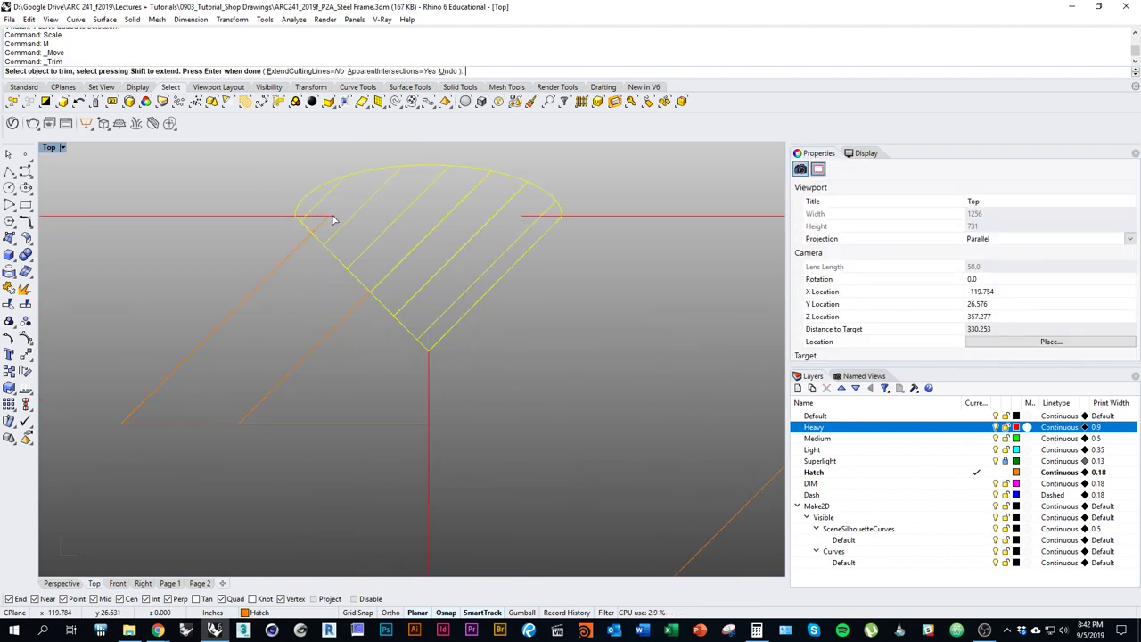
key(Return)
Delete the steel hatch from the cut members of the steel-to-steel connection.
scroll(526, 316, down, 10)
right_drag(509, 388, 439, 321)
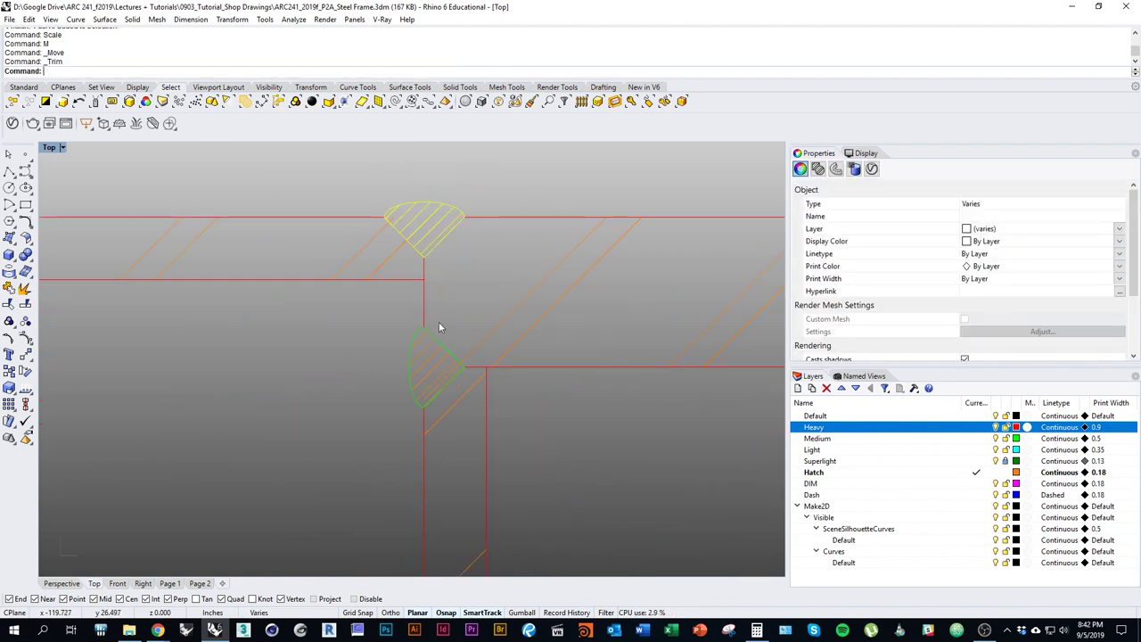
scroll(464, 377, down, 3)
mouse_move(464, 377)
right_down()
mouse_move(443, 356)
mouse_move(394, 342)
right_up()
click(425, 325)
scroll(383, 334, up, 2)
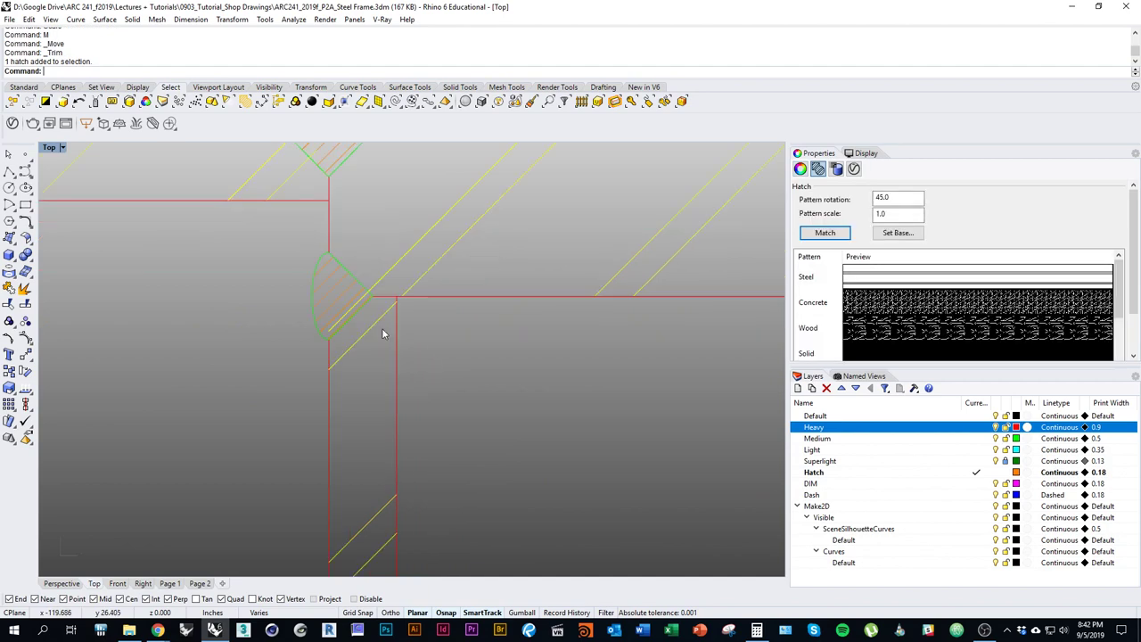
scroll(251, 381, down, 4)
text(d)
key(Return)
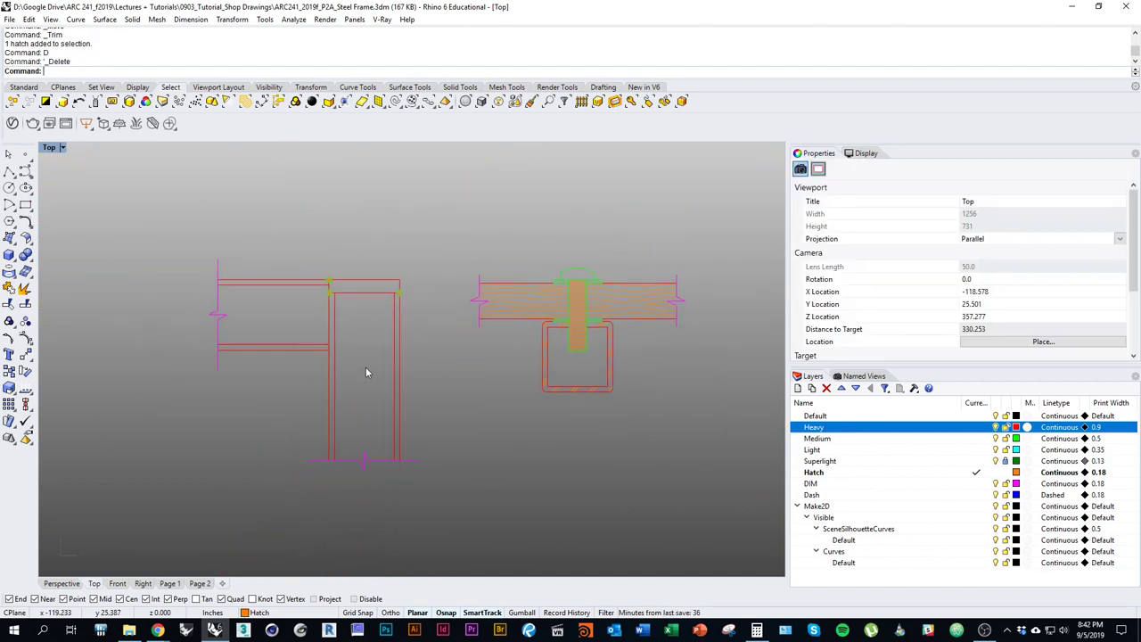
Start a hatch from the steel-to-steel connection's outlines, choosing the cut regions of its rail, post and cap as the areas to fill.
text(Hatch)
key(Return)
right_drag(381, 415, 417, 407)
drag(474, 520, 143, 219)
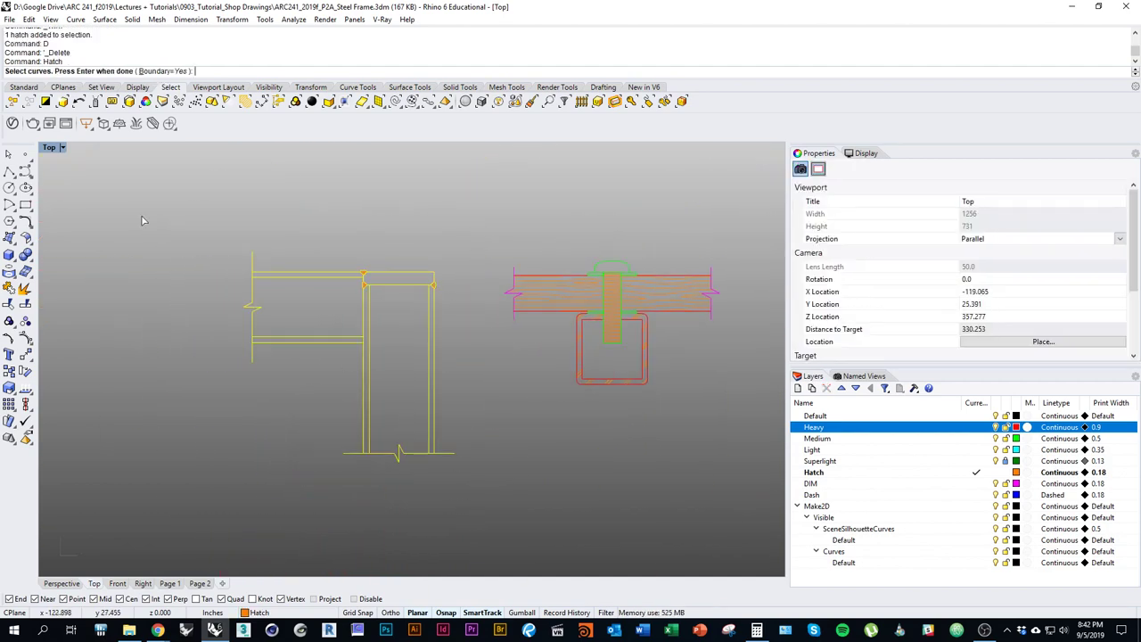
key(Return)
scroll(369, 280, up, 6)
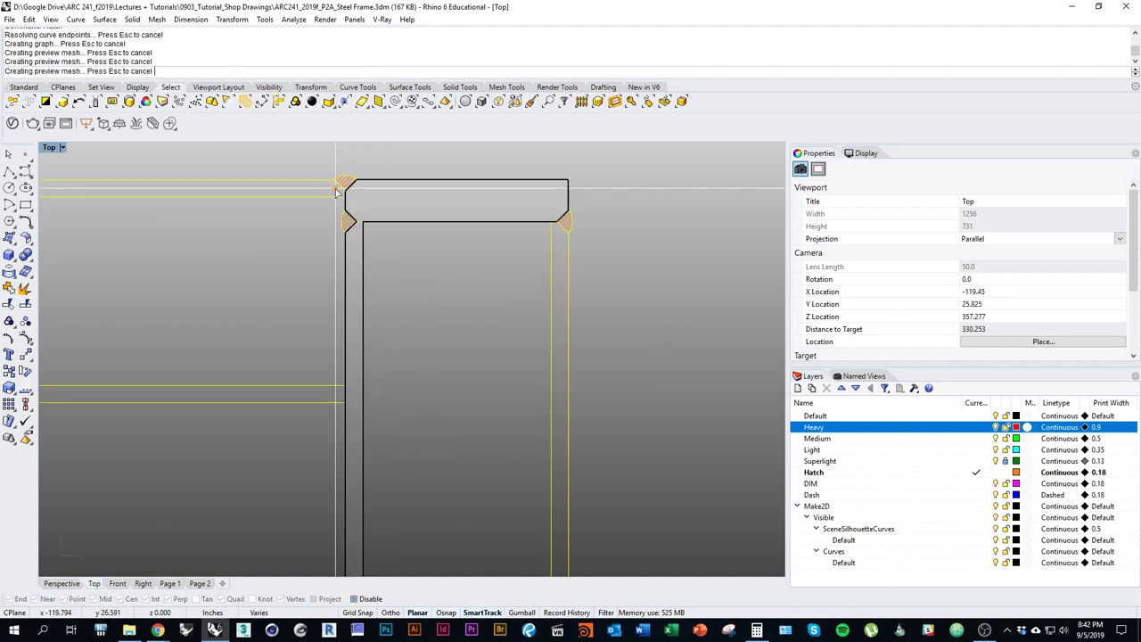
click(320, 399)
click(559, 389)
scroll(413, 361, down, 4)
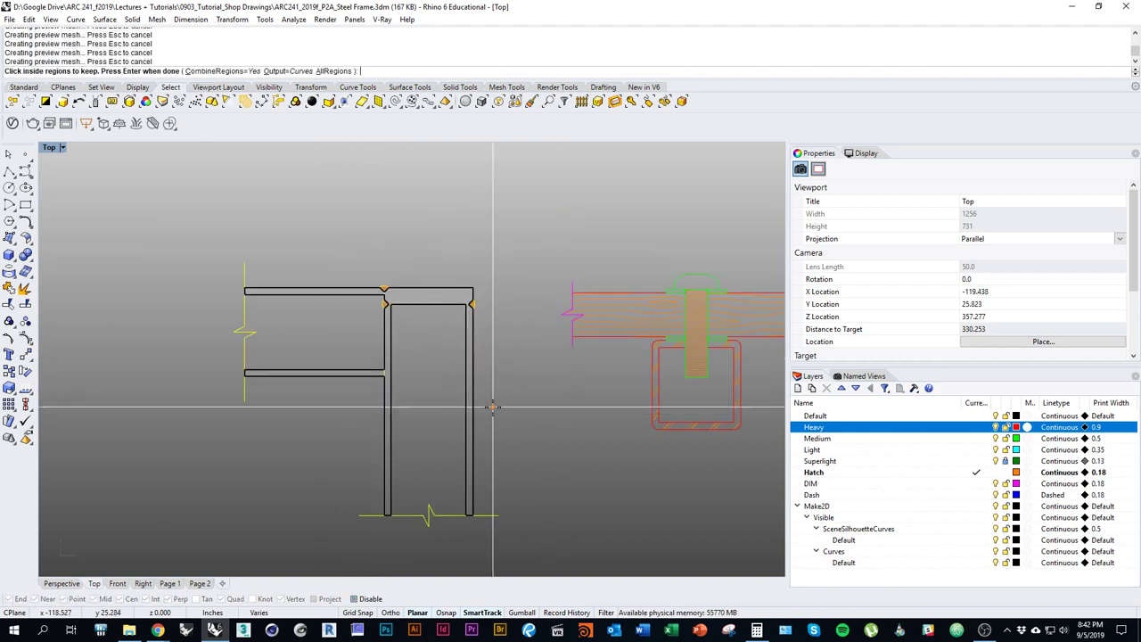
Fill the chosen steel regions with the Steel pattern at 45 degrees rotation and a pattern scale of 0.5.
key(Return)
click(632, 274)
key(Tab)
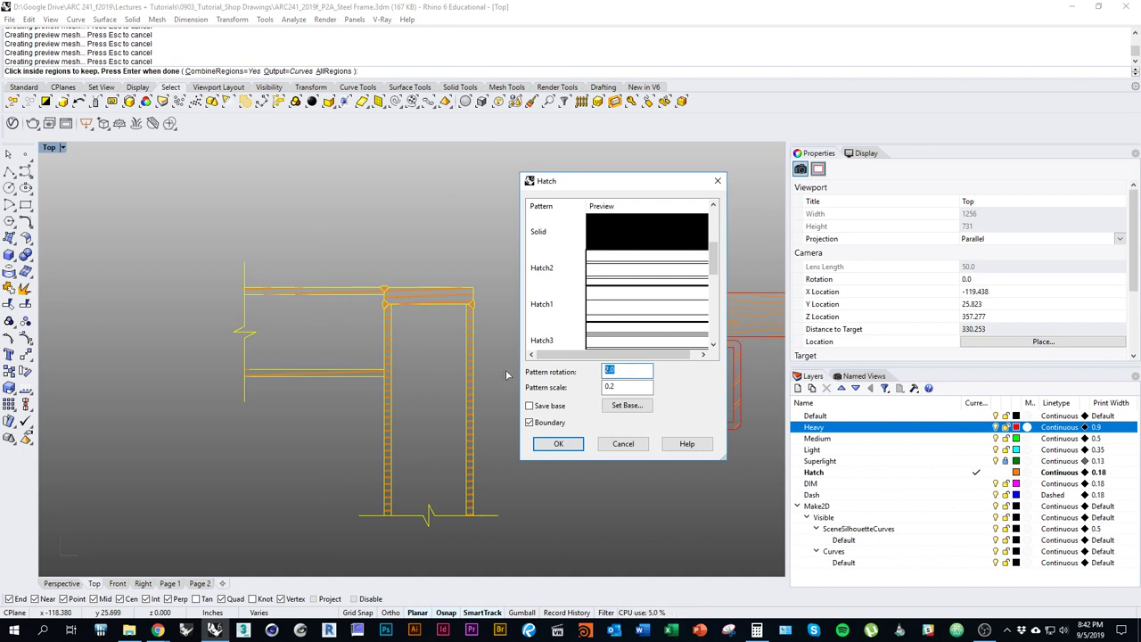
text(45)
key(Tab)
text(1)
click(558, 444)
scroll(499, 424, down, 1)
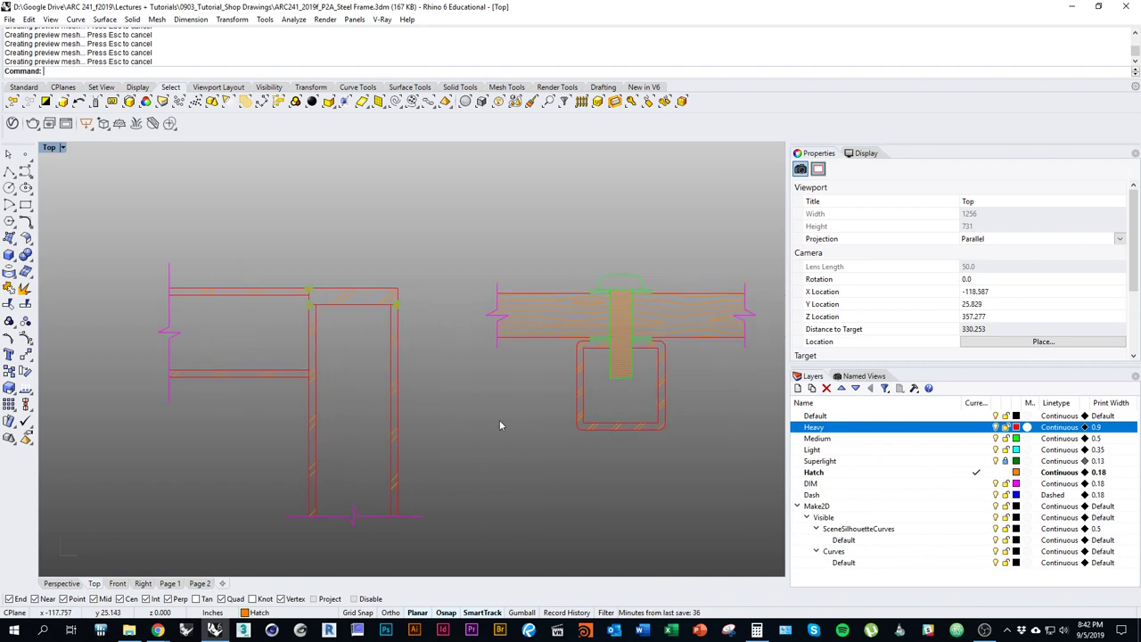
Reduce the pattern scale of the steel hatches in the square tube and the steel-to-steel connection together.
scroll(576, 373, up, 4)
click(576, 370)
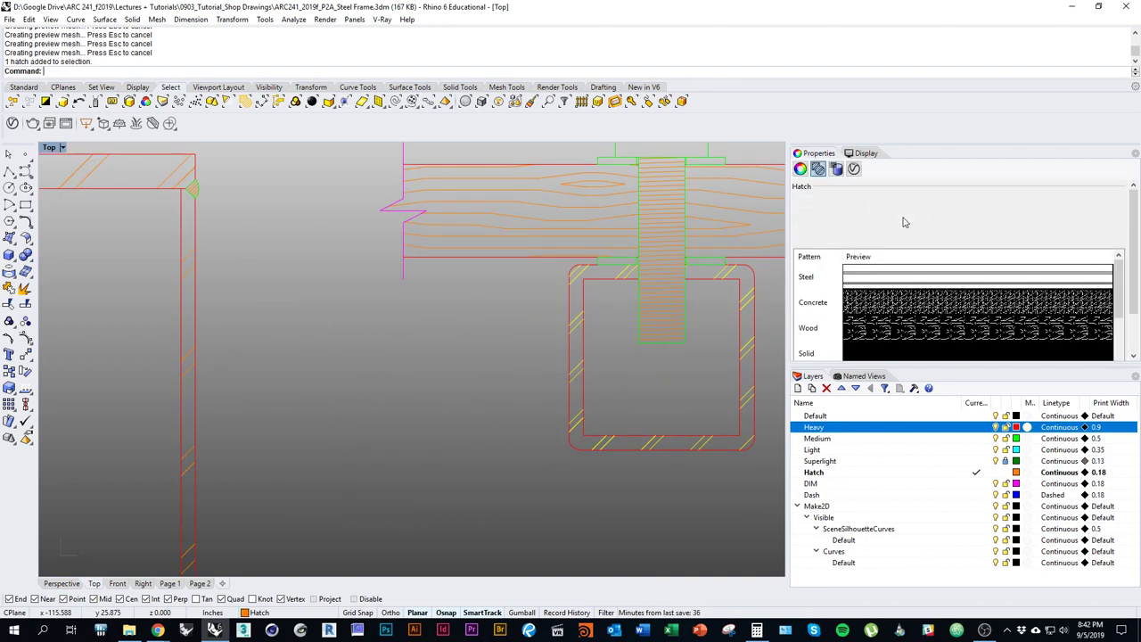
right_drag(347, 310, 554, 300)
right_drag(375, 171, 416, 238)
click(416, 240)
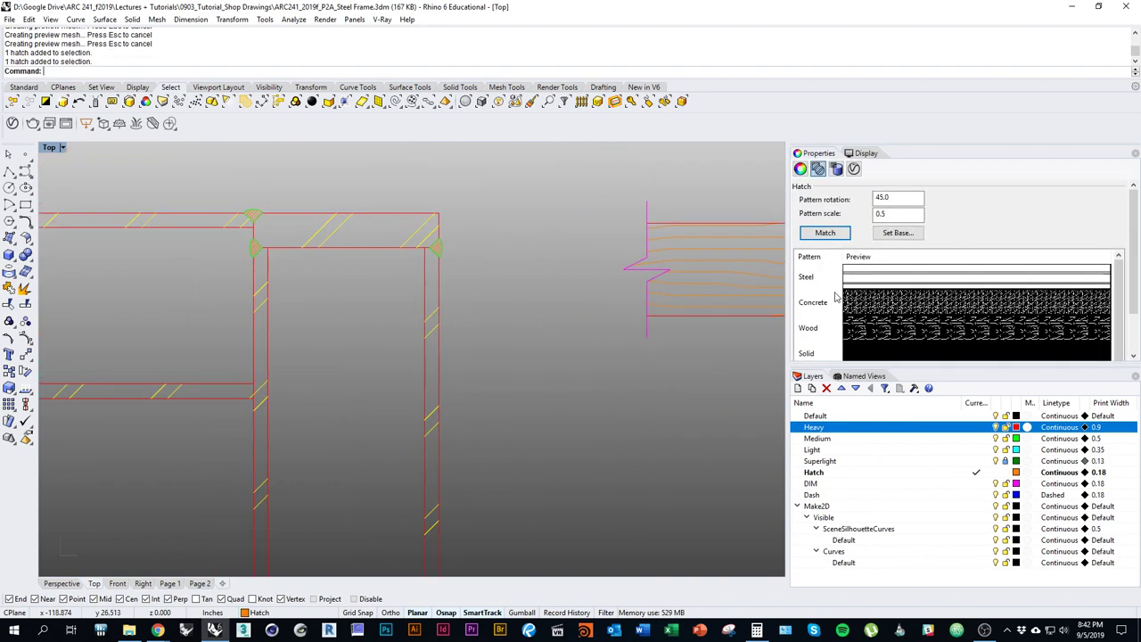
text(0.5)
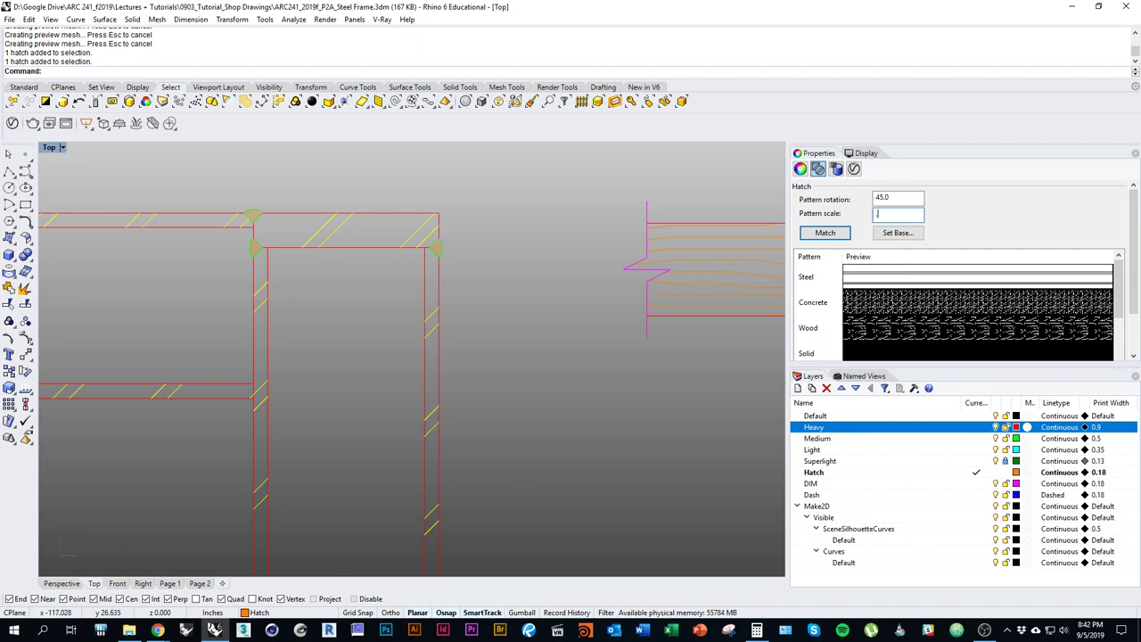
key(Return)
click(516, 309)
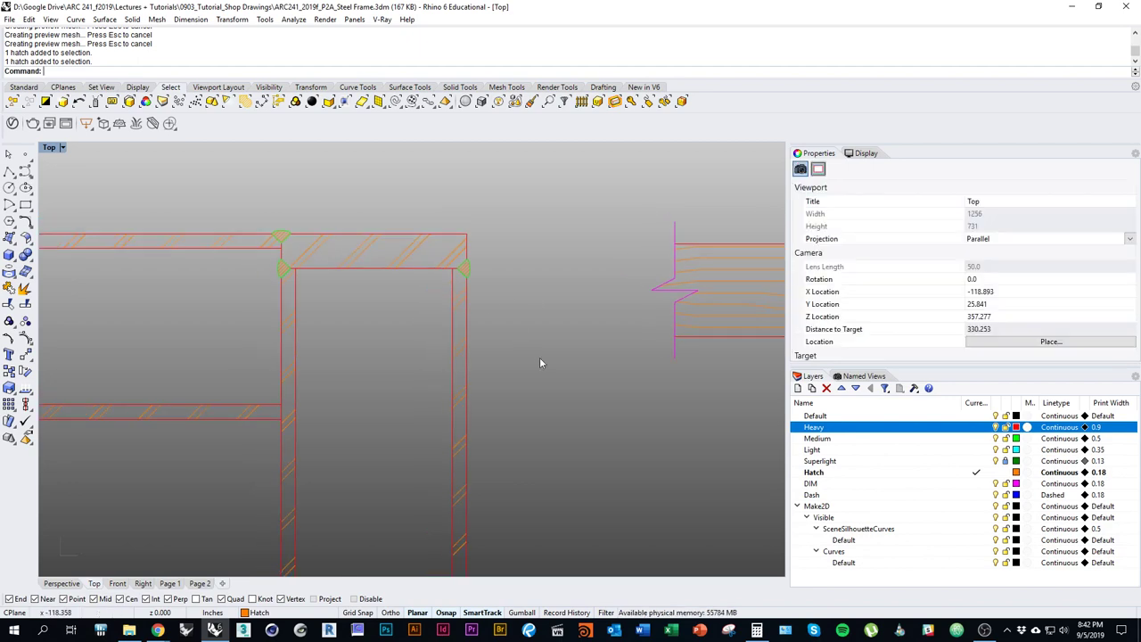
Check how the connection details' hatches and line weights read on the Page 2 layout.
click(198, 583)
scroll(369, 497, down, 5)
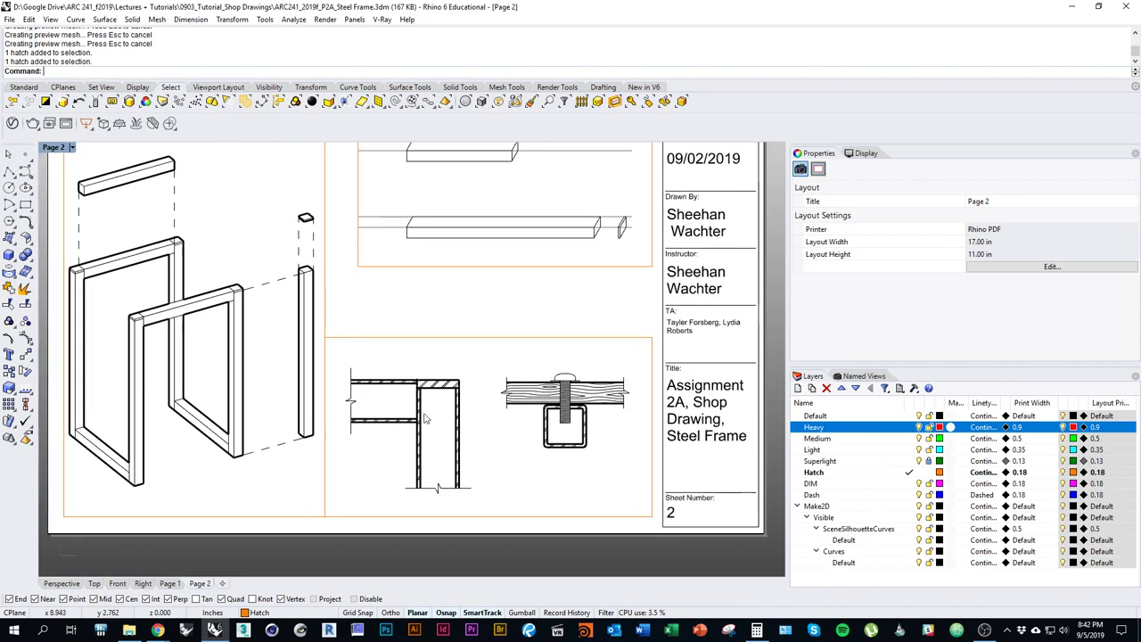
scroll(396, 343, up, 4)
scroll(490, 377, down, 4)
scroll(500, 435, up, 3)
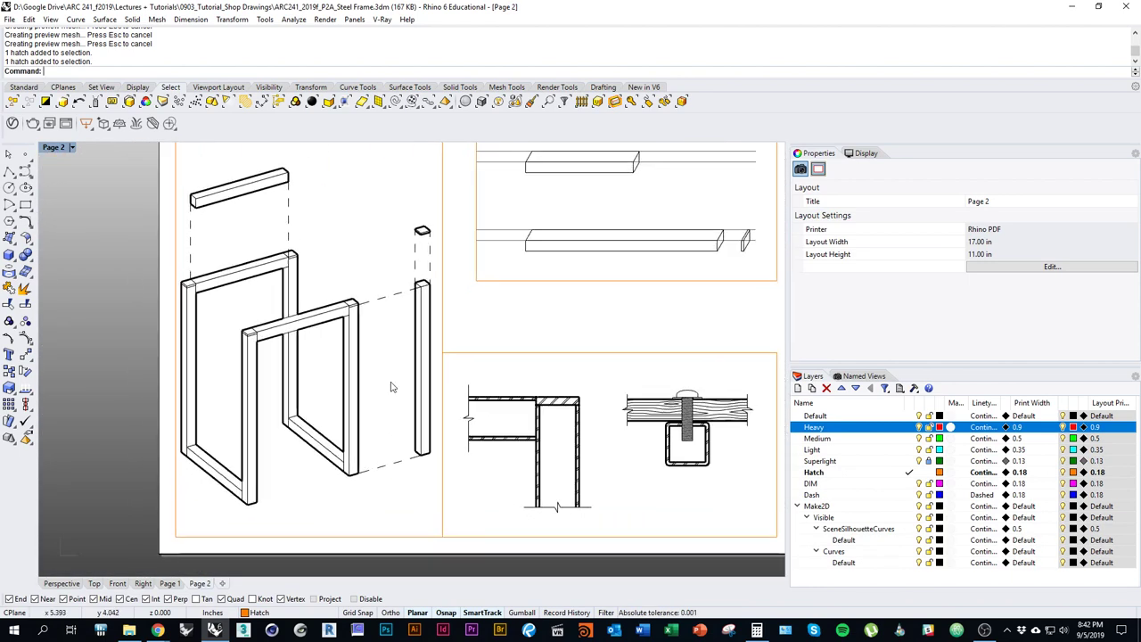
right_drag(484, 453, 377, 440)
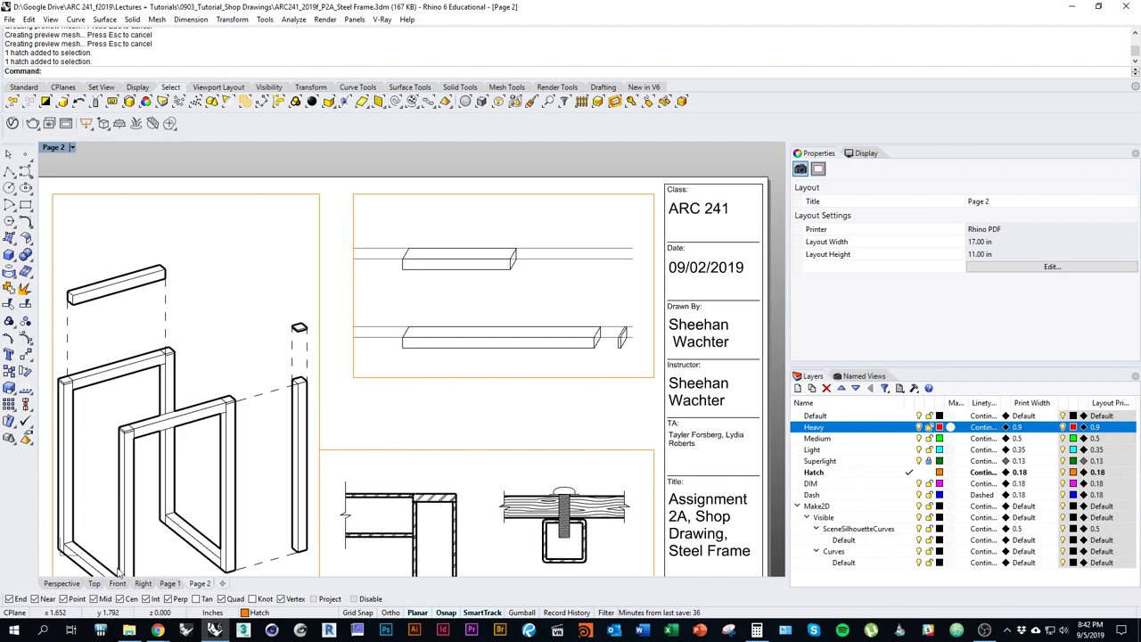
right_drag(250, 447, 316, 389)
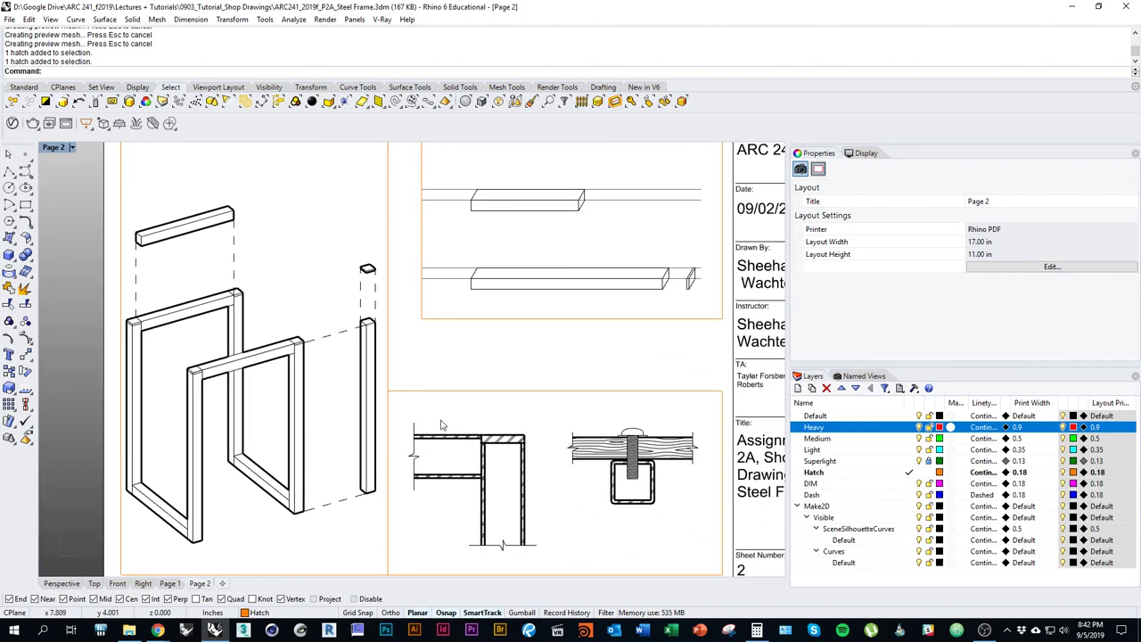
Turn off the Superlight layer to hide the construction lines around the views on Page 1.
click(171, 583)
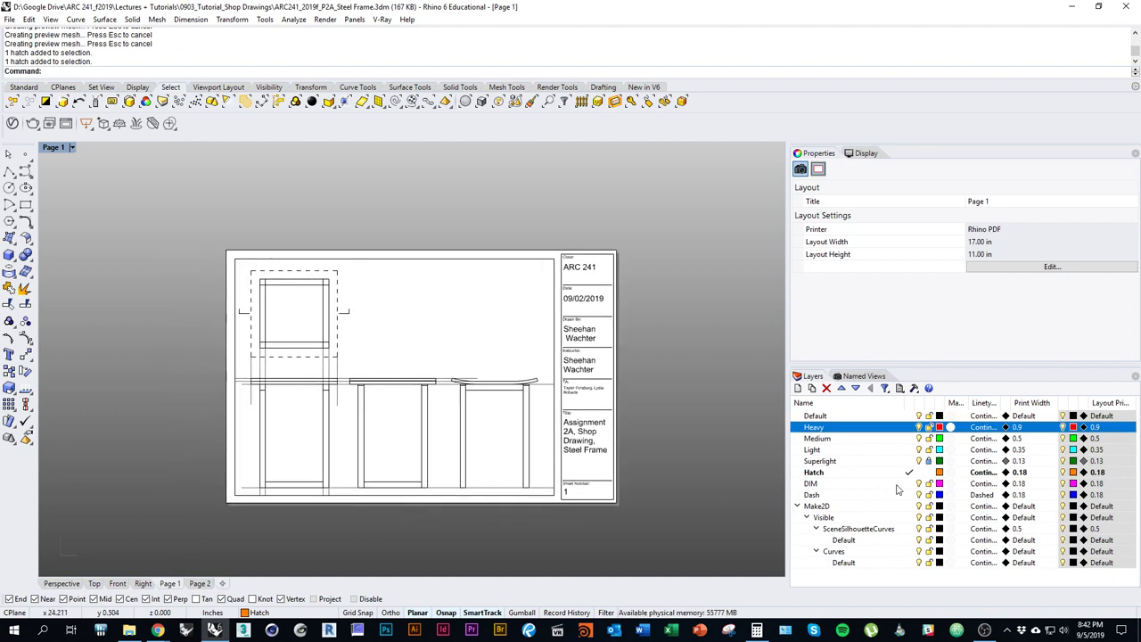
click(923, 463)
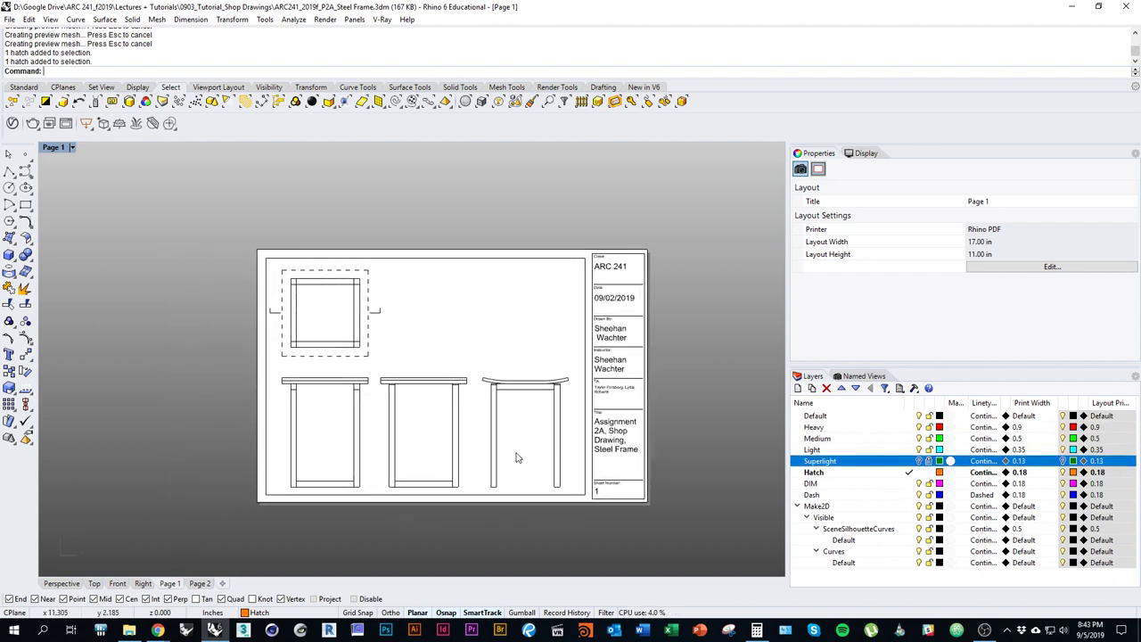
right_drag(446, 363, 409, 330)
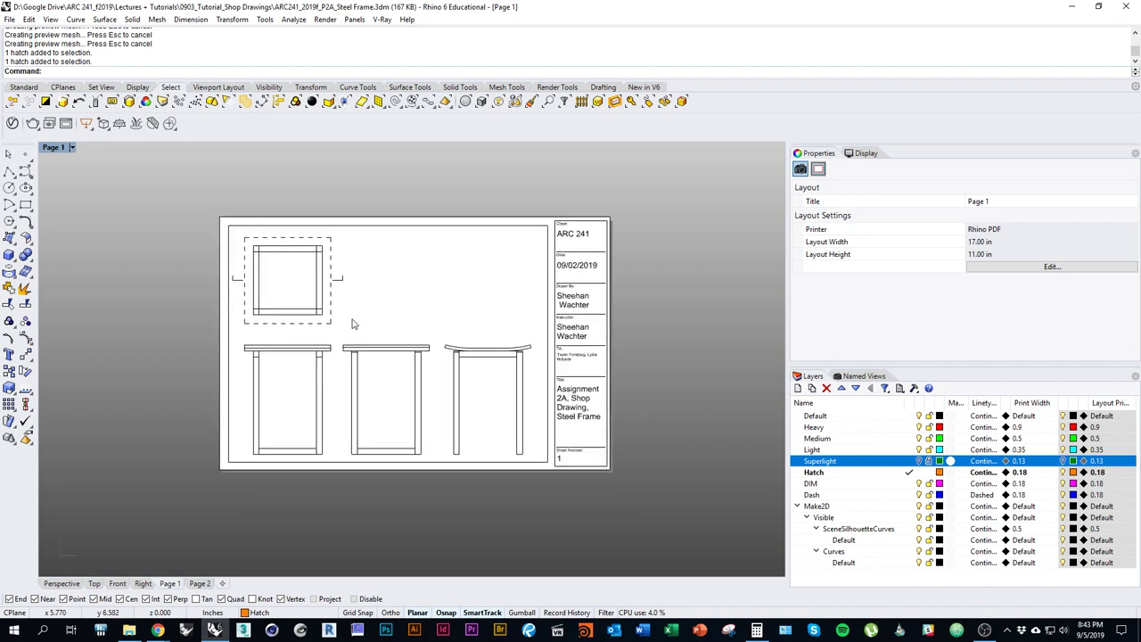
Return to the Top model view and make DIM the current layer for the dimensions.
click(94, 584)
scroll(446, 419, down, 5)
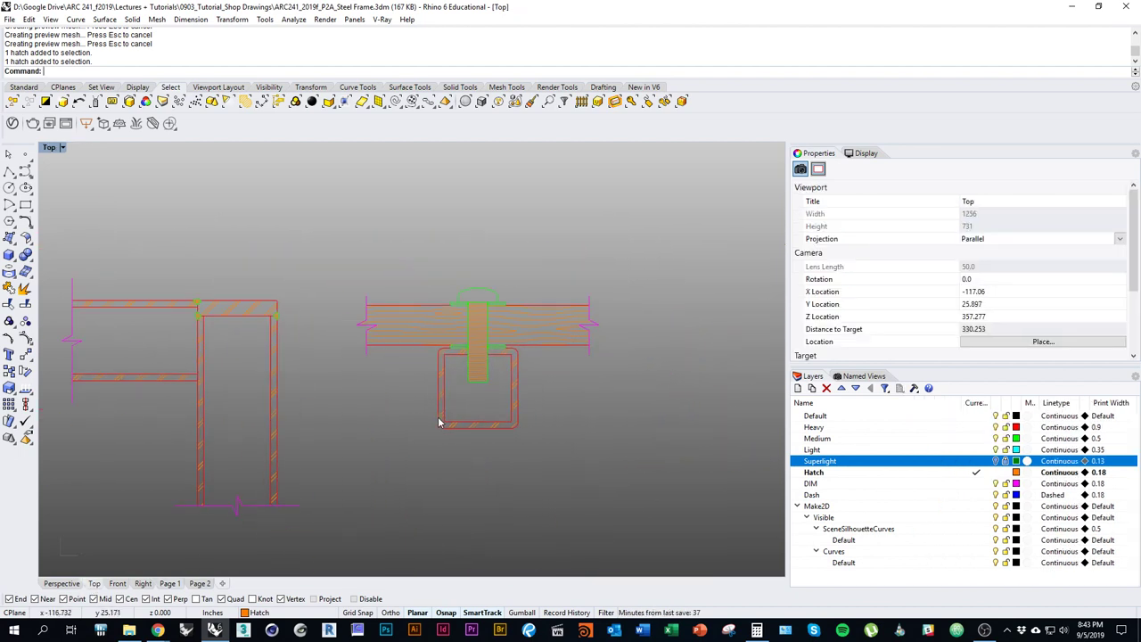
scroll(437, 422, down, 6)
right_drag(368, 412, 456, 423)
text(Dim)
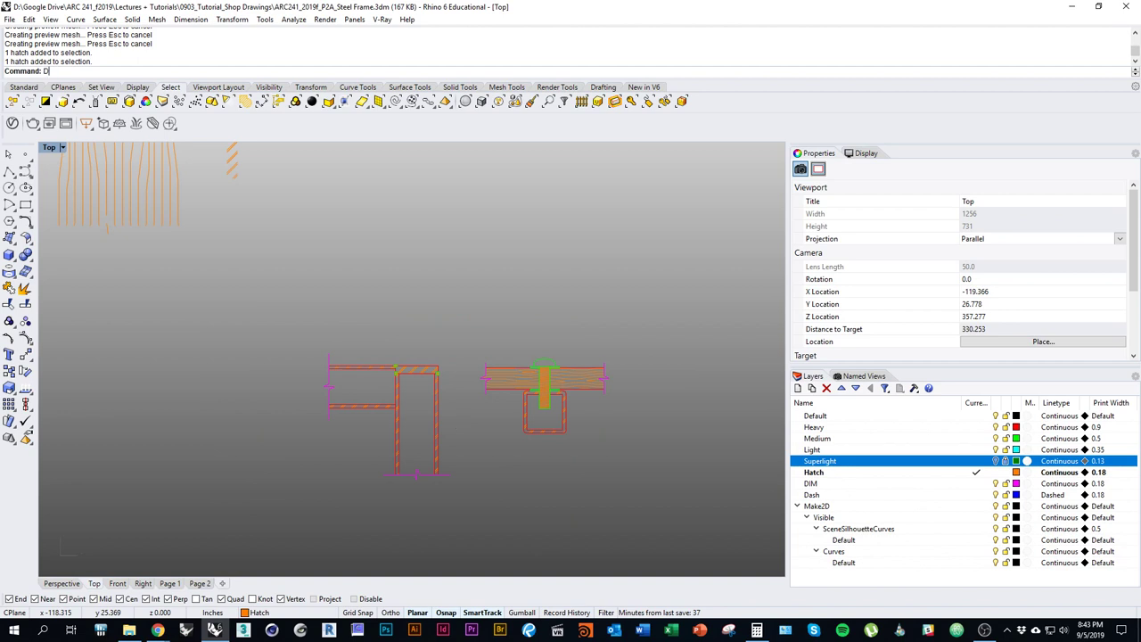
key(Return)
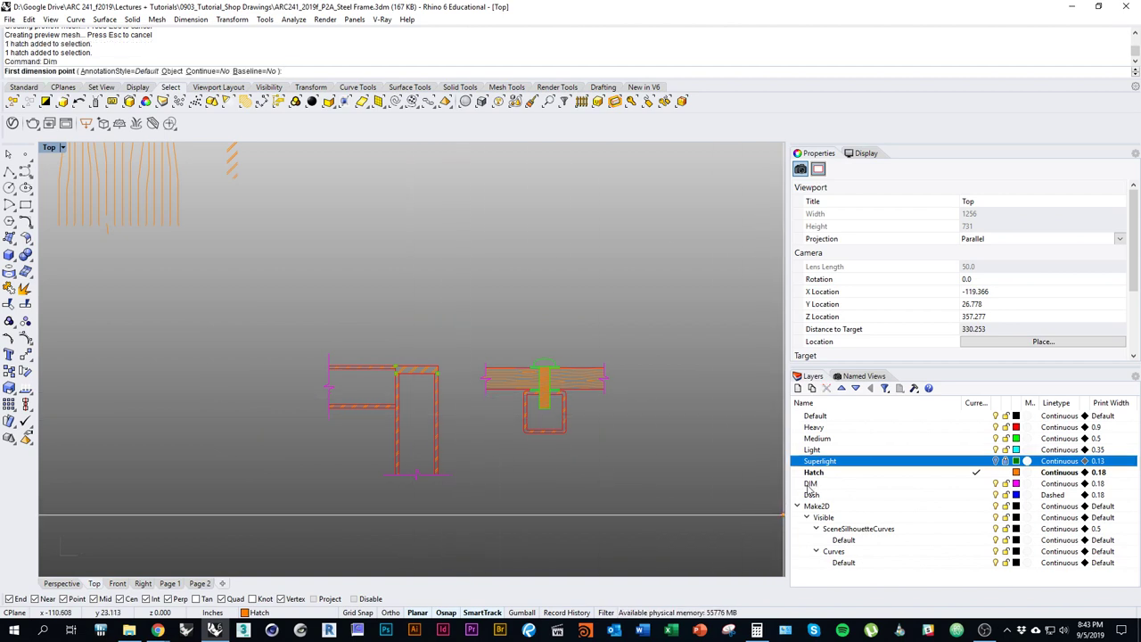
click(978, 484)
right_drag(517, 463, 473, 491)
scroll(507, 489, down, 4)
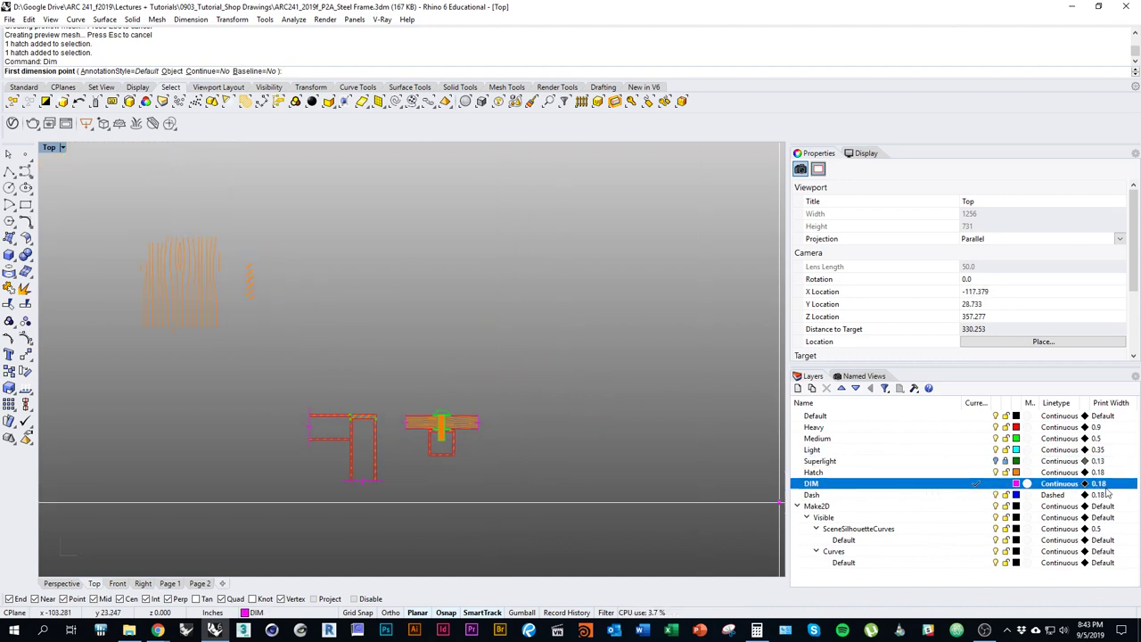
right_drag(627, 506, 690, 491)
scroll(560, 451, down, 1)
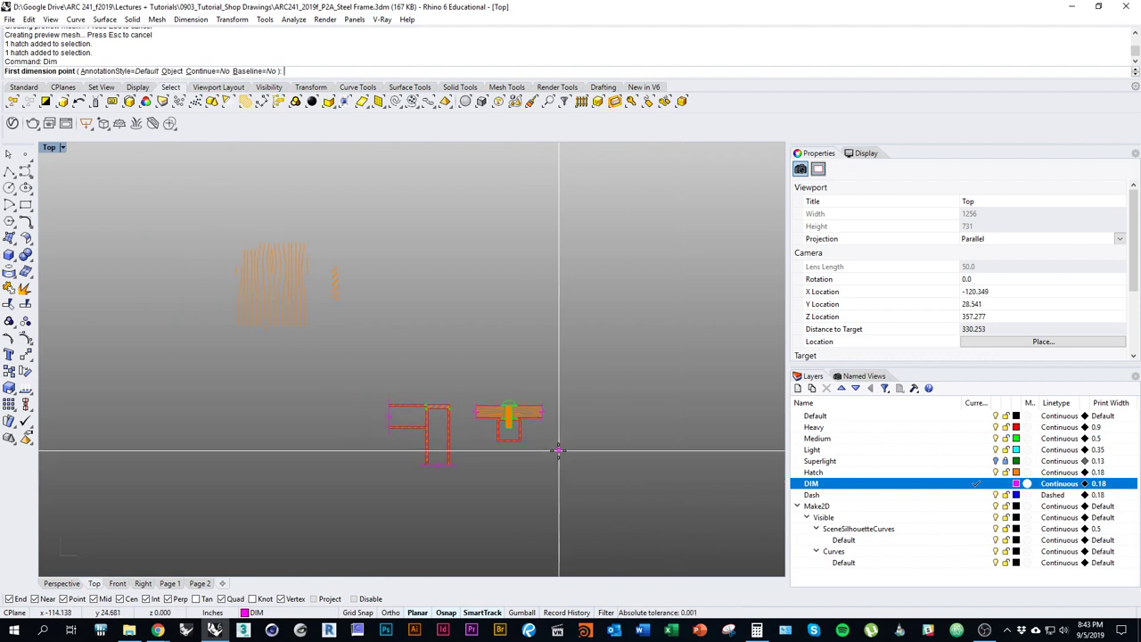
right_drag(558, 451, 511, 455)
scroll(480, 457, up, 2)
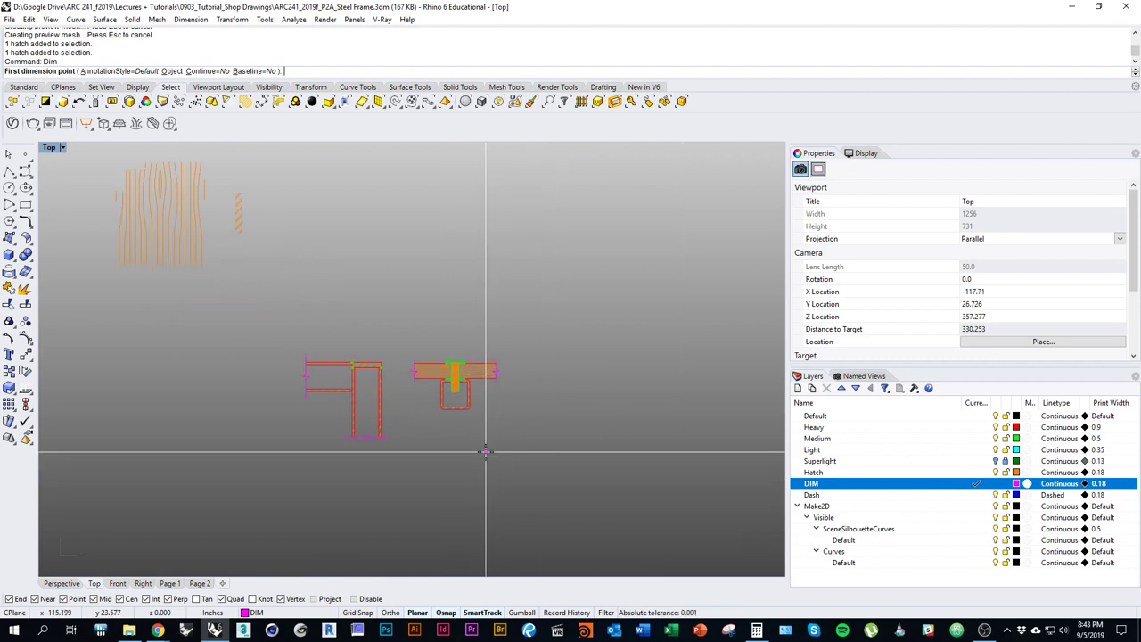
key(Escape)
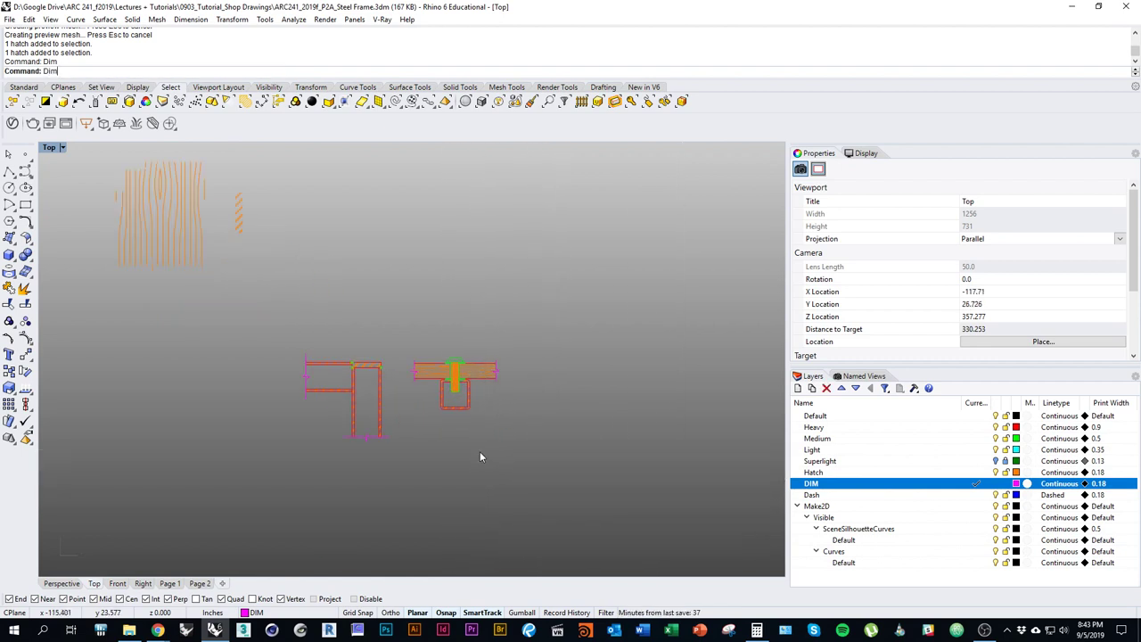
Dimension the width of the dashed outline in the plan, placing the dimension line about 2.4 inches below its lower edge.
text(Dim)
key(Return)
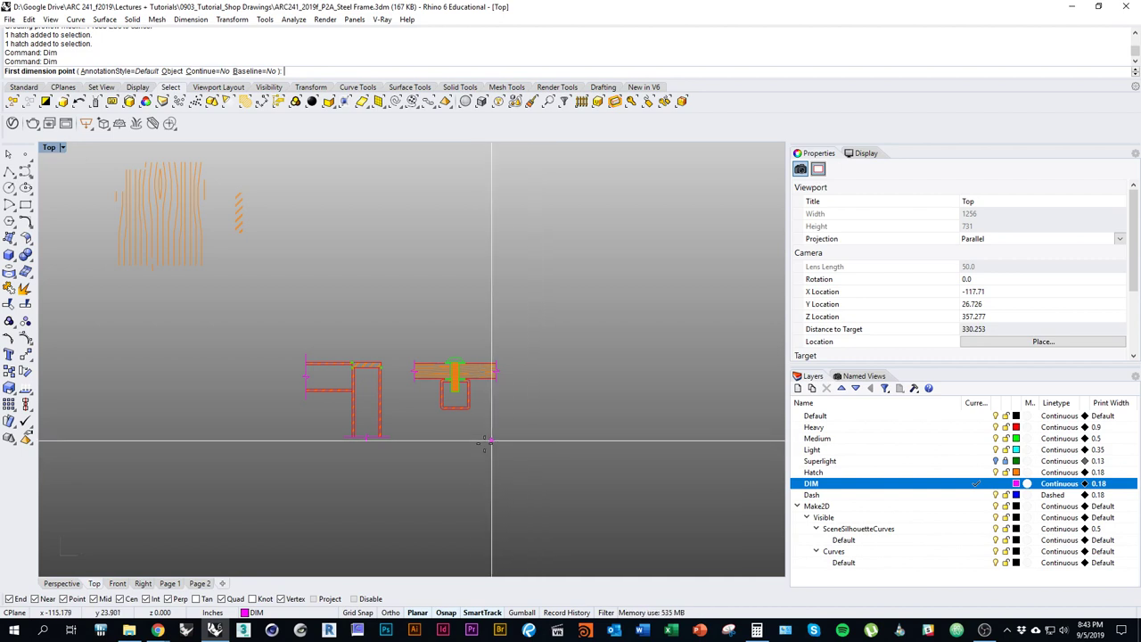
scroll(485, 443, up, 3)
scroll(434, 357, down, 1)
scroll(376, 452, up, 10)
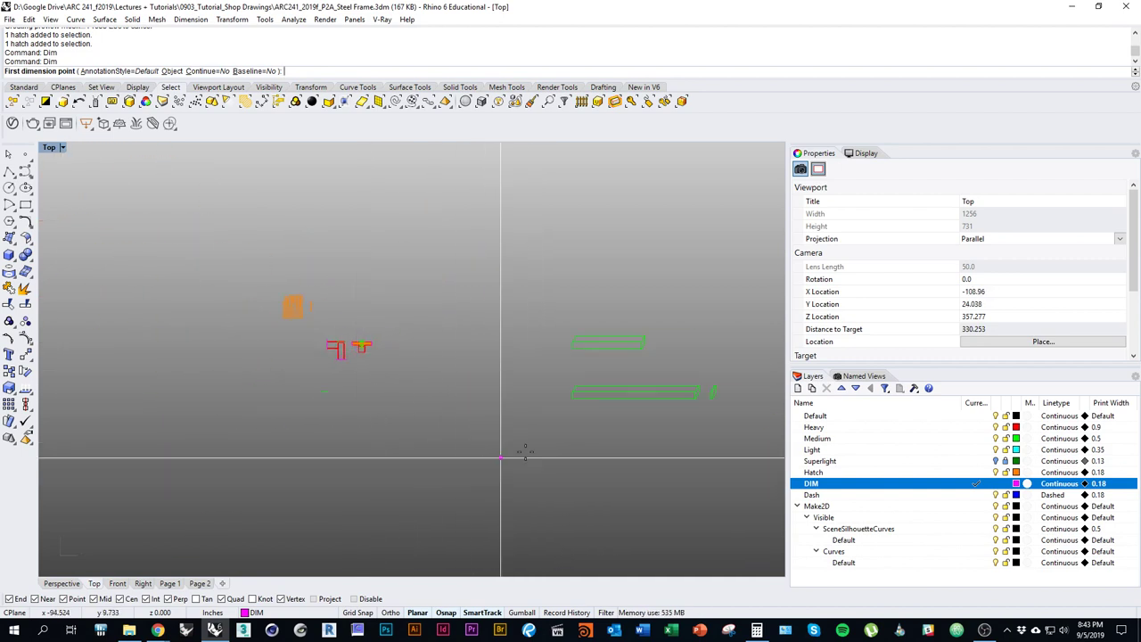
scroll(390, 453, up, 6)
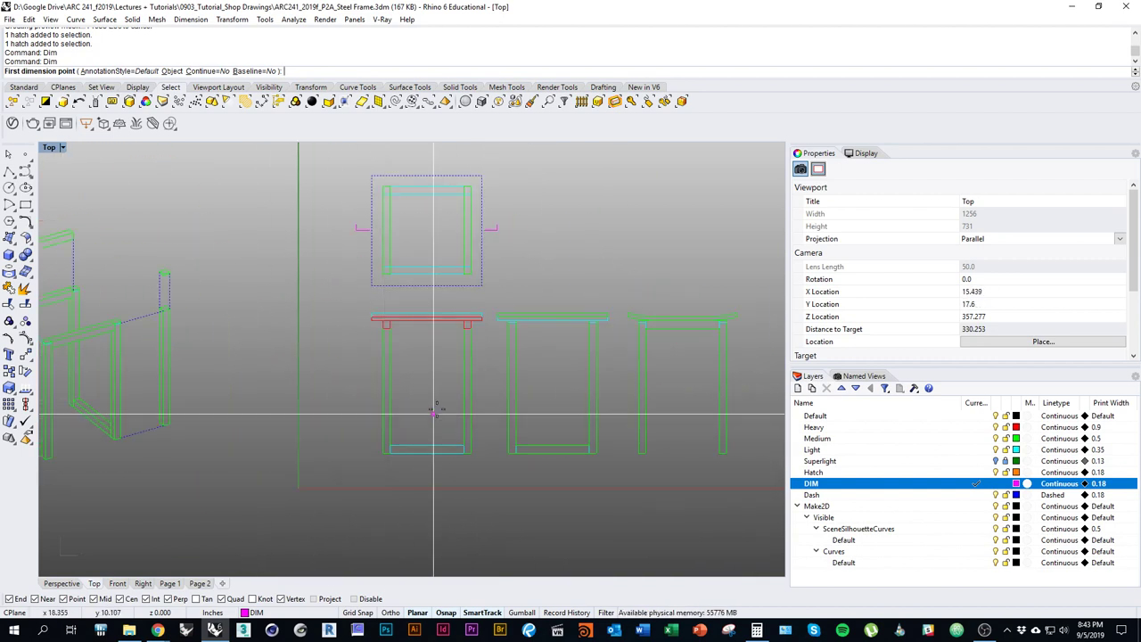
right_drag(435, 410, 451, 523)
scroll(435, 427, up, 5)
scroll(268, 419, up, 5)
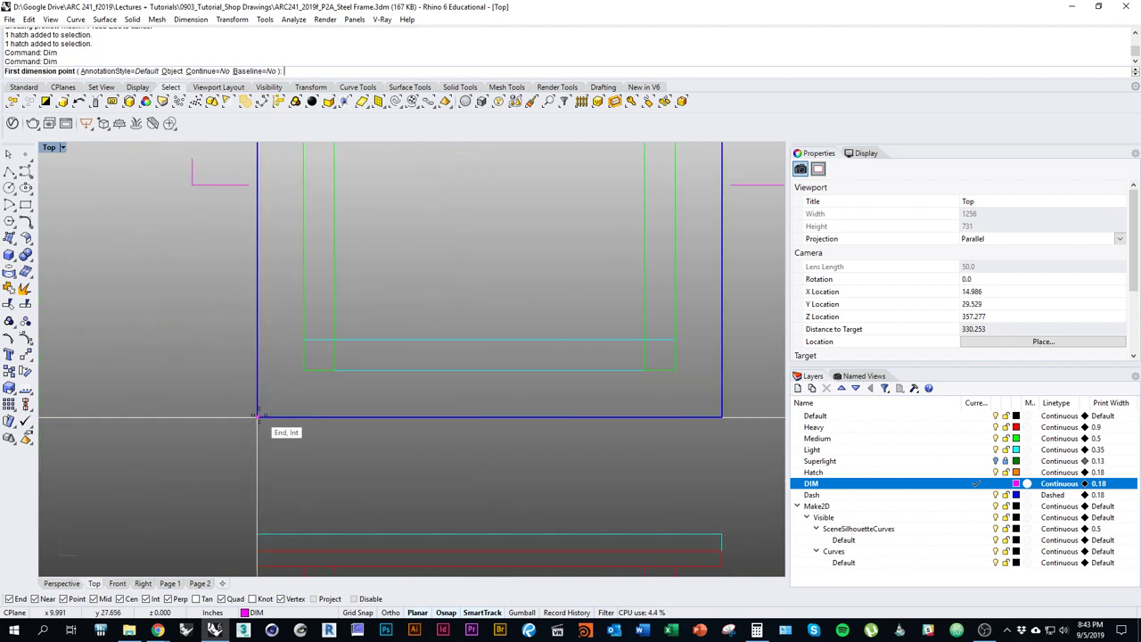
click(257, 416)
right_drag(722, 429, 542, 416)
click(542, 403)
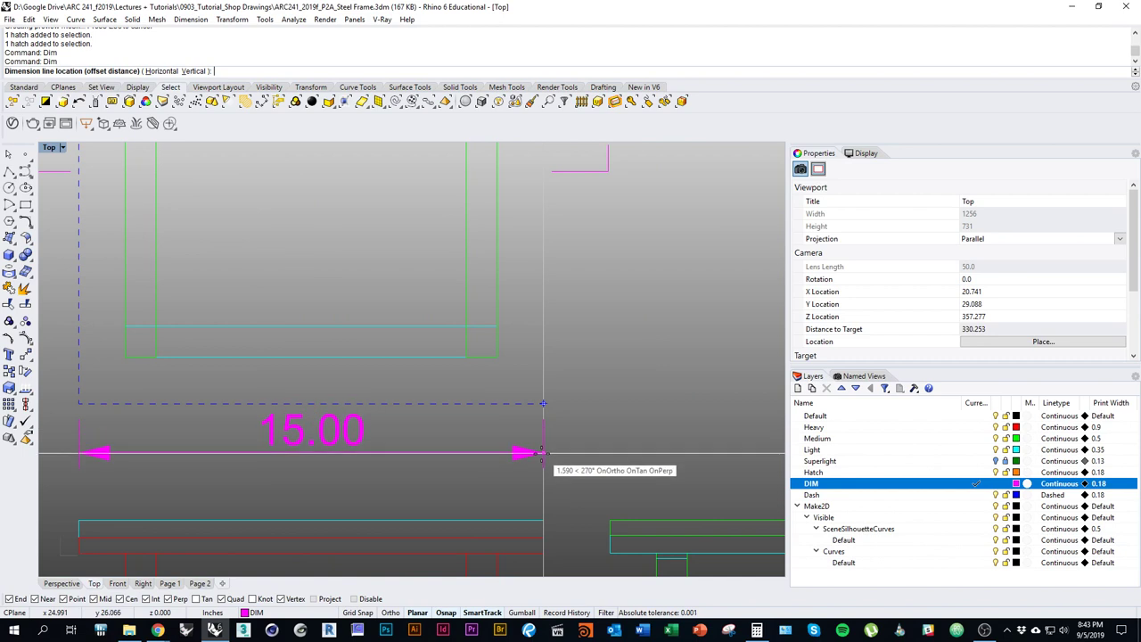
scroll(521, 438, down, 3)
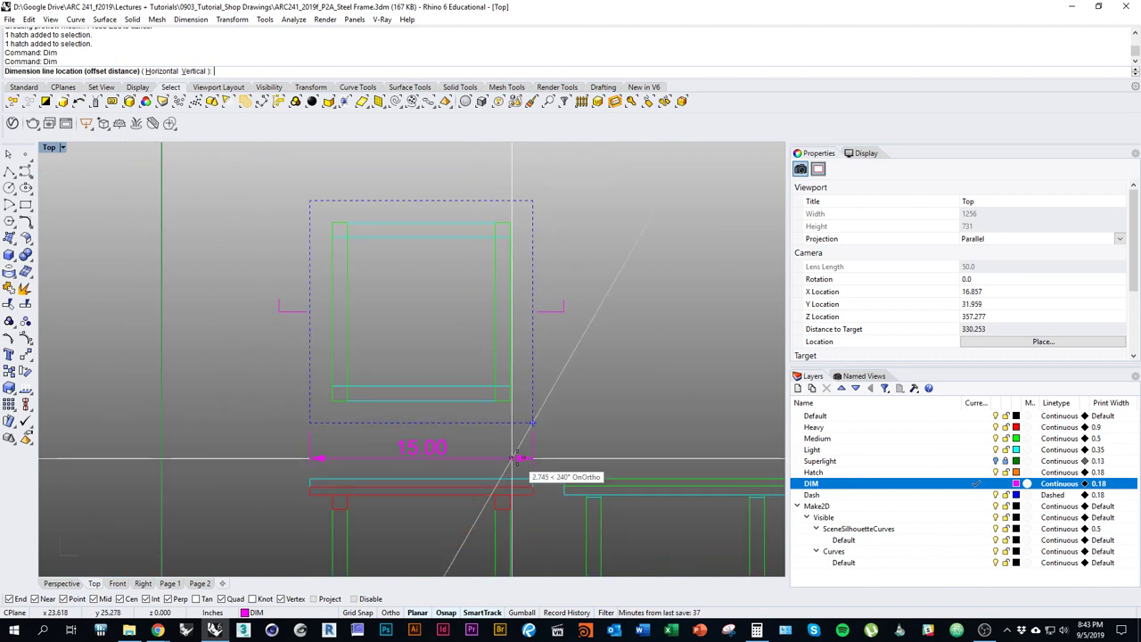
scroll(521, 437, up, 3)
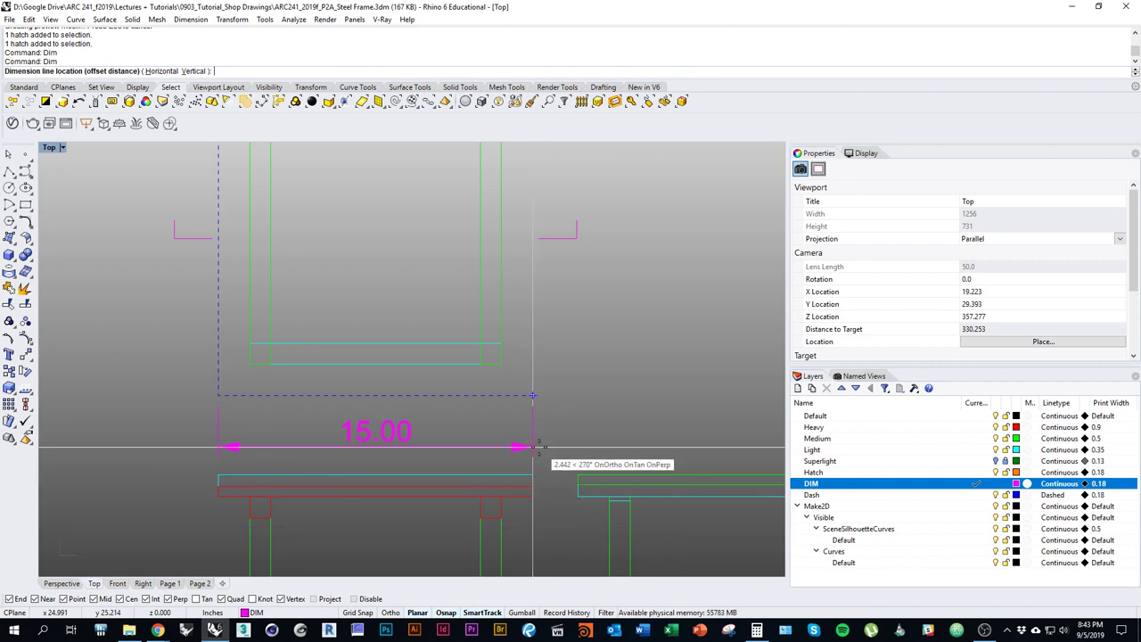
click(533, 449)
Delete the width dimension below the plan's dashed outline.
scroll(535, 419, down, 2)
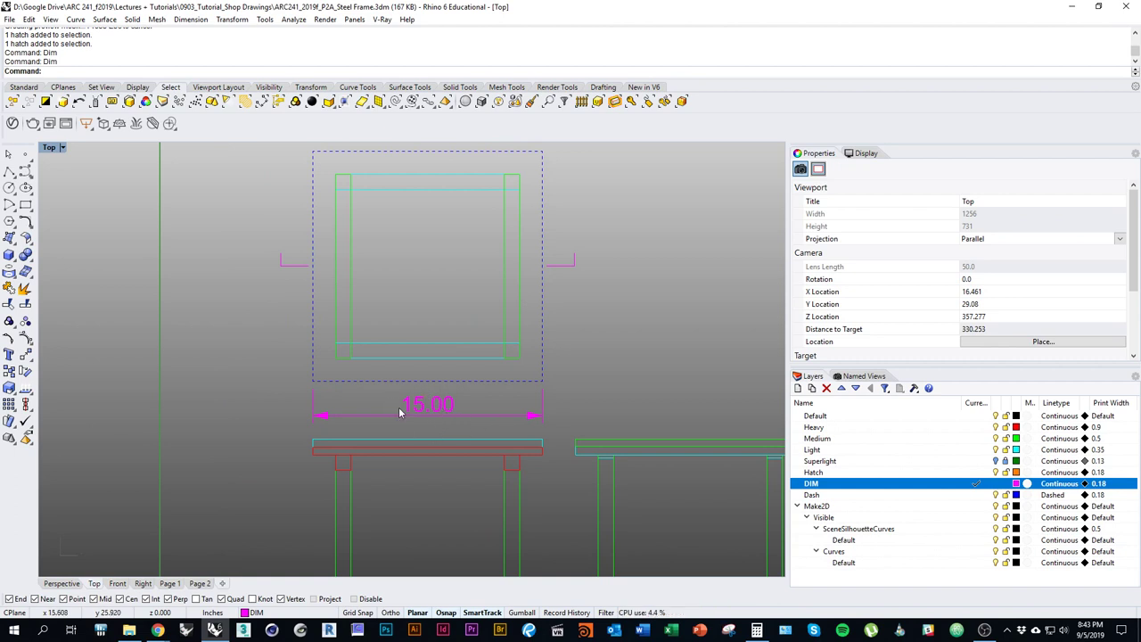
scroll(416, 415, up, 4)
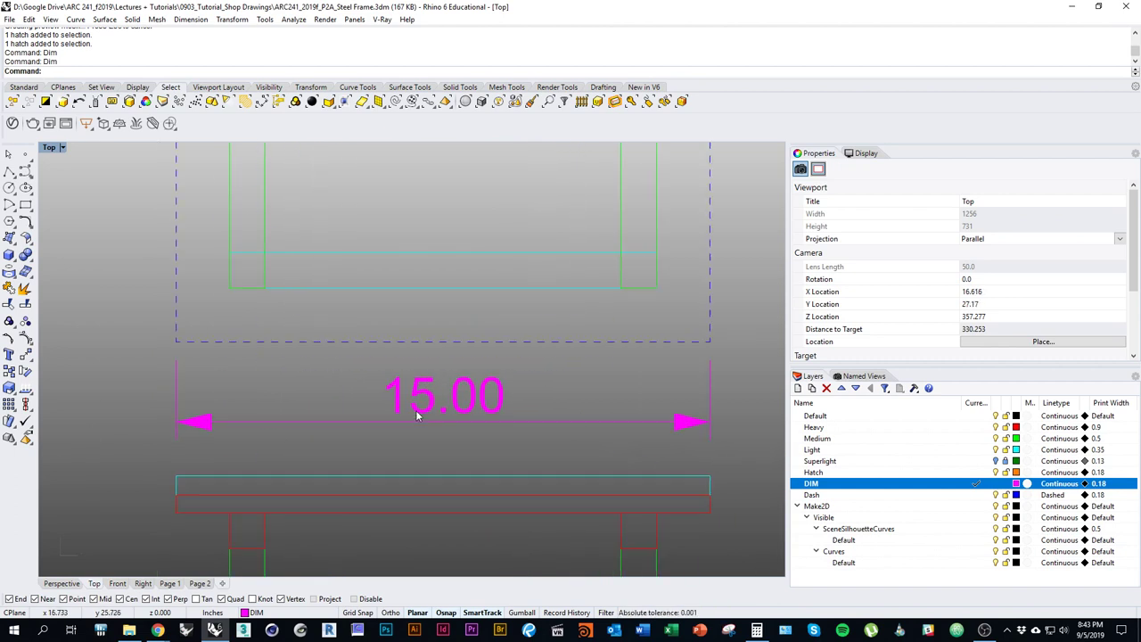
click(470, 415)
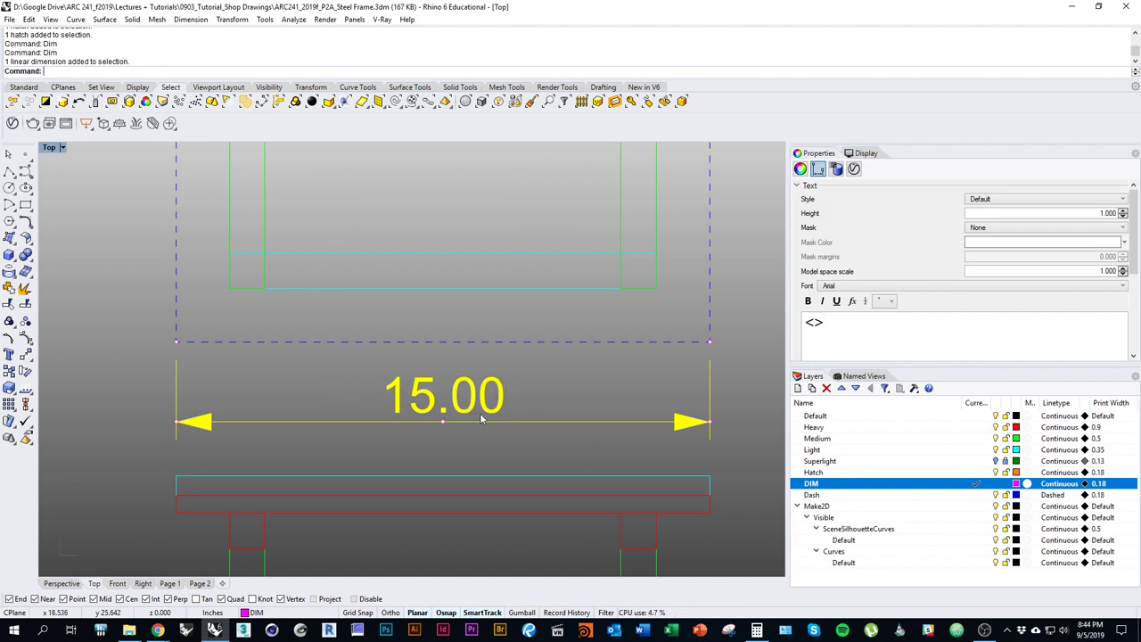
key(Delete)
scroll(356, 433, down, 1)
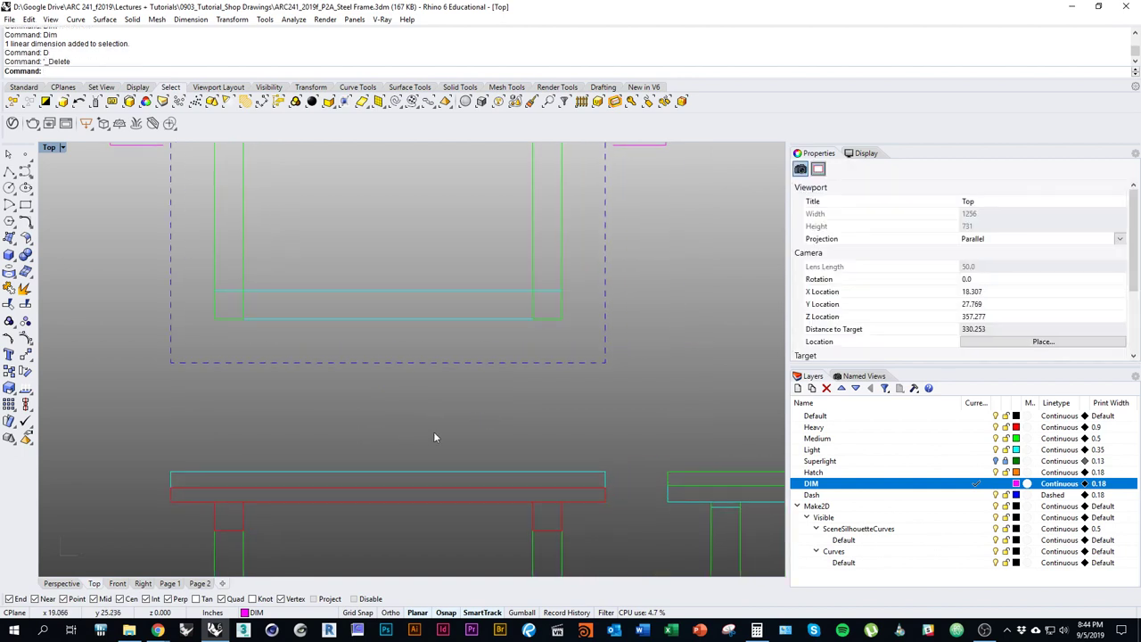
key(Return)
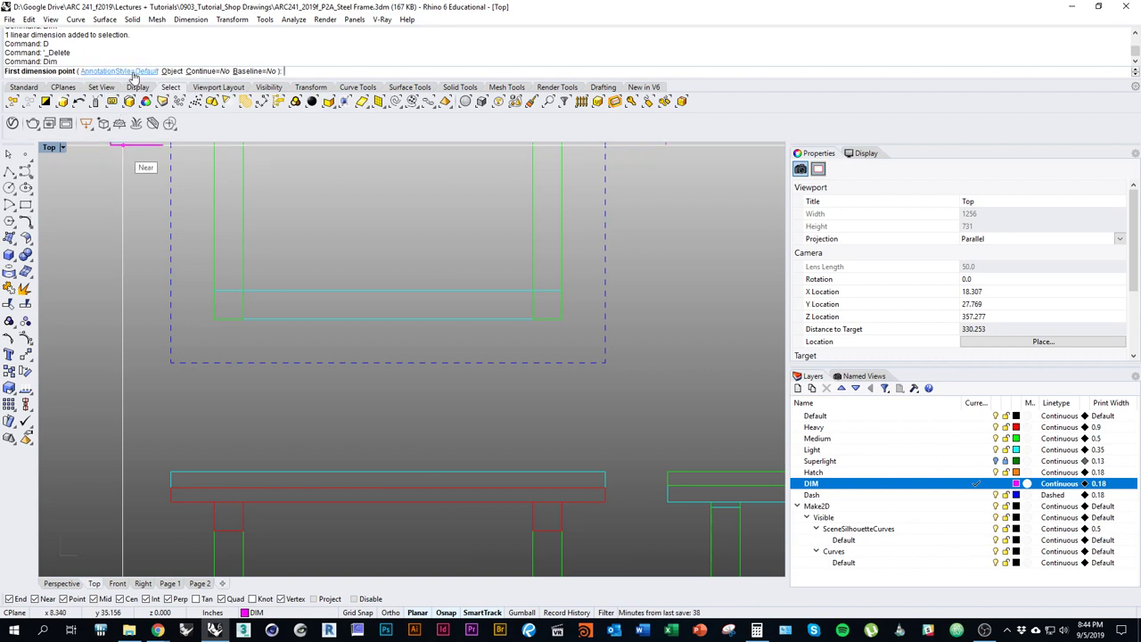
click(154, 73)
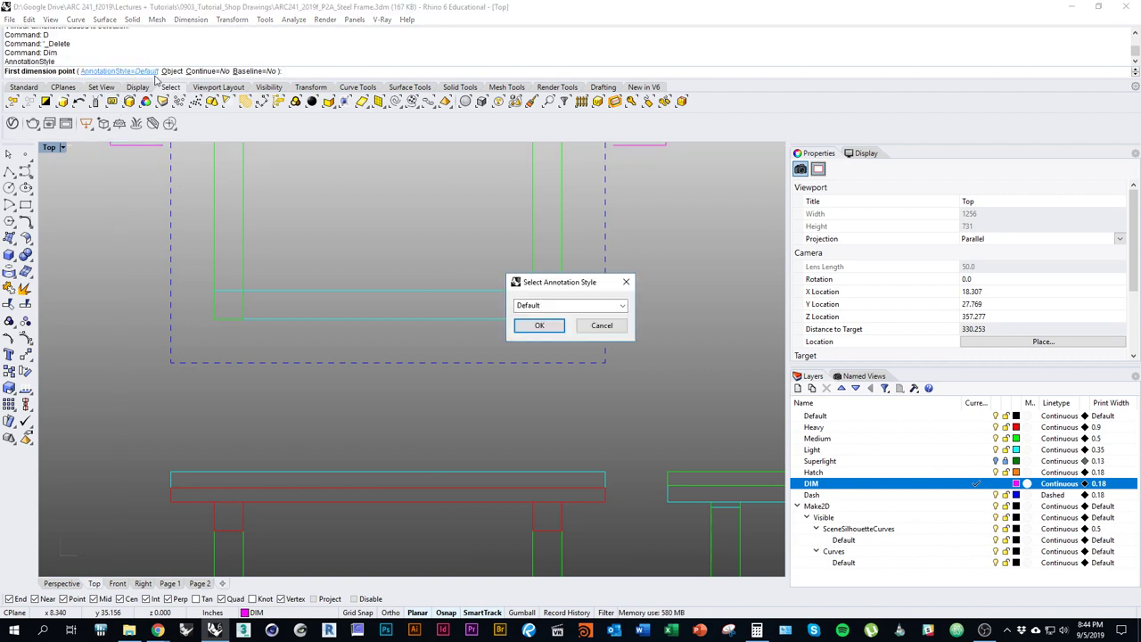
click(622, 307)
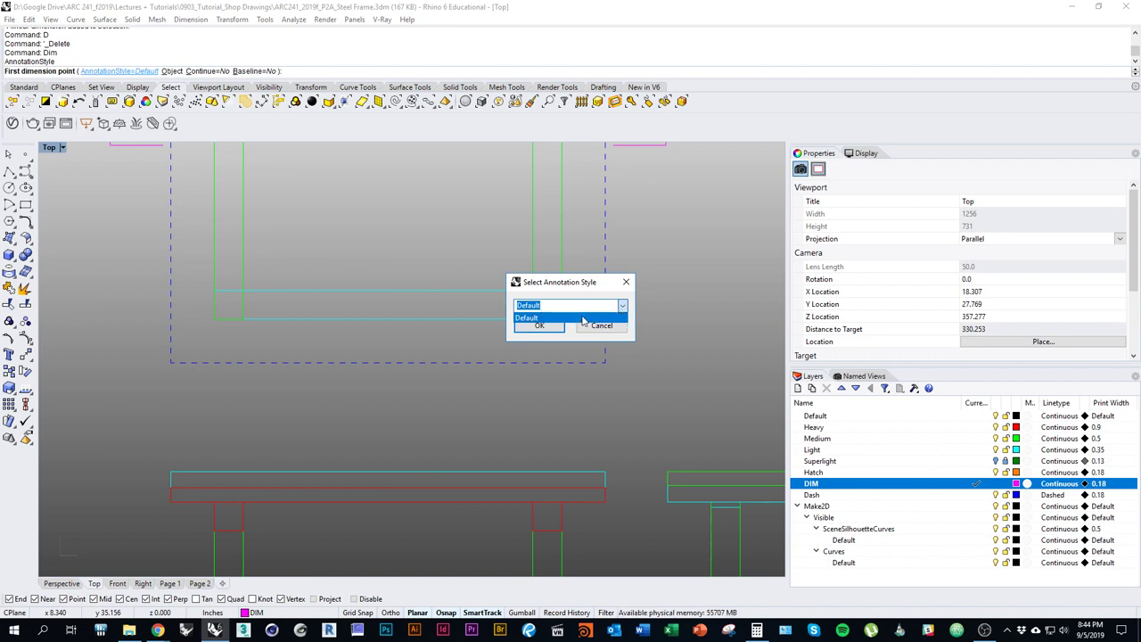
click(584, 318)
click(602, 326)
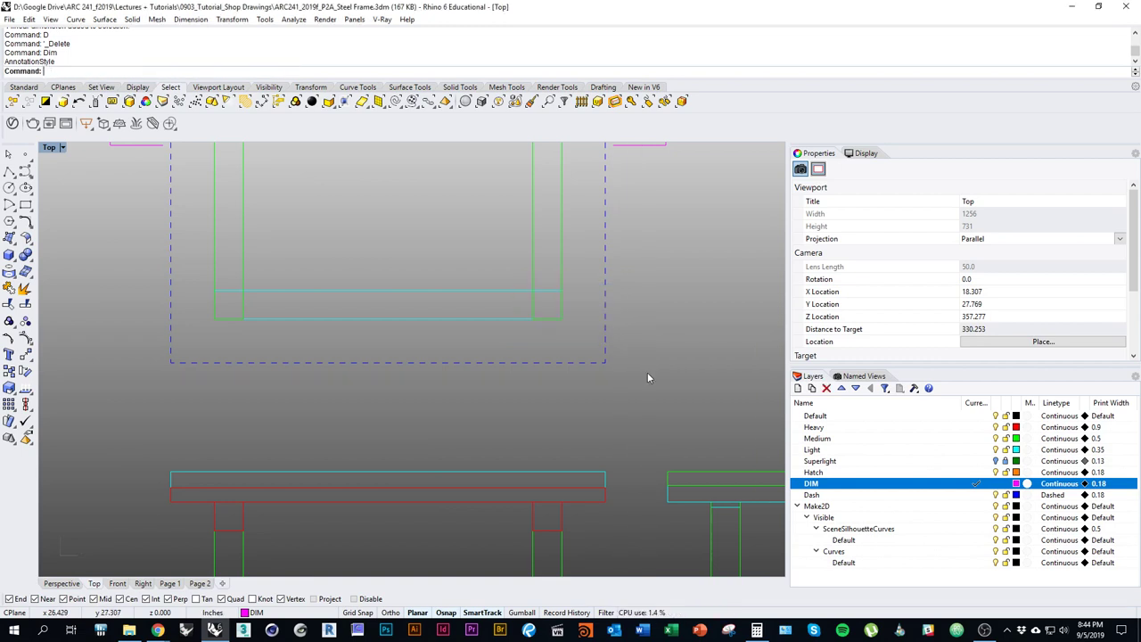
Create a new annotation style in the document properties from the built-in Template Foot-Inch Architectural.
text(Options)
key(Return)
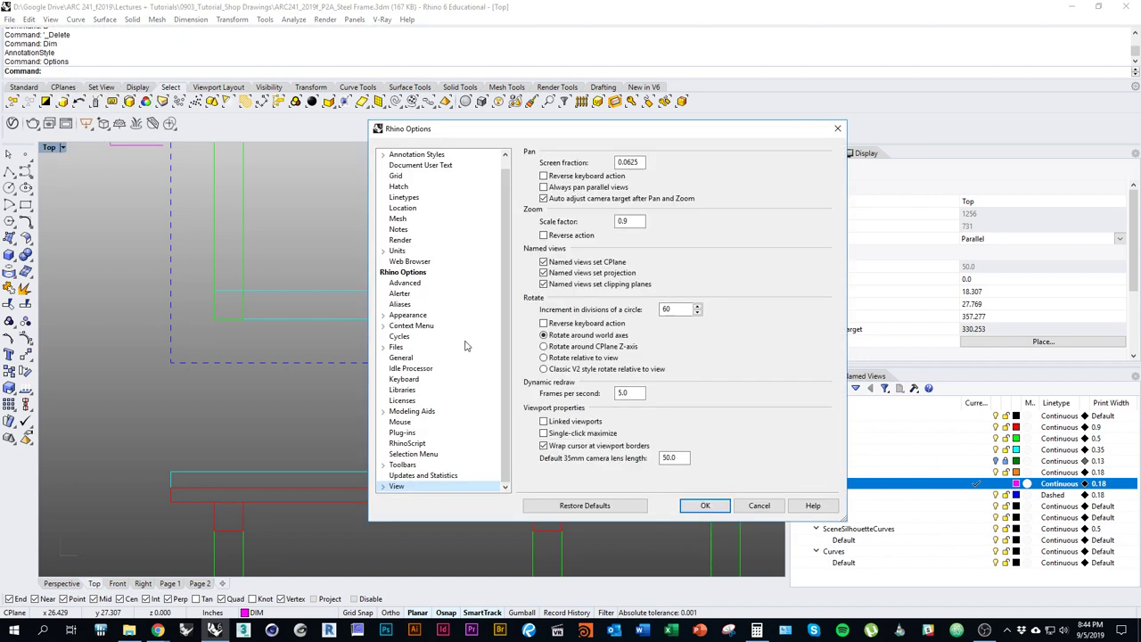
scroll(500, 247, up, 1)
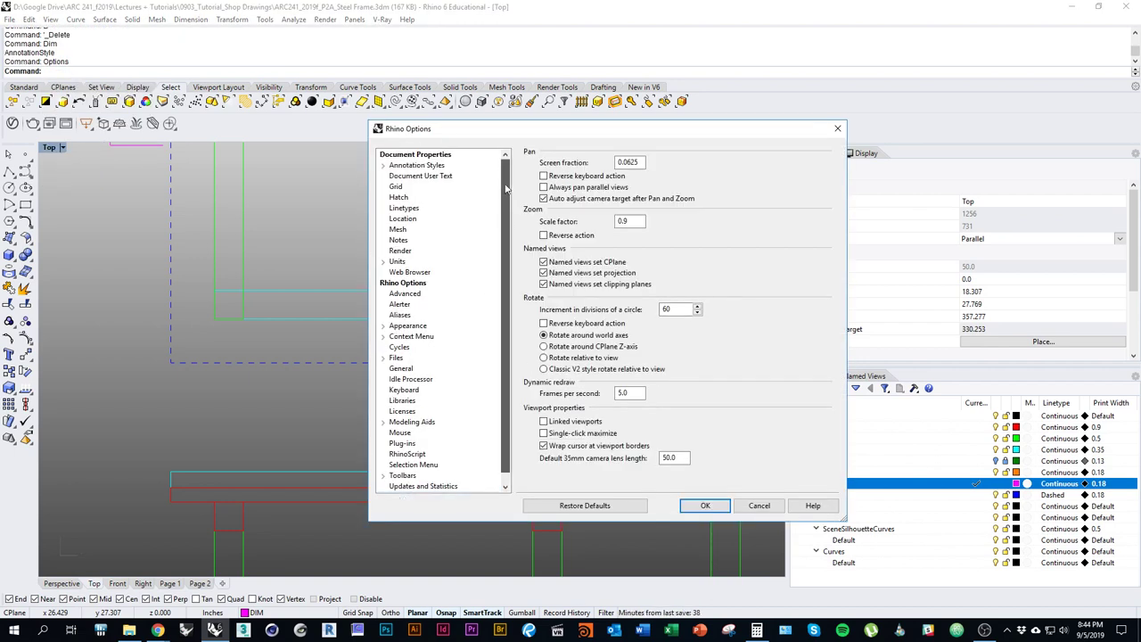
click(417, 165)
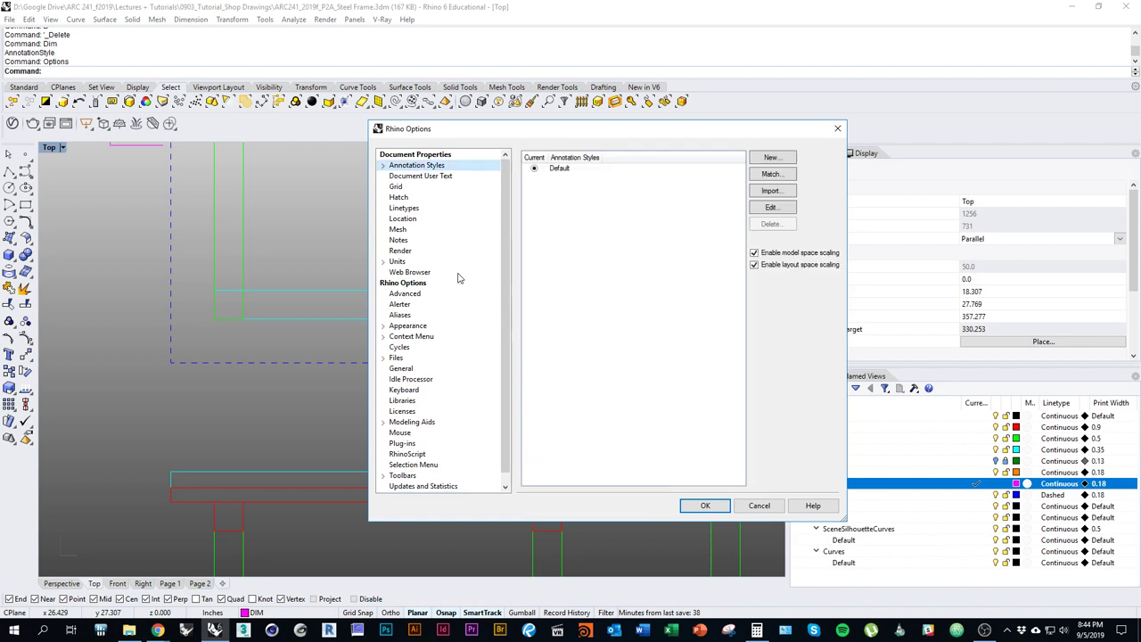
click(779, 159)
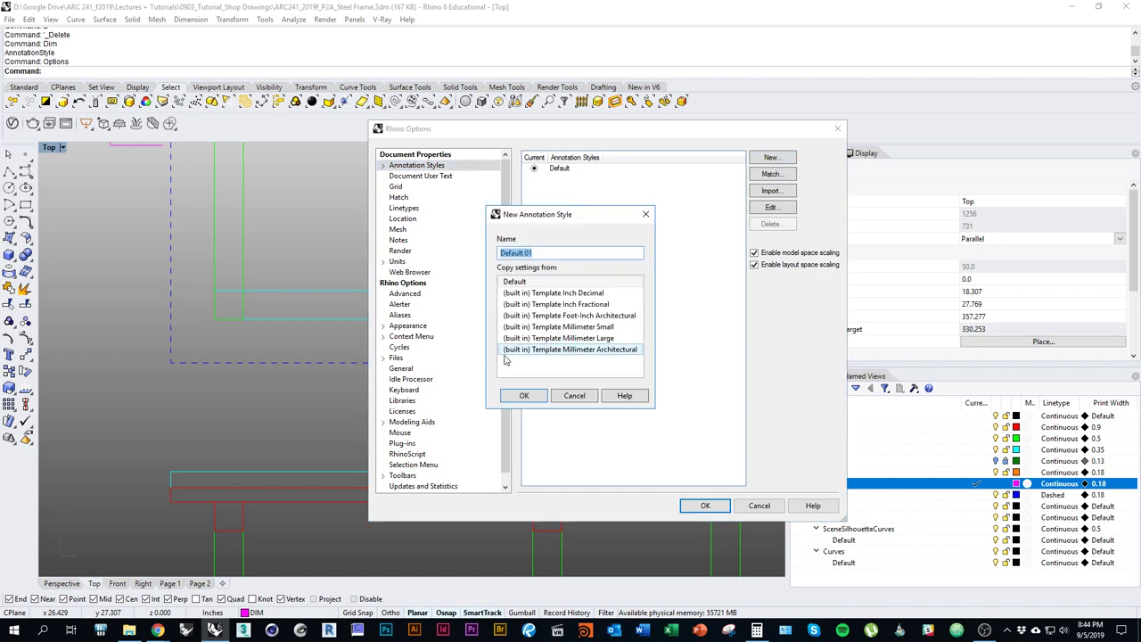
drag(562, 214, 481, 199)
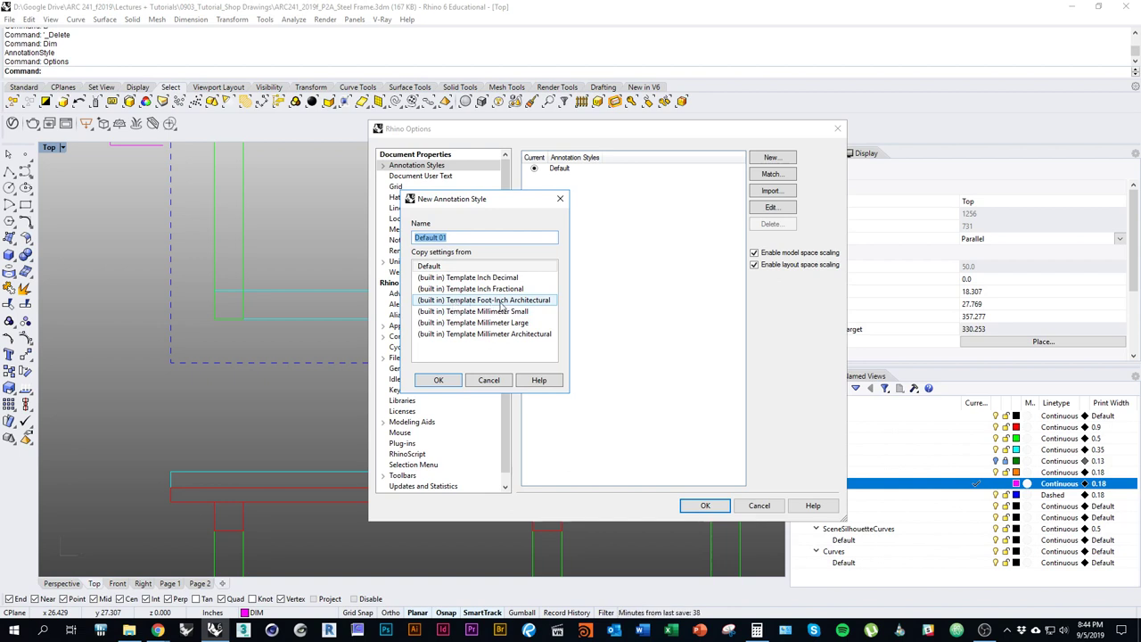
click(494, 301)
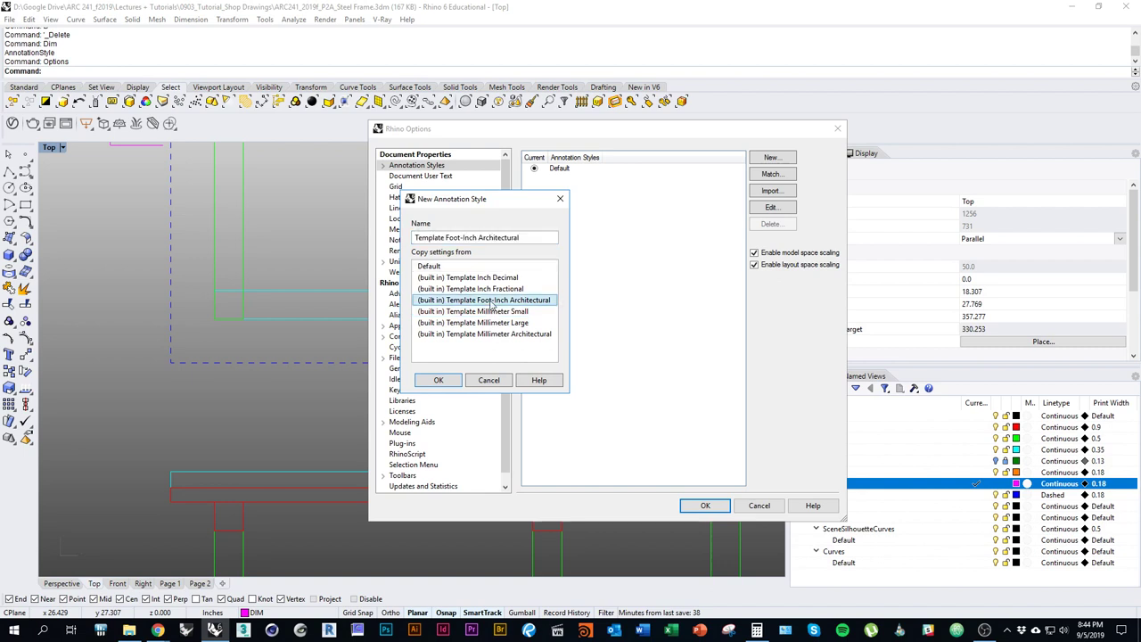
click(444, 383)
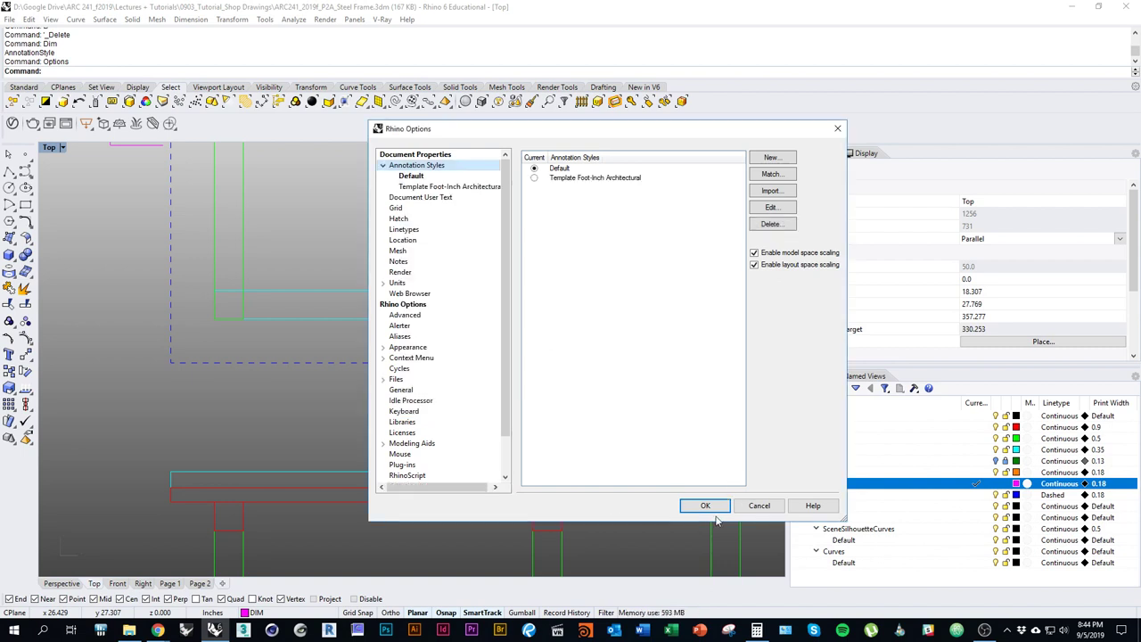
click(705, 507)
Start a linear dimension with its annotation style set to Template Foot-Inch Architectural.
scroll(427, 468, down, 3)
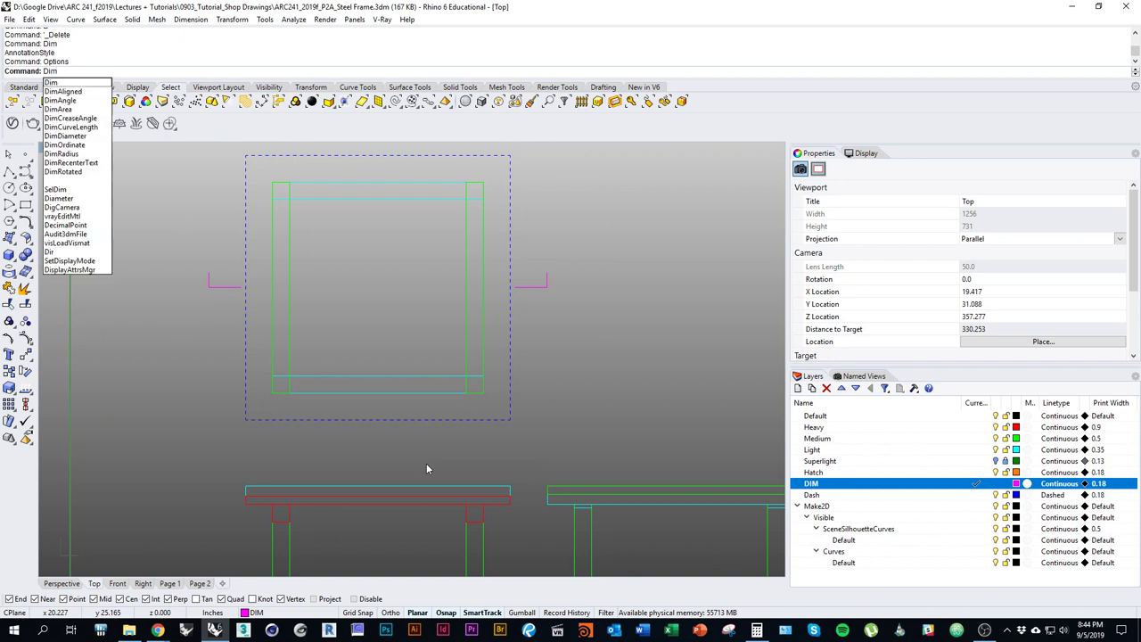
key(Return)
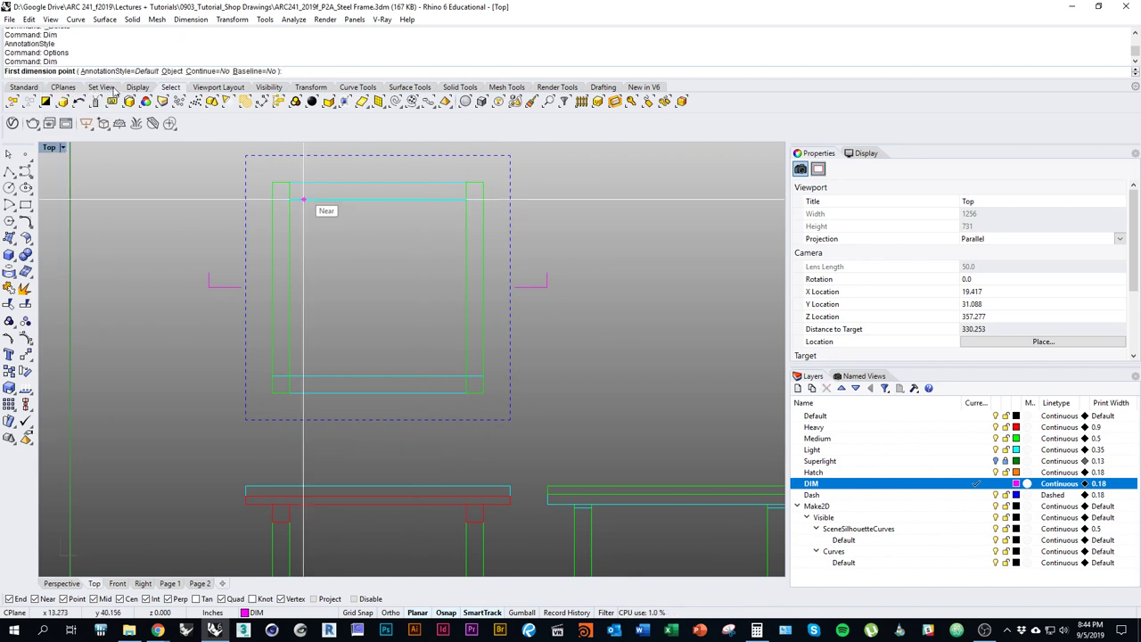
click(119, 71)
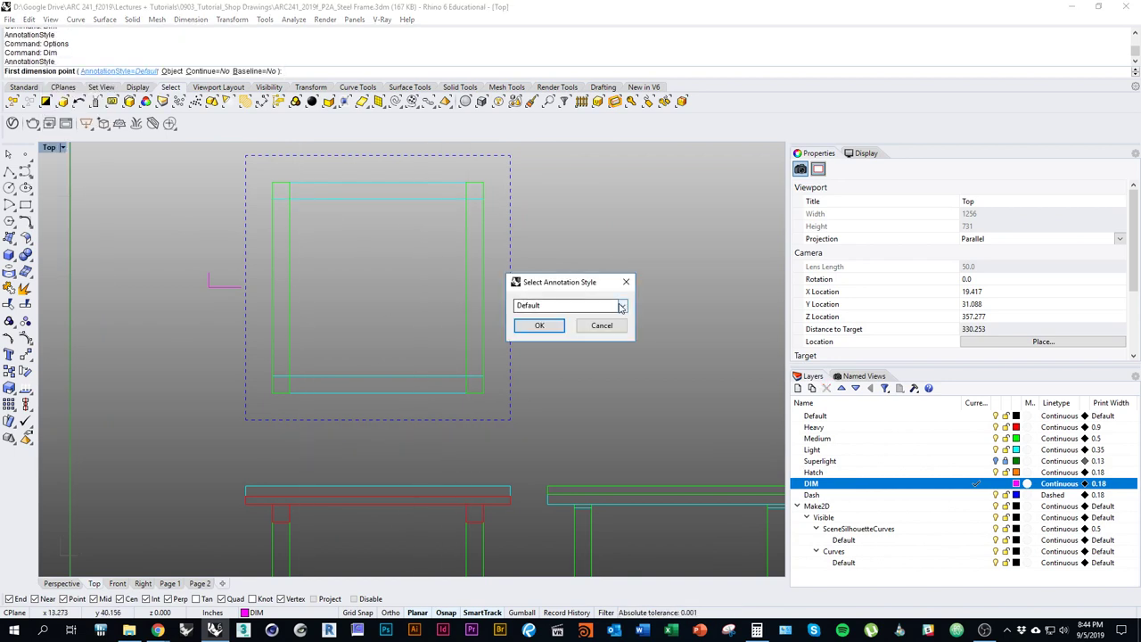
click(622, 306)
click(553, 328)
click(540, 326)
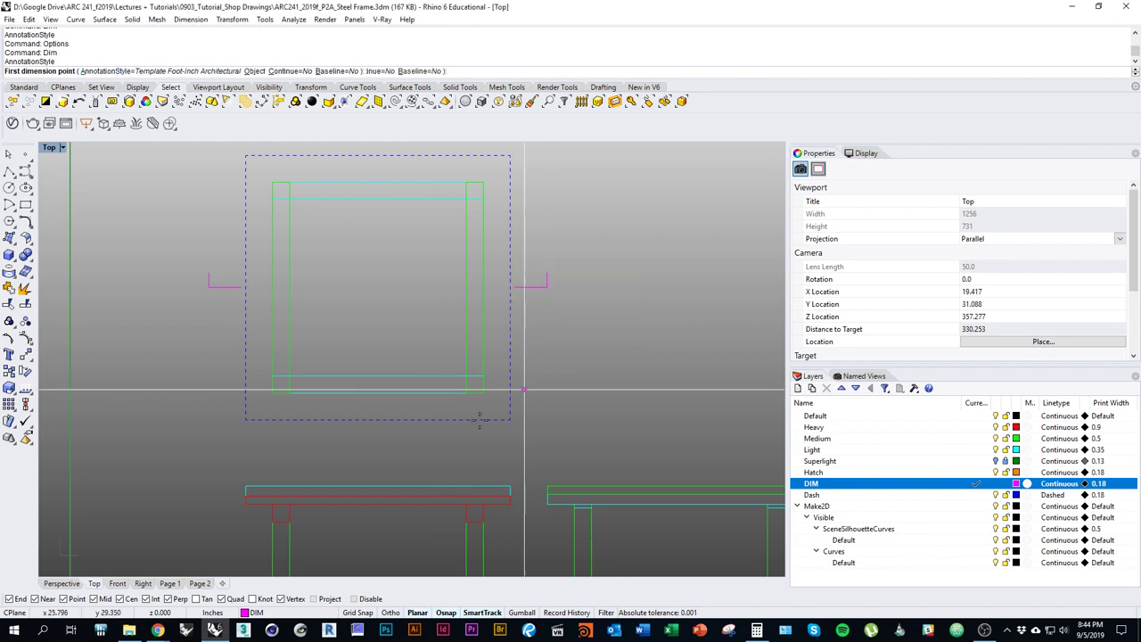
Dimension the steel frame's overall width in the plan, placing the dimension line above the dashed outline.
right_drag(347, 410, 395, 394)
scroll(366, 408, down, 3)
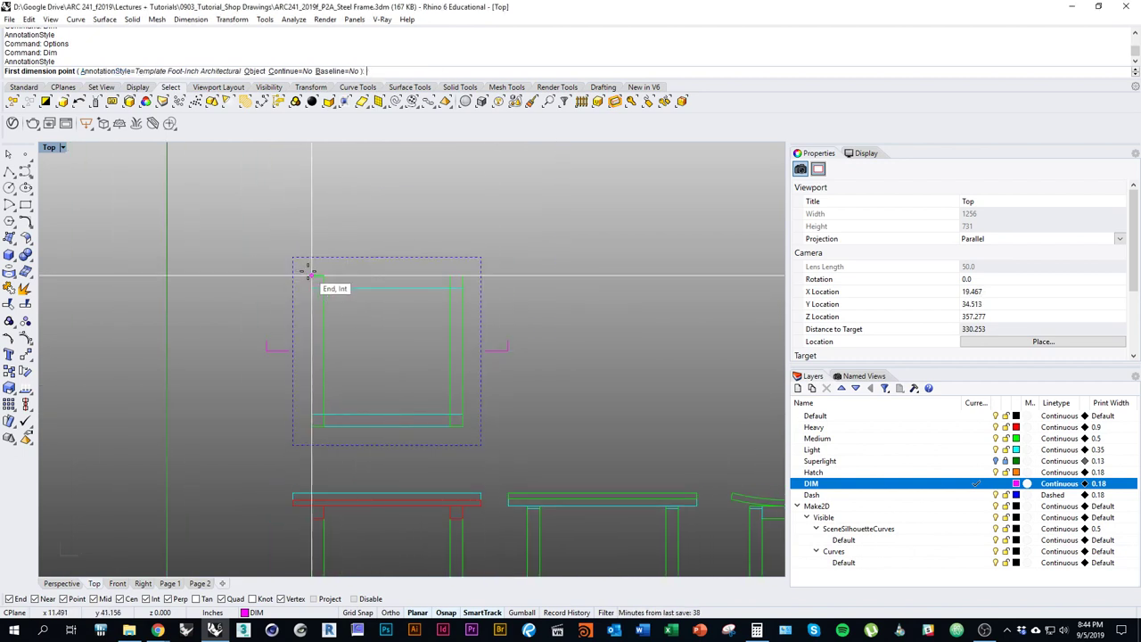
click(311, 277)
click(462, 276)
click(461, 234)
right_drag(455, 252, 462, 370)
click(468, 344)
right_drag(584, 400, 472, 390)
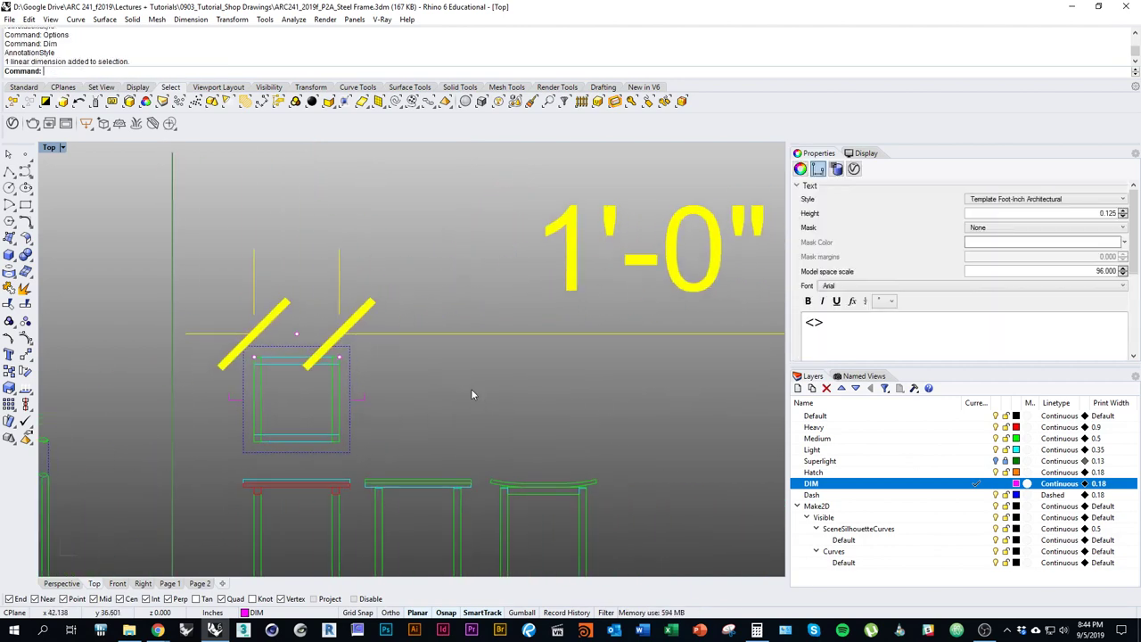
On Page 1, stretch the detail view's upper edge slightly upward to make room for the plan's width dimension text.
right_drag(228, 560, 272, 549)
click(169, 583)
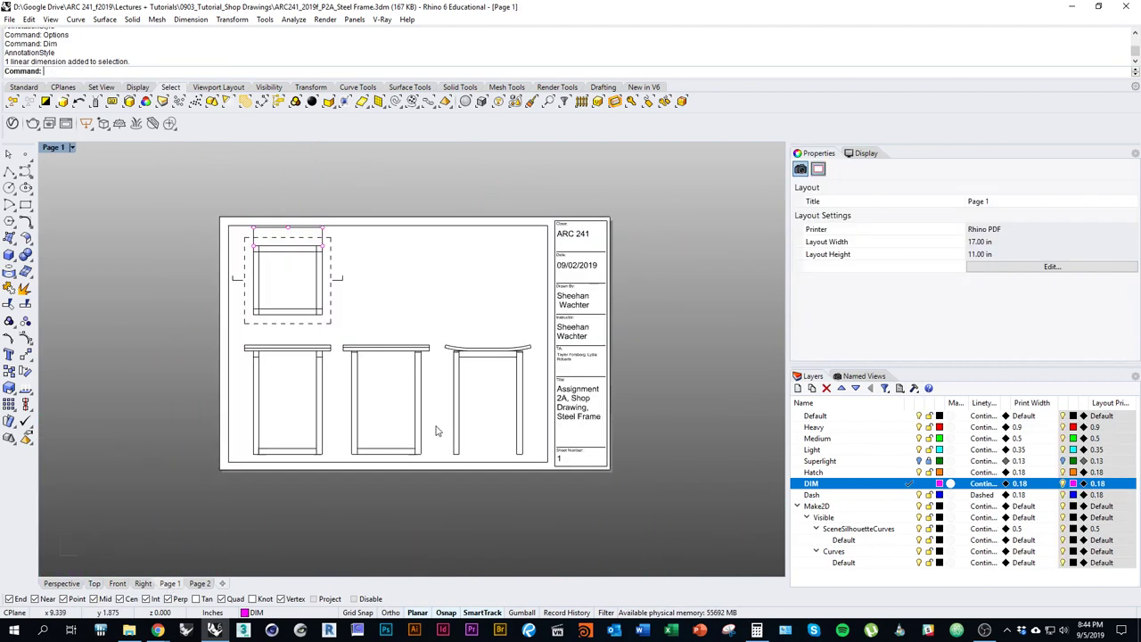
scroll(310, 252, up, 5)
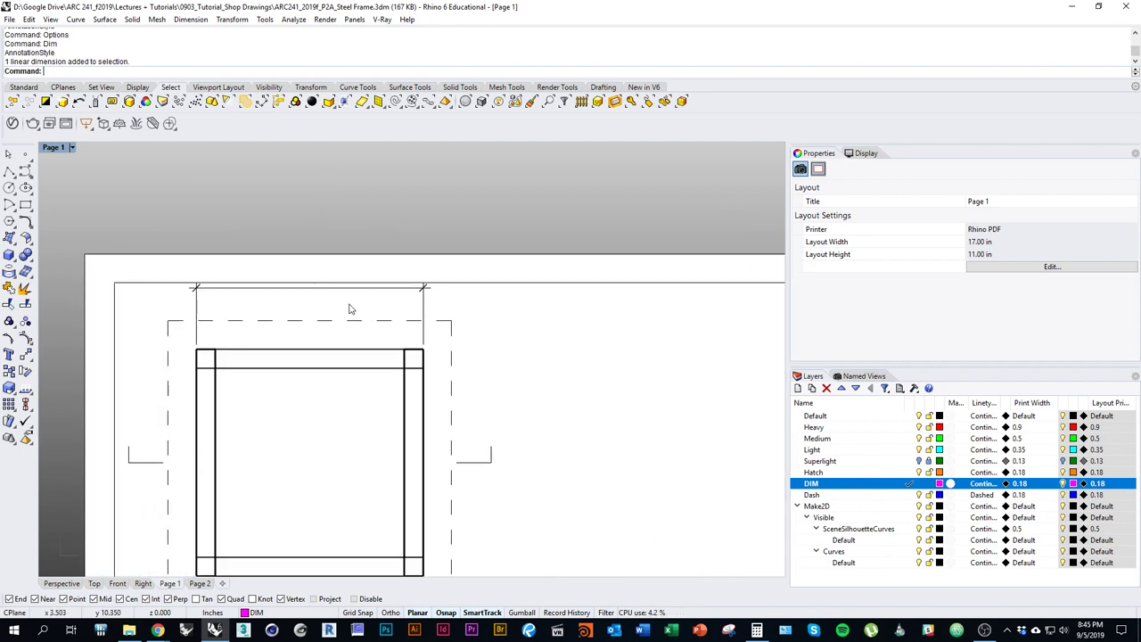
click(348, 286)
right_drag(547, 318, 437, 321)
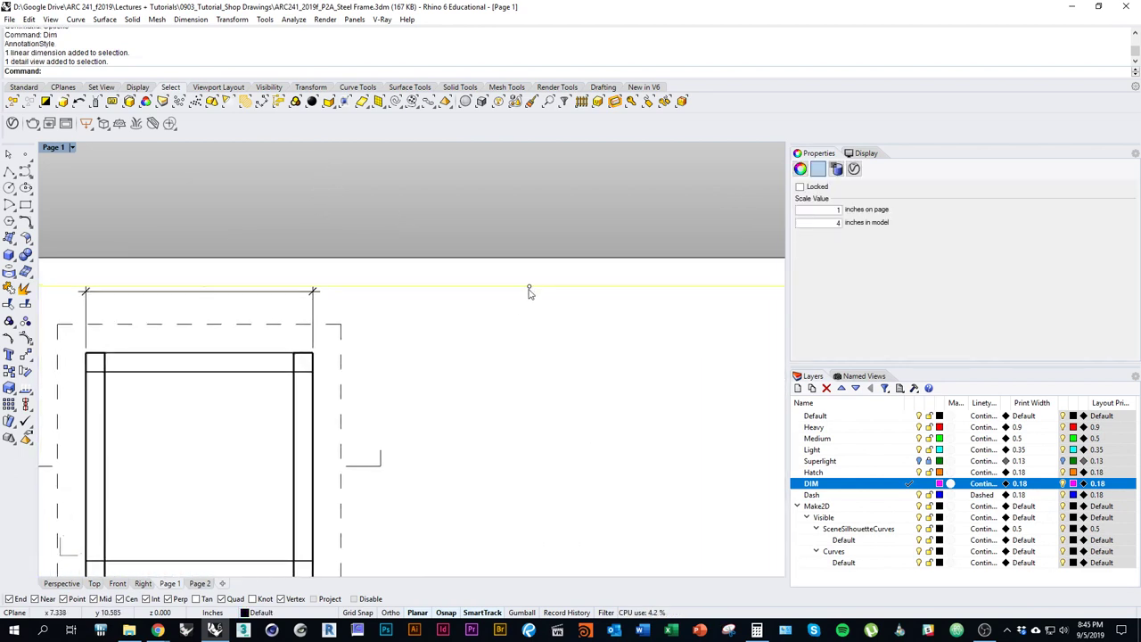
drag(529, 287, 530, 273)
right_drag(253, 285, 356, 259)
scroll(355, 258, down, 2)
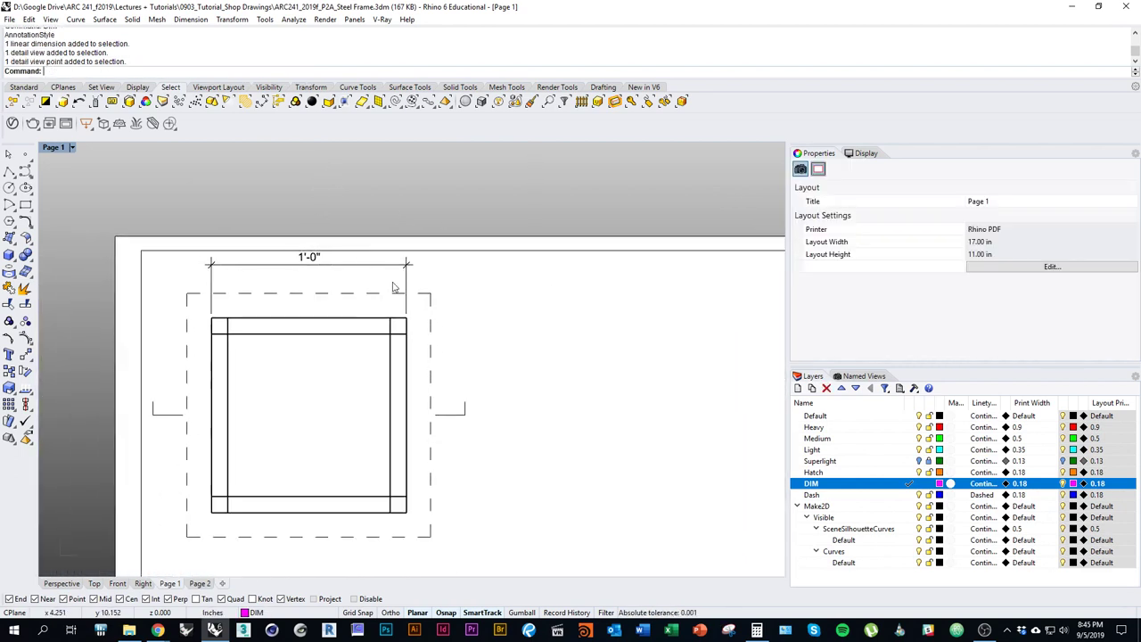
Return to the Top model view, select the plan's width dimension and examine its model space scale and displayed size.
click(93, 583)
click(509, 269)
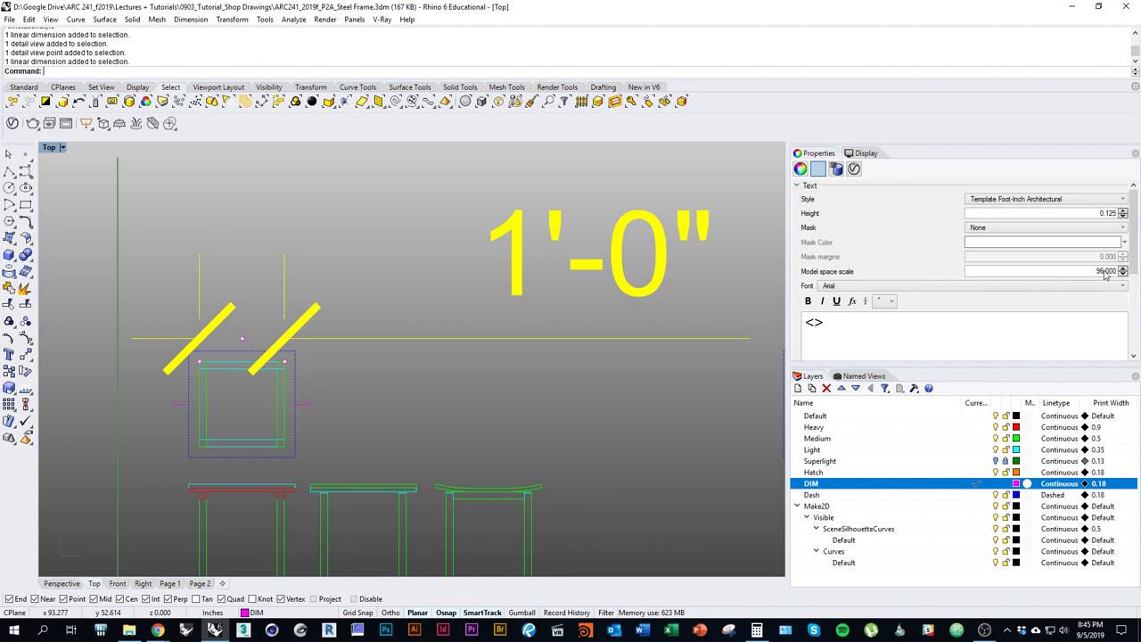
right_drag(527, 331, 572, 330)
right_drag(593, 401, 584, 398)
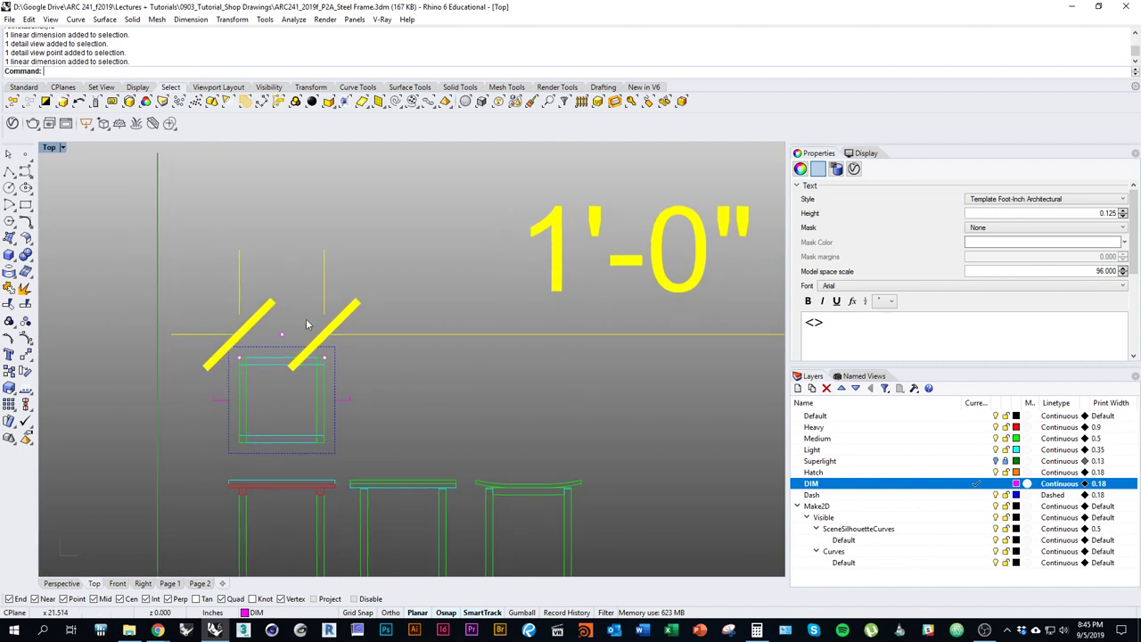
right_drag(450, 369, 378, 364)
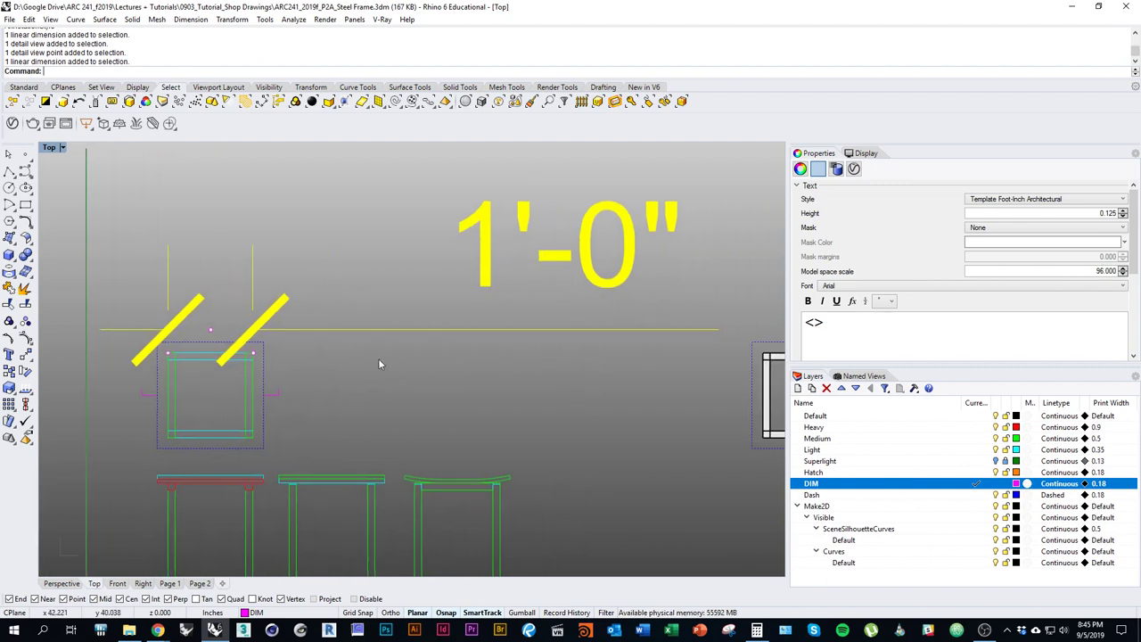
mouse_move(401, 400)
right_down()
mouse_move(502, 402)
mouse_move(376, 354)
mouse_move(540, 322)
right_up()
scroll(375, 358, down, 2)
scroll(385, 340, up, 3)
Review the size of the plan's dimension on Page 1 and the connection details on Page 2.
click(170, 583)
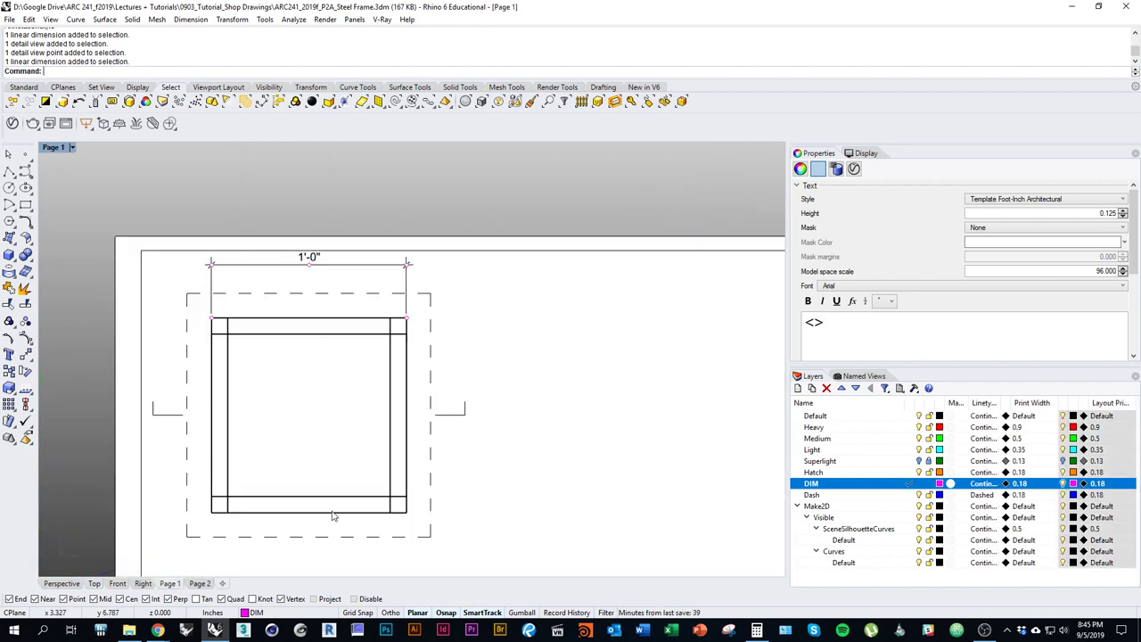
scroll(335, 249, down, 2)
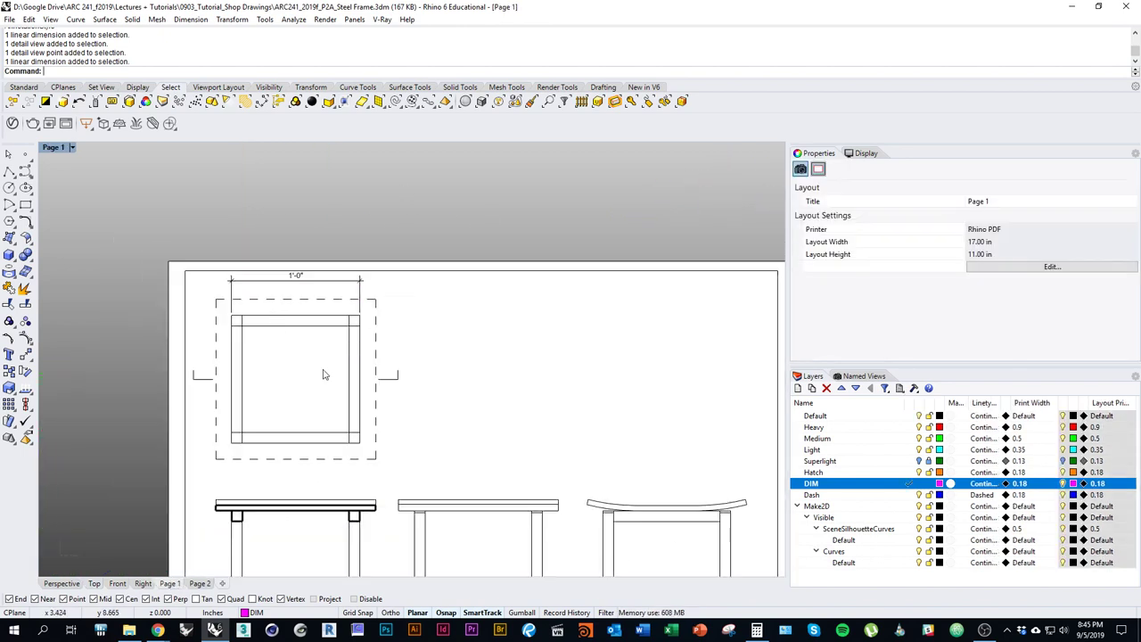
mouse_move(292, 265)
right_down()
mouse_move(329, 314)
mouse_move(306, 296)
right_up()
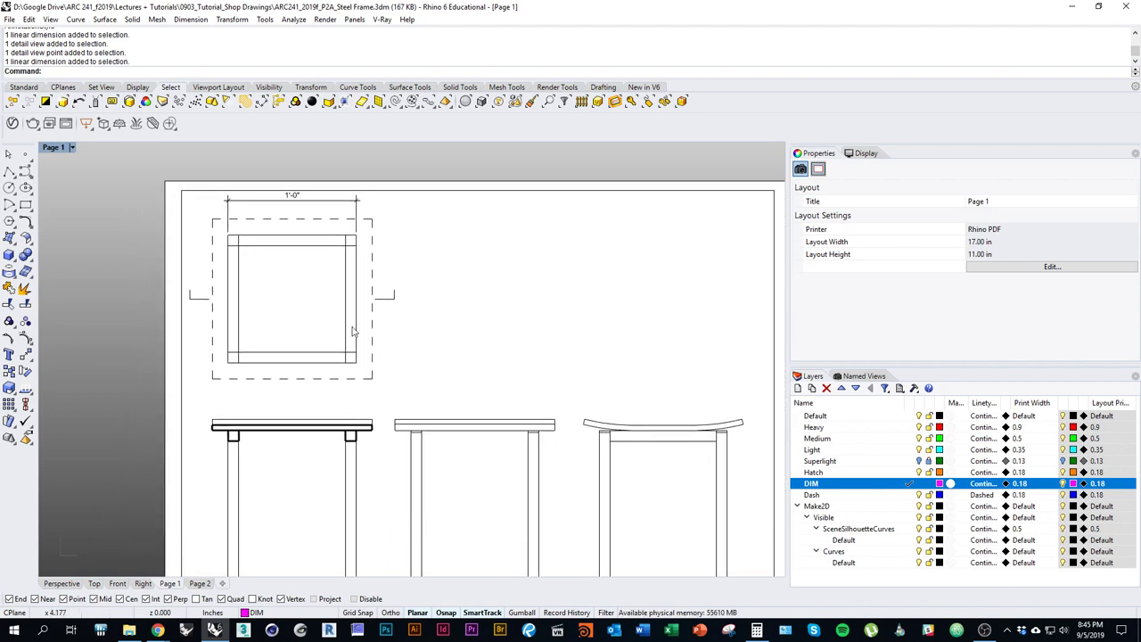
right_drag(352, 332, 223, 288)
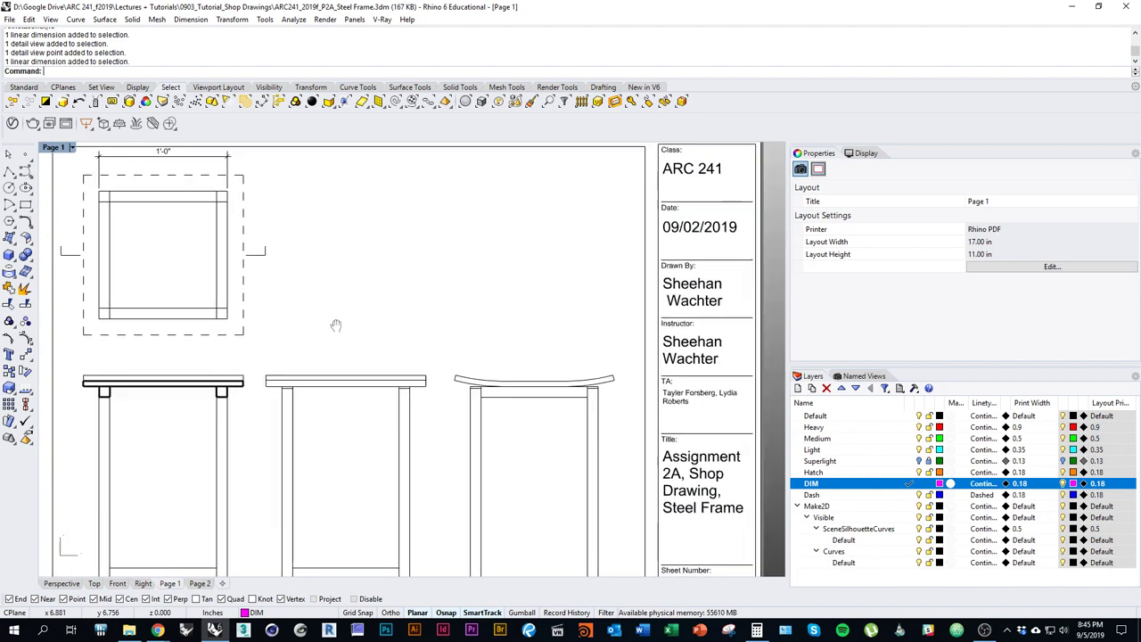
click(198, 584)
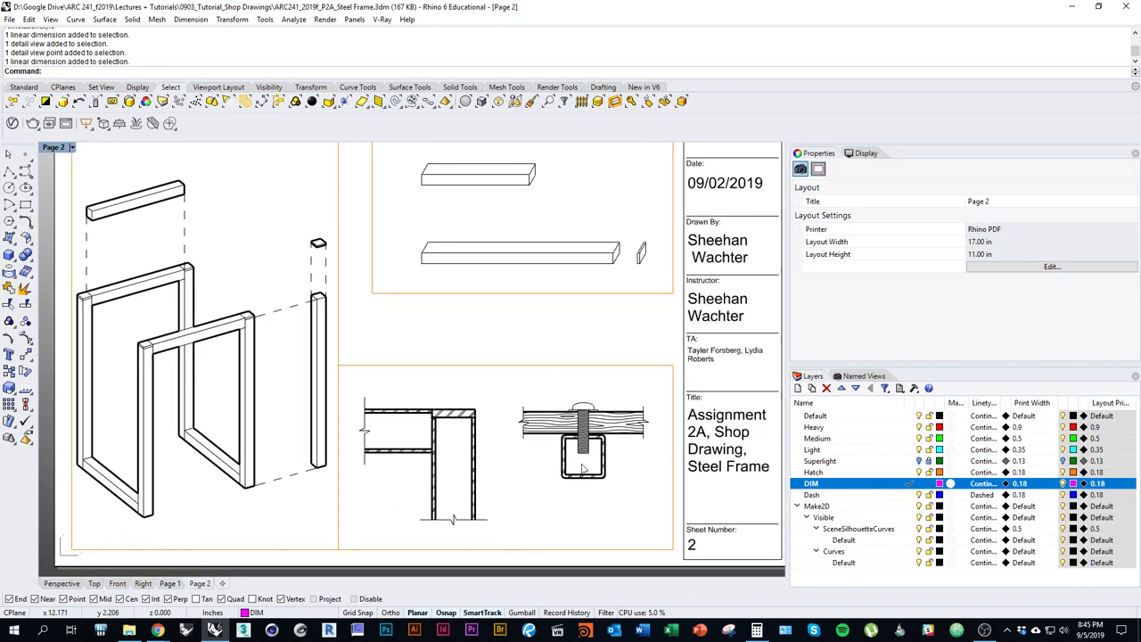
right_drag(359, 441, 376, 448)
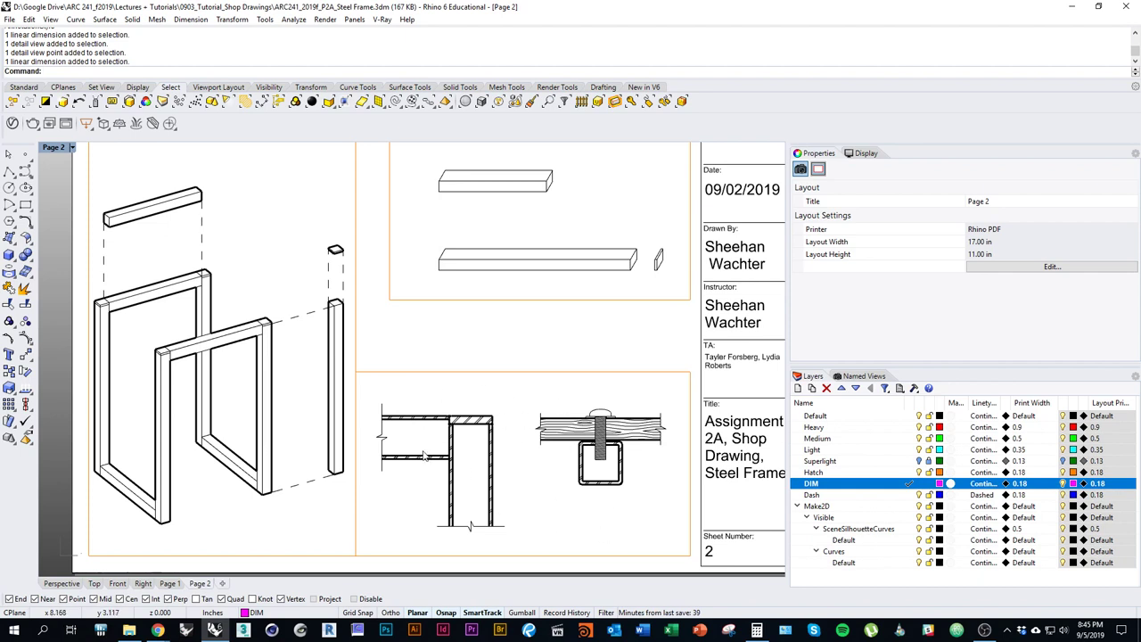
In the Top view, set the Template Foot-Inch Architectural annotation style's model space scale to 1.
click(95, 583)
click(532, 320)
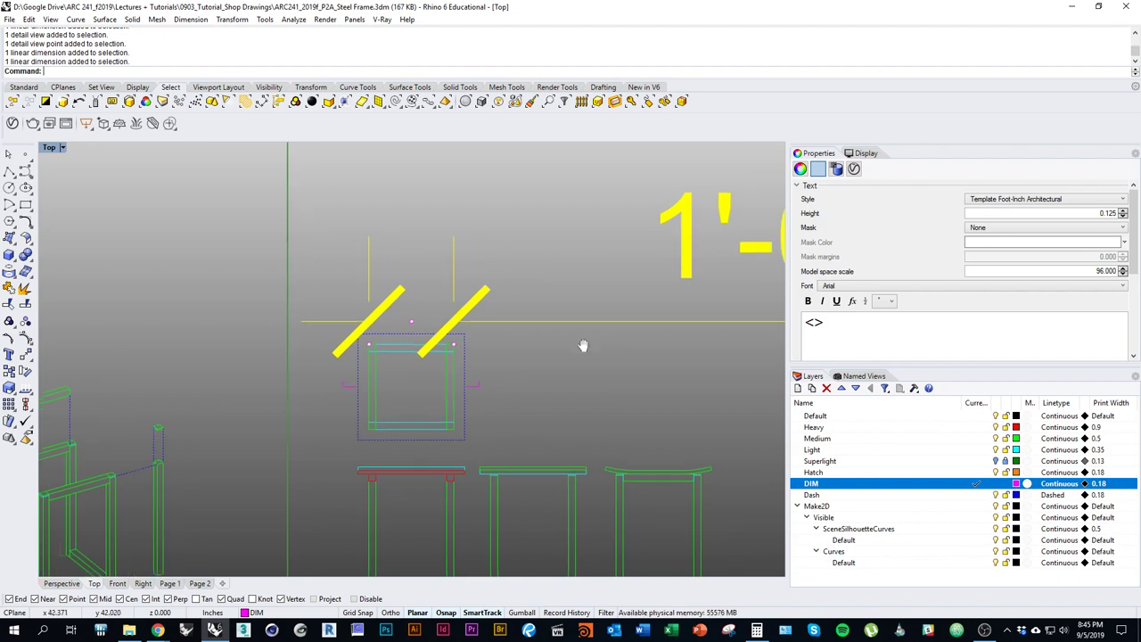
right_drag(583, 345, 459, 362)
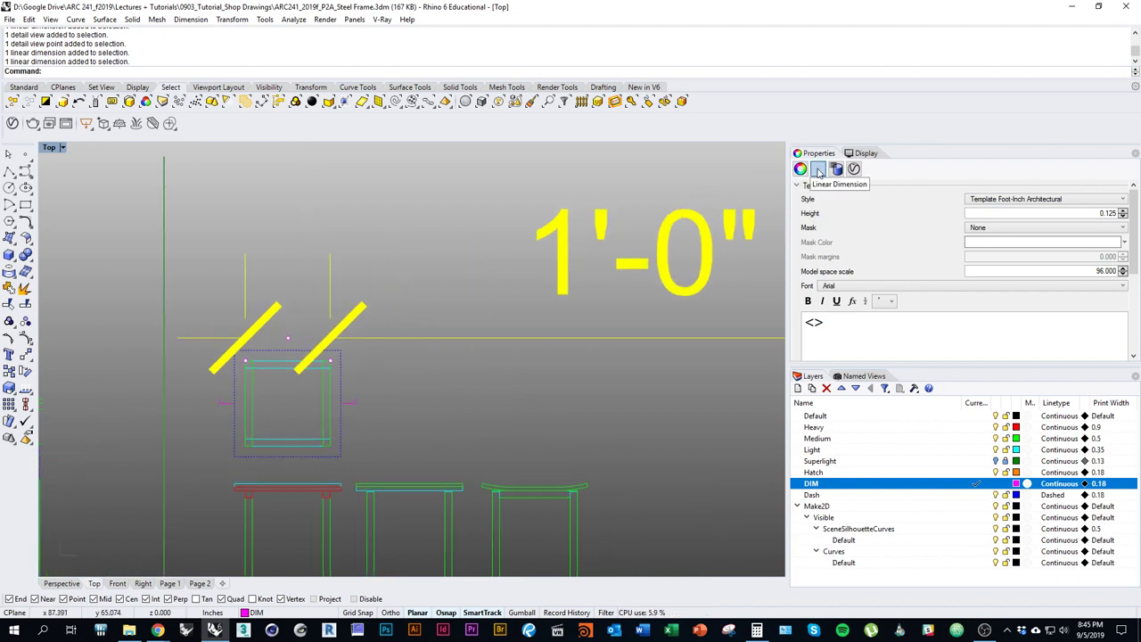
click(1075, 200)
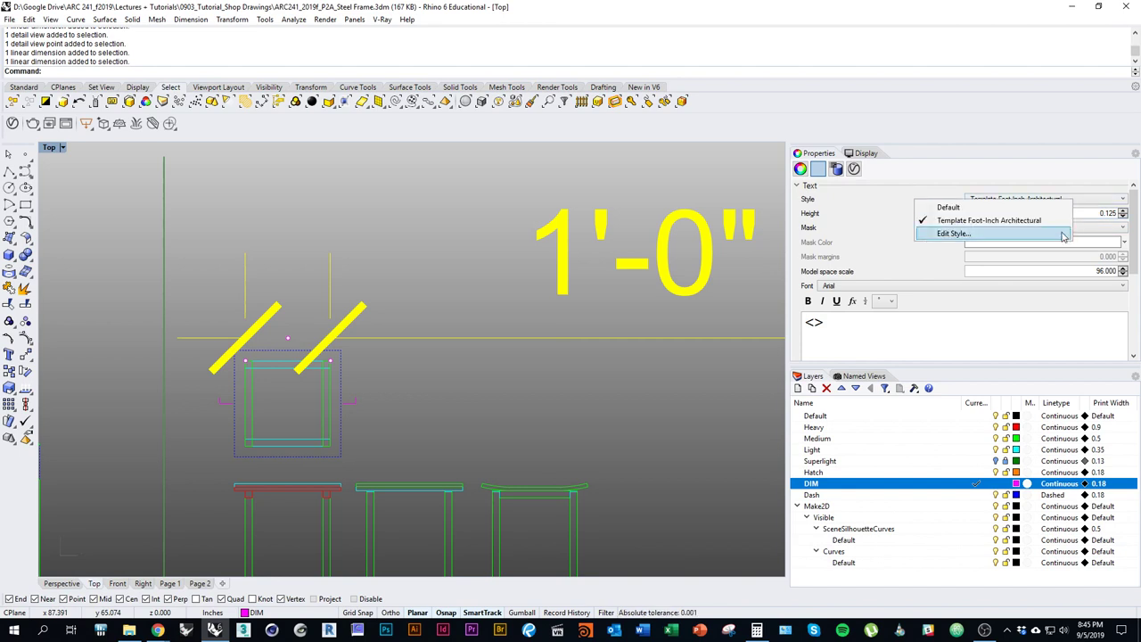
click(1060, 234)
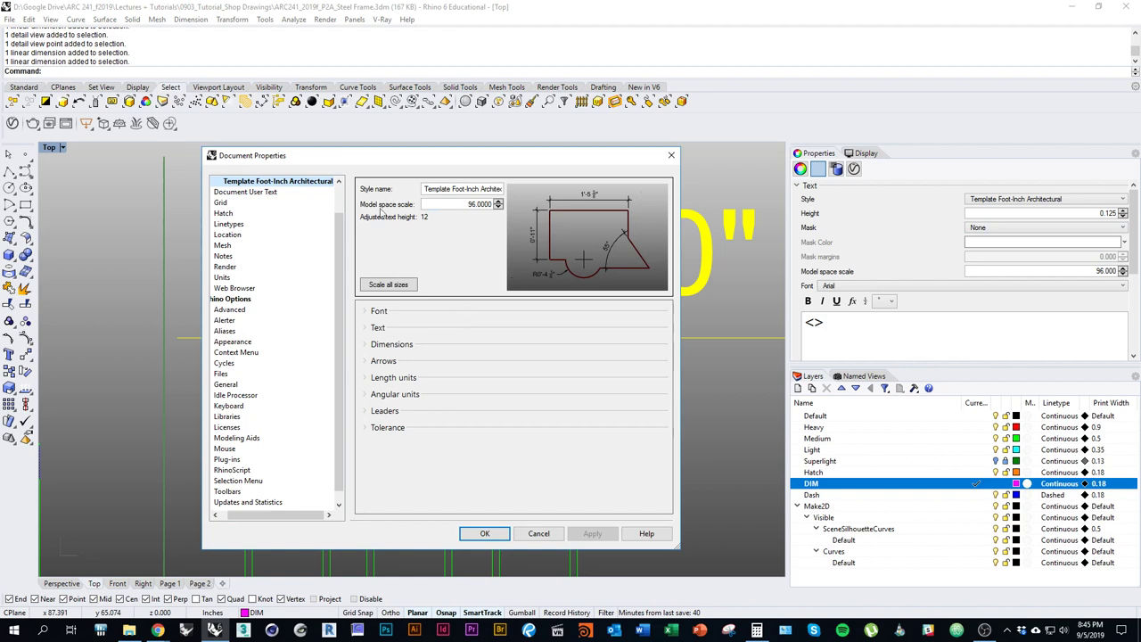
double_click(475, 204)
text(1)
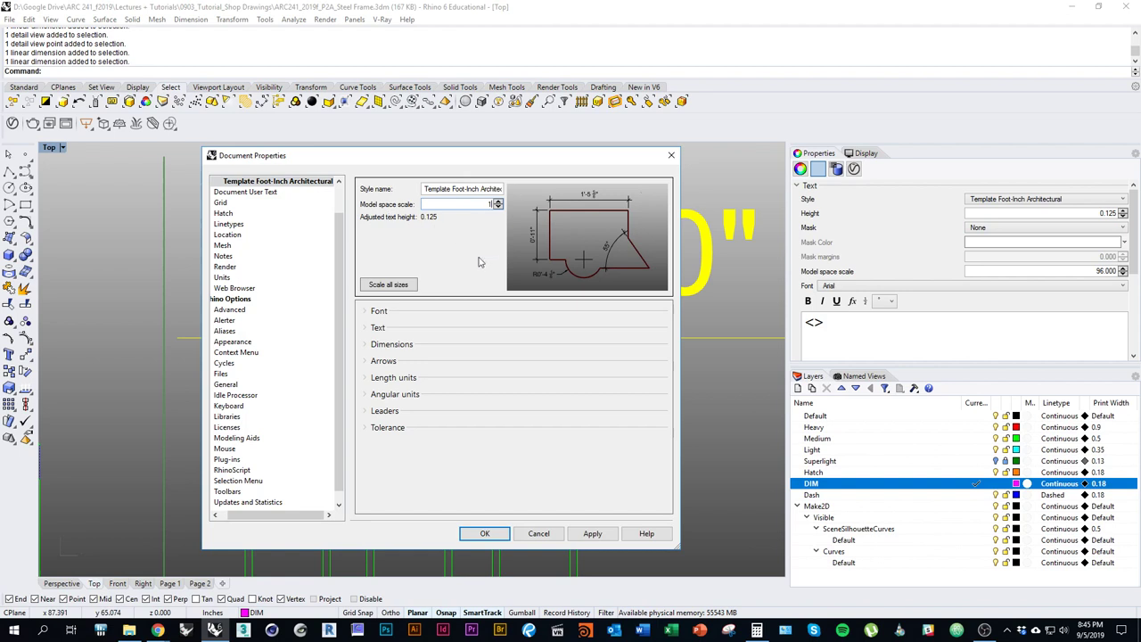
click(485, 535)
key(Escape)
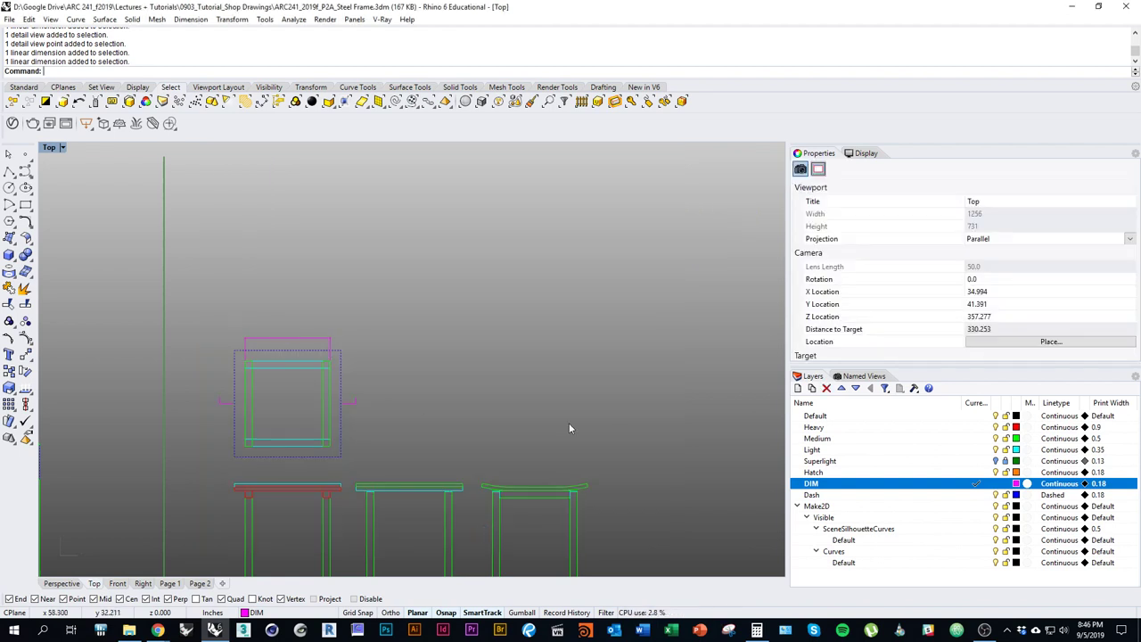
Compare the plan's width dimension text size in the Top view with its appearance on Page 1.
scroll(472, 368, up, 5)
scroll(473, 367, up, 2)
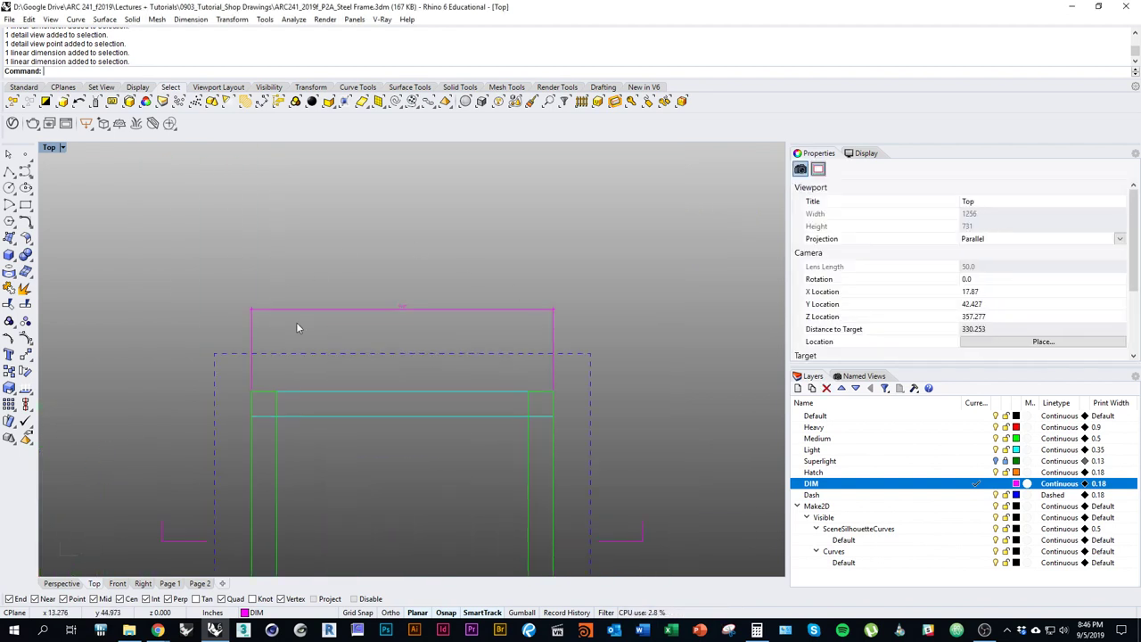
click(169, 583)
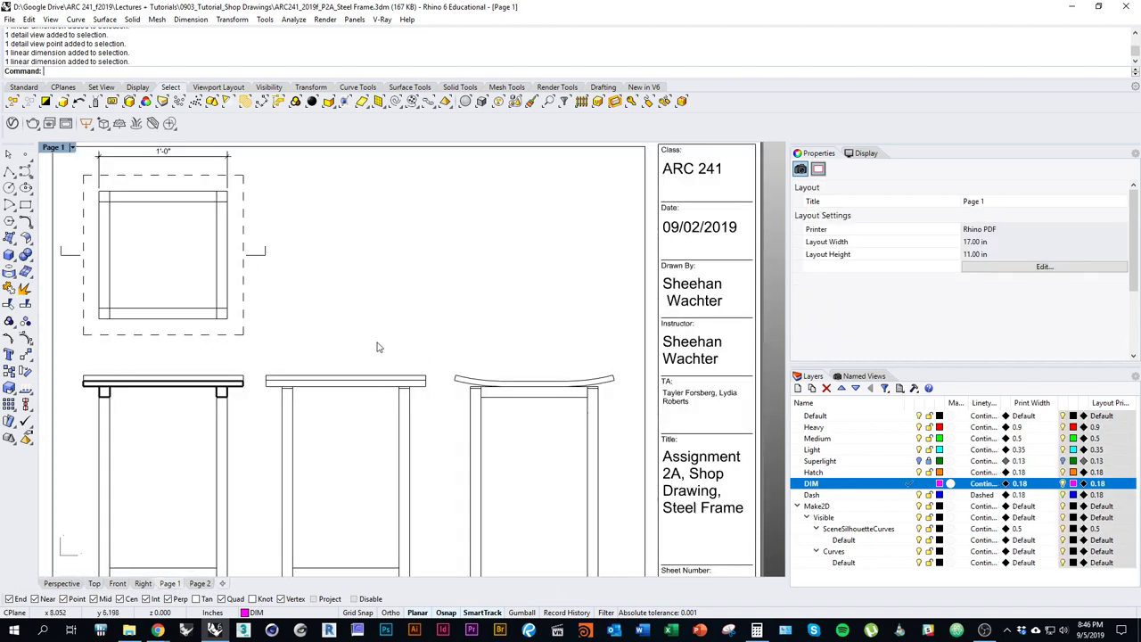
right_drag(257, 242, 392, 321)
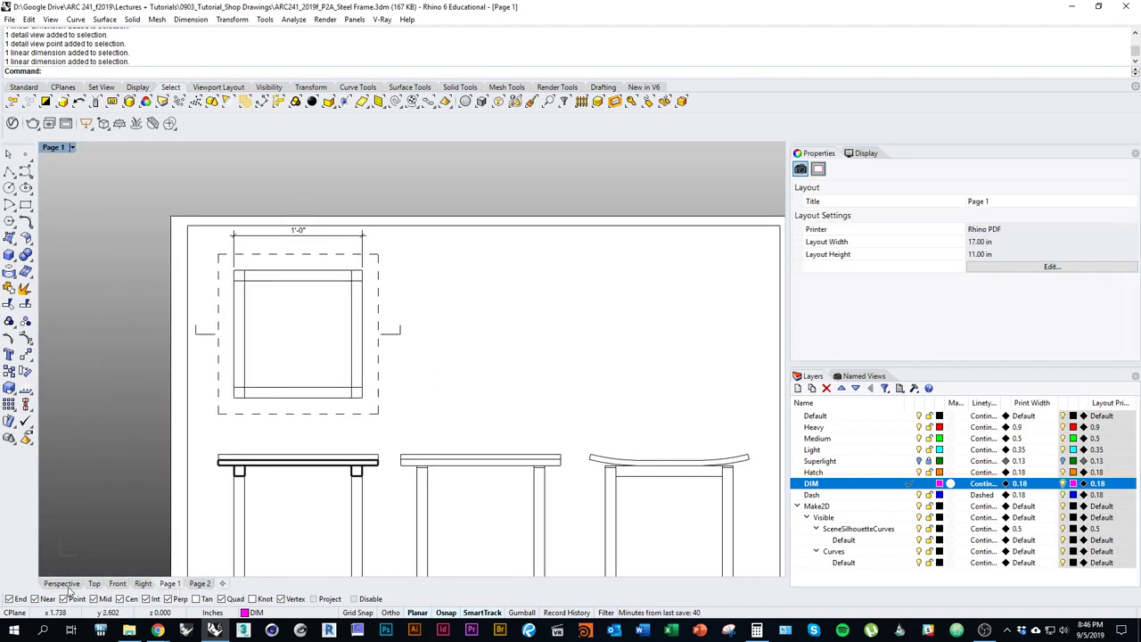
click(93, 583)
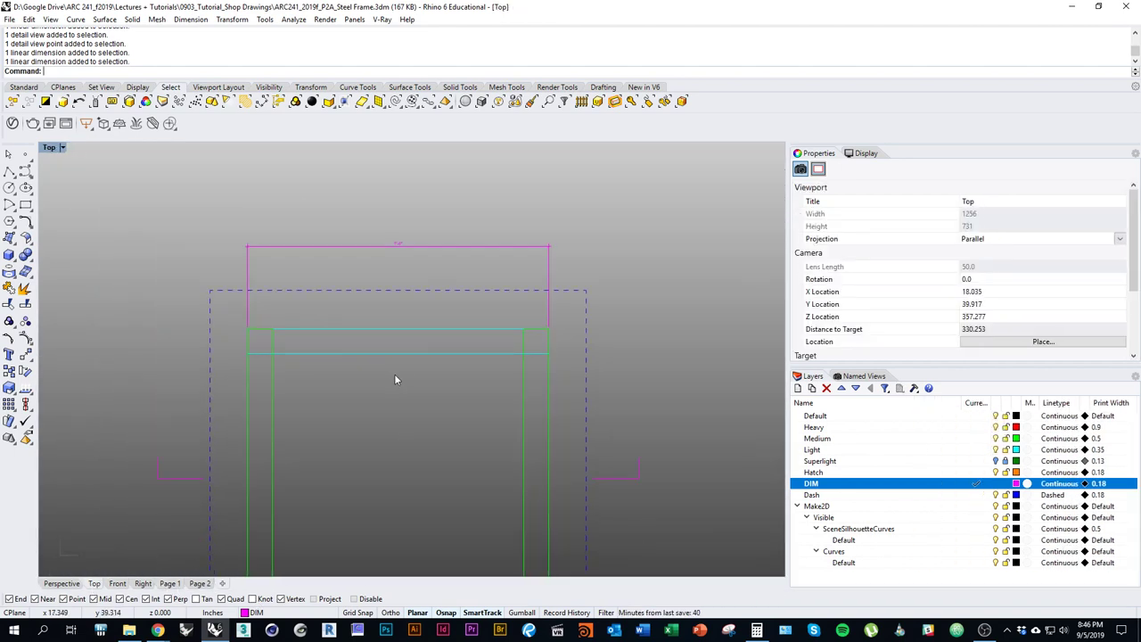
Dimension the steel frame's overall depth in the plan, placing the dimension line left of the dashed outline.
text(Dim)
key(Return)
right_drag(395, 375, 488, 293)
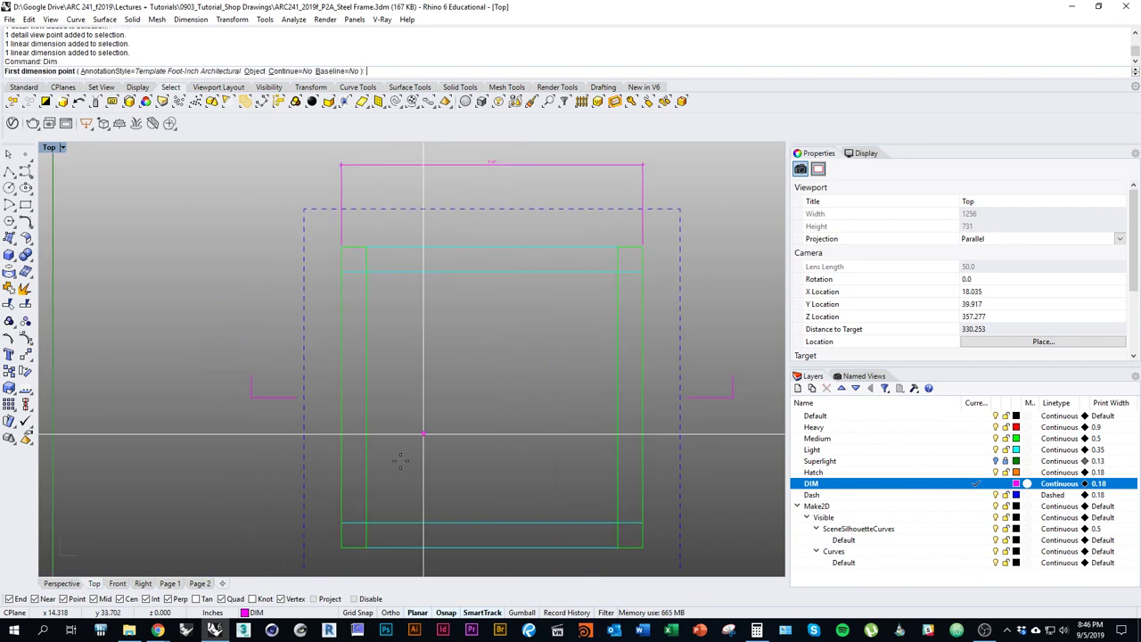
click(341, 547)
click(342, 248)
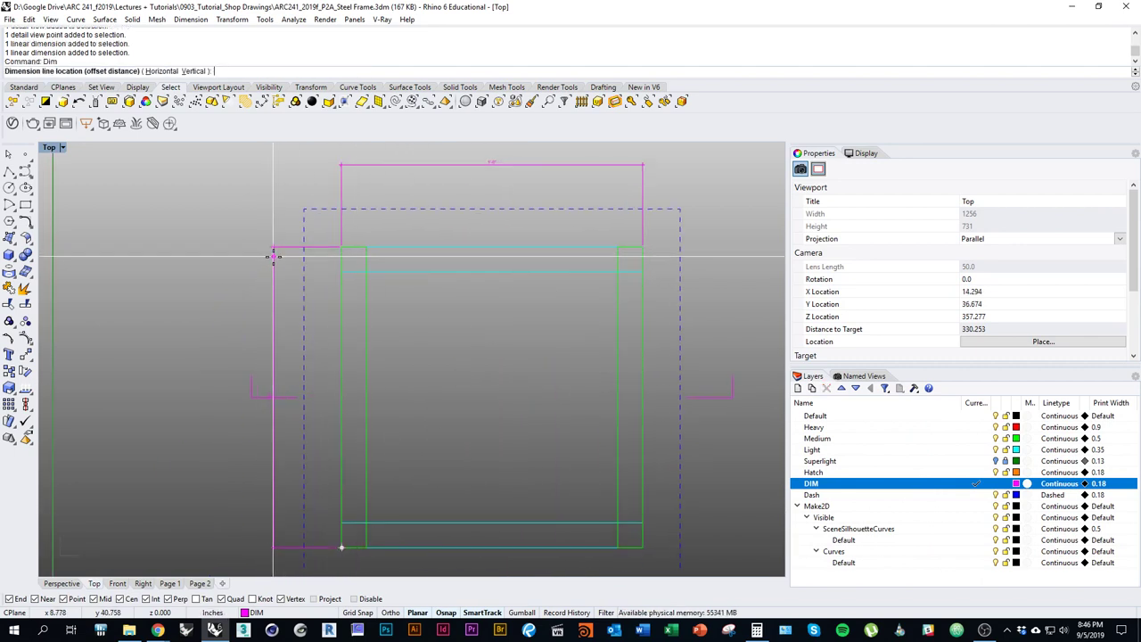
click(276, 259)
scroll(318, 339, down, 2)
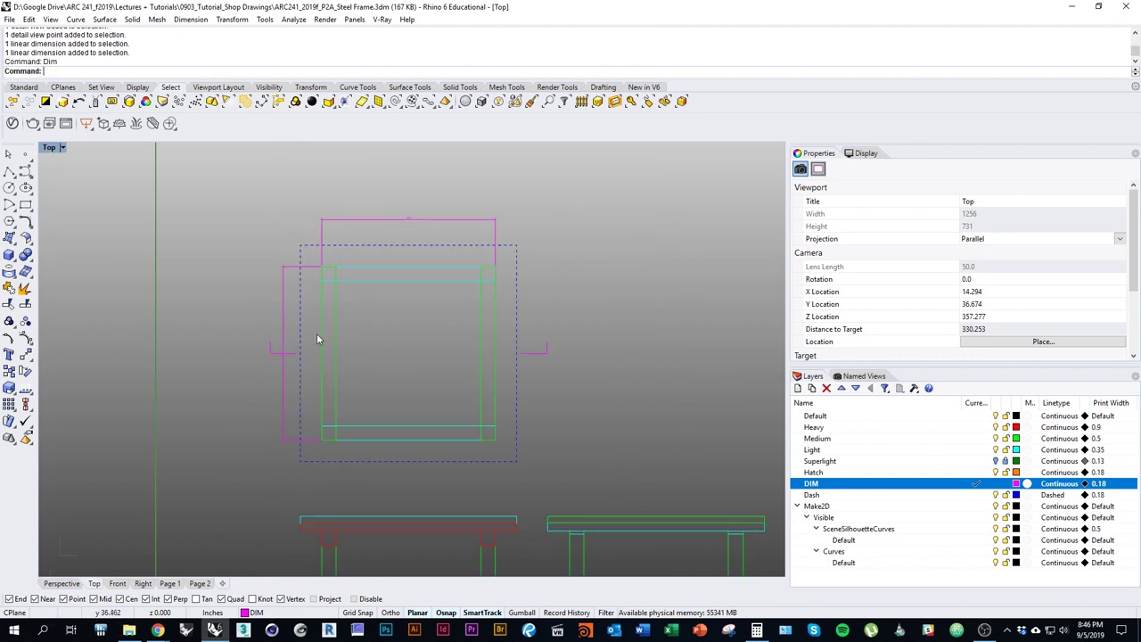
Dimension the dashed outline's overall width below the plan and its overall depth along the plan's right side.
key(Return)
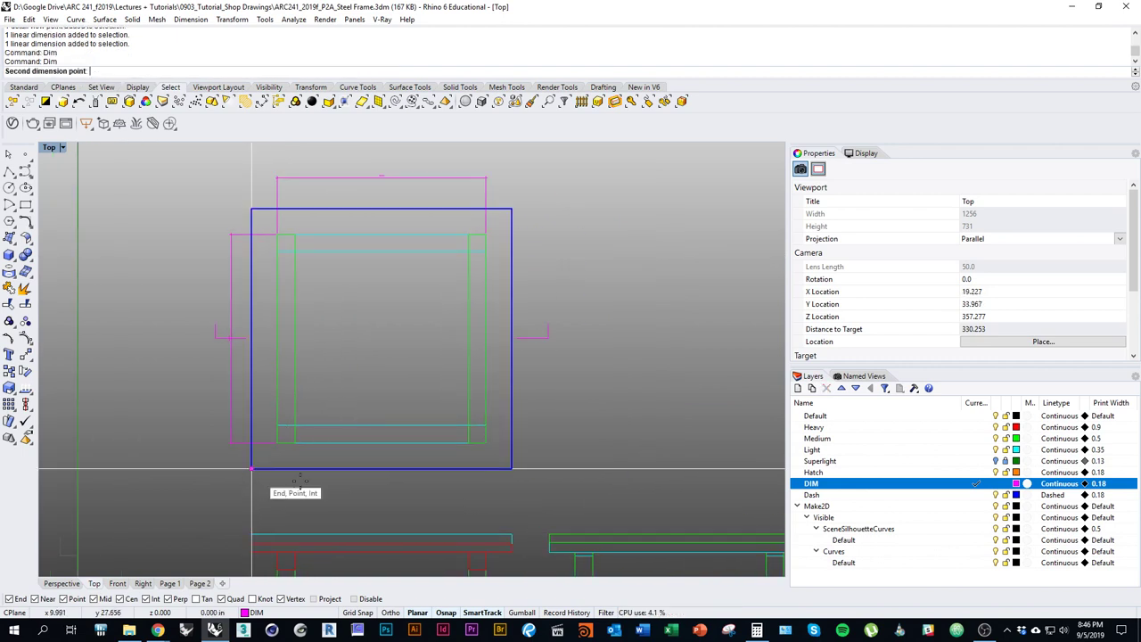
click(252, 468)
click(512, 468)
click(518, 494)
key(Return)
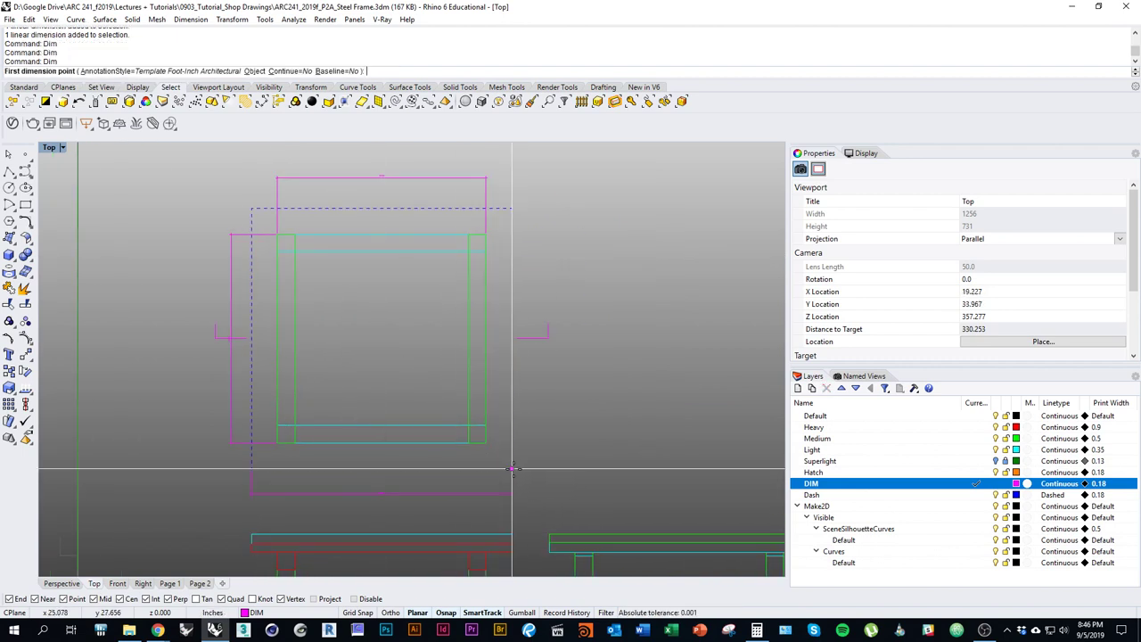
click(512, 468)
click(512, 210)
click(547, 214)
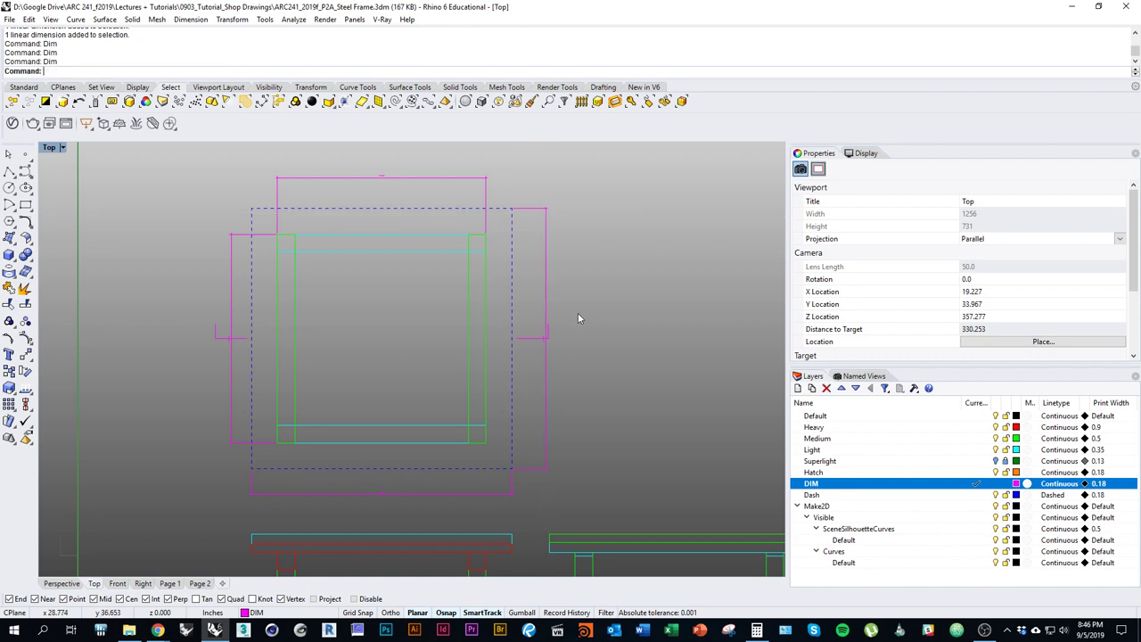
Move the dashed outline's depth dimension line farther outward so it clears the plan's right section mark.
scroll(549, 316, up, 3)
scroll(539, 341, down, 3)
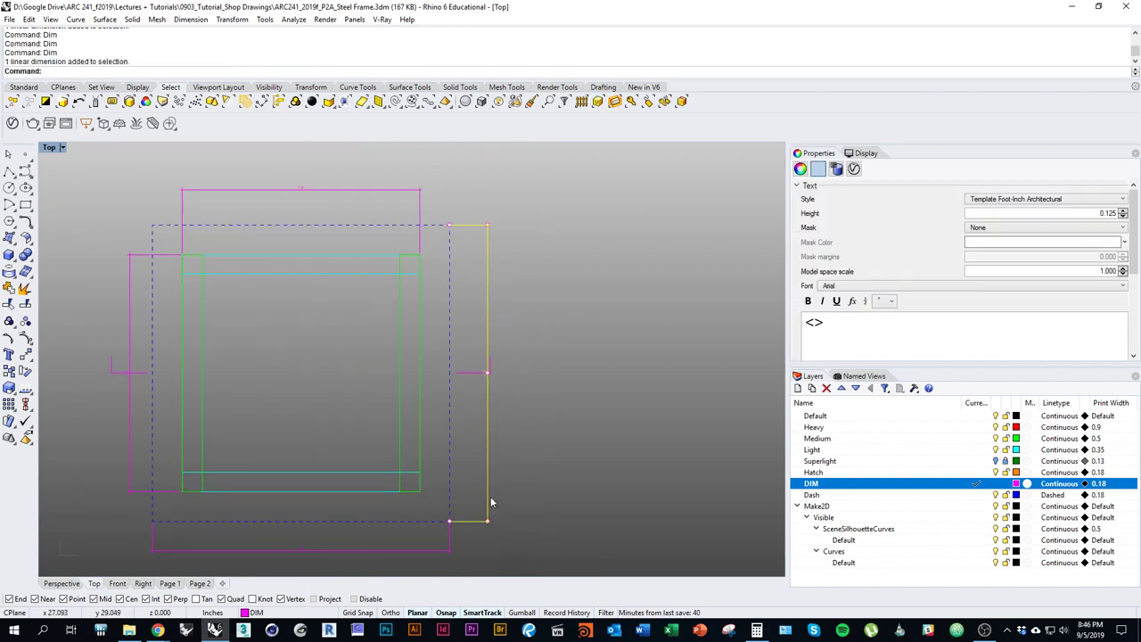
mouse_move(474, 550)
mouse_down()
mouse_move(512, 372)
mouse_move(520, 216)
mouse_move(503, 229)
mouse_up()
right_drag(105, 531, 236, 530)
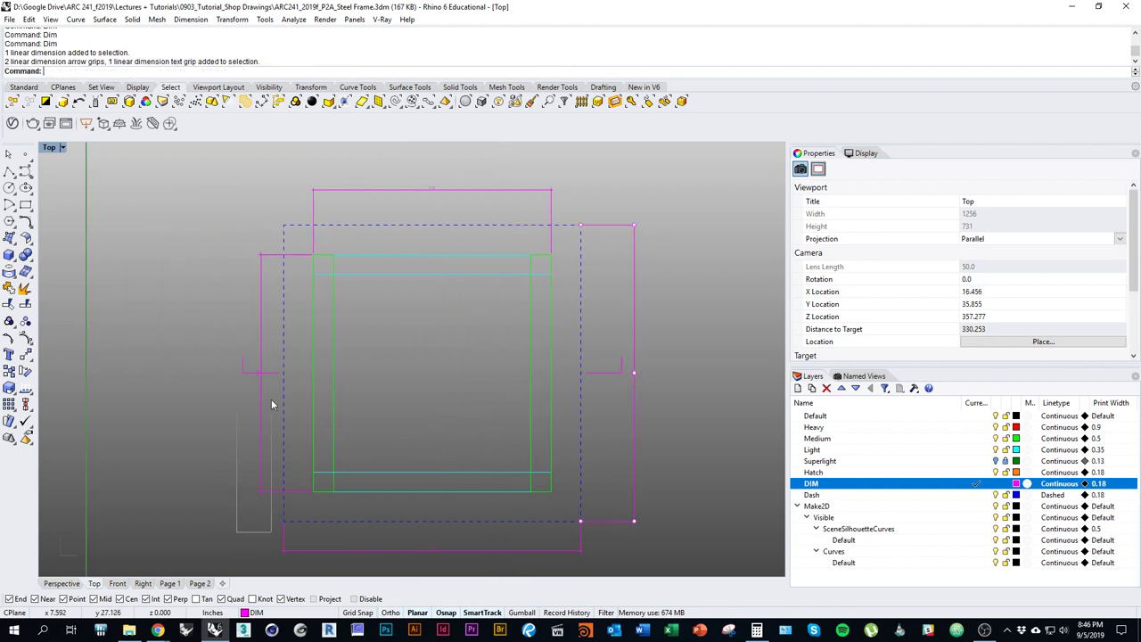
Try to move the frame's depth dimension outward past the plan's left section mark, and delete that dimension.
drag(272, 400, 272, 557)
click(261, 284)
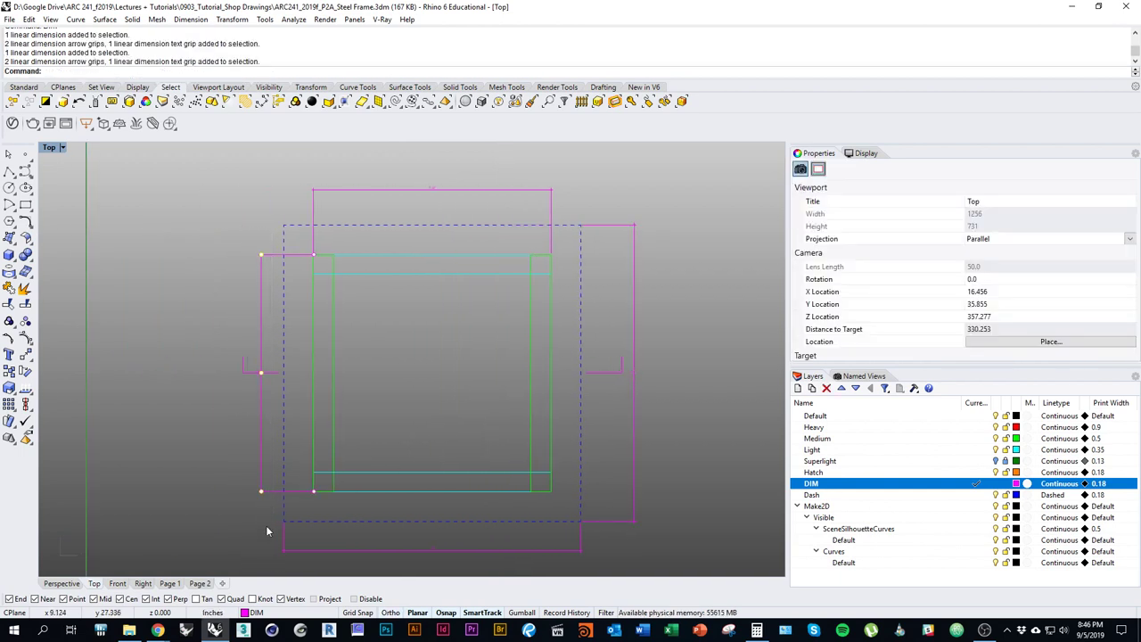
drag(263, 491, 235, 490)
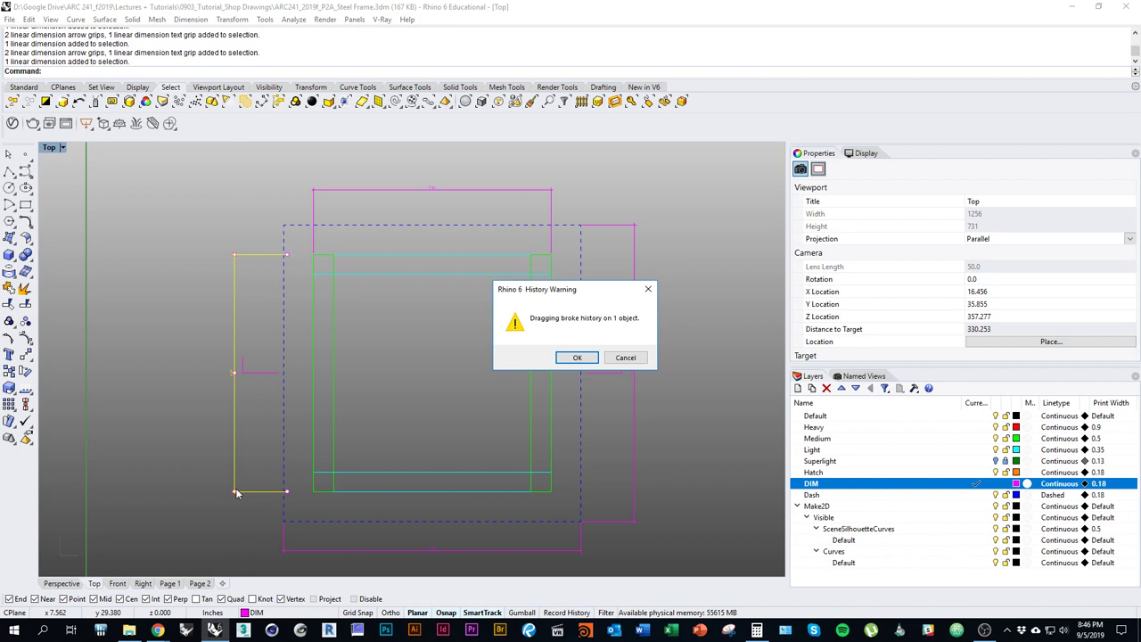
click(574, 359)
right_drag(254, 421, 329, 400)
click(329, 401)
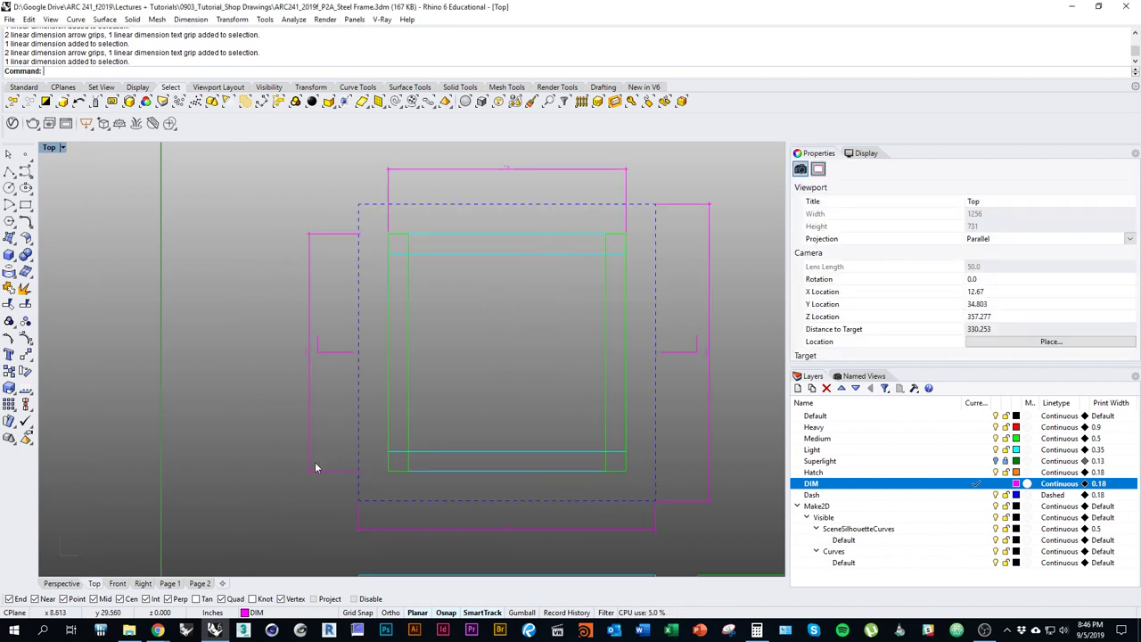
click(314, 467)
key(Delete)
Dimension the steel frame's overall depth in the plan, placing the dimension line just outside the left section mark.
text(Dim)
key(Return)
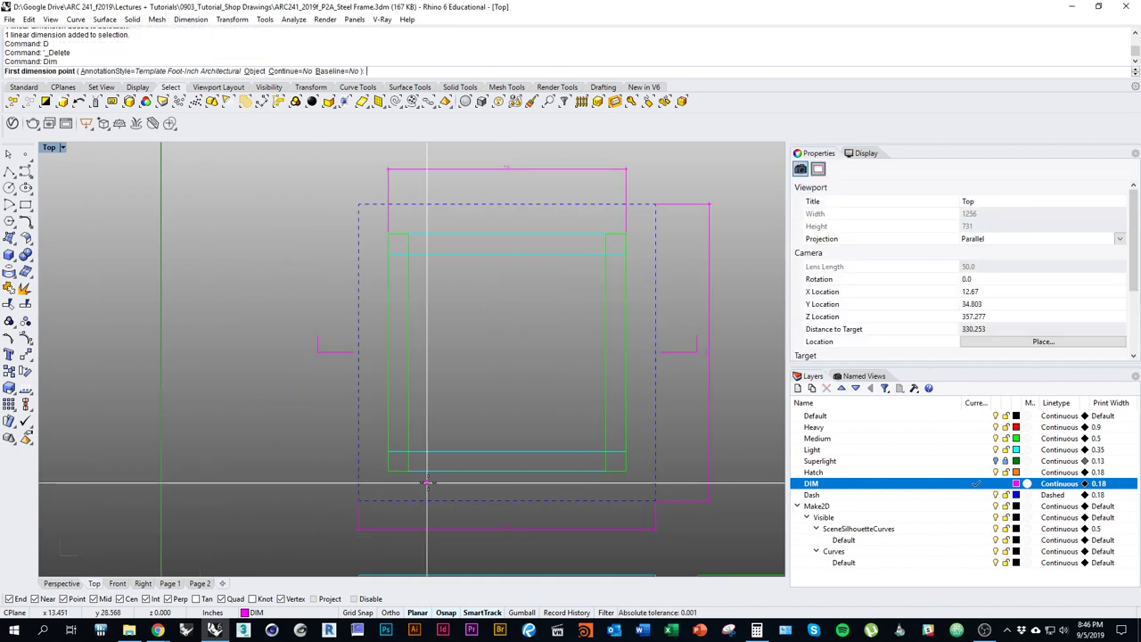
click(389, 454)
click(359, 236)
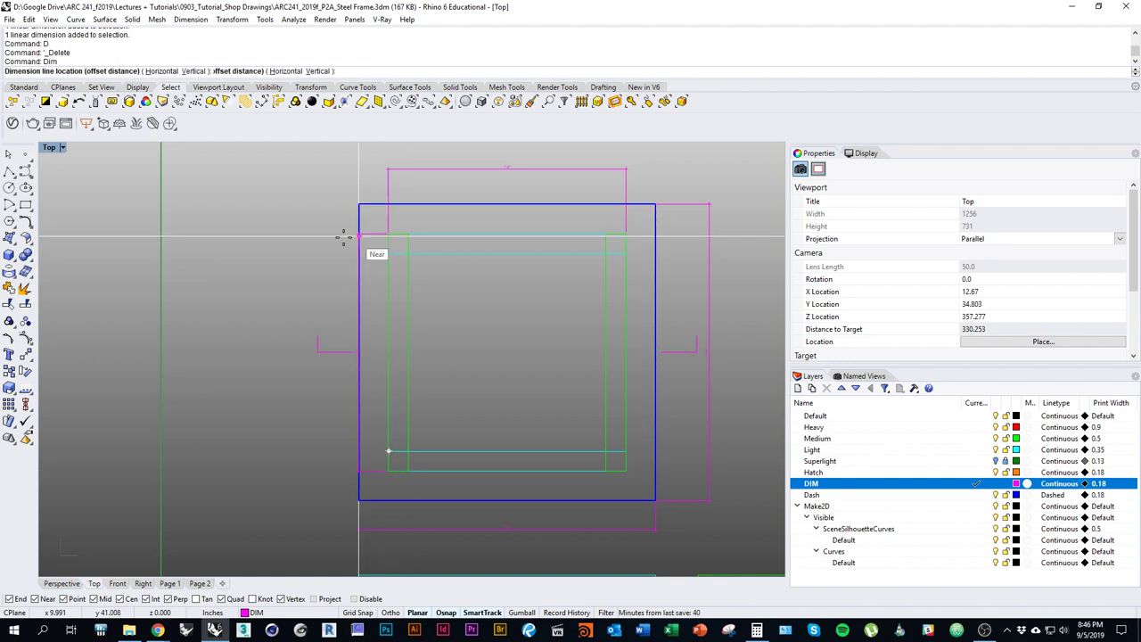
click(299, 263)
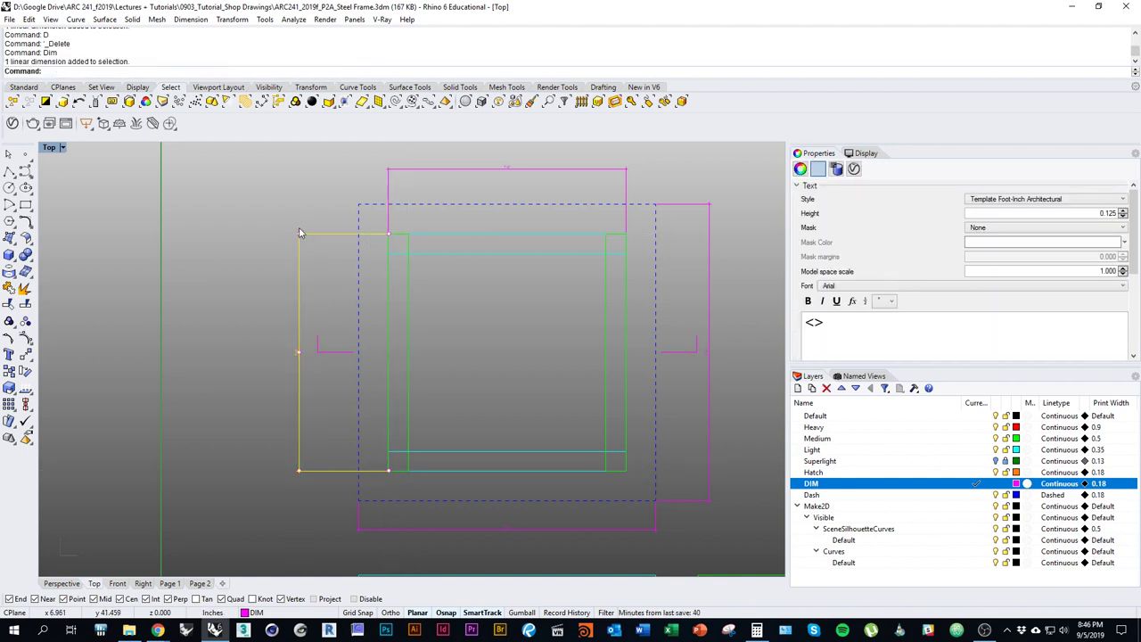
drag(299, 233, 303, 277)
click(200, 443)
Dimension the steel frame's height in the curved-seat elevation, from leg bottom to frame top, placing the dimension line to its right.
right_drag(480, 486, 300, 430)
scroll(393, 481, down, 4)
right_drag(393, 482, 463, 287)
scroll(460, 405, up, 2)
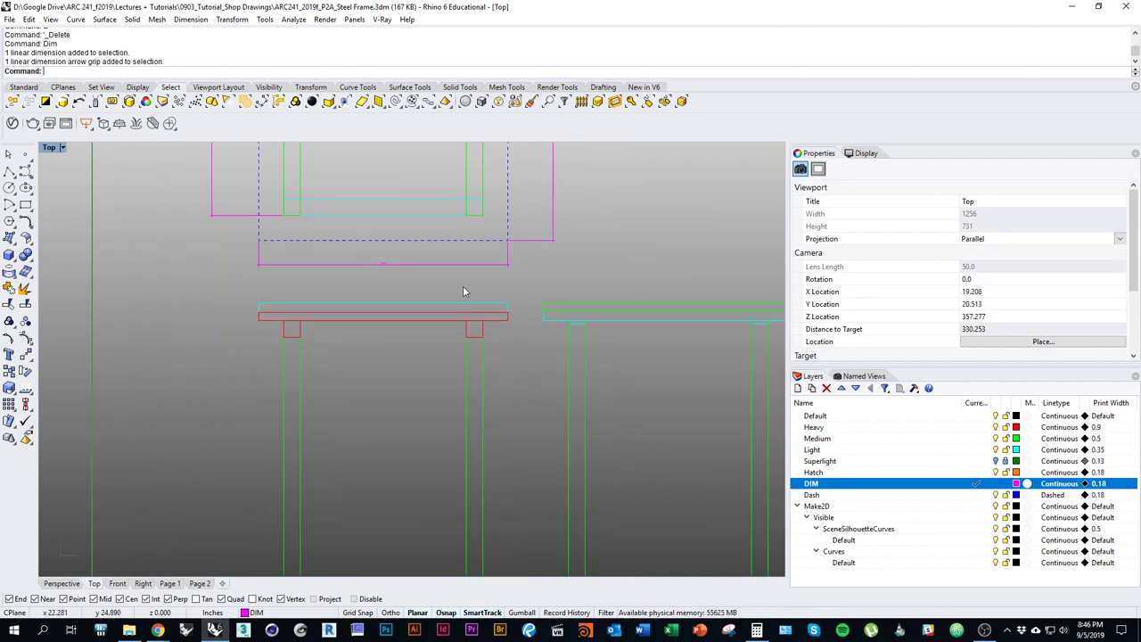
text(im)
key(Return)
right_drag(455, 280, 244, 311)
scroll(243, 311, down, 5)
right_drag(330, 455, 426, 439)
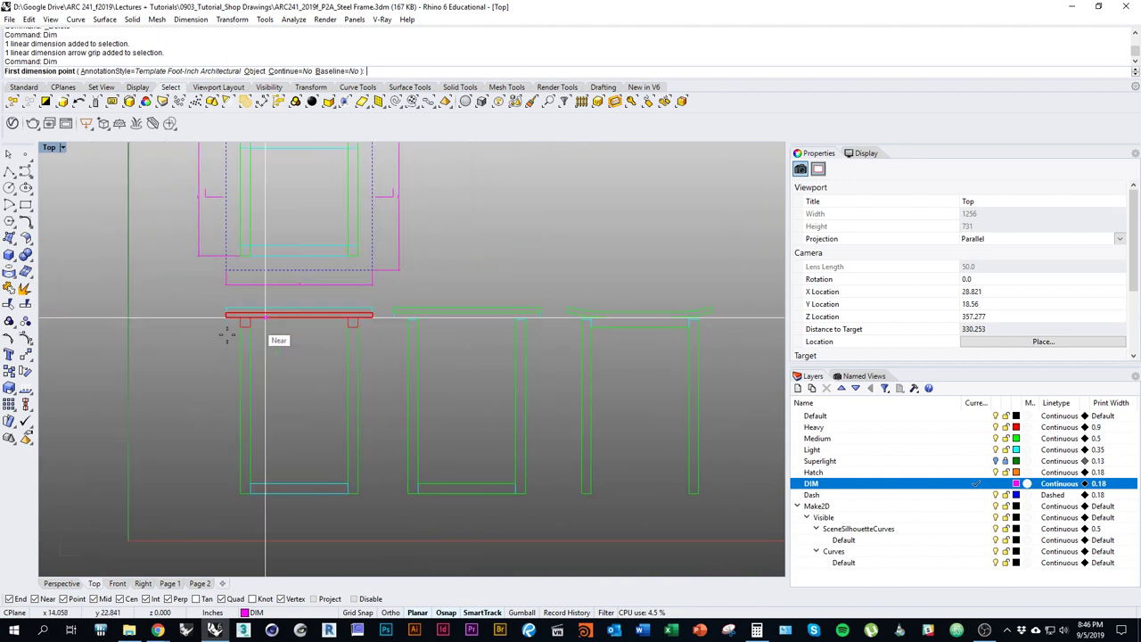
right_drag(671, 465, 589, 484)
click(617, 513)
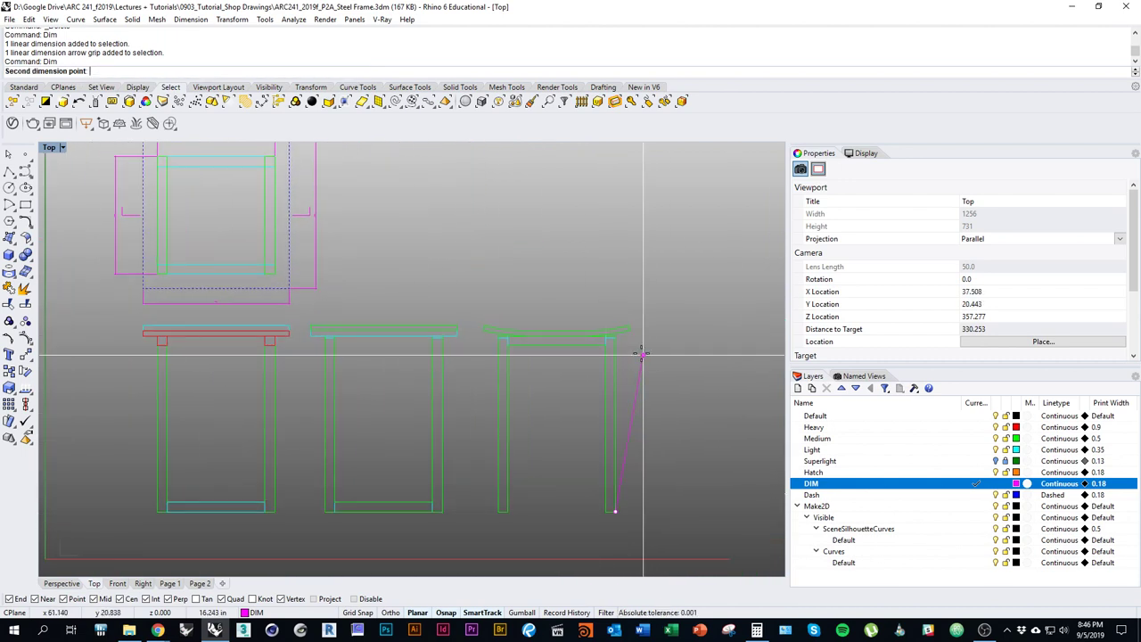
scroll(612, 333, up, 3)
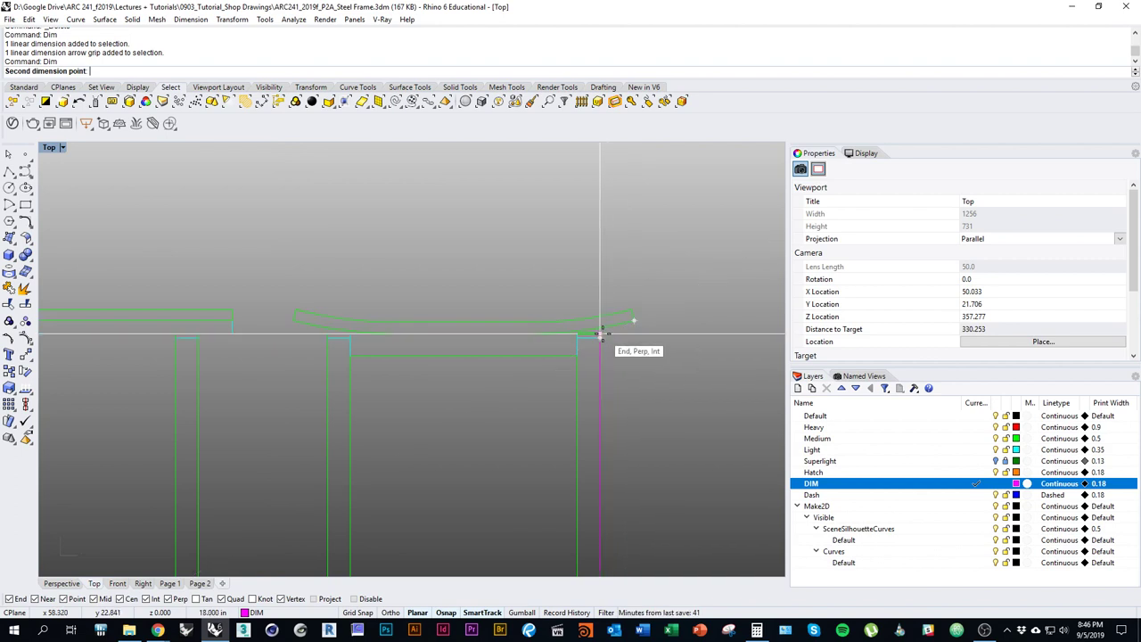
click(599, 335)
scroll(601, 357, down, 3)
scroll(627, 414, up, 3)
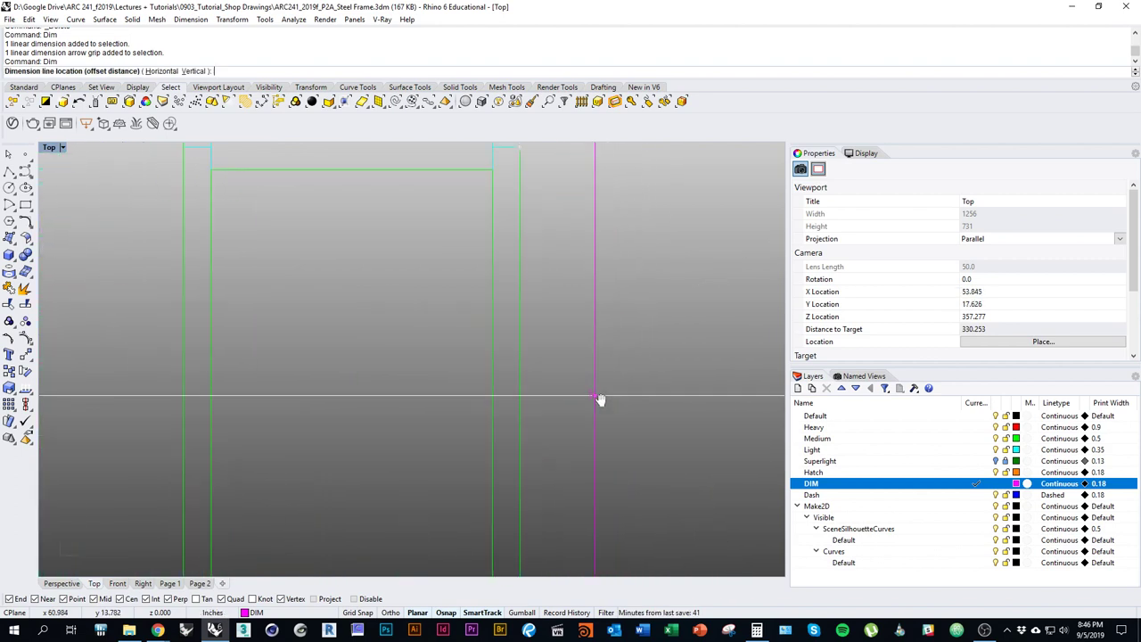
scroll(589, 387, down, 3)
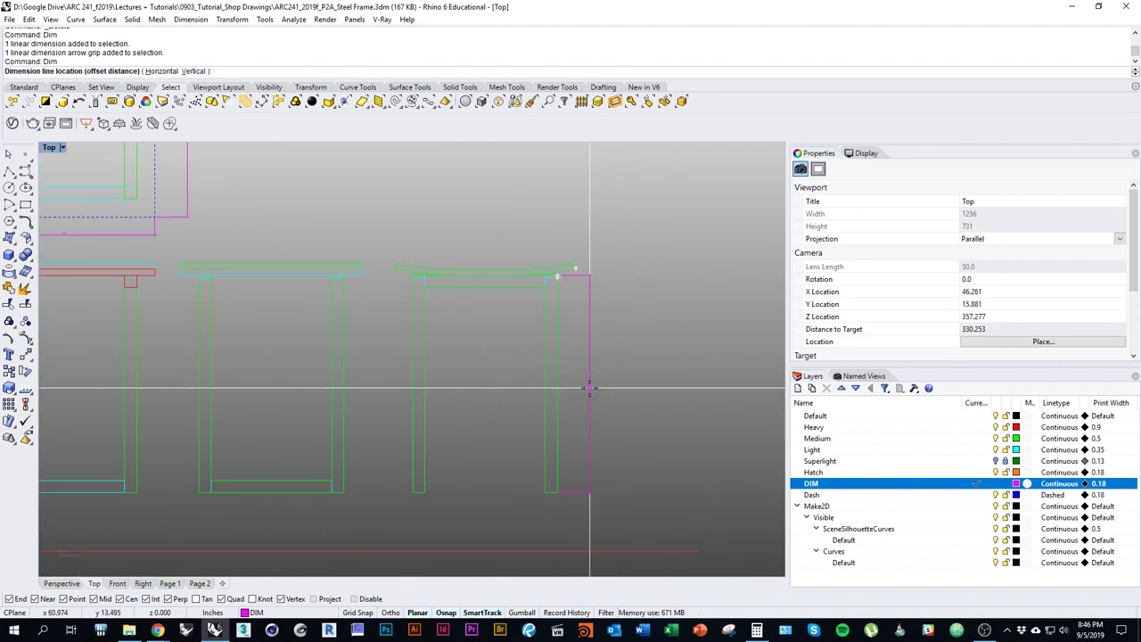
click(589, 387)
Dimension the steel frame's overall width in the middle elevation between the outer faces of its two legs.
right_drag(468, 471, 553, 459)
scroll(544, 456, down, 2)
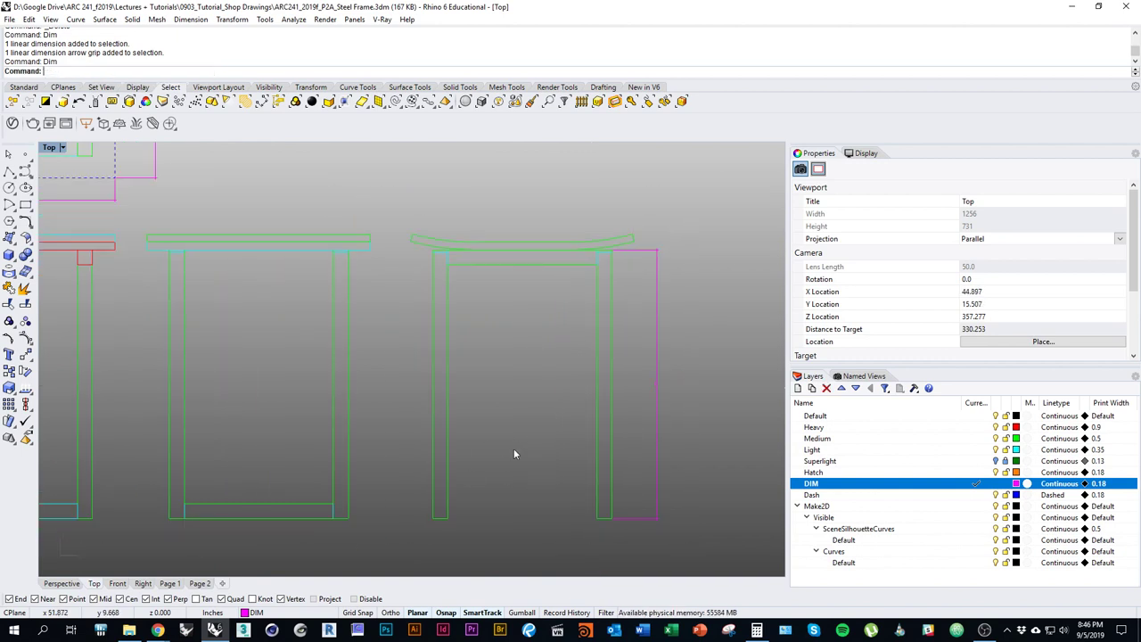
right_click(471, 466)
right_drag(395, 348, 543, 431)
mouse_move(423, 463)
right_down()
mouse_move(493, 343)
mouse_move(423, 422)
mouse_move(423, 457)
right_up()
click(361, 561)
right_drag(381, 512, 360, 415)
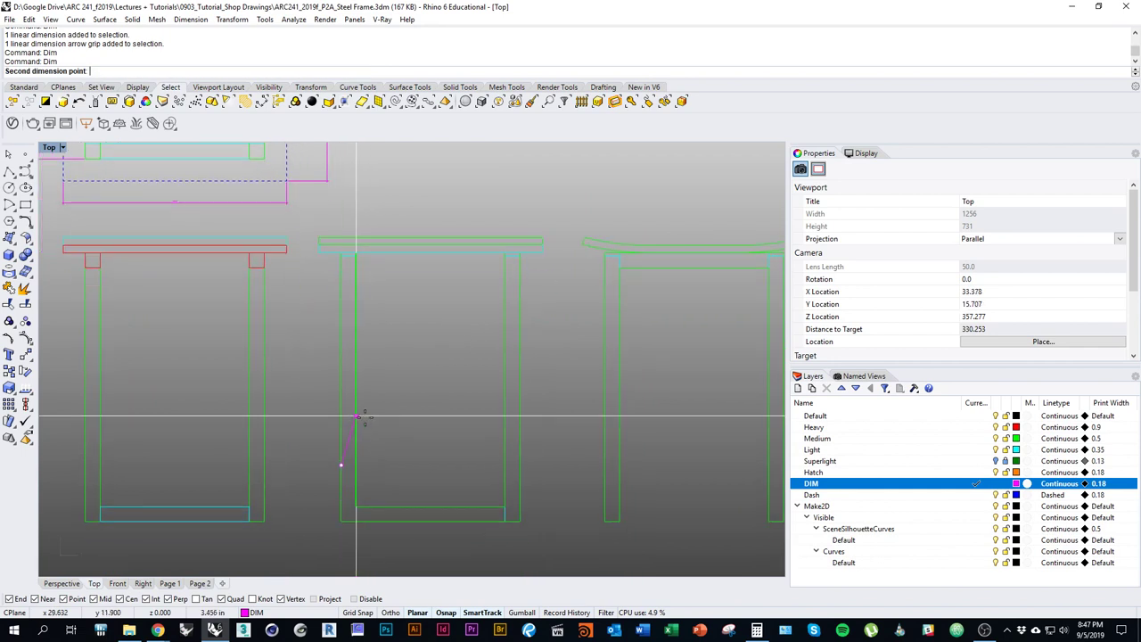
click(520, 465)
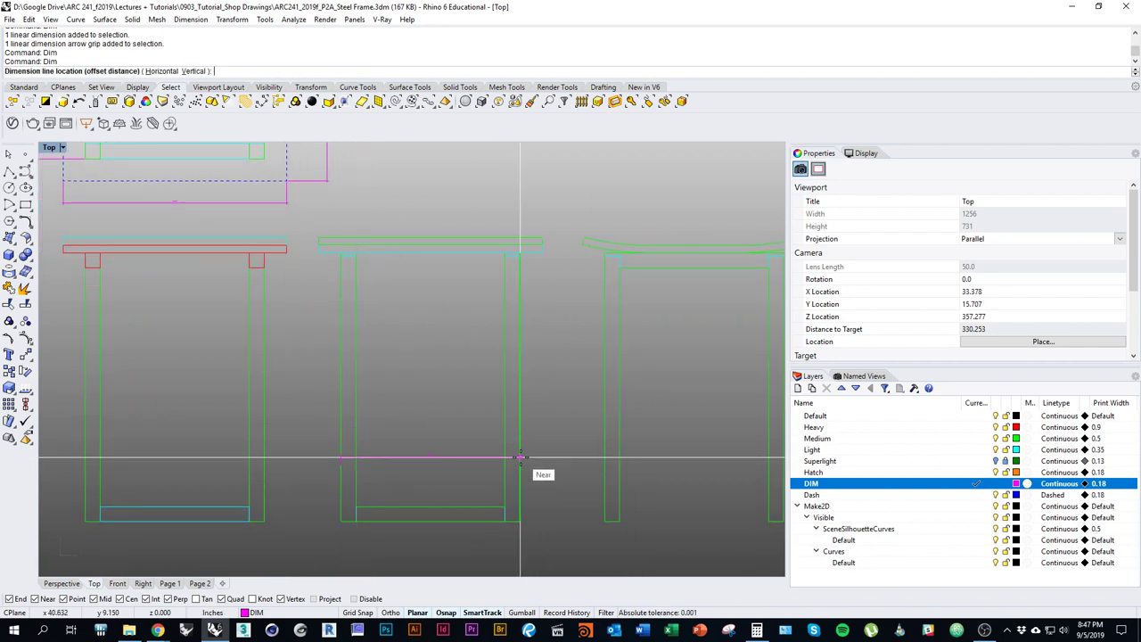
Dimension the frame width across the legs in the middle elevation and the curved-seat elevation, with both dimension lines aligned.
click(521, 459)
scroll(419, 450, up, 3)
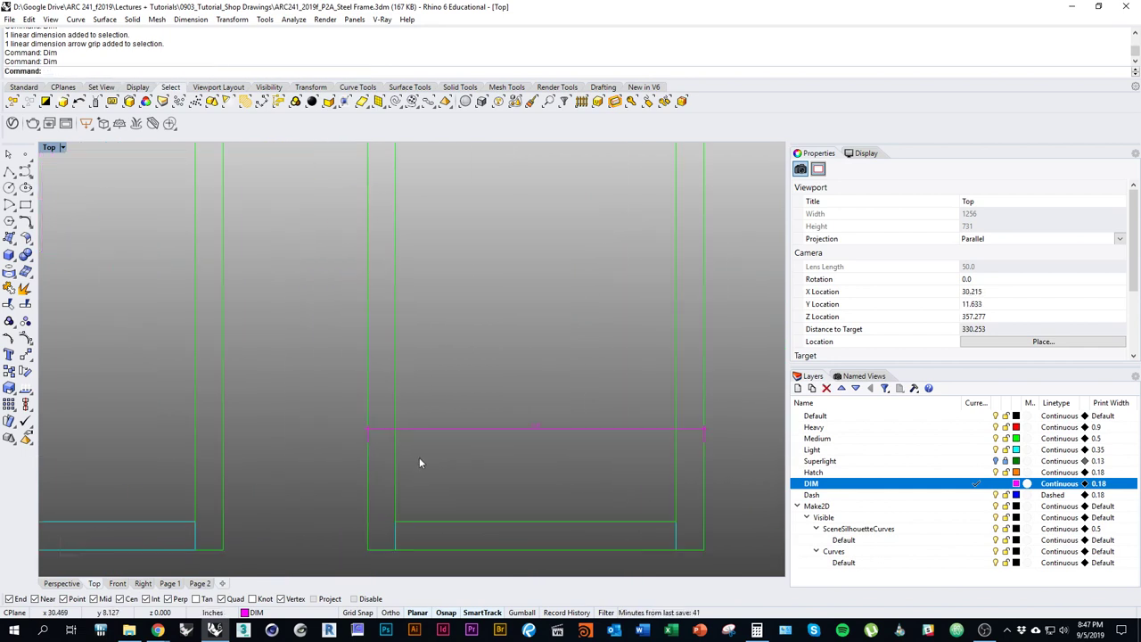
right_drag(468, 382, 364, 402)
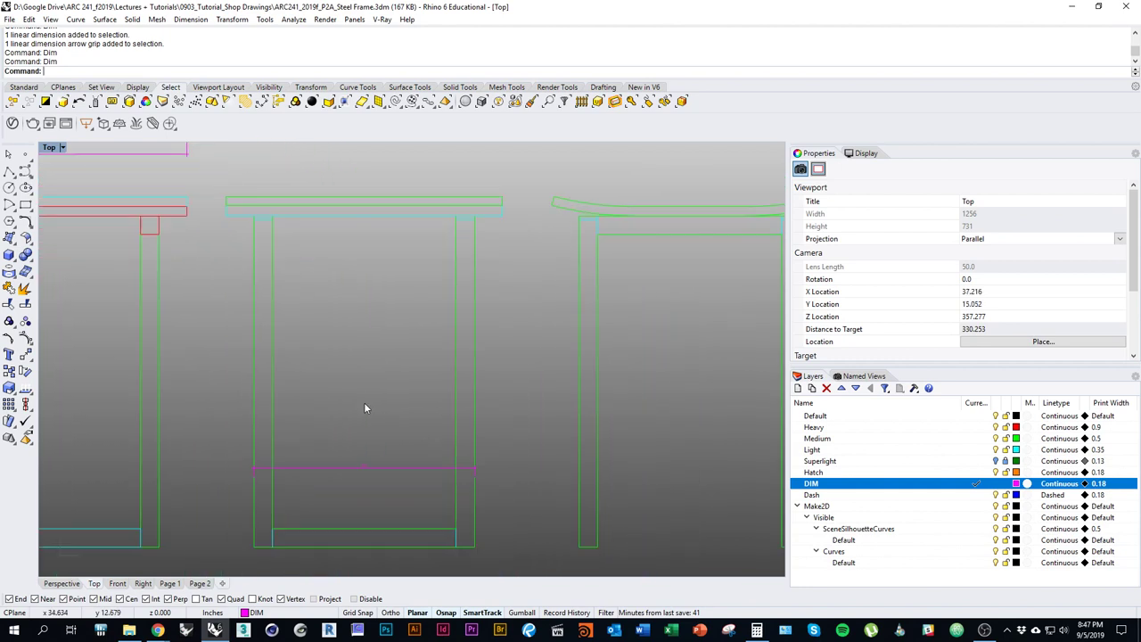
scroll(362, 403, down, 4)
right_drag(449, 445, 515, 450)
right_click(528, 443)
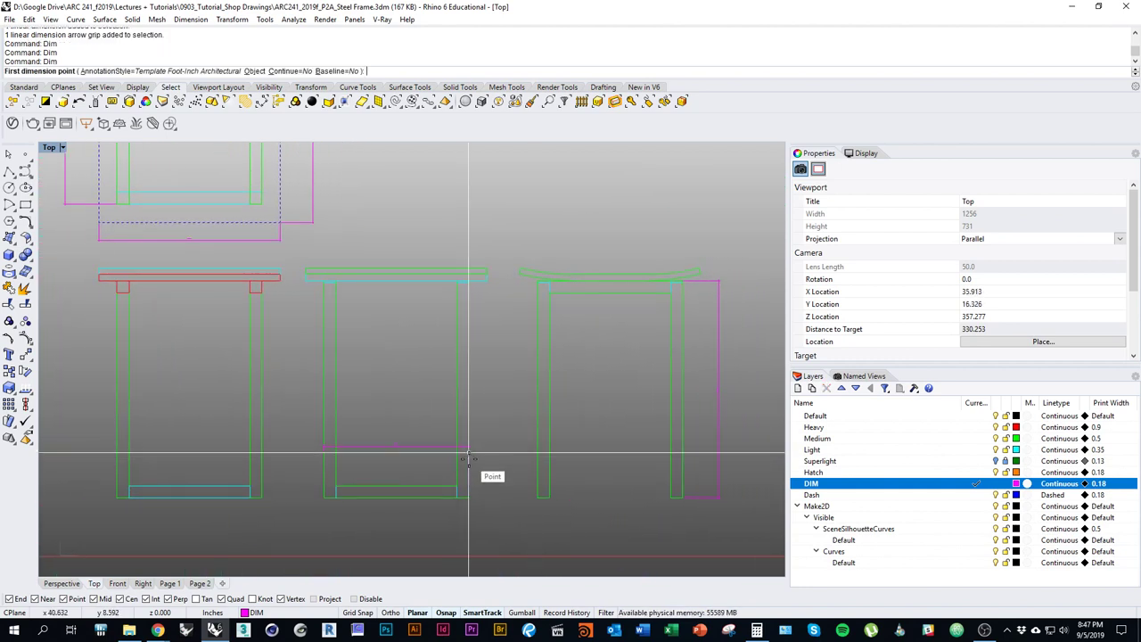
click(533, 453)
click(678, 453)
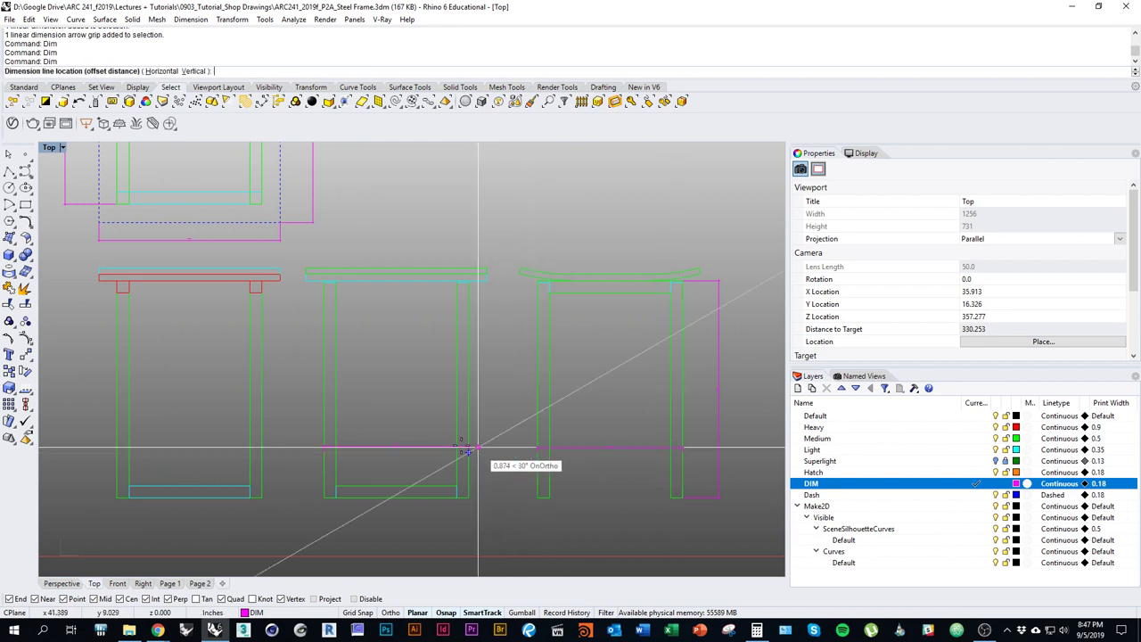
click(468, 448)
right_drag(478, 408, 518, 472)
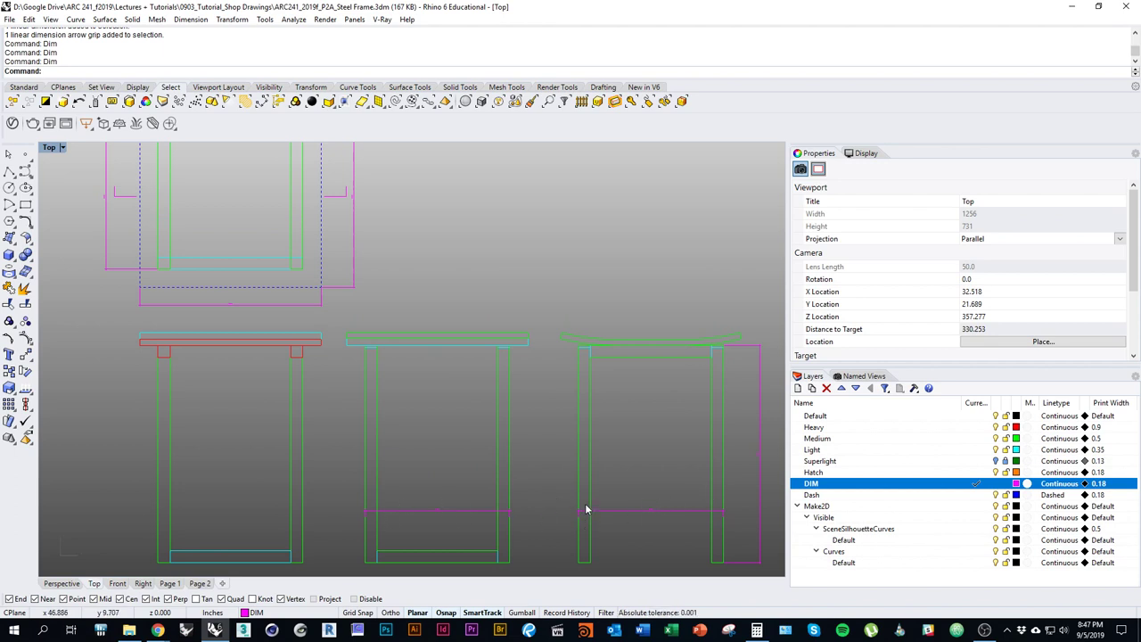
Dimension the overall width of the curved seat between its two tips, placing the dimension line above the seat.
right_click(660, 469)
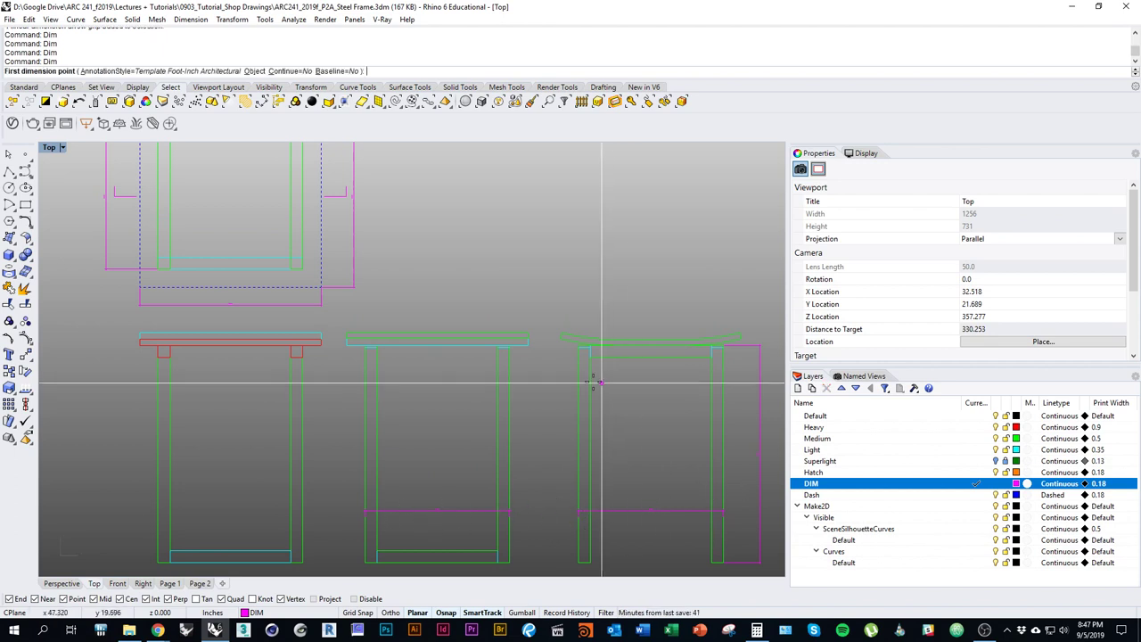
right_drag(602, 382, 489, 397)
click(448, 353)
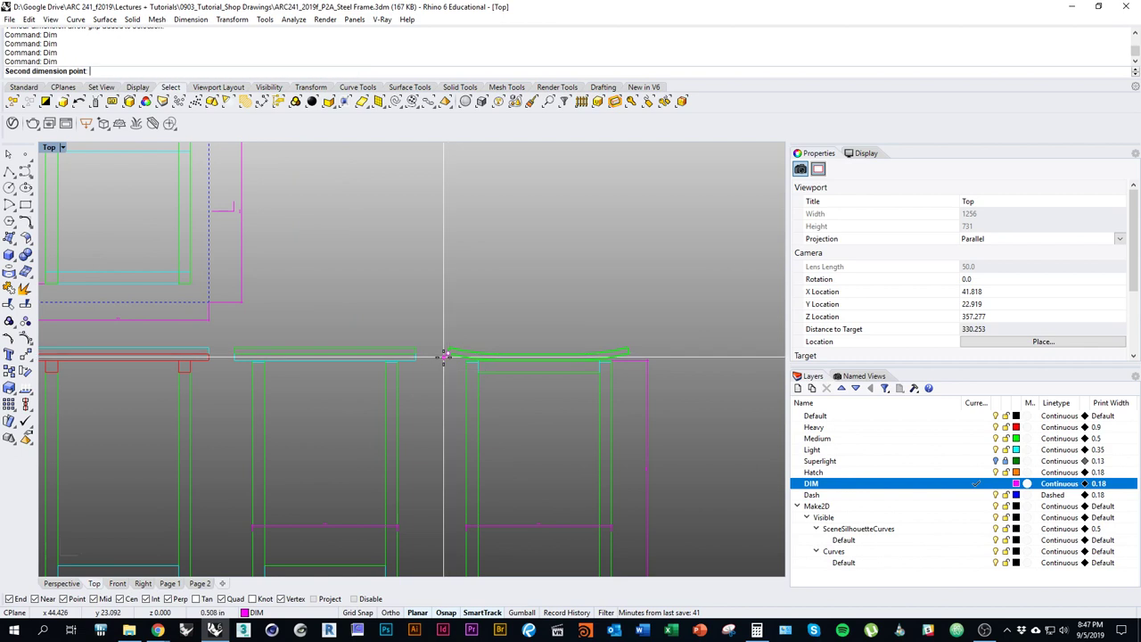
click(631, 351)
scroll(540, 338, up, 3)
click(553, 317)
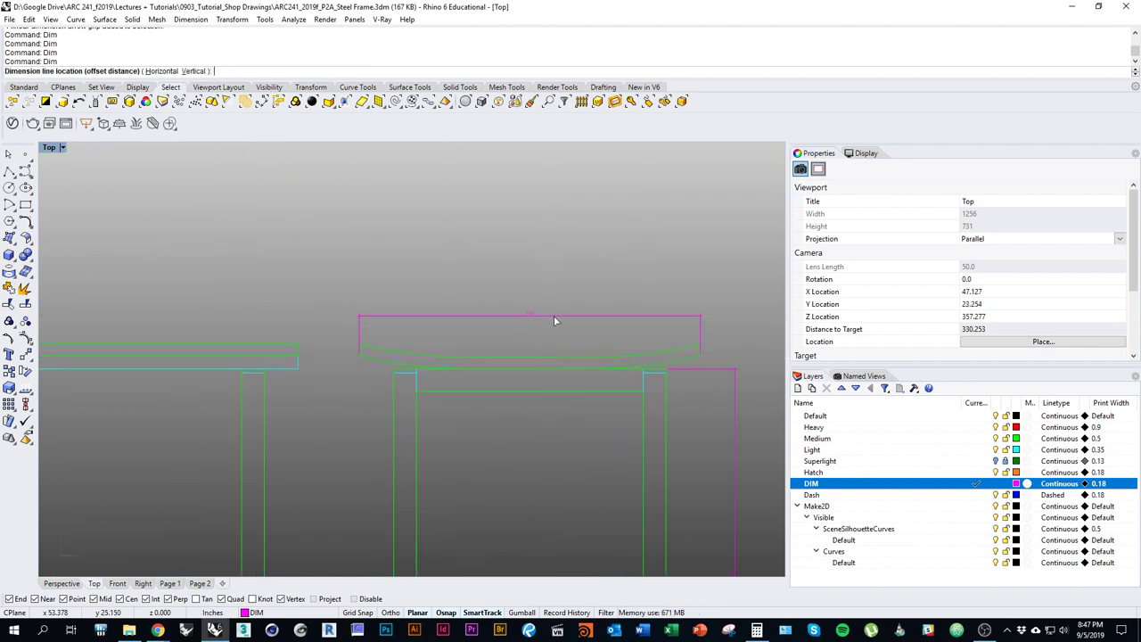
Dimension the seat width above the middle elevation, aligning the dimension line with the one over the curved seat.
right_drag(357, 360, 592, 375)
right_click(579, 374)
click(534, 365)
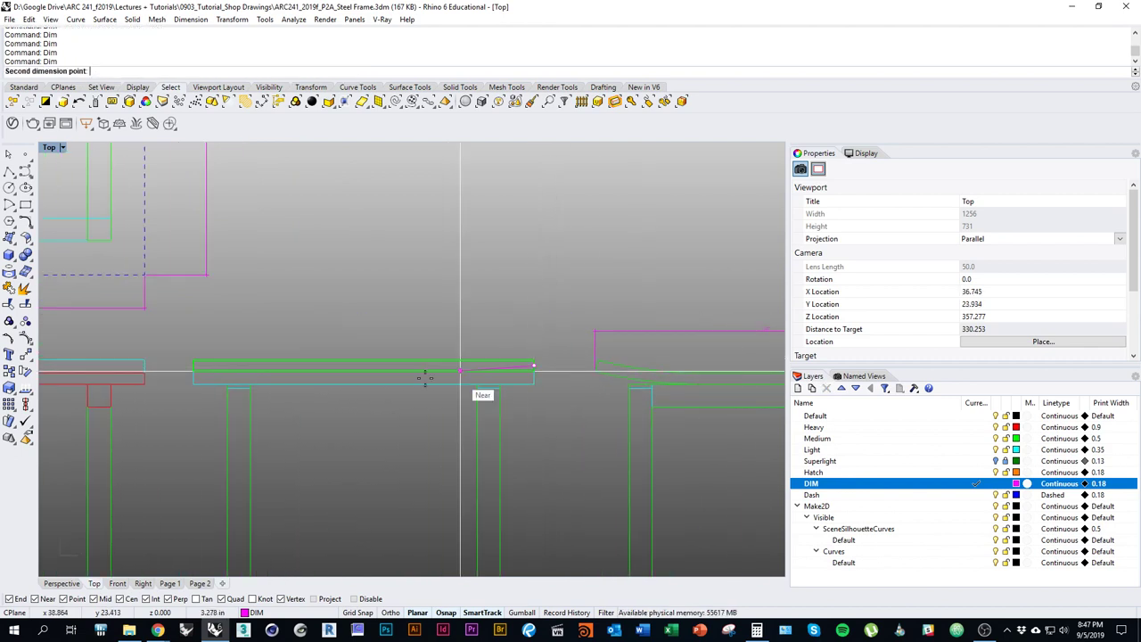
click(193, 364)
click(594, 332)
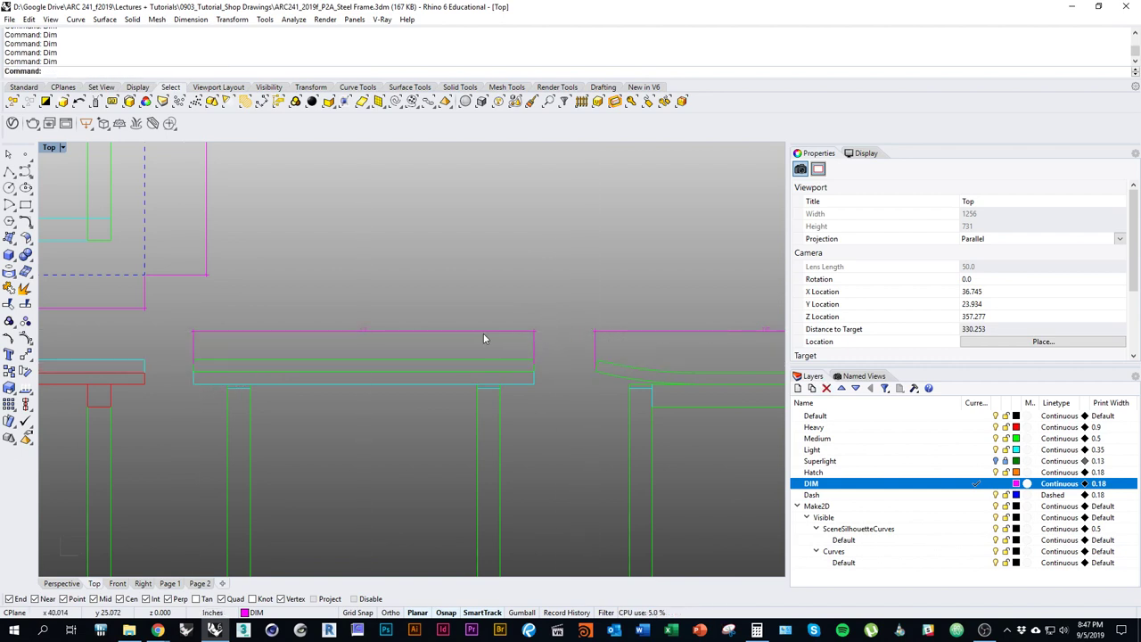
Review the plan, section and elevations in the Top view for dimension coverage.
scroll(660, 356, down, 2)
mouse_move(636, 369)
right_down()
mouse_move(307, 324)
mouse_move(428, 335)
mouse_move(442, 272)
right_up()
right_click(446, 438)
right_drag(435, 441, 412, 531)
scroll(496, 372, up, 2)
mouse_move(496, 372)
right_down()
mouse_move(484, 501)
mouse_move(518, 406)
mouse_move(510, 384)
mouse_move(469, 366)
right_up()
key(Escape)
right_drag(371, 441, 335, 441)
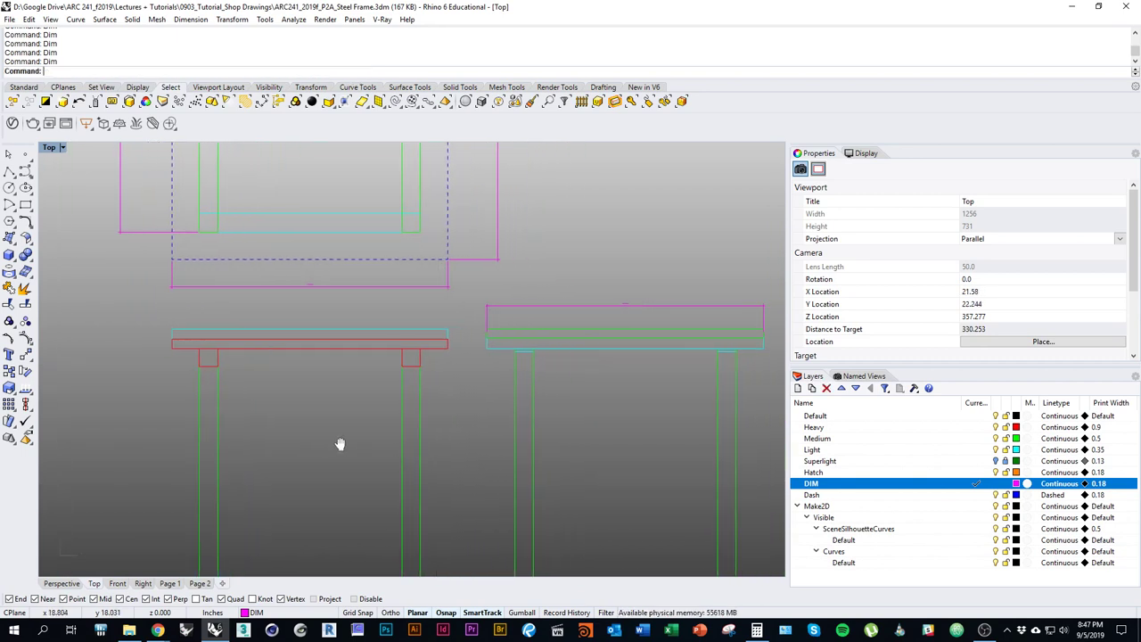
scroll(351, 426, down, 4)
mouse_move(400, 458)
right_down()
mouse_move(280, 365)
mouse_move(454, 440)
mouse_move(397, 472)
right_up()
scroll(323, 417, down, 2)
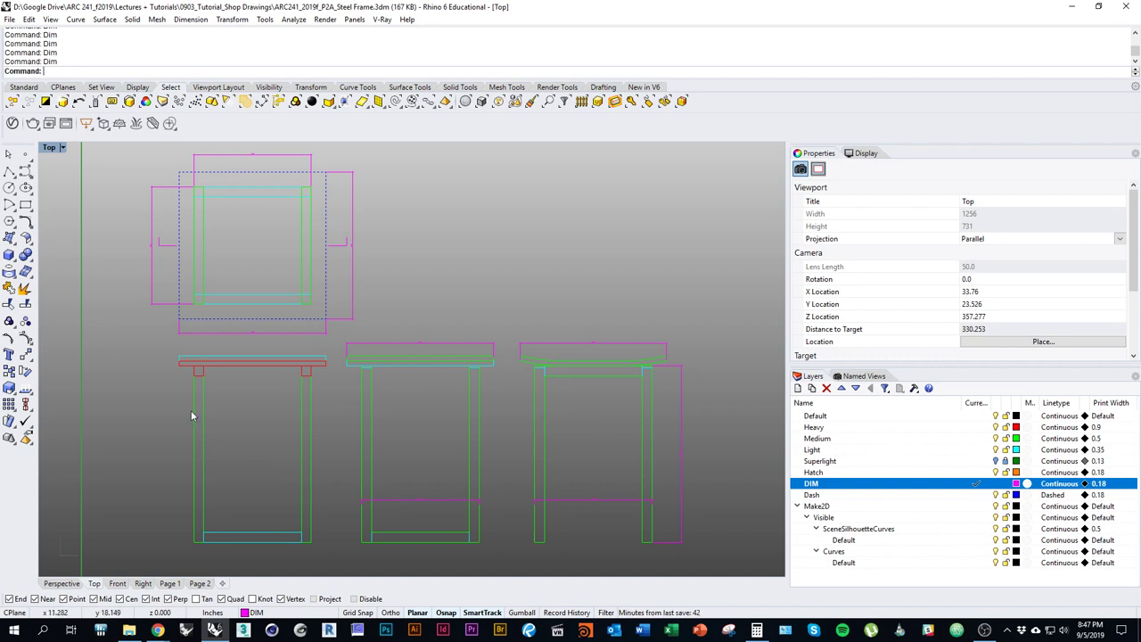
right_drag(305, 501, 298, 467)
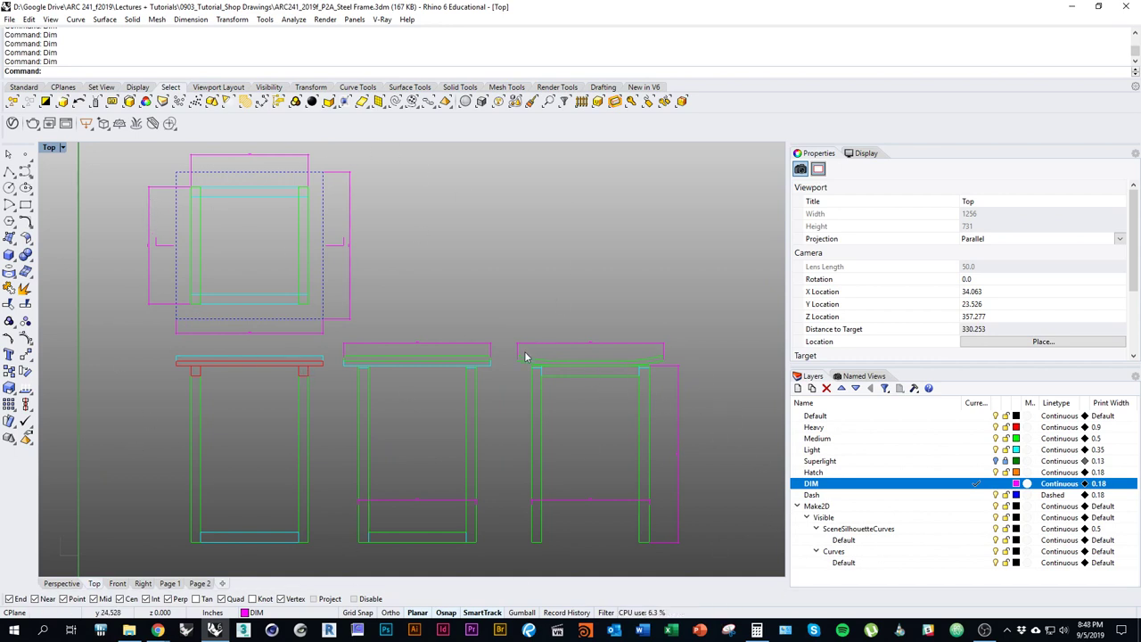
right_drag(552, 428, 533, 412)
right_drag(377, 304, 375, 331)
In the Page 1 detail, move the plan's vertical seat dimension line farther out, clear of the section mark.
click(203, 584)
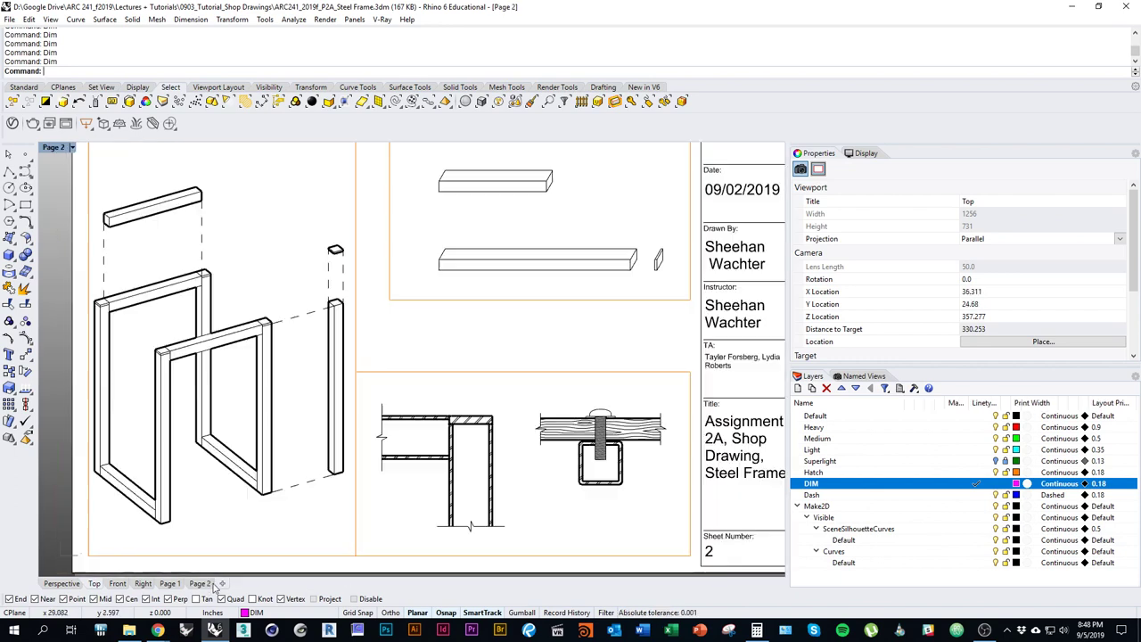
click(169, 583)
right_drag(383, 459, 323, 439)
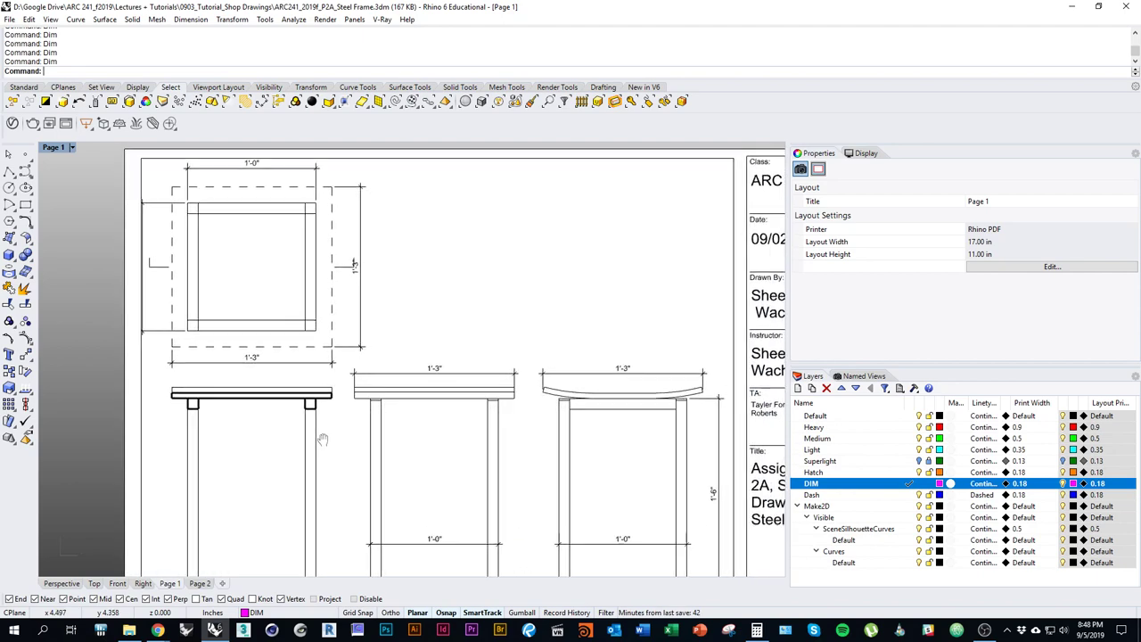
right_drag(366, 324, 430, 291)
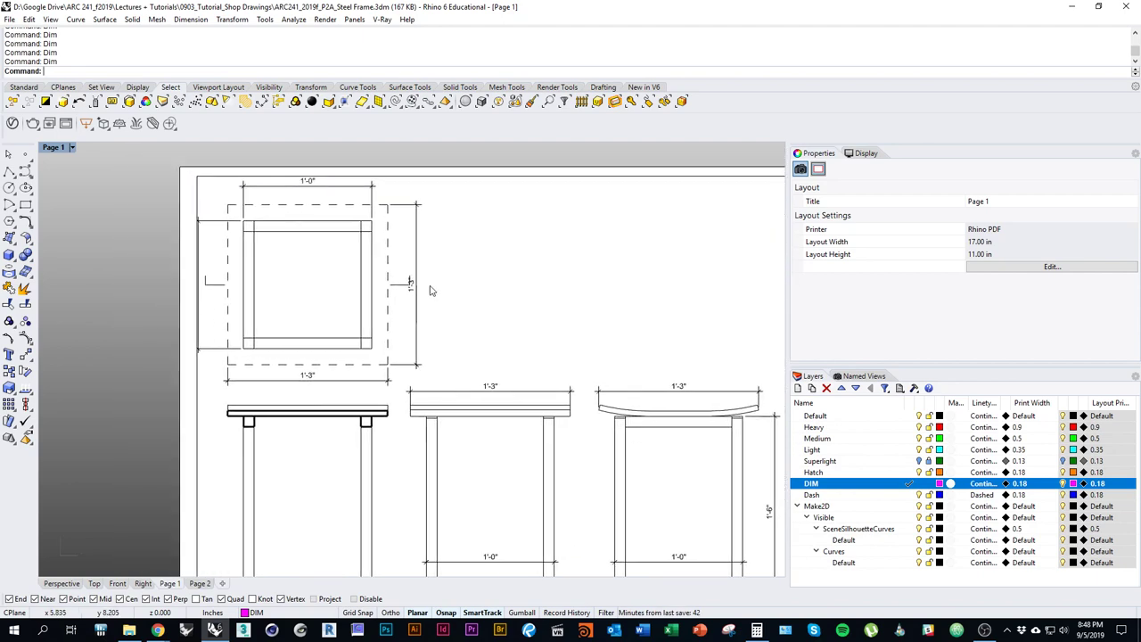
double_click(422, 312)
click(416, 366)
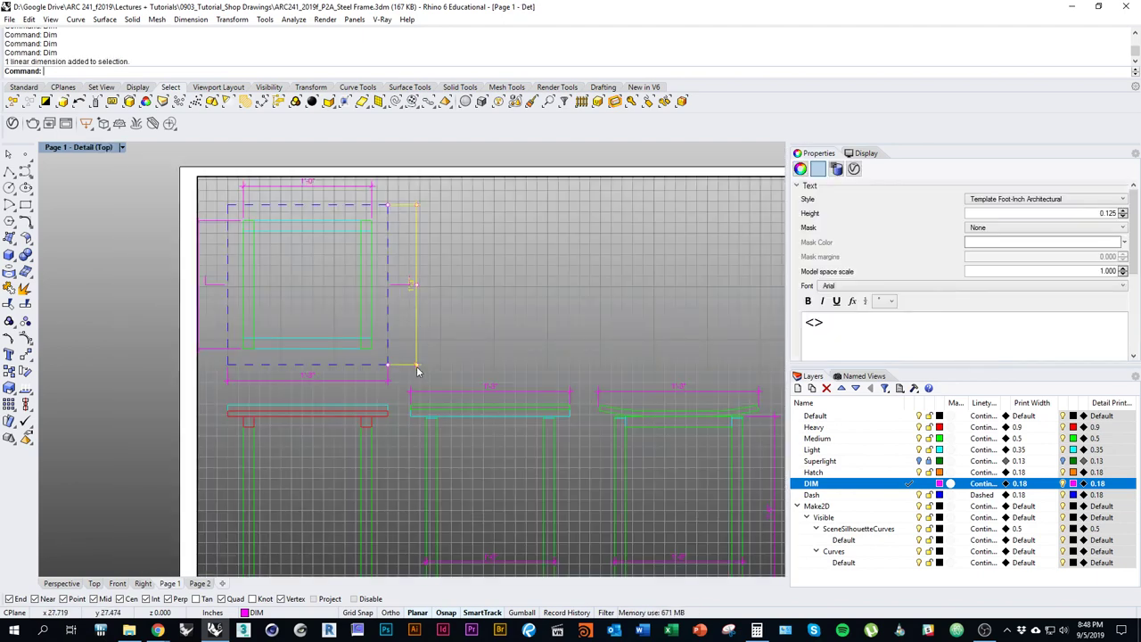
drag(415, 366, 431, 365)
double_click(487, 367)
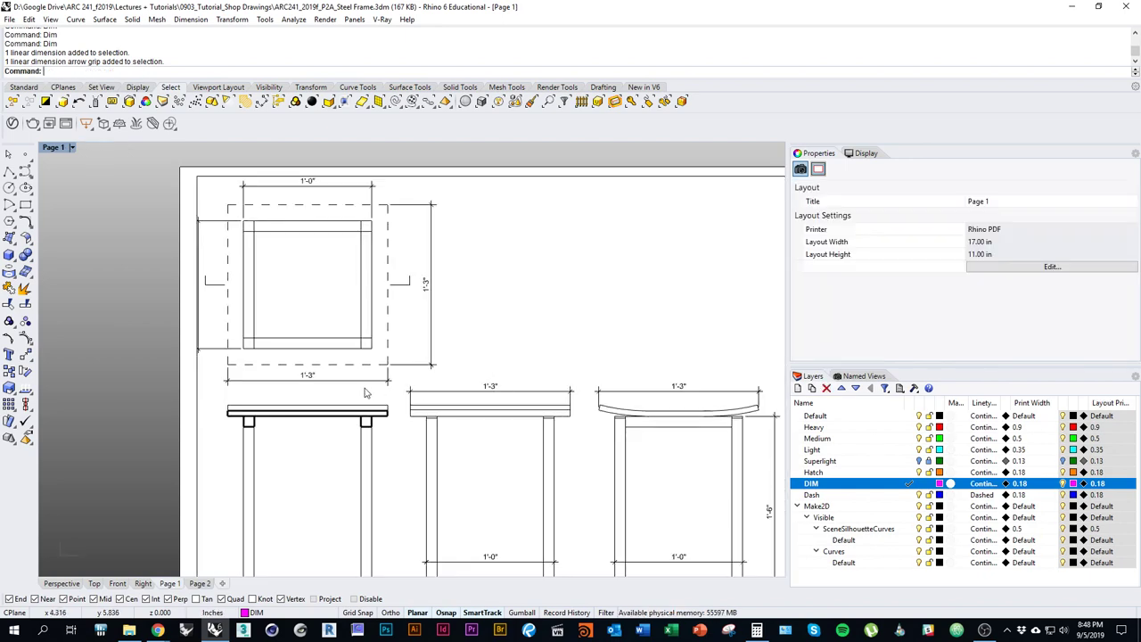
Inspect the dimensioned drawings on Page 1 and the exploded view, parts and joint details on Page 2.
scroll(324, 479, down, 4)
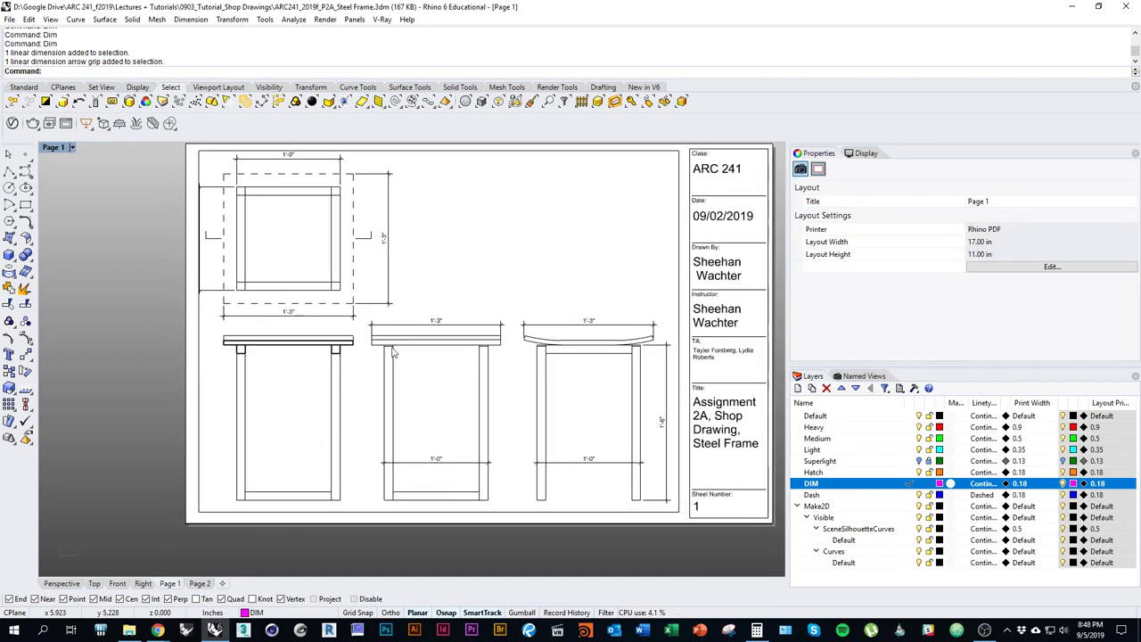
scroll(488, 423, up, 4)
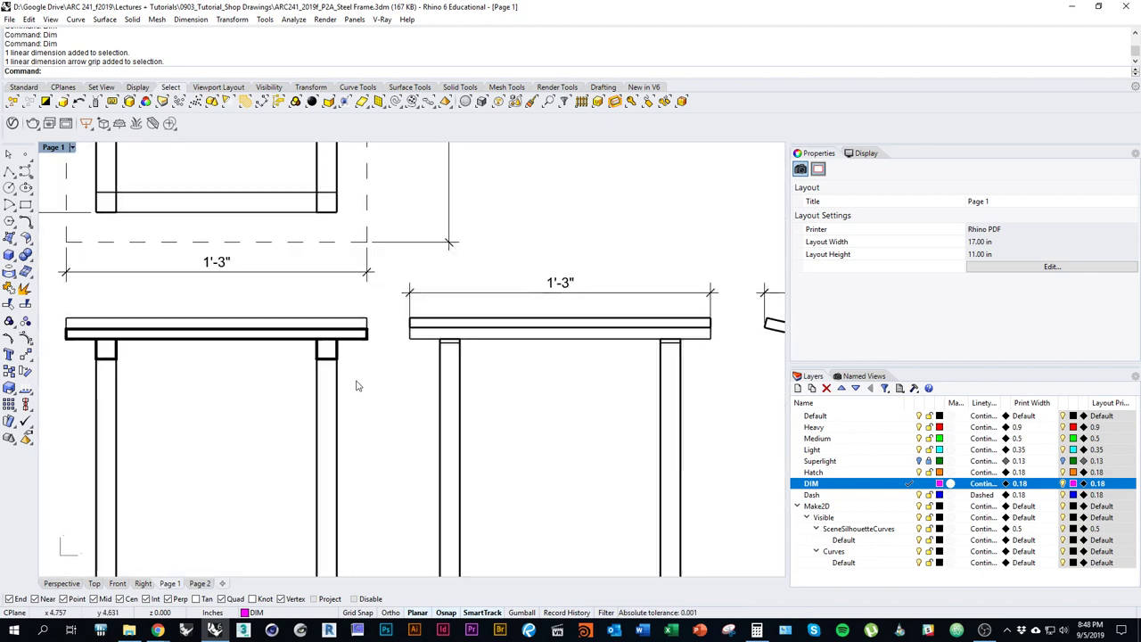
right_drag(365, 451, 361, 471)
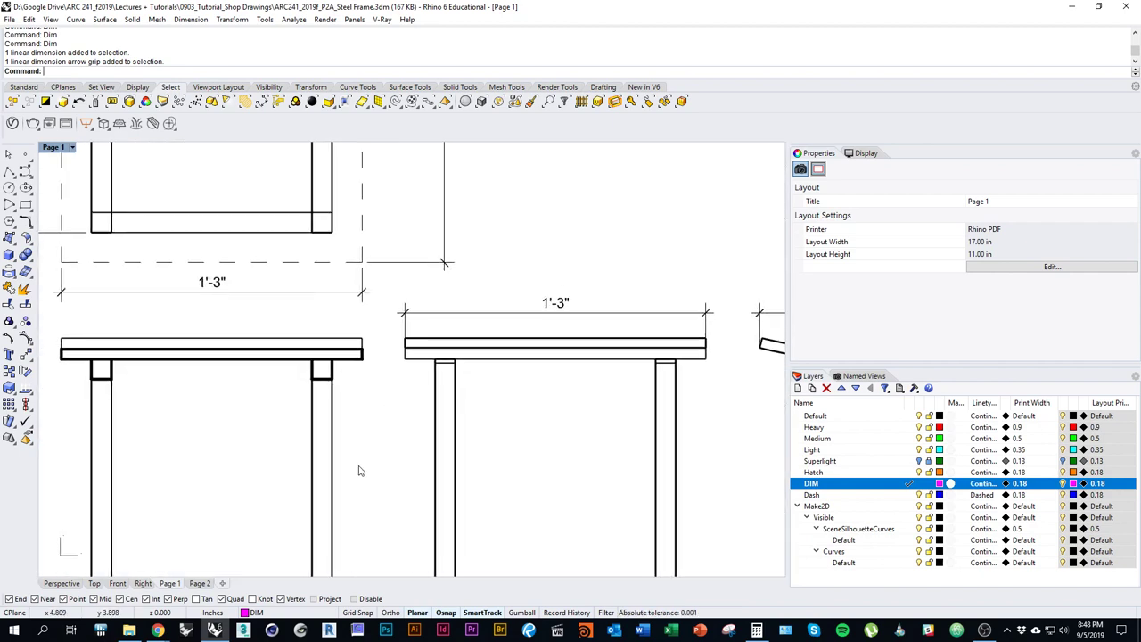
click(200, 583)
scroll(540, 403, down, 1)
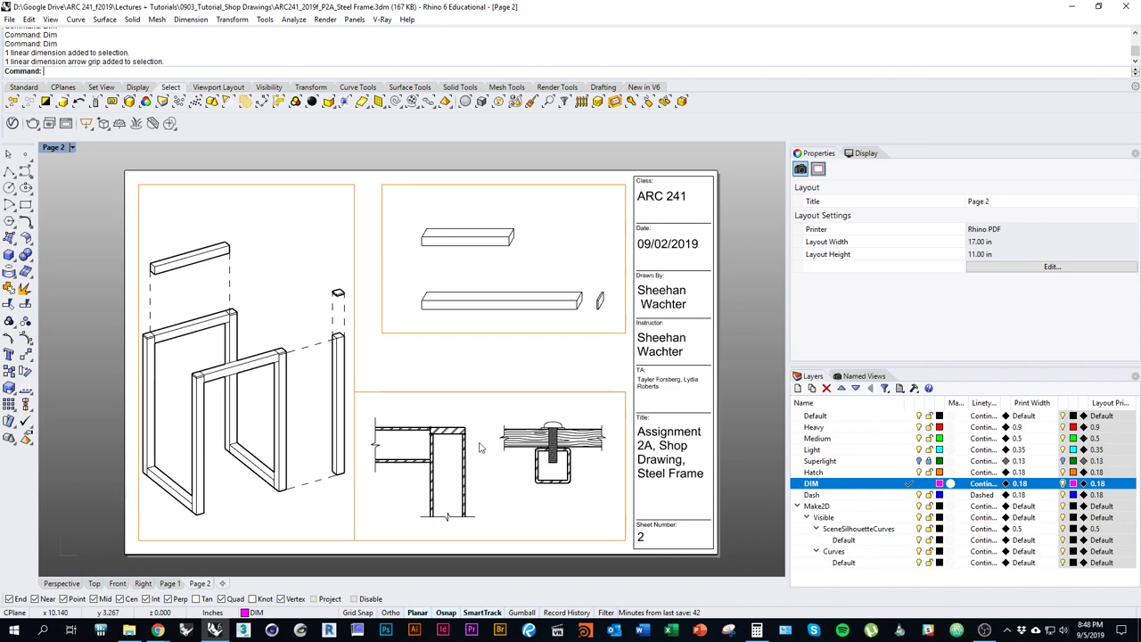
scroll(556, 483, up, 5)
right_drag(557, 483, 584, 448)
scroll(555, 428, down, 2)
right_drag(424, 408, 472, 451)
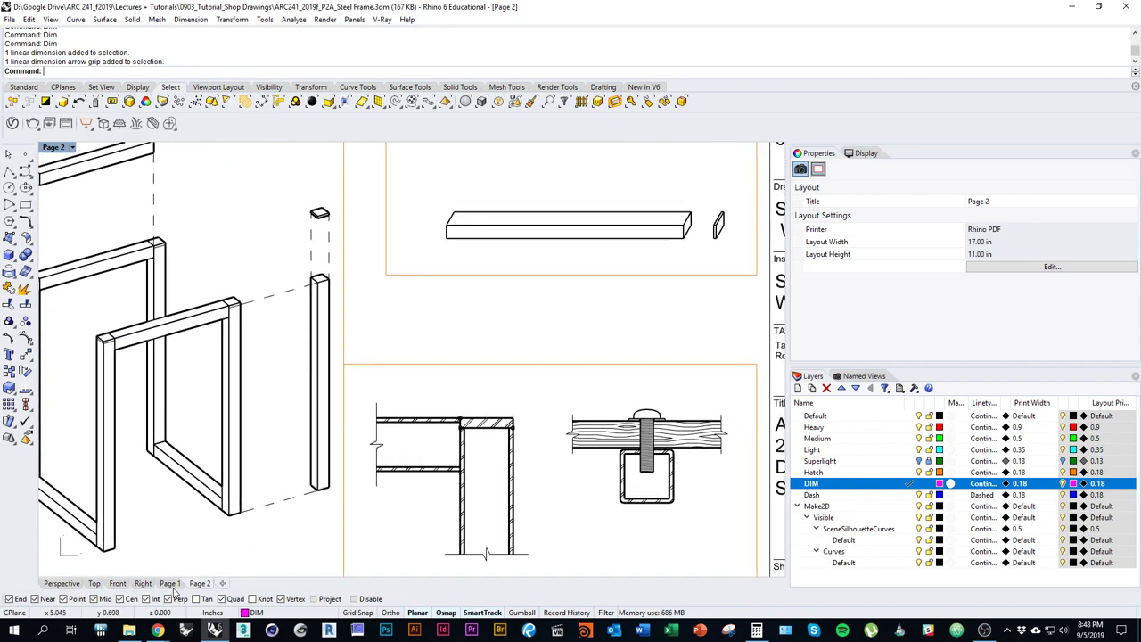
Extend the left edge of the Page 1 detail outward so it includes the plan's vertical frame dimension.
click(170, 583)
scroll(360, 435, down, 2)
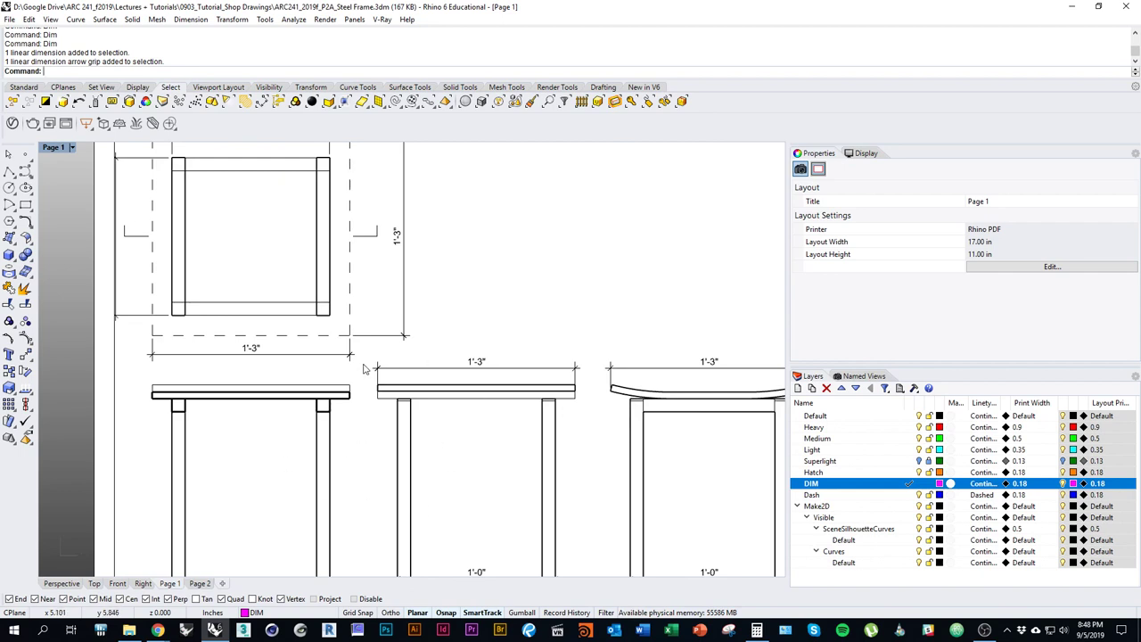
right_drag(364, 369, 395, 452)
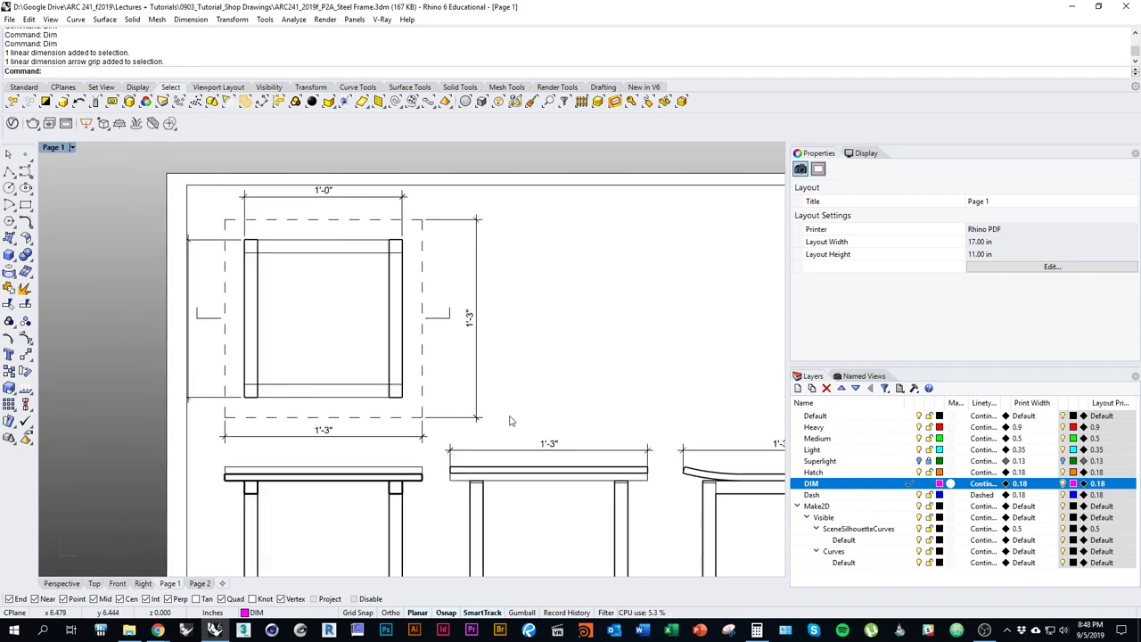
click(187, 426)
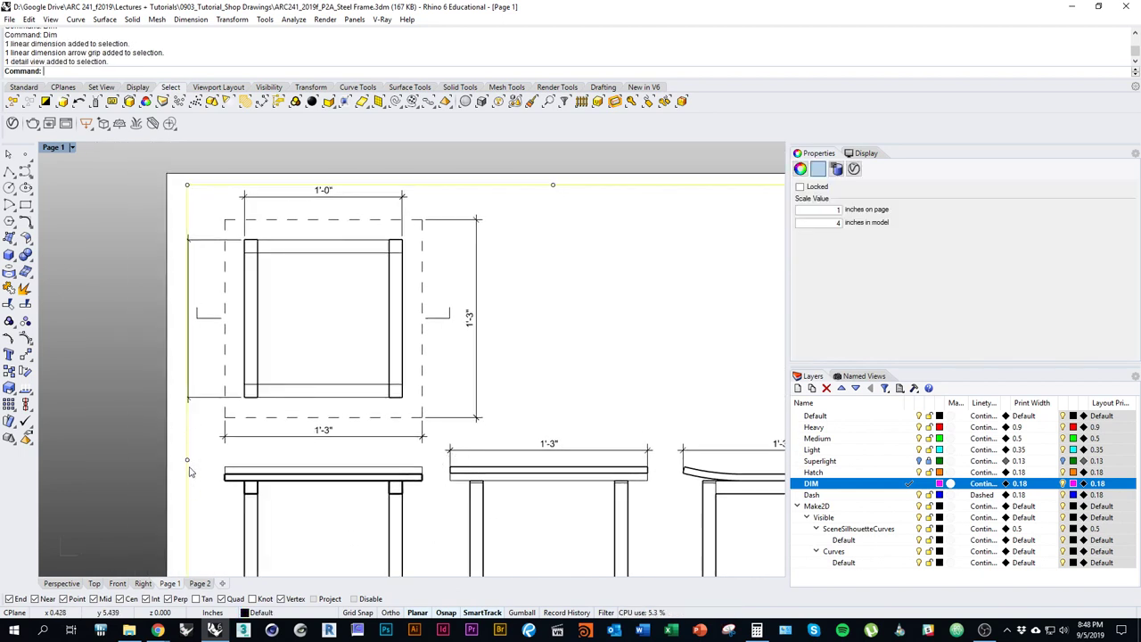
drag(187, 462, 176, 463)
scroll(145, 475, down, 5)
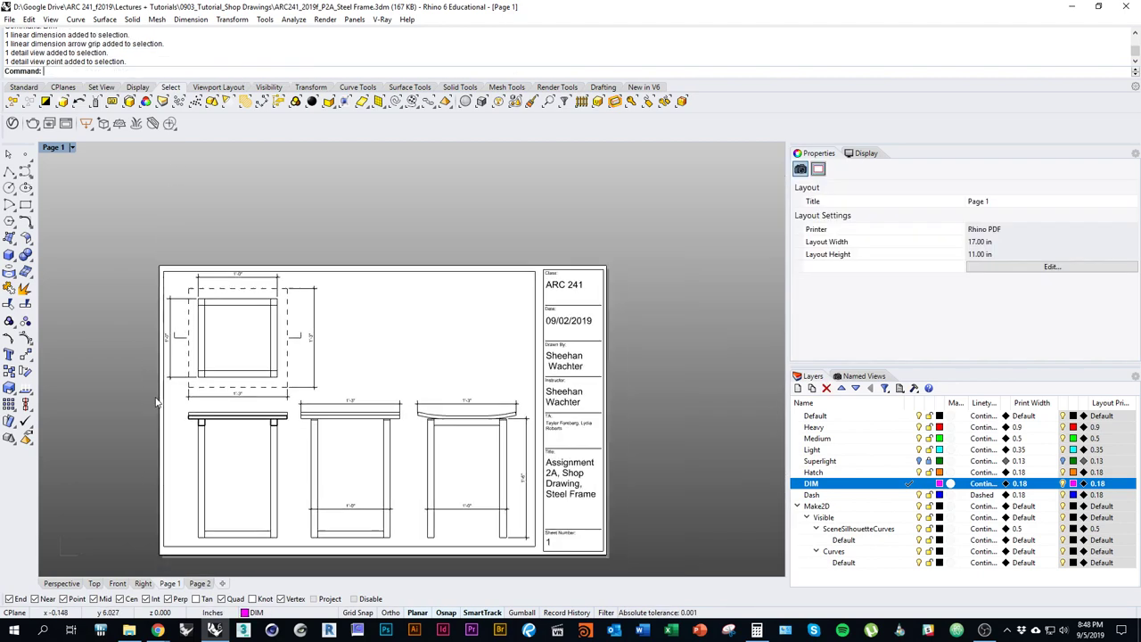
scroll(422, 390, up, 4)
scroll(423, 390, down, 2)
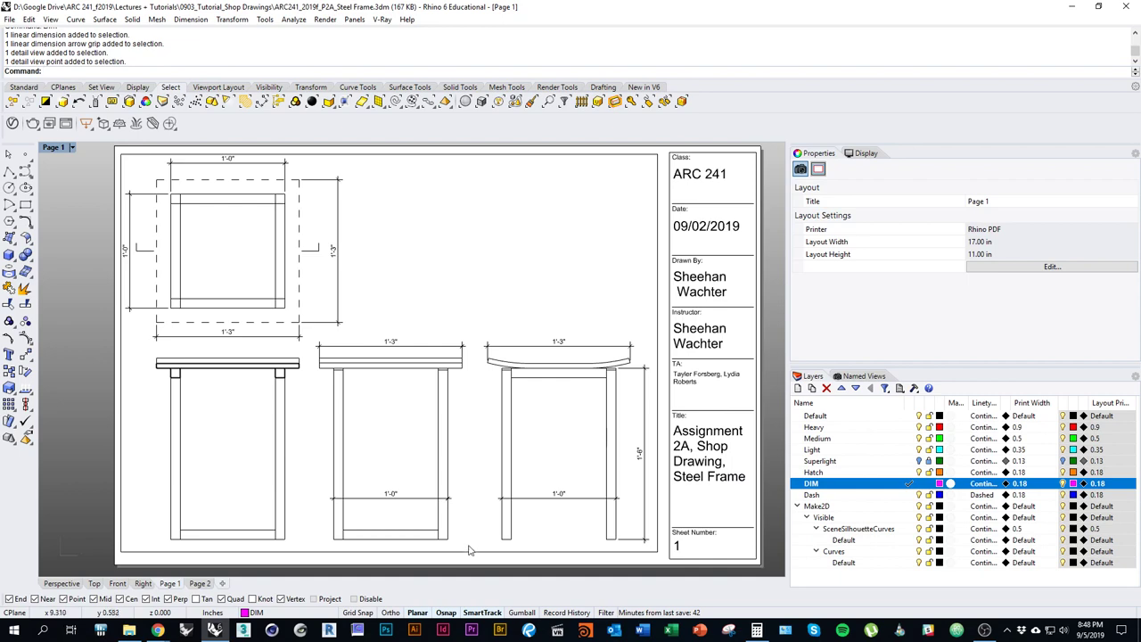
In the Top view, dimension the length of the longer loose bar along its front lower edge, placing the dimension below it.
click(200, 584)
scroll(459, 540, down, 4)
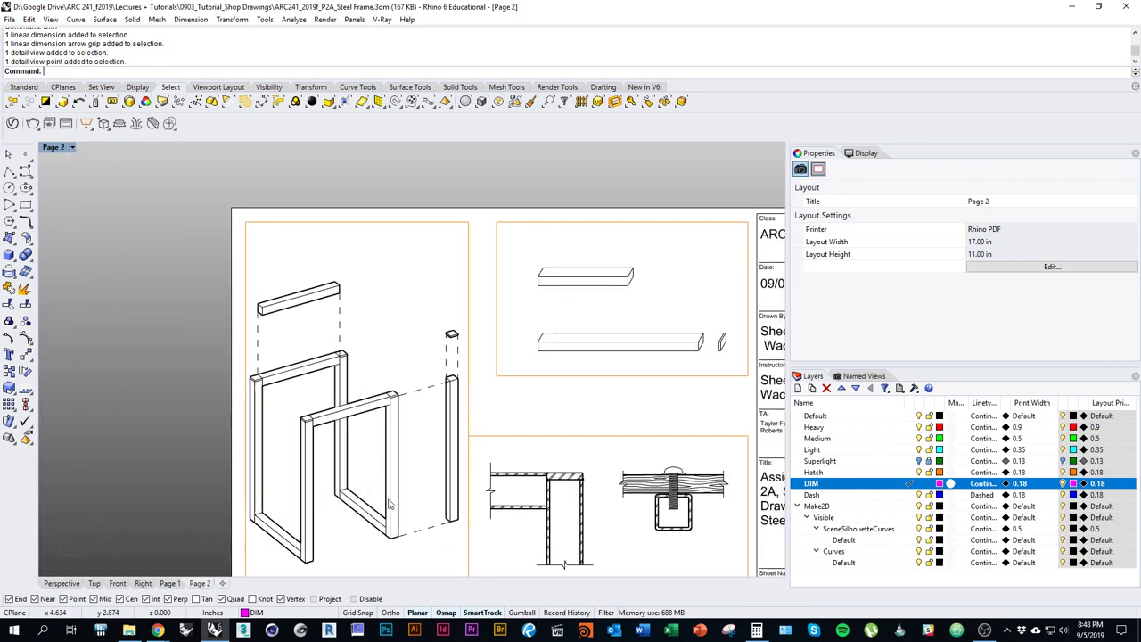
right_drag(431, 492, 415, 480)
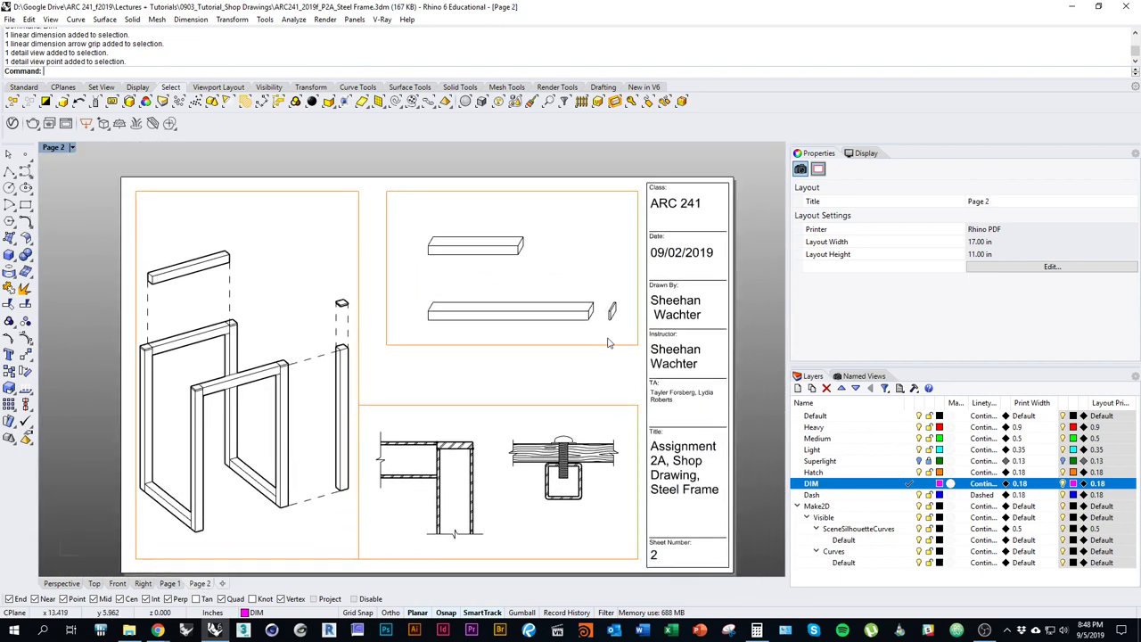
click(94, 584)
scroll(365, 436, down, 5)
scroll(511, 401, up, 10)
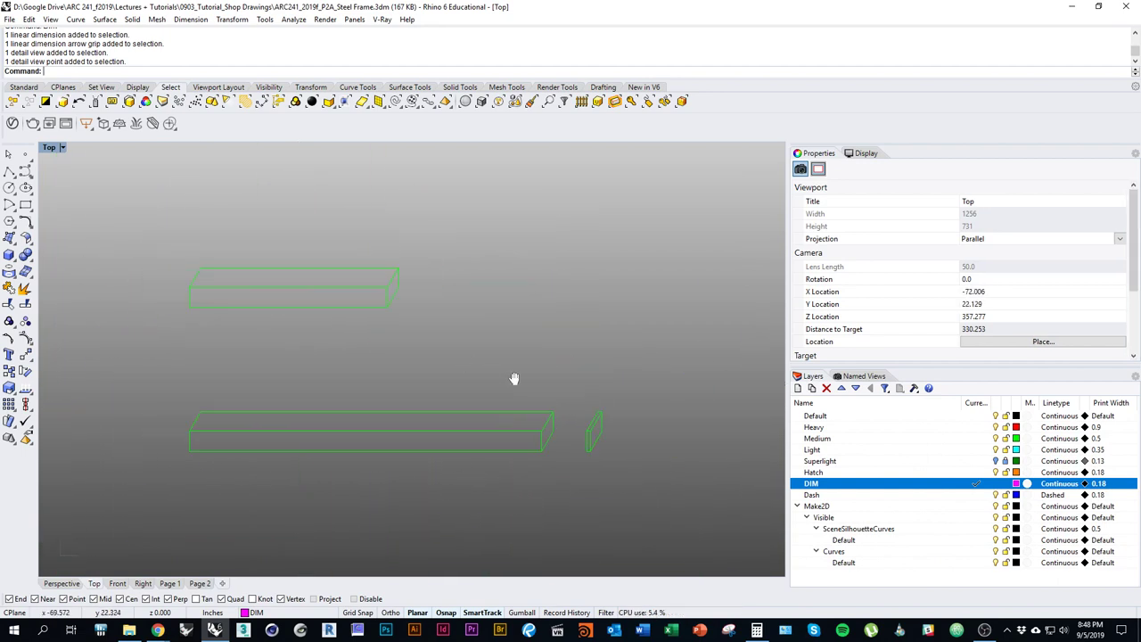
text(Dim)
key(Return)
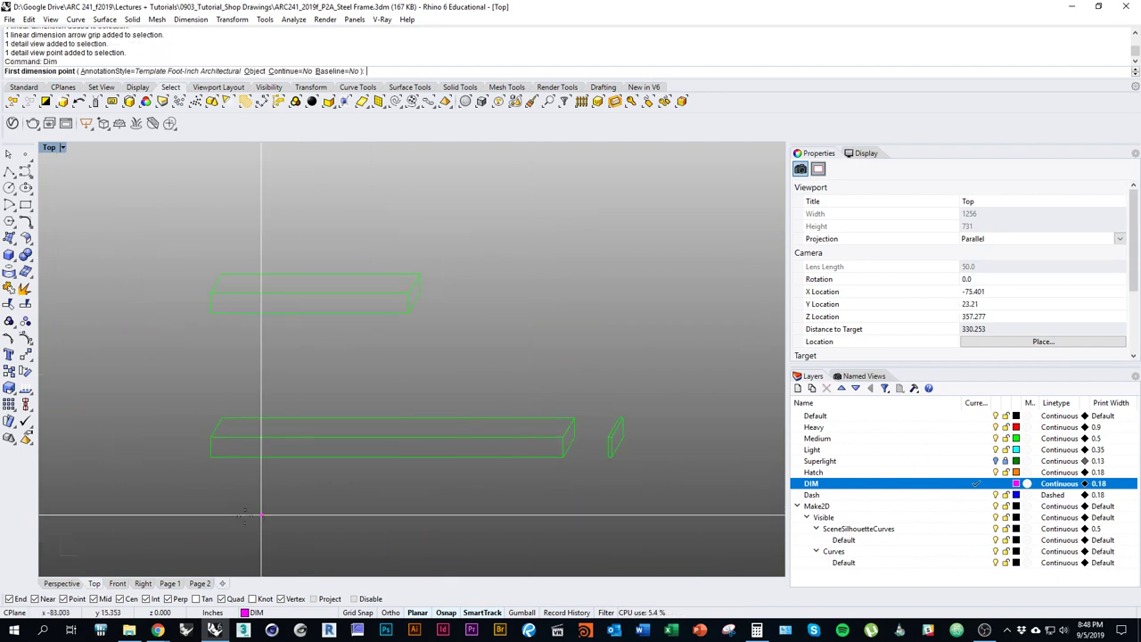
click(210, 458)
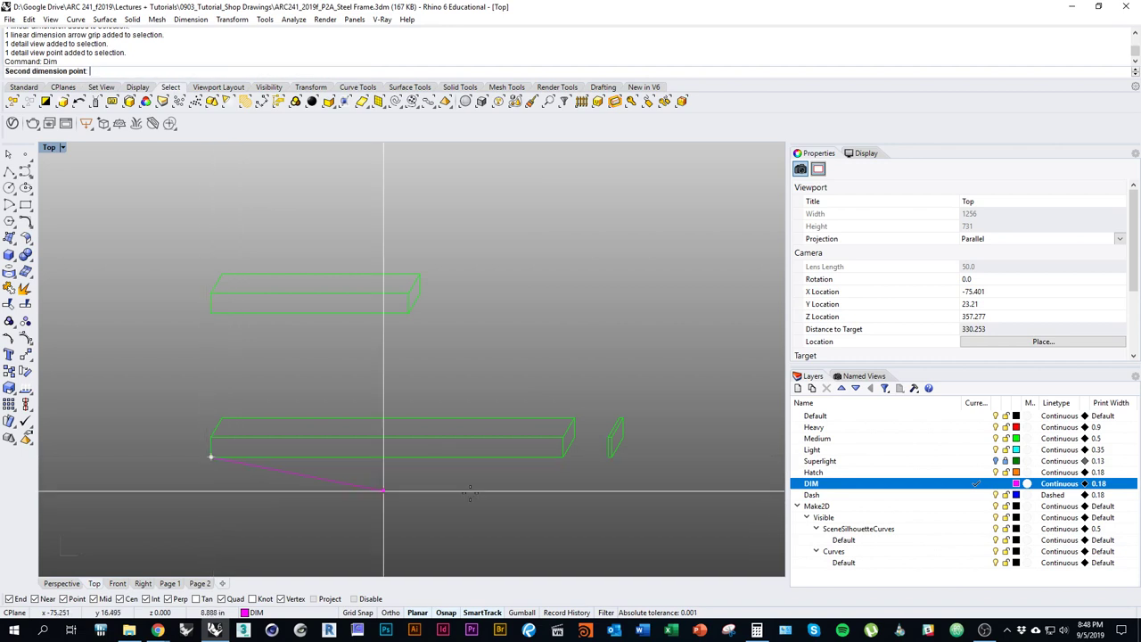
click(564, 457)
click(562, 489)
Dimension the length of the shorter loose bar along its front lower edge, placing the dimension below it.
key(Return)
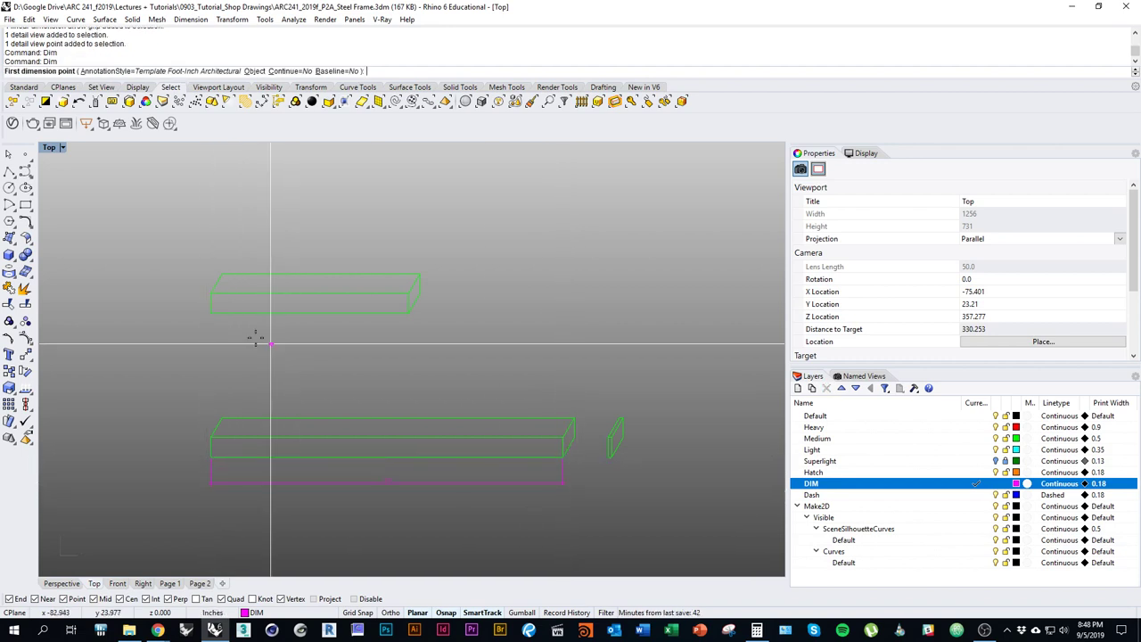
click(211, 313)
click(408, 313)
click(407, 338)
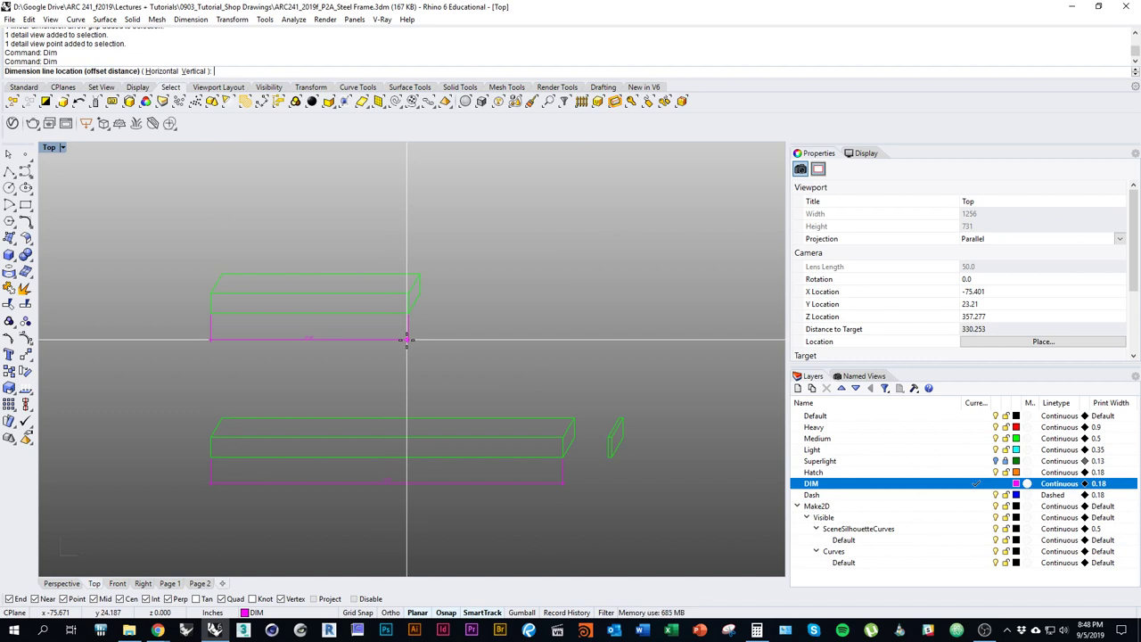
Dimension the vertical depth of the longer loose bar's upper face, placing the dimension beyond the bar's left end.
scroll(490, 402, up, 3)
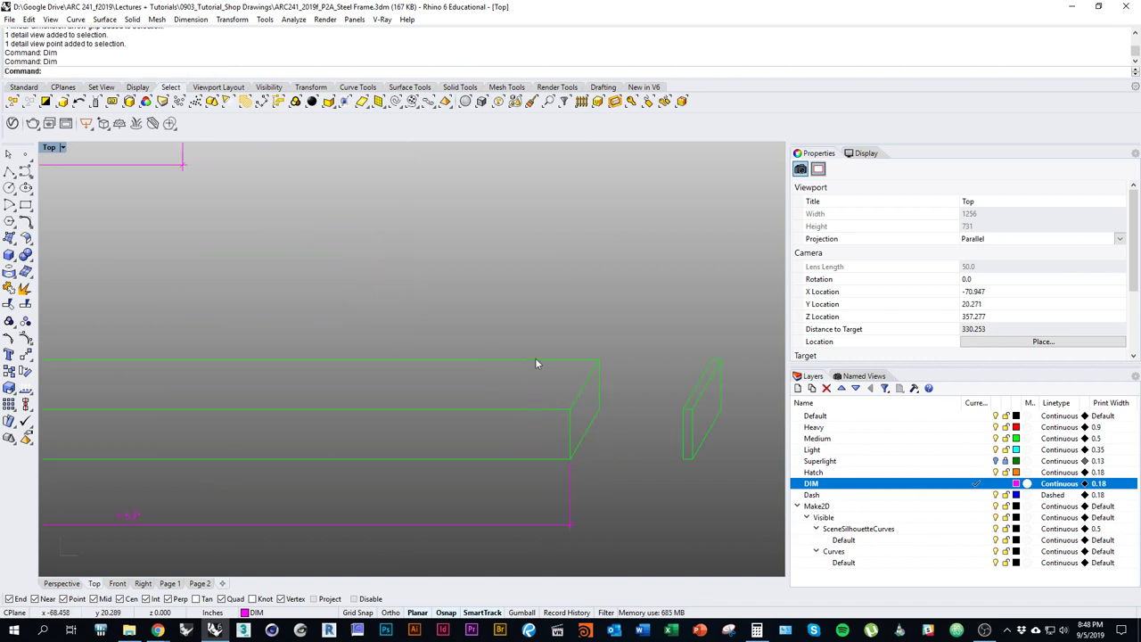
scroll(562, 381, down, 3)
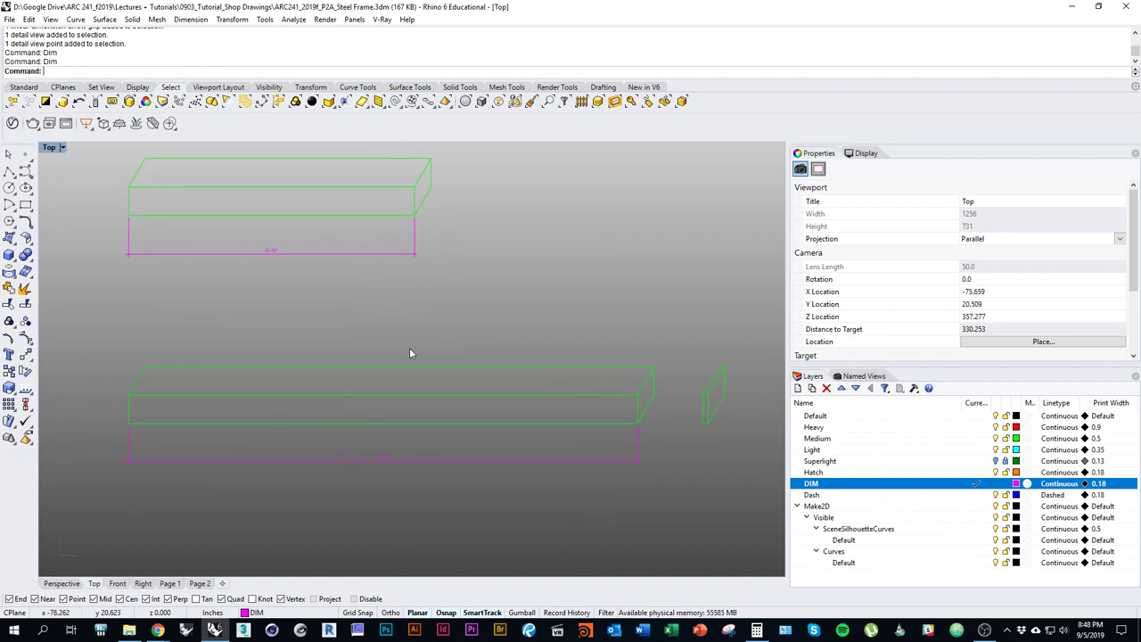
key(Return)
click(186, 397)
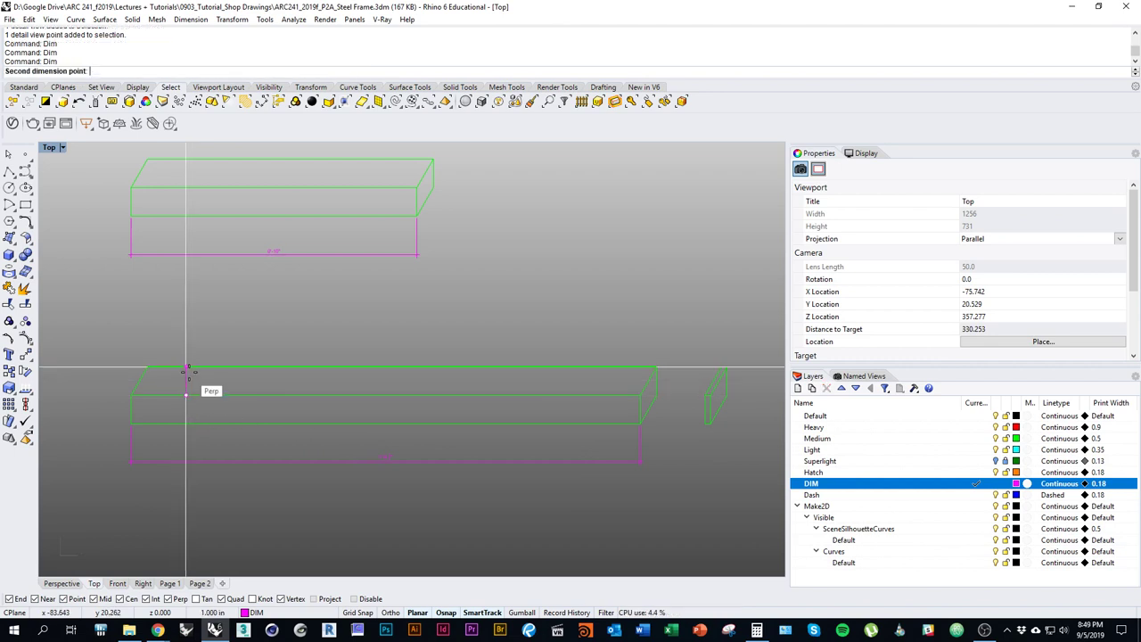
click(185, 366)
right_drag(159, 379, 278, 373)
click(195, 387)
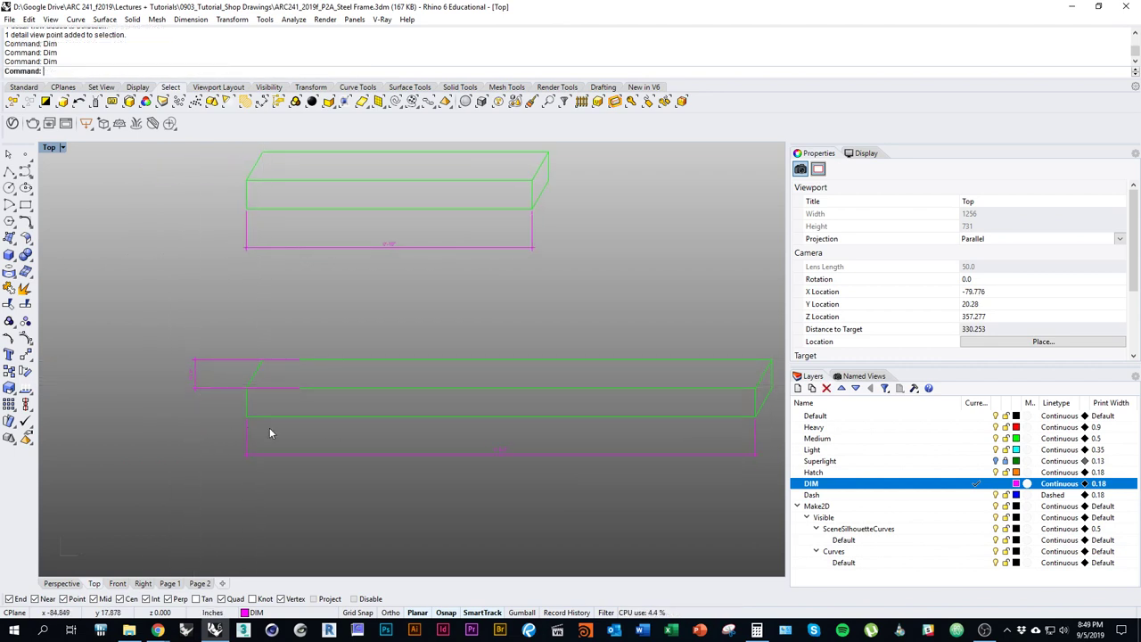
Dimension the height of the longer bar's front face, aligning the dimension line with the upper-face depth dimension.
key(Return)
click(301, 388)
click(302, 416)
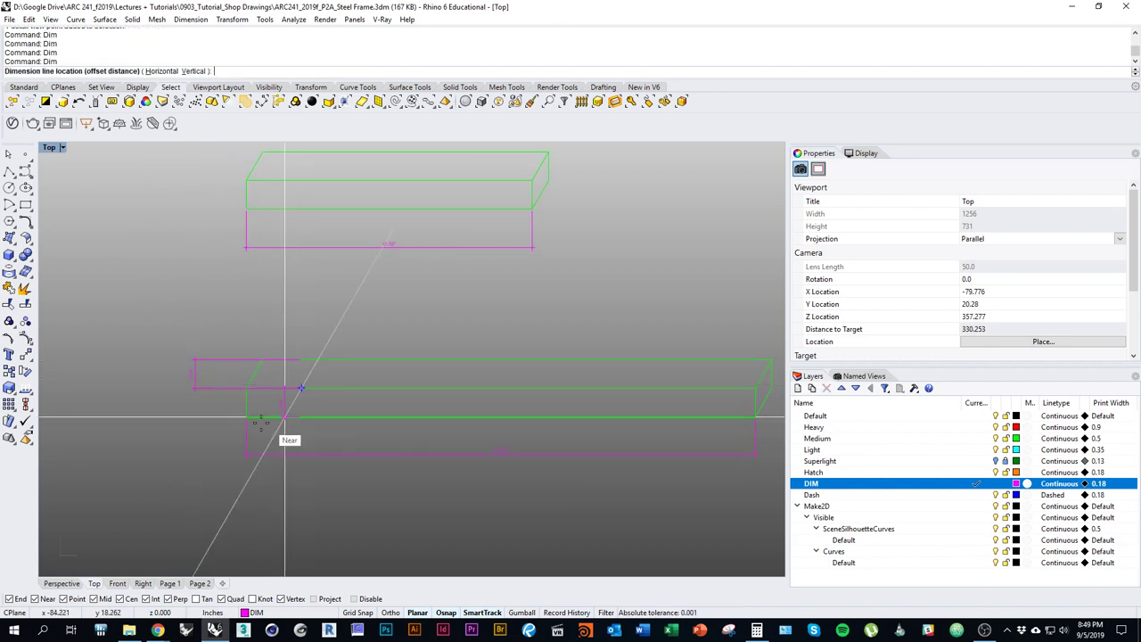
click(196, 389)
right_drag(355, 428, 264, 399)
right_drag(360, 316, 455, 438)
ctrl+right_drag(162, 567, 198, 351)
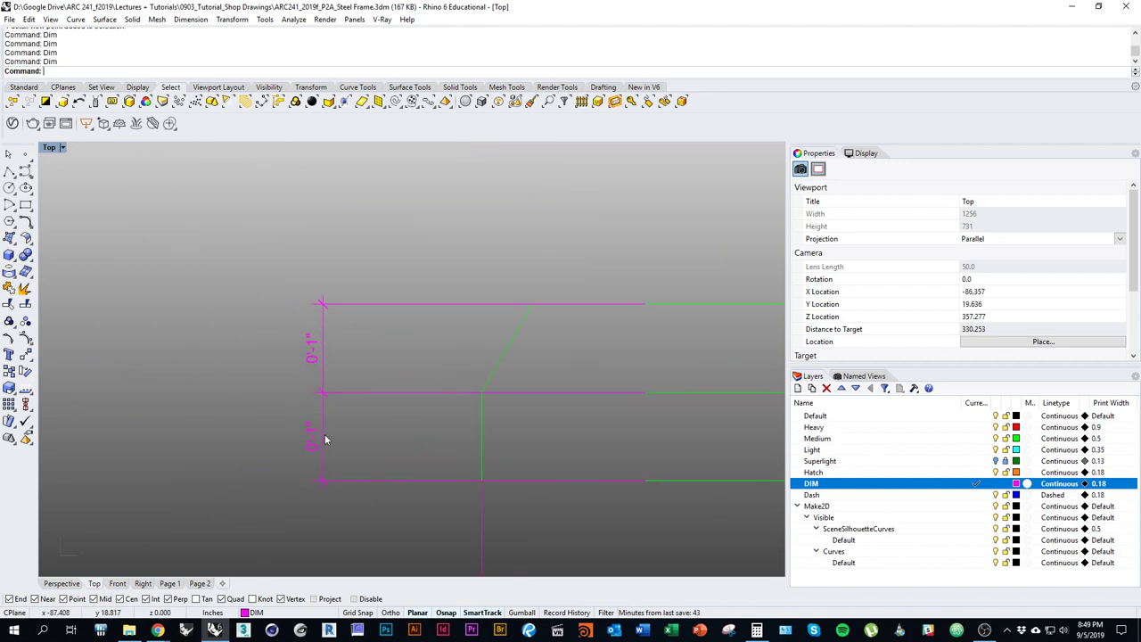
Examine the dimensions at both ends of the longer bar and the undimensioned thin plate beside it.
scroll(324, 434, down, 5)
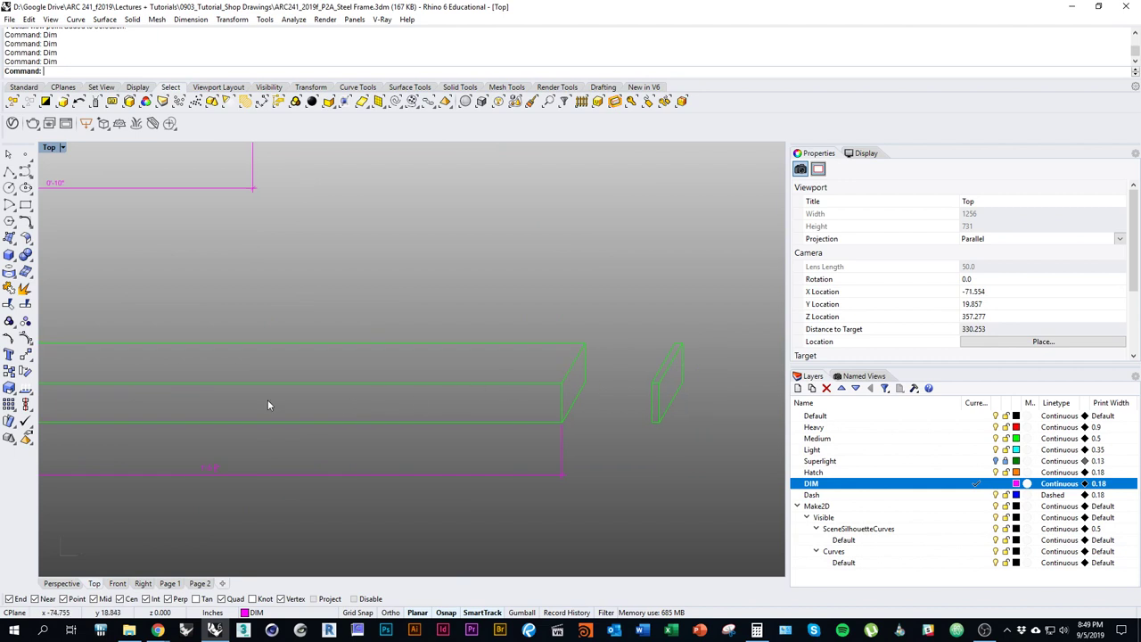
right_drag(267, 401, 609, 404)
right_drag(280, 377, 416, 397)
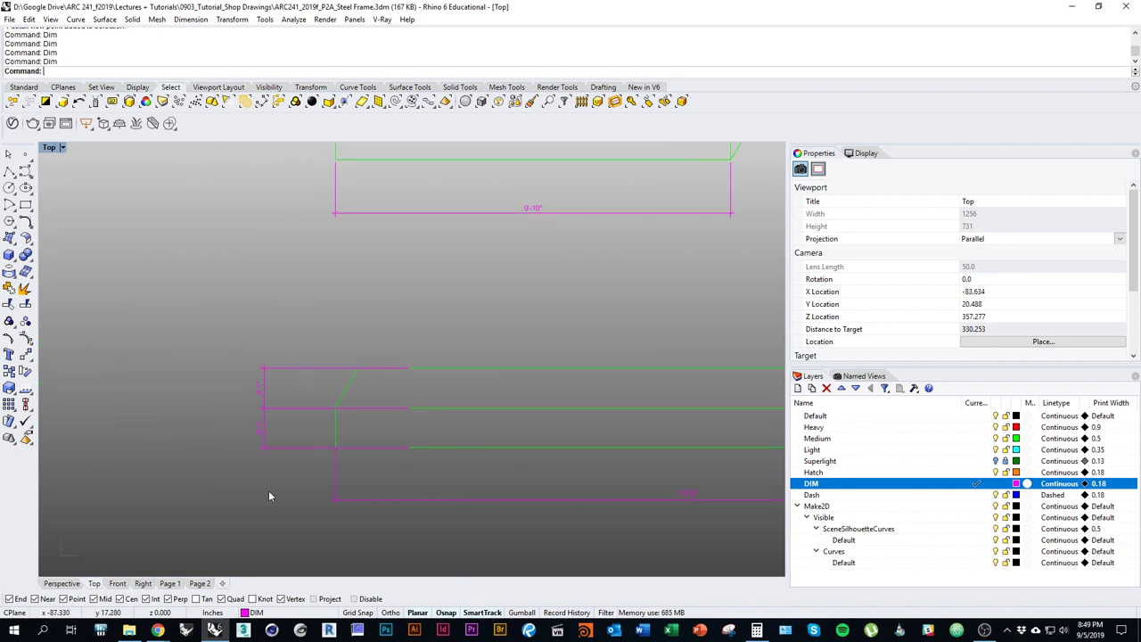
scroll(344, 437, down, 3)
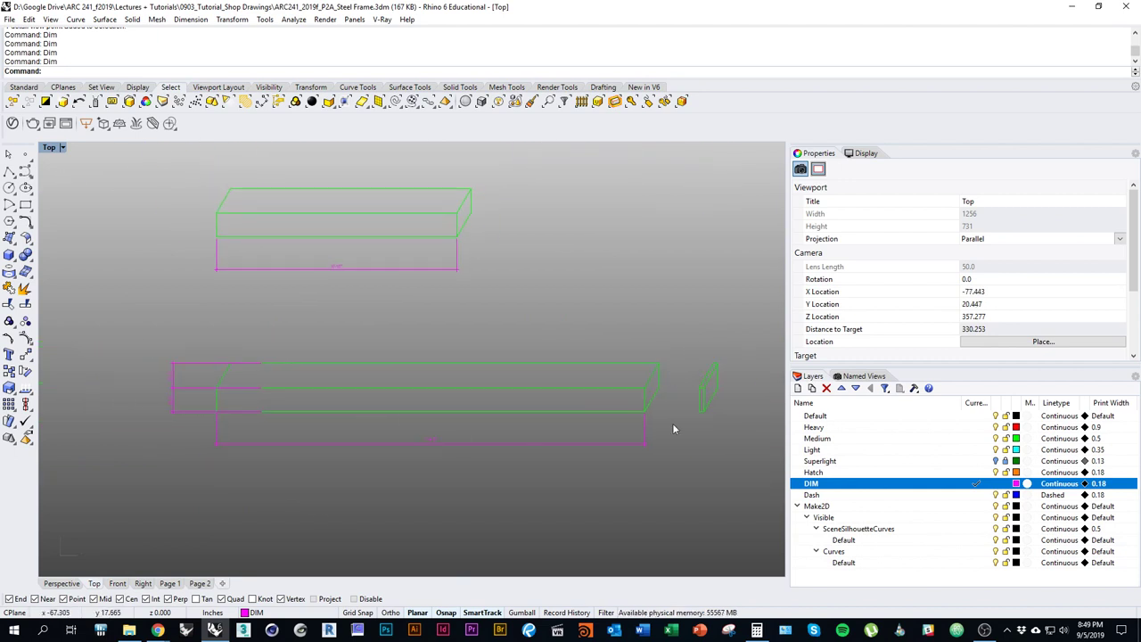
right_drag(329, 371, 491, 375)
right_drag(527, 411, 361, 404)
scroll(314, 399, up, 5)
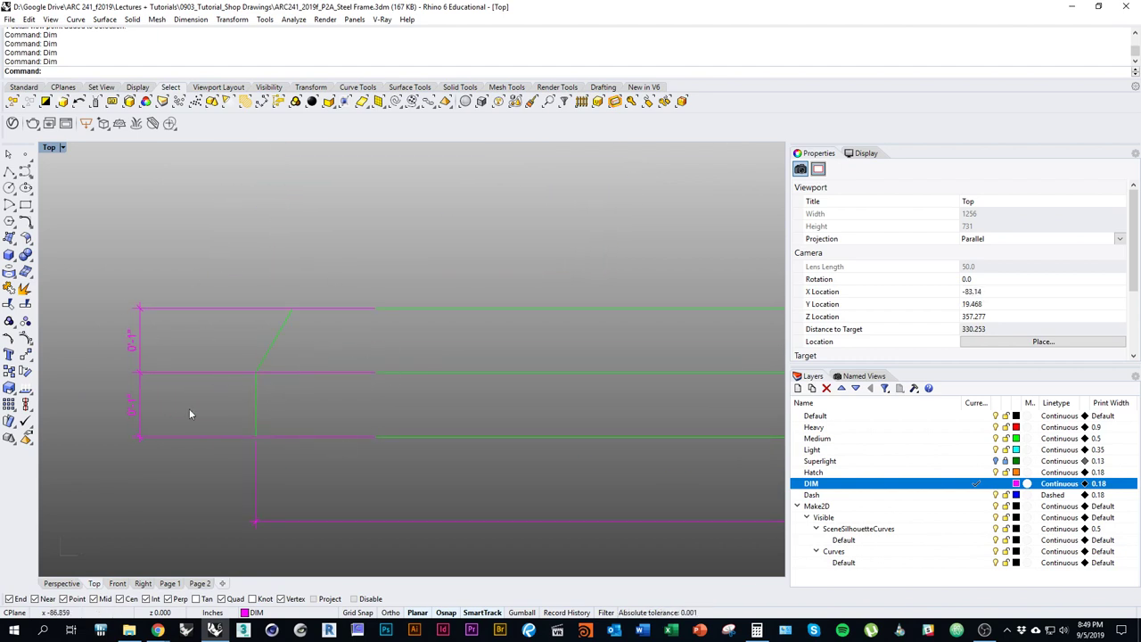
scroll(189, 413, down, 3)
scroll(451, 406, up, 2)
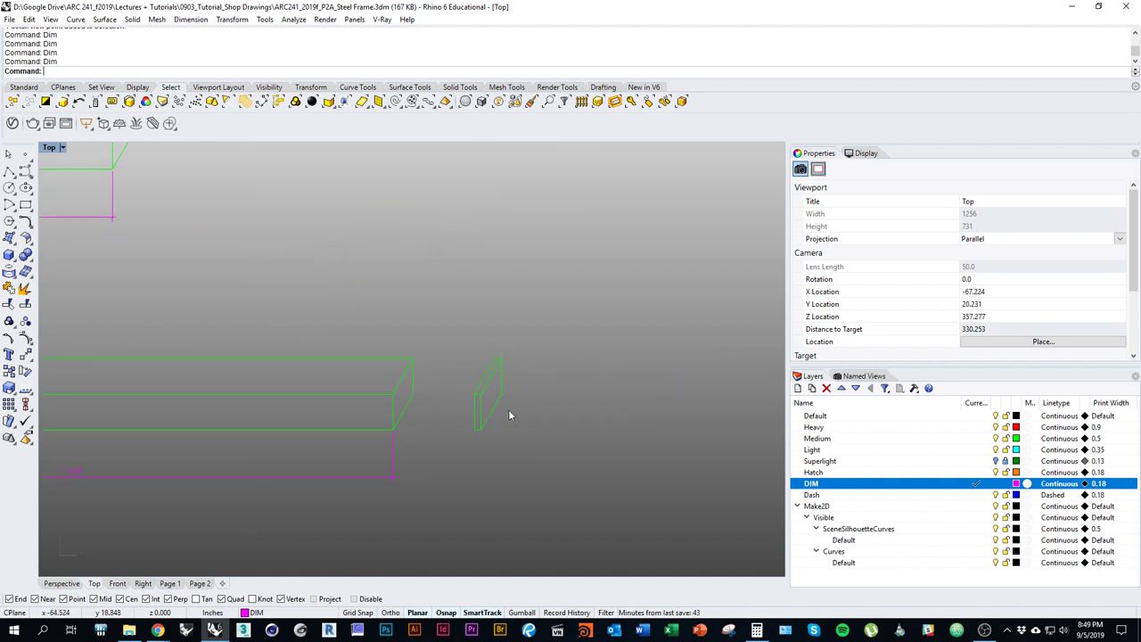
Dimension the thin plate's thickness along its lower edge, aligning the dimension line with the longer bar's length dimension.
right_click(509, 411)
scroll(519, 430, up, 5)
click(426, 431)
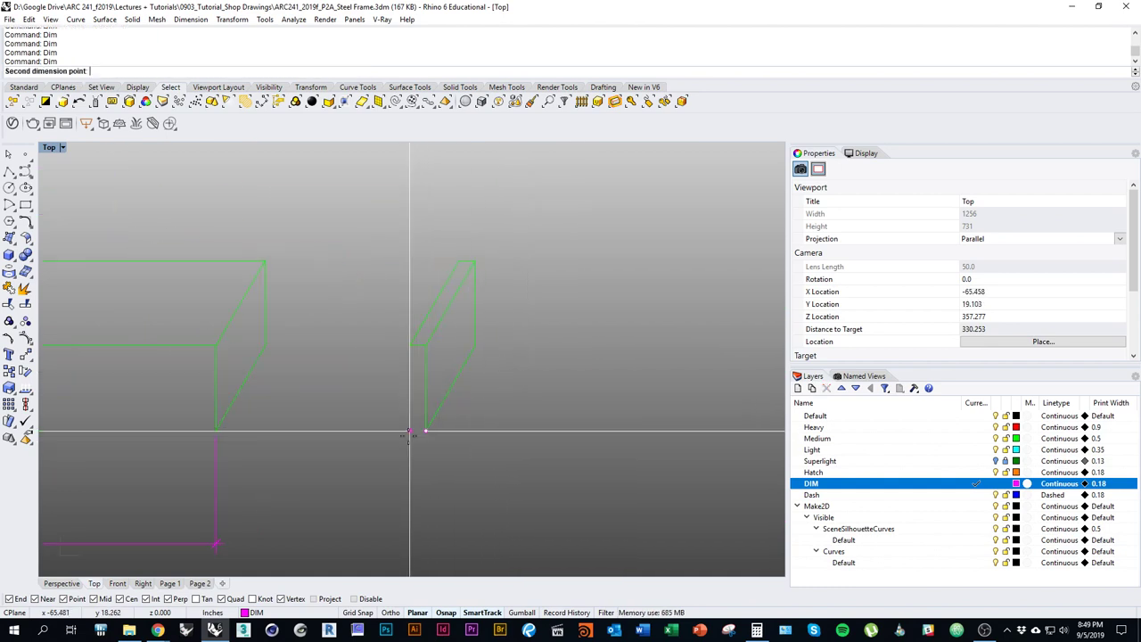
click(410, 433)
click(233, 545)
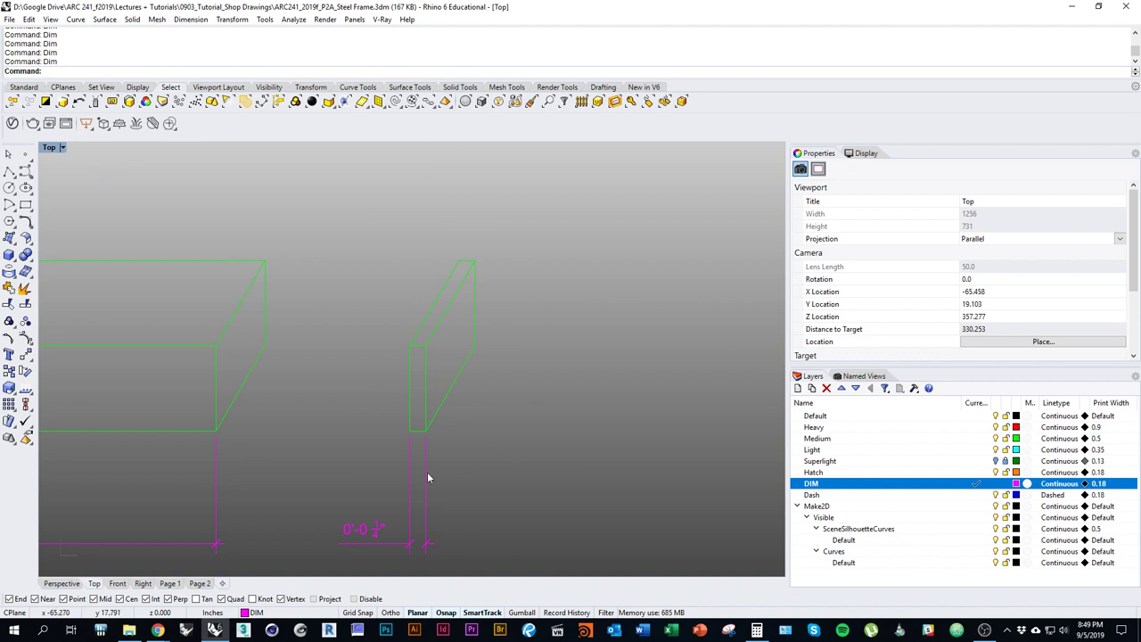
right_drag(437, 476, 525, 449)
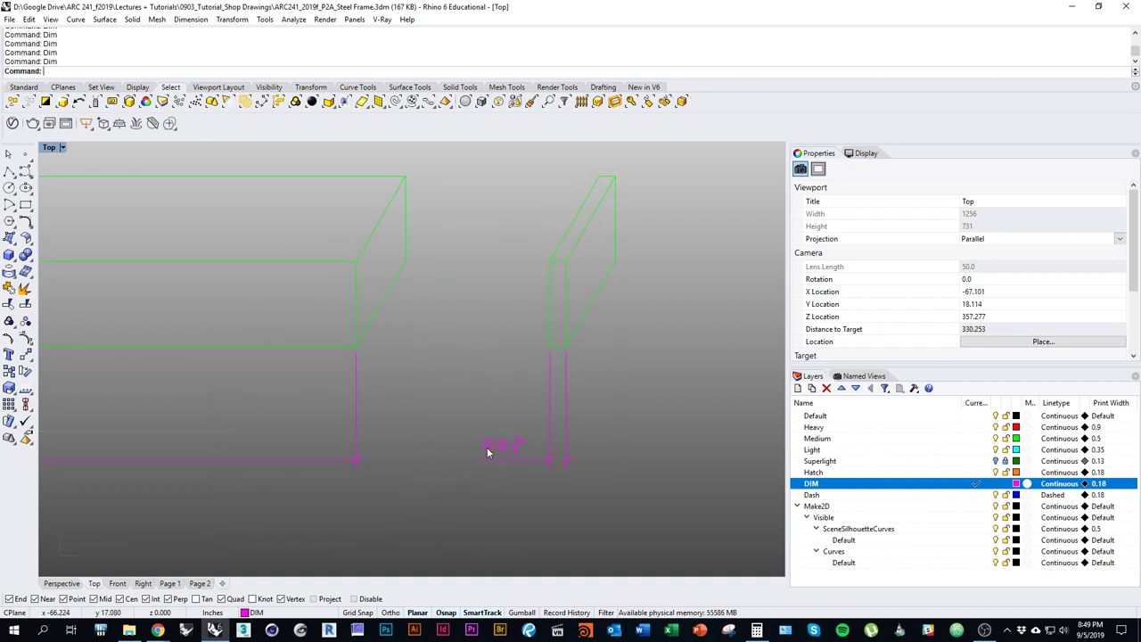
right_drag(437, 424, 479, 424)
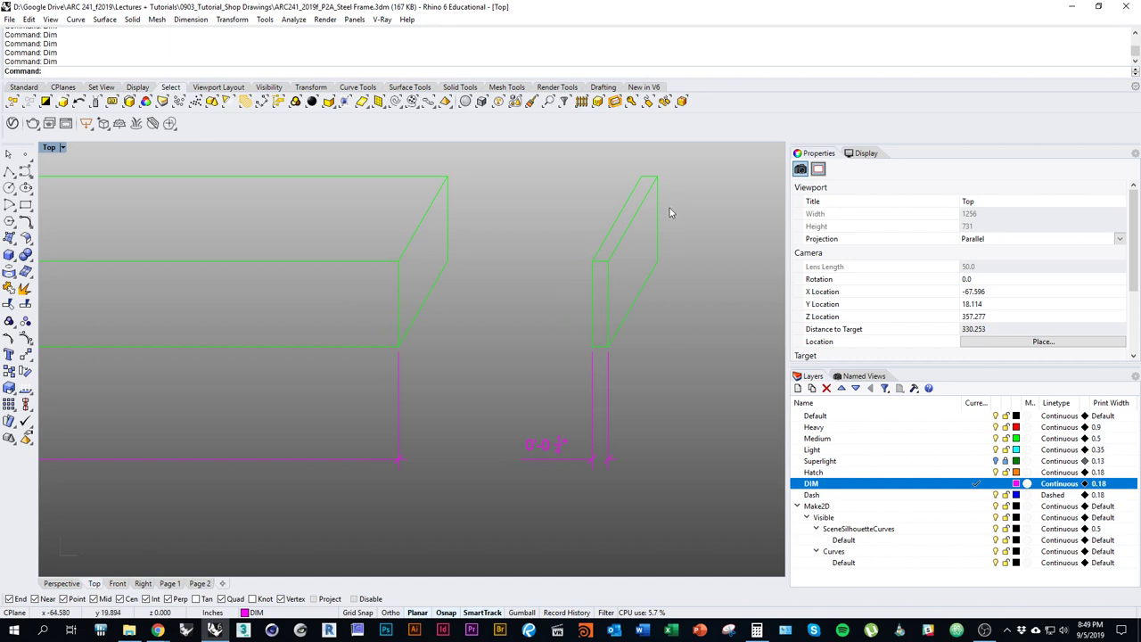
Using the plate's thickness dimension, edit its Template Foot-Inch Architectural style and set the length units' linear resolution to 0'-1/16".
click(557, 457)
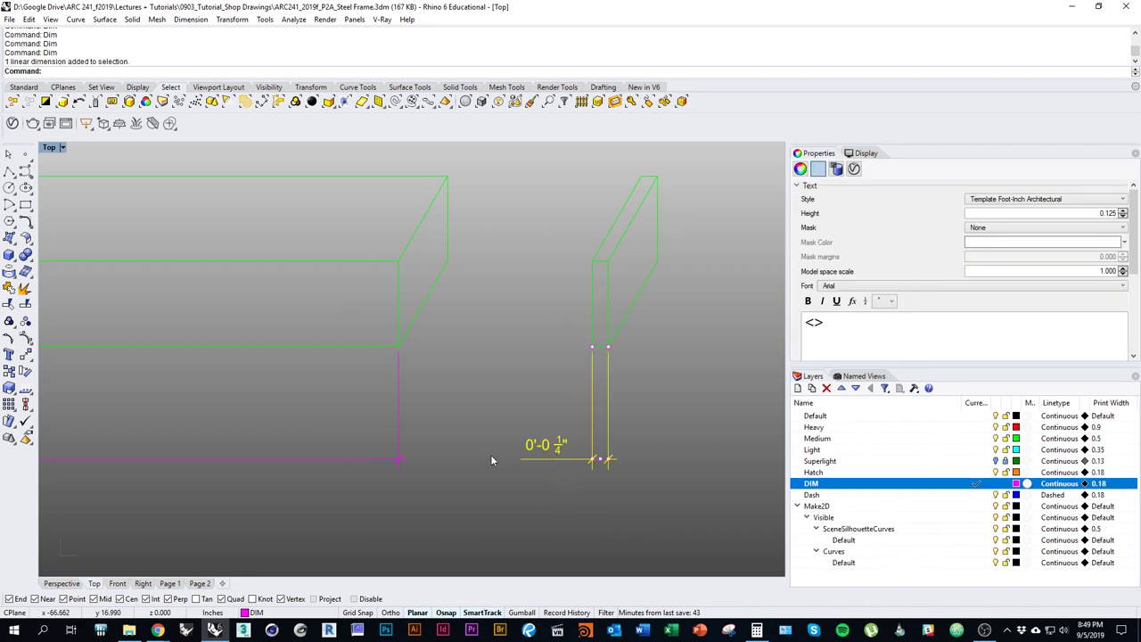
right_drag(478, 439, 494, 458)
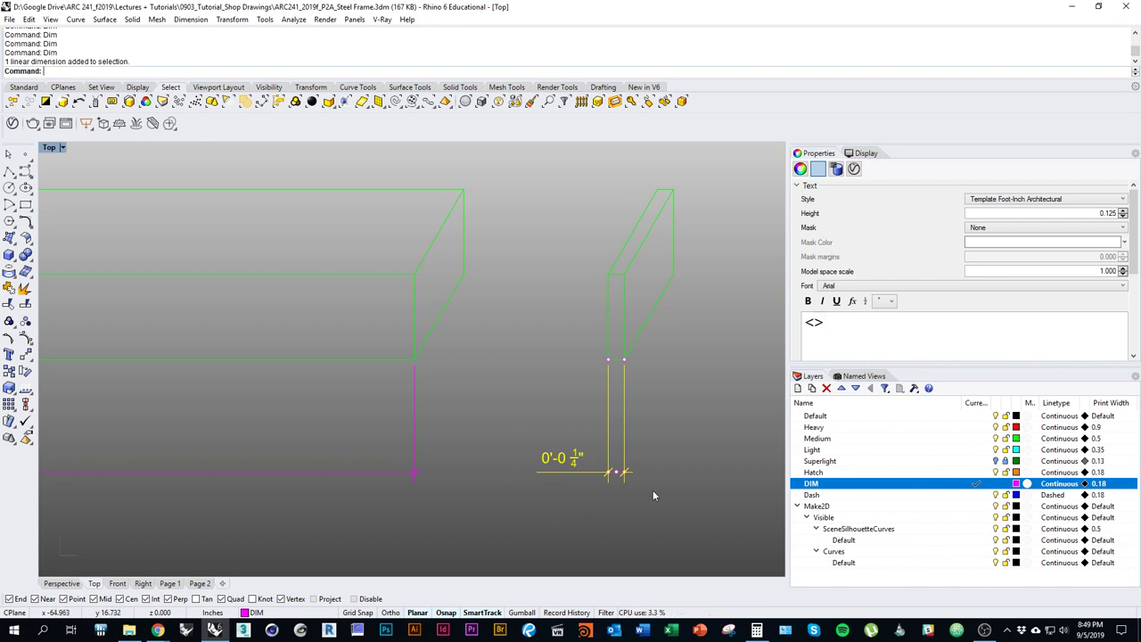
click(562, 422)
click(560, 460)
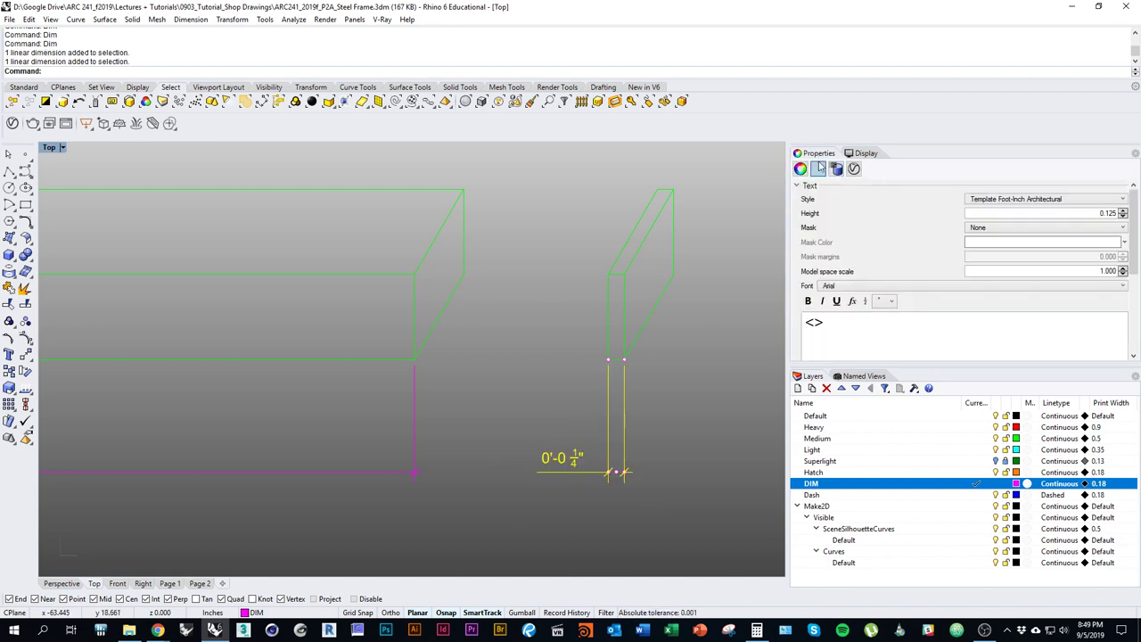
click(1021, 199)
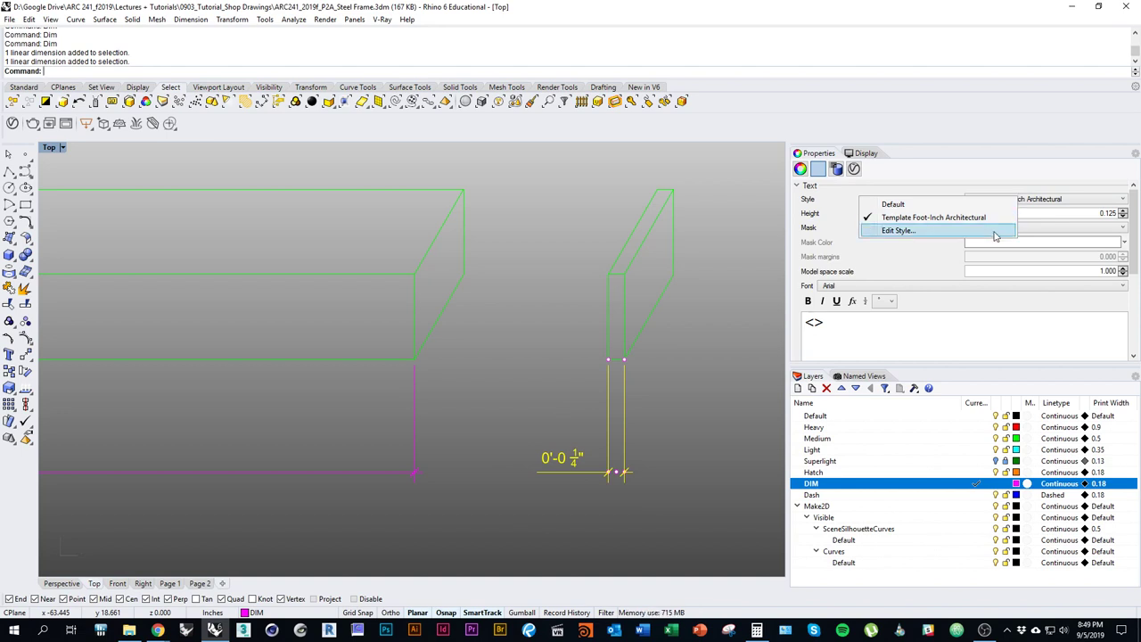
click(993, 233)
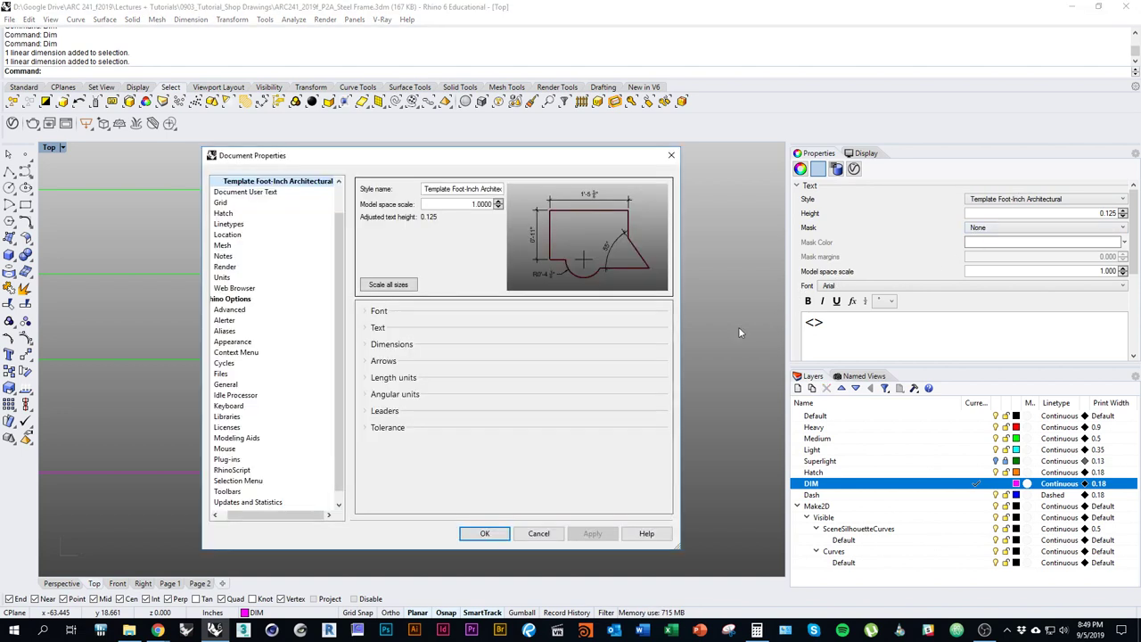
click(365, 379)
scroll(675, 401, down, 1)
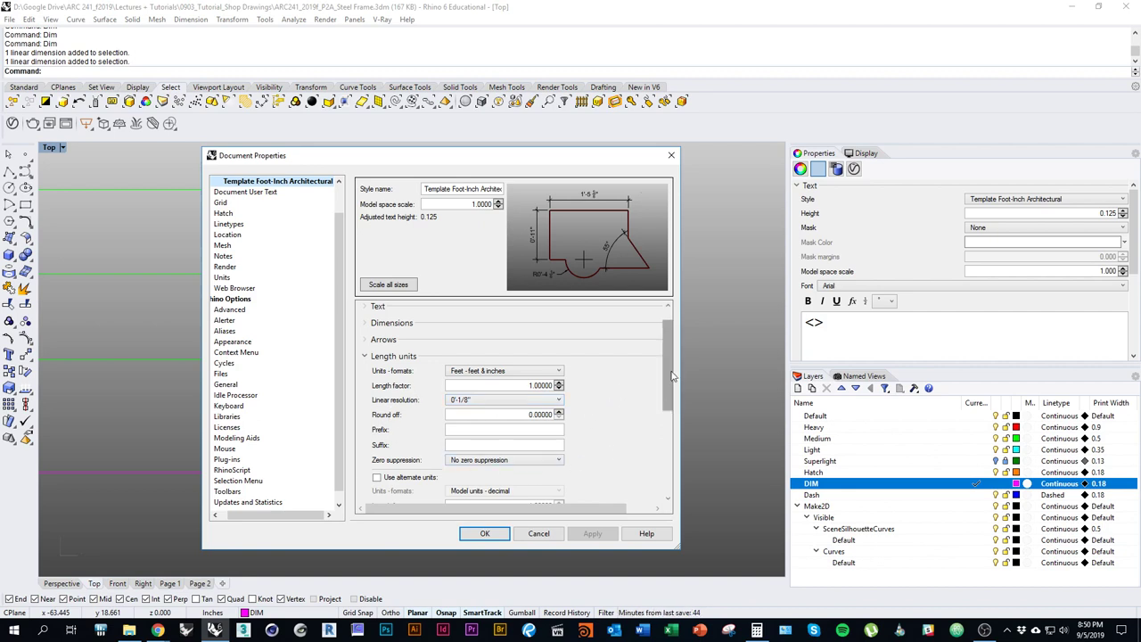
scroll(670, 376, down, 1)
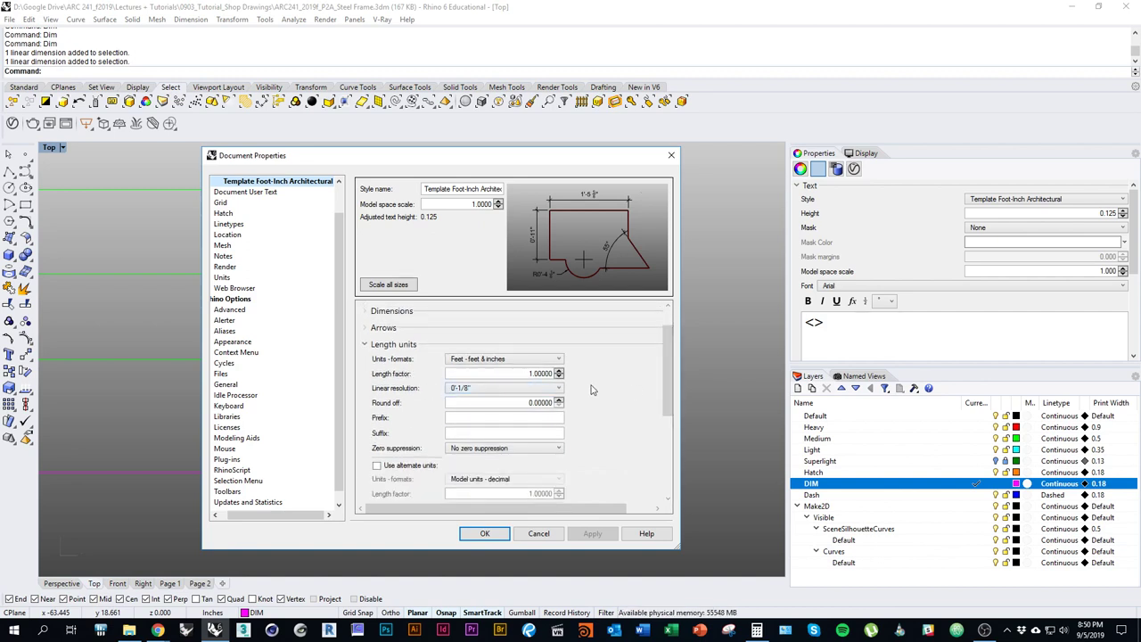
click(537, 392)
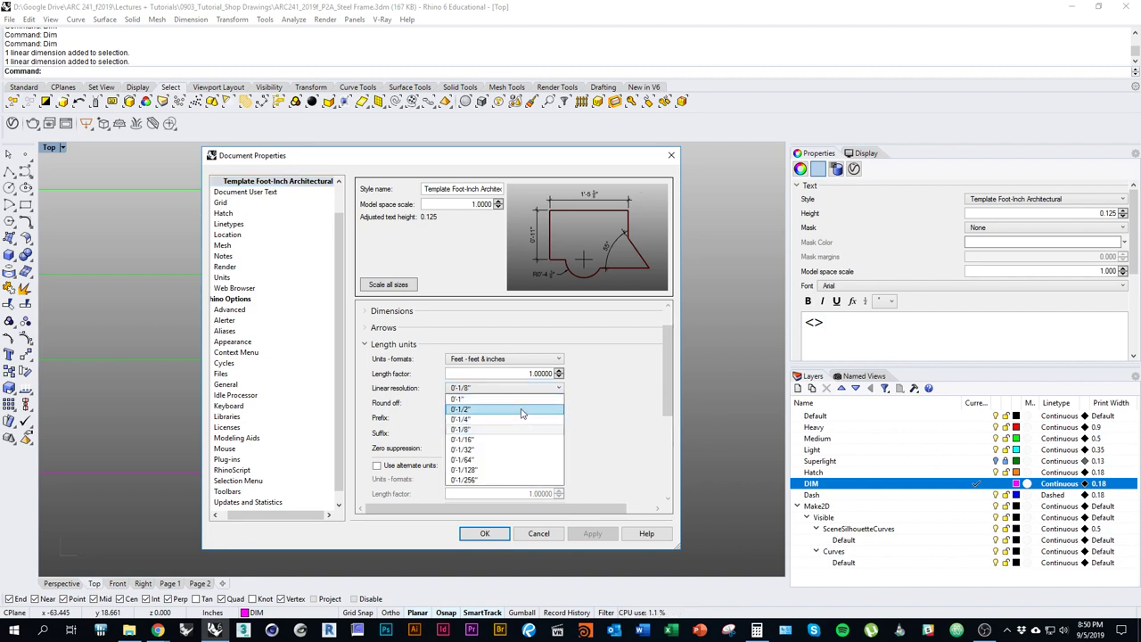
click(490, 440)
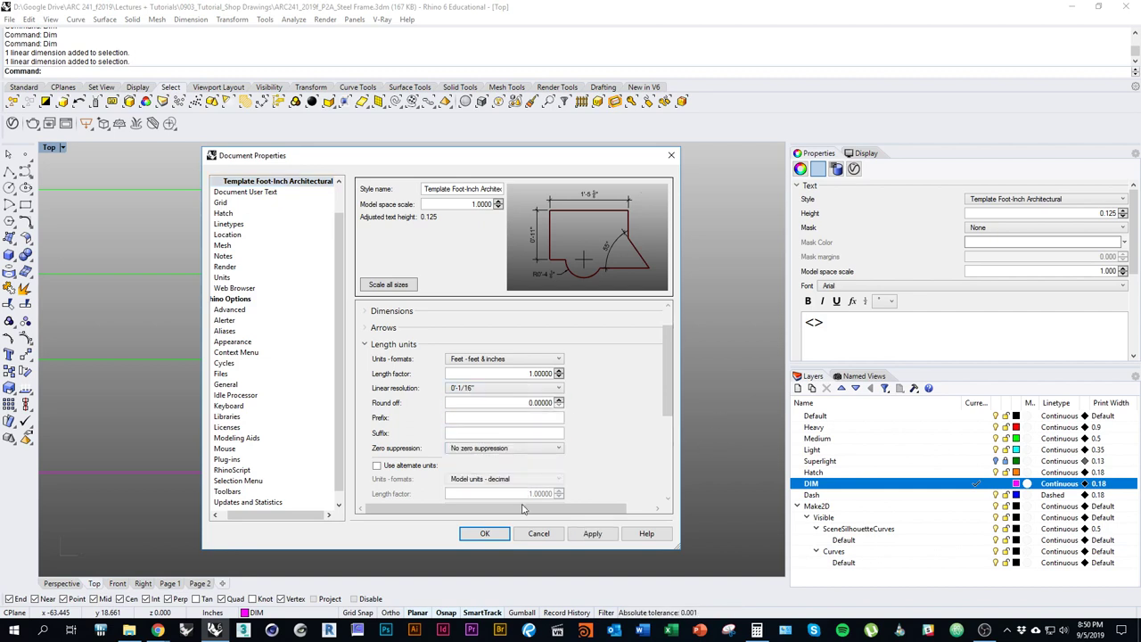
click(486, 533)
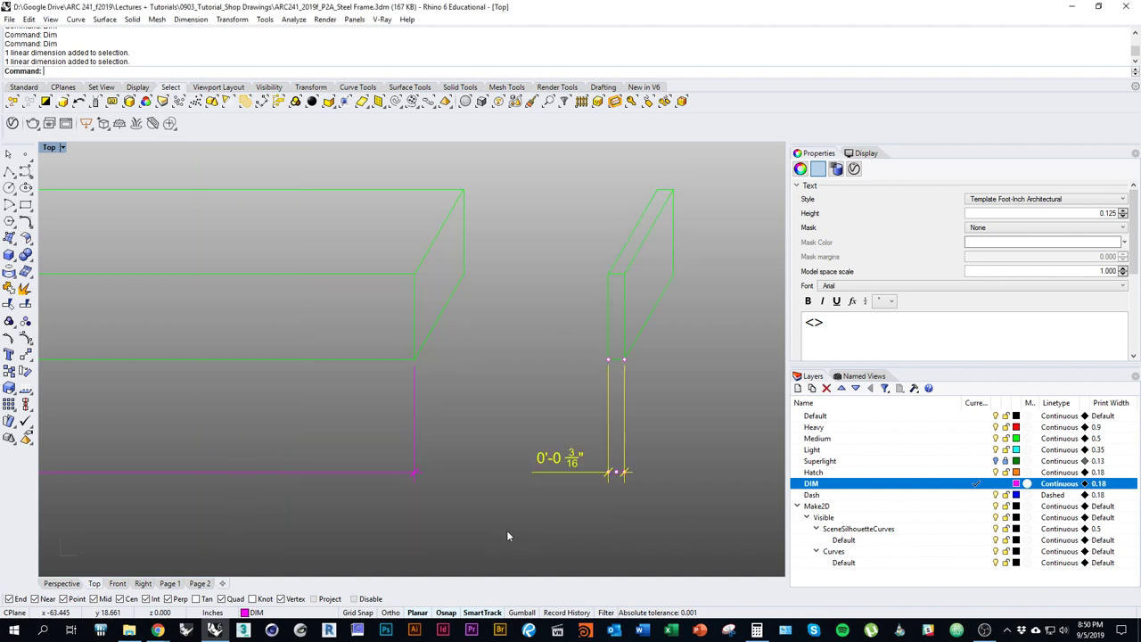
click(553, 486)
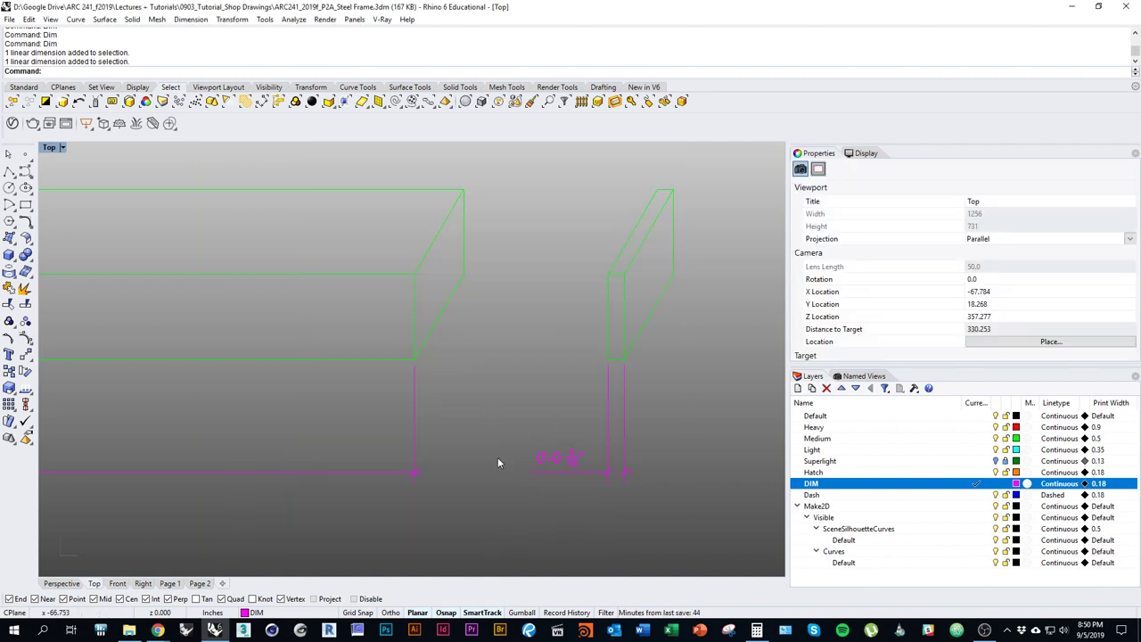
Dimension the height of the shorter loose bar's front face, aligning it with the longer bar's end dimensions beyond the left end.
scroll(589, 477, down, 2)
right_click(639, 472)
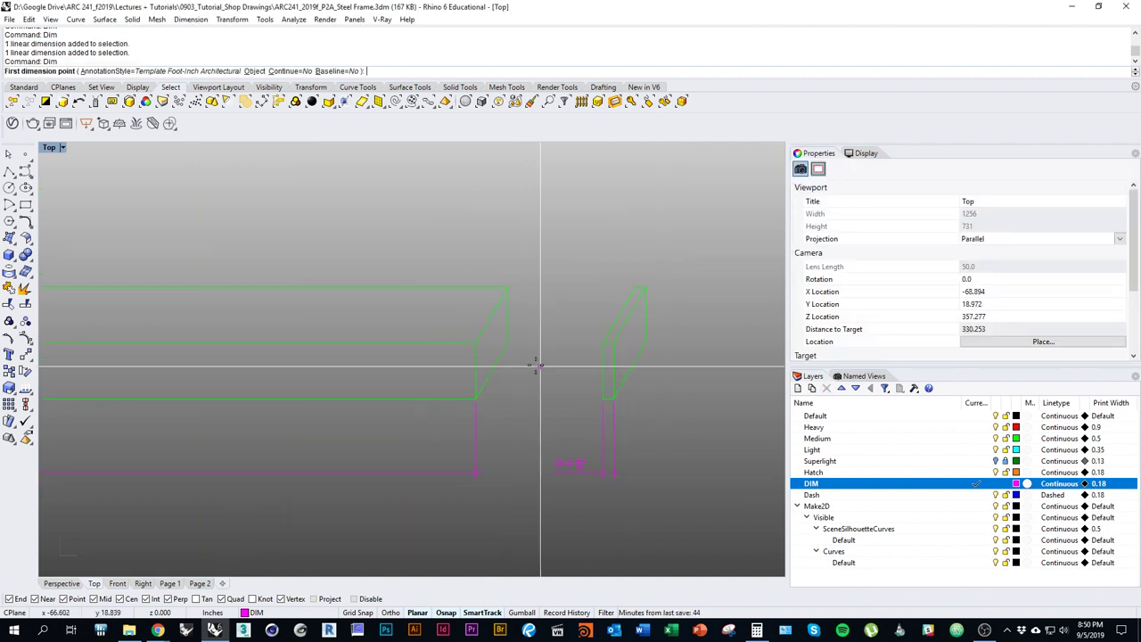
scroll(517, 364, down, 9)
right_drag(476, 383, 651, 442)
scroll(365, 304, up, 5)
right_drag(333, 283, 464, 308)
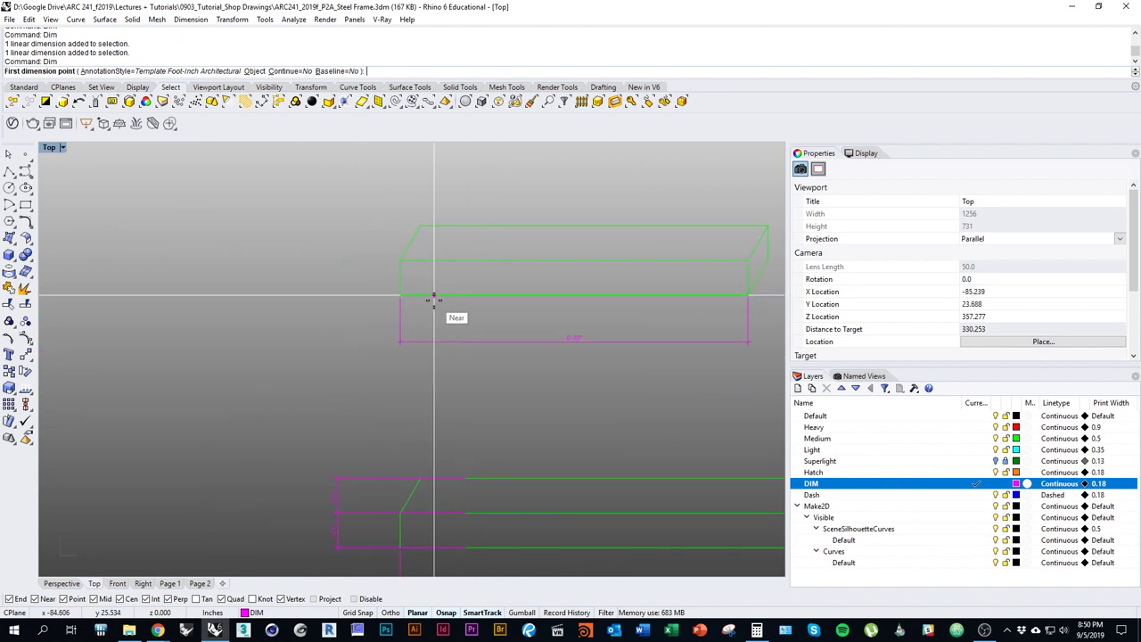
click(466, 512)
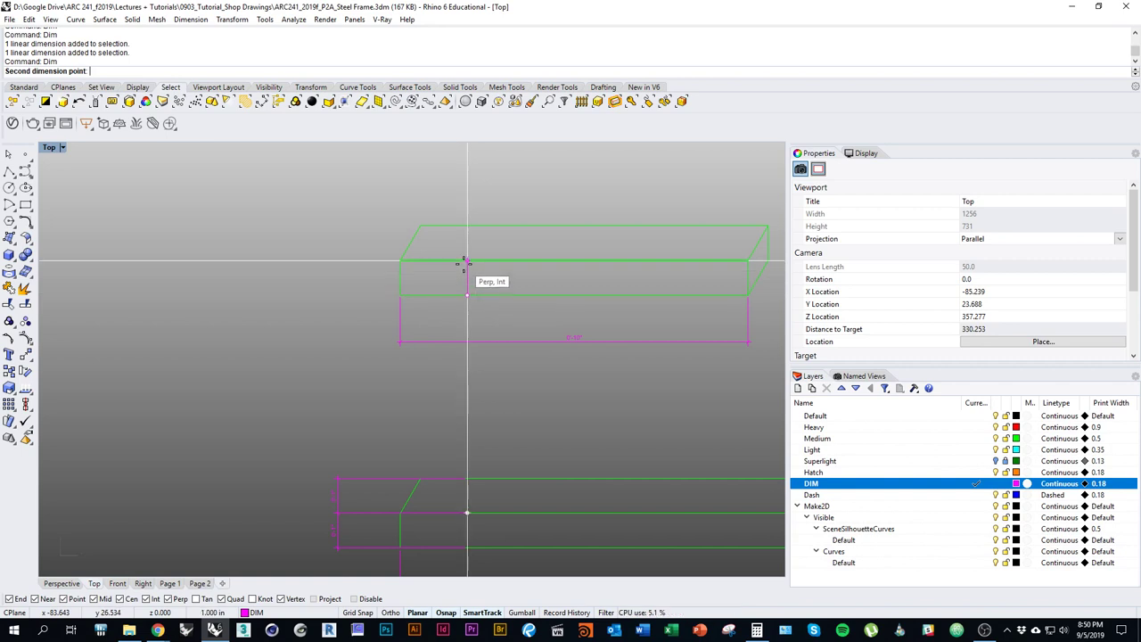
click(465, 261)
click(337, 478)
Dimension the vertical depth of the shorter bar's upper face, in line with its front-face height dimension.
right_click(467, 287)
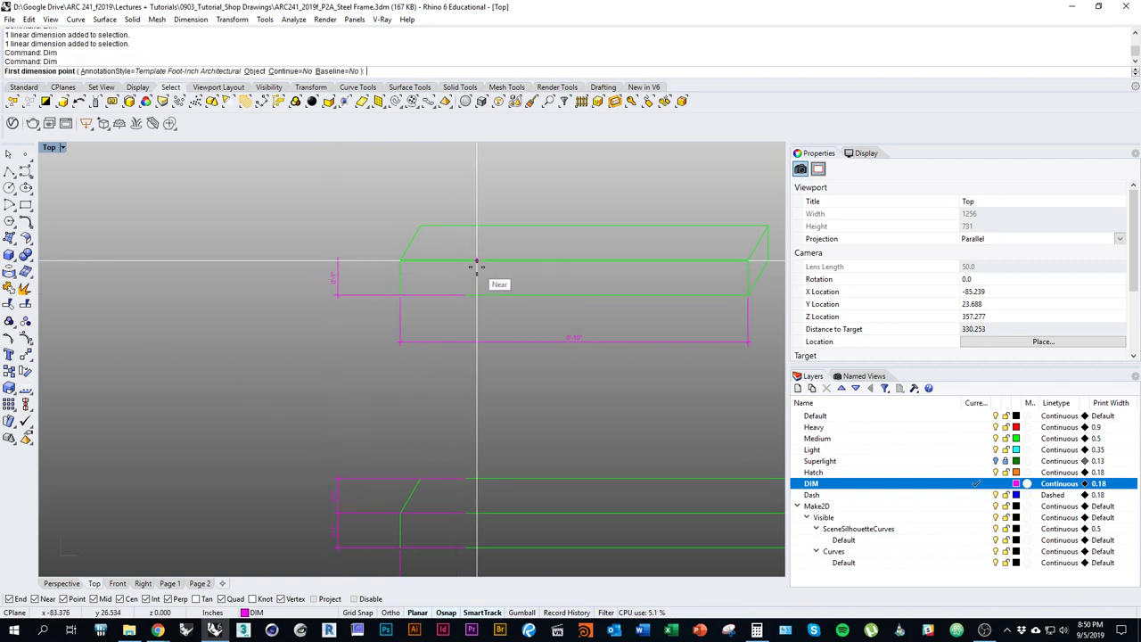
click(468, 261)
click(468, 225)
click(338, 260)
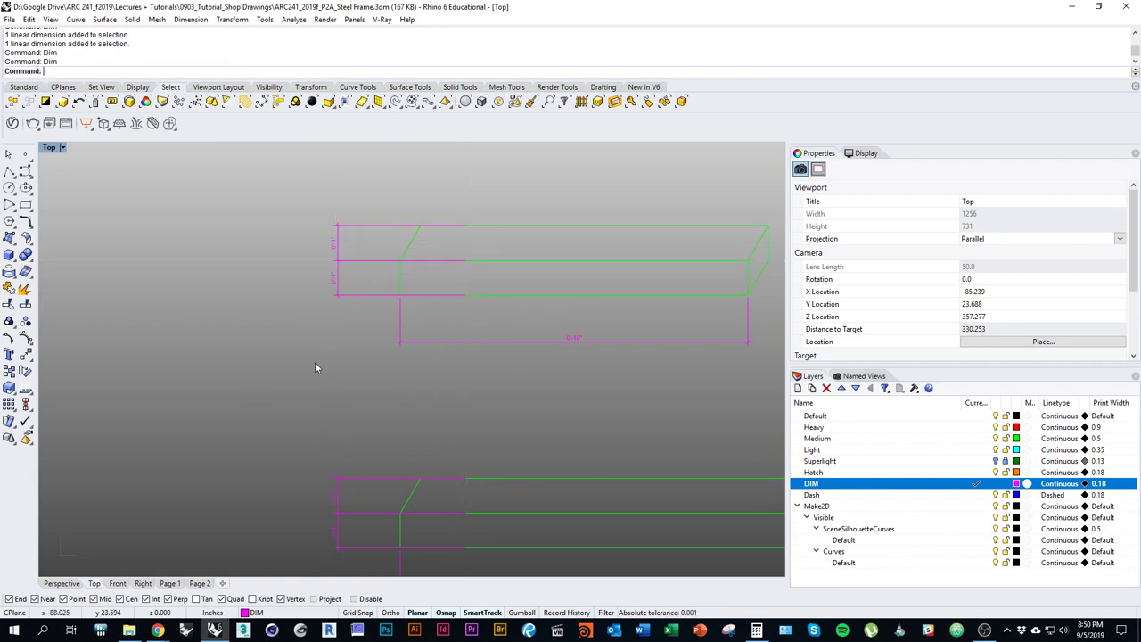
Review the dimensioned bars and plate in the Top view, and open the Page 2 layout to check them there.
scroll(315, 364, down, 6)
mouse_move(423, 411)
right_down()
mouse_move(402, 415)
mouse_move(405, 404)
right_up()
scroll(478, 406, up, 4)
right_drag(633, 403, 405, 348)
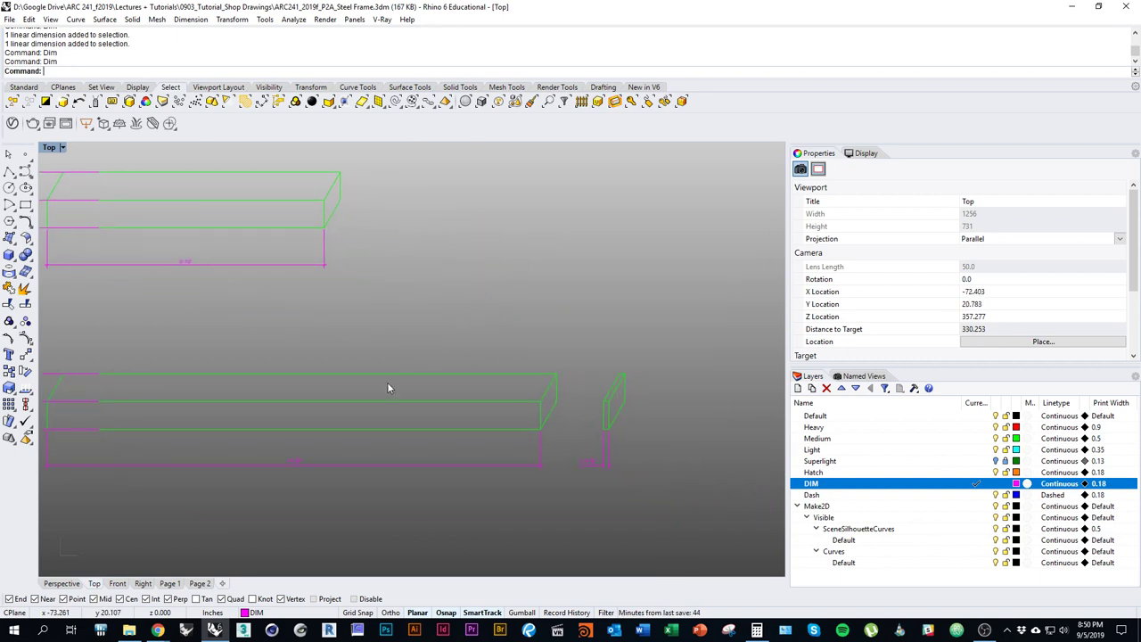
right_drag(437, 446, 558, 440)
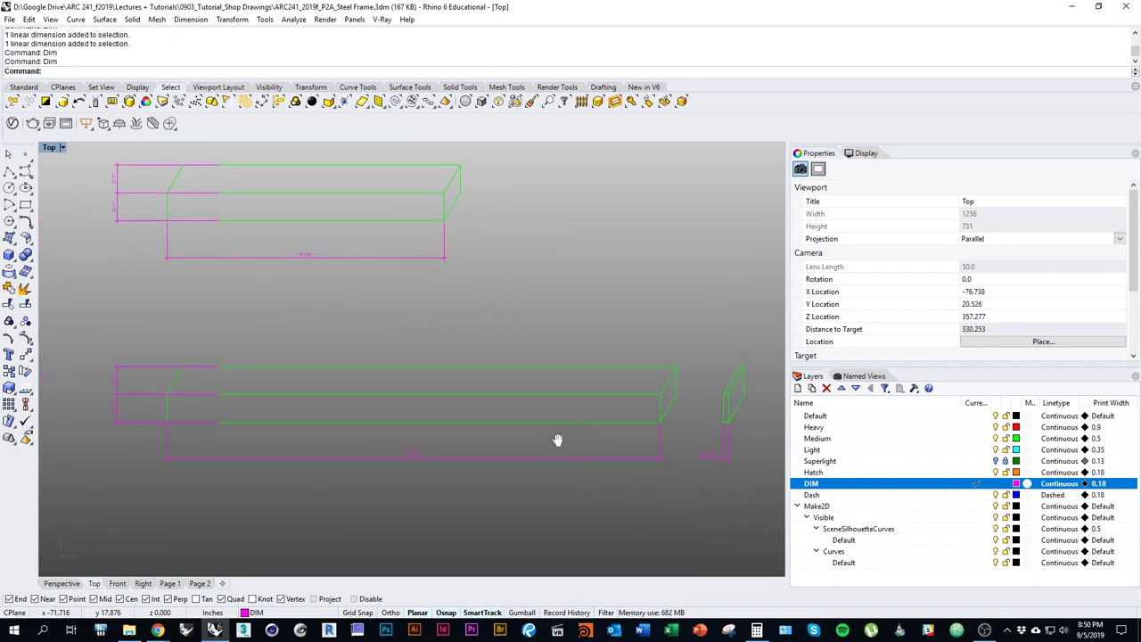
ctrl+right_drag(415, 460, 366, 419)
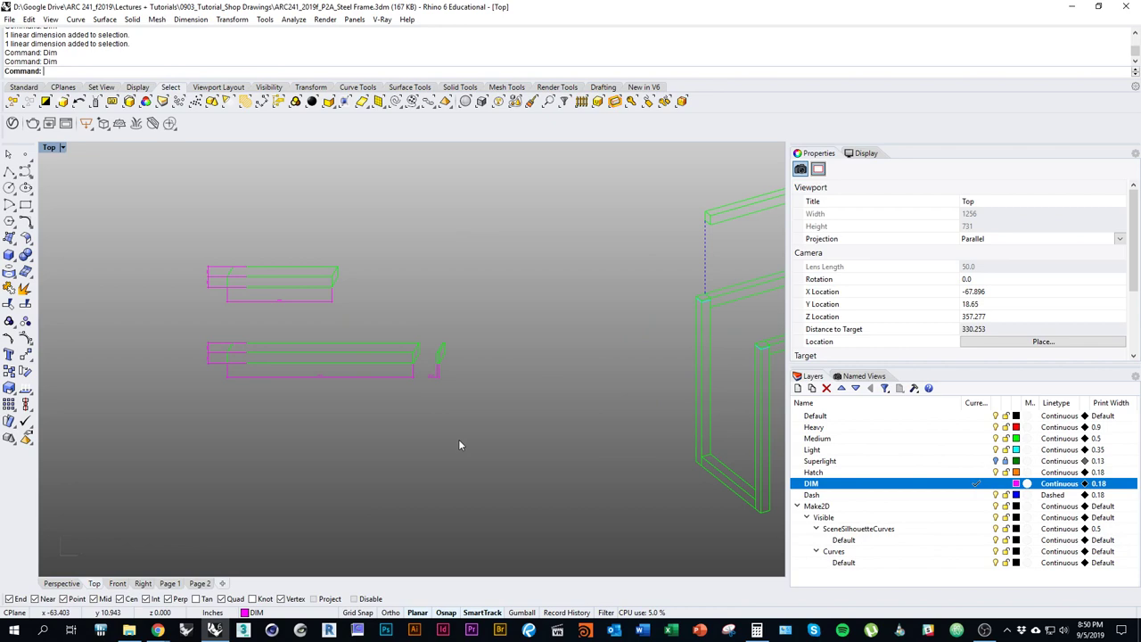
click(203, 584)
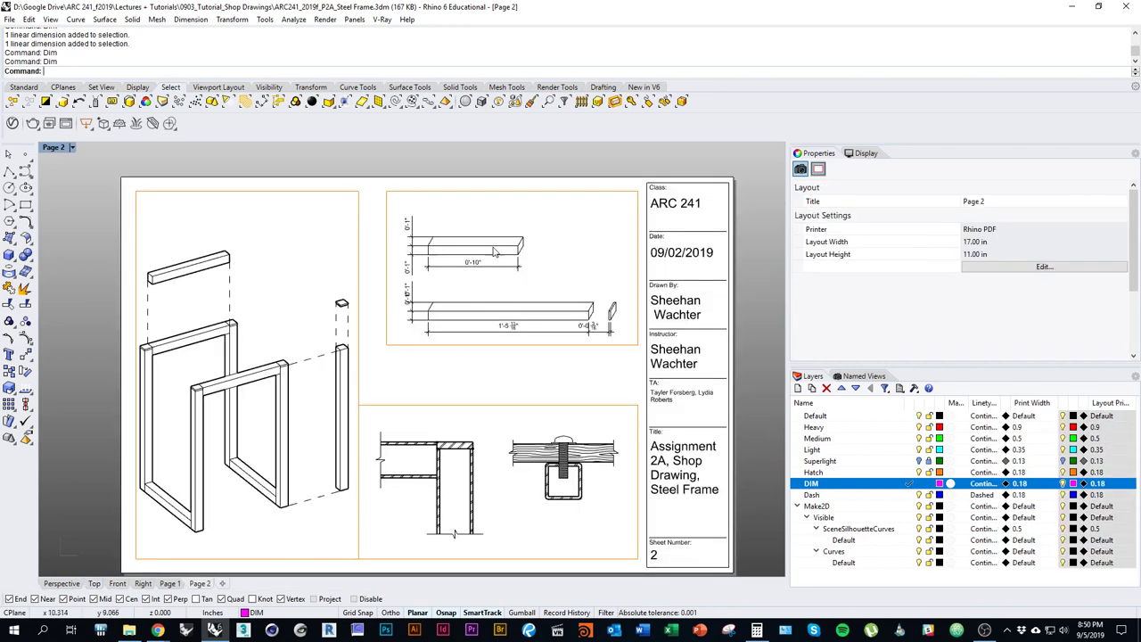
Inside the Page 2 detail of the loose bars, delete the height dimension of the longer bar's front face.
ctrl+right_drag(459, 263, 467, 222)
right_drag(444, 319, 381, 359)
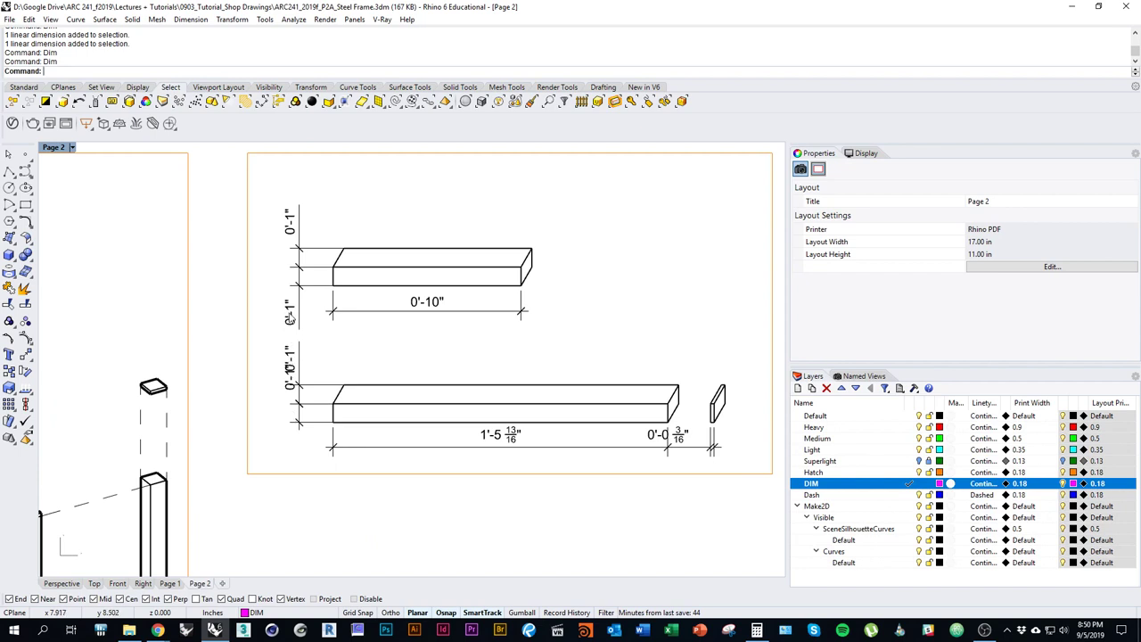
scroll(307, 376, up, 2)
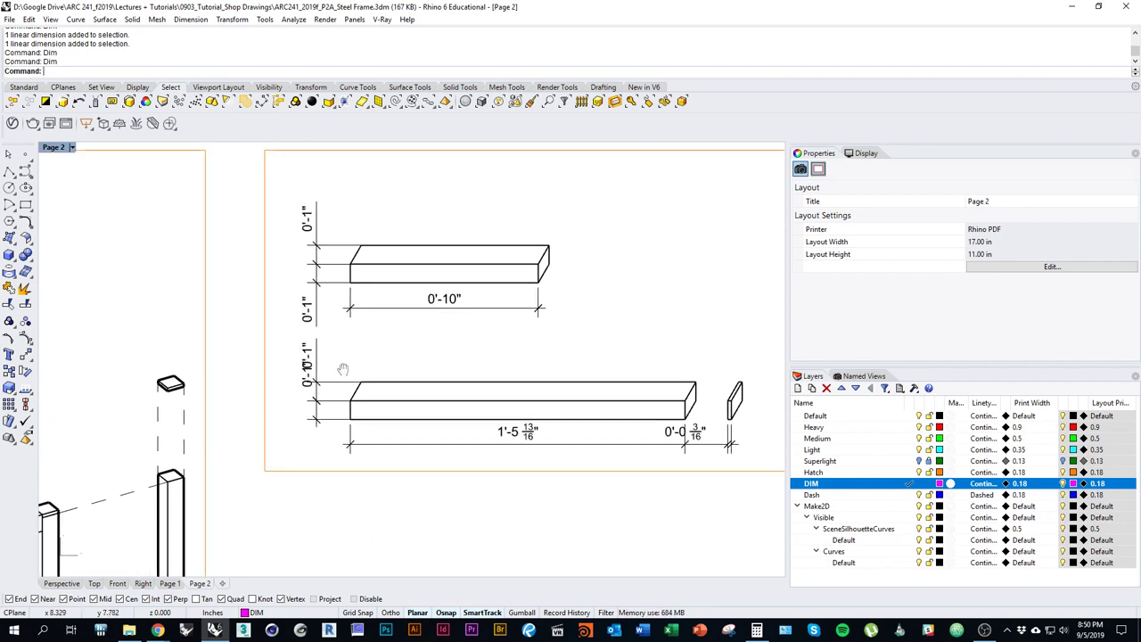
double_click(335, 357)
click(314, 417)
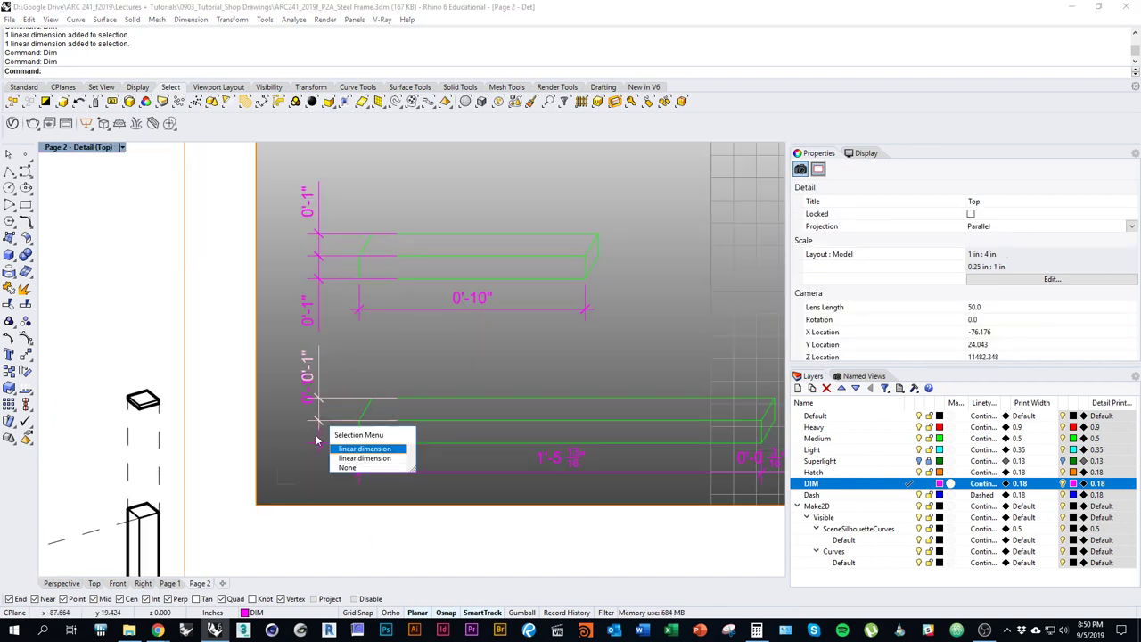
click(315, 436)
key(Delete)
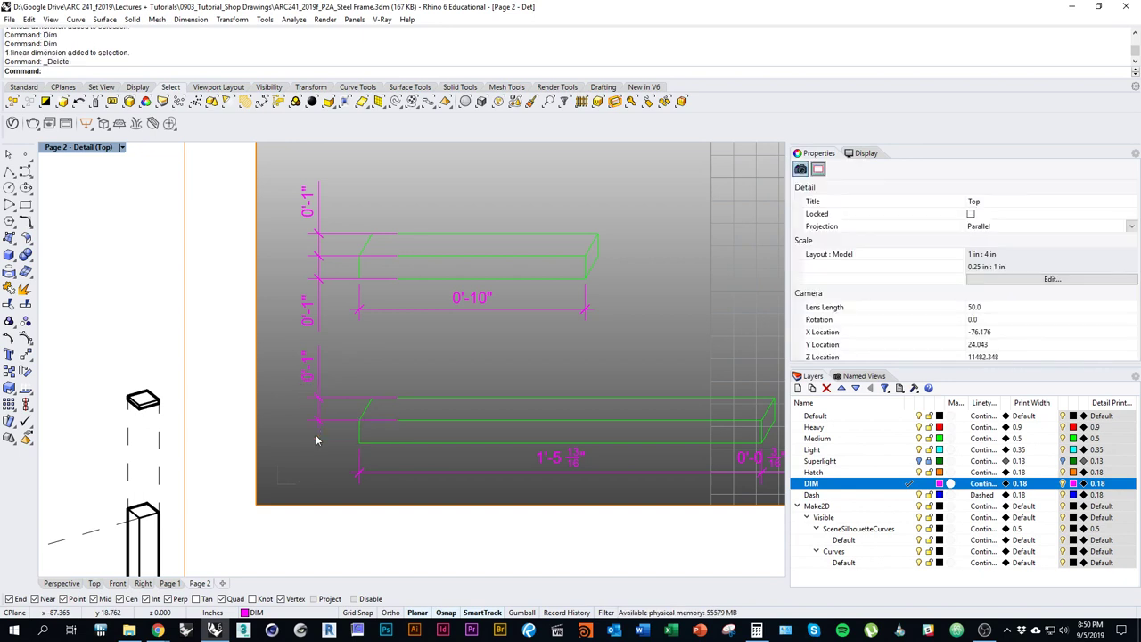
Dimension the longer bar's front-face height again with its text below the dimension line's ticks, and leave the detail.
text(Dim)
key(Return)
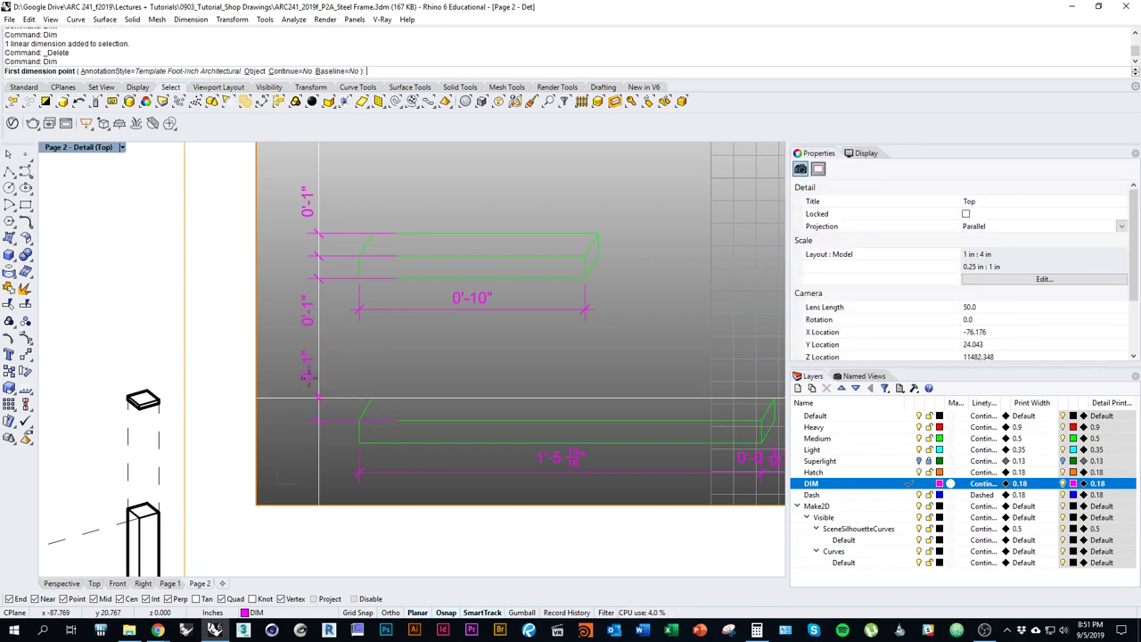
click(403, 418)
click(403, 442)
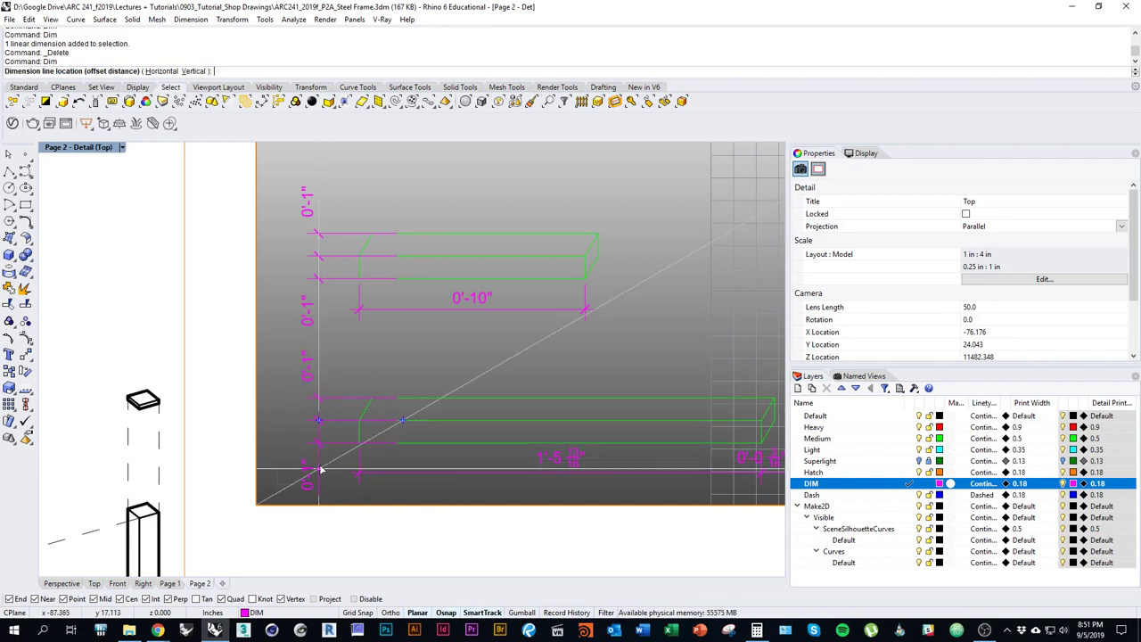
click(321, 472)
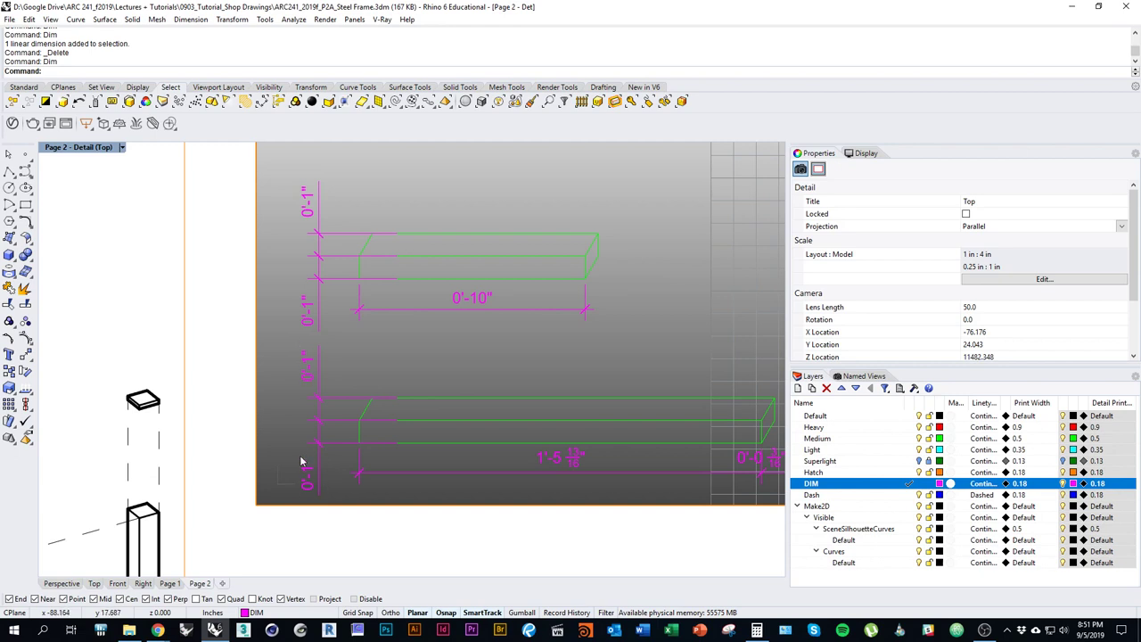
double_click(432, 359)
Inside the same Page 2 detail, delete the small plate's thickness dimension.
scroll(414, 443, down, 2)
right_drag(477, 485, 439, 466)
scroll(452, 479, down, 2)
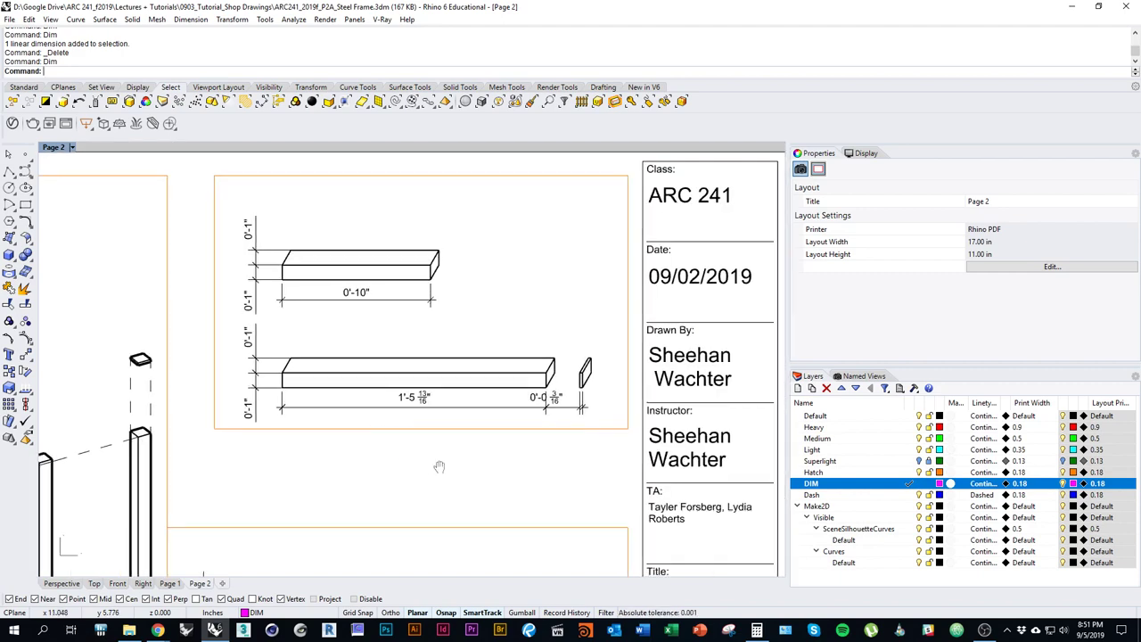
scroll(432, 445, up, 1)
scroll(562, 406, up, 2)
double_click(558, 379)
click(553, 381)
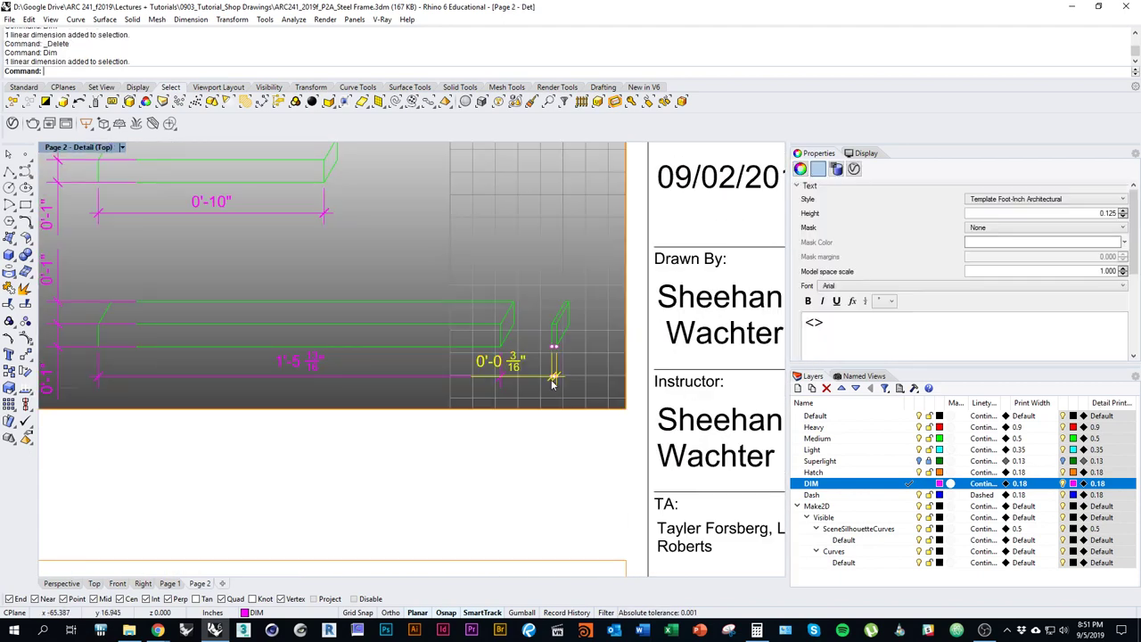
text(d)
key(Return)
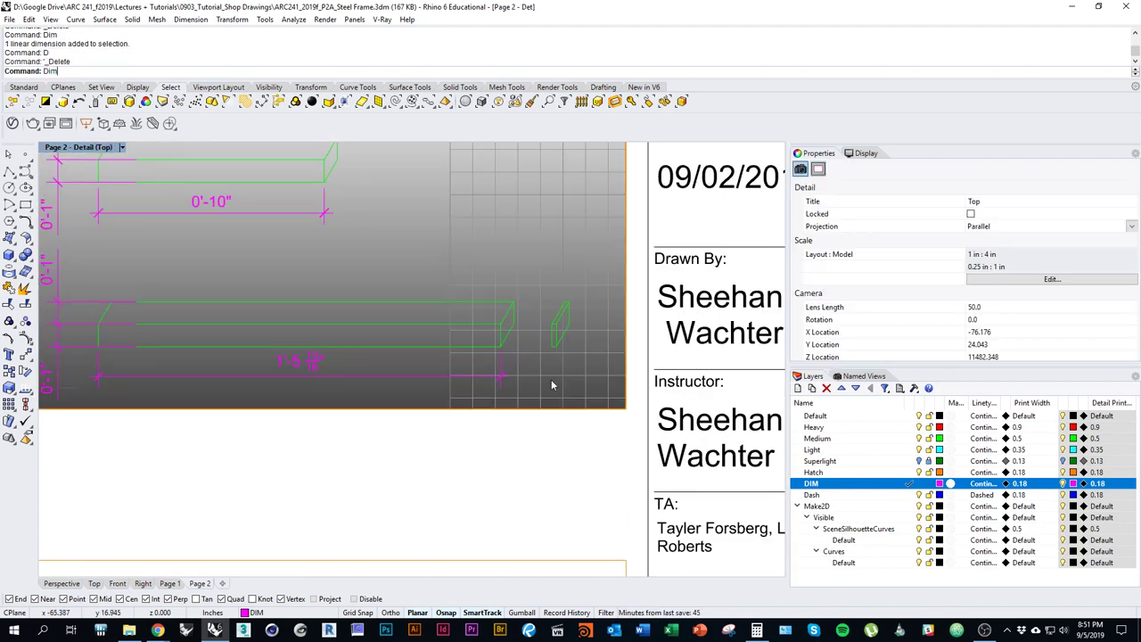
Dimension the plate's thickness again, in line with the longer bar's length dimension and with its text on the outer side away from the bar.
key(Return)
click(552, 347)
click(557, 347)
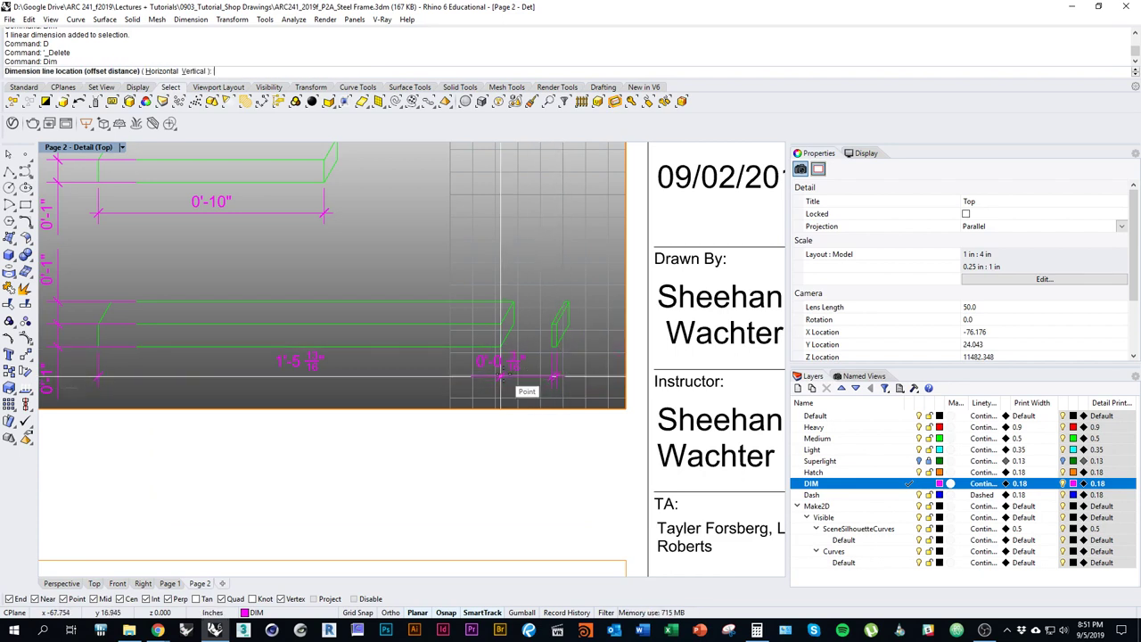
click(577, 376)
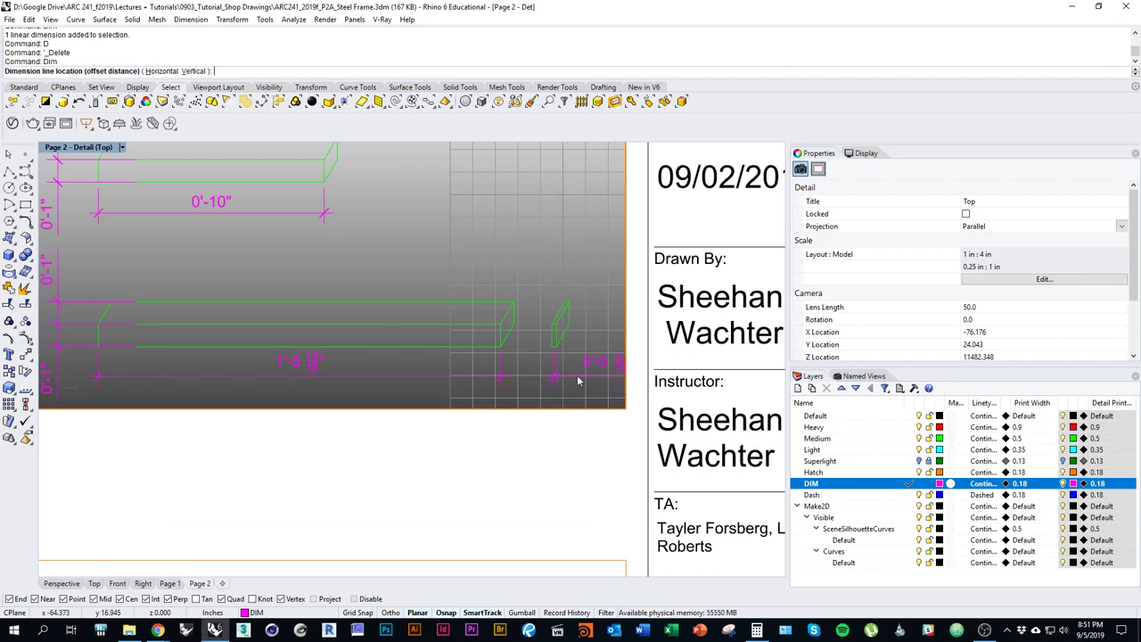
Leave the detail and extend its right edge toward the title block to fit the plate's thickness dimension text.
double_click(573, 426)
right_drag(540, 398, 533, 459)
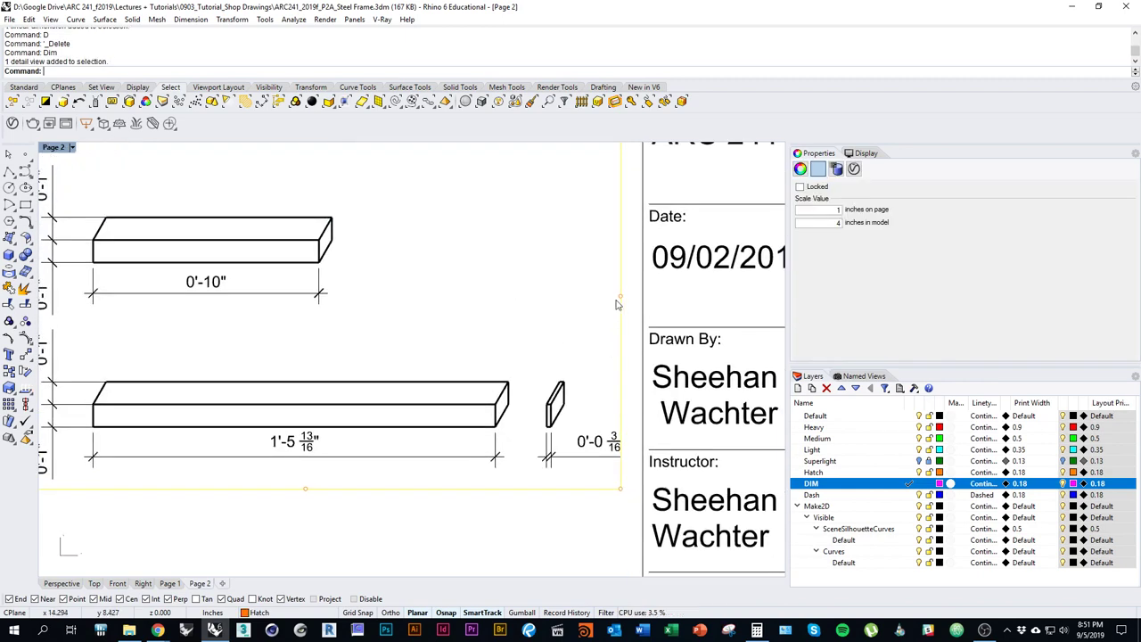
drag(619, 297, 633, 297)
scroll(590, 512, down, 3)
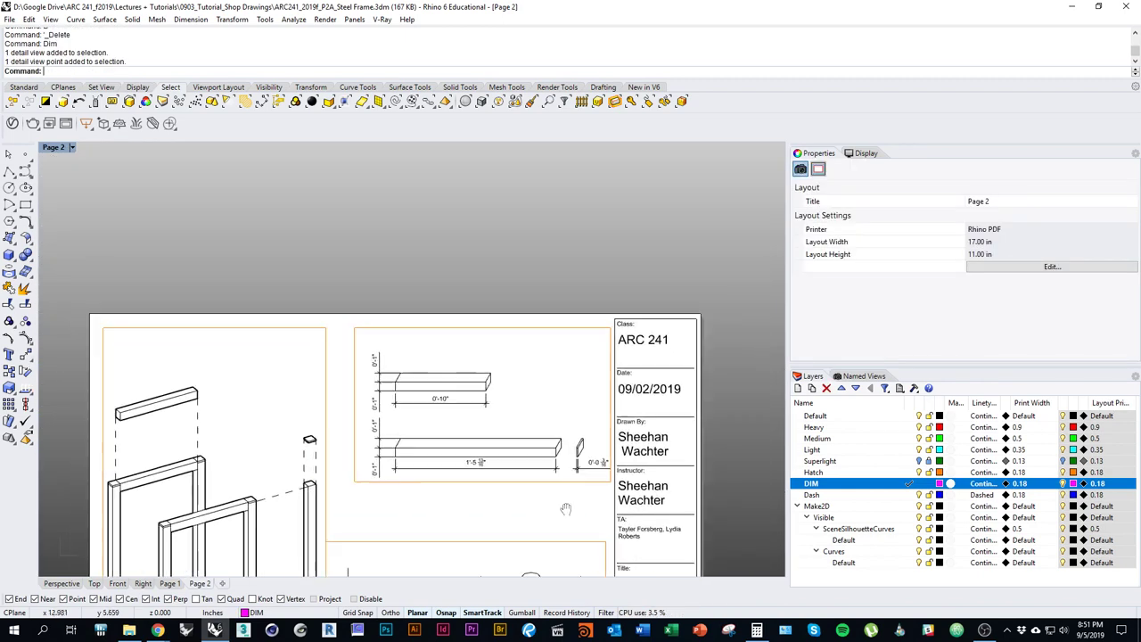
right_drag(526, 535, 545, 420)
right_drag(660, 412, 557, 334)
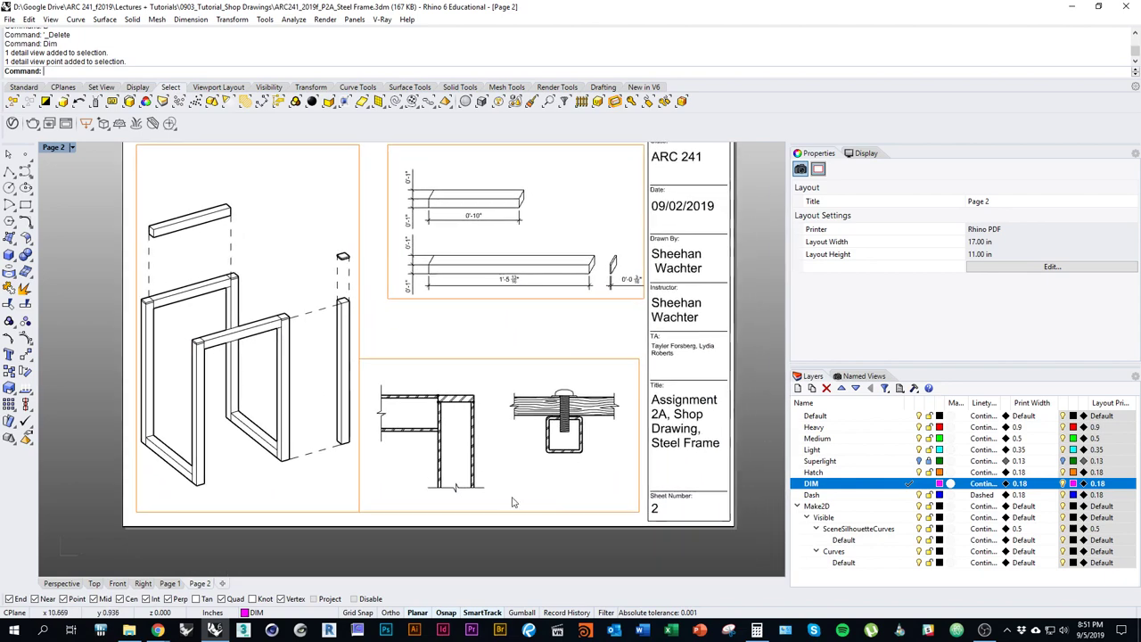
Go to the Top view and frame the tube-corner and bolted-seat section drawings.
click(94, 583)
scroll(376, 412, down, 8)
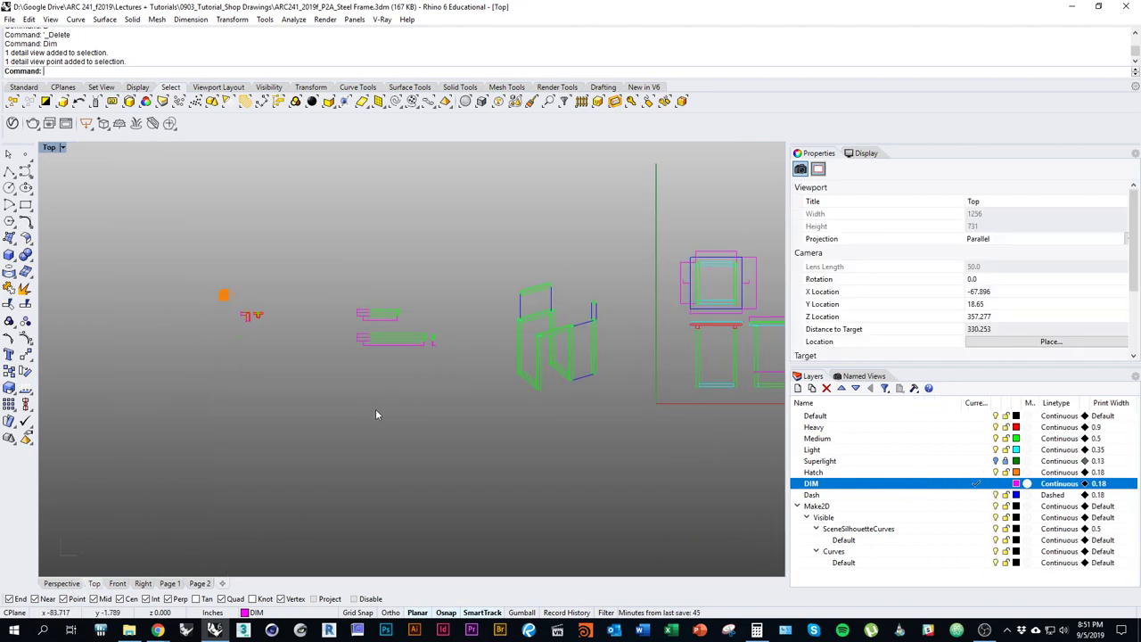
right_drag(237, 308, 368, 301)
scroll(368, 300, up, 3)
scroll(369, 299, up, 8)
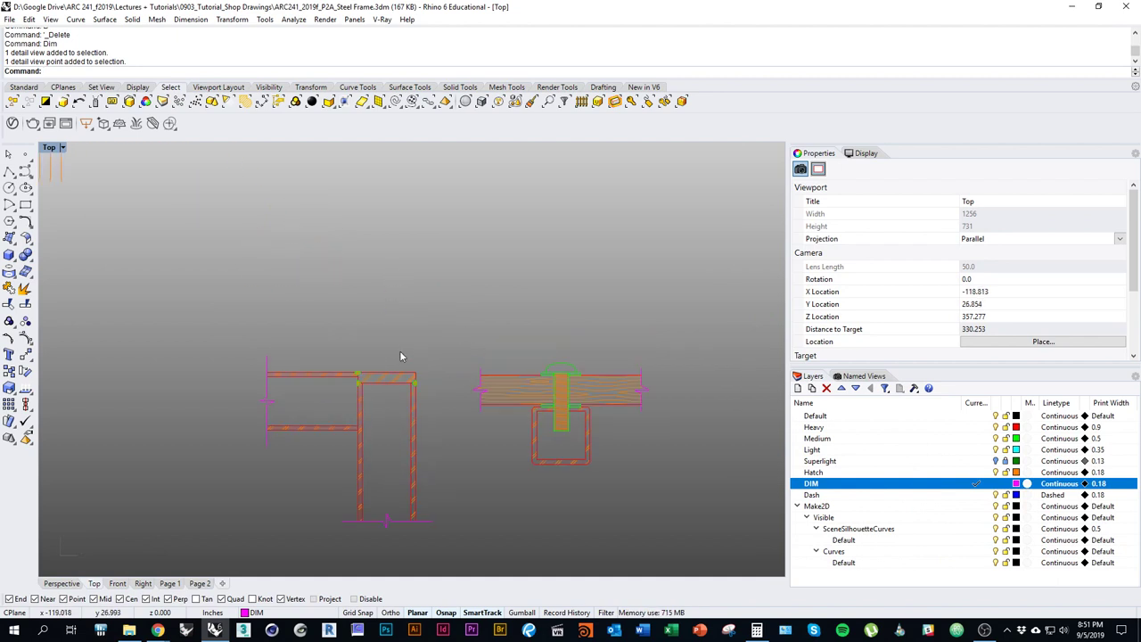
key(Return)
right_drag(393, 356, 410, 329)
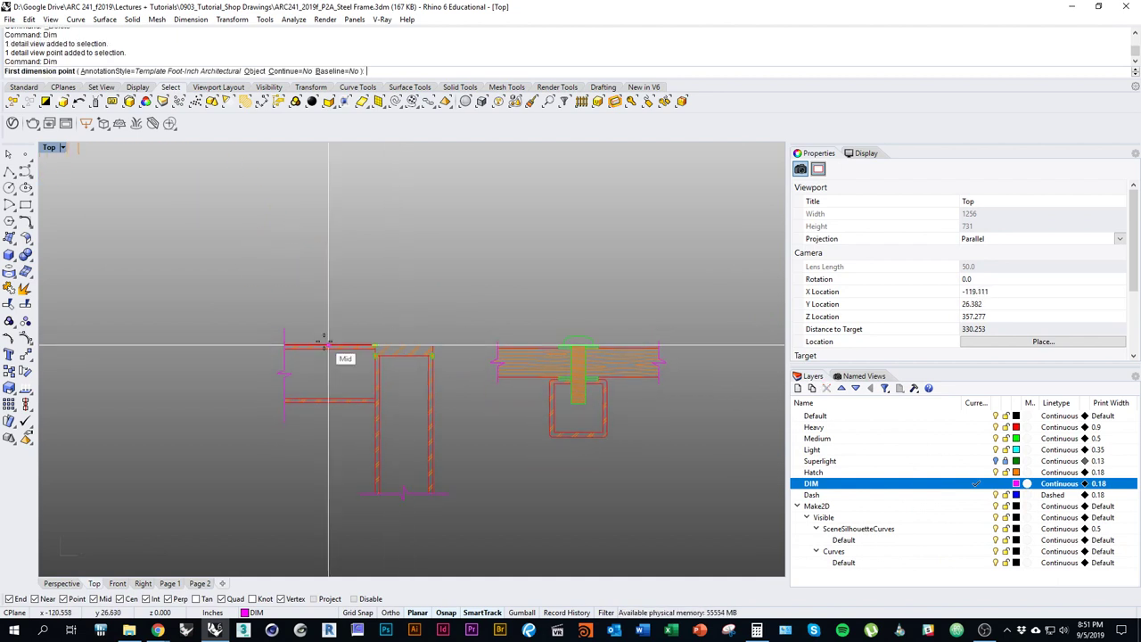
click(329, 345)
key(Escape)
Dimension the horizontal tube's full outer height in the corner section, placing the dimension line across the tube.
key(Return)
scroll(343, 393, up, 4)
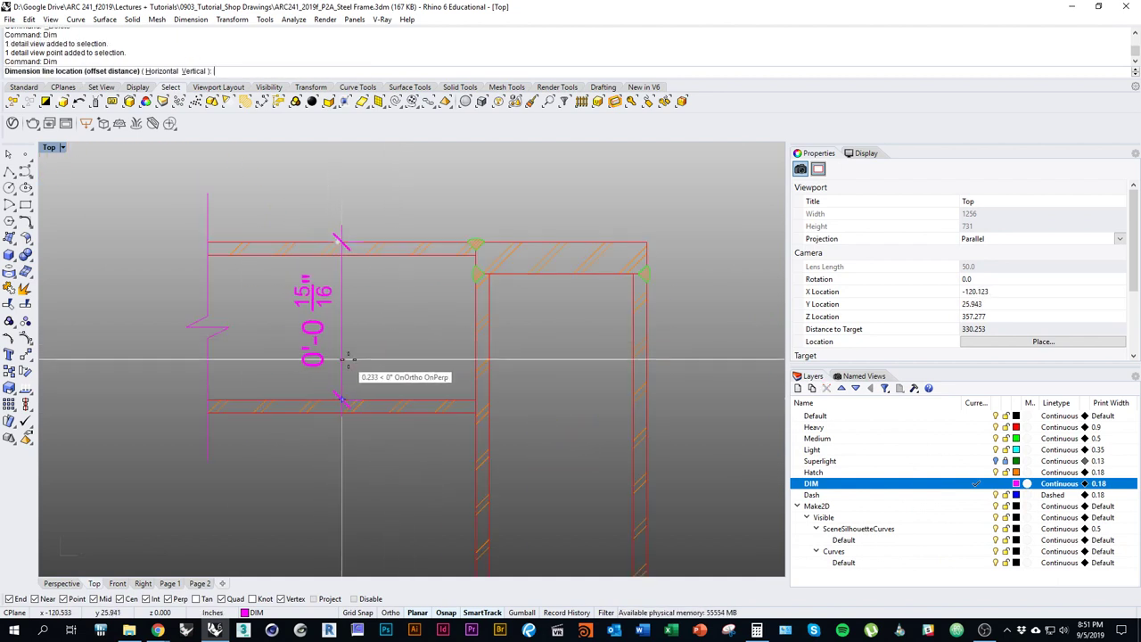
click(375, 415)
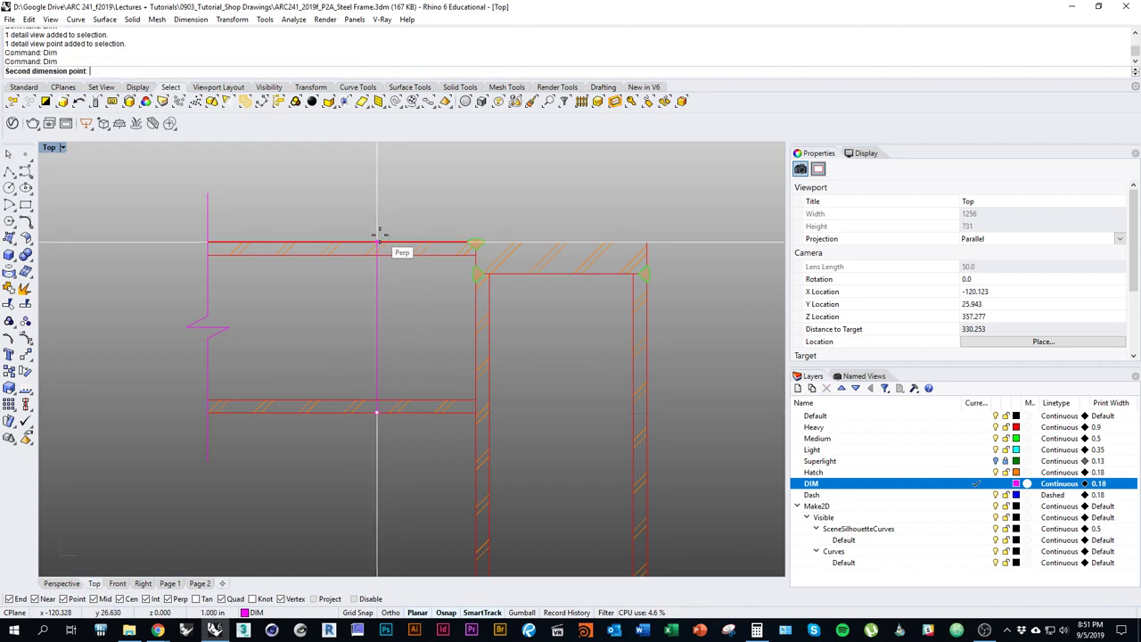
click(379, 241)
click(333, 335)
Dimension the vertical tube's outer width in the corner section, placing the dimension line across the tube.
right_drag(461, 380, 392, 317)
scroll(392, 319, down, 3)
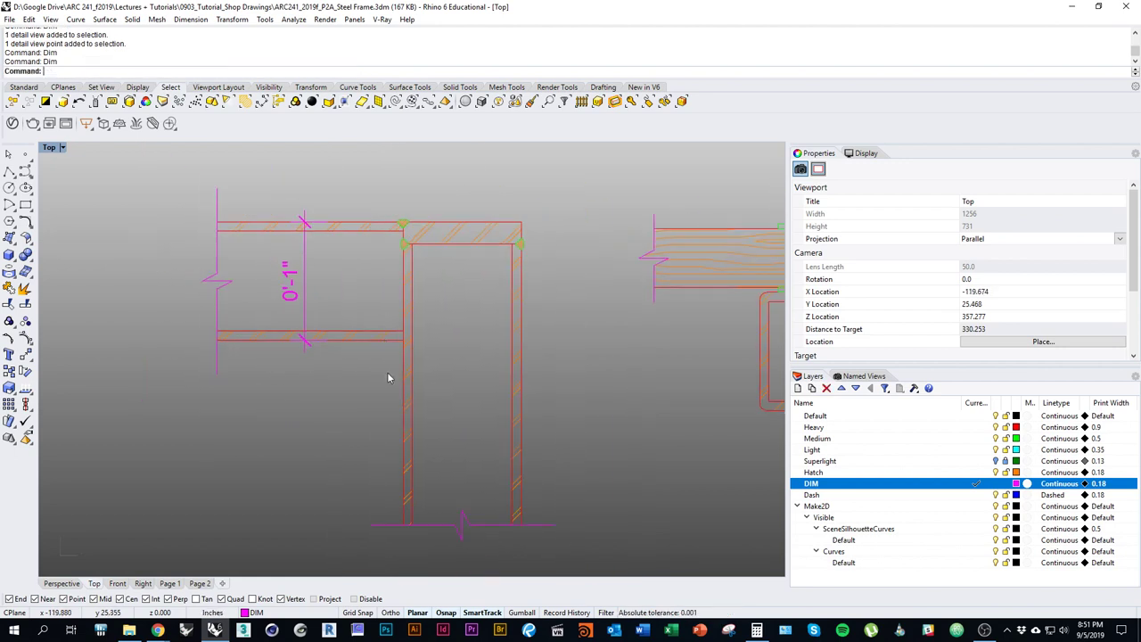
key(Return)
click(403, 376)
click(535, 383)
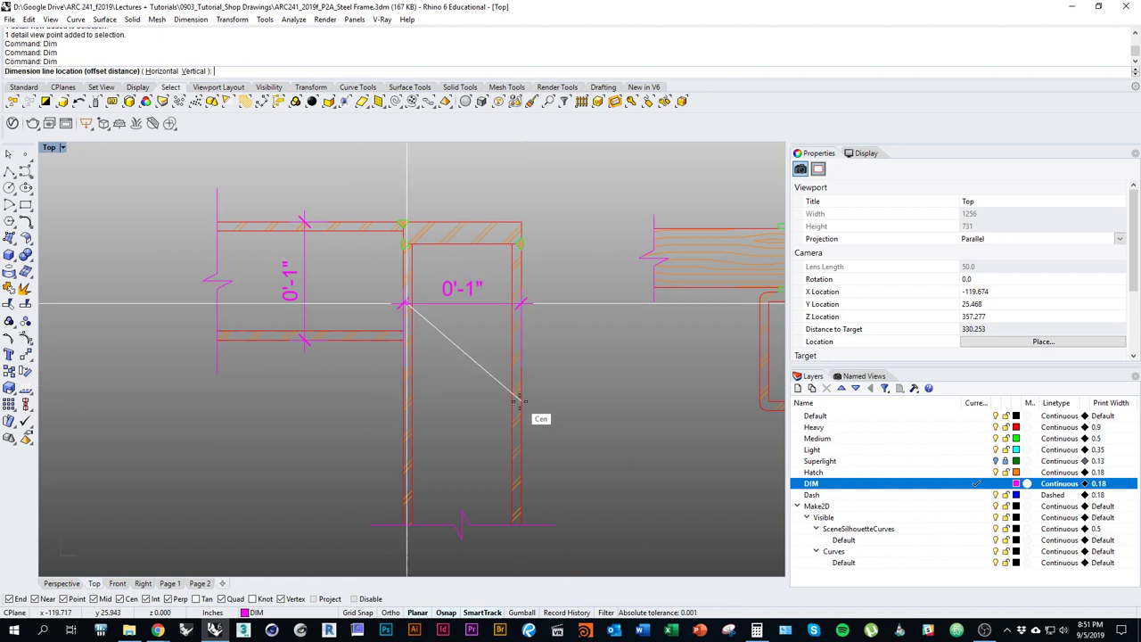
click(522, 415)
Dimension the thickness of the cap plate on the vertical tube, outside its right end with the text above.
right_drag(462, 365, 440, 478)
key(Return)
click(500, 338)
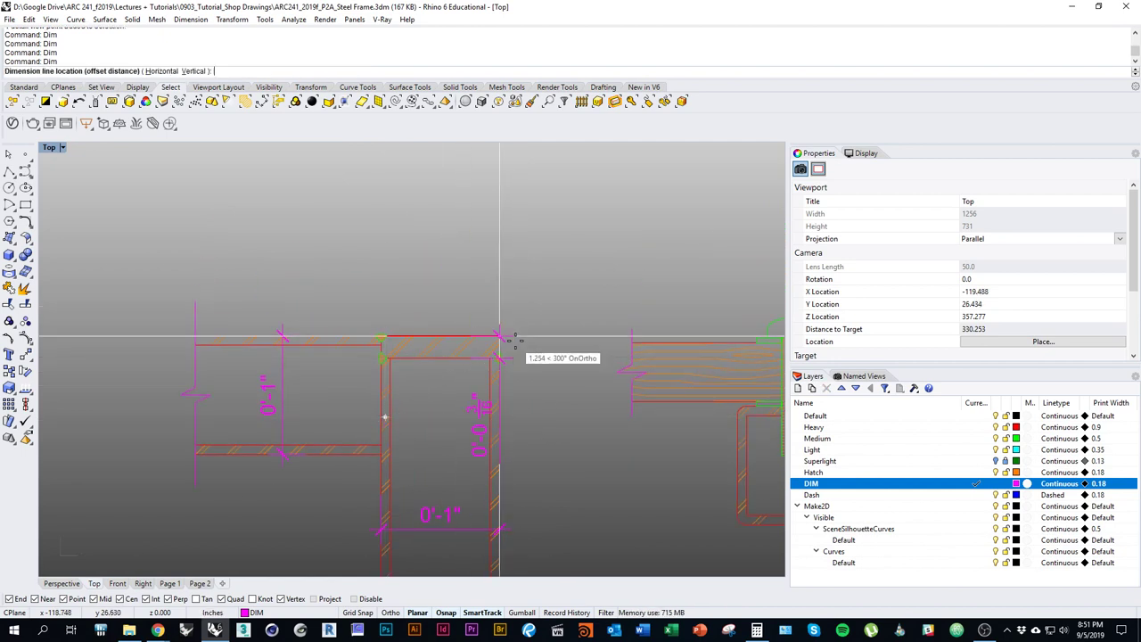
click(499, 359)
click(539, 326)
Dimension the wood seat's thickness near the right break line of the bolted section, with the text above the board.
right_drag(607, 382, 397, 398)
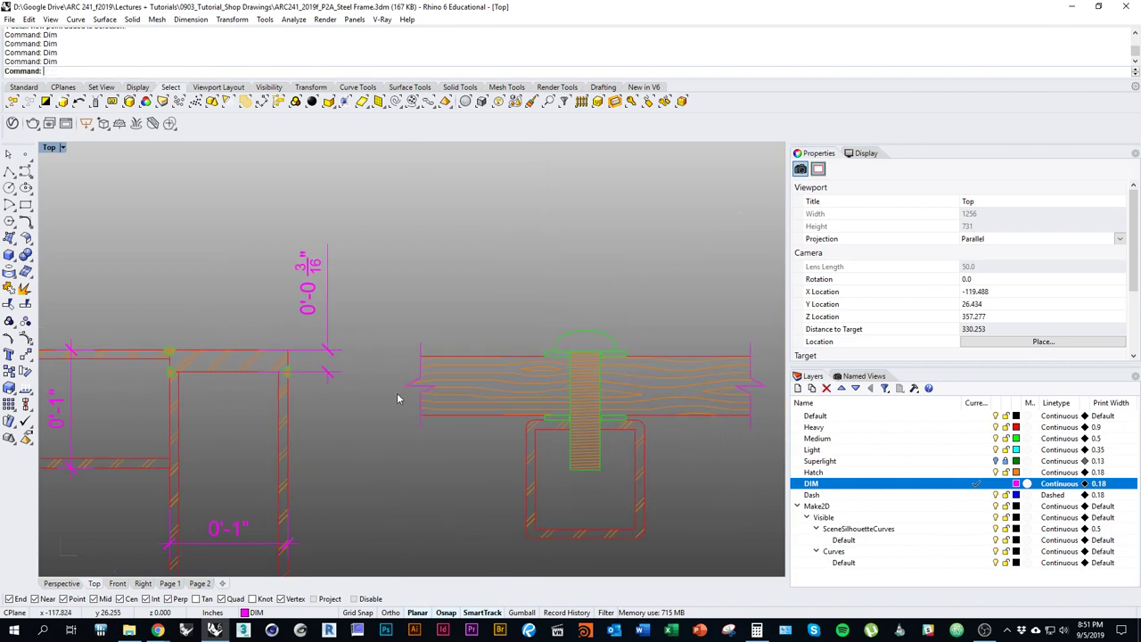
scroll(622, 405, down, 2)
right_drag(622, 405, 451, 403)
scroll(450, 403, up, 2)
key(Return)
click(539, 359)
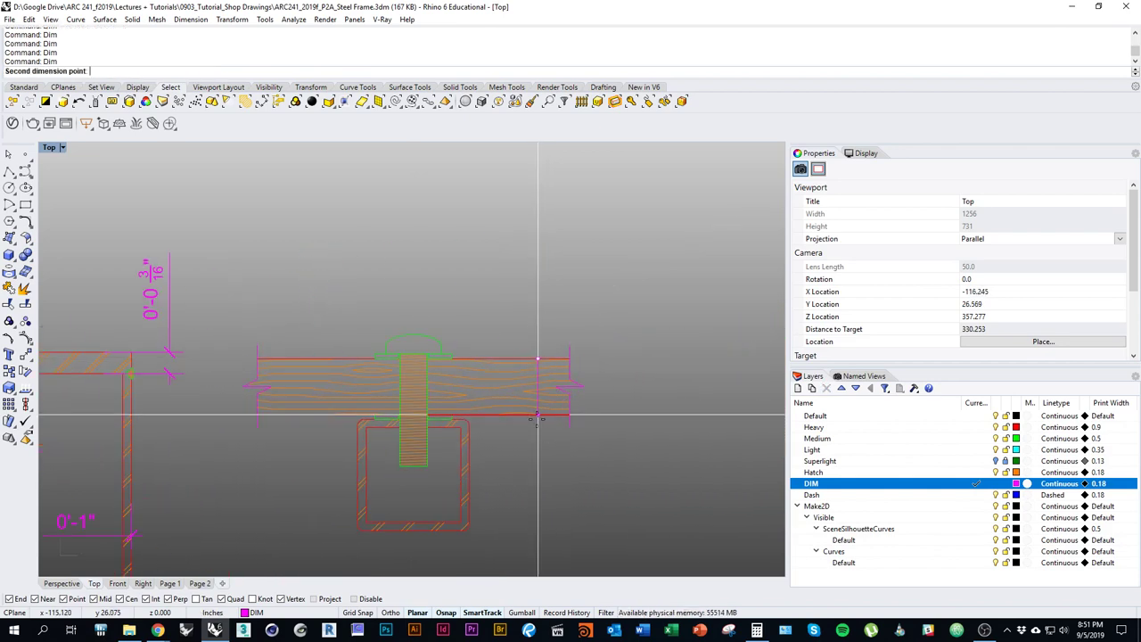
click(539, 415)
click(554, 358)
Dimension the bolt shank's length from its lower end to the underside of the head, to the right of the tube.
right_drag(451, 476, 494, 469)
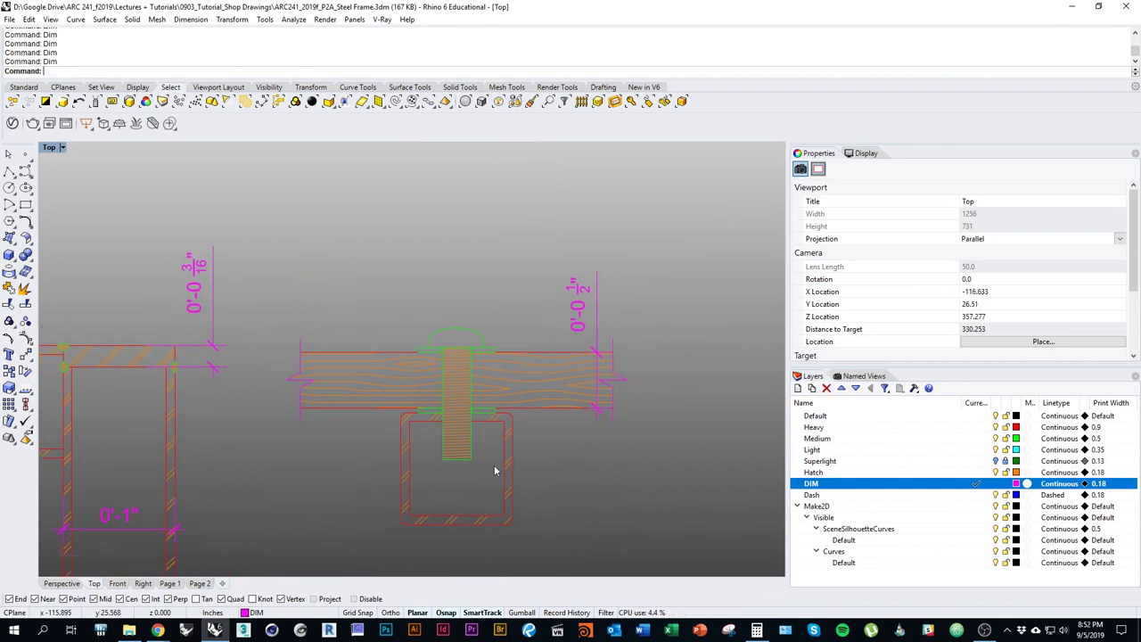
key(Return)
click(470, 460)
scroll(482, 369, up, 6)
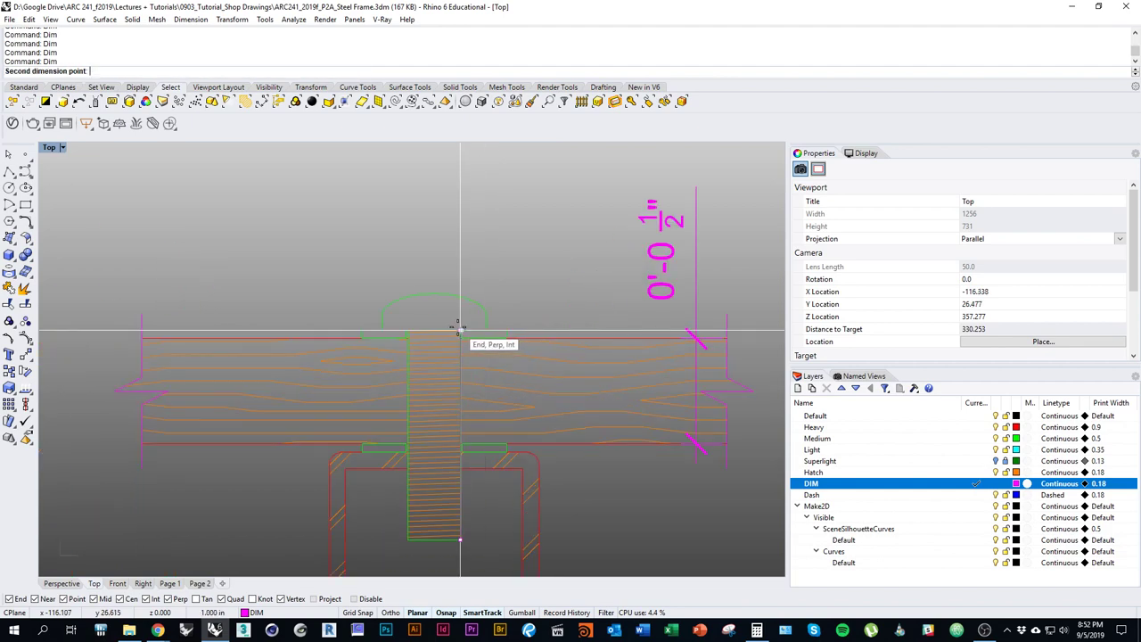
click(460, 328)
scroll(461, 327, down, 7)
click(531, 356)
Dimension the square tube's outer width in the bolted section, placing the dimension below the tube.
right_drag(526, 357, 499, 362)
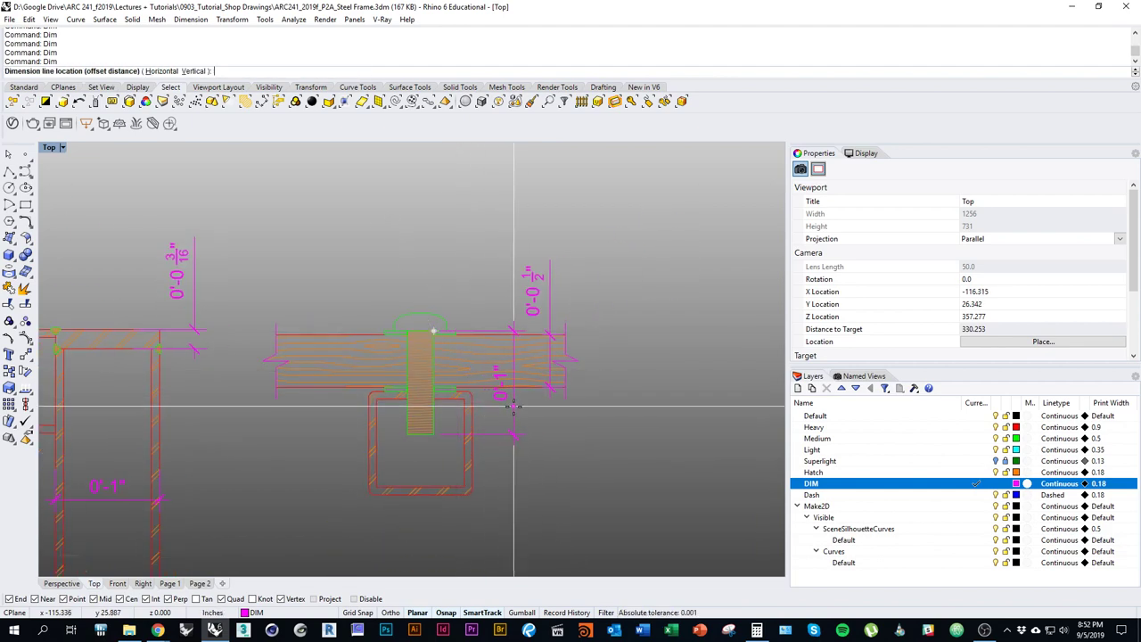
key(Return)
click(369, 453)
click(472, 455)
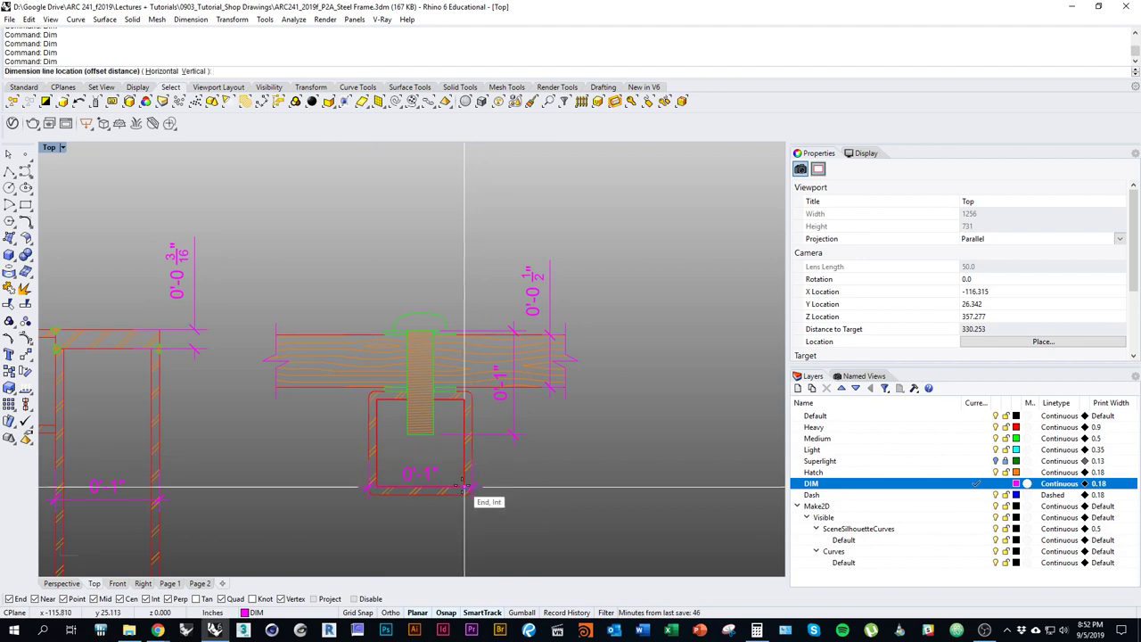
right_drag(465, 488, 466, 444)
click(466, 517)
Dimension the square tube's outer height in the bolted section, placing the dimension to the left of the tube.
key(Return)
click(398, 453)
scroll(379, 369, up, 7)
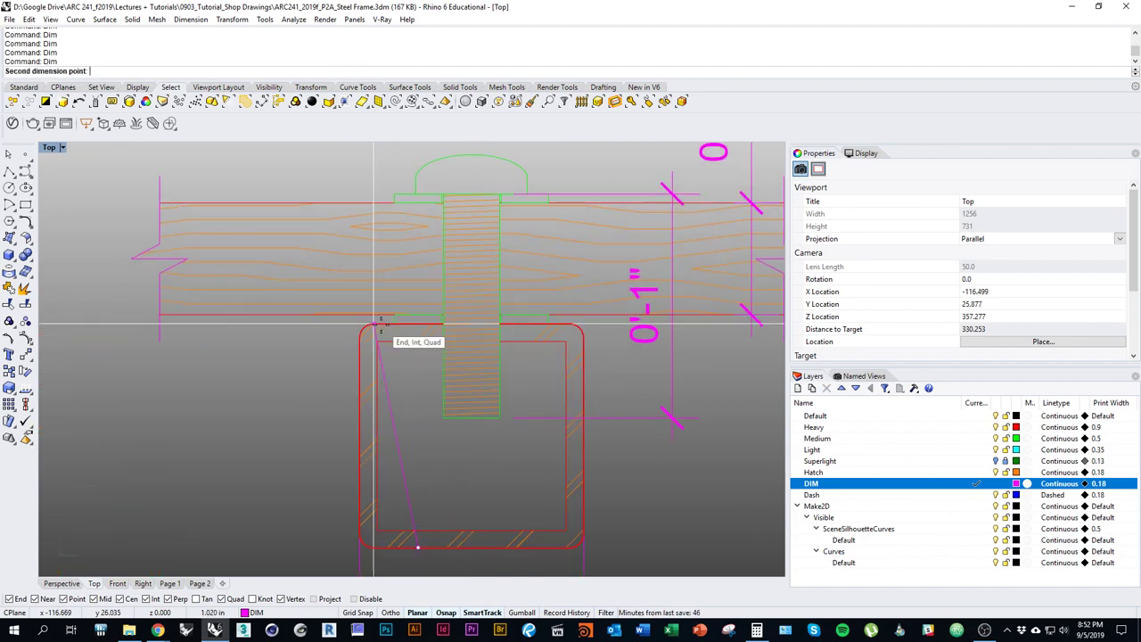
click(374, 324)
scroll(378, 375, down, 4)
click(298, 423)
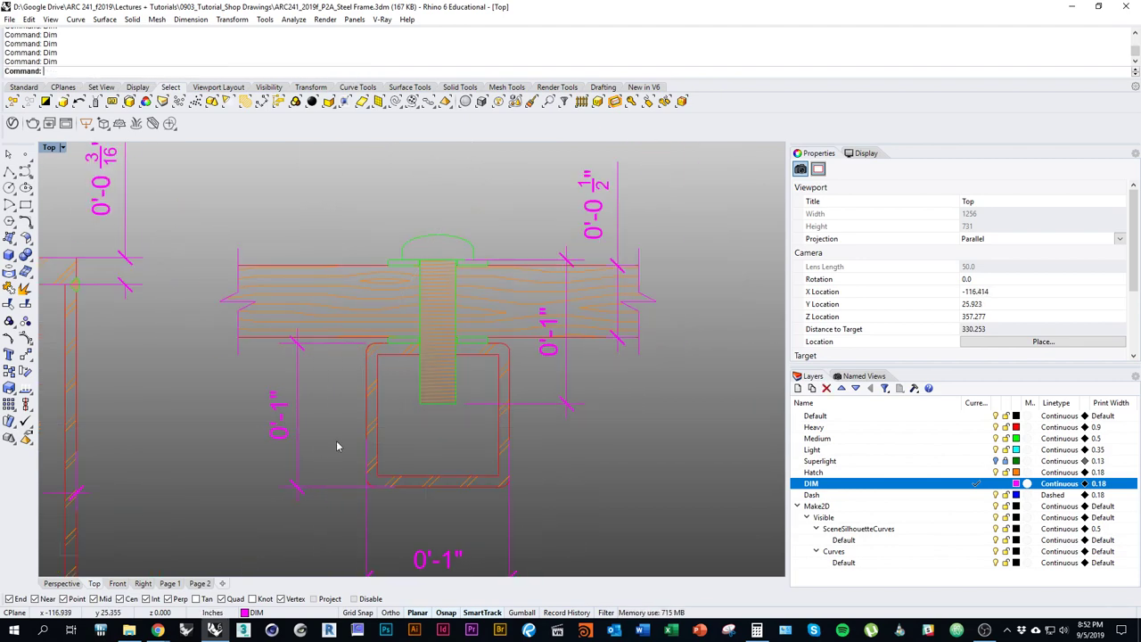
Inside the Page 2 section detail, move the bolt-length dimension's text down along its line, clear of the wood seat.
right_drag(409, 427, 443, 389)
scroll(419, 479, down, 1)
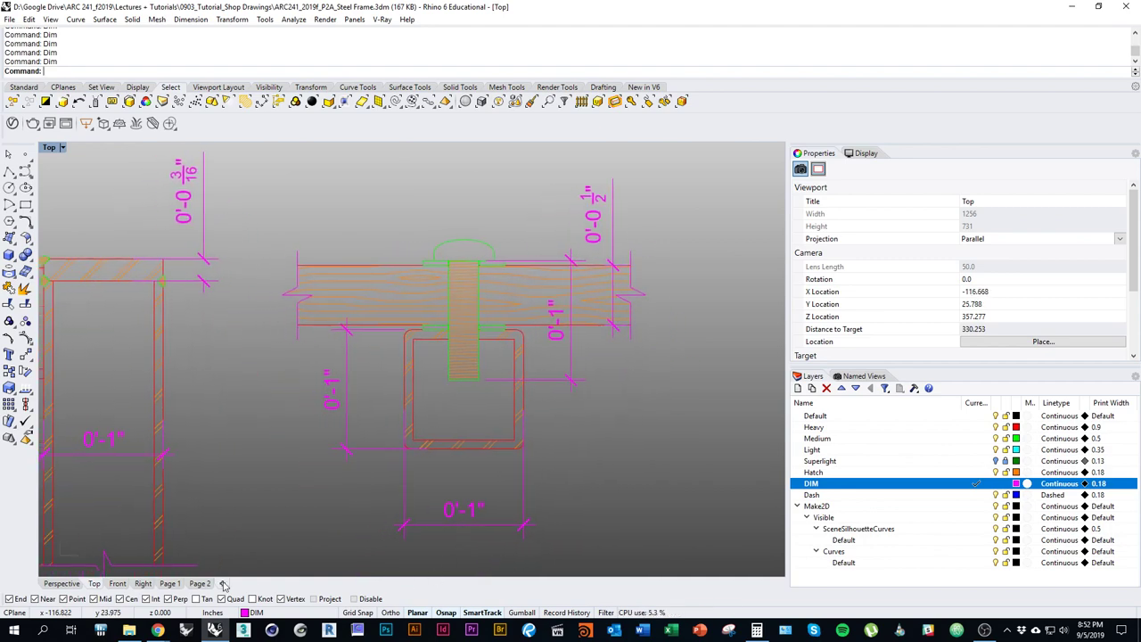
click(199, 584)
scroll(620, 404, up, 4)
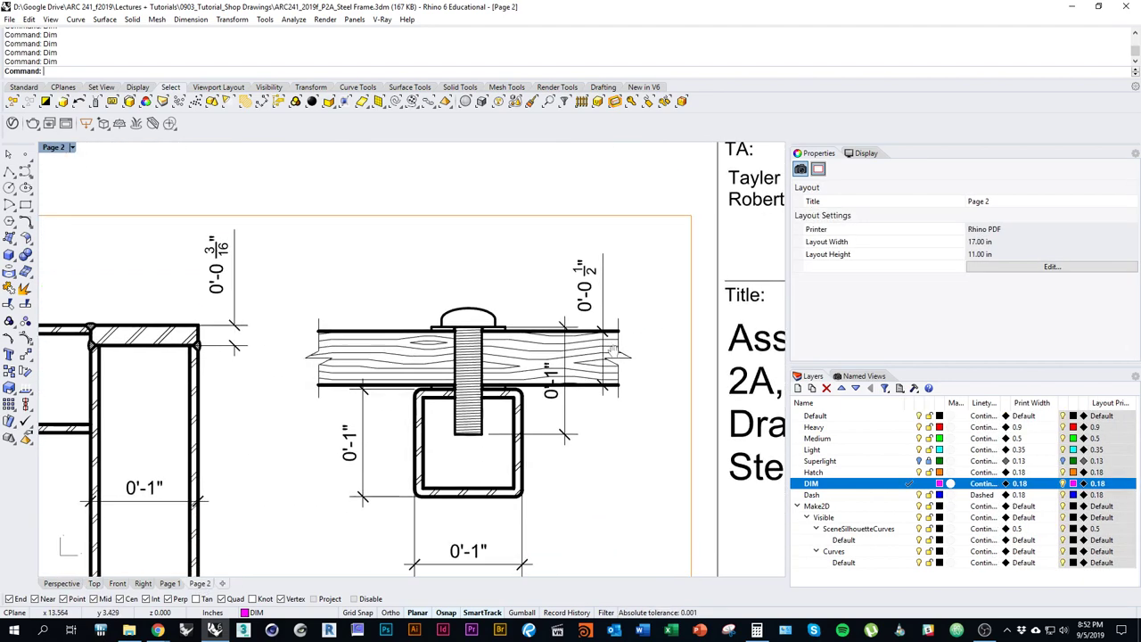
right_drag(613, 350, 628, 299)
right_drag(564, 392, 616, 403)
double_click(597, 403)
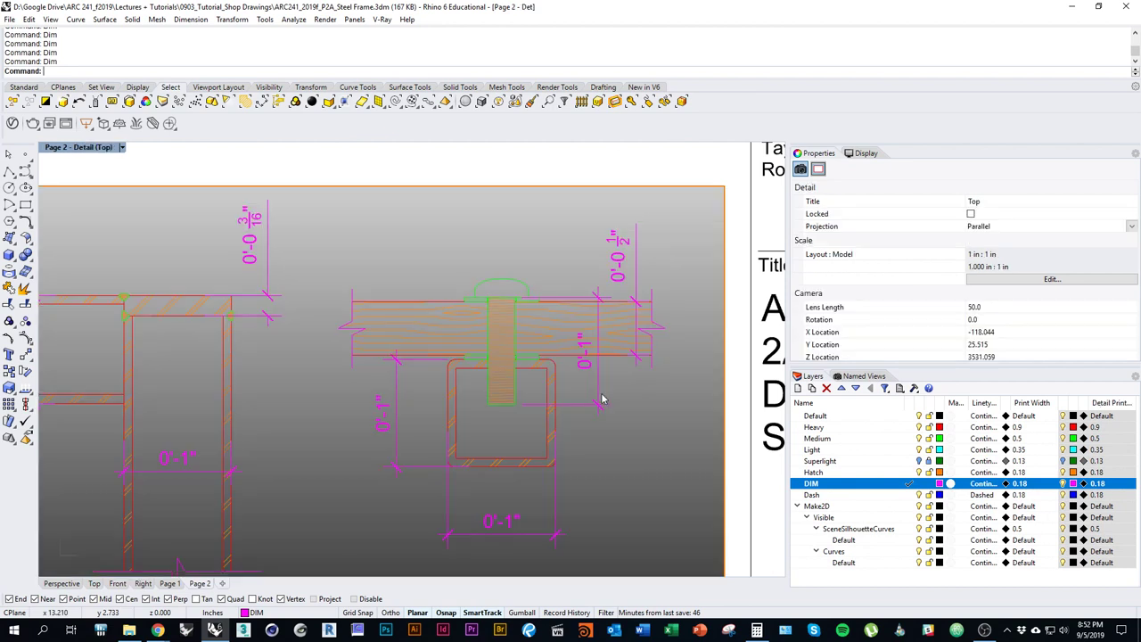
click(599, 363)
drag(599, 364, 598, 375)
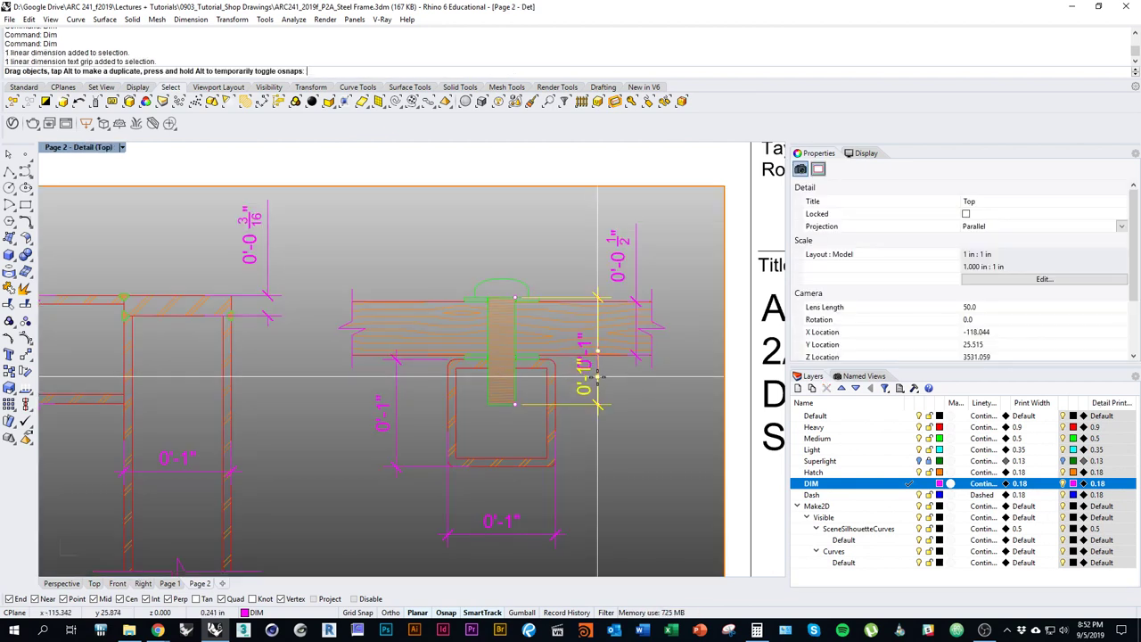
Nudge the bolt-length dimension's text slightly along its line inside the Page 2 section detail, and return to the page layout.
double_click(609, 389)
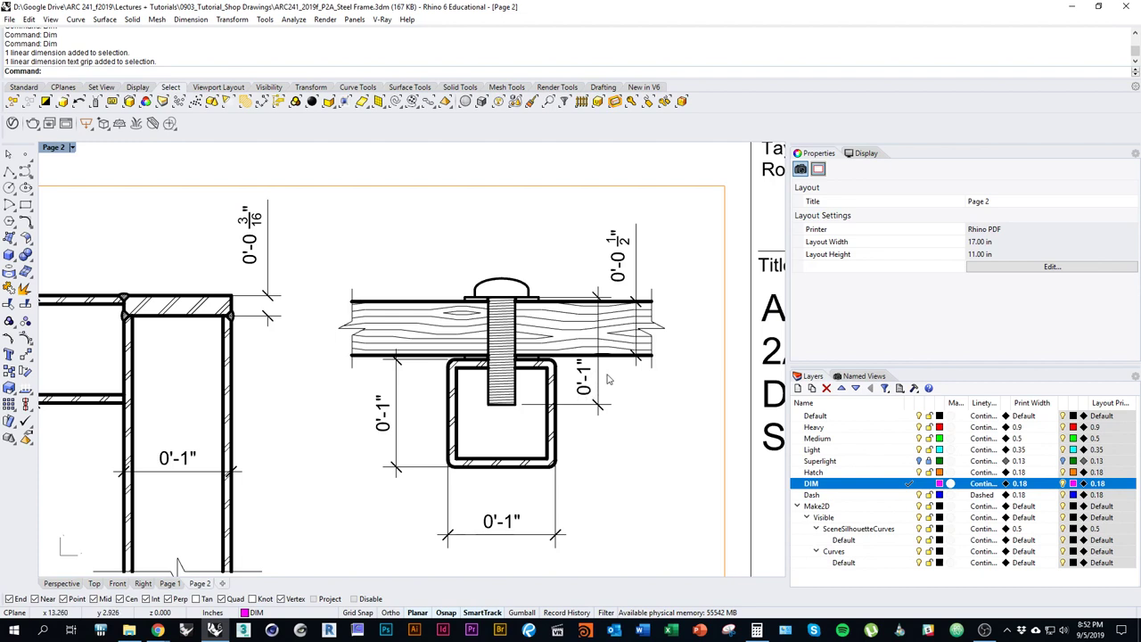
double_click(603, 383)
click(597, 383)
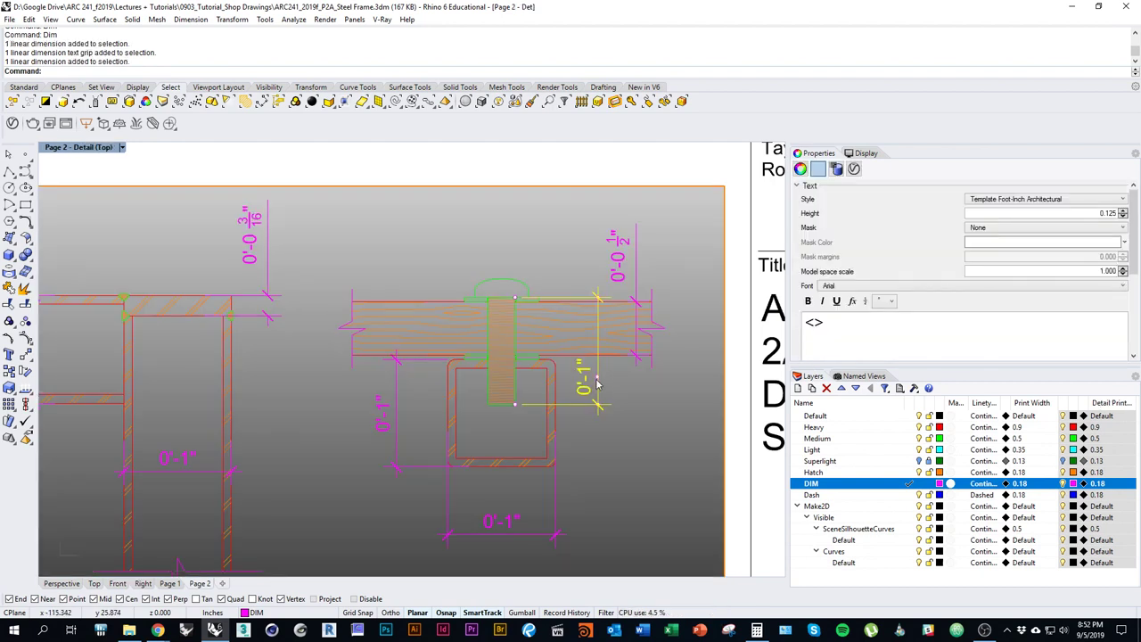
mouse_move(598, 381)
mouse_down()
mouse_move(581, 376)
mouse_move(619, 375)
mouse_move(598, 376)
mouse_up()
double_click(613, 384)
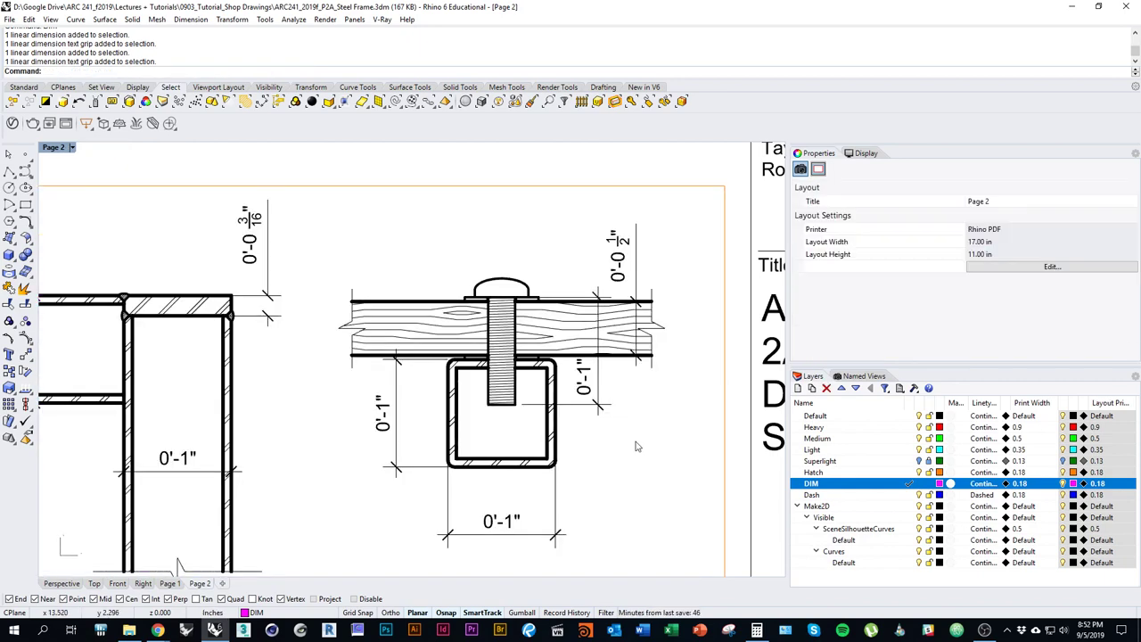
Review Page 2 as a whole, checking the exploded axonometric against the dimensioned loose parts and section details.
right_drag(365, 465, 409, 450)
scroll(409, 450, down, 4)
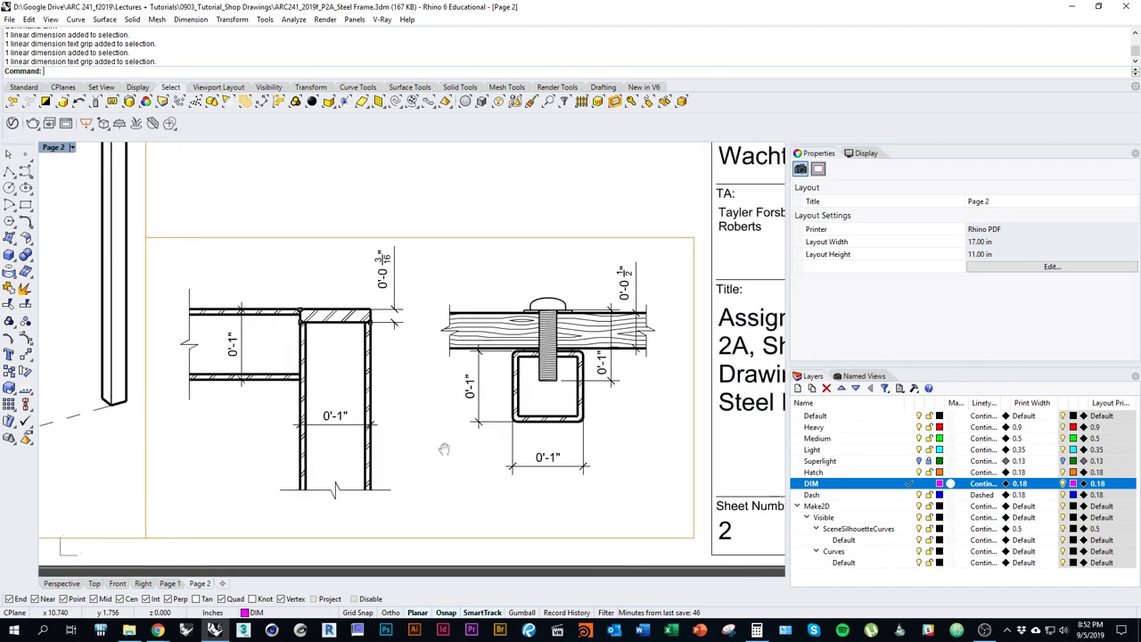
right_drag(450, 435, 554, 473)
scroll(485, 440, down, 4)
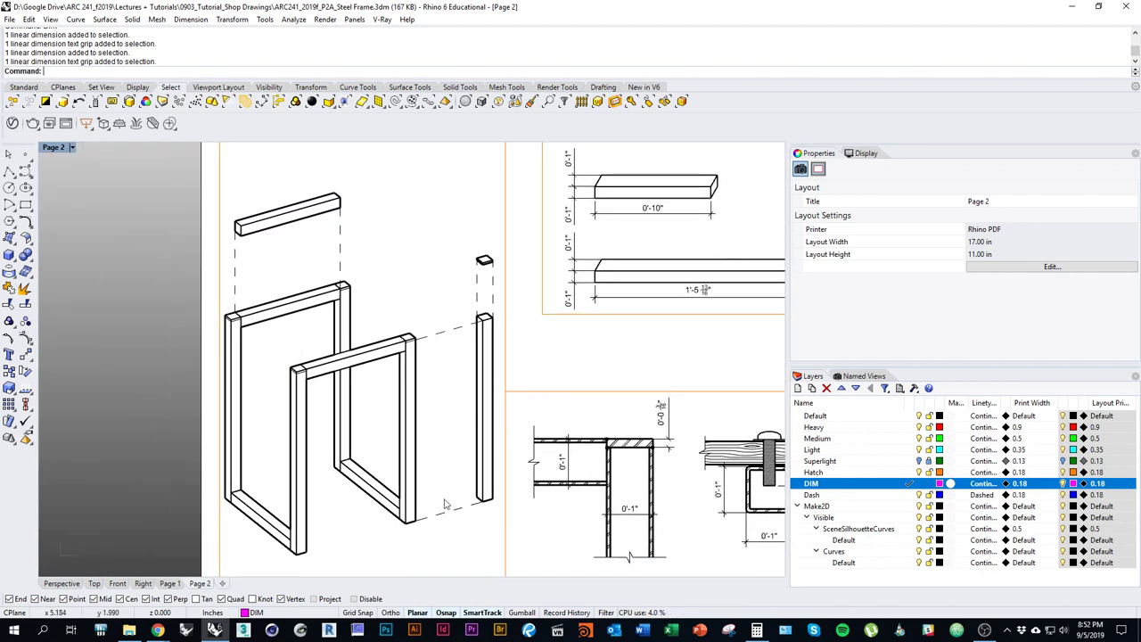
right_drag(419, 342, 392, 351)
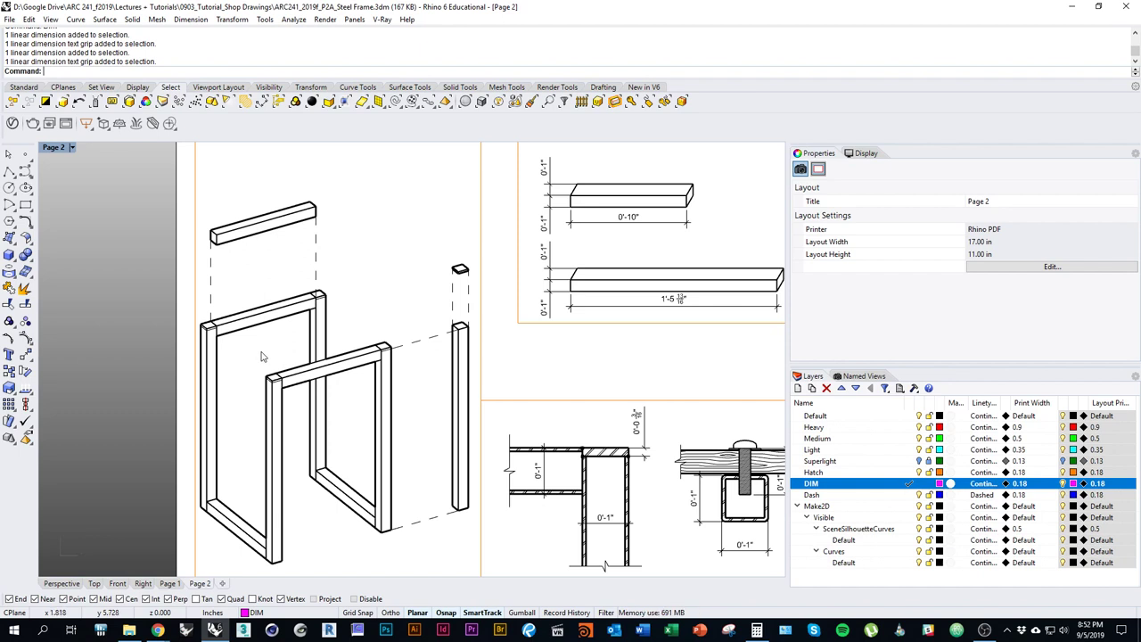
right_drag(585, 354, 514, 365)
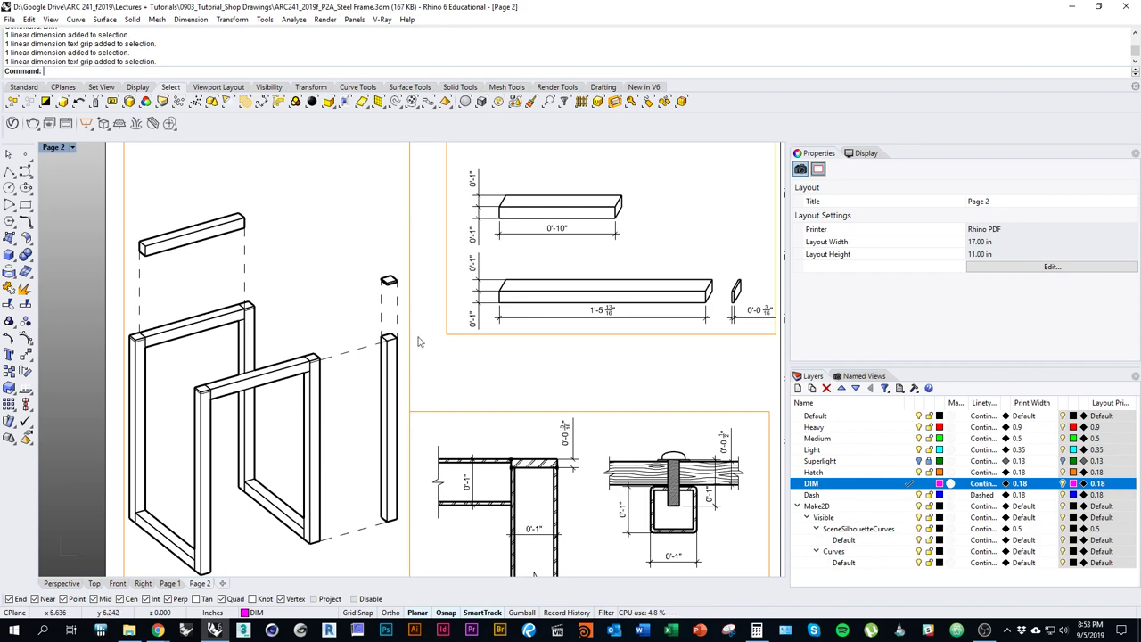
scroll(517, 322, down, 3)
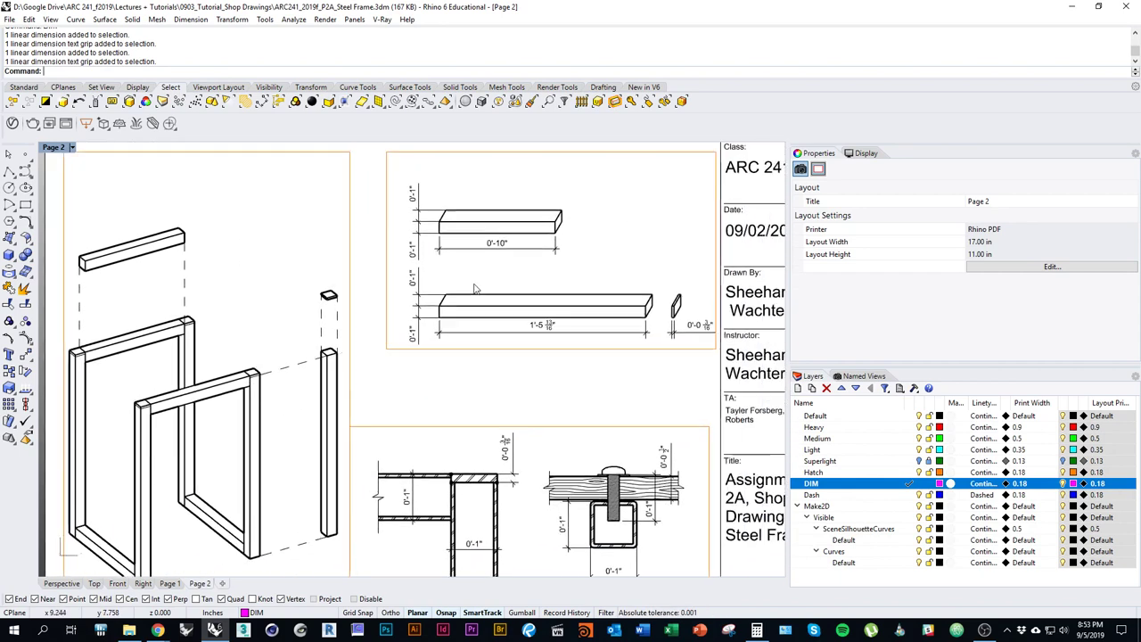
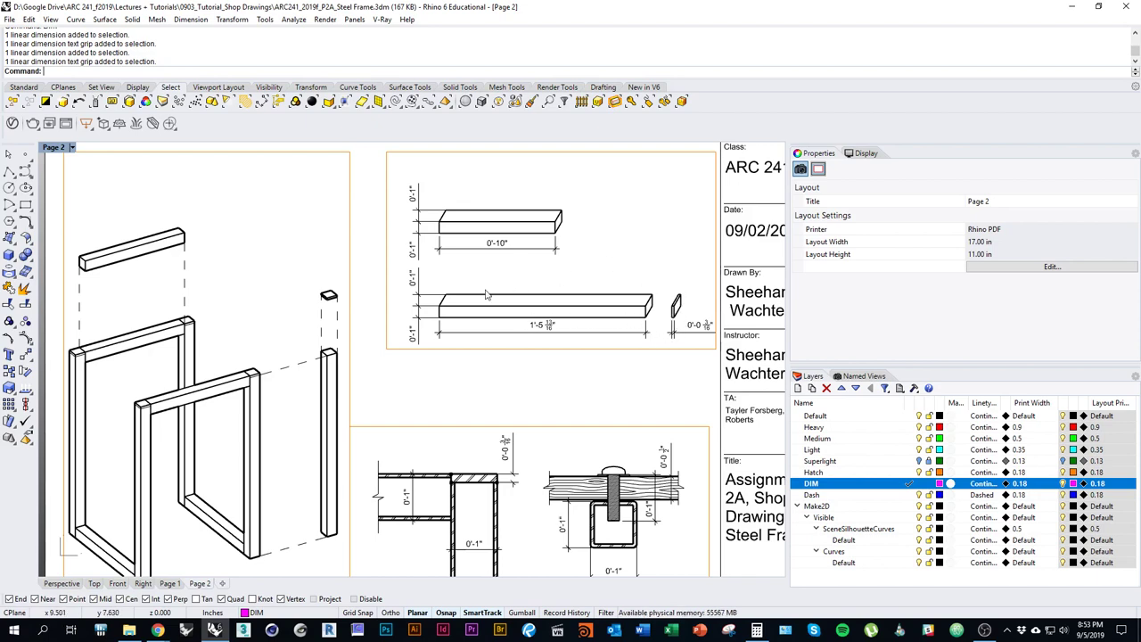
right_drag(487, 294, 525, 293)
right_drag(341, 303, 381, 323)
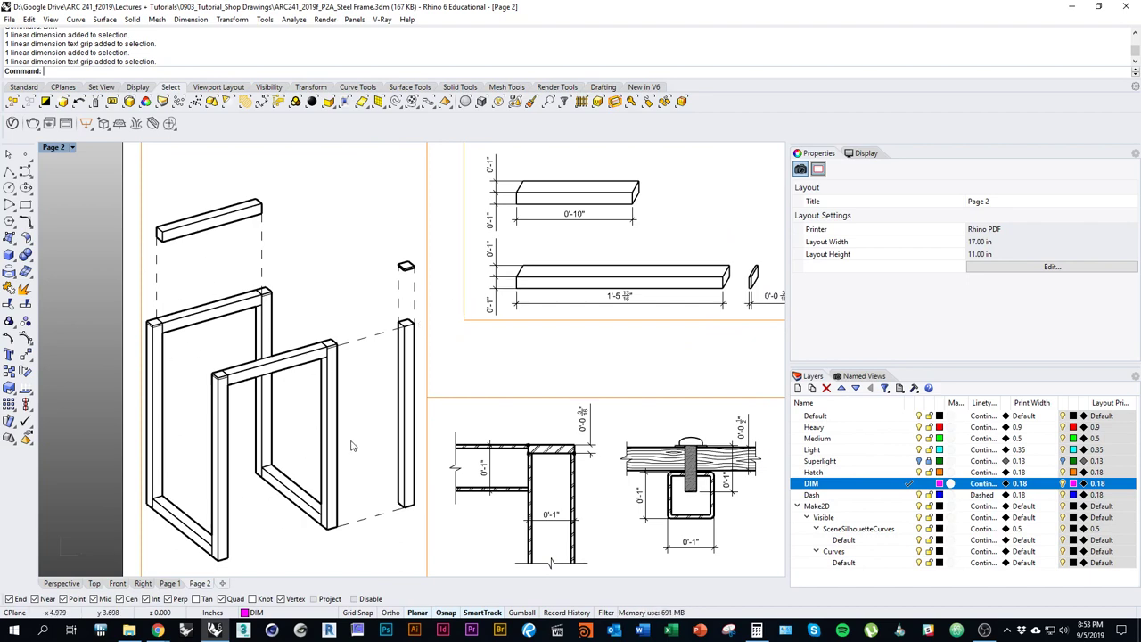
right_drag(343, 426, 289, 444)
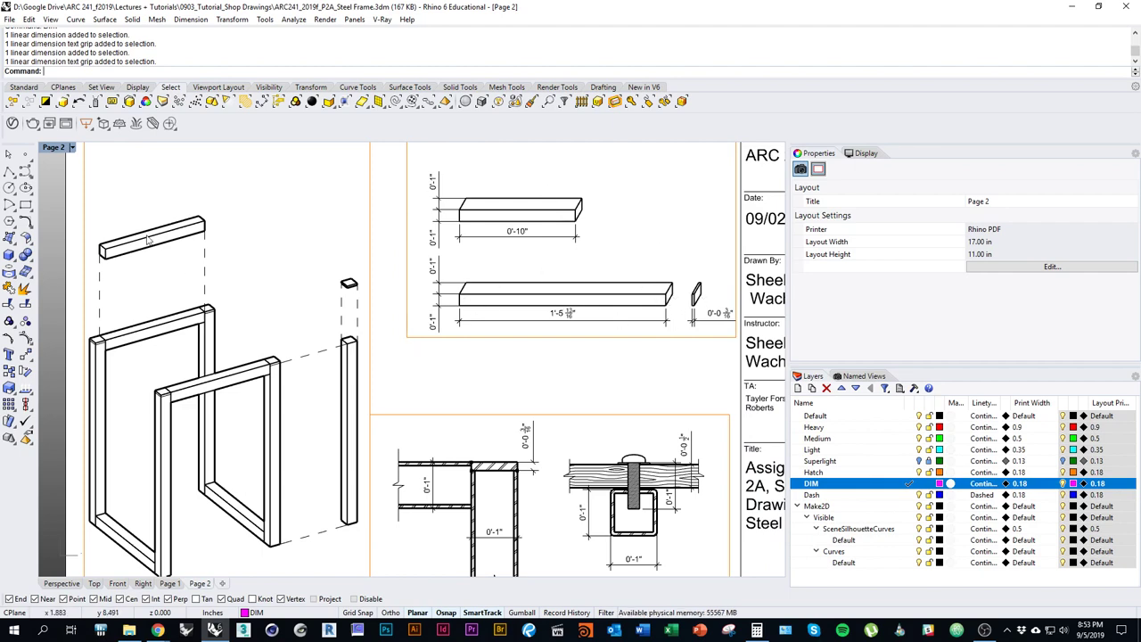
right_drag(196, 375, 275, 374)
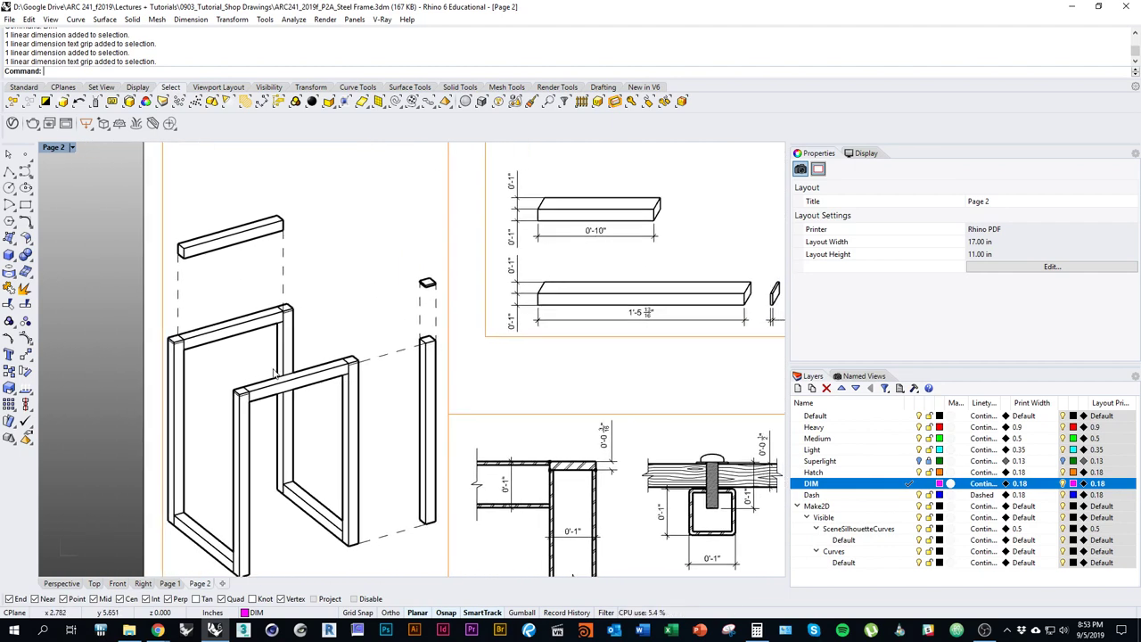
right_drag(354, 408, 304, 425)
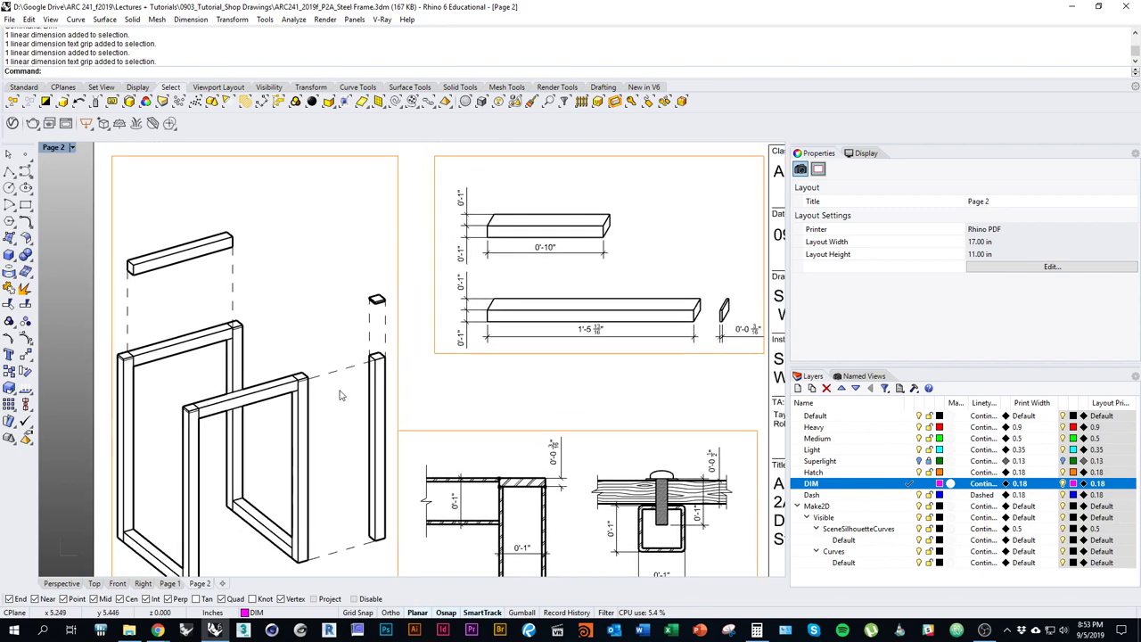
right_drag(394, 431, 466, 401)
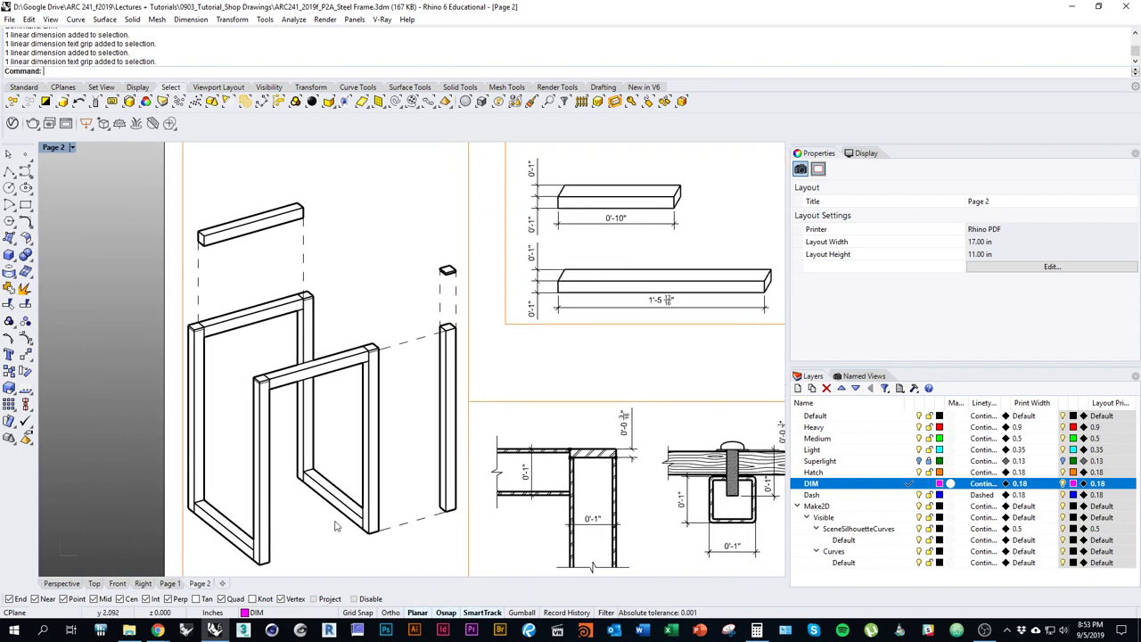
right_drag(395, 470, 422, 440)
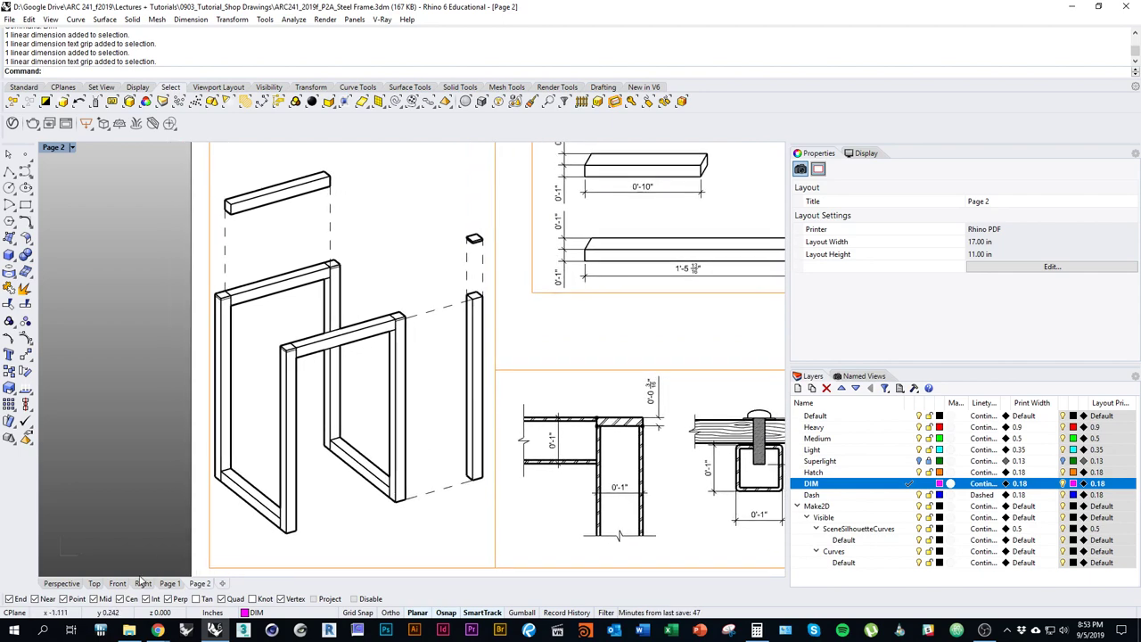
Switch to the Top model view and locate the exploded axonometric of the steel frame.
click(94, 583)
scroll(499, 470, down, 5)
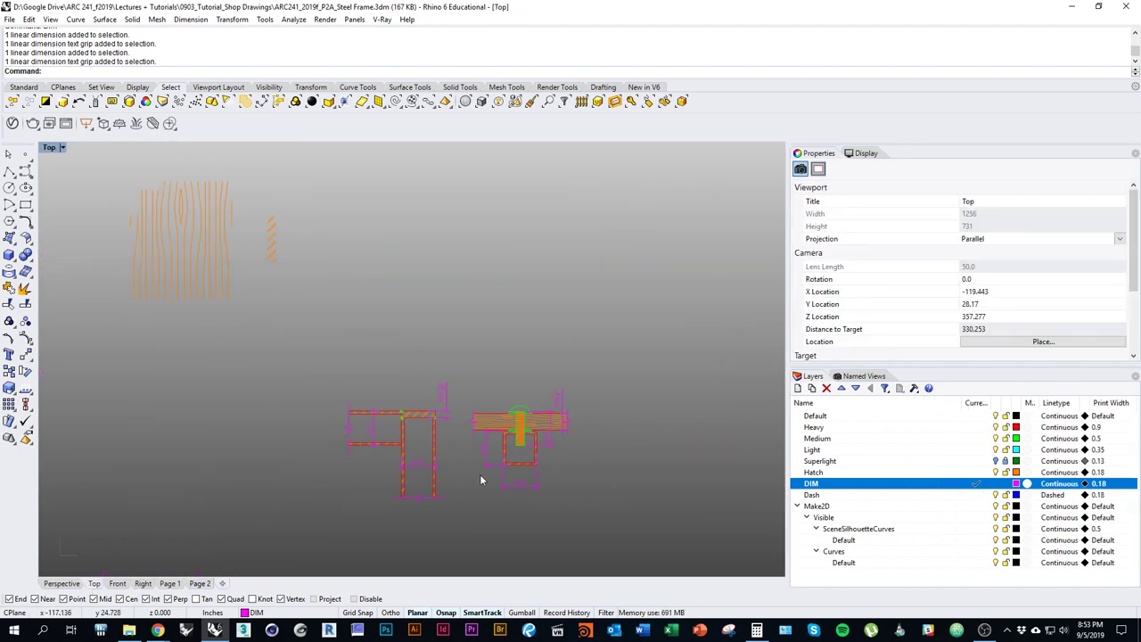
scroll(443, 494, down, 8)
right_drag(428, 484, 293, 399)
scroll(412, 456, down, 5)
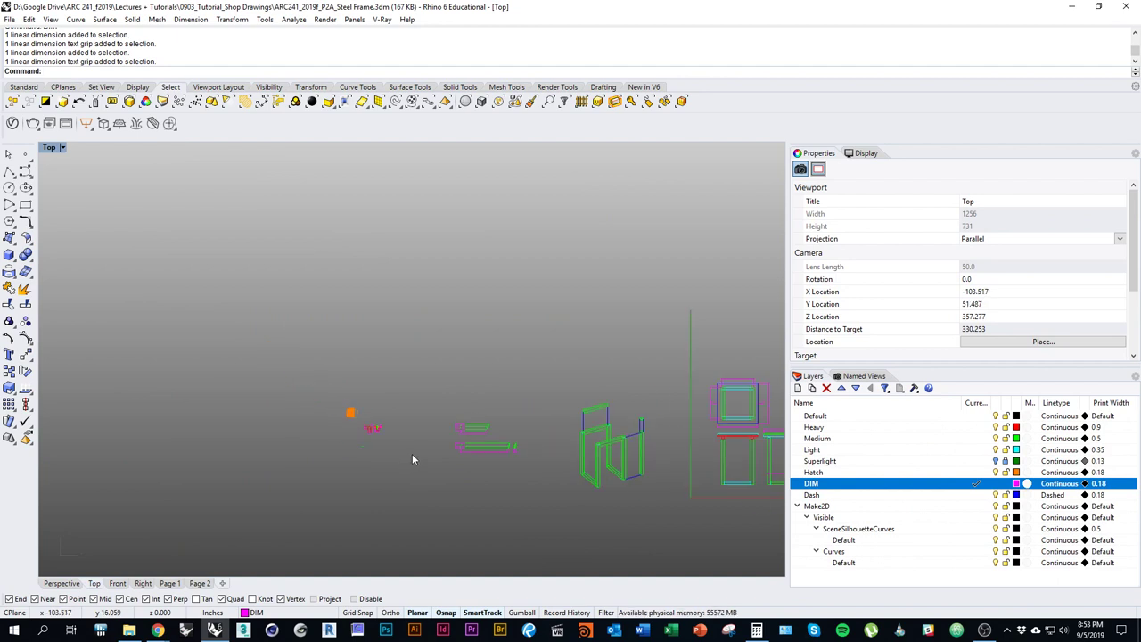
right_drag(518, 481, 395, 465)
scroll(395, 467, up, 8)
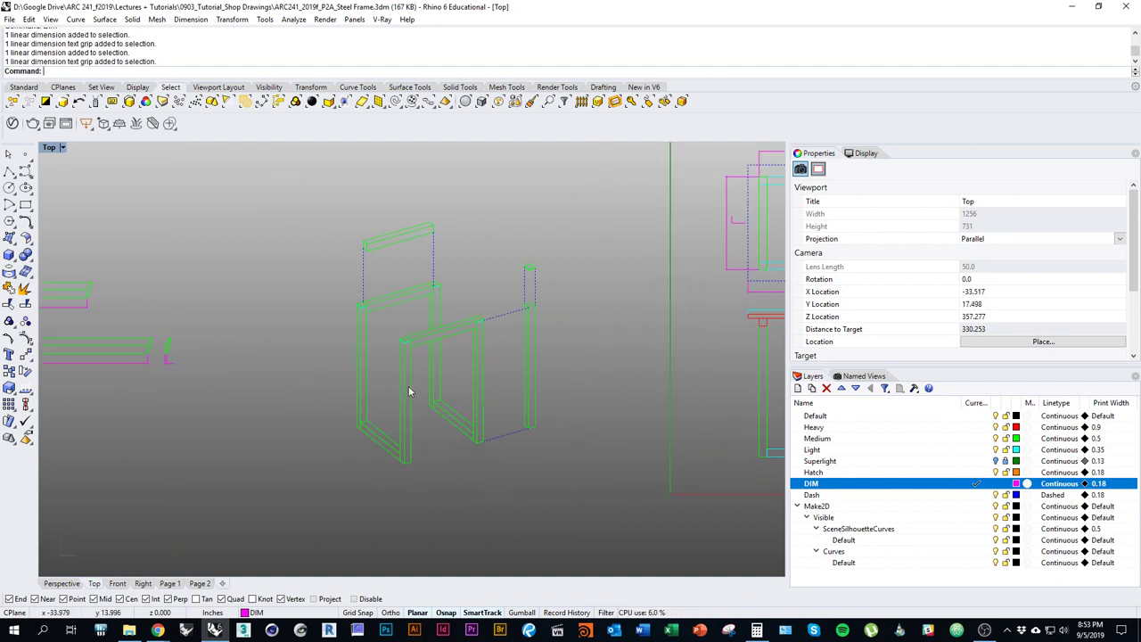
key(Return)
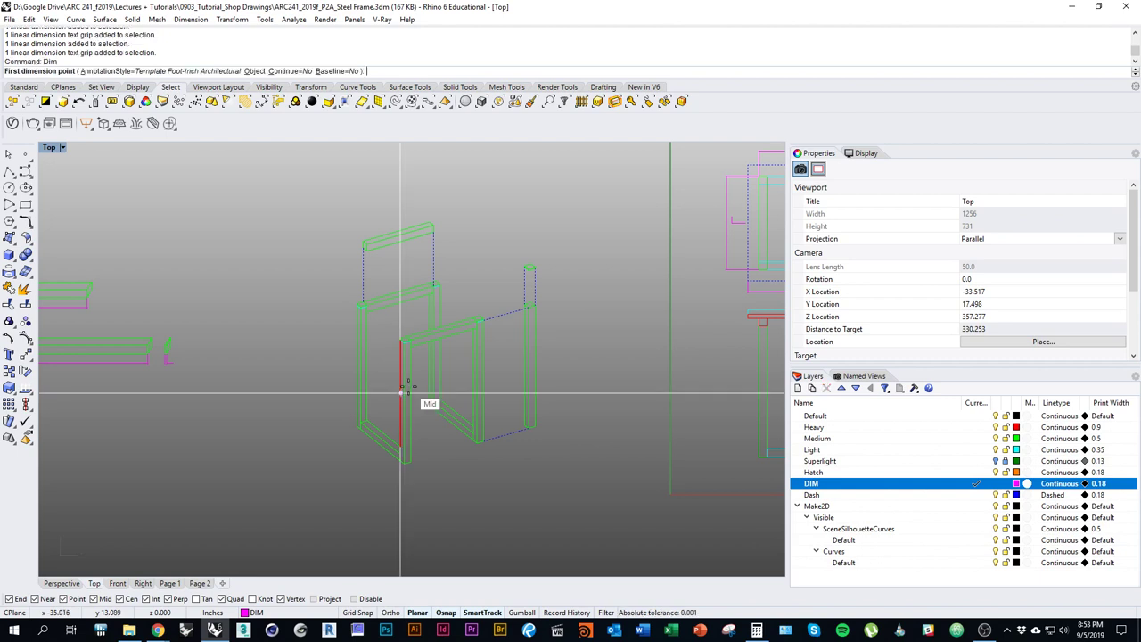
scroll(405, 388, up, 4)
right_drag(455, 407, 458, 469)
key(Escape)
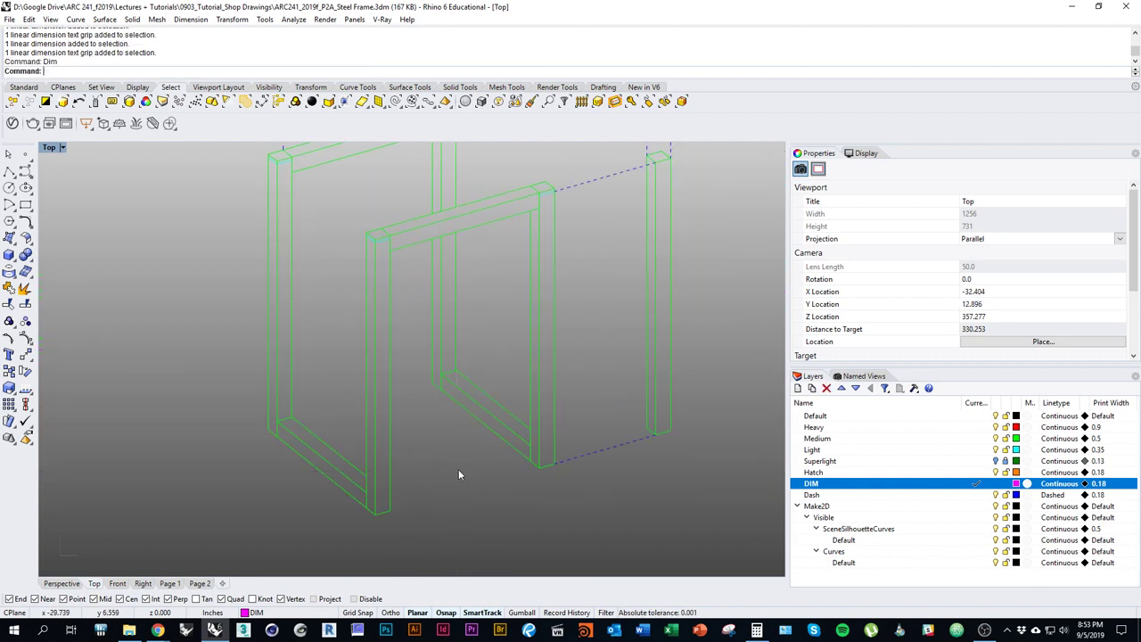
Measure the distance across the axonometric's front frame, from the near leg's bottom corner to the far leg's outer bottom corner.
text(Distance)
key(Return)
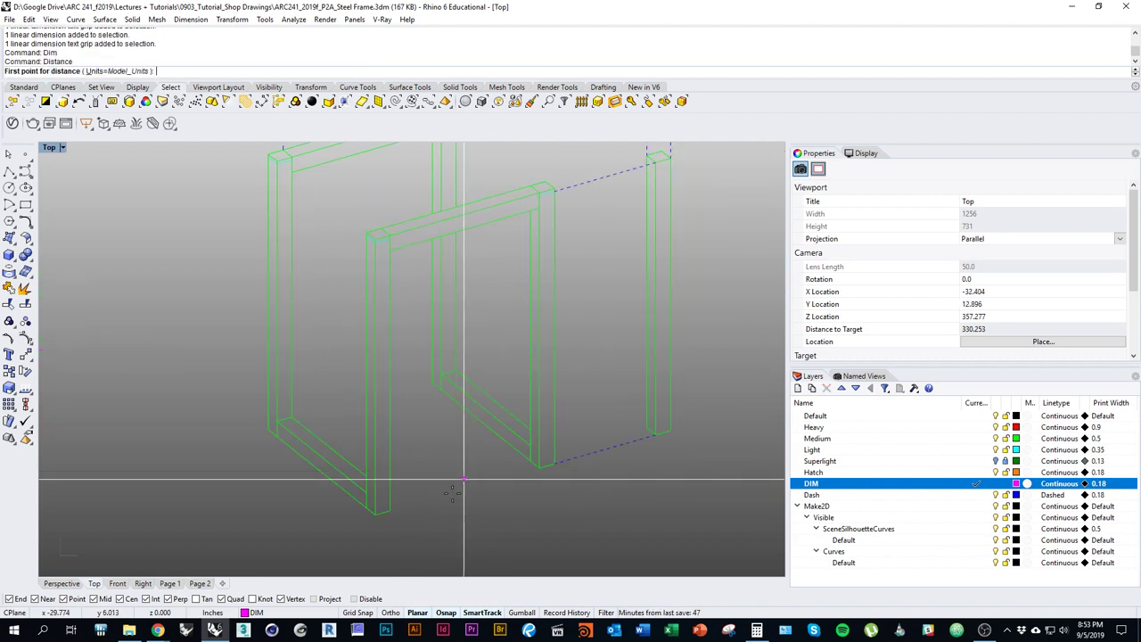
click(374, 514)
scroll(546, 455, up, 3)
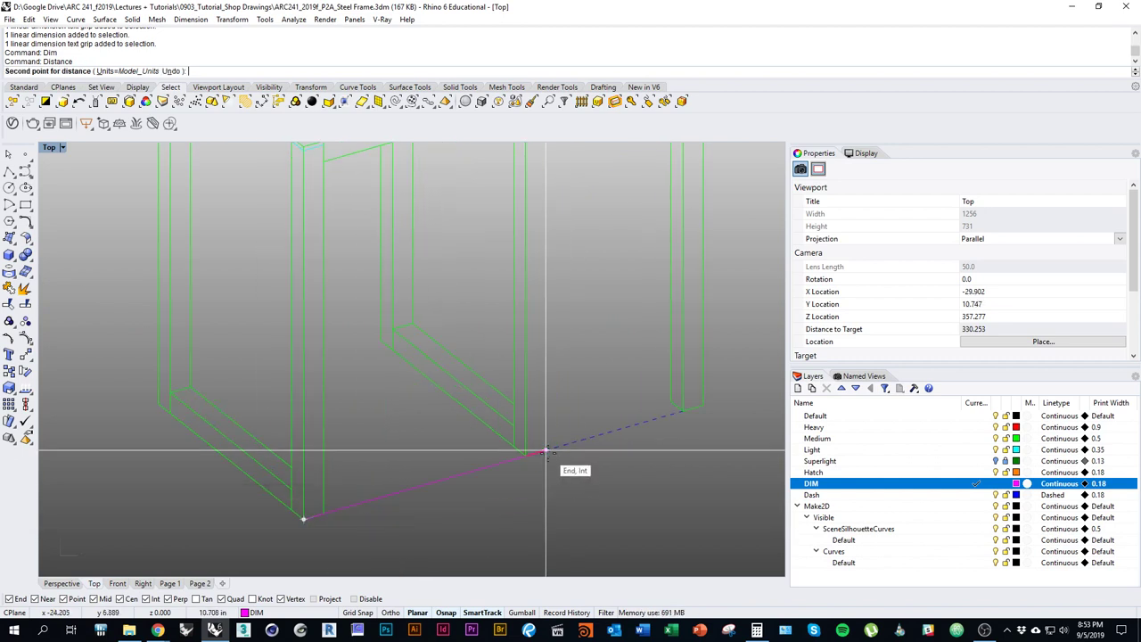
click(548, 453)
scroll(419, 461, down, 3)
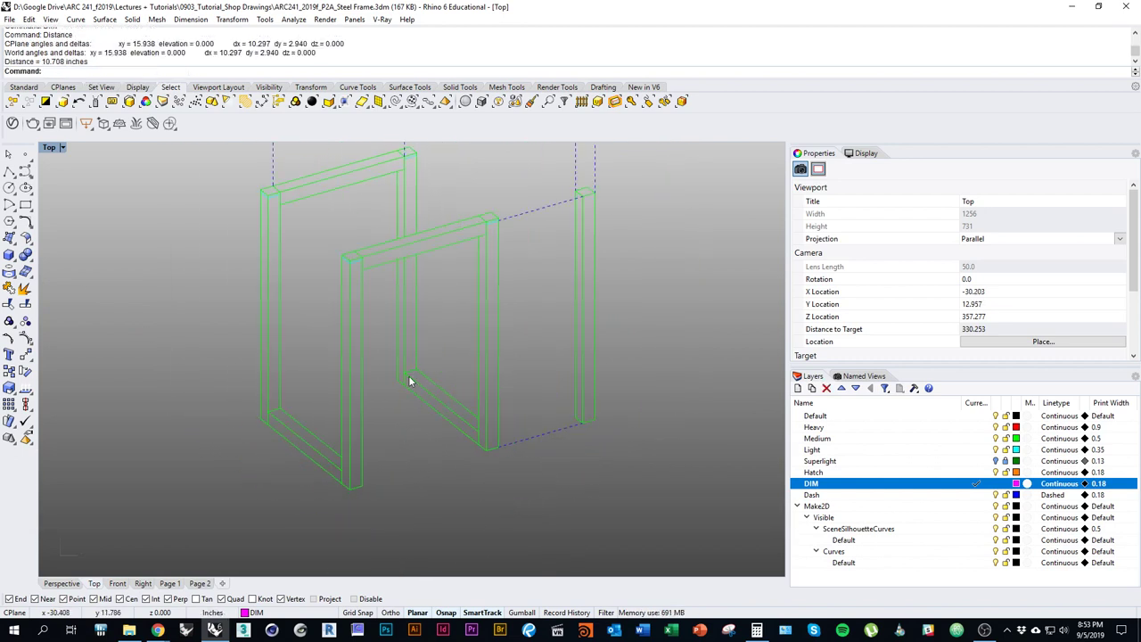
scroll(409, 381, down, 1)
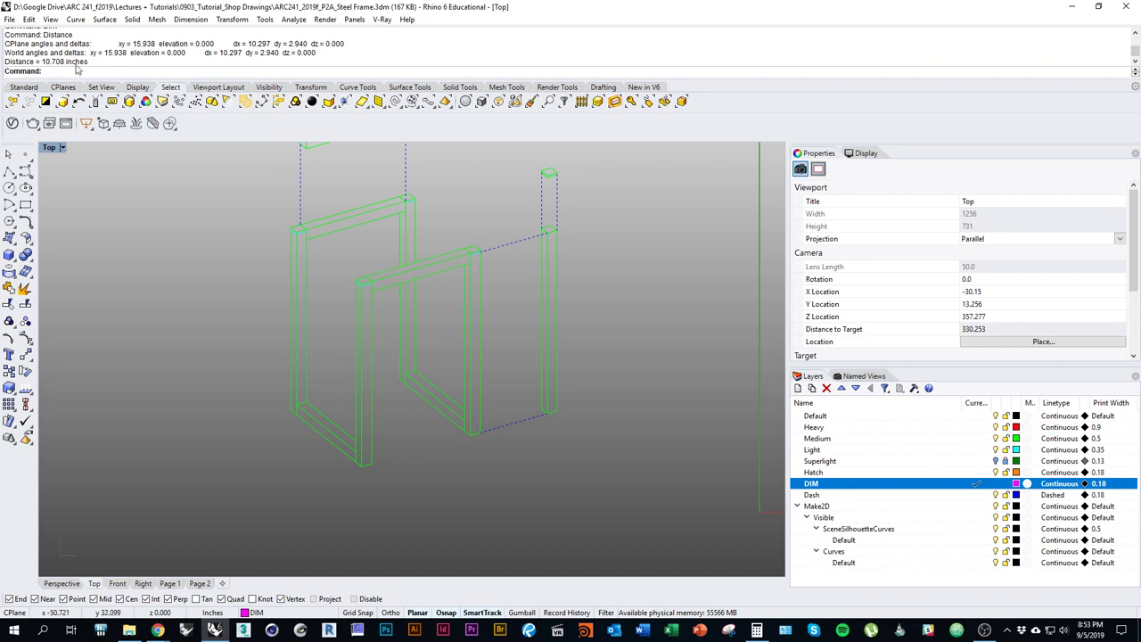
scroll(188, 319, down, 3)
right_drag(190, 322, 208, 415)
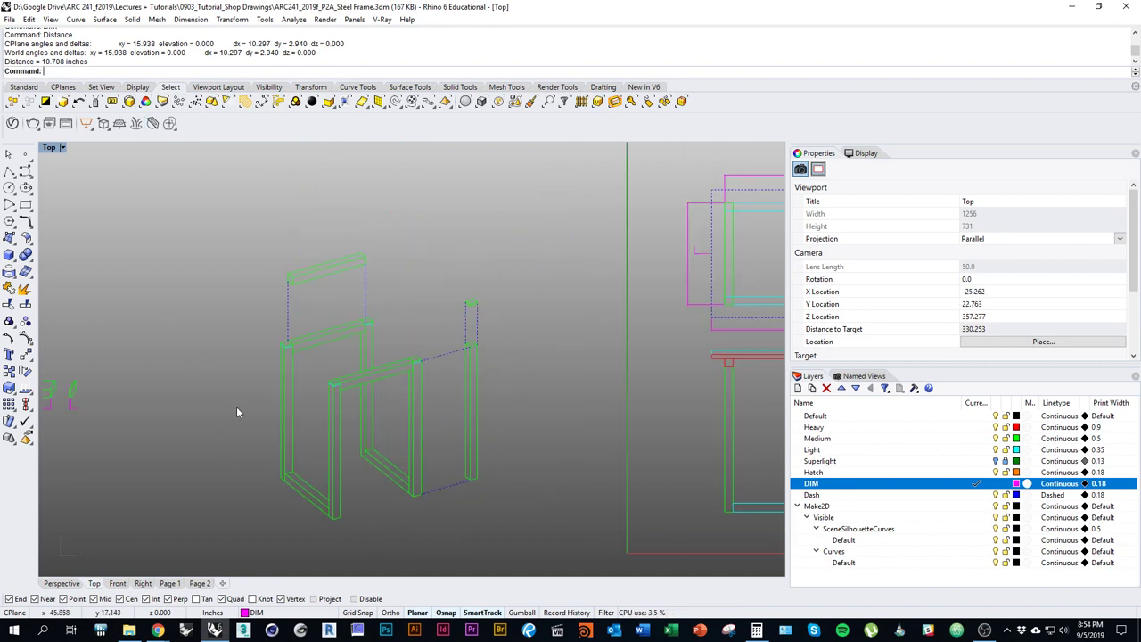
On Page 2, add a leader labelled "A" pointing at the nearest leg of the exploded axonometric, with its text in the blank space below right.
click(200, 583)
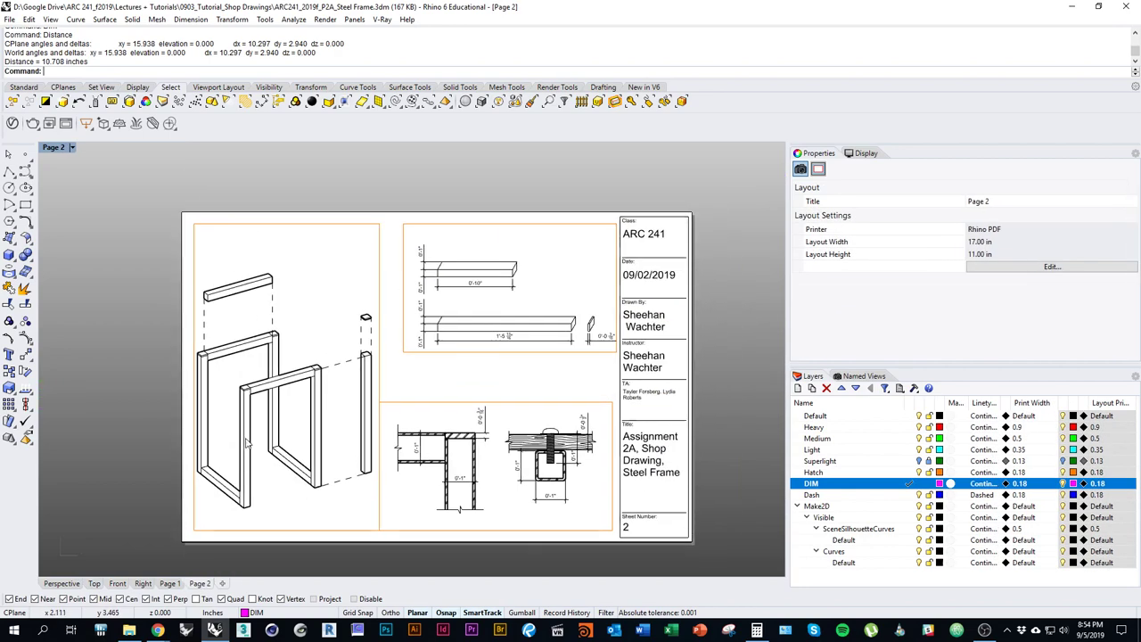
scroll(248, 443, up, 3)
right_drag(297, 523, 306, 508)
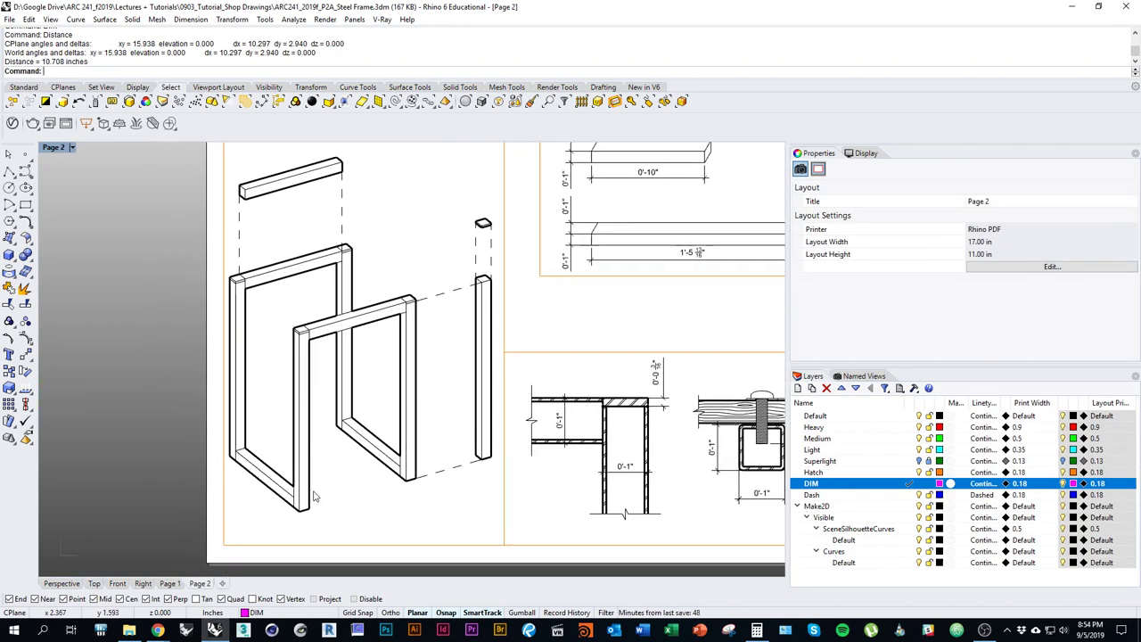
text(Leader)
key(Return)
scroll(313, 425, up, 2)
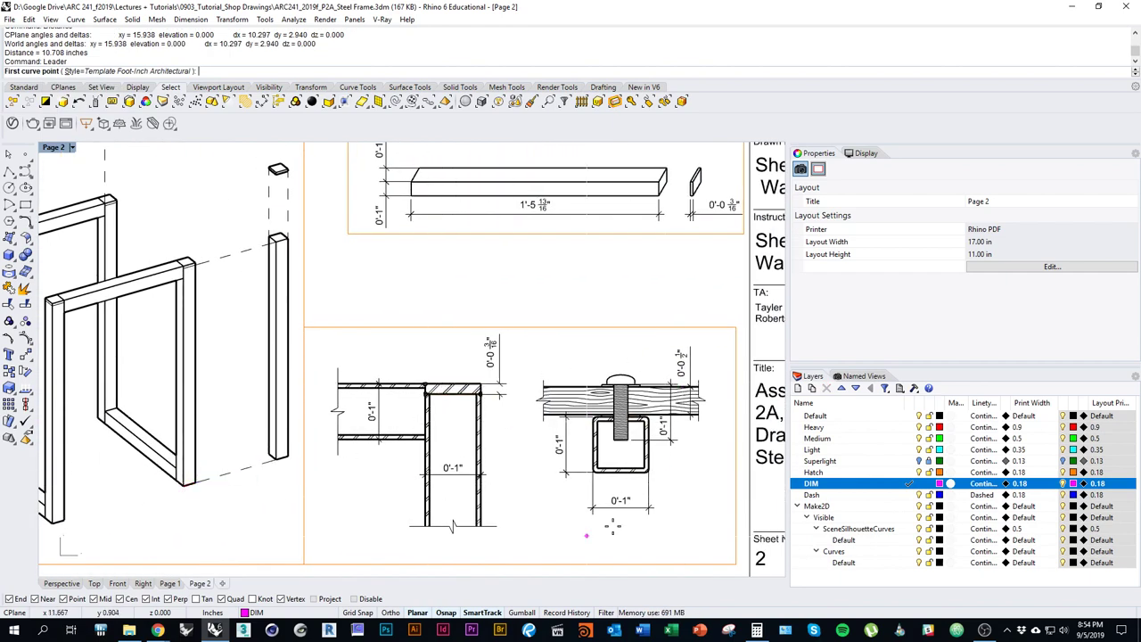
mouse_move(356, 422)
right_down()
mouse_move(415, 429)
mouse_move(377, 441)
mouse_move(423, 448)
mouse_move(462, 477)
mouse_move(378, 563)
mouse_move(347, 425)
right_up()
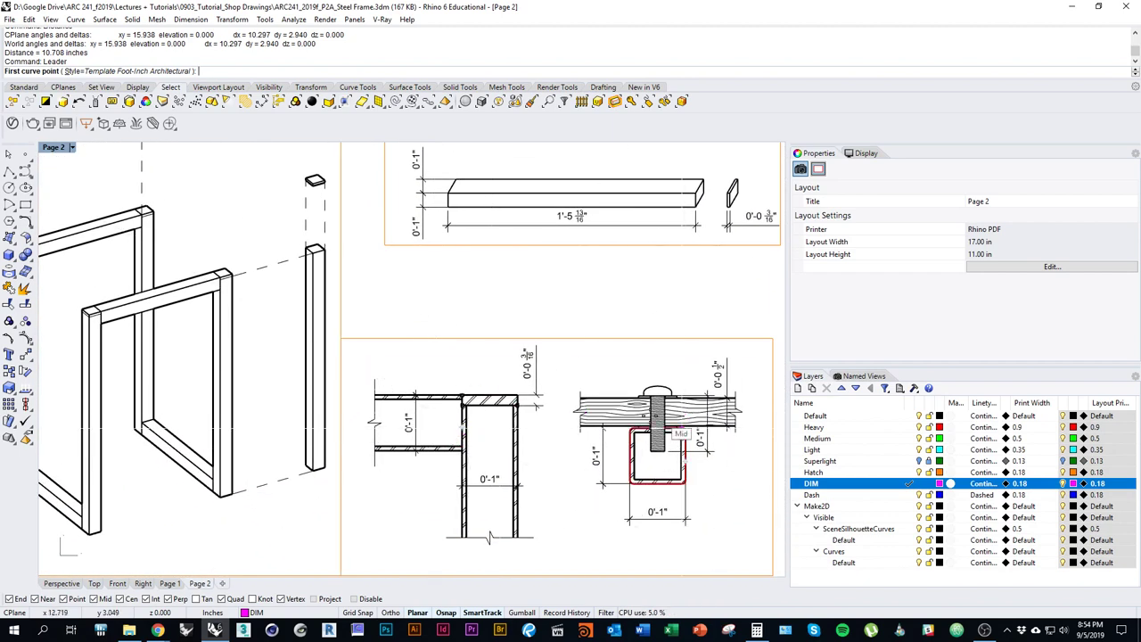
right_drag(362, 401, 634, 384)
scroll(382, 432, up, 3)
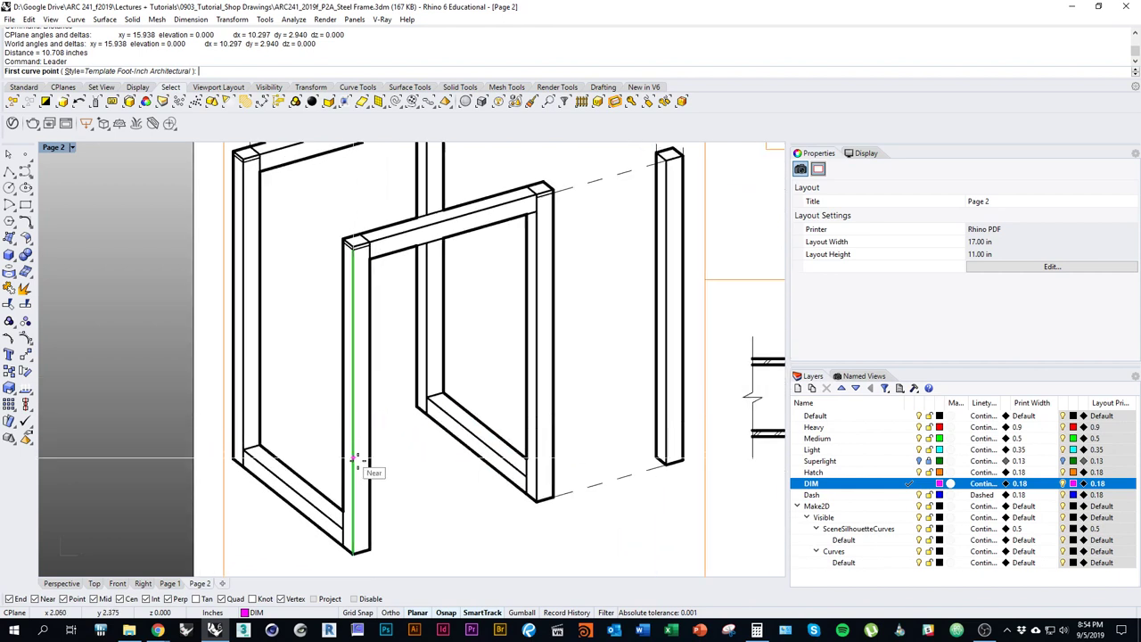
right_drag(368, 444, 346, 320)
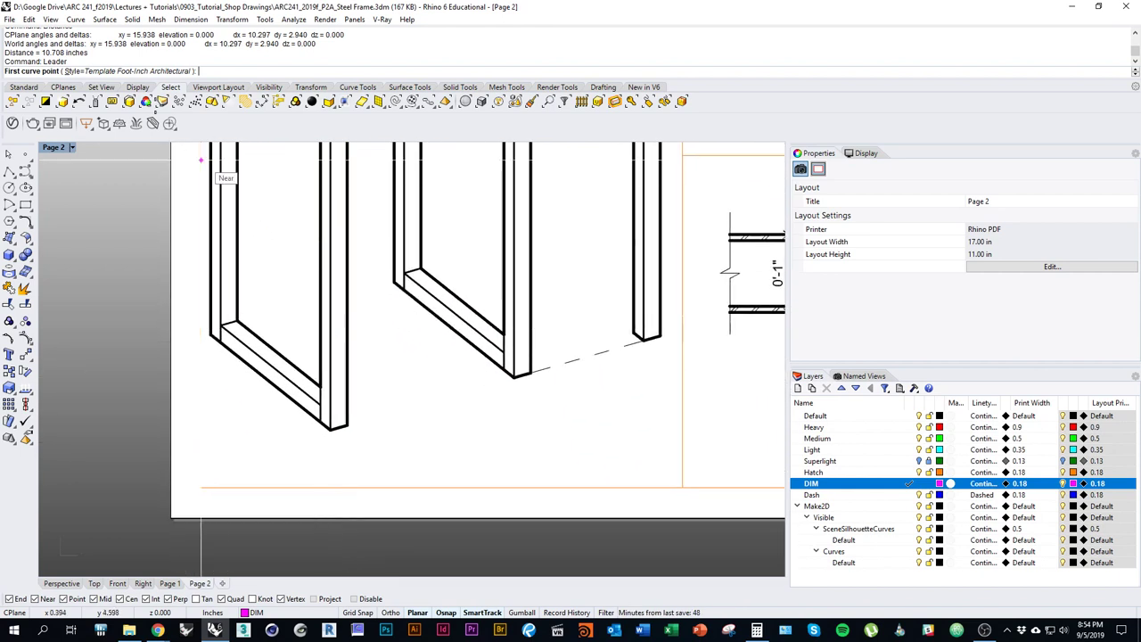
click(338, 339)
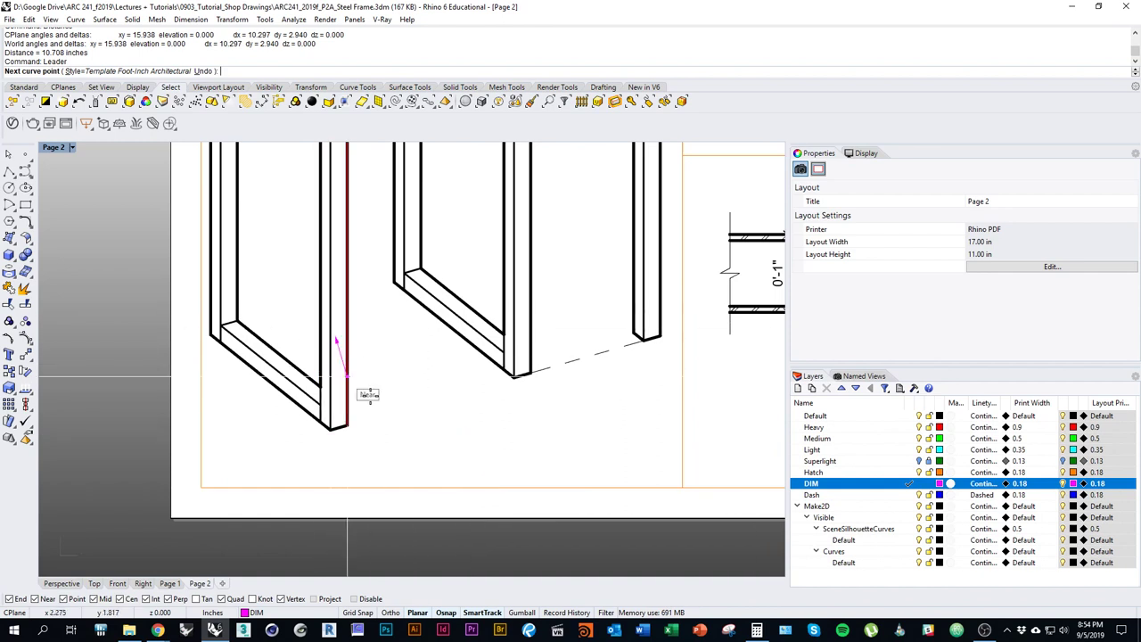
click(397, 444)
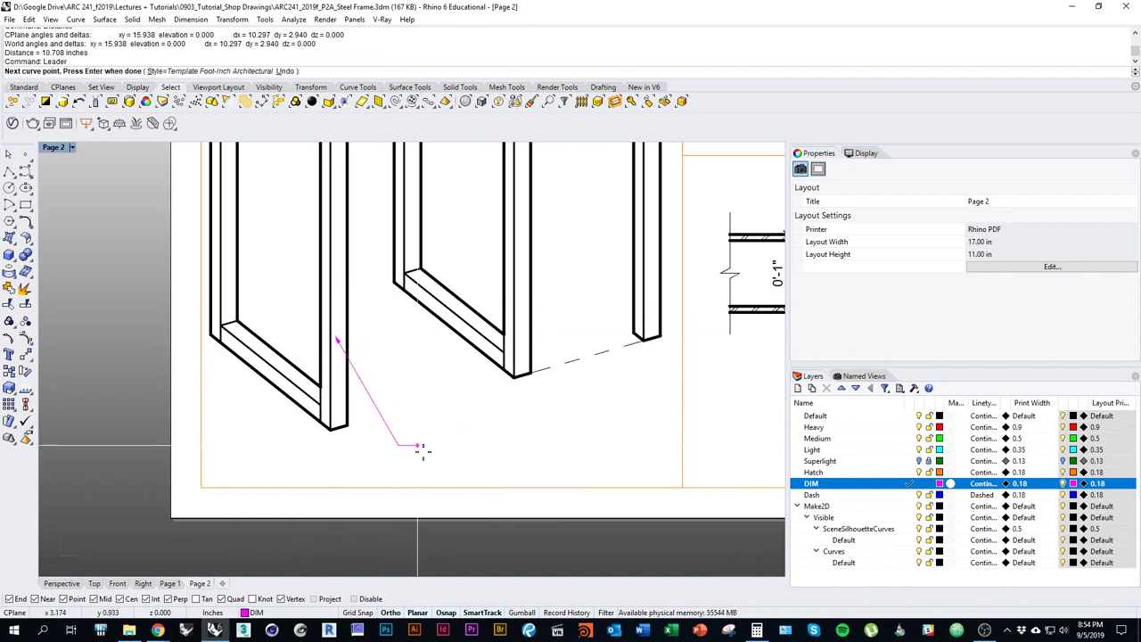
key(Return)
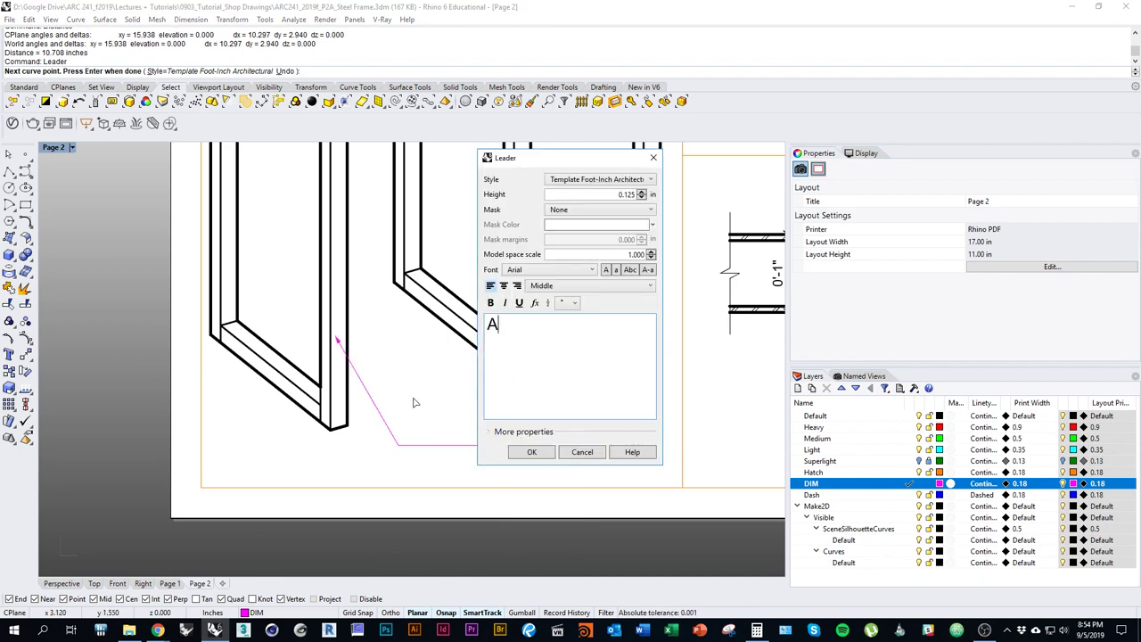
text(A)
click(533, 452)
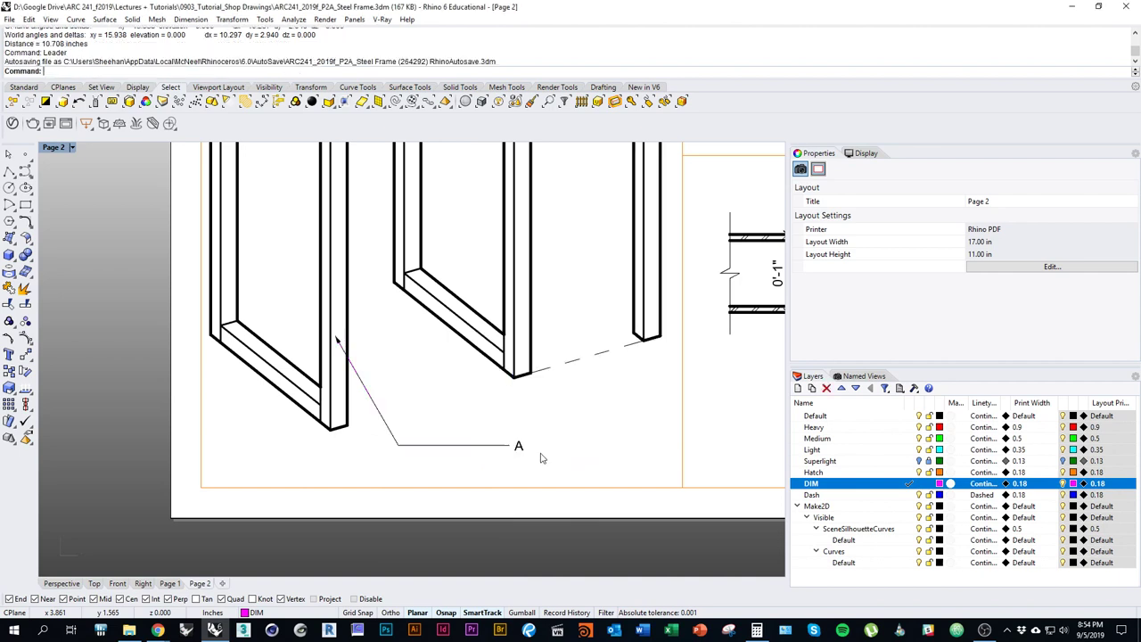
Check how the connection details are labelled in the Project 2 assignment in Chrome, returning to Page 2 in Rhino.
scroll(433, 473, down, 4)
scroll(433, 486, up, 3)
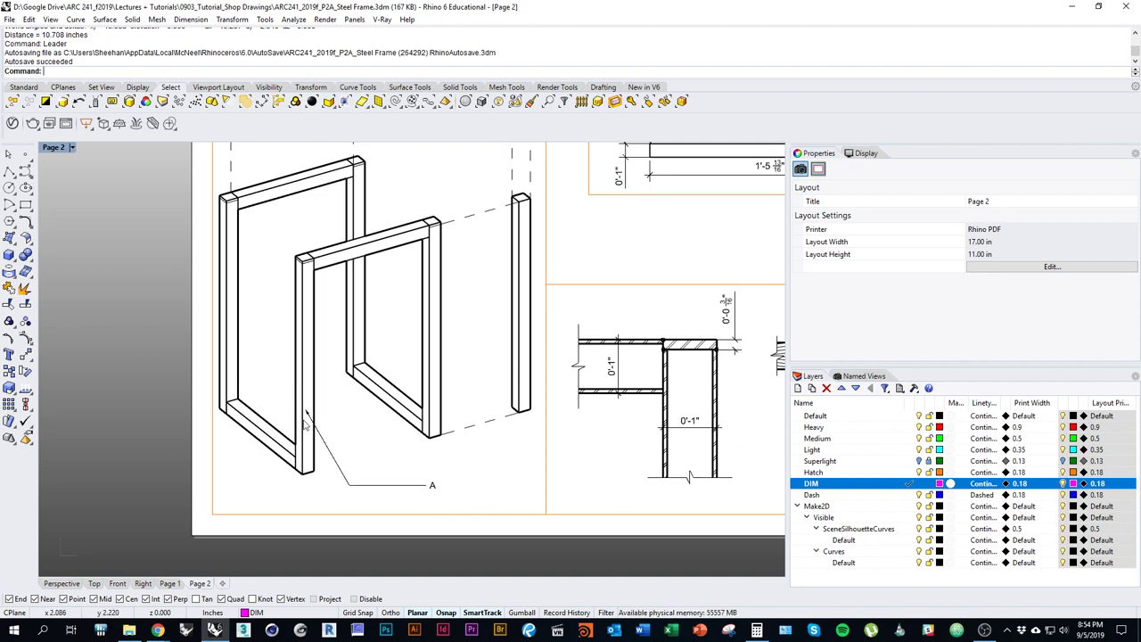
right_drag(325, 416, 345, 432)
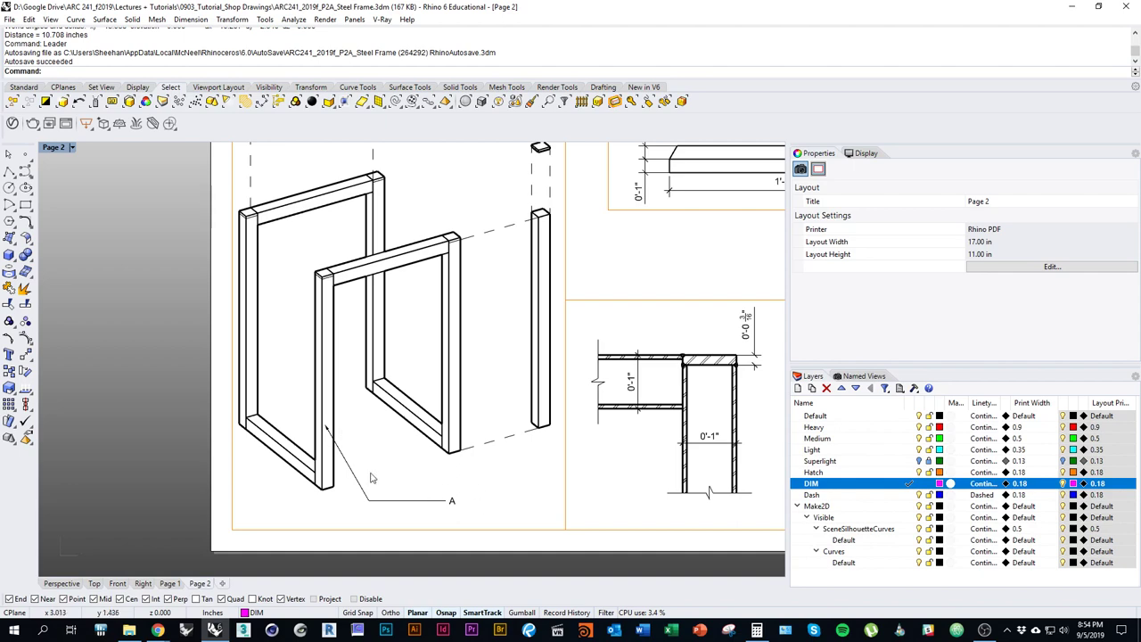
right_drag(511, 454, 420, 449)
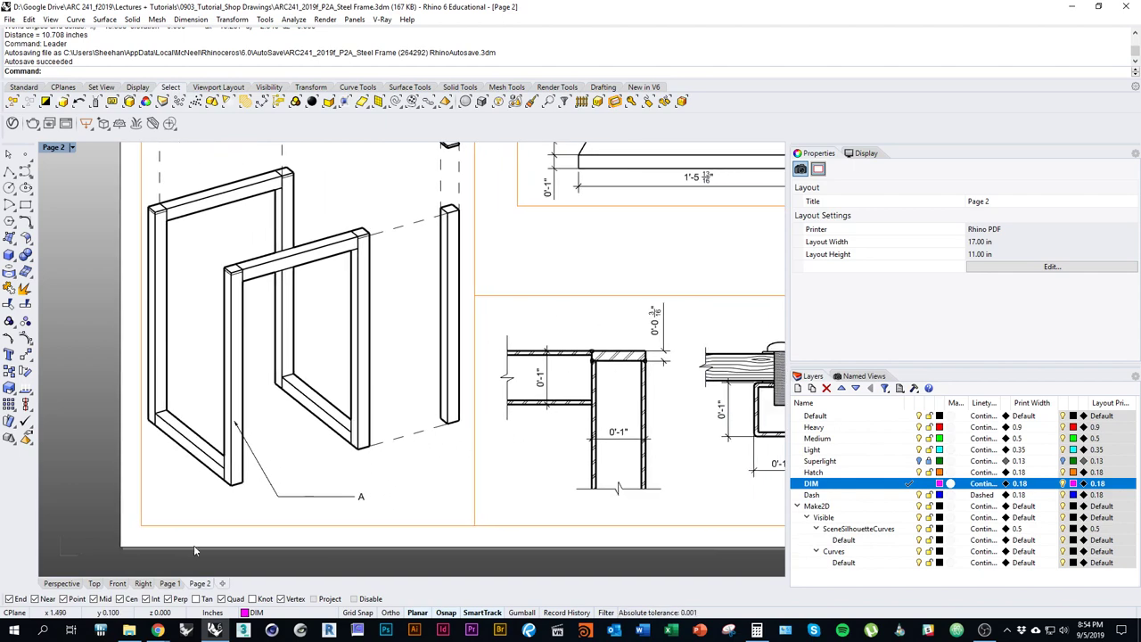
mouse_move(173, 629)
click(227, 553)
scroll(358, 415, down, 10)
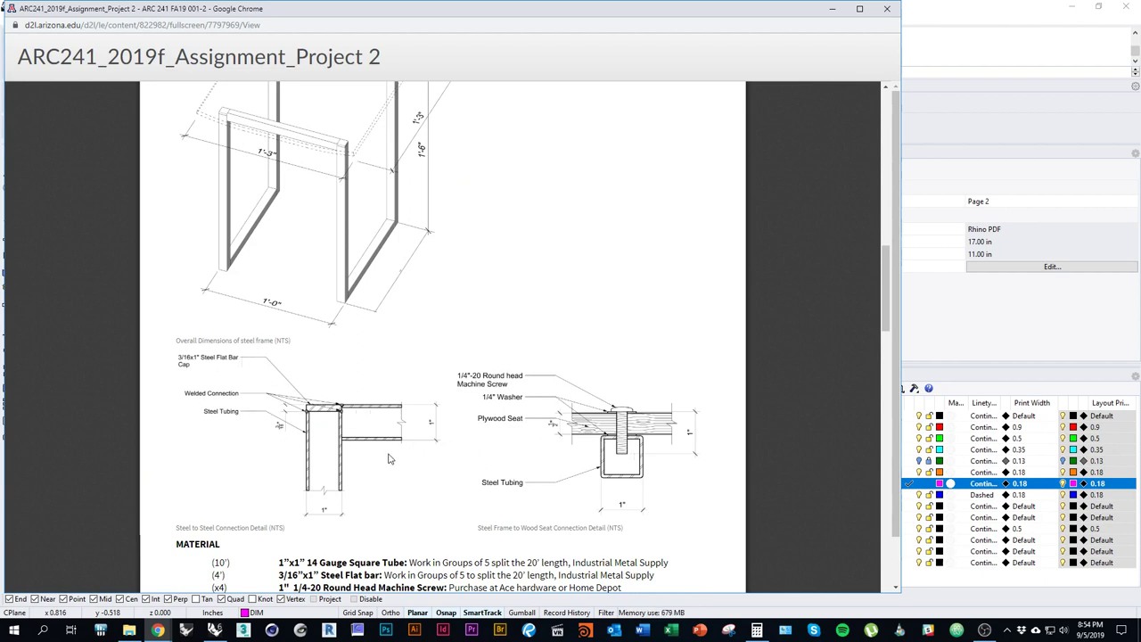
click(215, 629)
right_drag(392, 478, 426, 490)
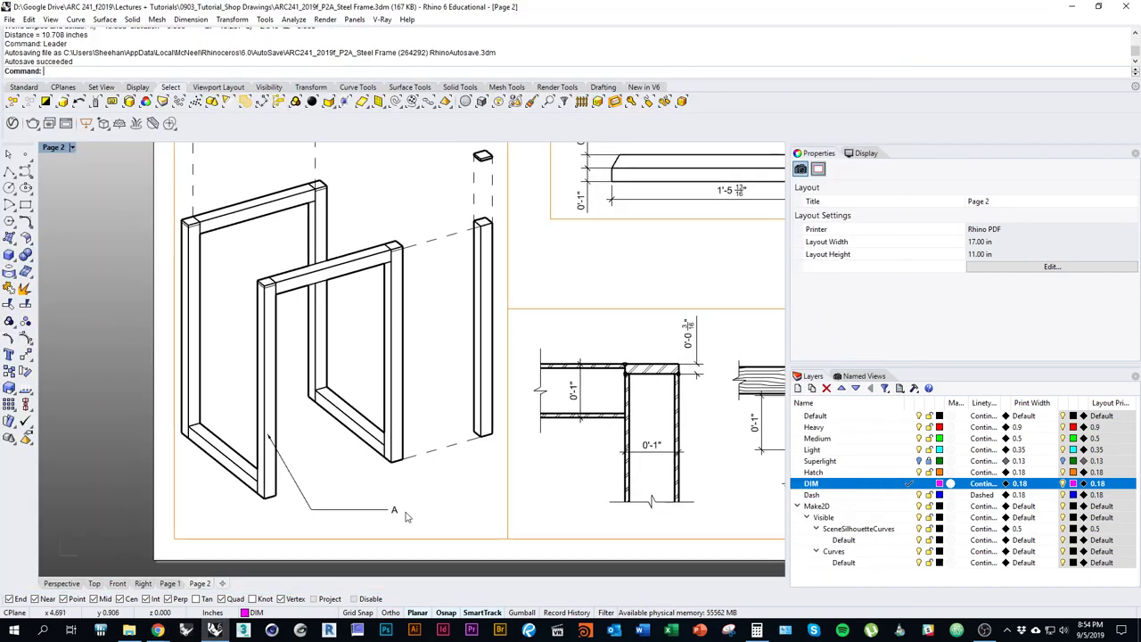
Delete the leader labelled "A" from the exploded axonometric's nearest leg.
click(397, 510)
text(D)
key(space)
right_drag(340, 430, 414, 519)
text(D)
key(space)
text(D)
key(Escape)
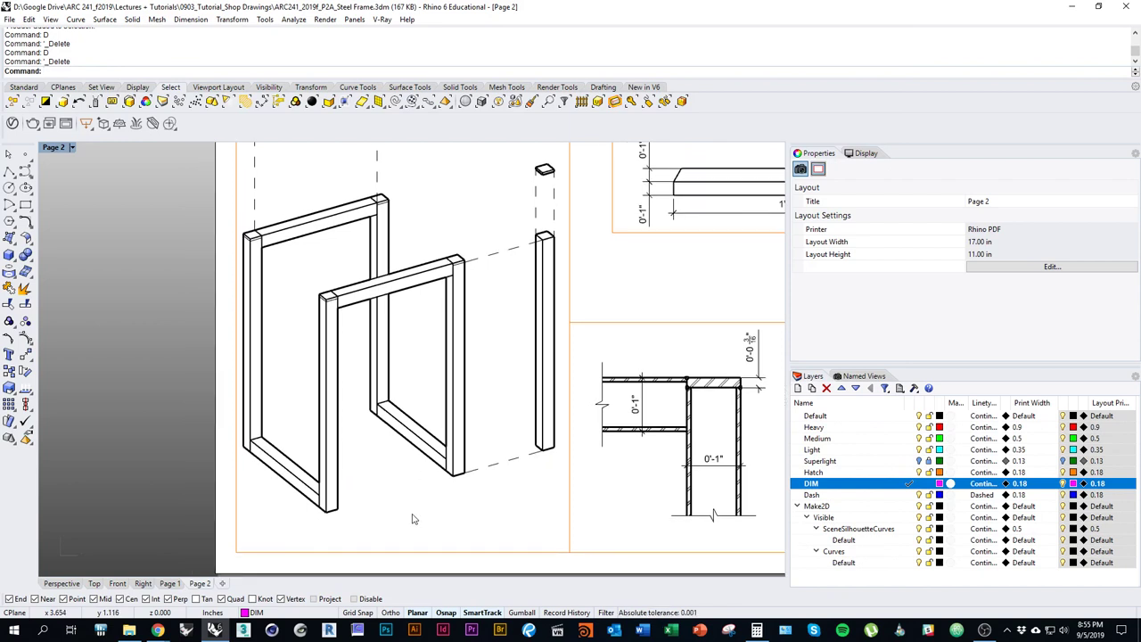
right_drag(418, 436, 386, 489)
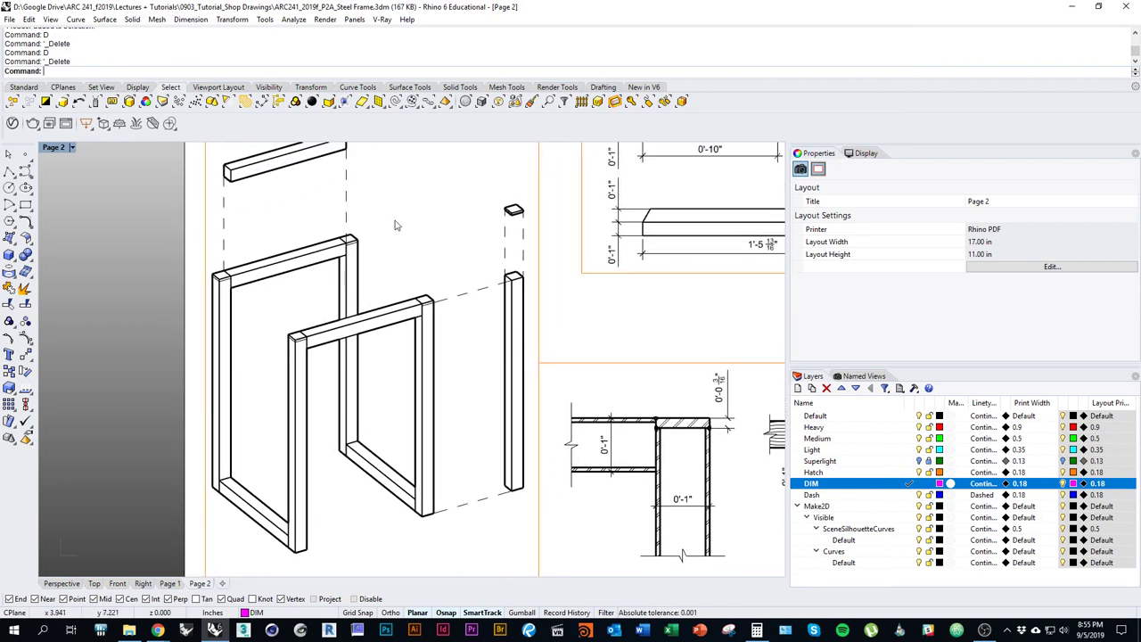
right_drag(453, 445, 458, 412)
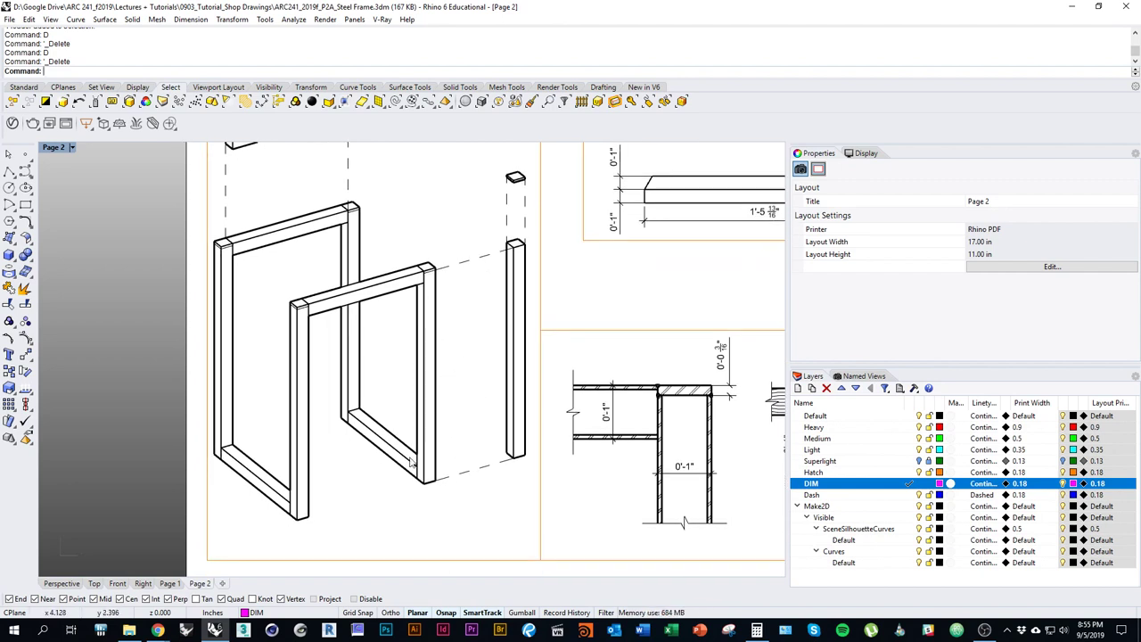
right_drag(451, 532, 467, 508)
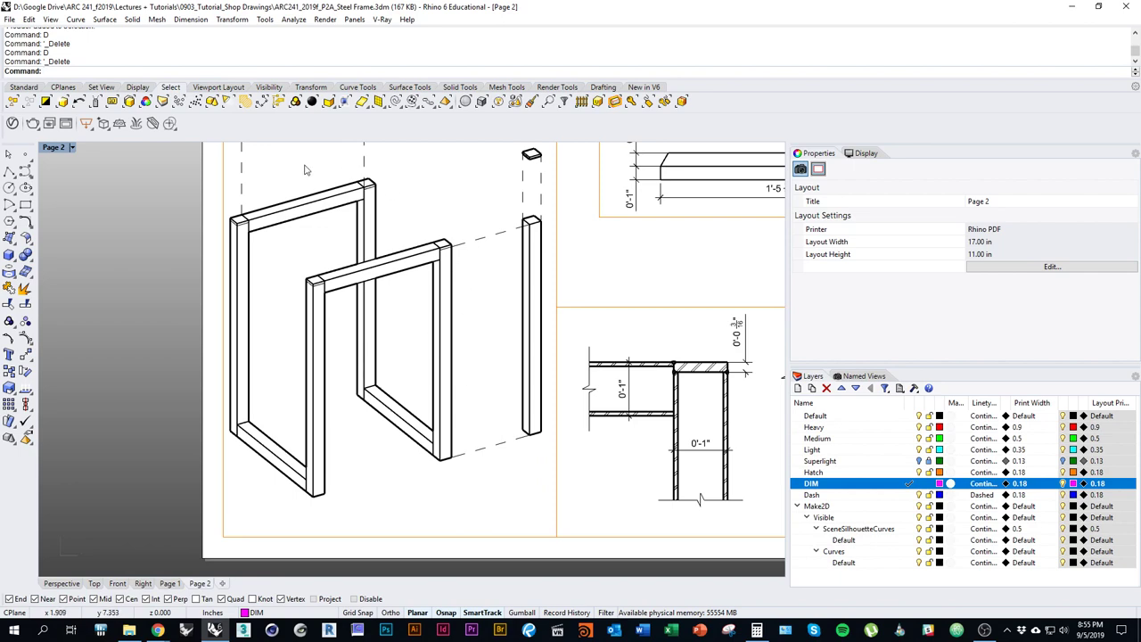
right_drag(307, 169, 337, 332)
right_drag(402, 496, 374, 371)
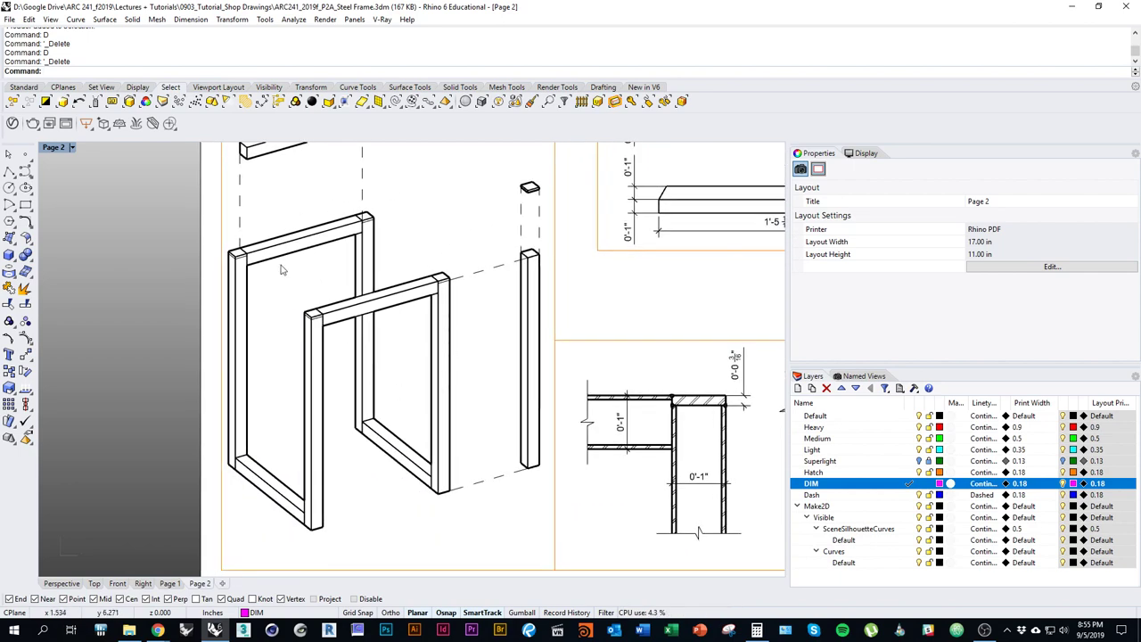
right_drag(416, 528, 384, 495)
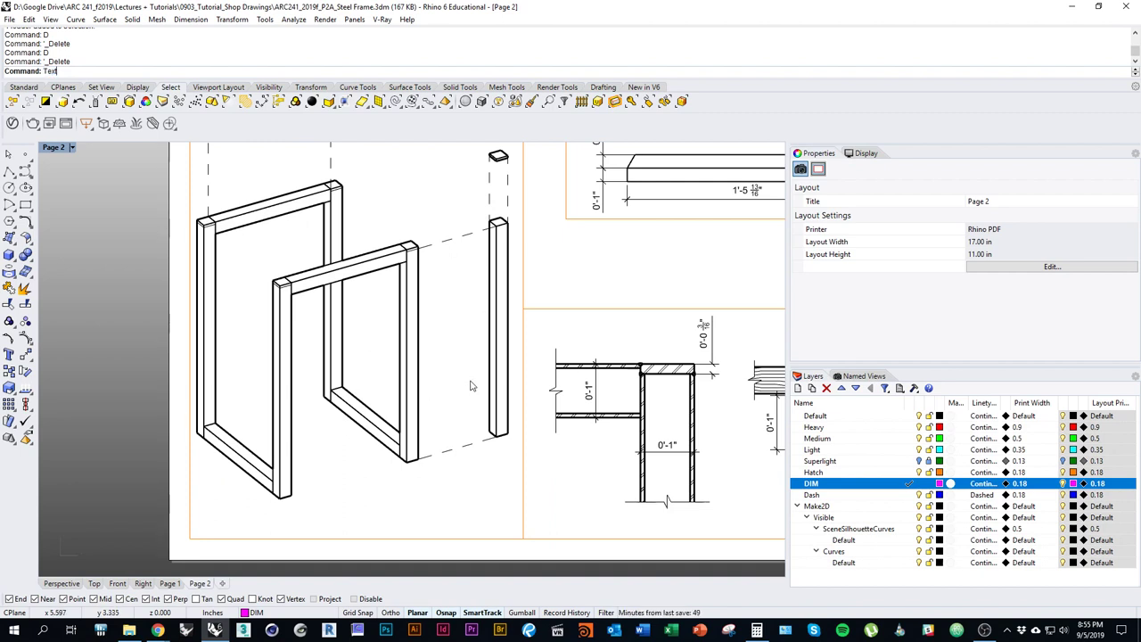
Place an Arial text label "A", 0.125 in high, on the right-hand leg of the axonometric's front frame.
key(Return)
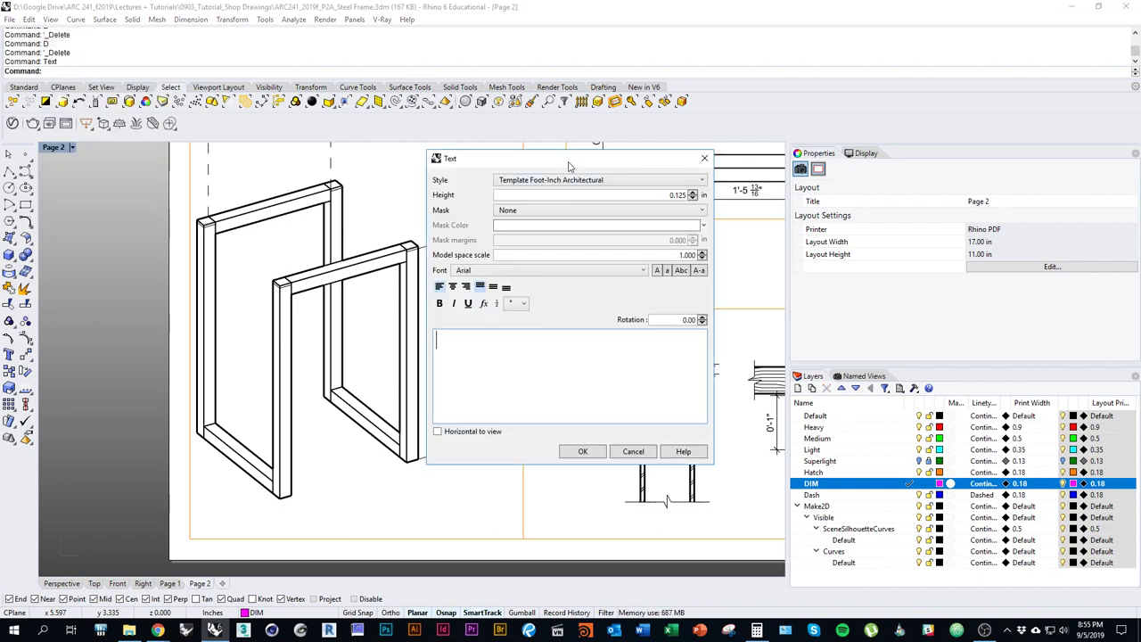
drag(569, 165, 497, 173)
text(AS)
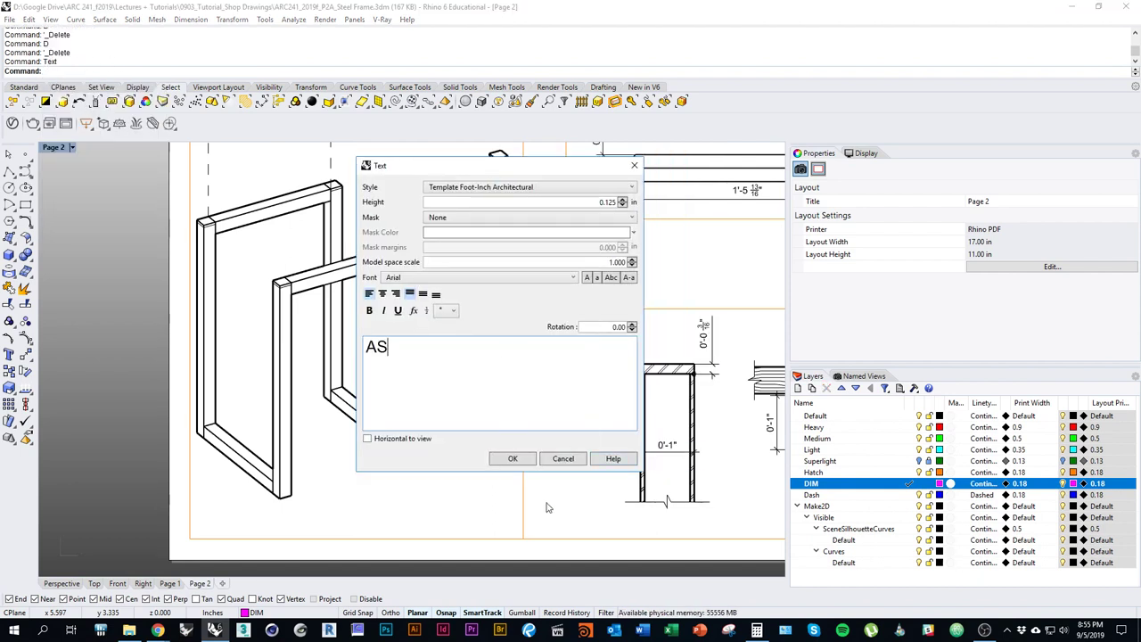
double_click(381, 349)
text(A)
click(514, 459)
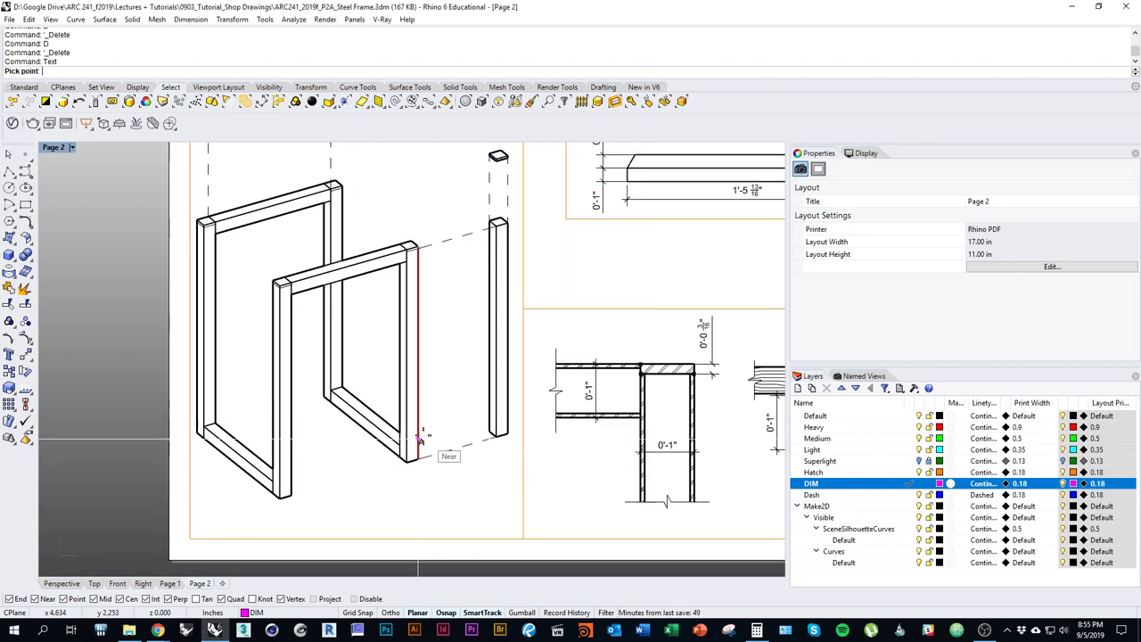
scroll(414, 392, up, 3)
click(410, 303)
scroll(485, 377, down, 3)
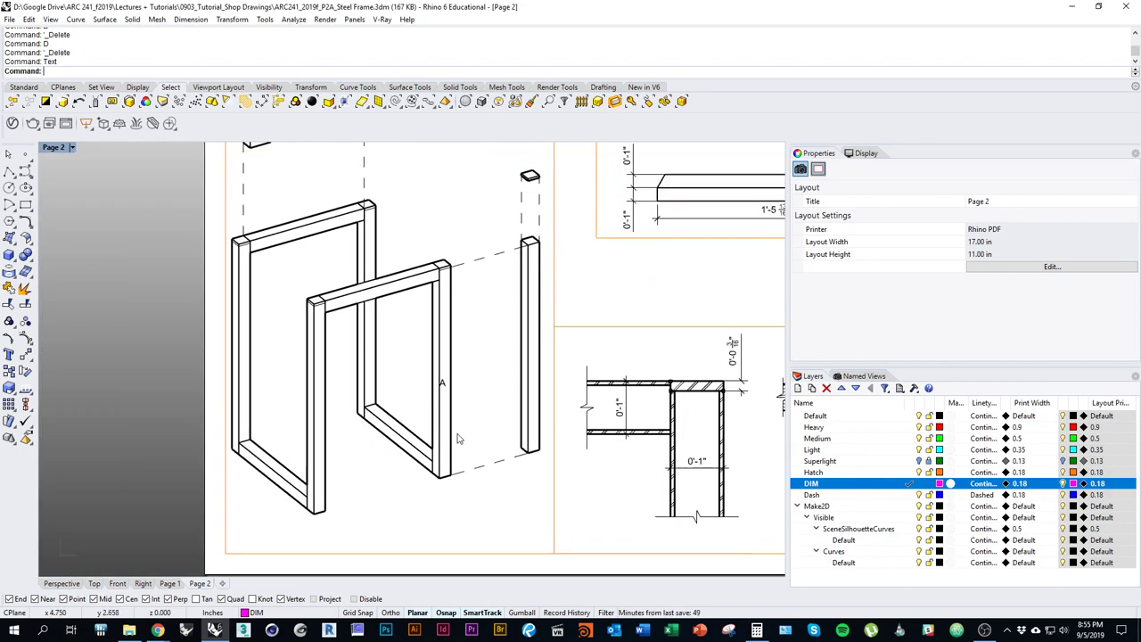
Examine how the "A" label reads against the front frame's leg lines at different scales.
scroll(452, 392, up, 3)
scroll(452, 392, down, 3)
scroll(463, 397, up, 2)
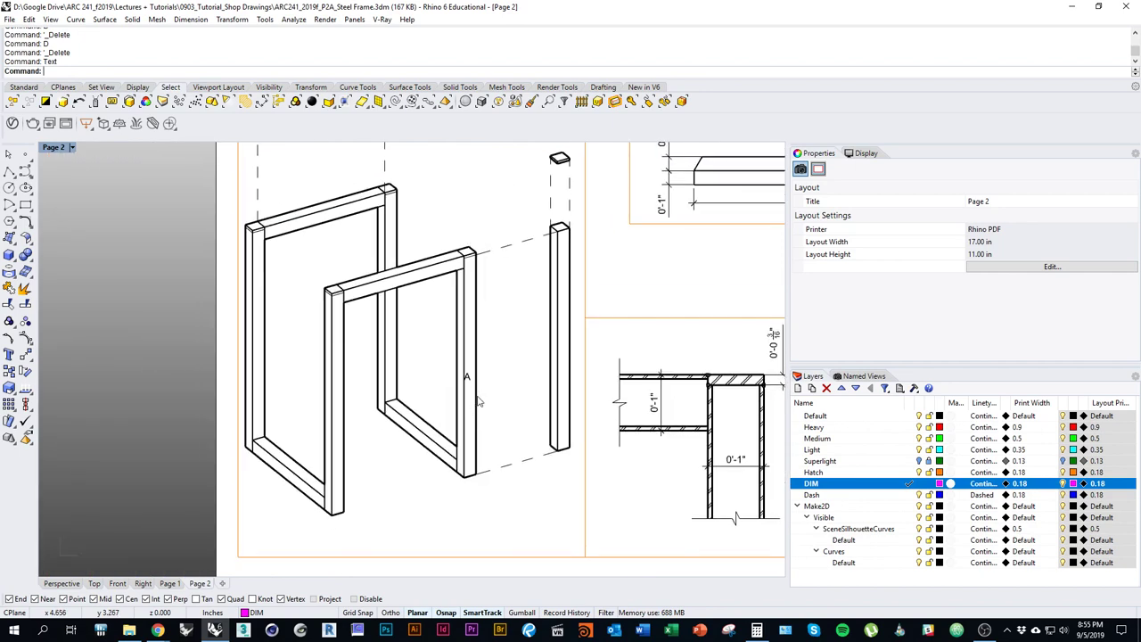
scroll(476, 336, up, 2)
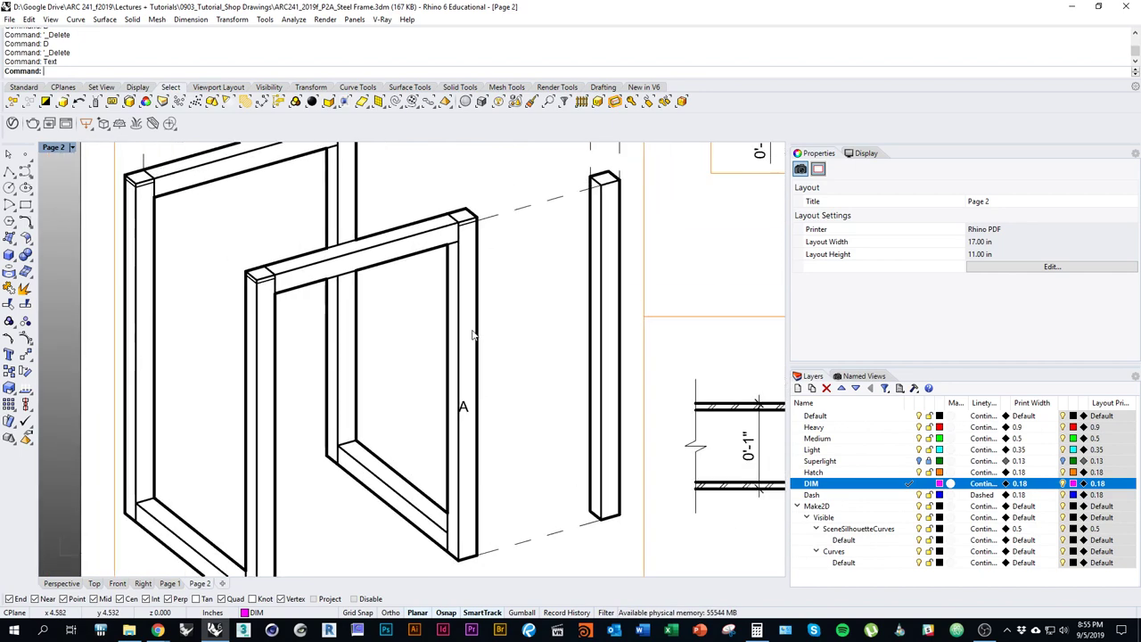
right_drag(467, 427, 457, 355)
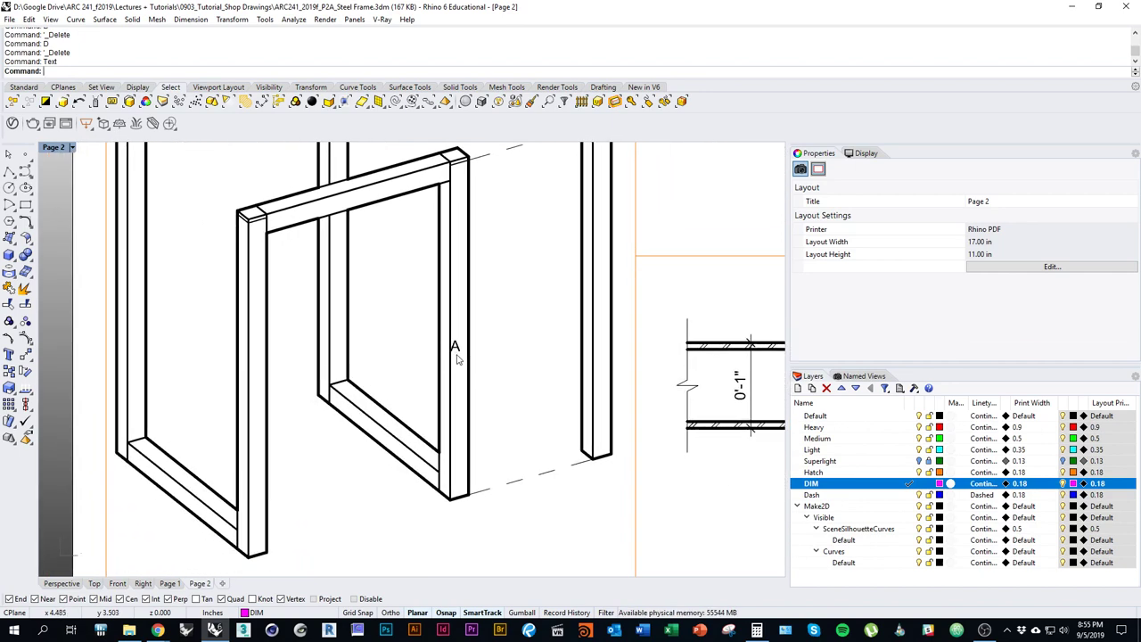
scroll(456, 352, up, 3)
scroll(434, 290, down, 3)
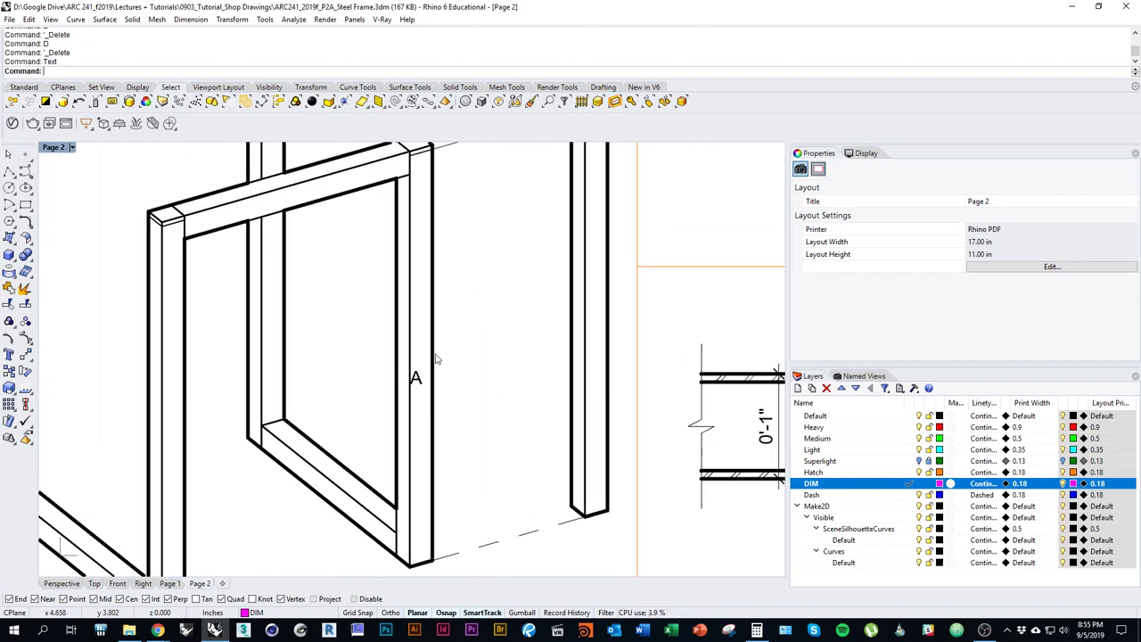
scroll(440, 381, down, 3)
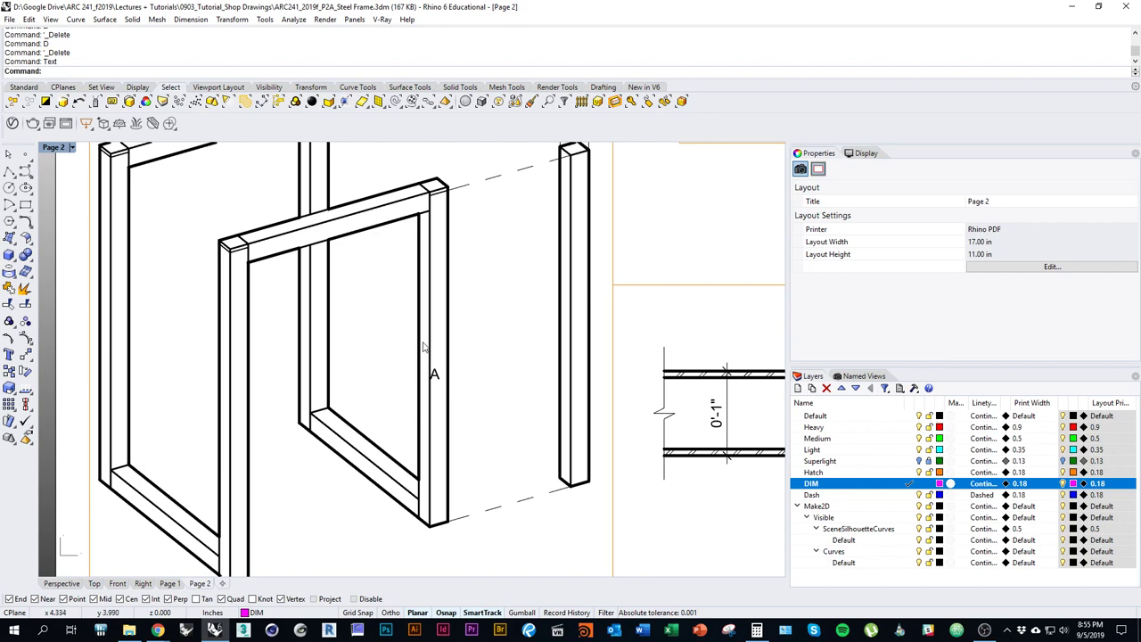
Draw a circle about 0.28 in in diameter, centred on the "A" label.
scroll(419, 365, up, 3)
text(ircle)
key(Return)
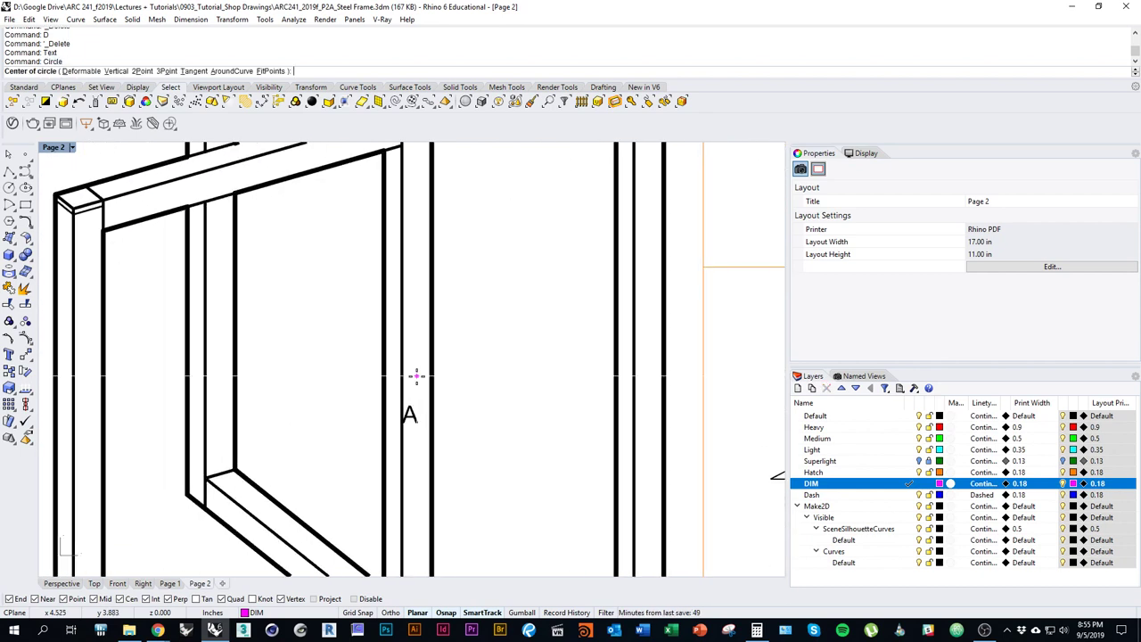
scroll(405, 410, up, 1)
scroll(406, 410, up, 2)
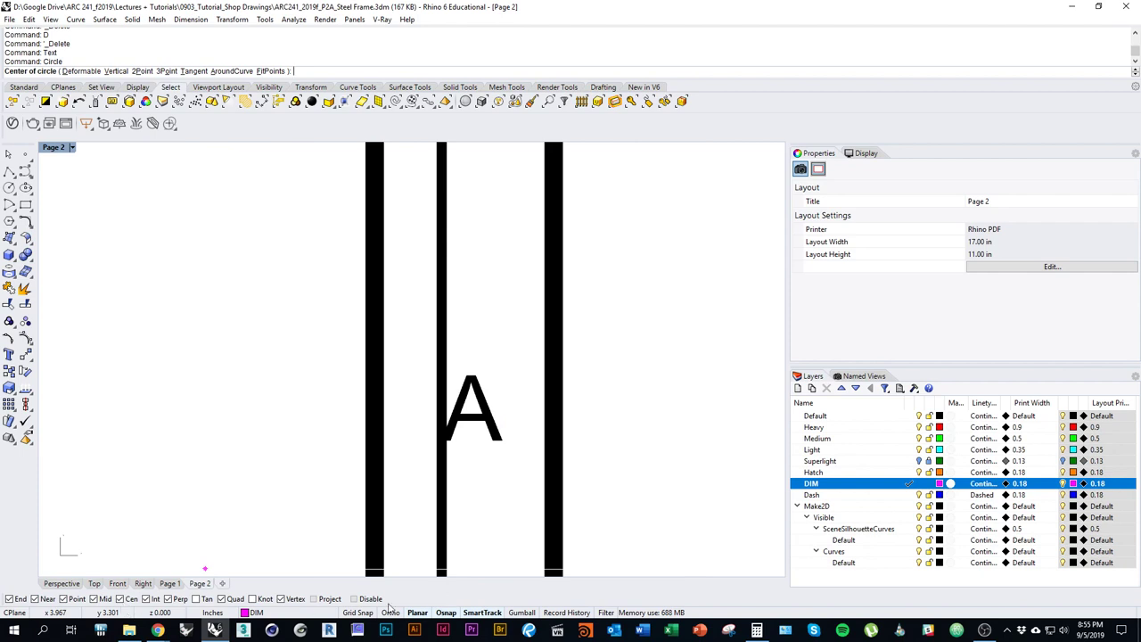
click(472, 407)
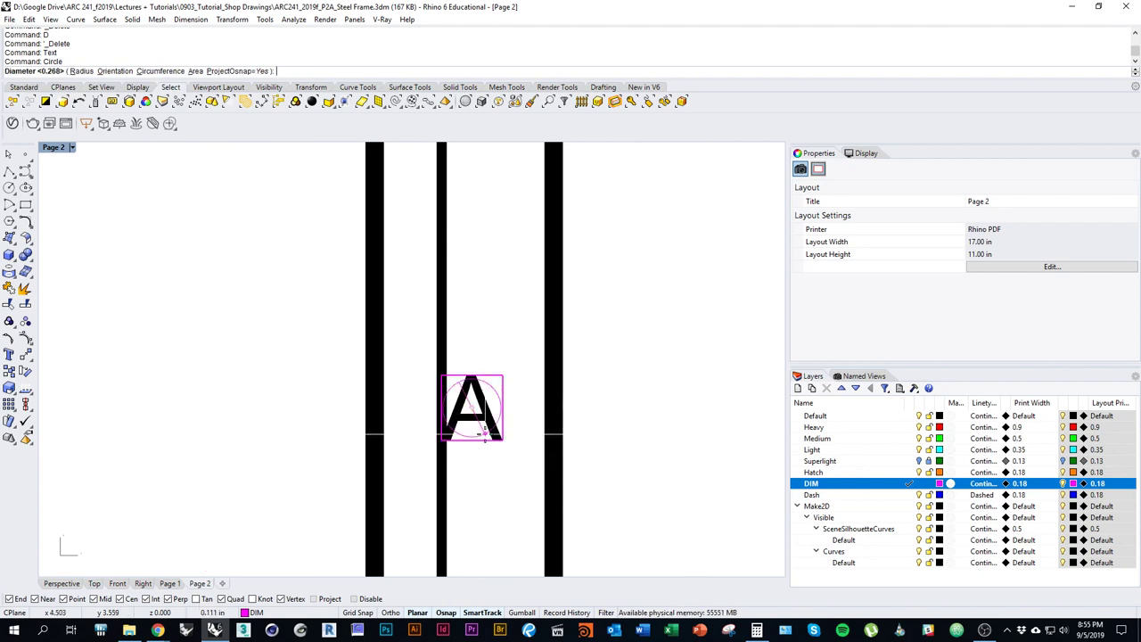
scroll(473, 446, down, 1)
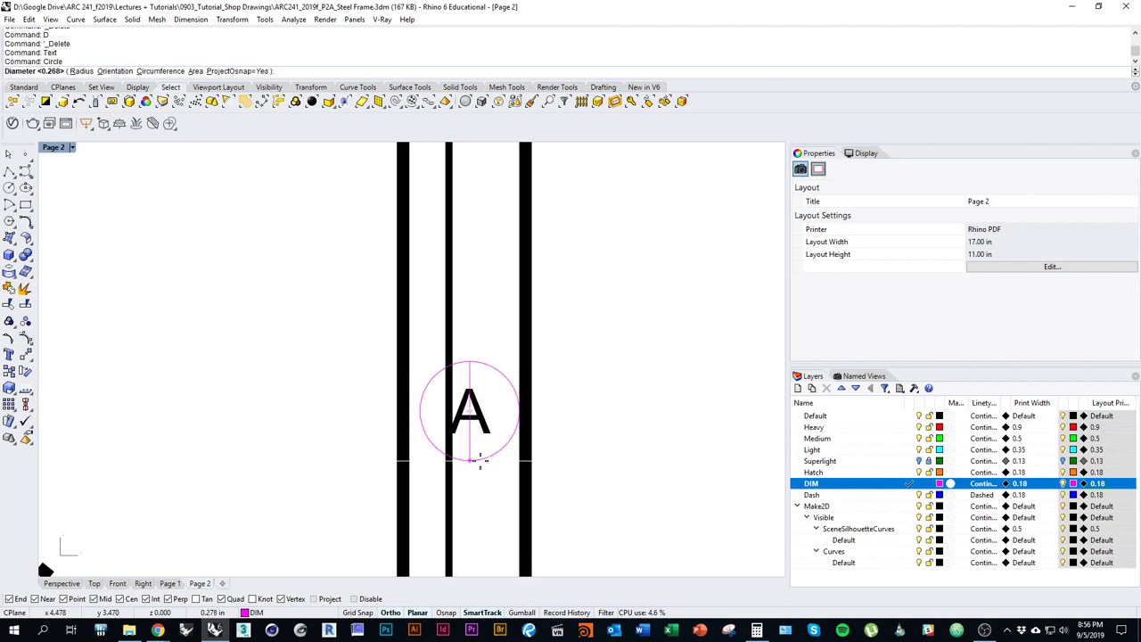
click(479, 461)
scroll(472, 446, down, 2)
Move the circle and its "A" together into the blank space between the front frame and the loose leg.
click(476, 444)
shift+click(482, 425)
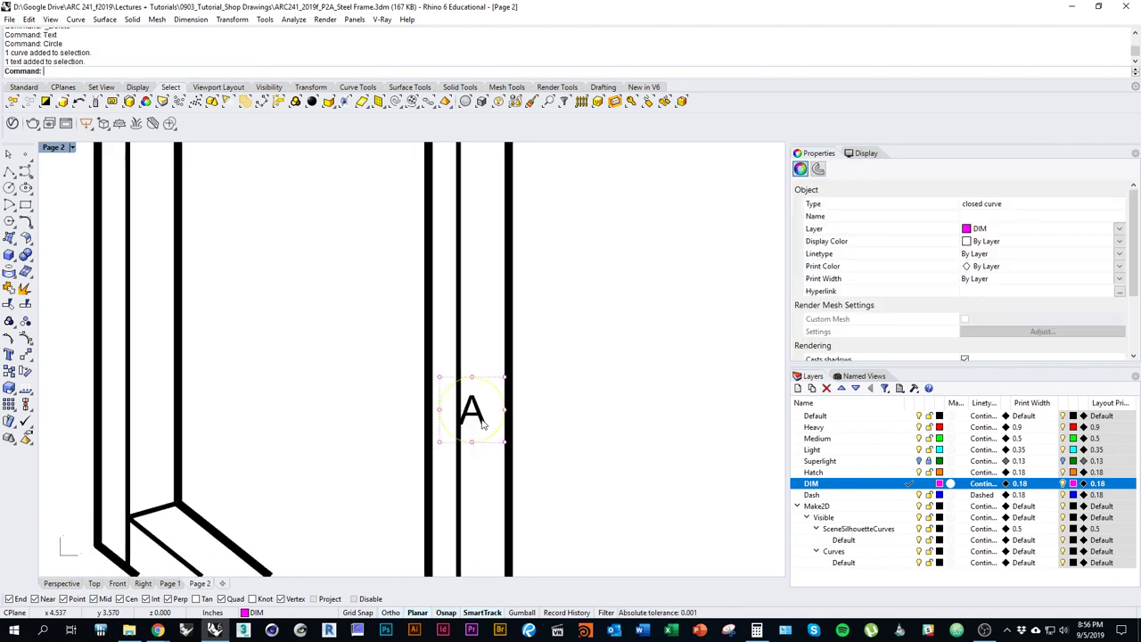
drag(479, 417, 619, 416)
right_drag(674, 452, 545, 449)
scroll(527, 446, down, 3)
click(519, 473)
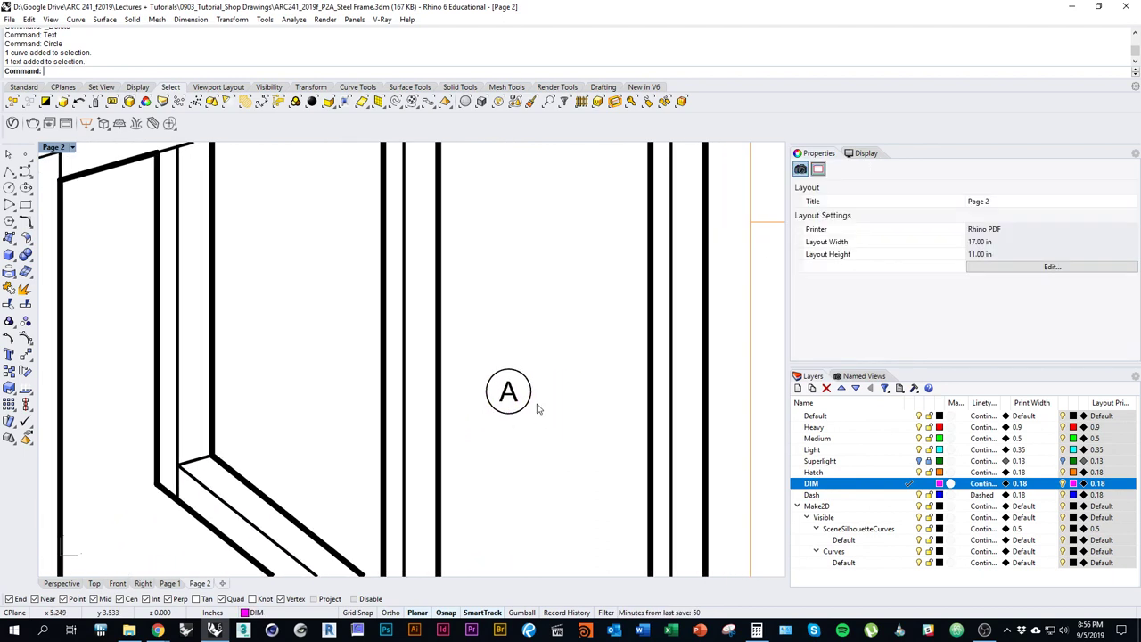
Fill the circle around the "A" with a Solid hatch.
click(529, 403)
text(Hatch)
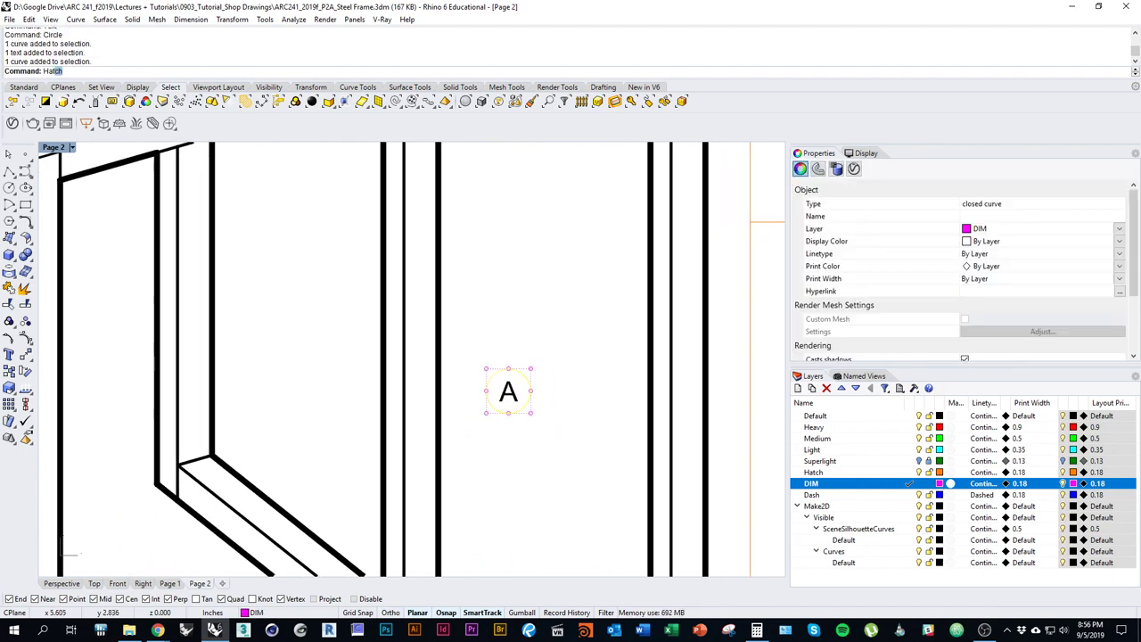
key(Return)
scroll(520, 453, up, 2)
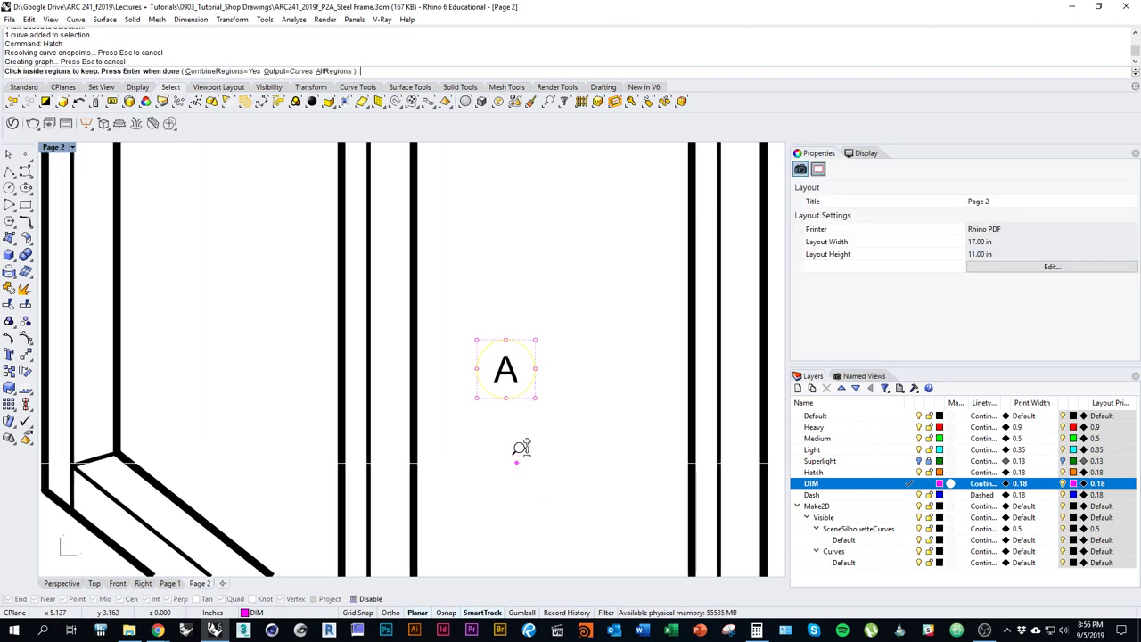
scroll(533, 396, up, 2)
click(502, 356)
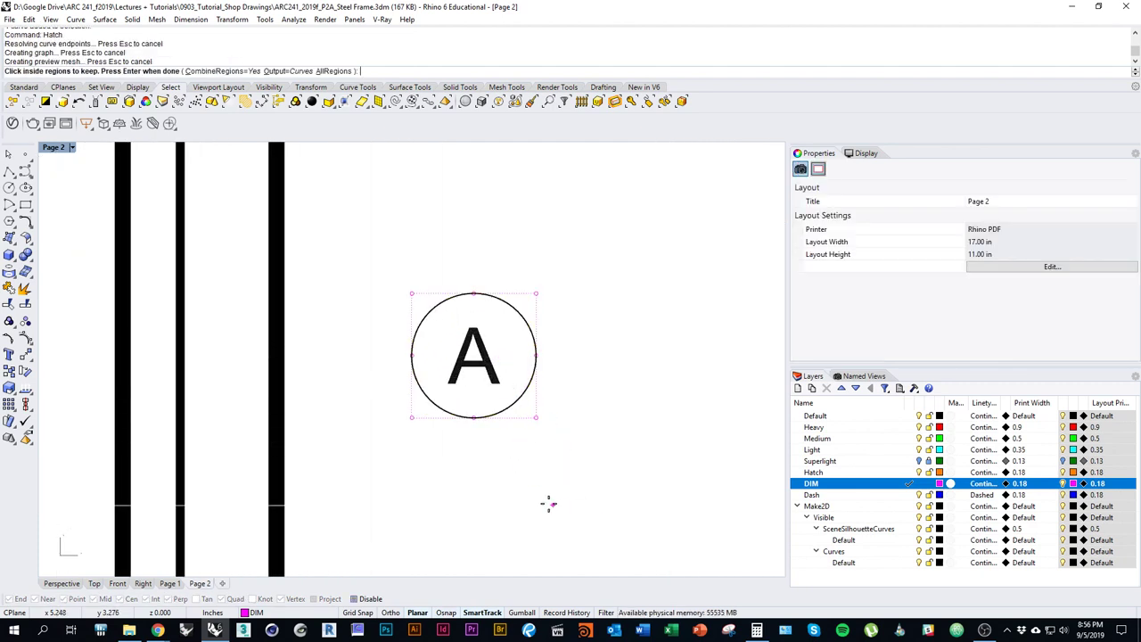
key(Return)
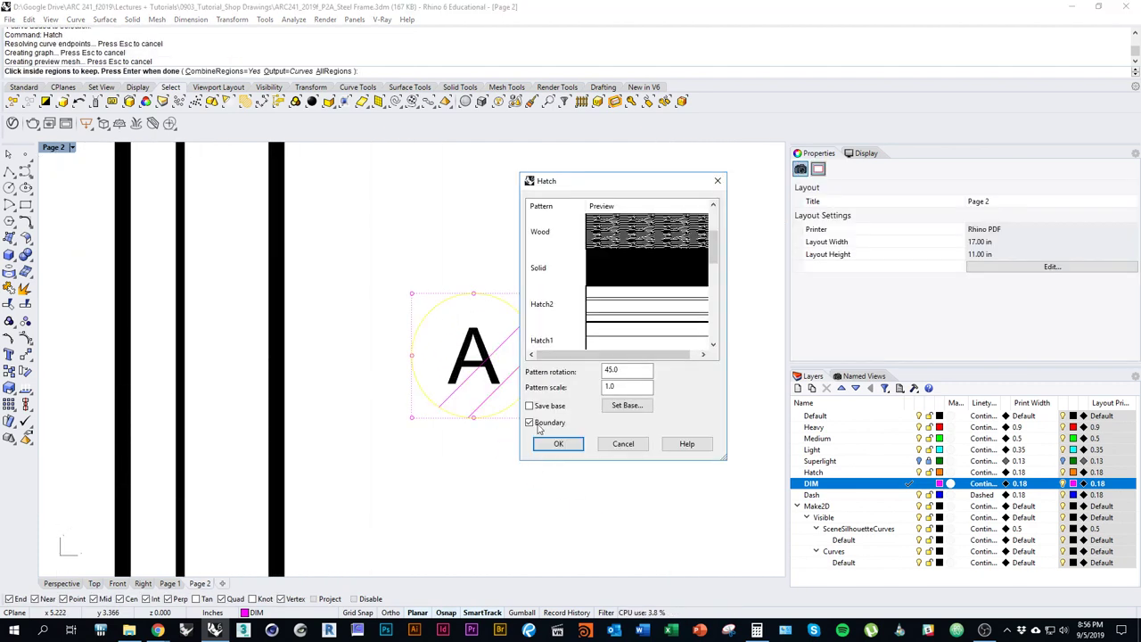
click(610, 271)
click(558, 443)
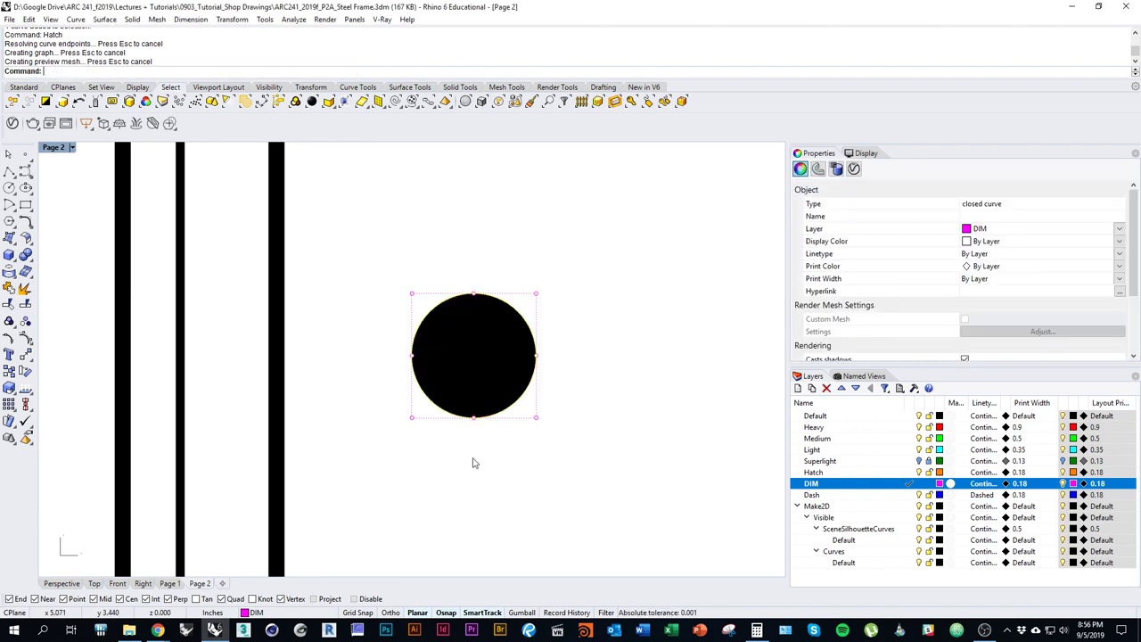
click(515, 485)
scroll(520, 455, down, 3)
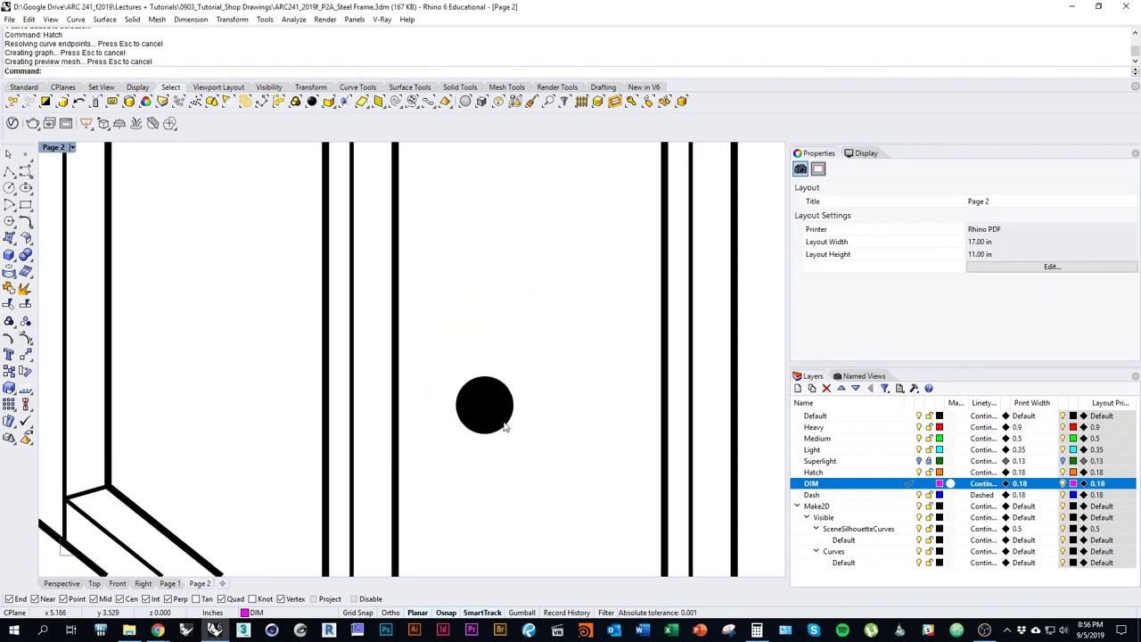
Set the print color of the solid hatch around the "A" to White and deselect it.
scroll(502, 383, up, 3)
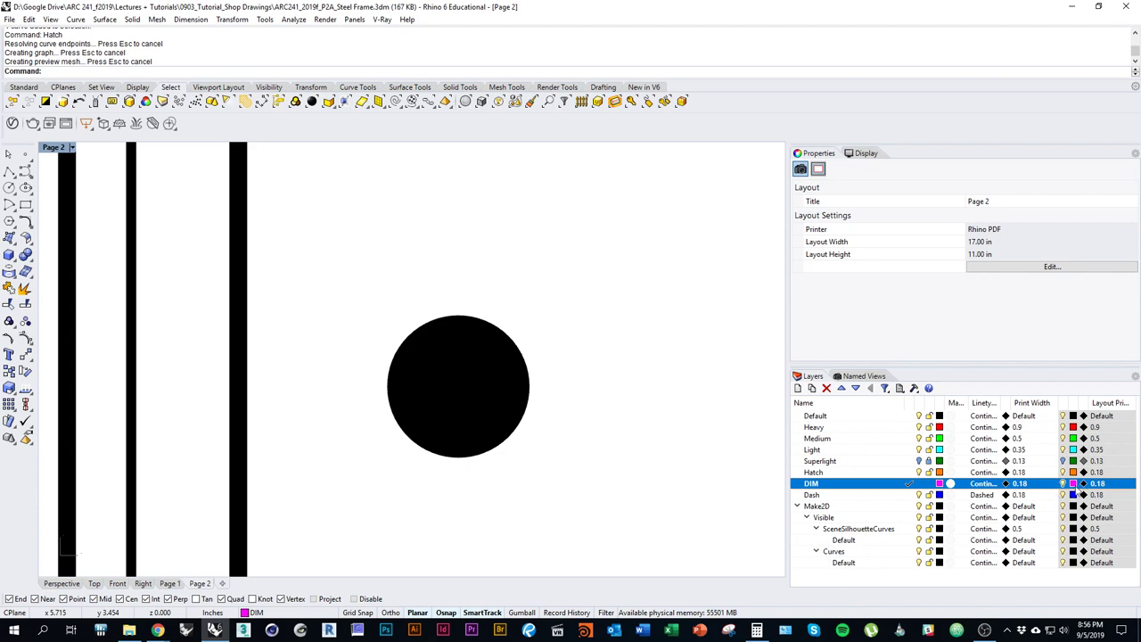
click(492, 396)
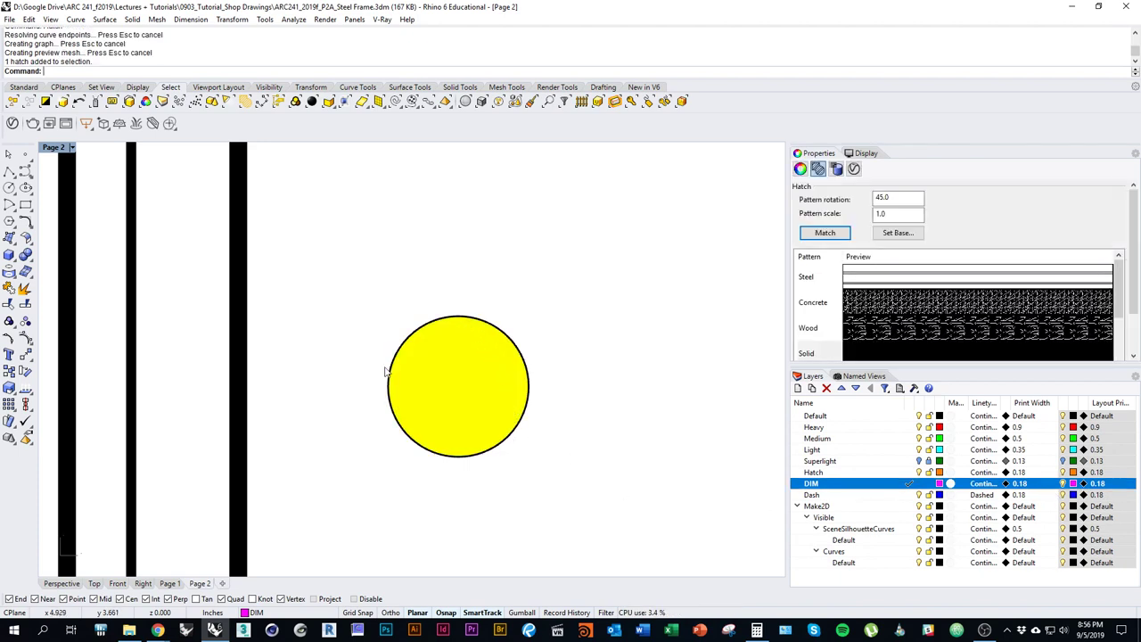
click(801, 170)
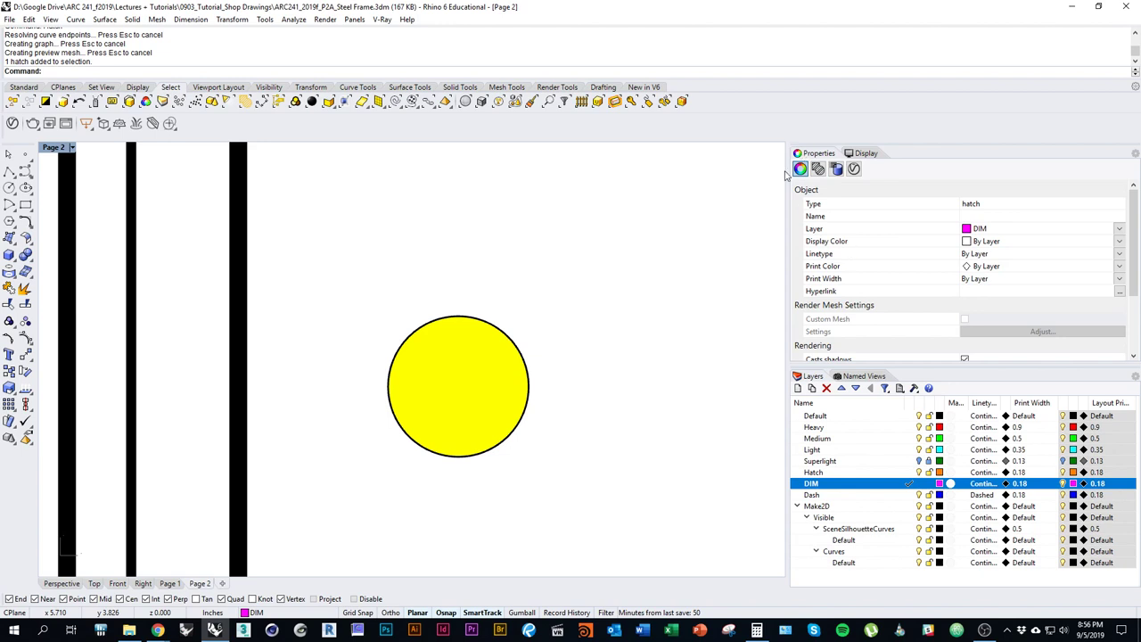
scroll(1034, 252, down, 1)
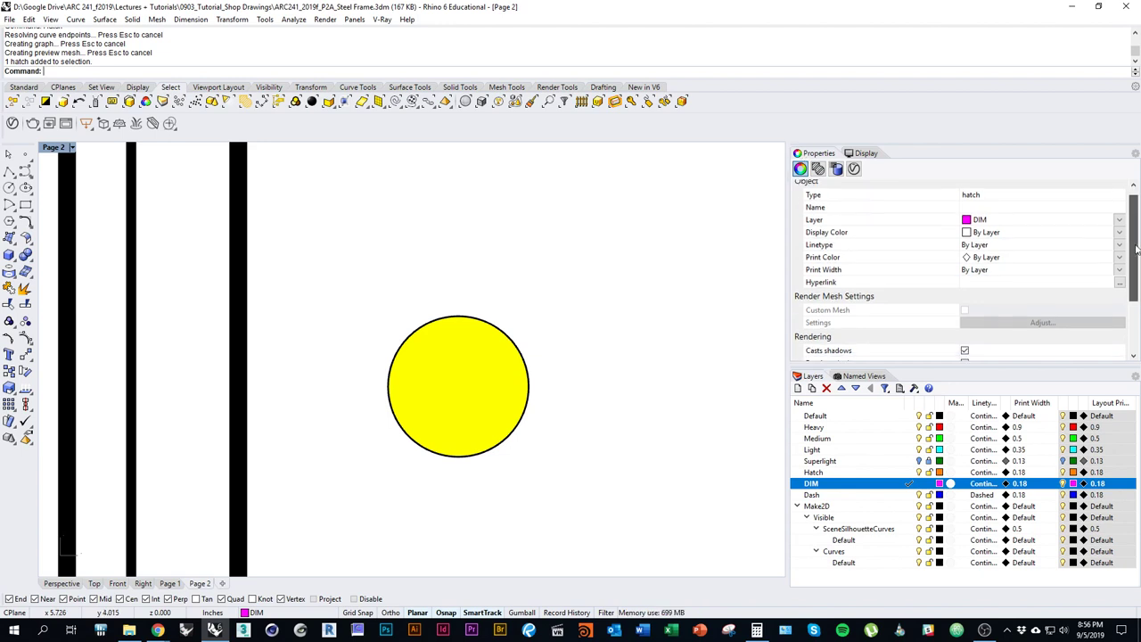
click(1034, 260)
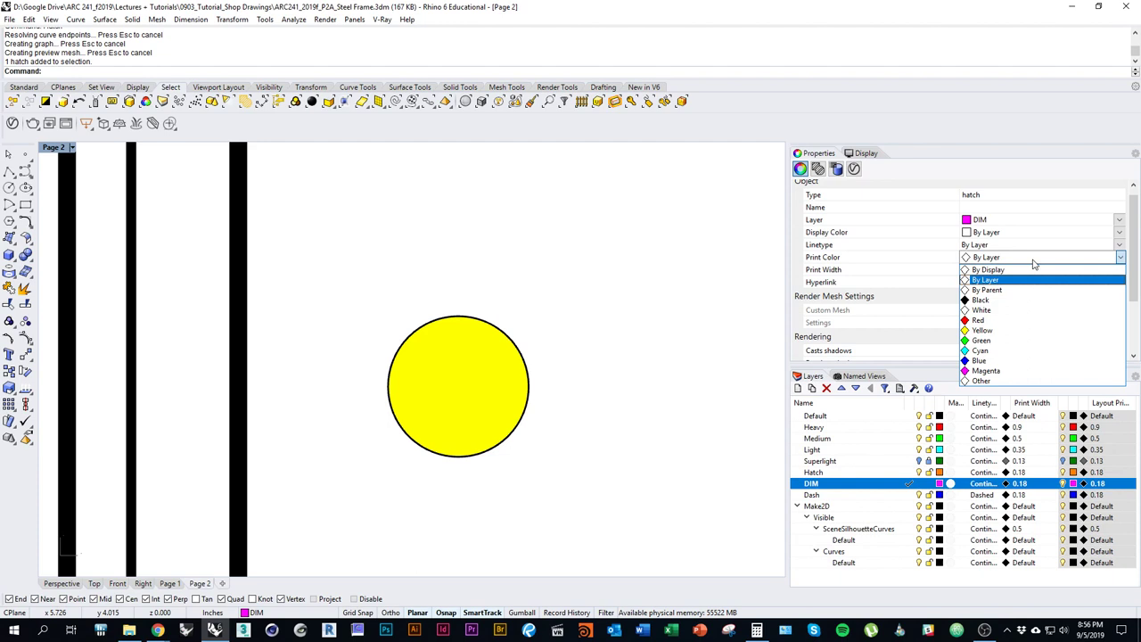
click(1014, 303)
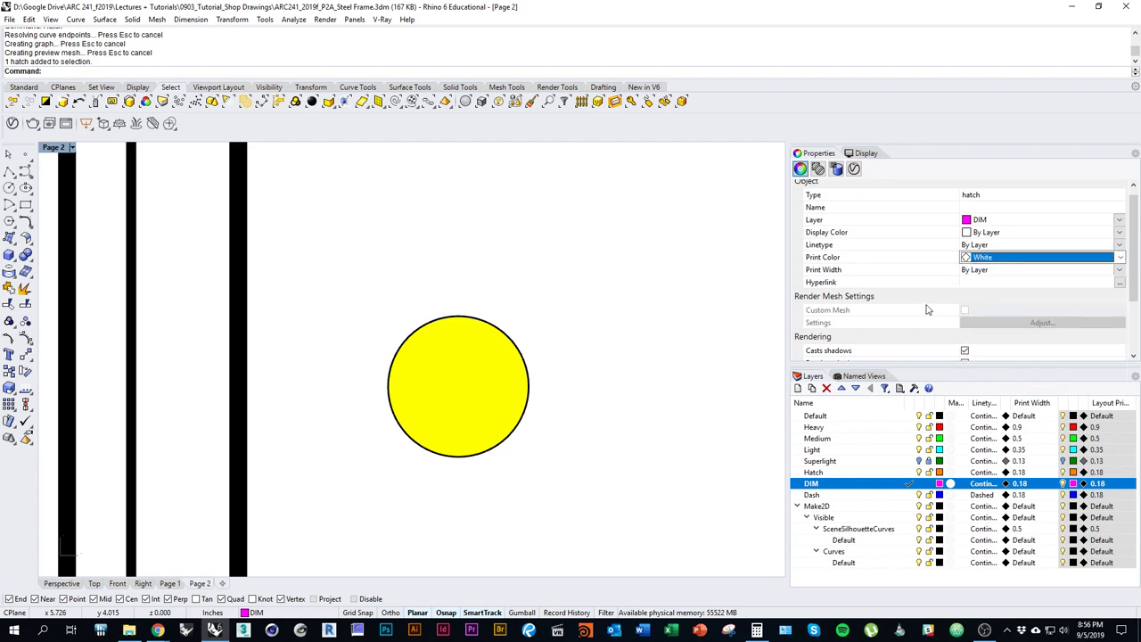
click(497, 383)
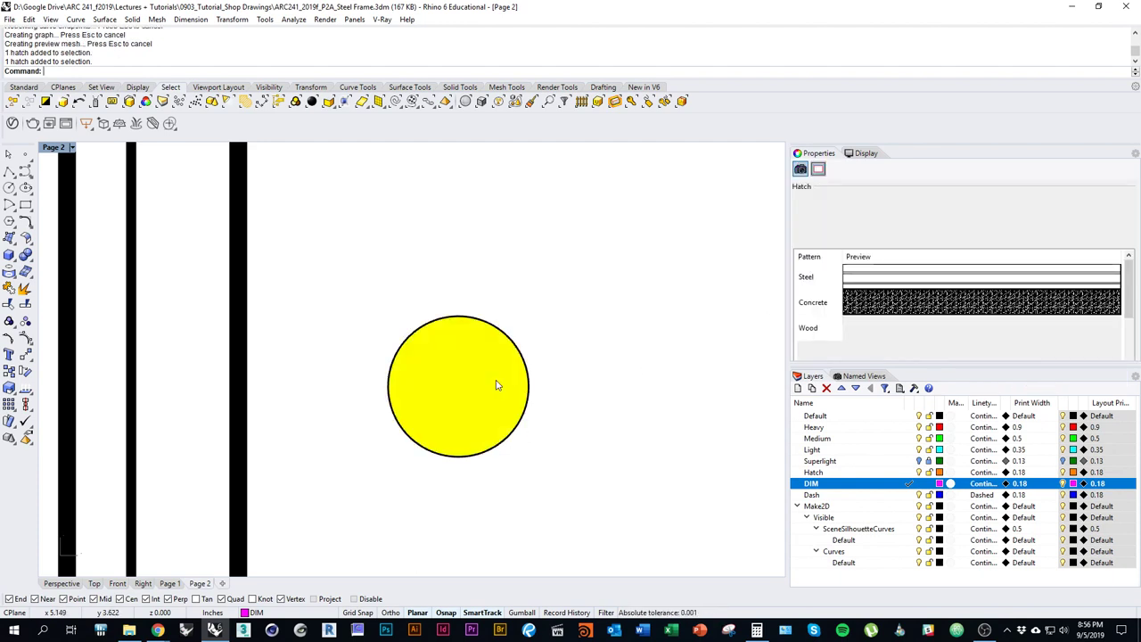
click(817, 170)
click(800, 169)
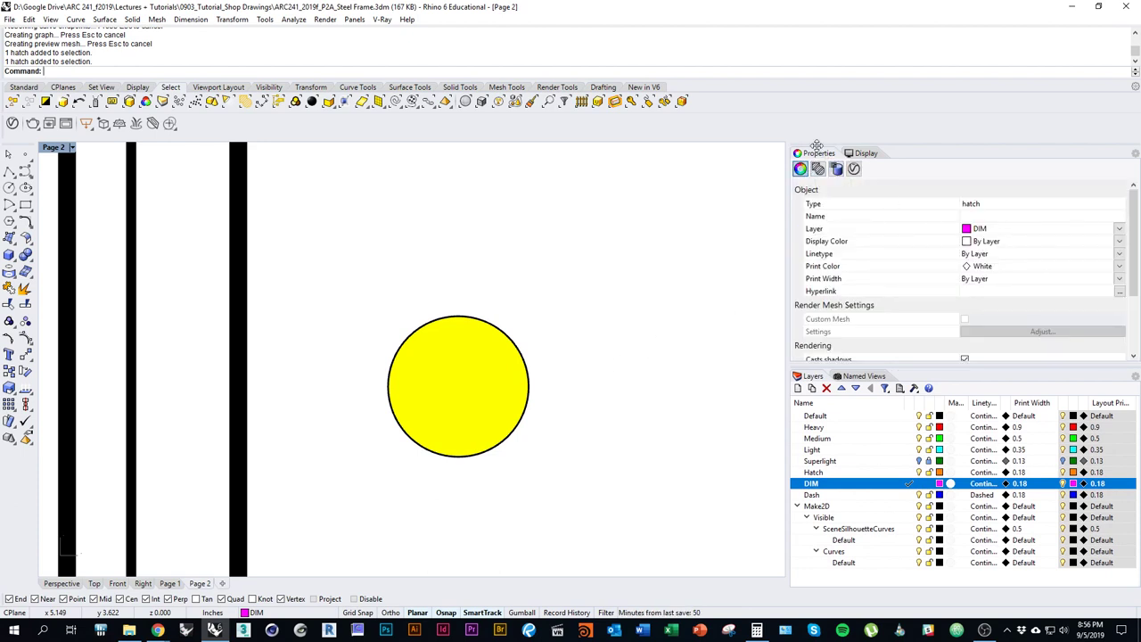
click(581, 422)
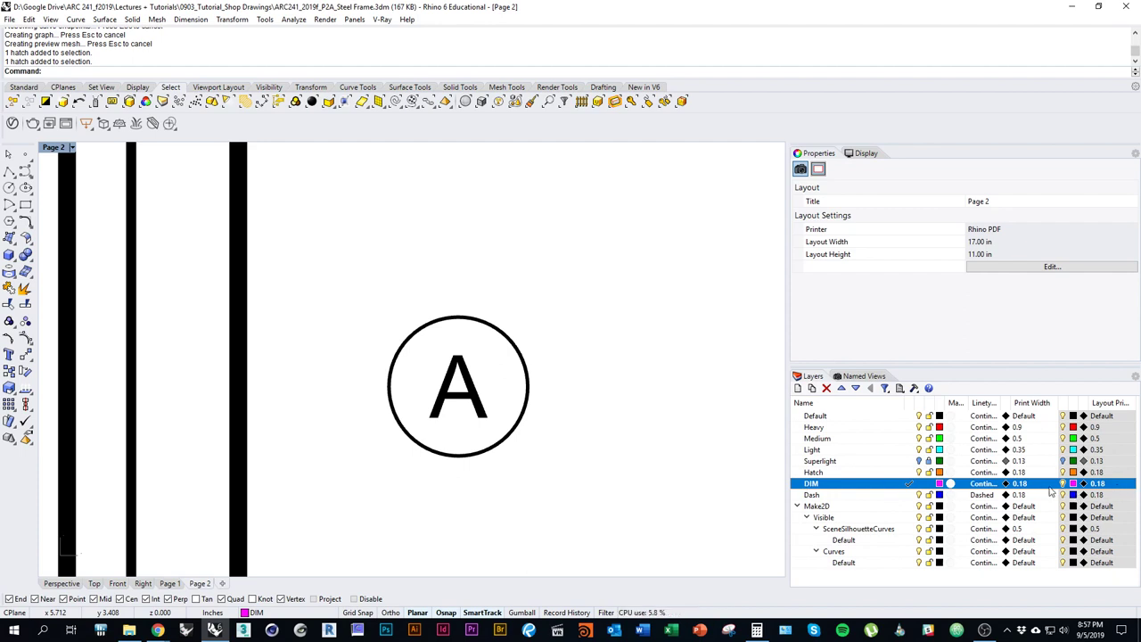
Copy the circled "A" tag, with its hatch, circle and text, onto the middle of the loose leg.
scroll(479, 420, down, 4)
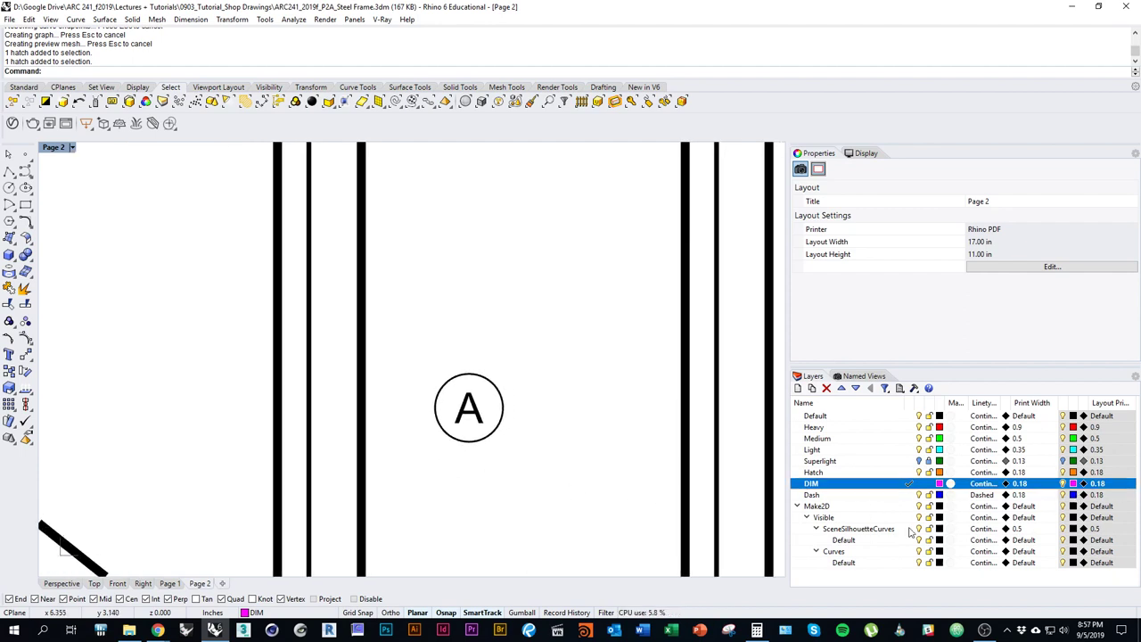
scroll(650, 471, up, 2)
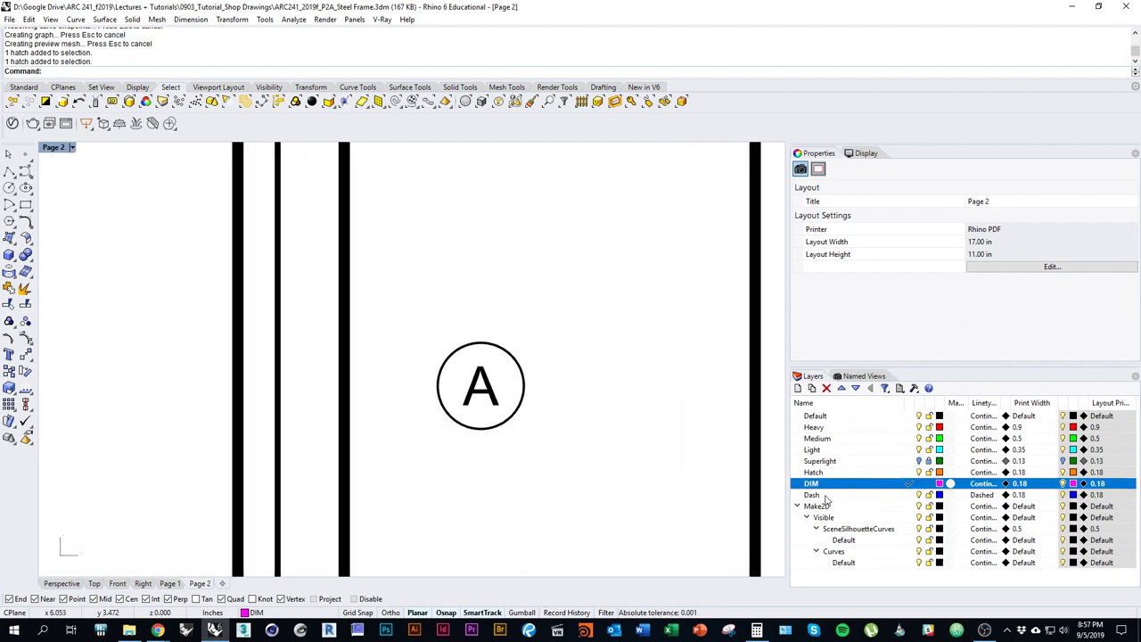
mouse_move(585, 419)
right_down()
mouse_move(540, 418)
mouse_move(558, 430)
right_up()
scroll(507, 445, down, 3)
drag(459, 316, 585, 478)
scroll(574, 499, down, 5)
mouse_move(574, 499)
right_down()
mouse_move(566, 414)
mouse_move(495, 431)
right_up()
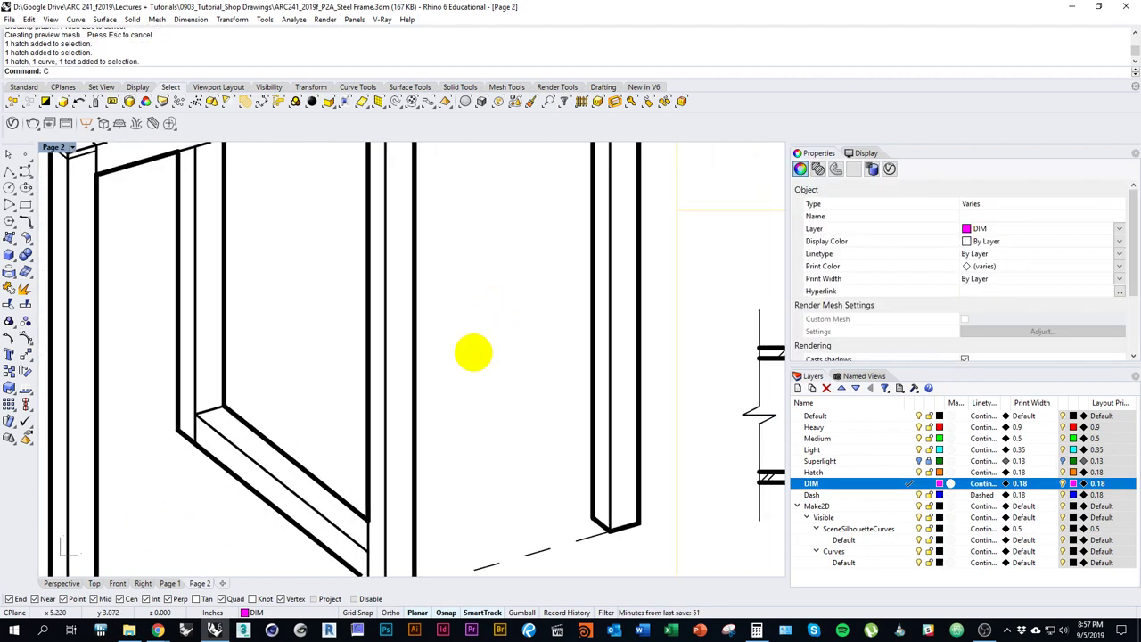
text(opy)
key(Return)
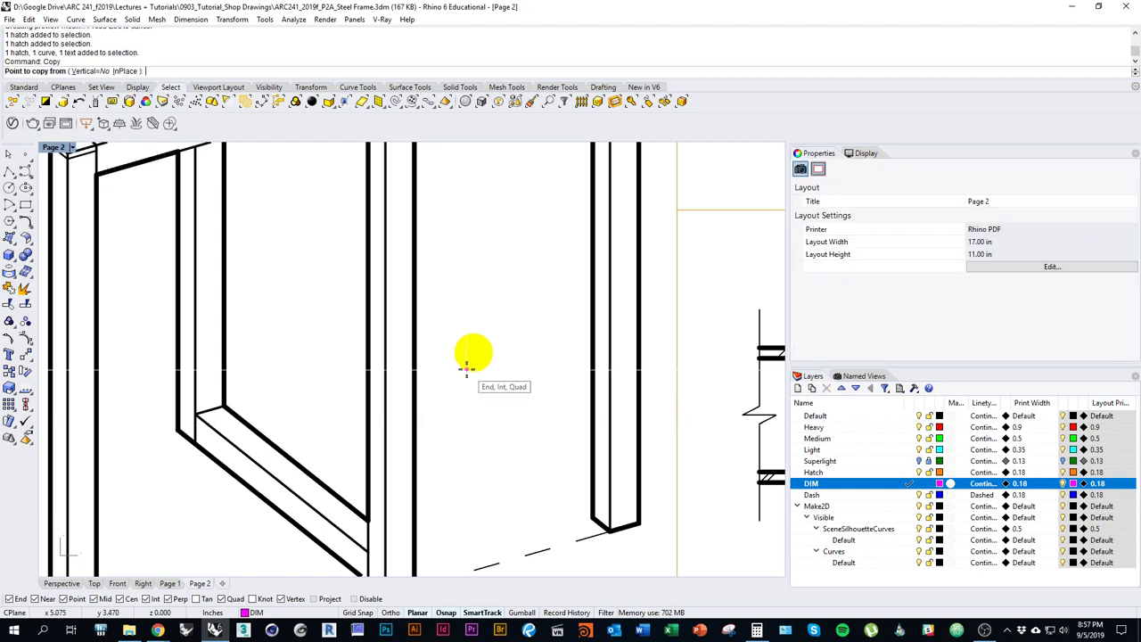
scroll(475, 348, up, 2)
scroll(474, 355, up, 4)
right_drag(595, 337, 592, 422)
scroll(458, 408, down, 3)
key(alt)
click(574, 368)
scroll(578, 387, down, 5)
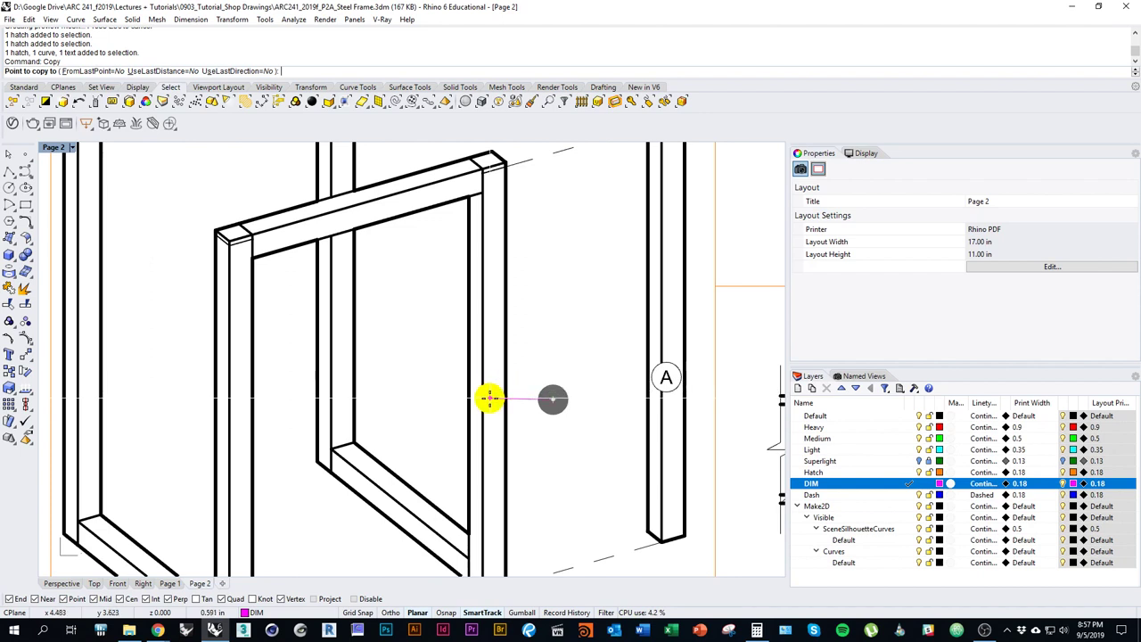
Delete the original "A" tag in the blank space between the front frame and the loose leg.
click(553, 398)
text(d)
key(Return)
Copy the loose leg's "A" tag onto the front frame's nearest leg and select that copy.
click(666, 376)
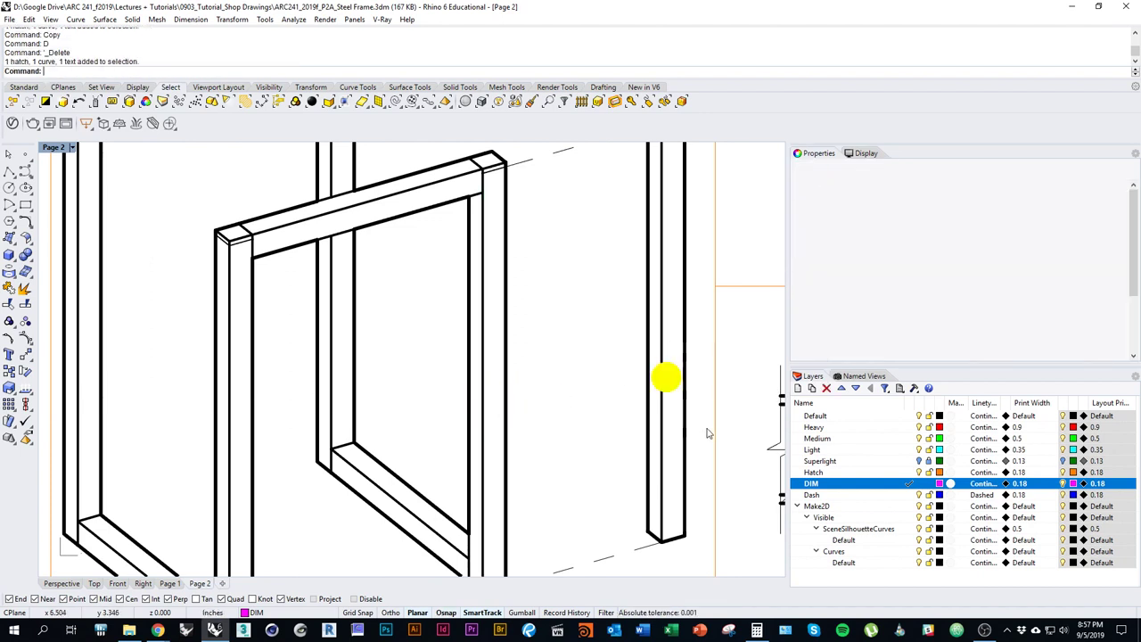
key(Return)
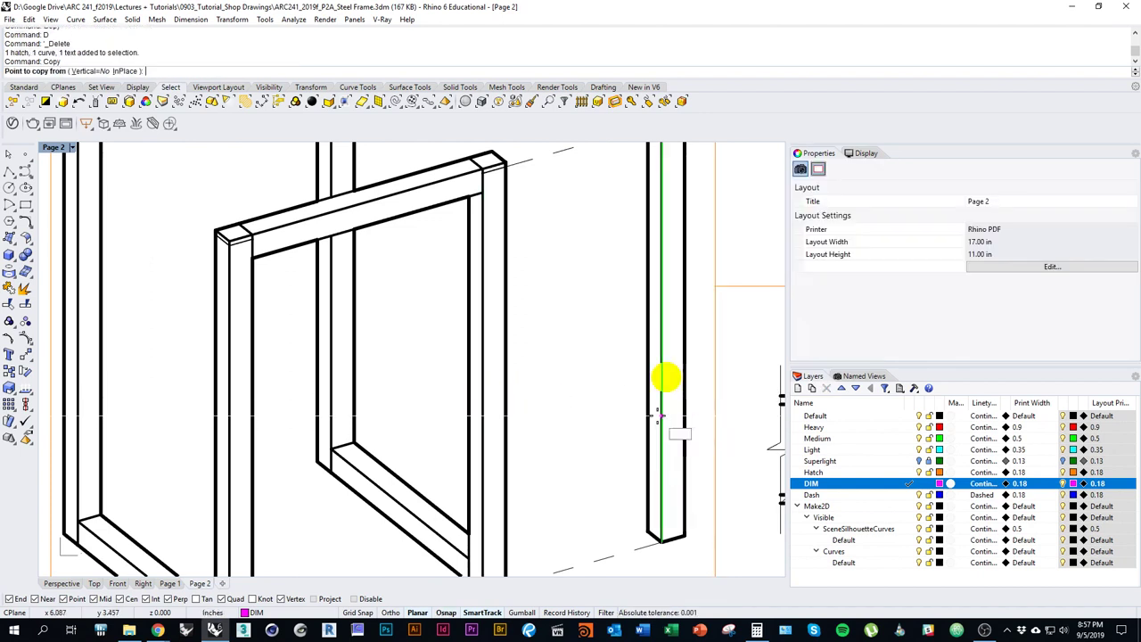
scroll(655, 375, up, 4)
click(652, 369)
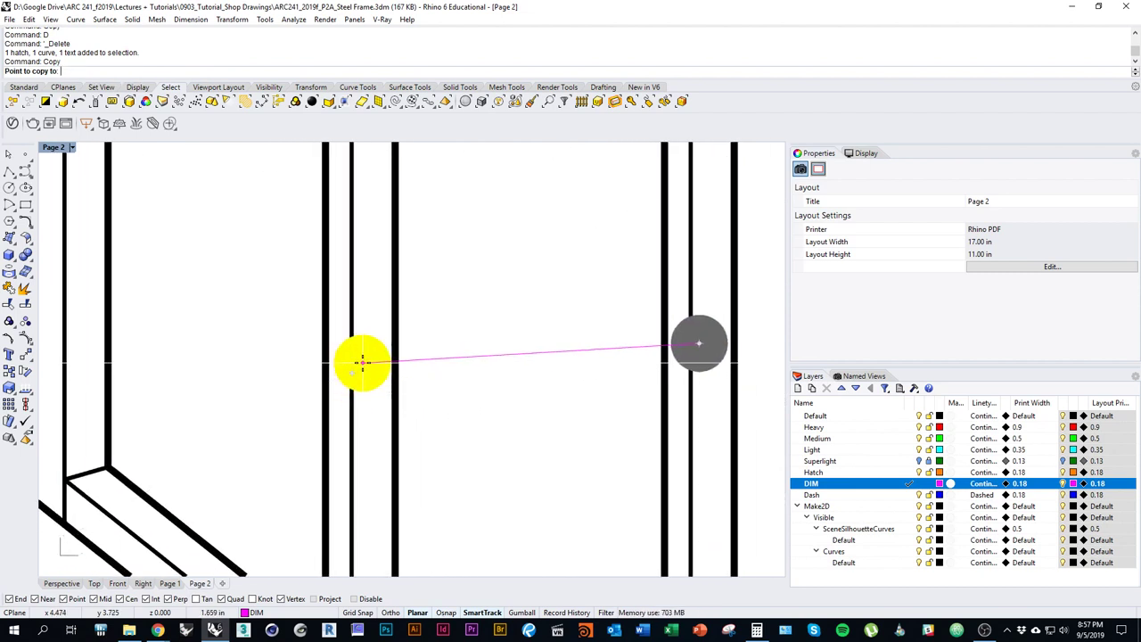
click(358, 360)
scroll(748, 340, down, 5)
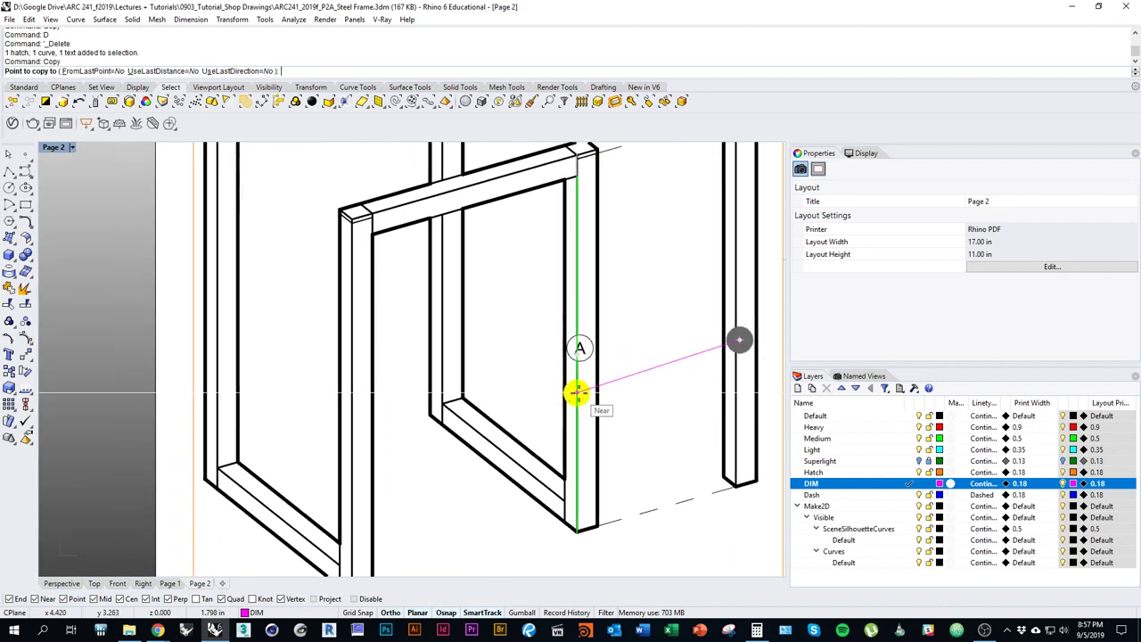
key(Return)
drag(526, 328, 593, 365)
key(Return)
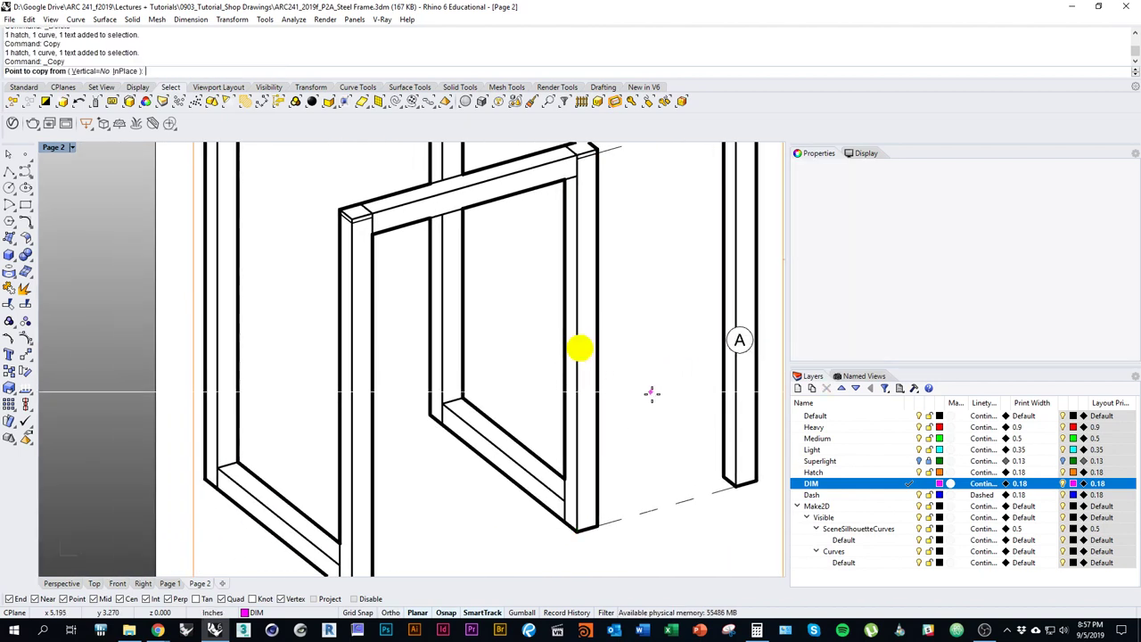
click(652, 394)
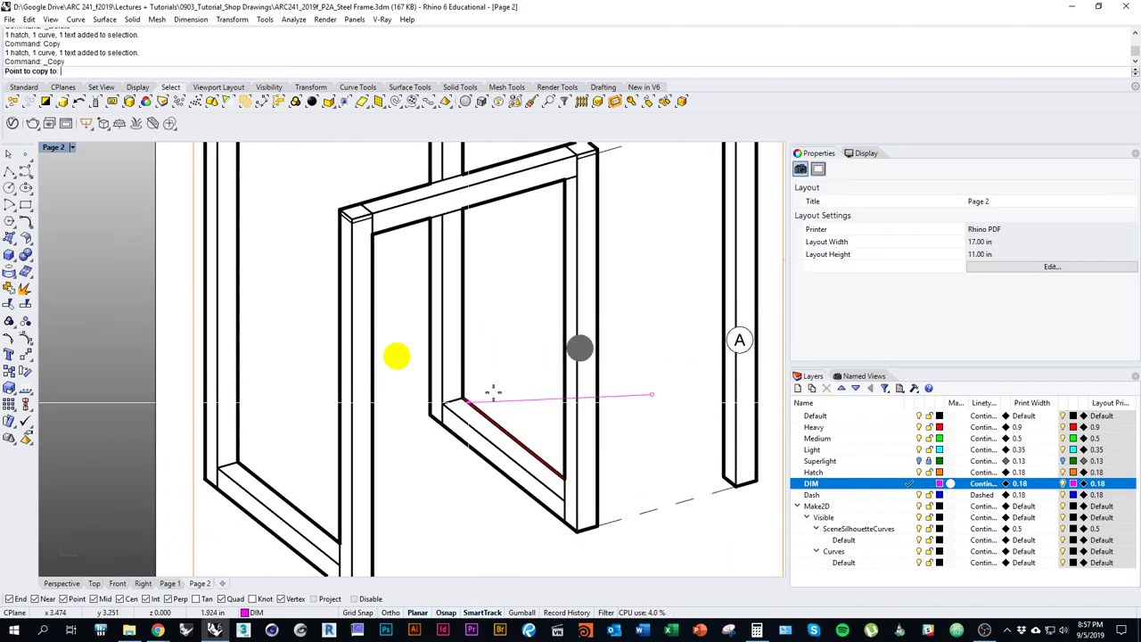
key(Escape)
Copy the selected "A" tag to the front frame's other leg, using the two legs' matching bottom corners as reference points.
right_drag(551, 422, 559, 399)
text(C)
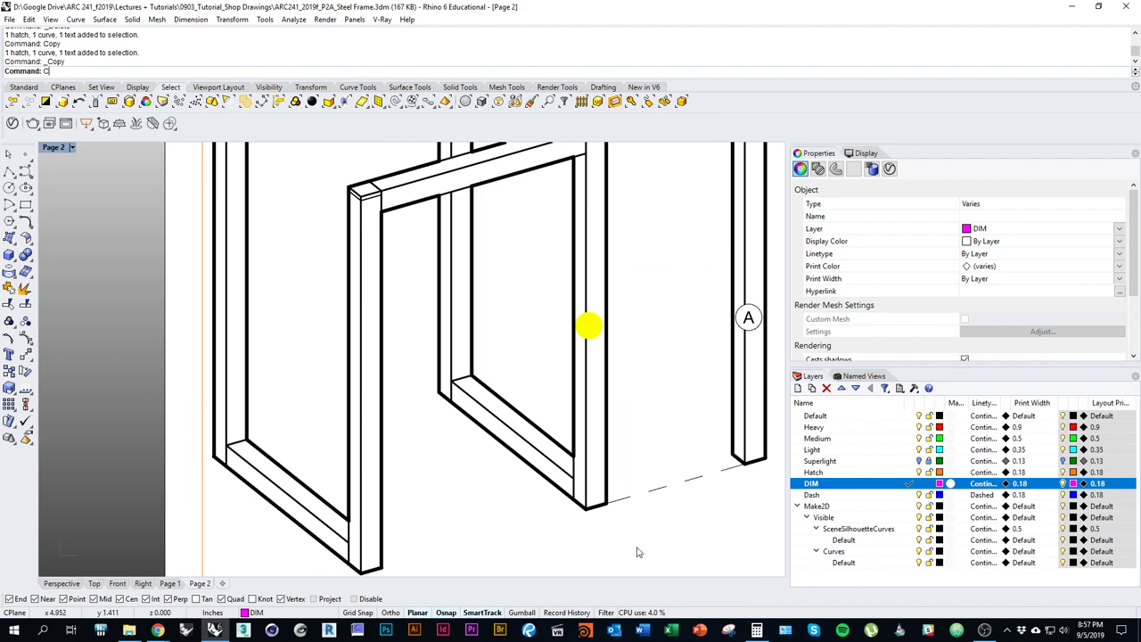
text(opy)
key(Return)
click(607, 504)
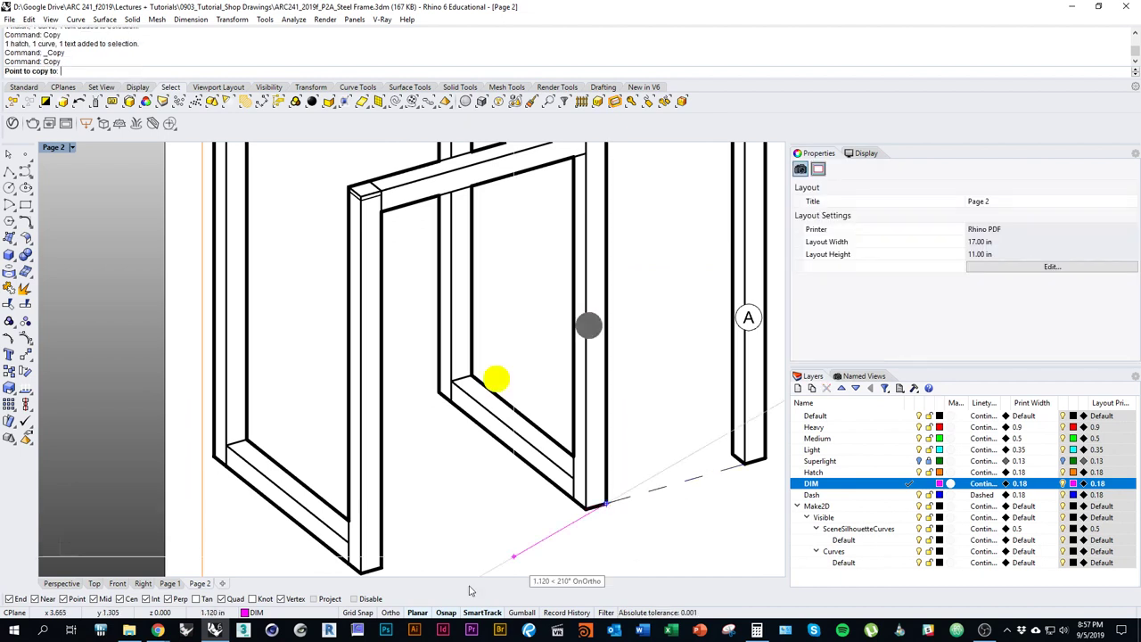
right_drag(404, 569, 432, 533)
click(411, 535)
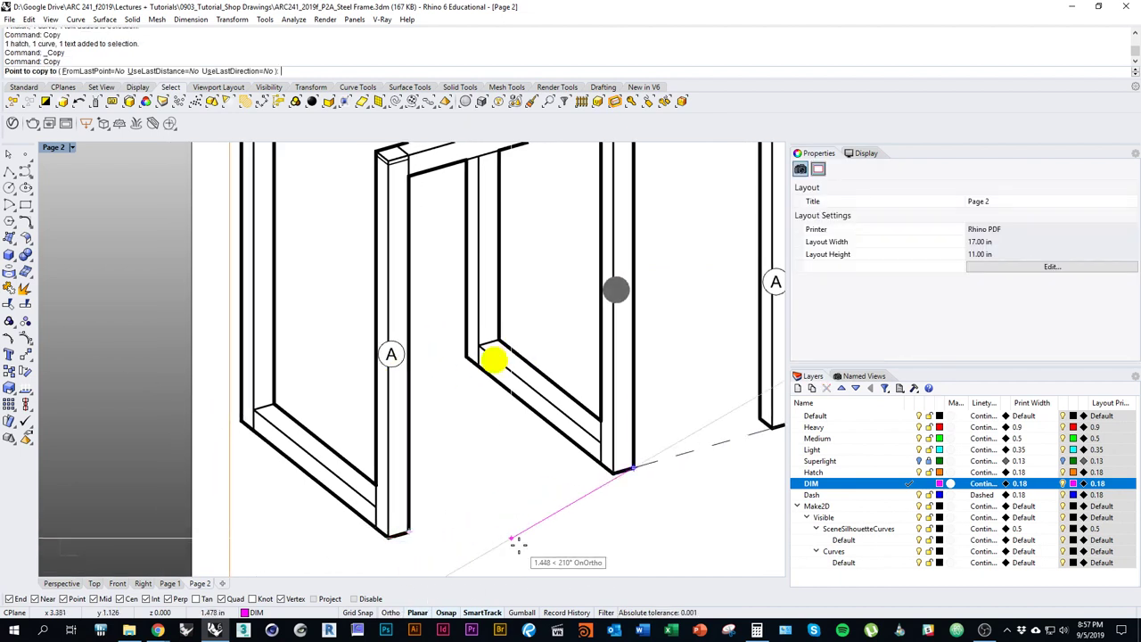
key(Escape)
Select the "A" tags on both legs of the front frame together.
right_drag(558, 498, 518, 530)
right_drag(404, 413, 439, 460)
shift+drag(320, 397, 461, 496)
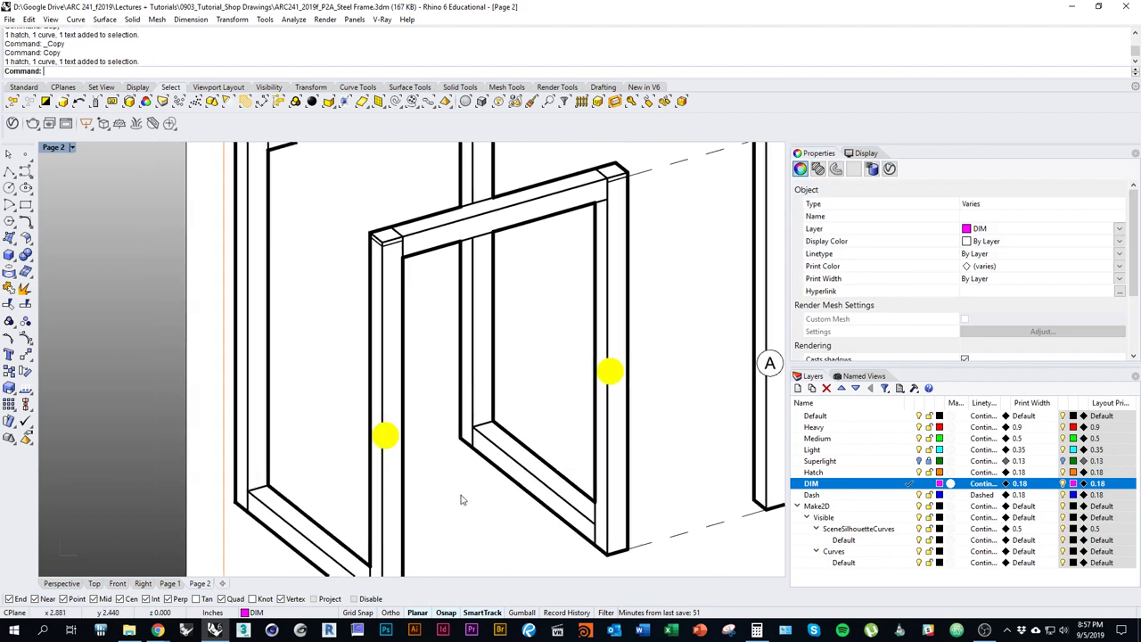
Try to move both selected "A" tags along the bottom bar's direction onto the rear legs, and undo the move.
right_drag(461, 499, 484, 428)
text(M)
key(Return)
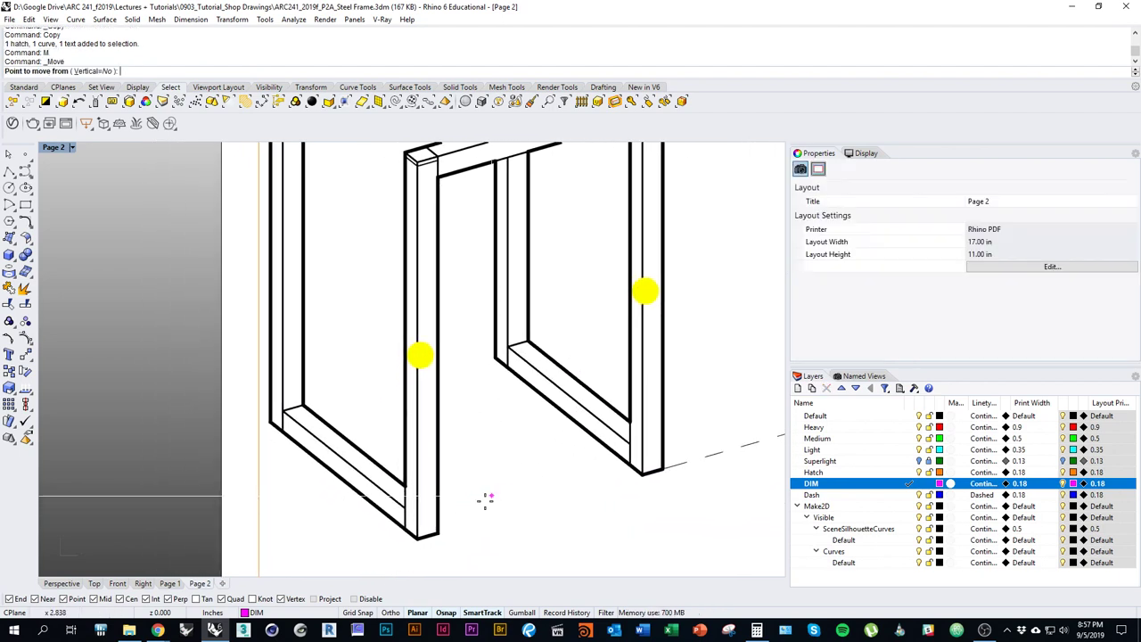
click(410, 515)
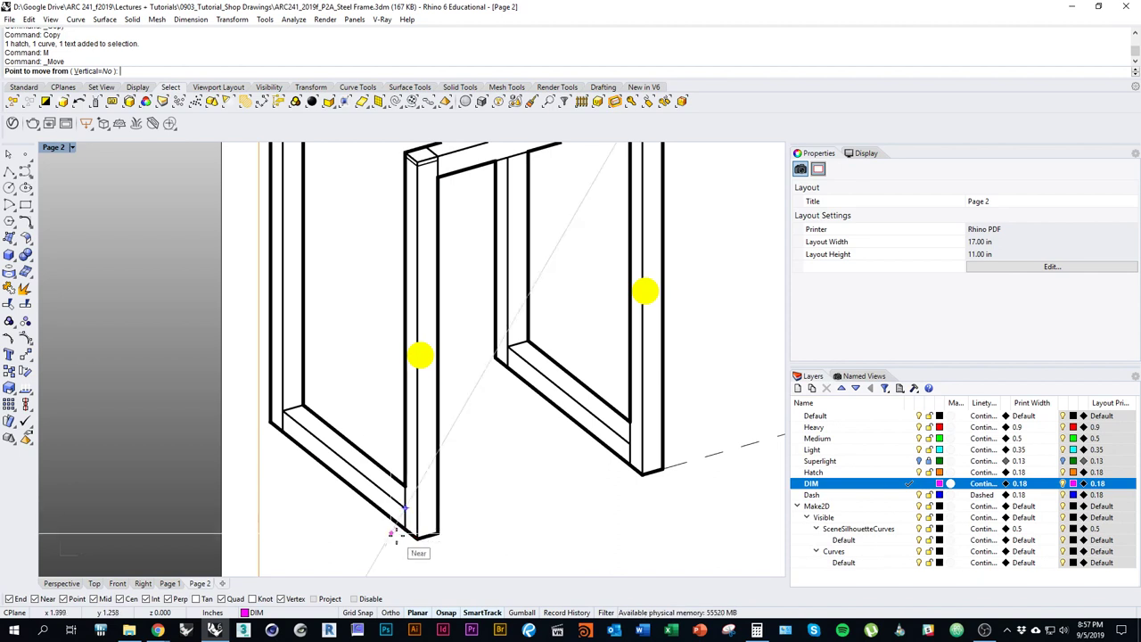
click(272, 421)
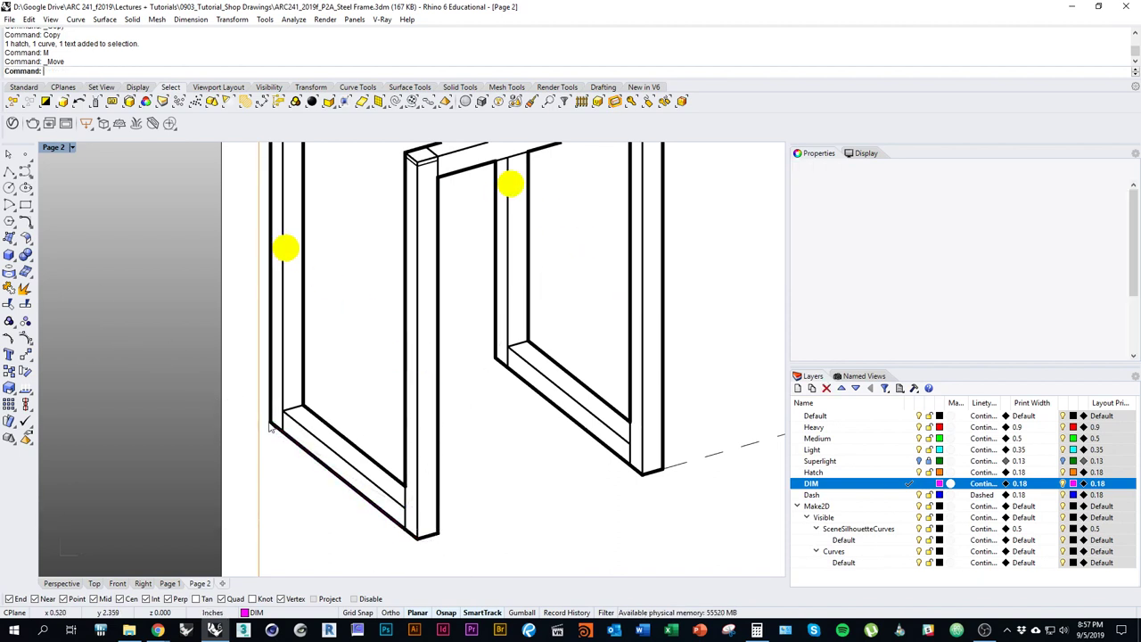
scroll(318, 437, down, 6)
right_drag(312, 474, 304, 492)
key(ctrl+z)
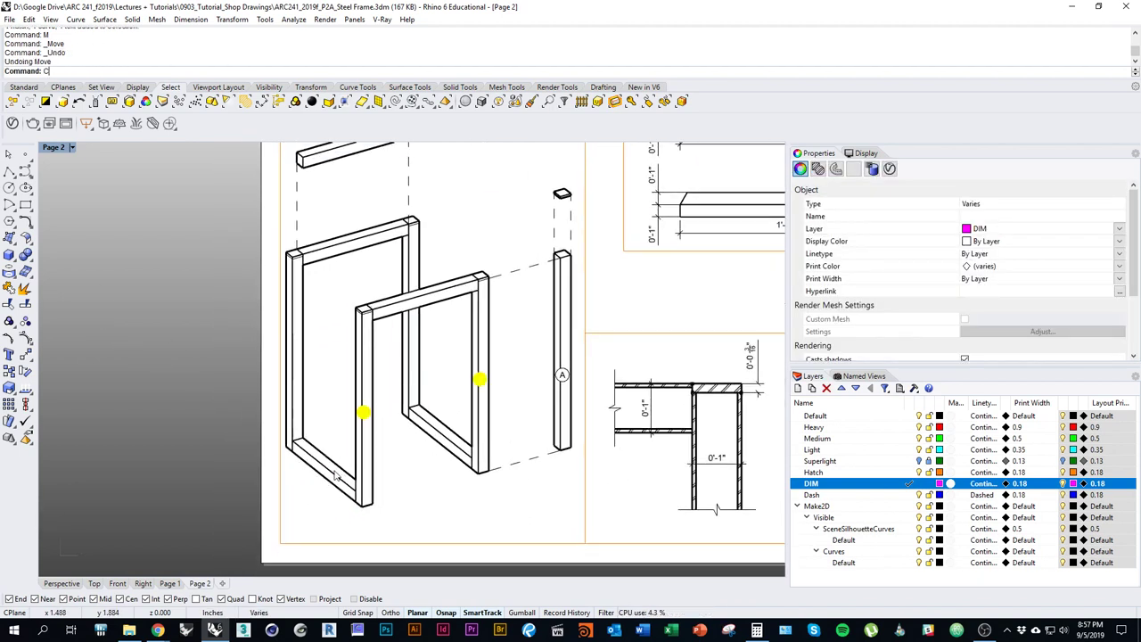
Copy both front-leg "A" tags onto the two rear legs, using the ends of the bottom bar as reference points.
text(Copy)
key(Return)
scroll(339, 482, up, 3)
click(319, 505)
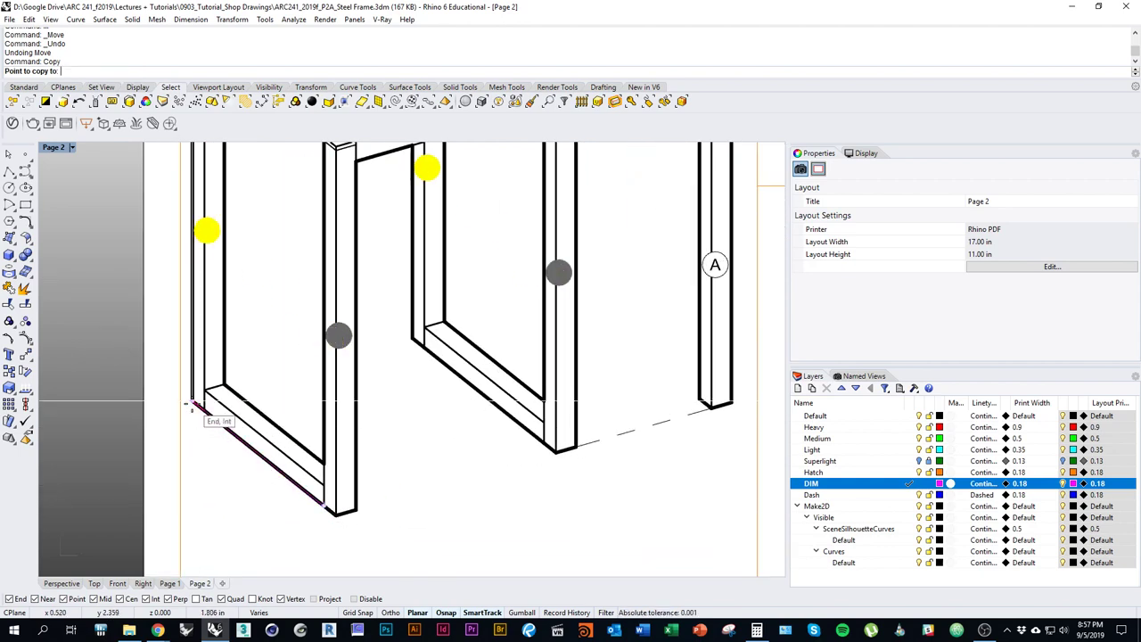
click(192, 401)
key(Escape)
key(Escape)
scroll(278, 366, down, 5)
right_drag(401, 373, 425, 445)
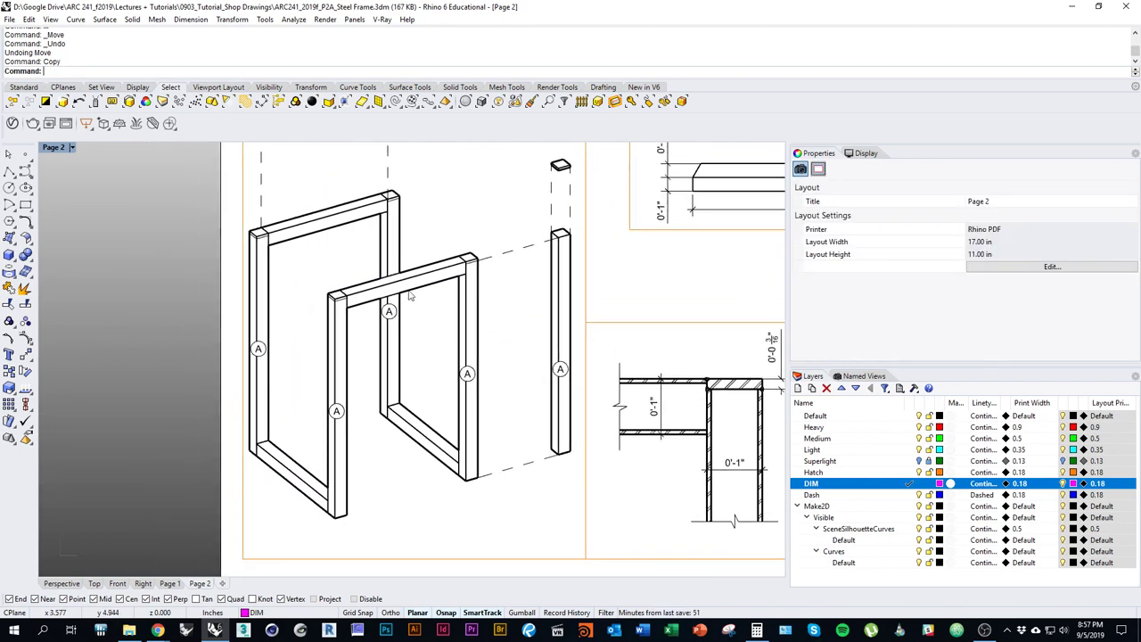
Delete the "A" tag on the loose leg.
scroll(504, 407, up, 4)
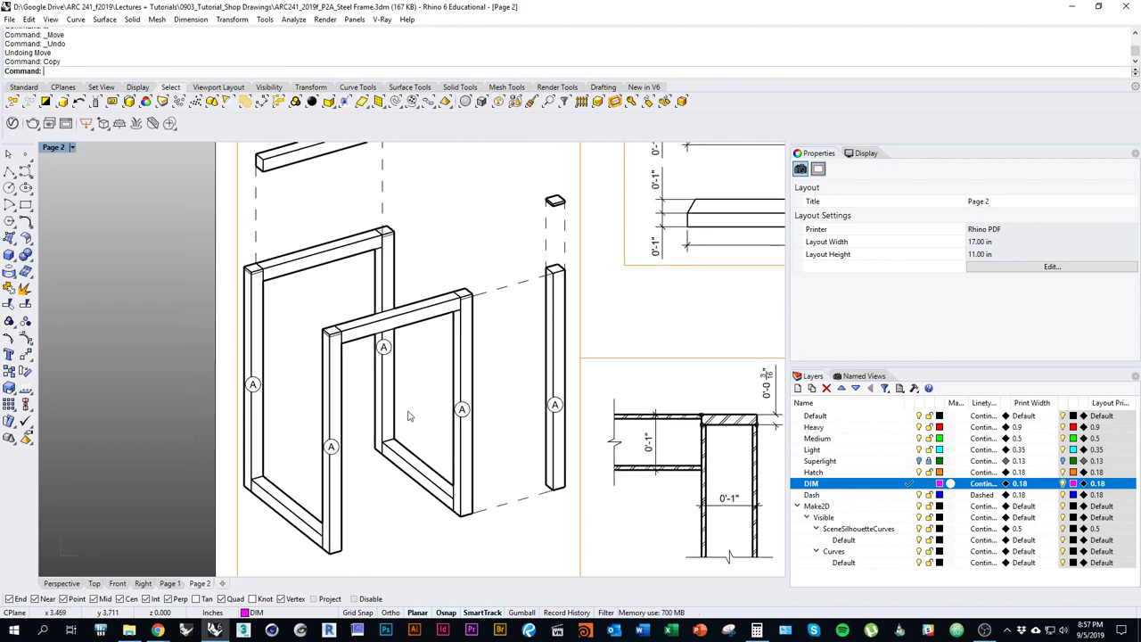
click(564, 395)
text(D)
key(Return)
Copy the nearest front leg's "A" tag to the loose leg, using their matching bottom corners as reference points, and clear the selection.
click(433, 402)
text(C)
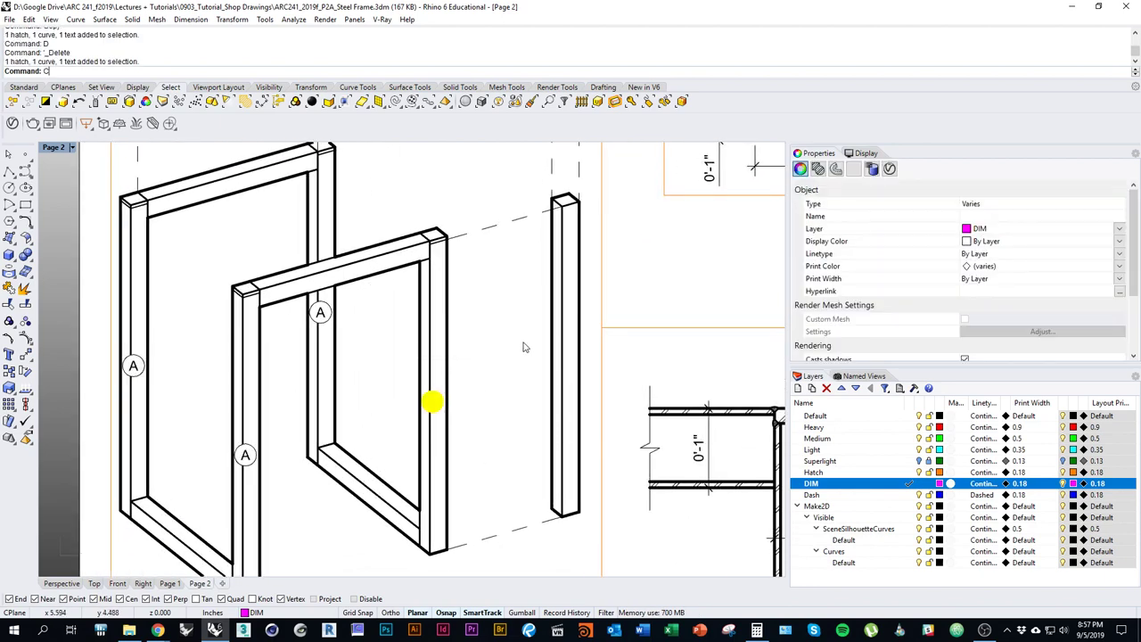
text(opy)
key(Return)
right_drag(522, 342, 524, 316)
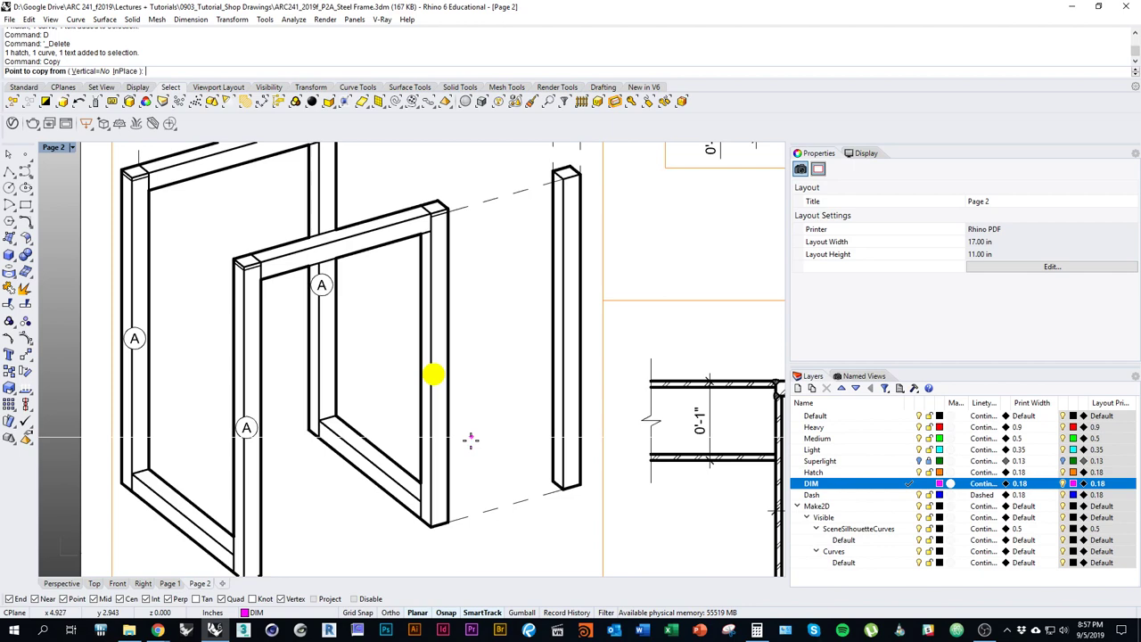
click(447, 522)
click(576, 494)
key(Return)
scroll(512, 376, down, 3)
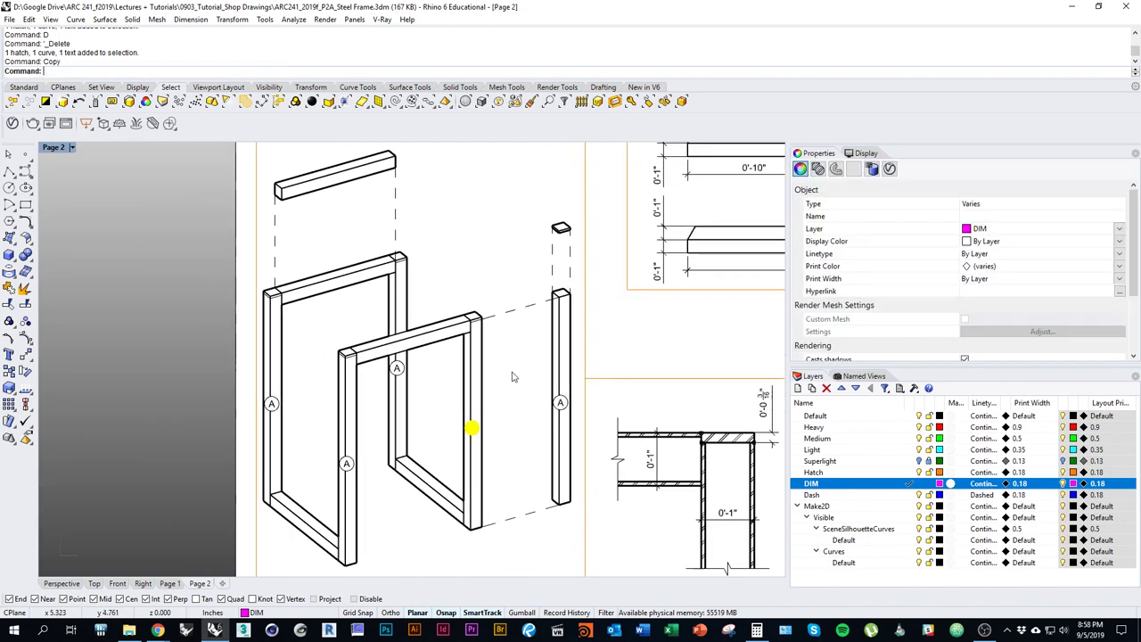
click(456, 412)
right_drag(456, 412, 478, 403)
right_drag(615, 464, 402, 355)
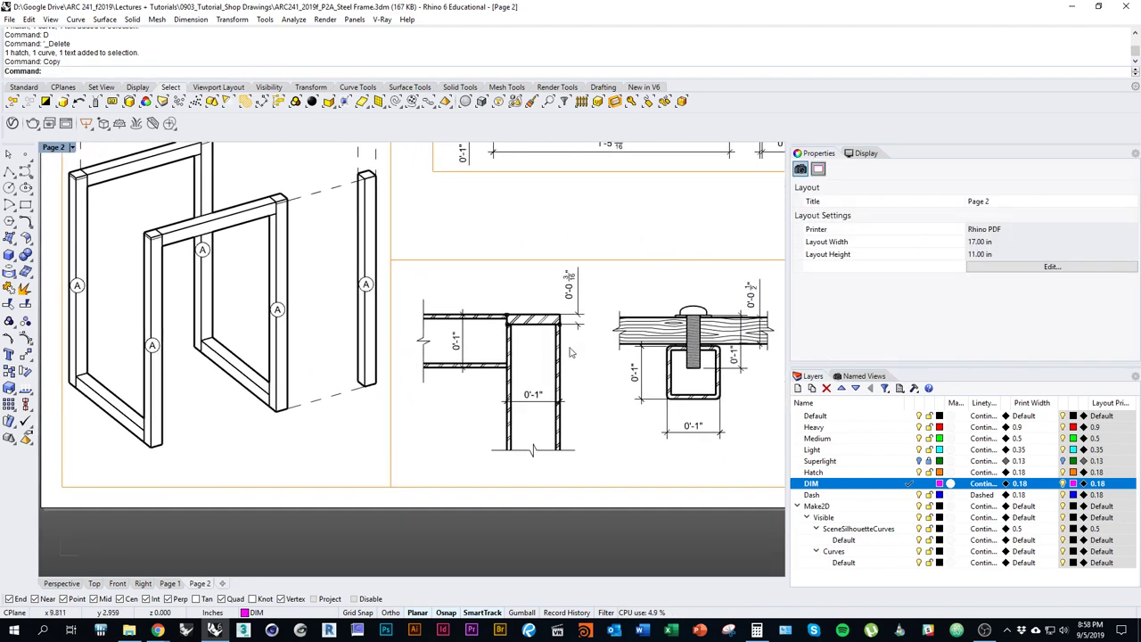
Copy the loose leg's "A" tag onto the middle of the stool's right bottom bar.
right_drag(506, 269, 591, 385)
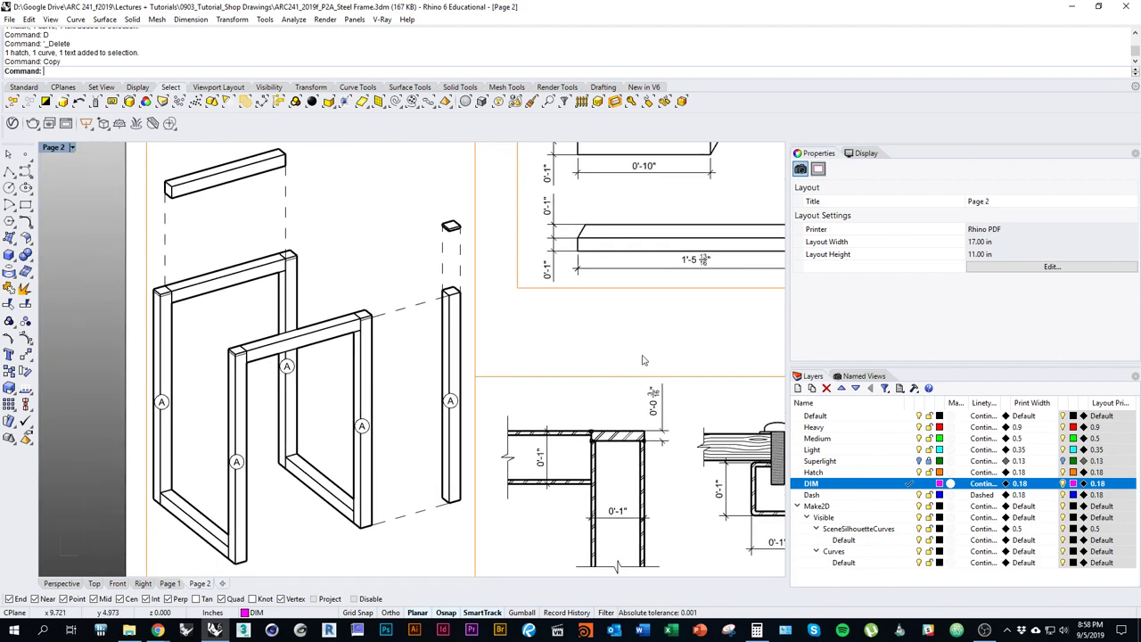
right_drag(470, 345, 535, 361)
mouse_move(534, 280)
ctrl+right_down()
mouse_move(535, 229)
mouse_move(532, 267)
ctrl+right_up()
right_drag(498, 303, 550, 252)
right_drag(417, 415, 422, 388)
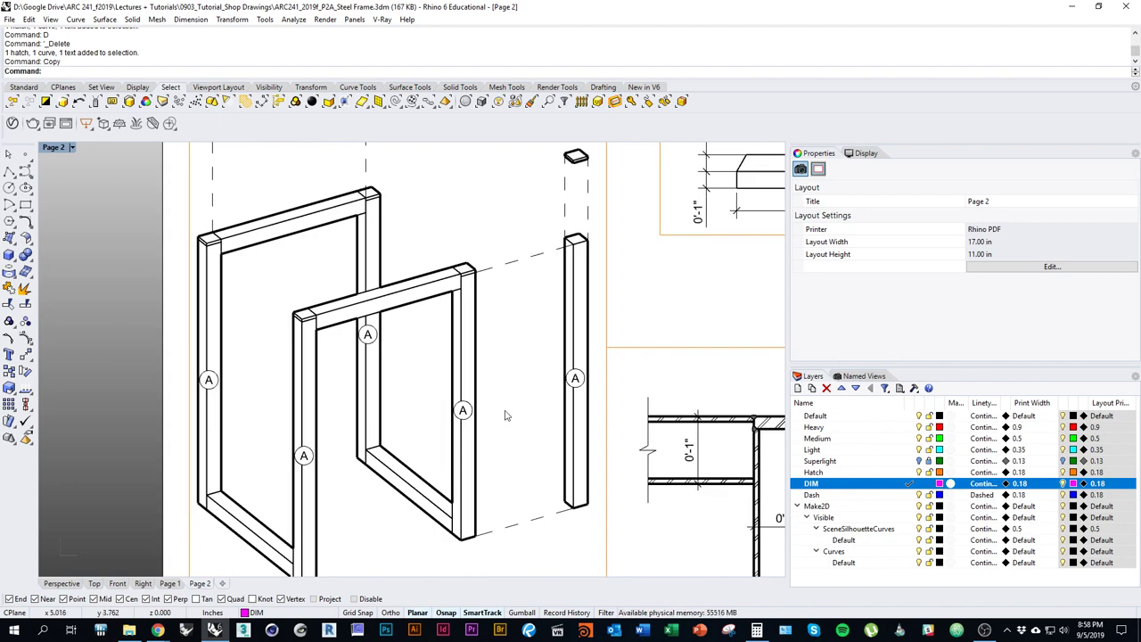
scroll(578, 402, up, 1)
click(575, 378)
scroll(613, 405, up, 3)
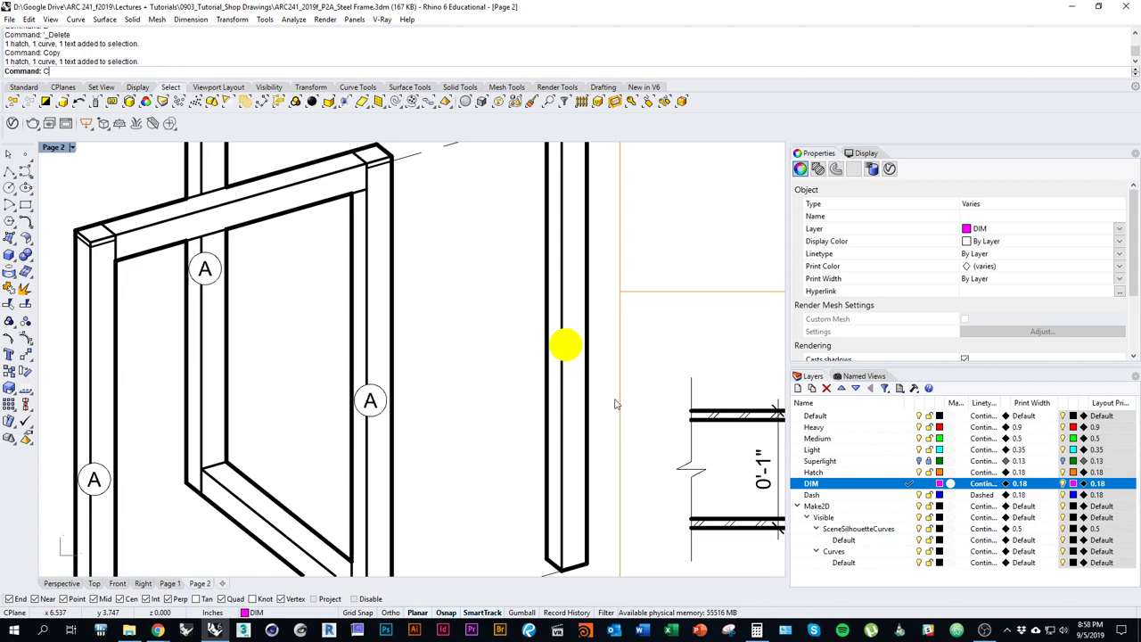
text(opy)
key(Return)
scroll(580, 321, up, 3)
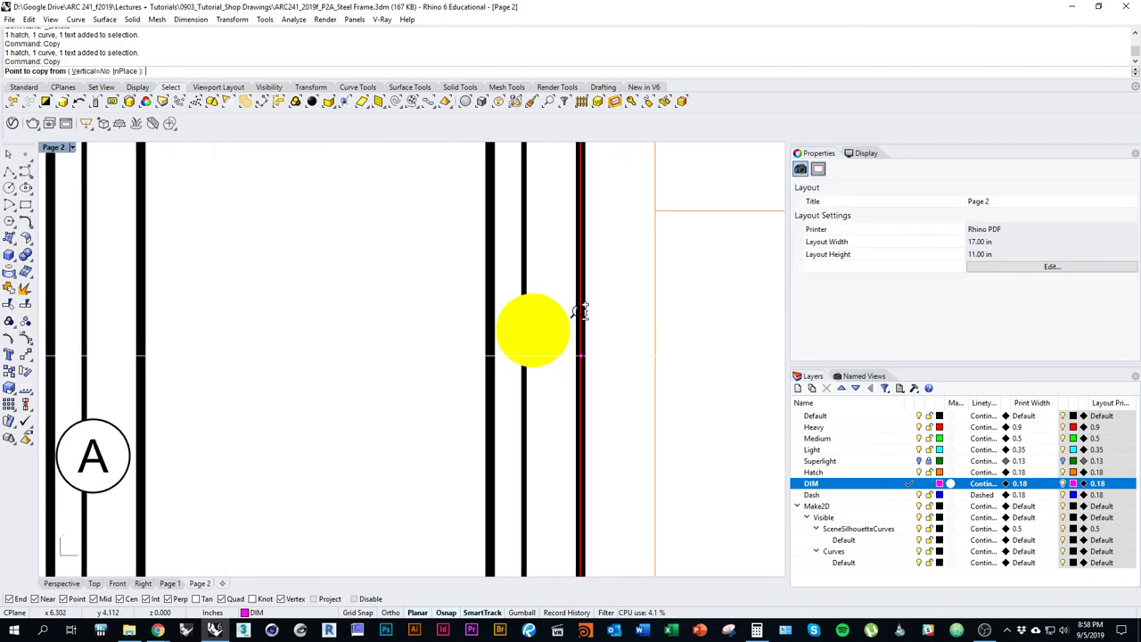
click(547, 350)
scroll(534, 348, down, 5)
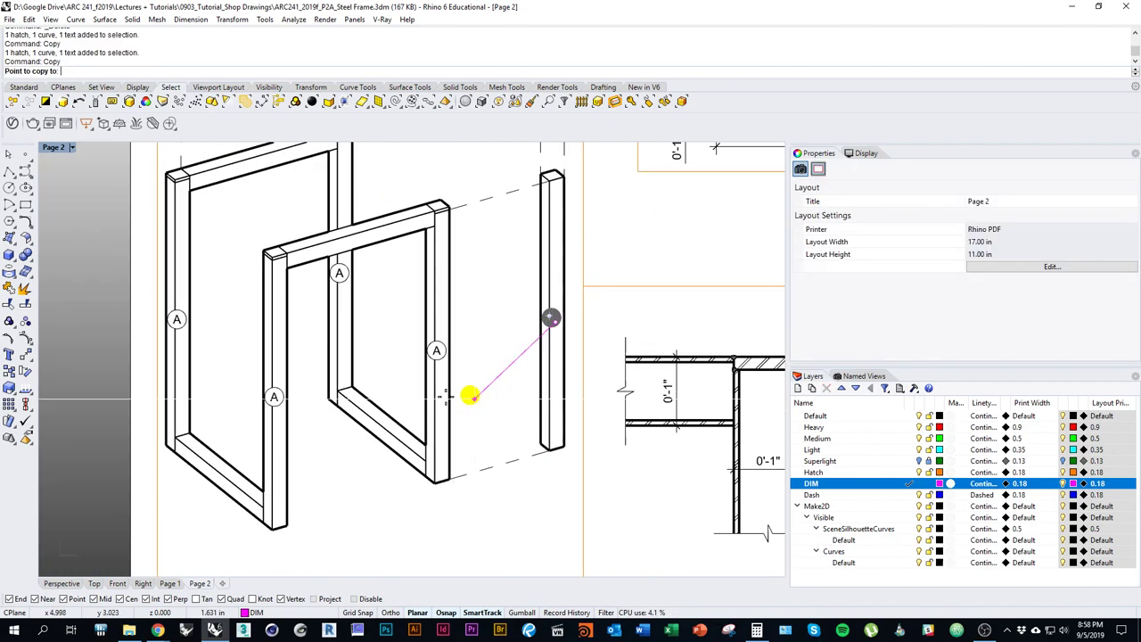
scroll(470, 326, up, 6)
click(378, 379)
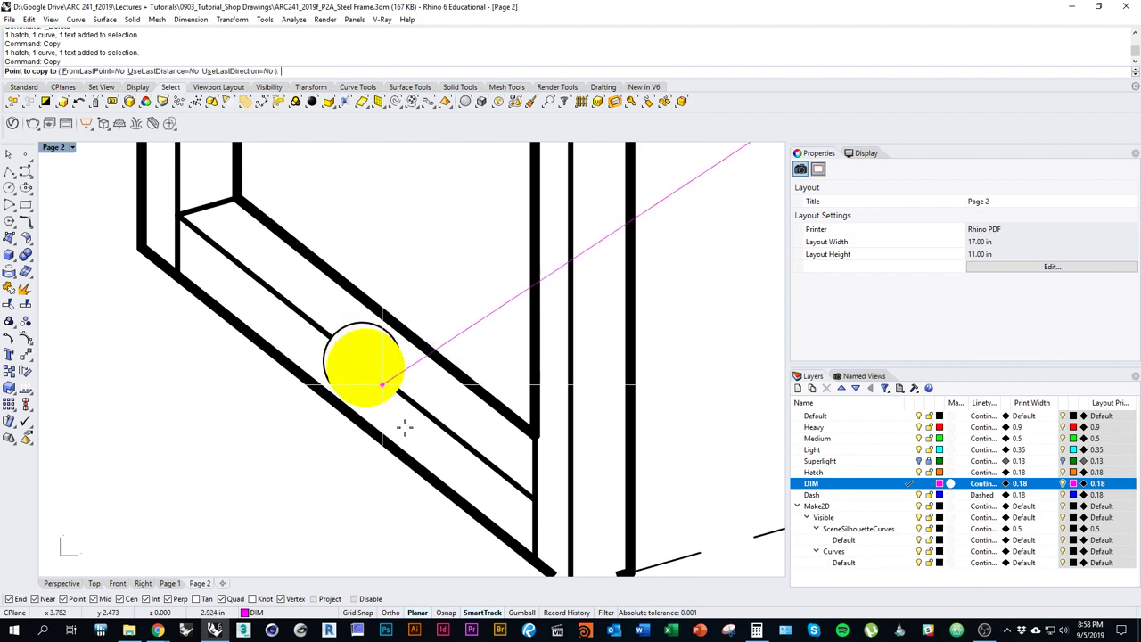
key(Return)
Change the tag text on the right bottom bar to "B".
click(374, 369)
click(407, 407)
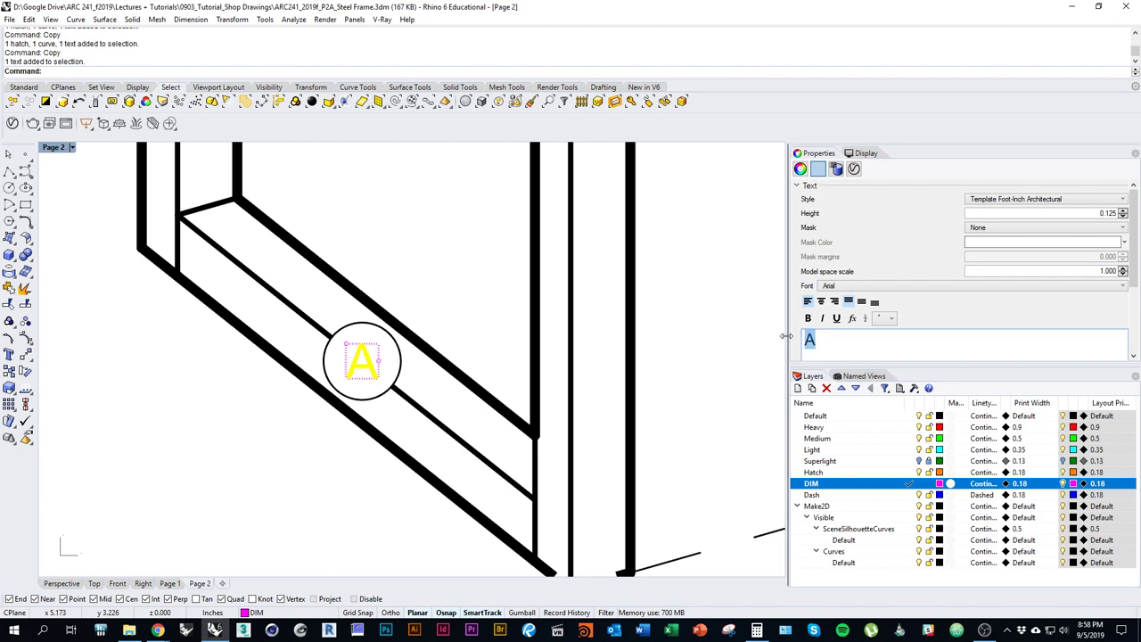
text(B)
click(721, 379)
Copy the "B" tag from the right bottom bar to the left one, using their matching lower corners as reference points.
scroll(500, 359, down, 6)
right_drag(474, 356, 537, 340)
click(493, 341)
key(Return)
scroll(498, 330, up, 5)
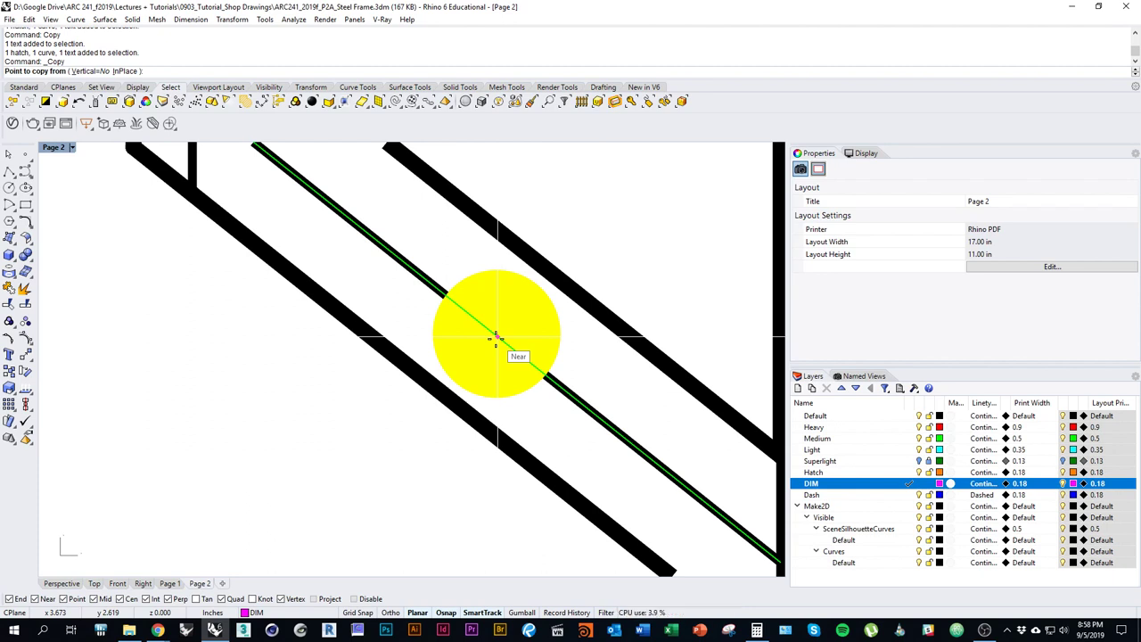
scroll(496, 337, down, 6)
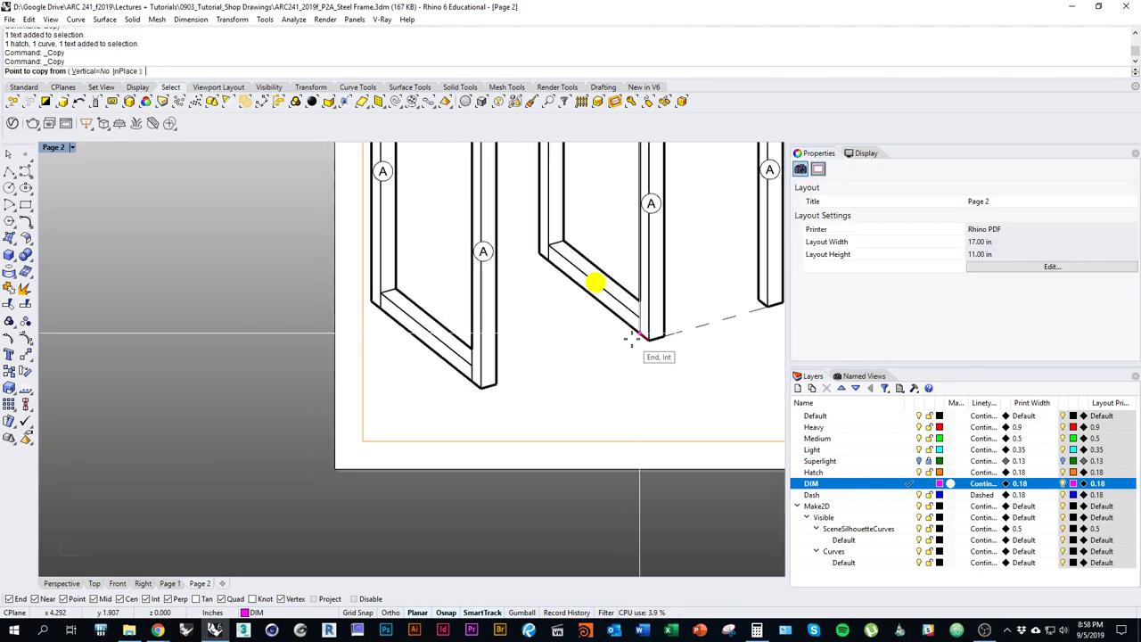
click(632, 338)
click(472, 383)
key(Return)
Copy the right bottom bar's "B" tag onto the middle of the front top bar, using the bars' midpoints as reference points.
right_drag(575, 314, 553, 396)
mouse_move(541, 440)
right_down()
mouse_move(543, 410)
mouse_move(532, 442)
right_up()
drag(530, 429, 598, 323)
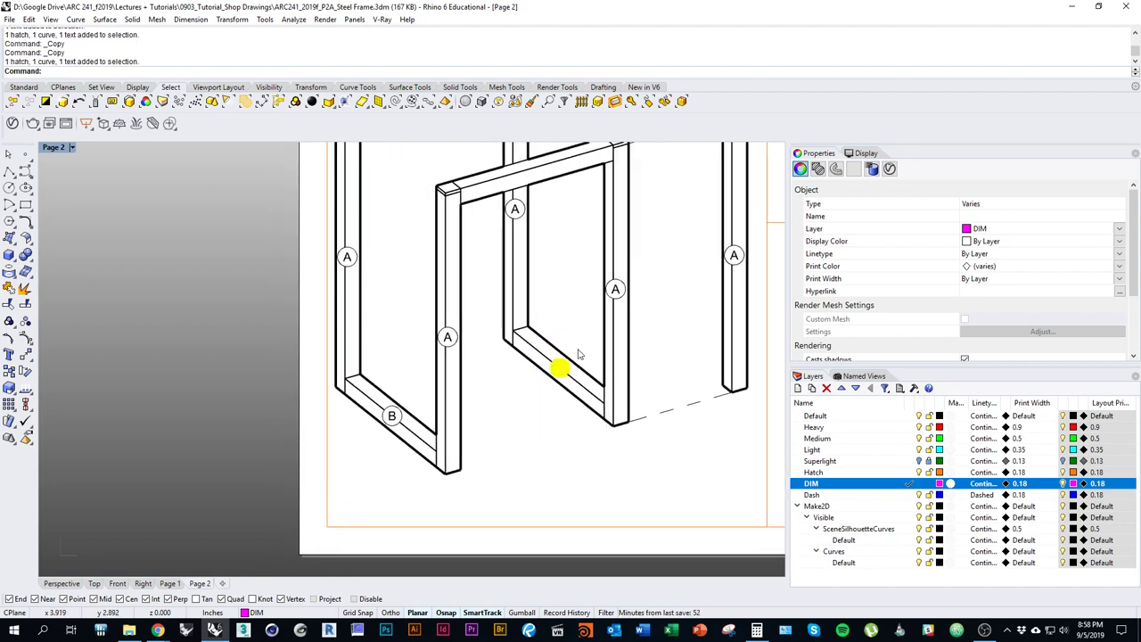
right_click(578, 354)
scroll(558, 364, up, 4)
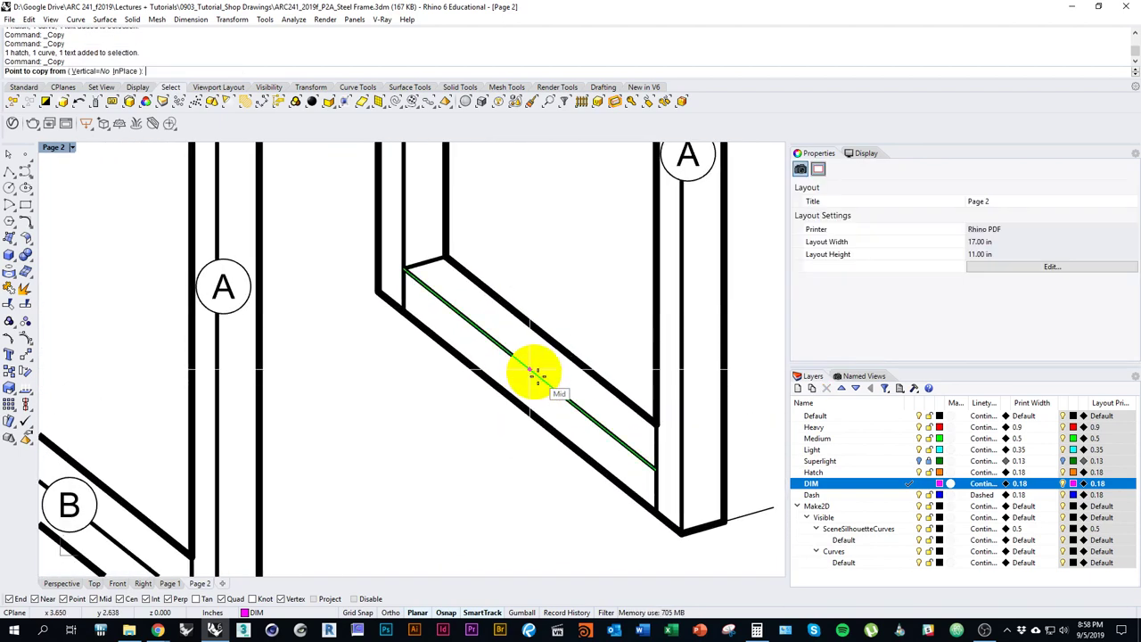
scroll(535, 371, up, 5)
click(525, 364)
scroll(538, 459, down, 10)
scroll(522, 308, up, 5)
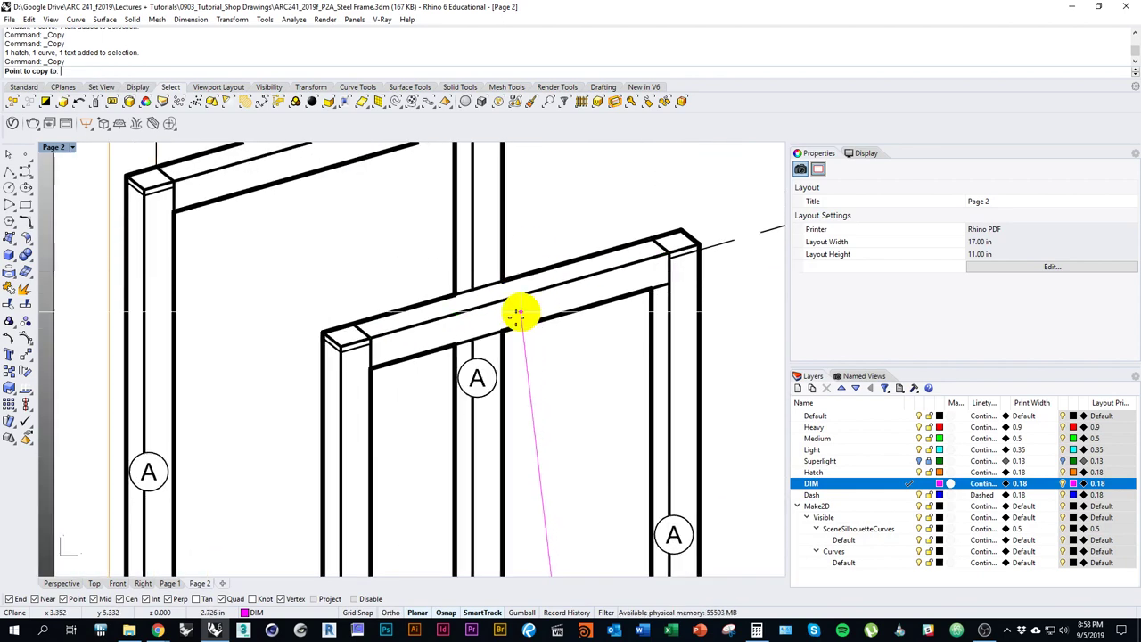
click(520, 296)
right_drag(577, 395, 567, 457)
right_click(565, 455)
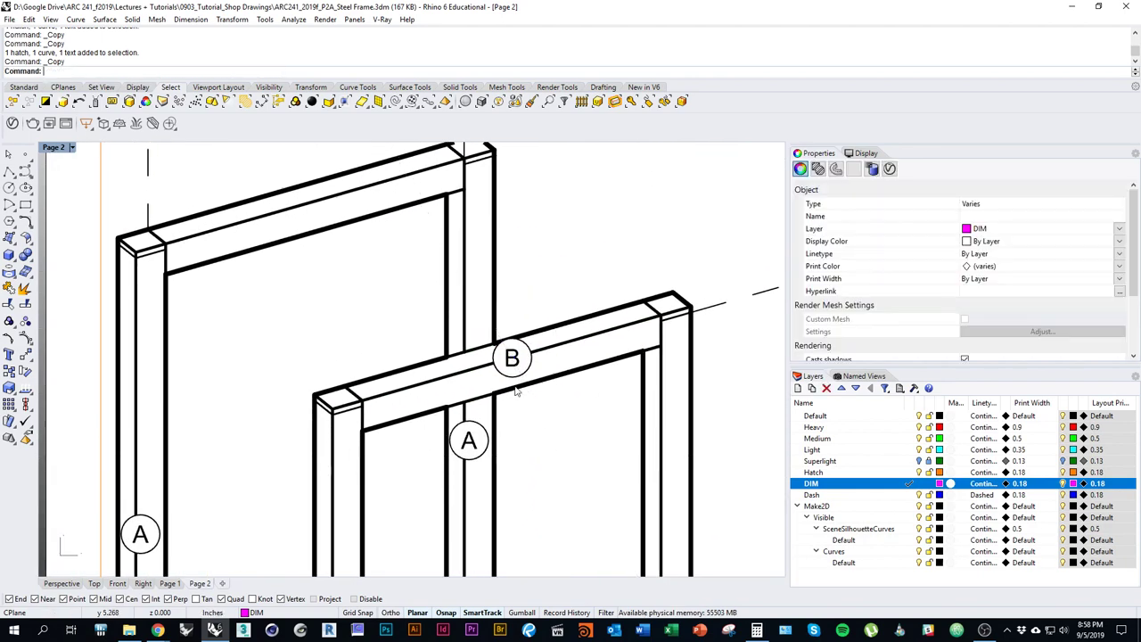
Copy the front top bar's "B" tag to the rear top bar, using matching points on the bars' lower edges.
right_drag(516, 390, 540, 382)
scroll(510, 373, up, 3)
drag(494, 374, 555, 354)
scroll(571, 336, up, 5)
scroll(570, 348, down, 9)
right_click(487, 413)
click(435, 402)
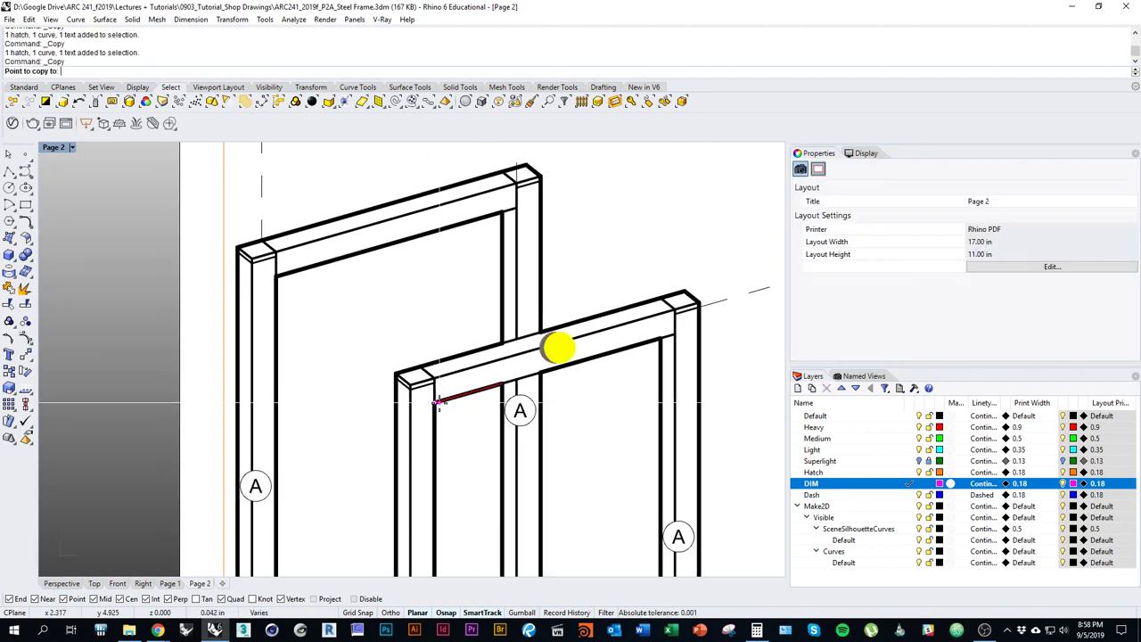
click(402, 217)
key(Return)
Copy the rear top bar's "B" tag to the loose bar above it, using their matching lower corners as reference points.
scroll(402, 357, down, 5)
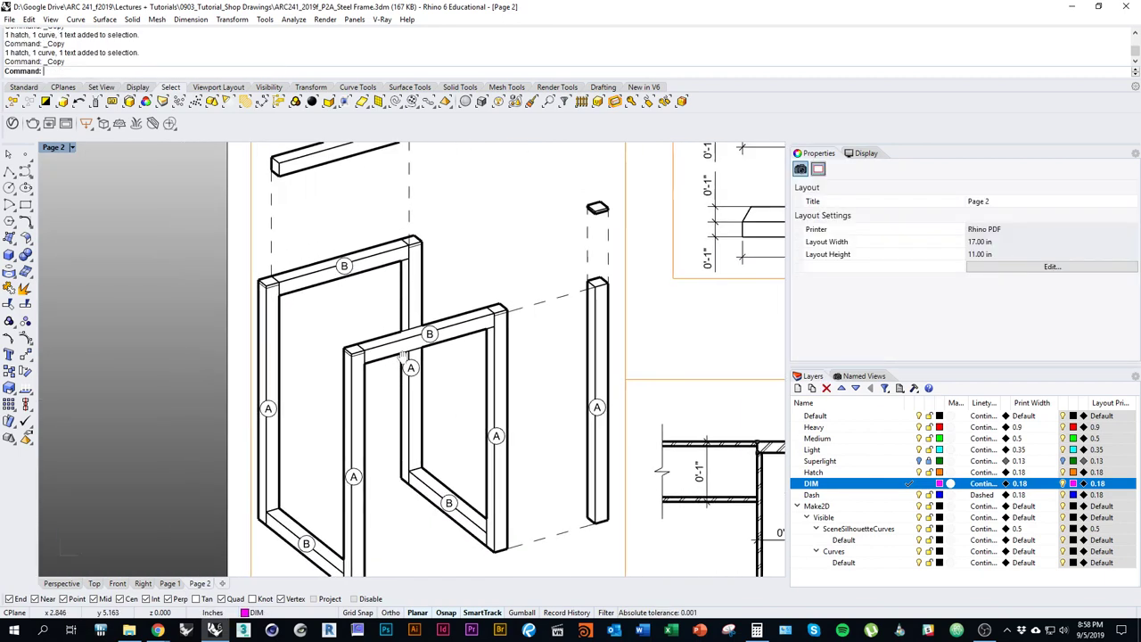
right_drag(403, 357, 367, 455)
scroll(308, 391, up, 5)
drag(266, 406, 369, 318)
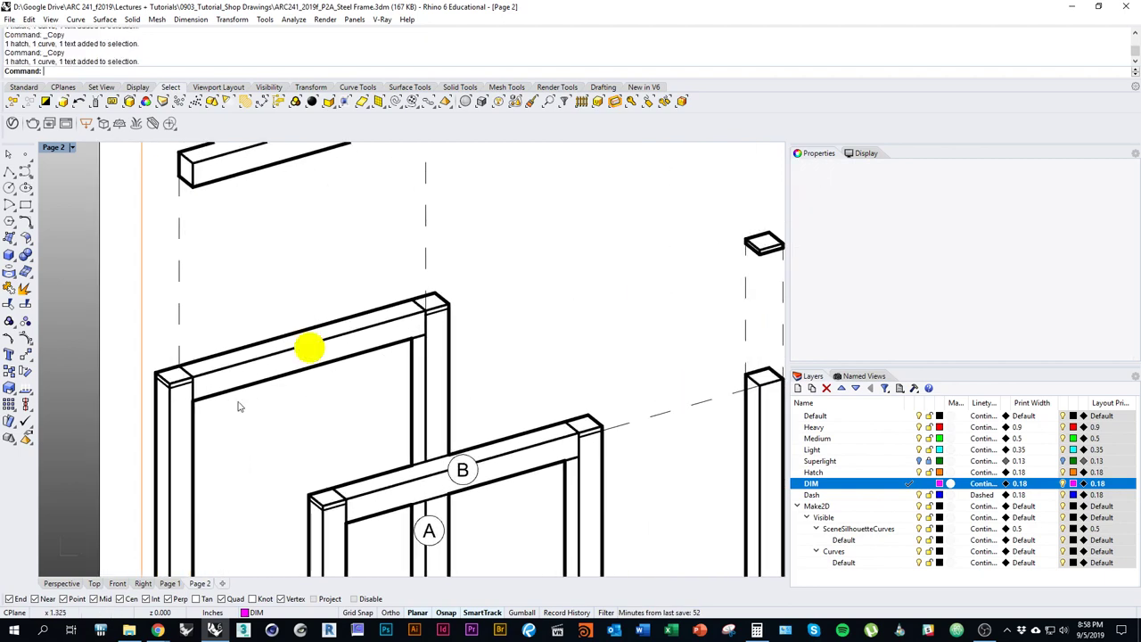
right_click(239, 406)
click(192, 401)
right_drag(229, 249, 217, 322)
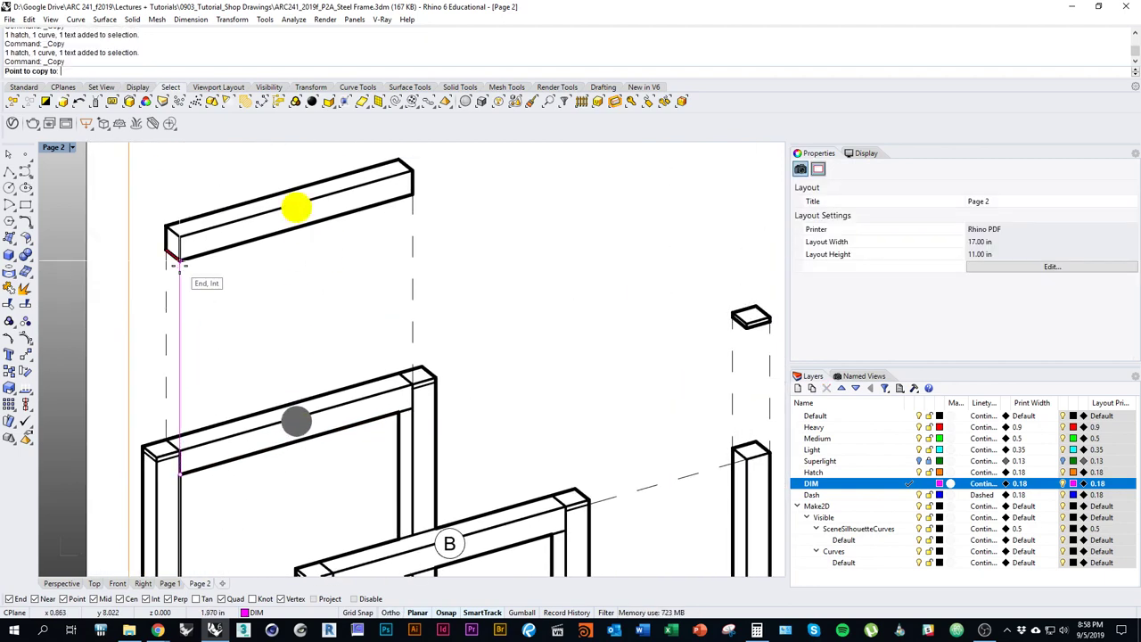
click(178, 263)
key(Return)
scroll(227, 338, down, 5)
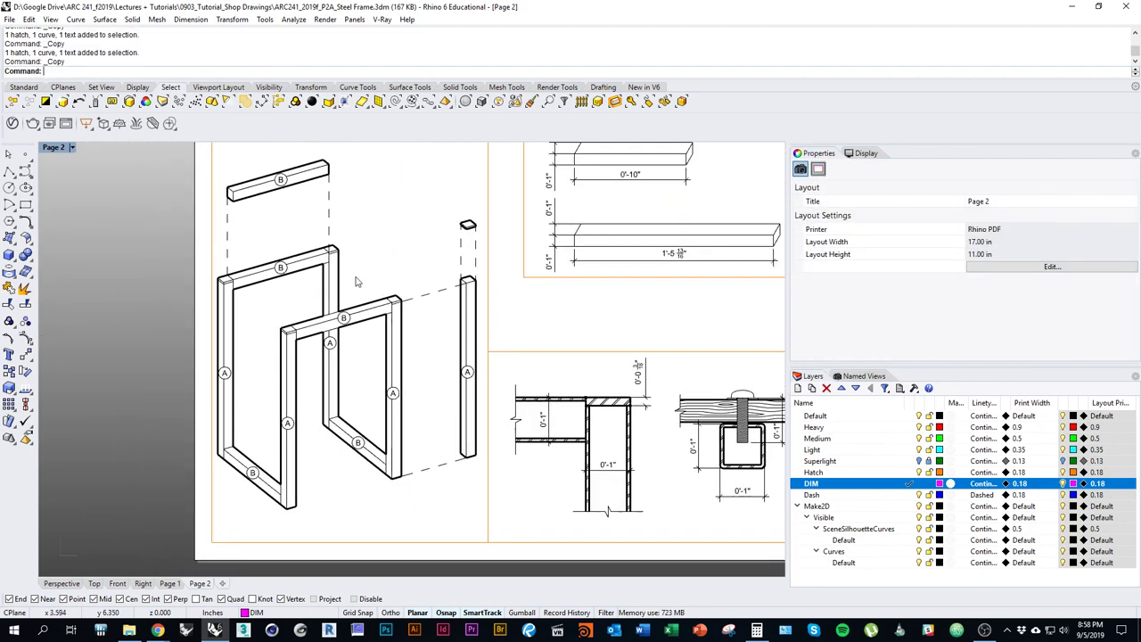
right_drag(435, 326, 435, 353)
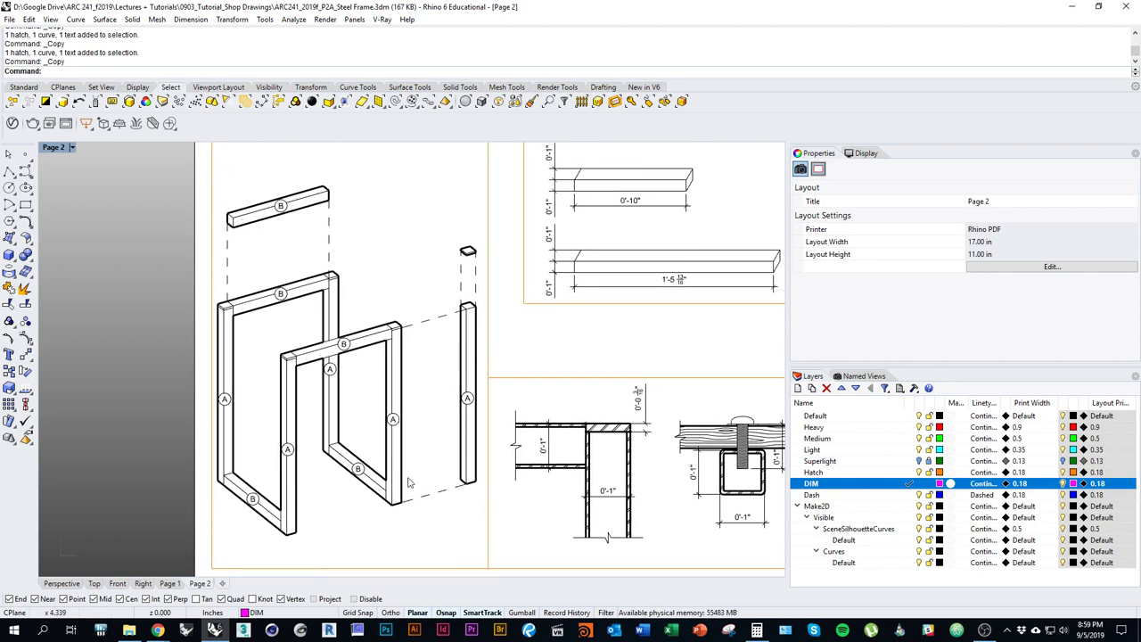
right_drag(401, 340, 349, 333)
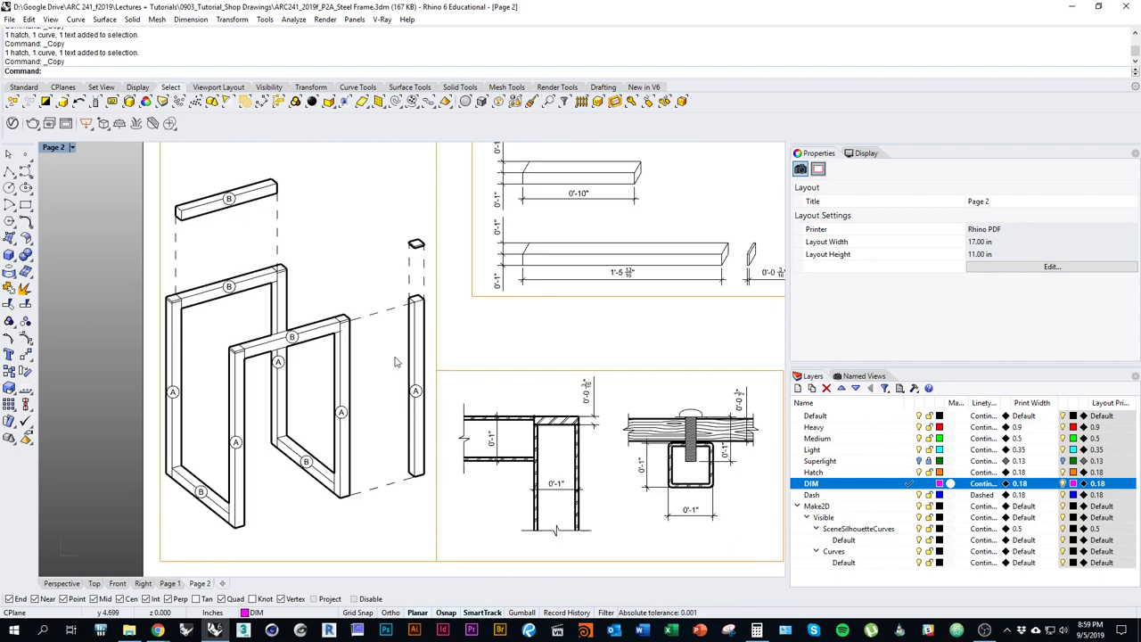
right_drag(359, 329, 384, 353)
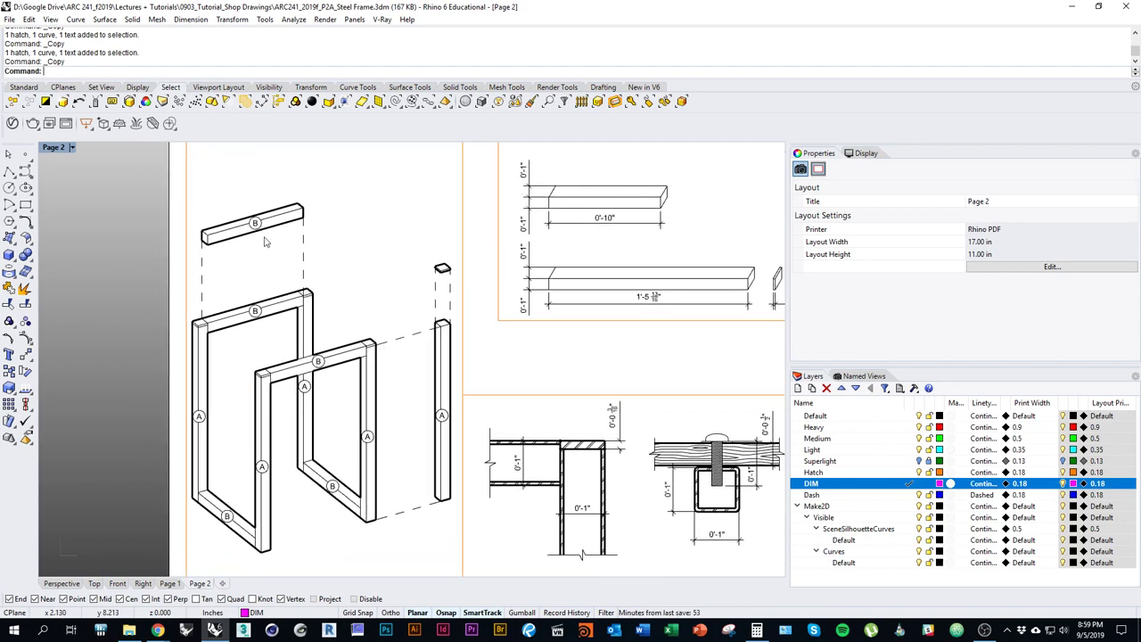
right_drag(625, 266, 526, 279)
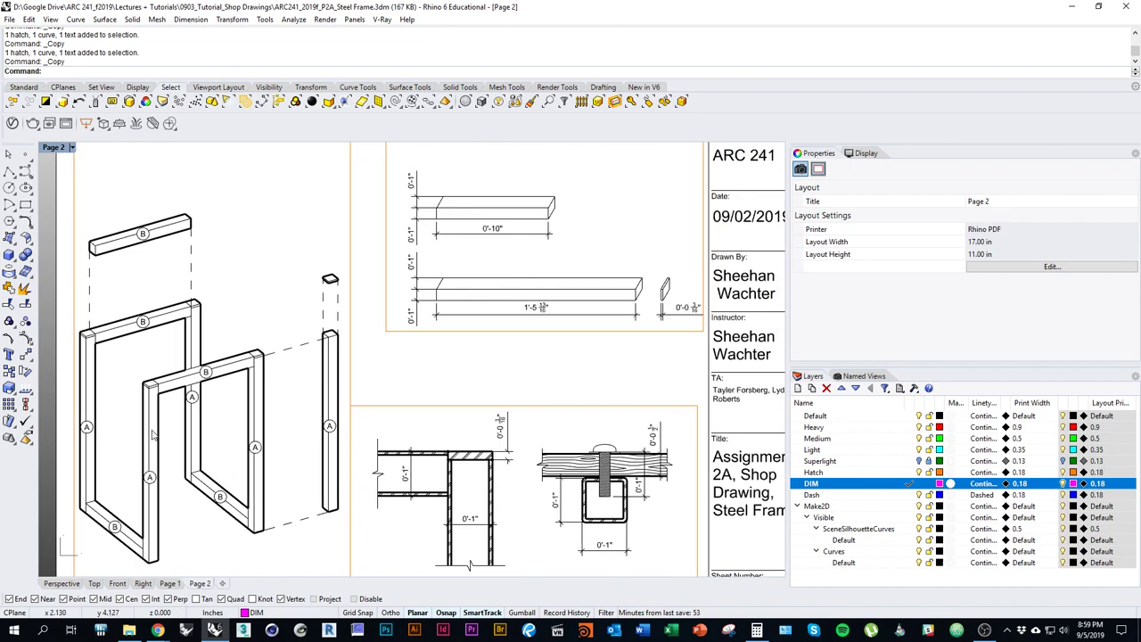
right_drag(153, 431, 239, 431)
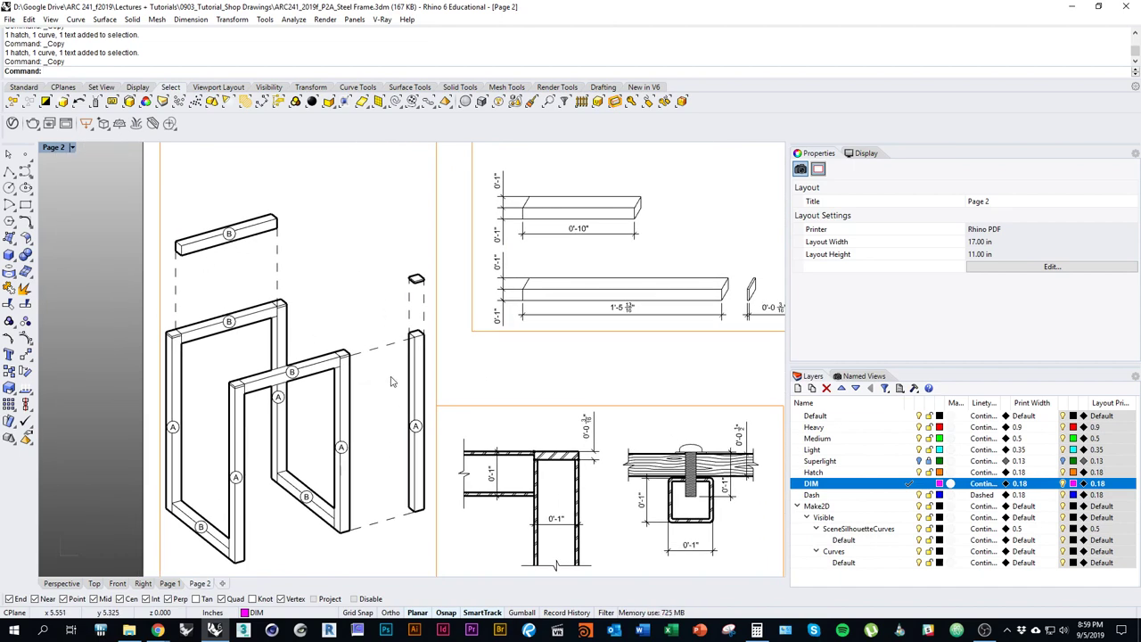
Copy the loose leg's "A" tag beside the left end of the 1'-5 13/16" bar in the dimensioned parts view.
scroll(382, 399, up, 8)
drag(385, 376, 548, 508)
right_drag(477, 490, 421, 456)
right_click(421, 460)
click(412, 428)
scroll(412, 428, down, 9)
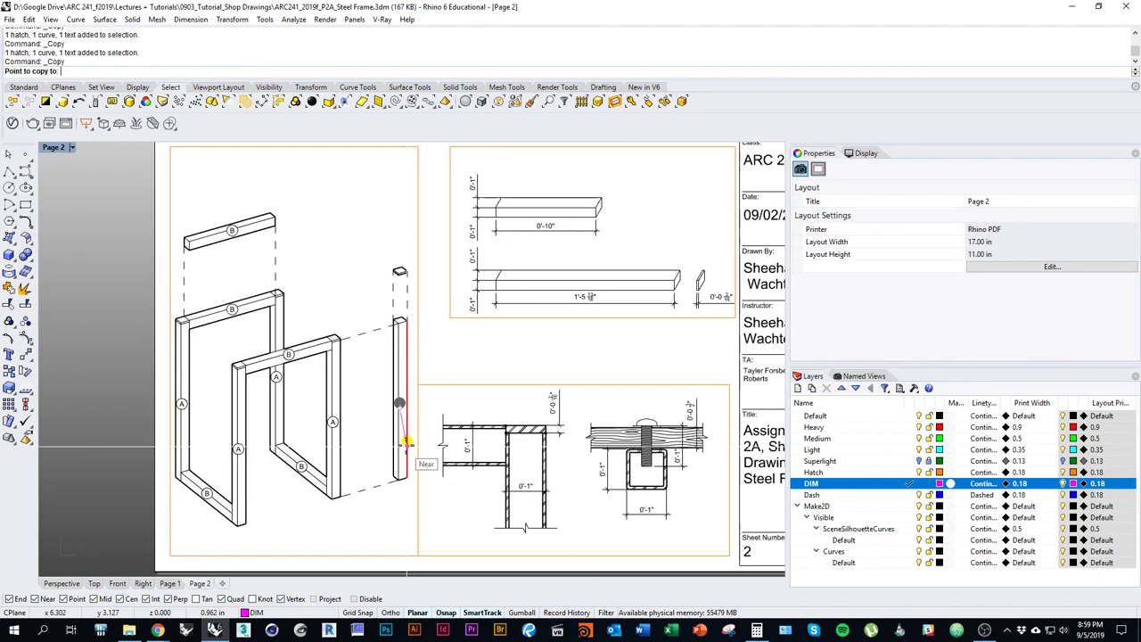
right_drag(450, 294, 462, 410)
scroll(462, 406, up, 5)
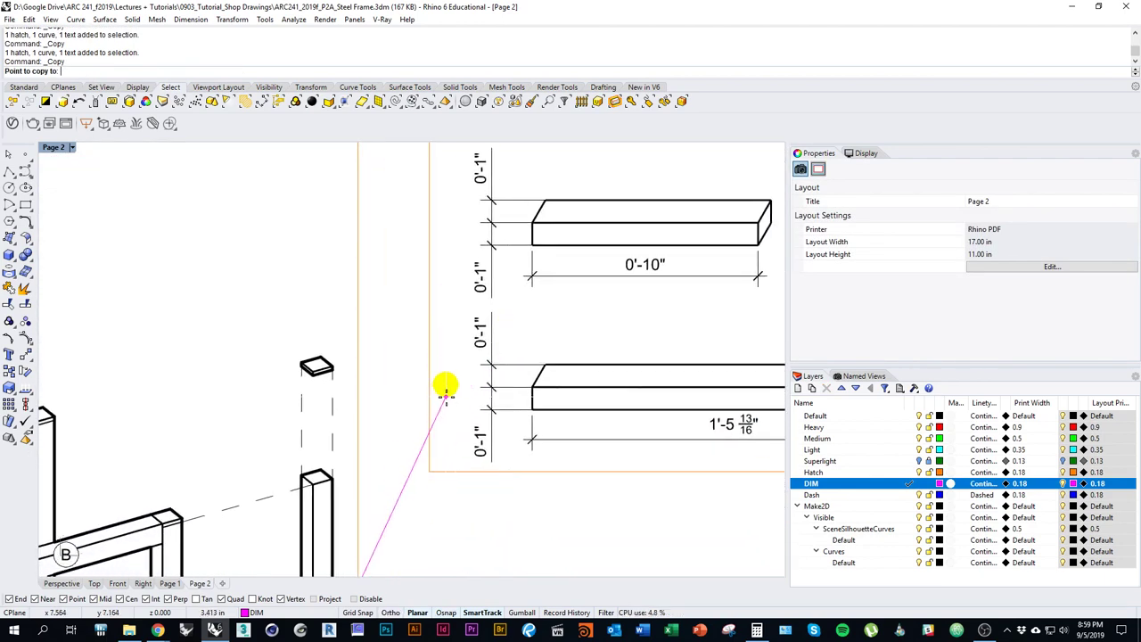
click(449, 399)
key(Return)
Copy the rear top bar's "B" tag beside the 0'-10" bar in the parts view, aligned vertically above the "A" tag.
scroll(375, 410, down, 4)
scroll(255, 414, up, 4)
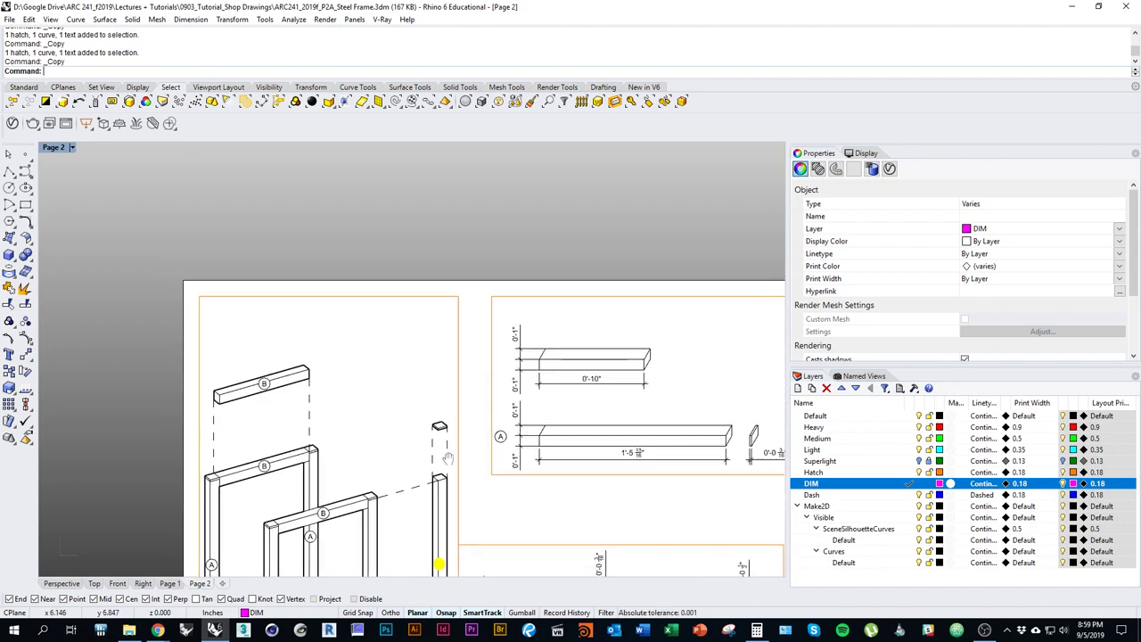
click(205, 438)
right_click(205, 437)
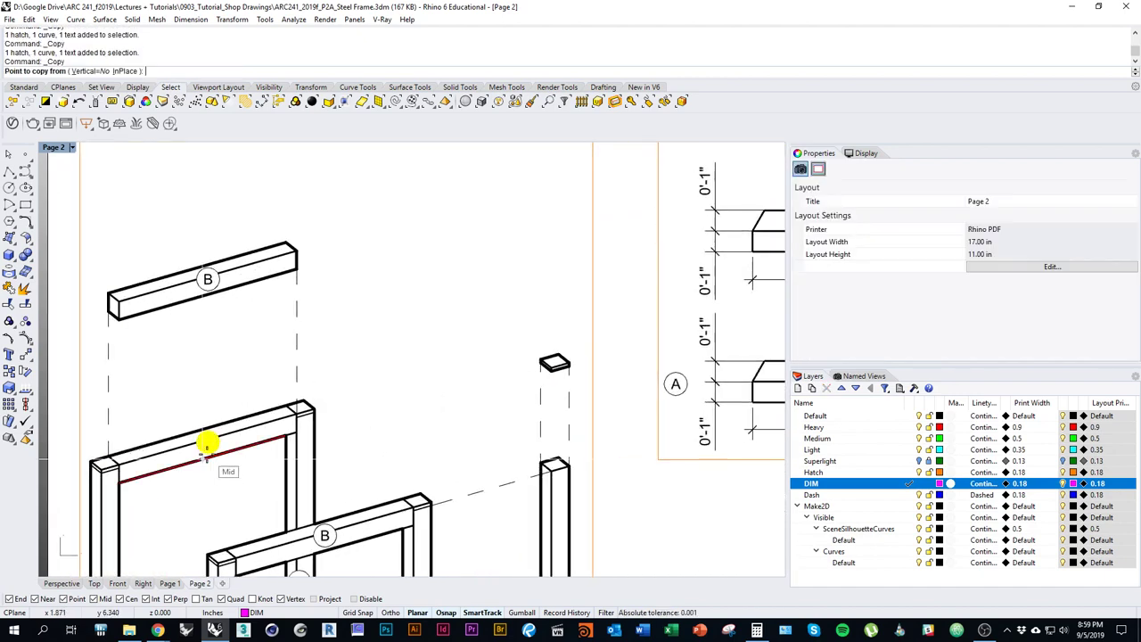
scroll(210, 441, up, 4)
click(210, 443)
scroll(211, 428, down, 4)
scroll(333, 440, up, 3)
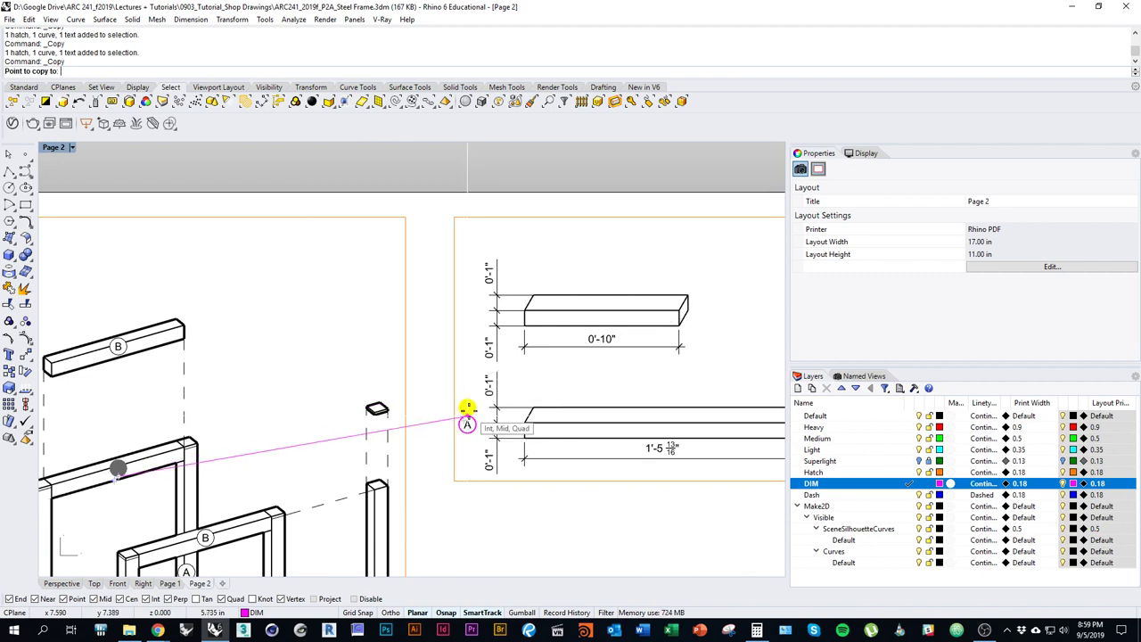
scroll(469, 415, up, 5)
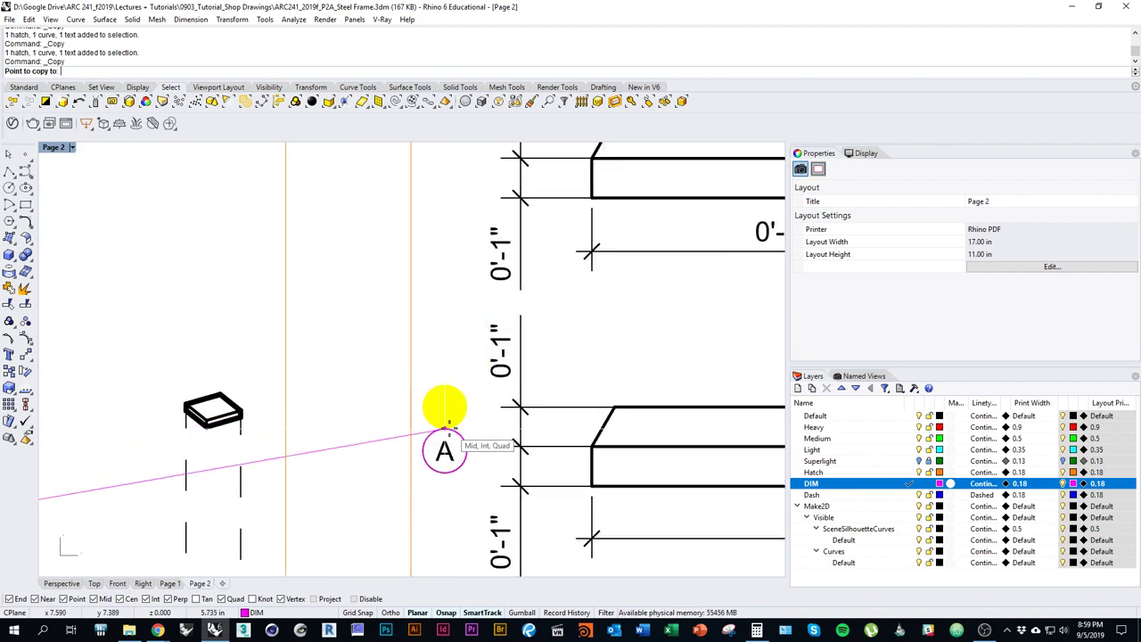
scroll(433, 369, down, 3)
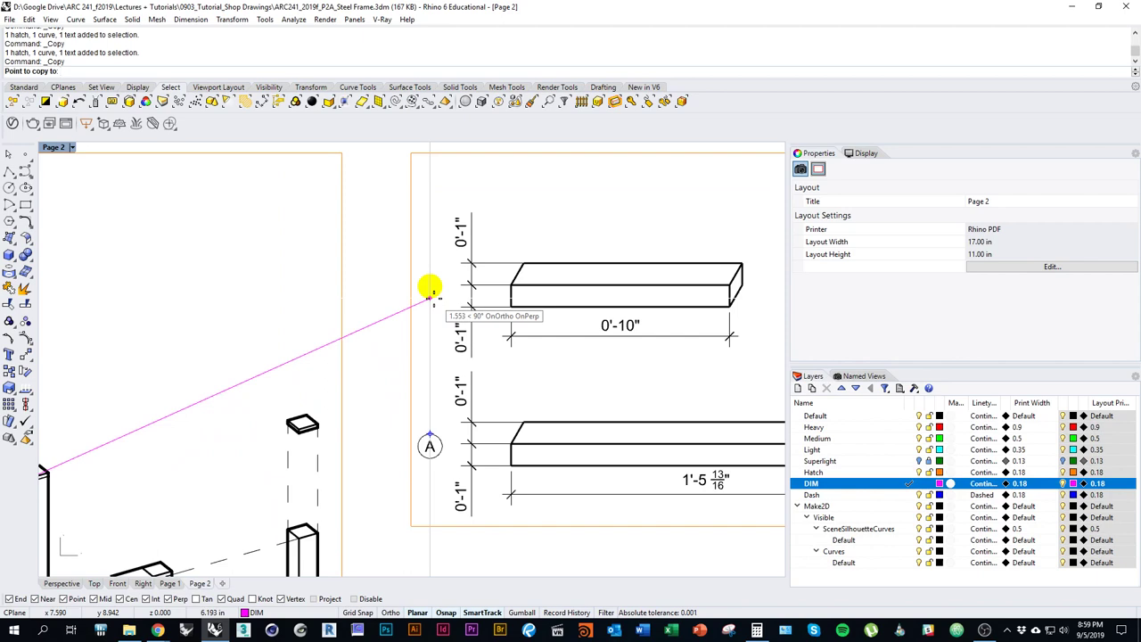
click(430, 287)
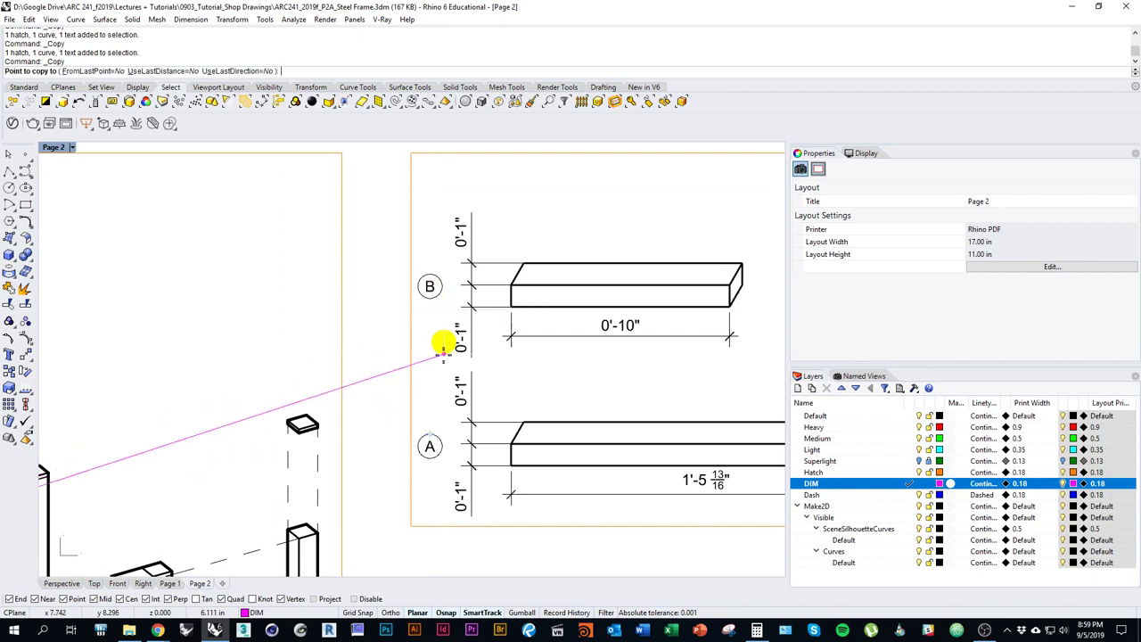
key(Escape)
scroll(446, 303, down, 4)
scroll(464, 308, up, 4)
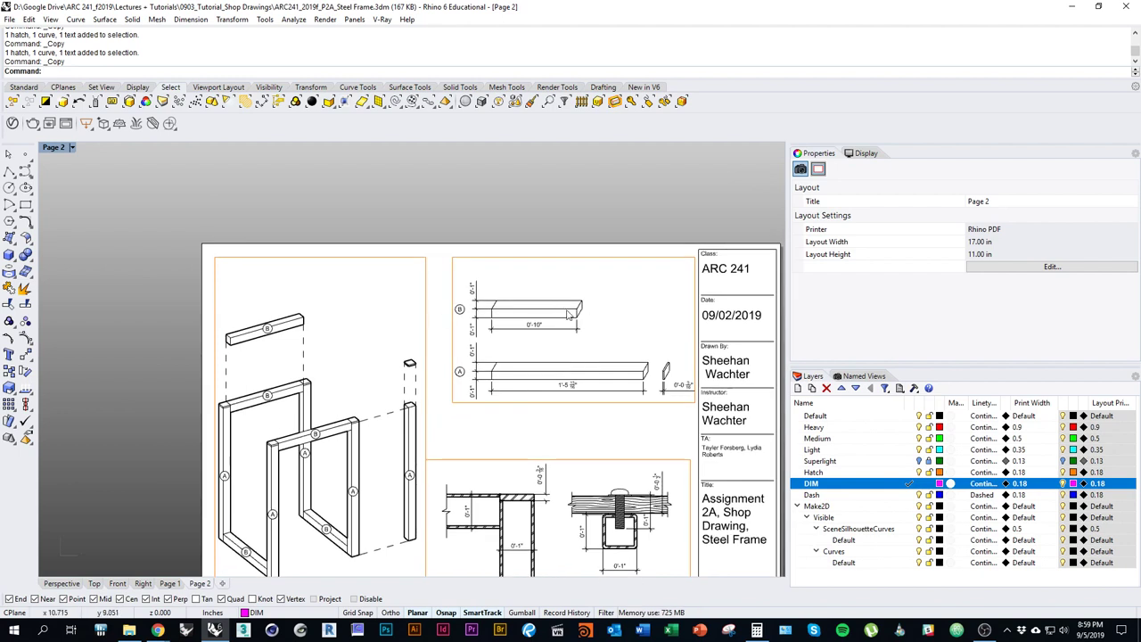
right_drag(541, 325, 588, 297)
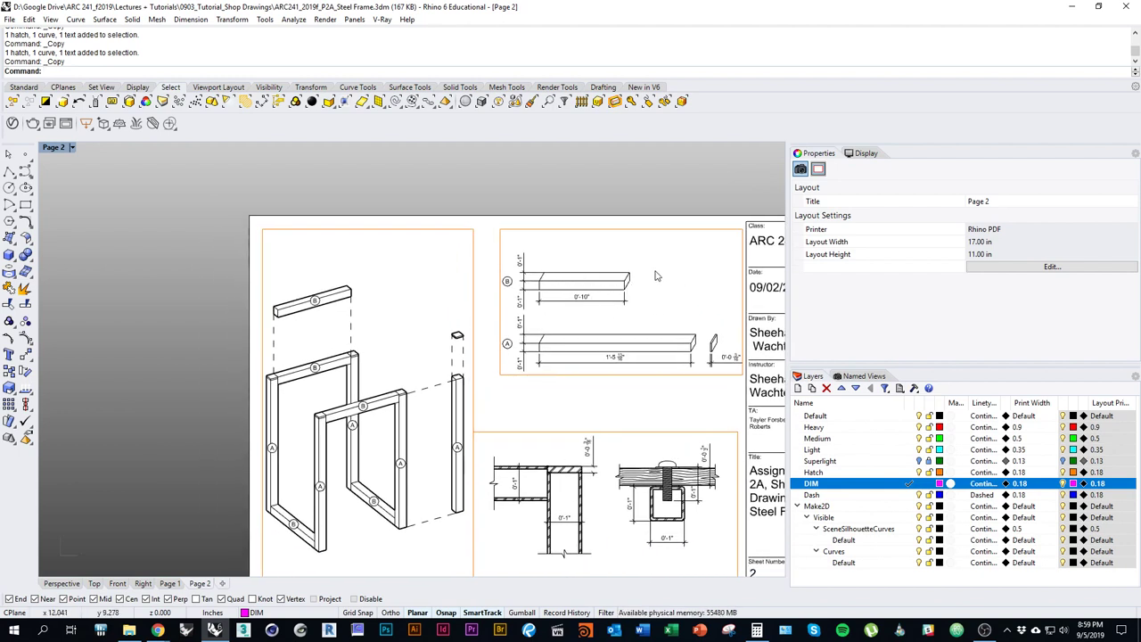
right_drag(396, 366, 446, 298)
scroll(389, 327, up, 2)
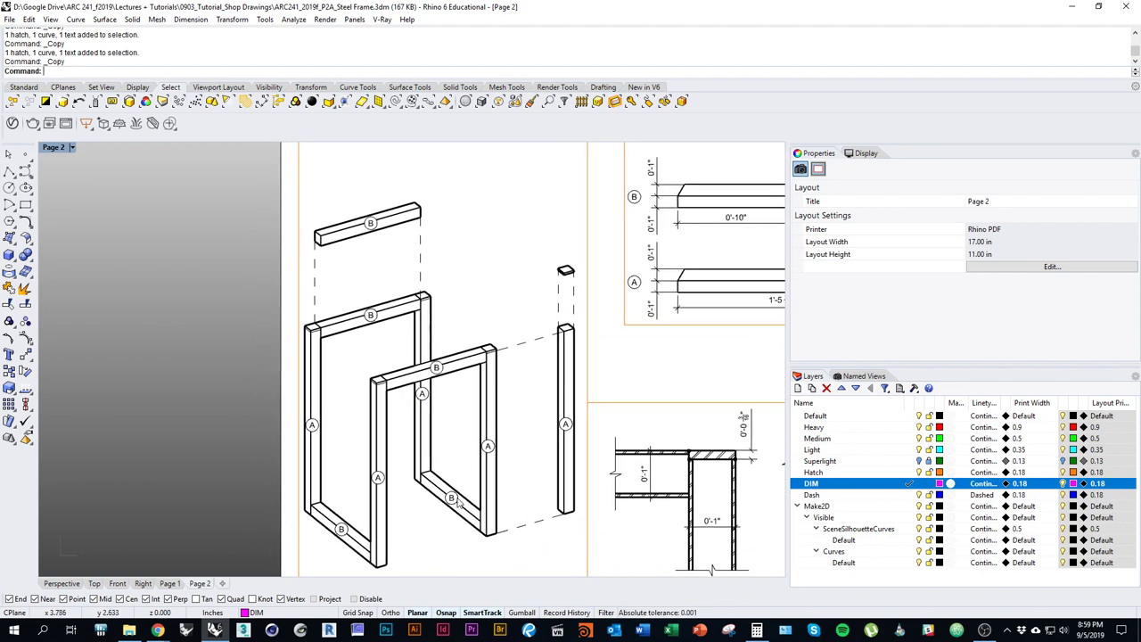
right_drag(350, 511, 326, 446)
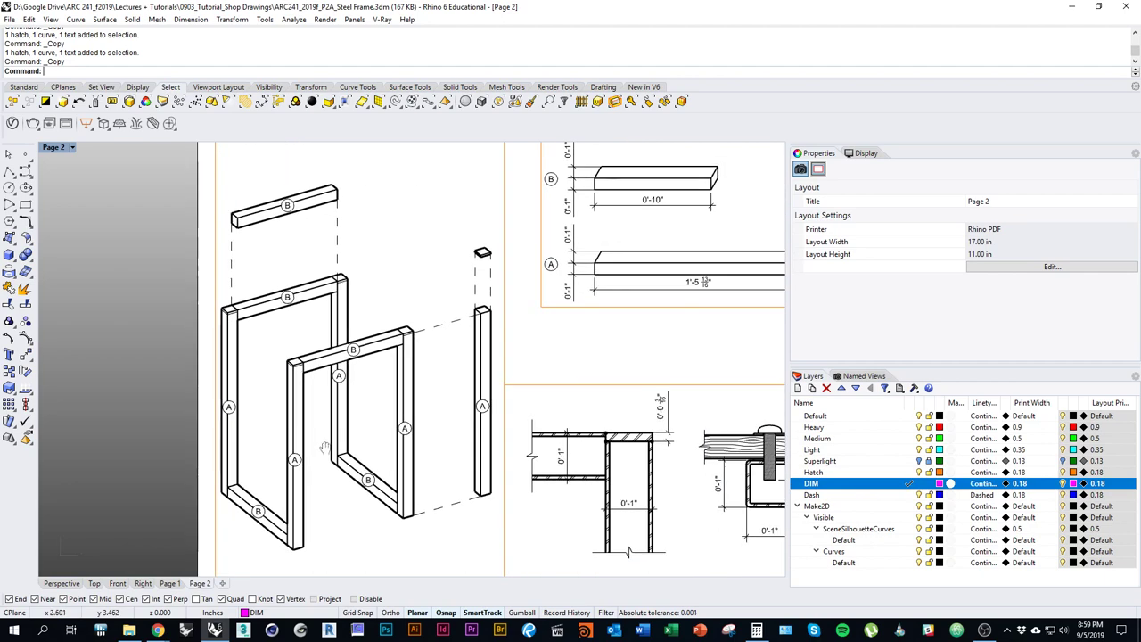
Review Page 2's tagged parts and connection details, and compare the details with the labelled ones in the Project 2 assignment in Chrome.
scroll(397, 488, down, 5)
scroll(533, 465, up, 4)
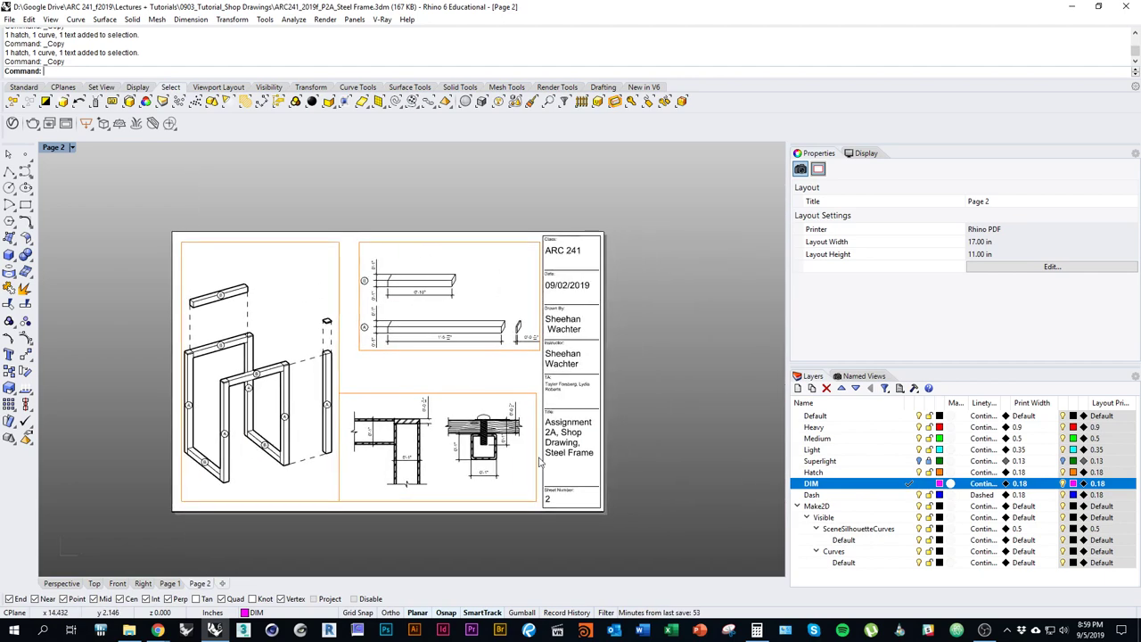
scroll(533, 465, up, 3)
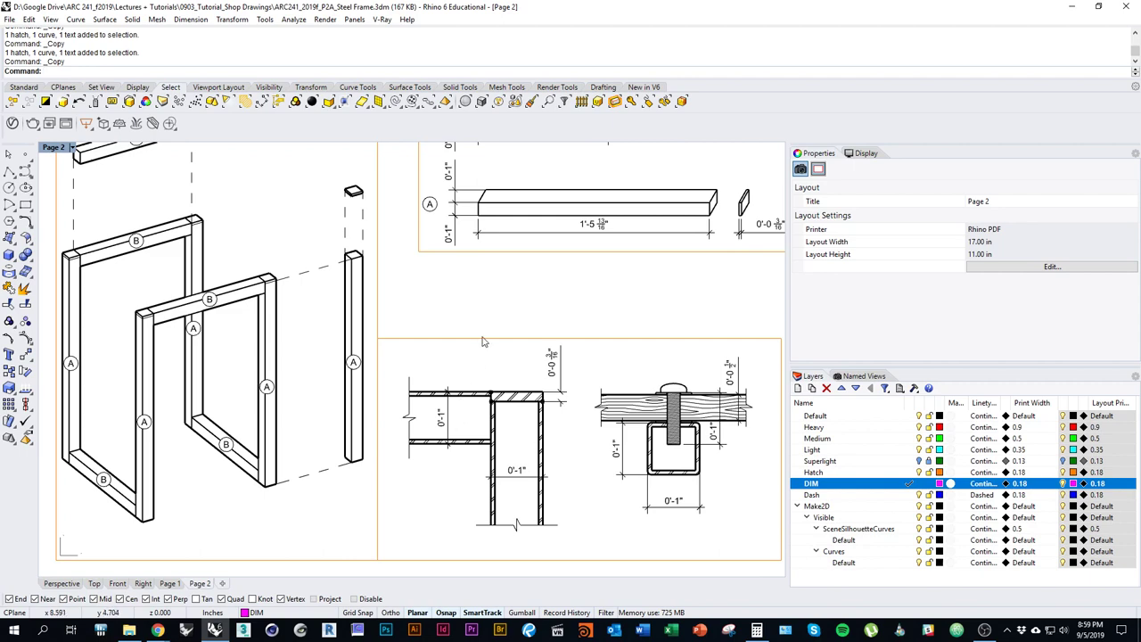
scroll(482, 341, down, 3)
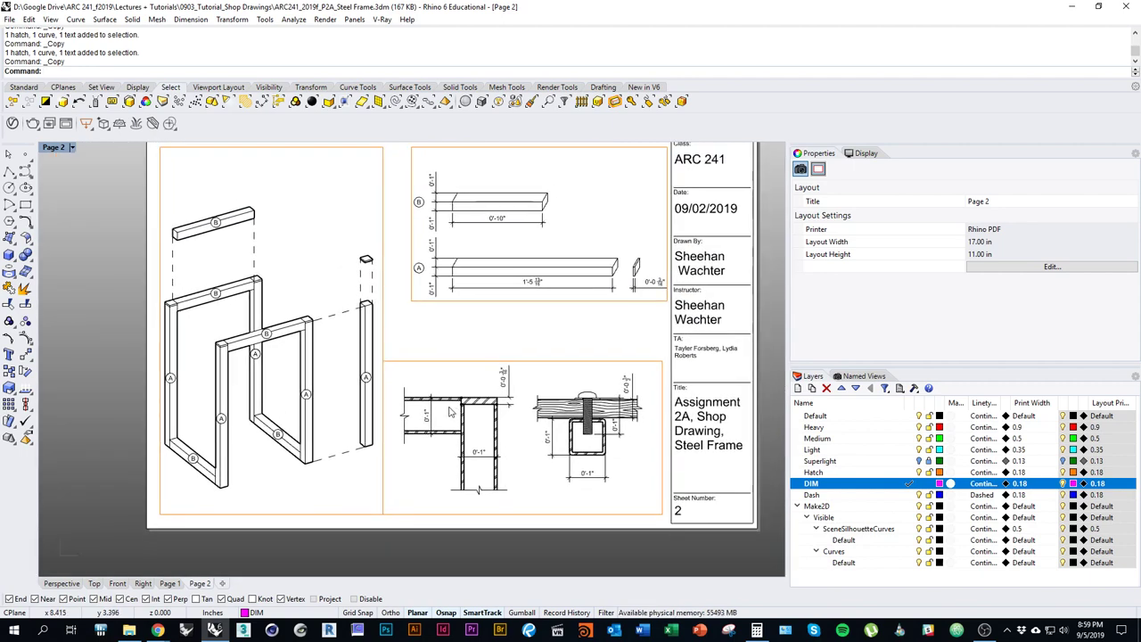
scroll(459, 357, up, 3)
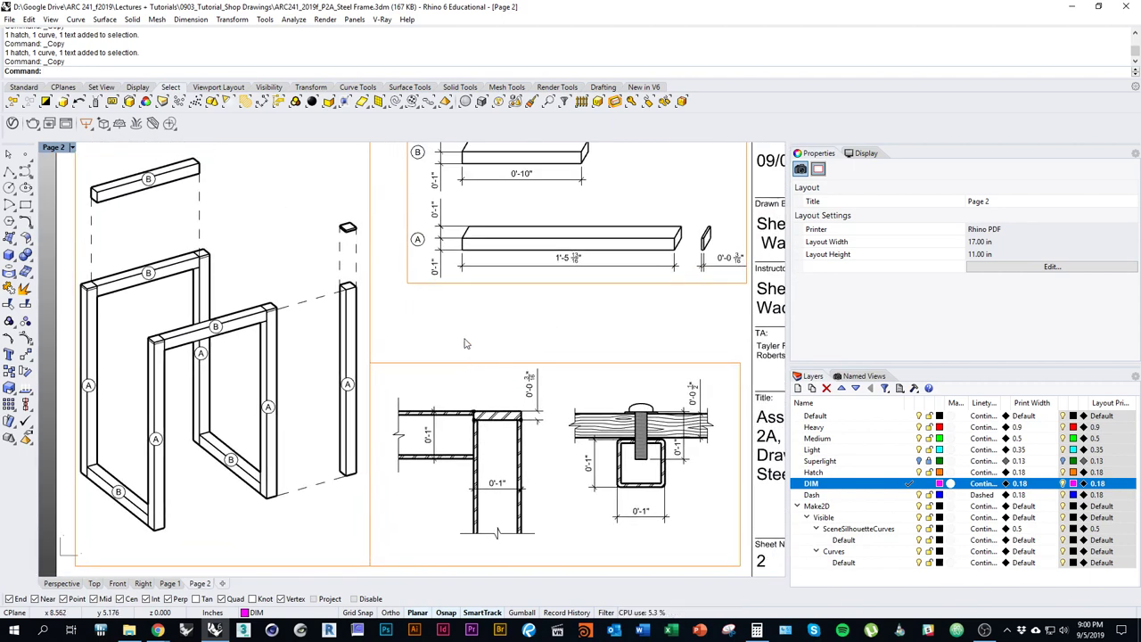
scroll(507, 398, up, 2)
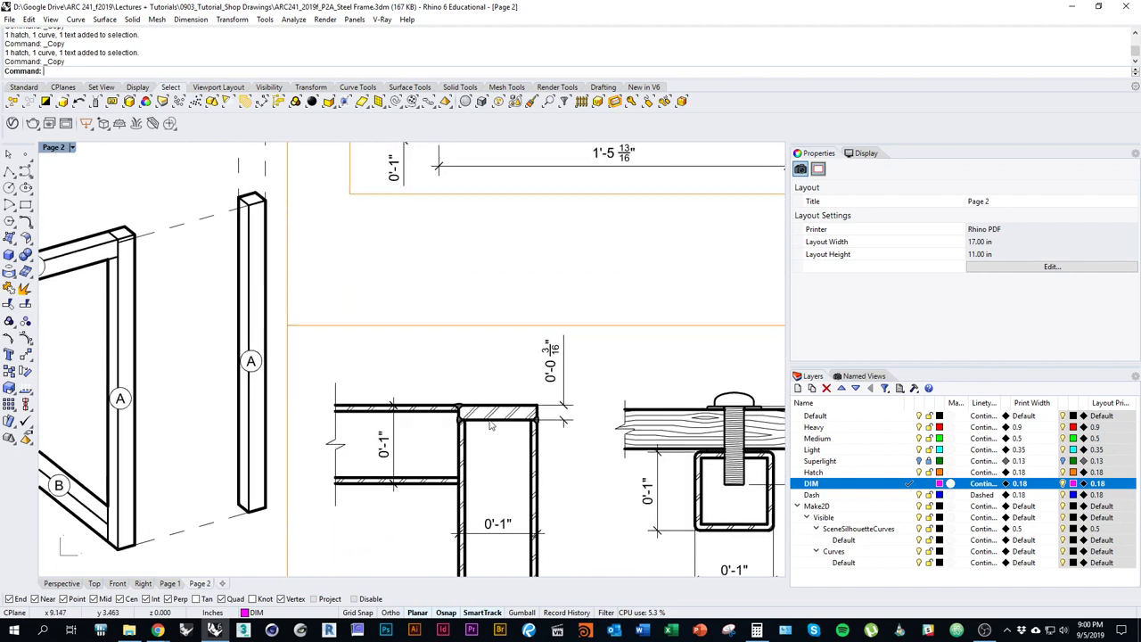
scroll(490, 427, down, 2)
key(alt+Tab)
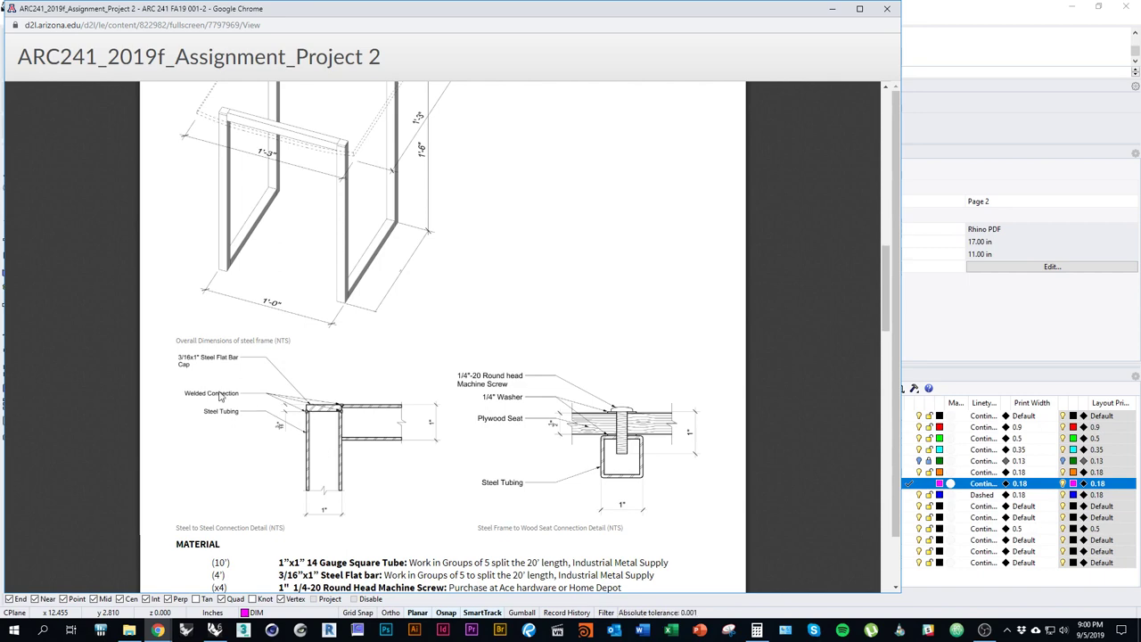
key(alt+Tab)
scroll(463, 499, down, 3)
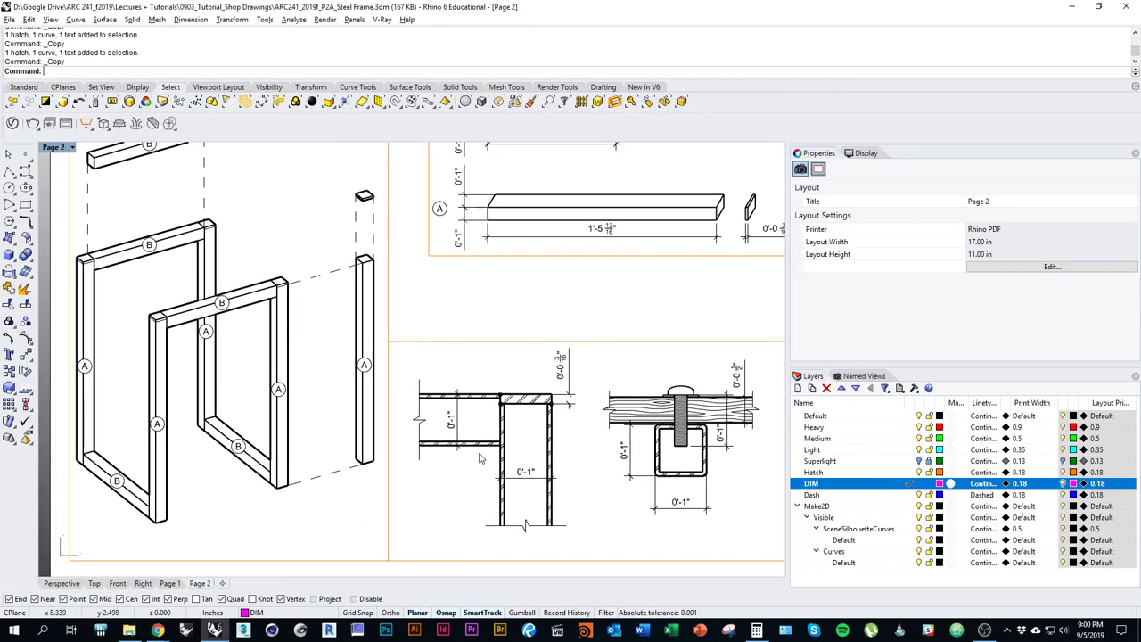
scroll(386, 446, down, 1)
Place the text "Plan" on Page 1 beneath the plan, at the left end of its lower 1'-3" dimension.
click(170, 583)
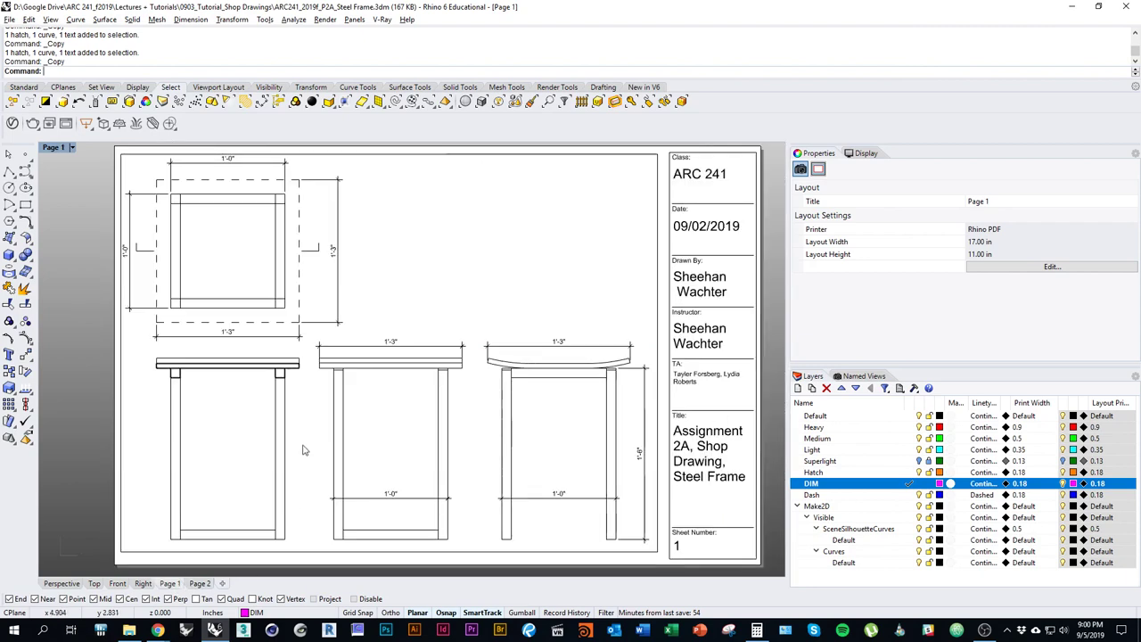
scroll(384, 462, down, 2)
scroll(383, 462, up, 2)
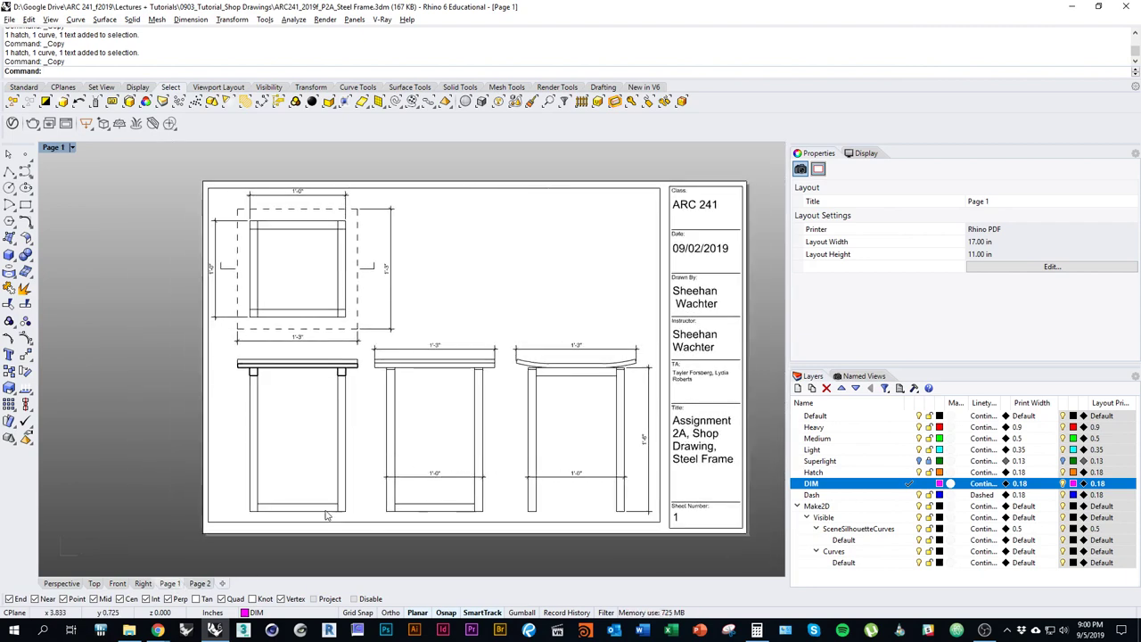
text(text)
key(Return)
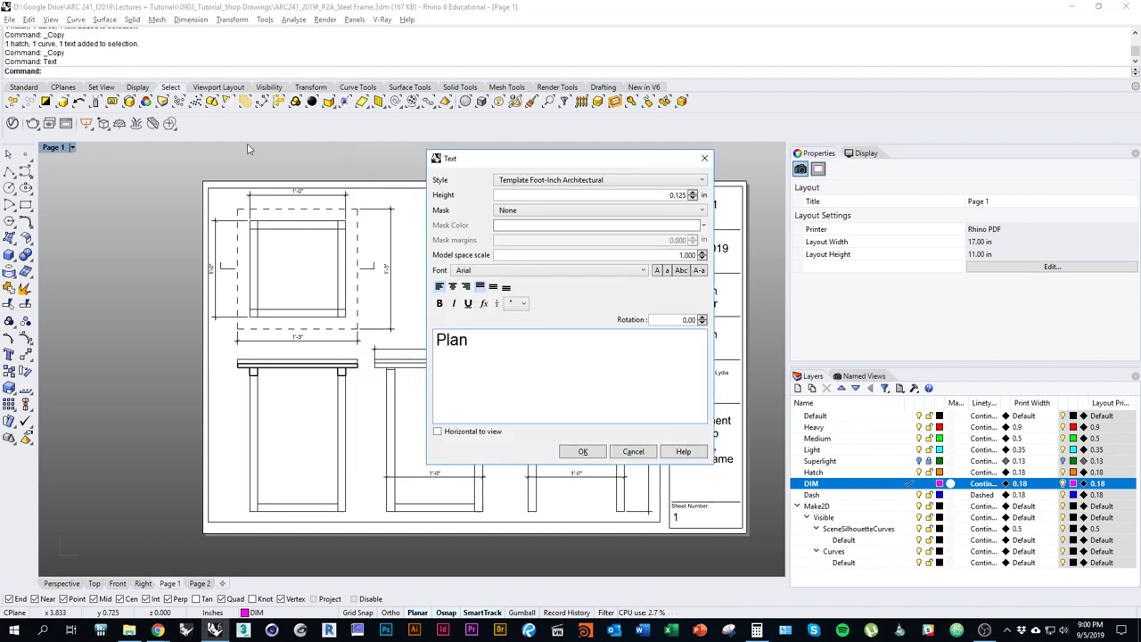
text(Plan)
click(583, 451)
scroll(205, 325, up, 4)
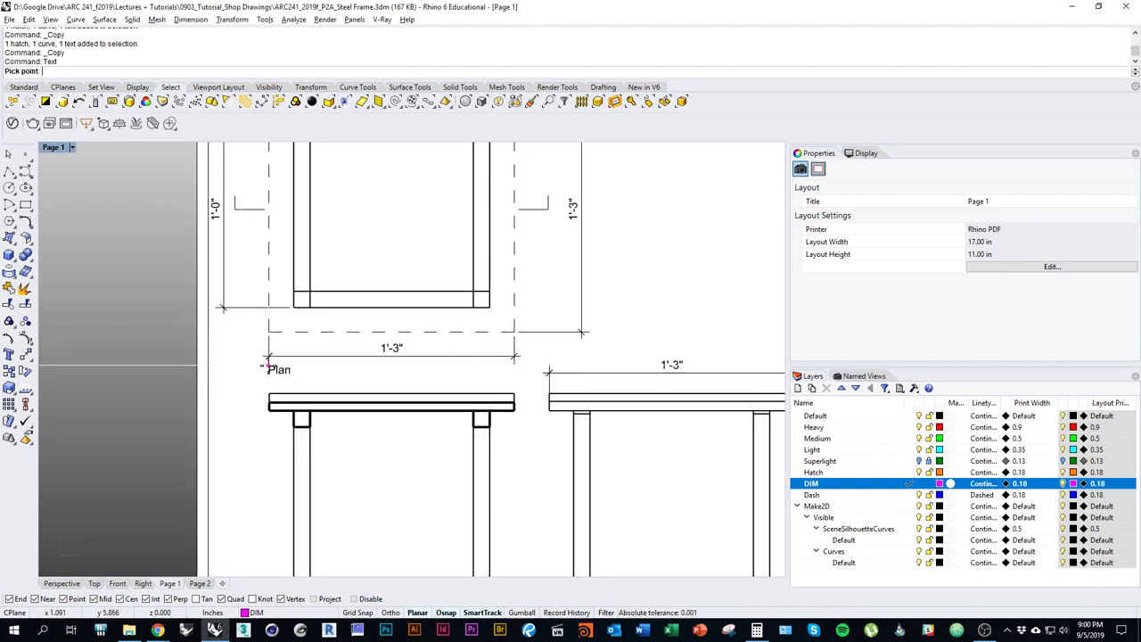
click(266, 359)
Move the "Plan" label slightly down so it sits clear of the plan's lower dimension line.
scroll(267, 359, down, 3)
scroll(283, 330, up, 5)
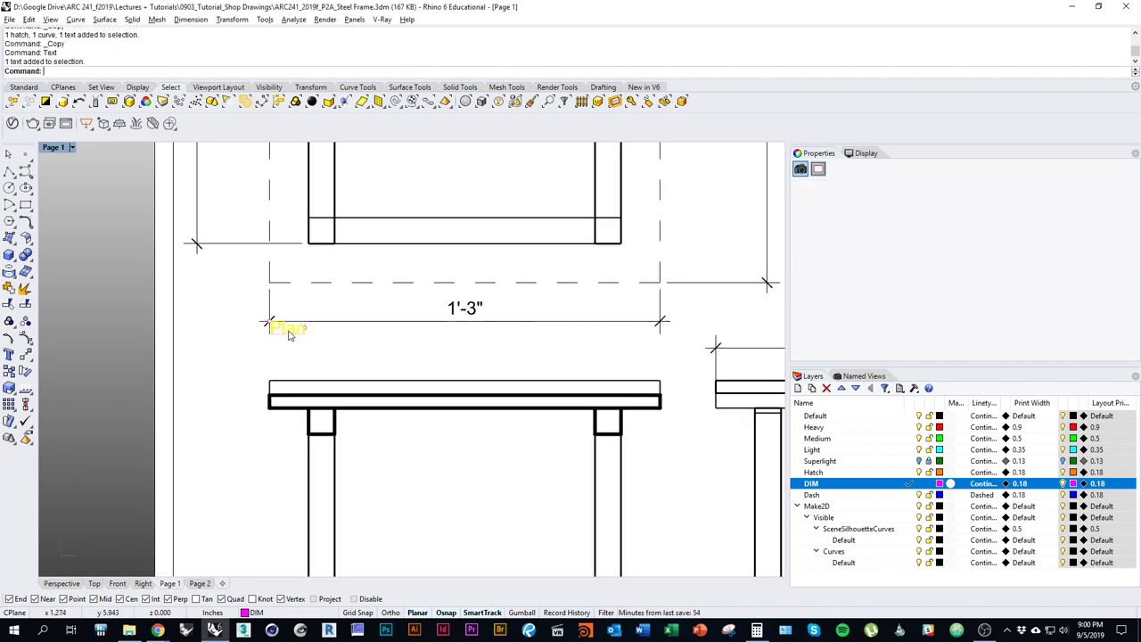
drag(287, 328, 285, 351)
scroll(294, 348, down, 3)
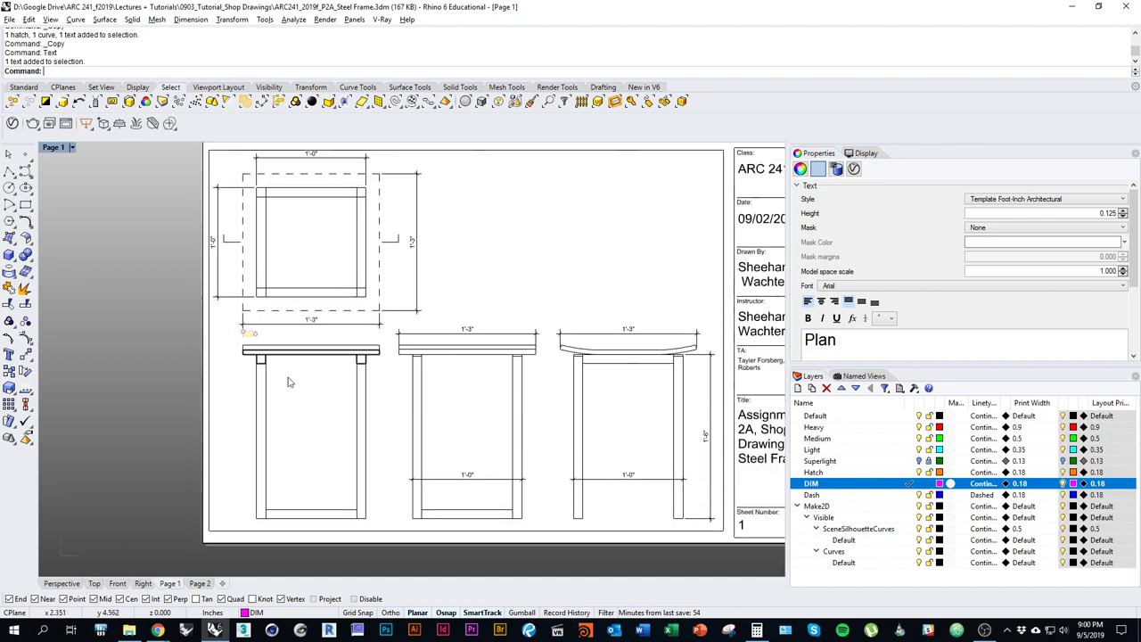
Set the "Plan" label's text height to 0.188 in.
scroll(308, 342, up, 3)
click(307, 337)
click(267, 324)
right_drag(324, 330, 285, 355)
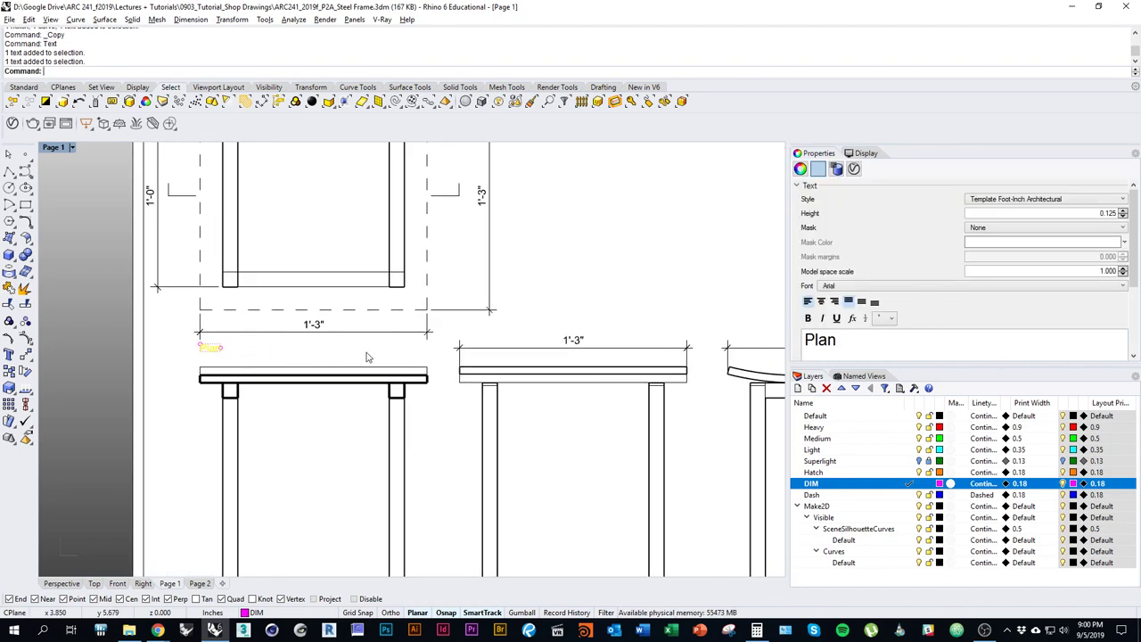
scroll(195, 365, down, 2)
right_drag(195, 366, 231, 356)
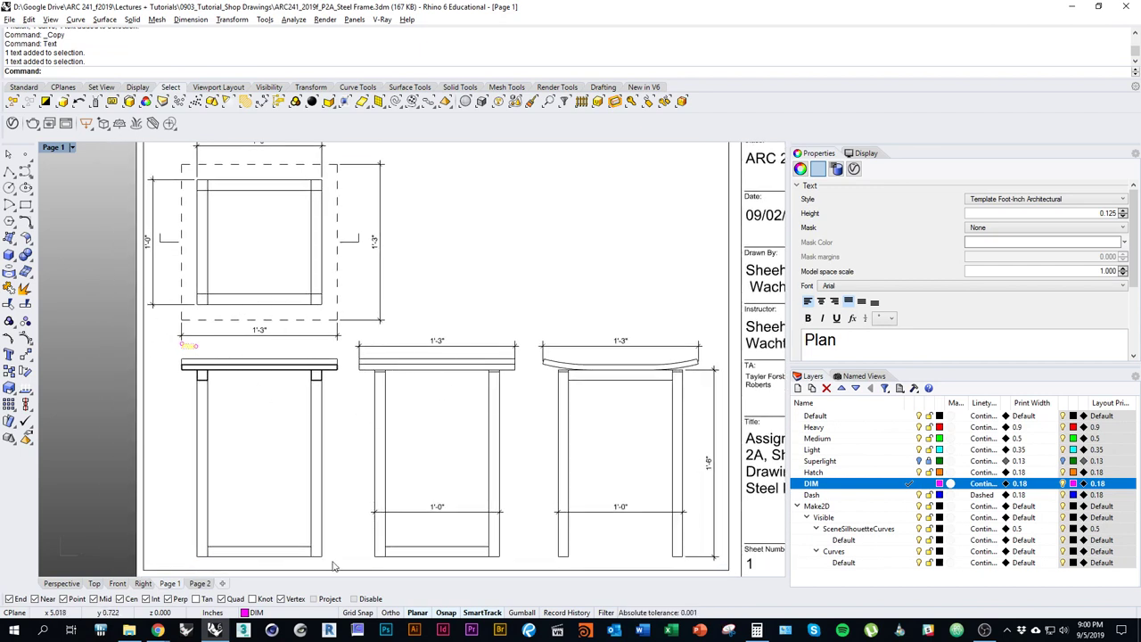
click(200, 584)
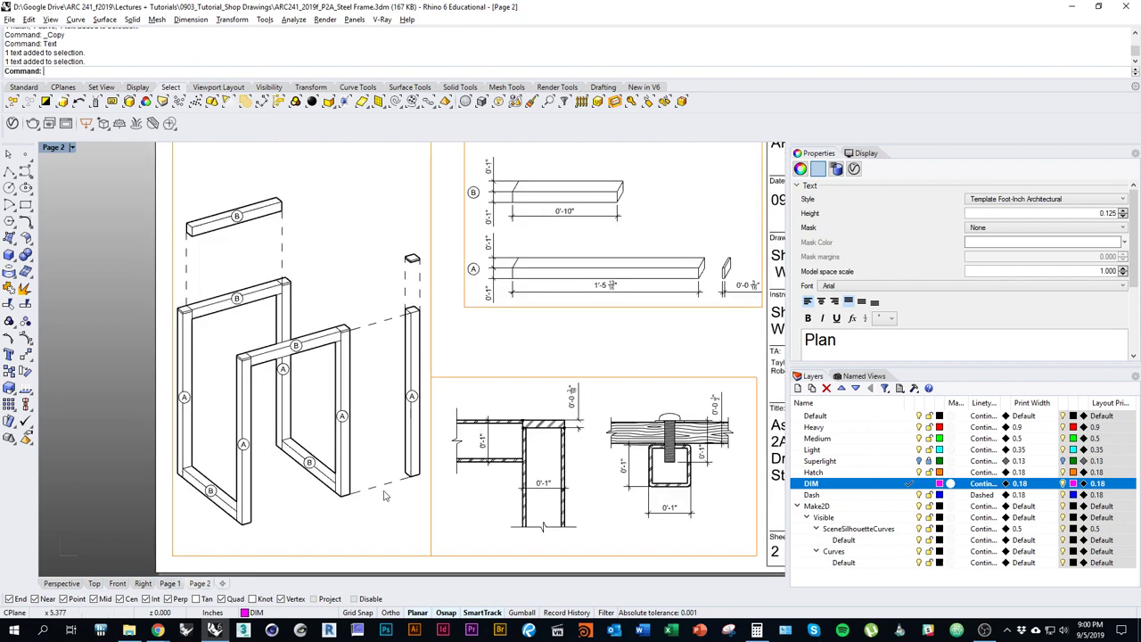
click(169, 584)
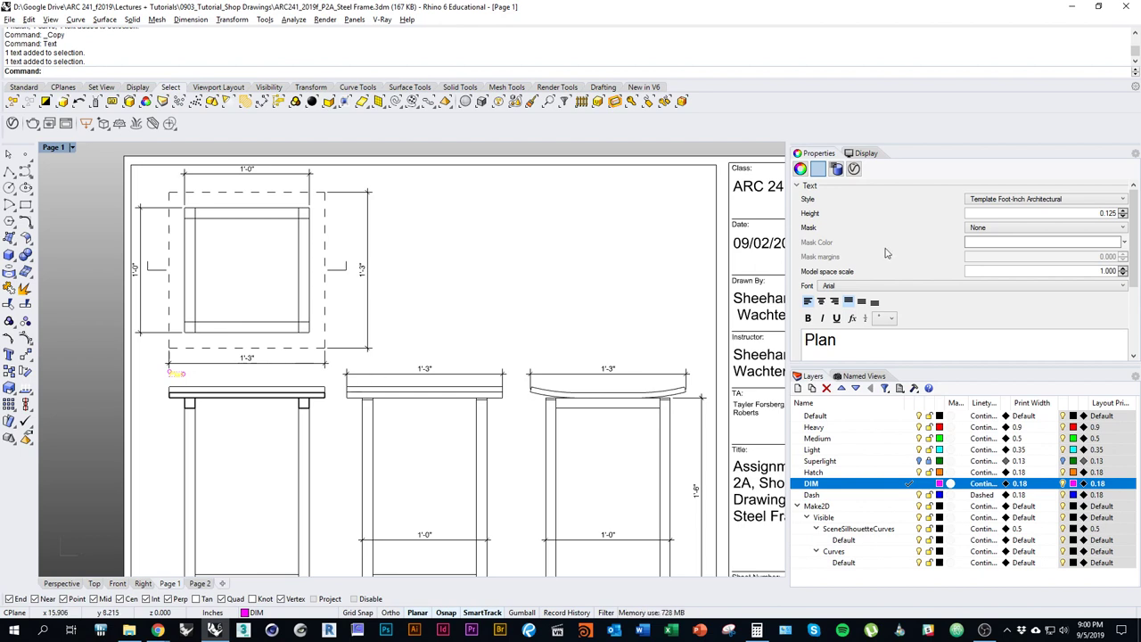
mouse_move(1136, 220)
mouse_down()
mouse_move(1136, 230)
mouse_move(1137, 217)
mouse_up()
click(1093, 213)
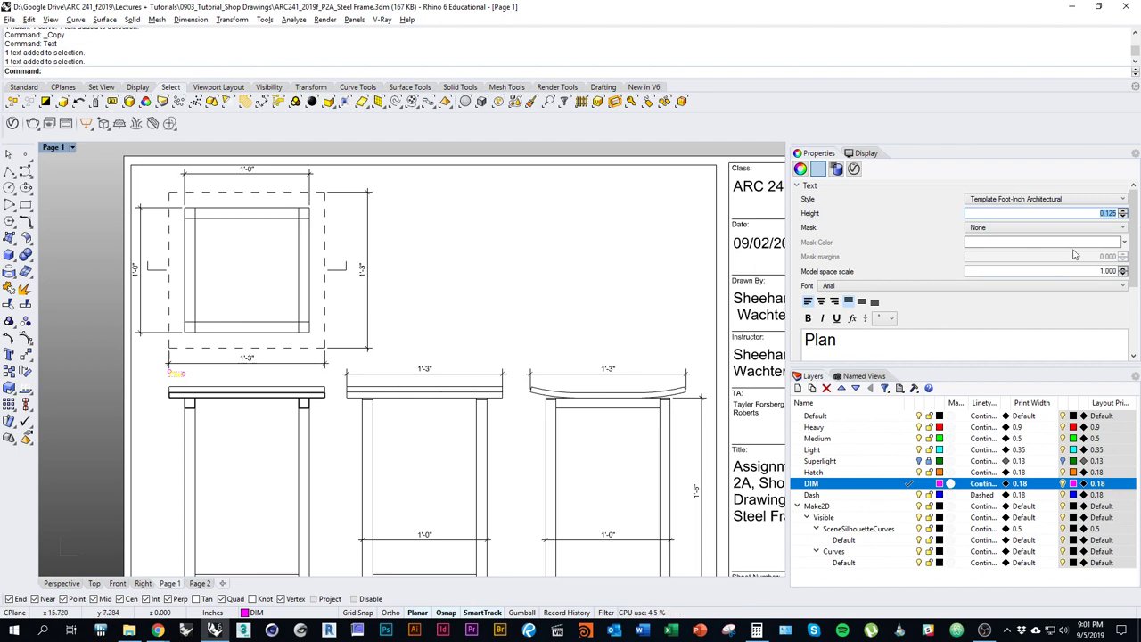
key(BackSpace)
key(Escape)
Add the drawing scale to the plan's label so it reads "Plan 3":1'0"".
right_drag(293, 355, 349, 342)
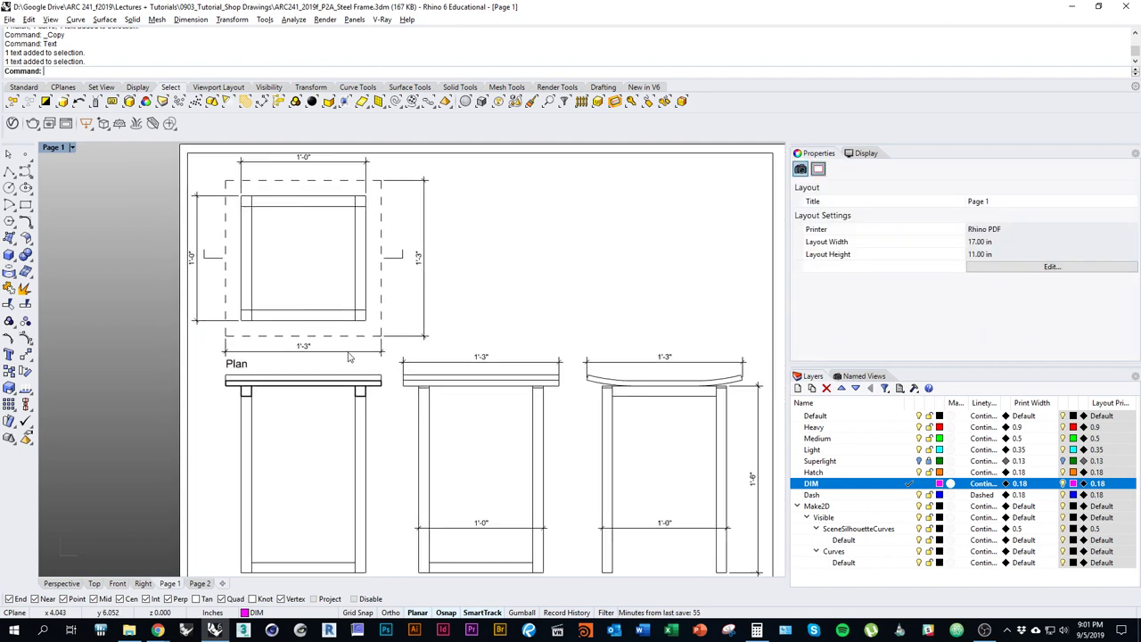
scroll(227, 355, up, 7)
click(246, 379)
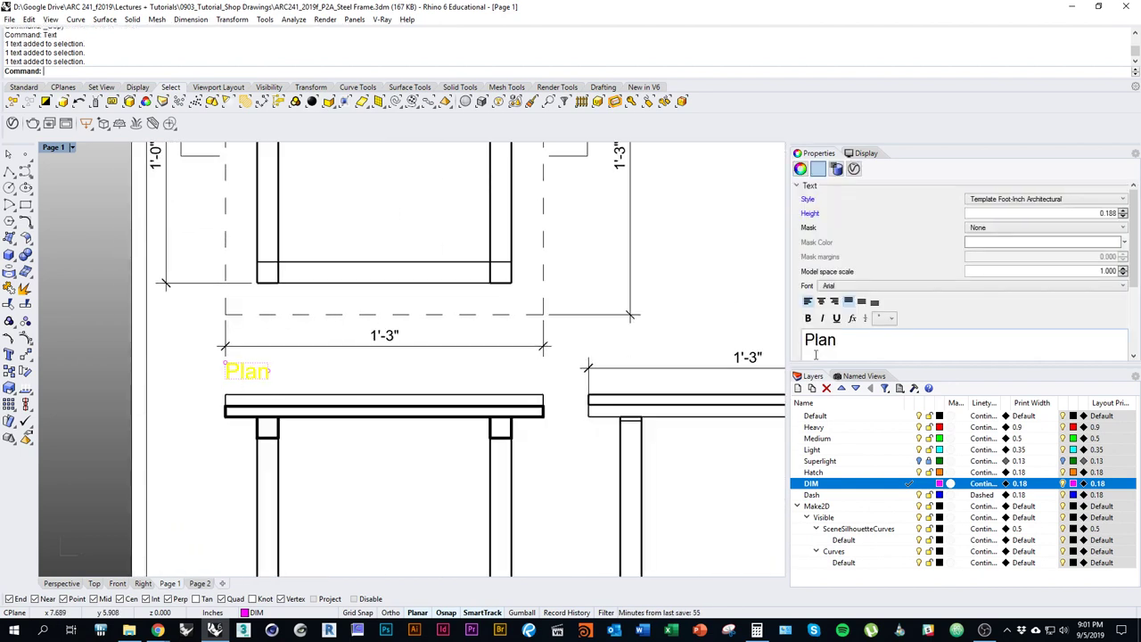
click(815, 354)
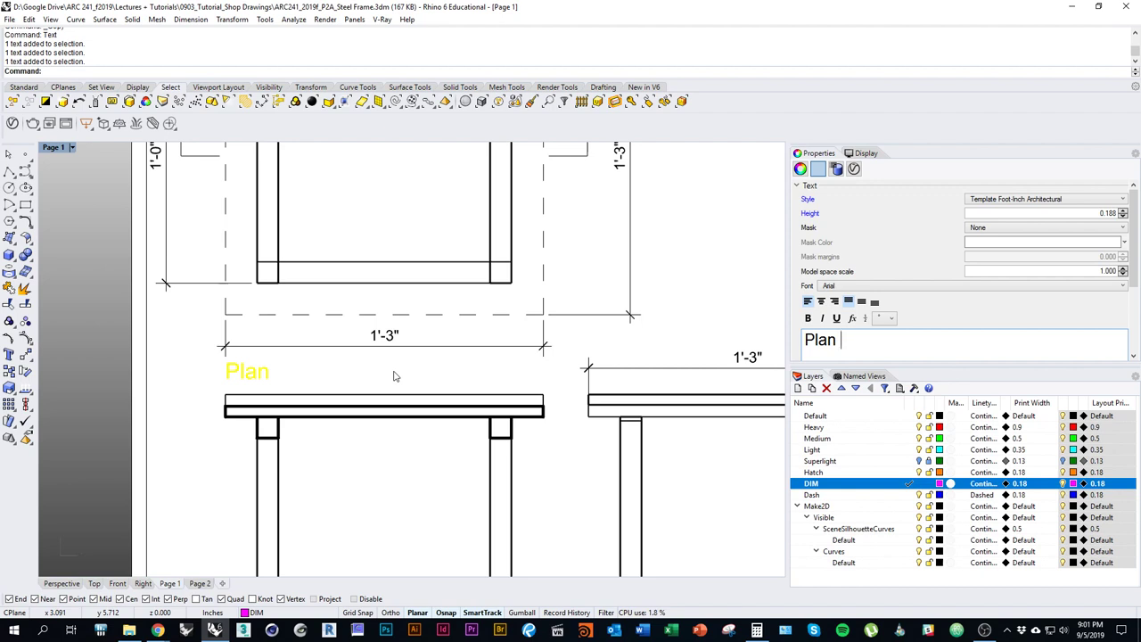
text(3":1;0)
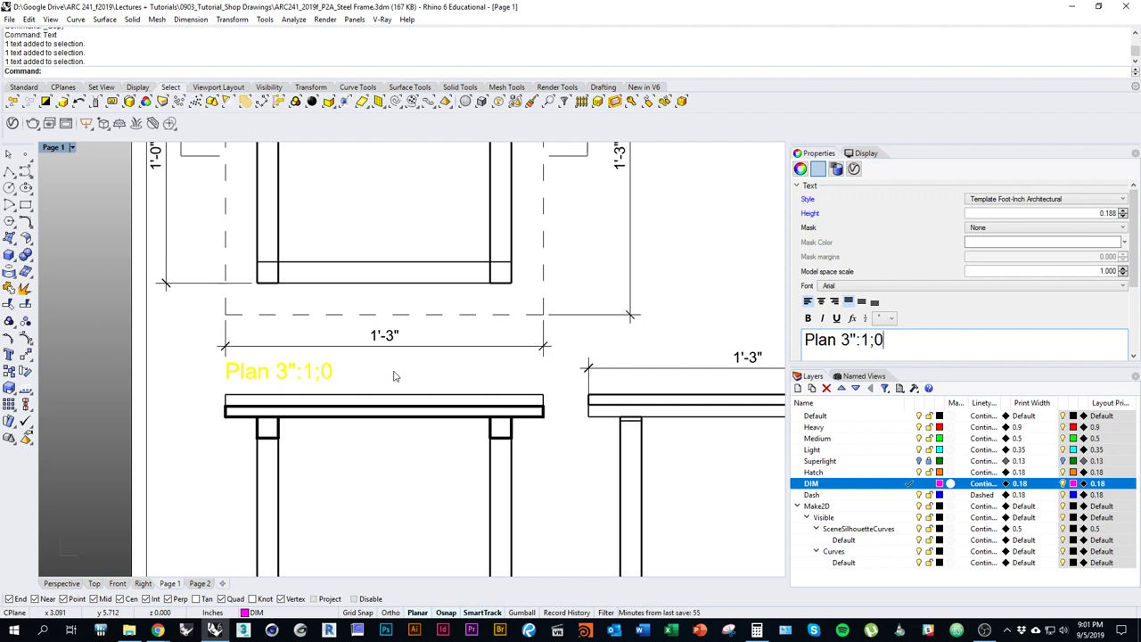
key(BackSpace)
key(BackSpace)
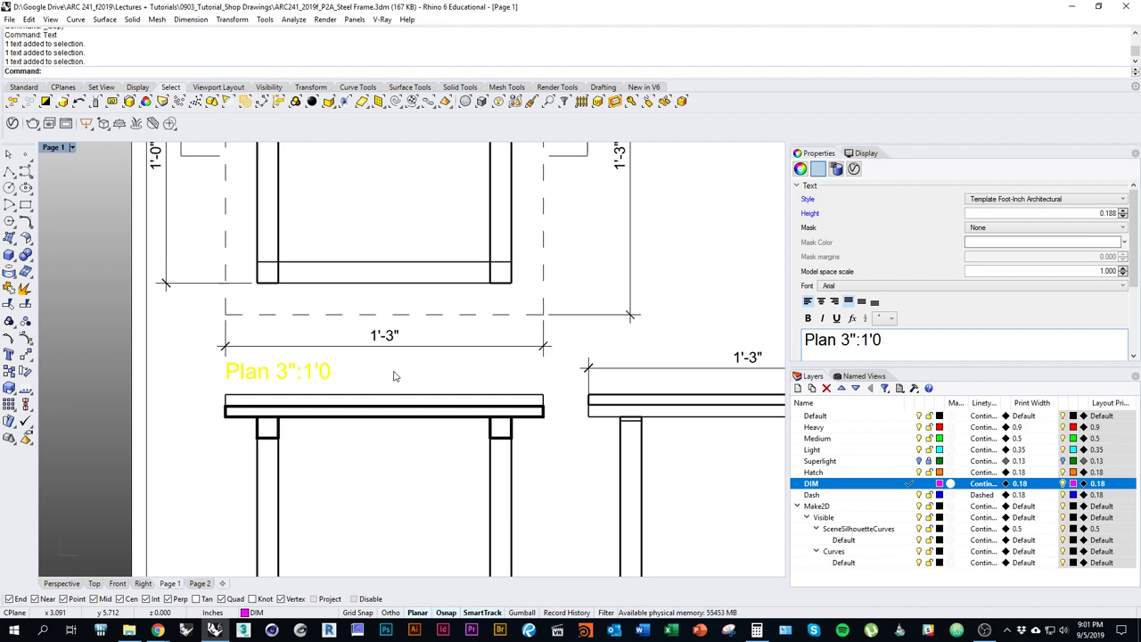
click(438, 362)
Move the three lower stool views and their dimensions straight down in the Top view to make room beneath the plan.
scroll(344, 364, down, 4)
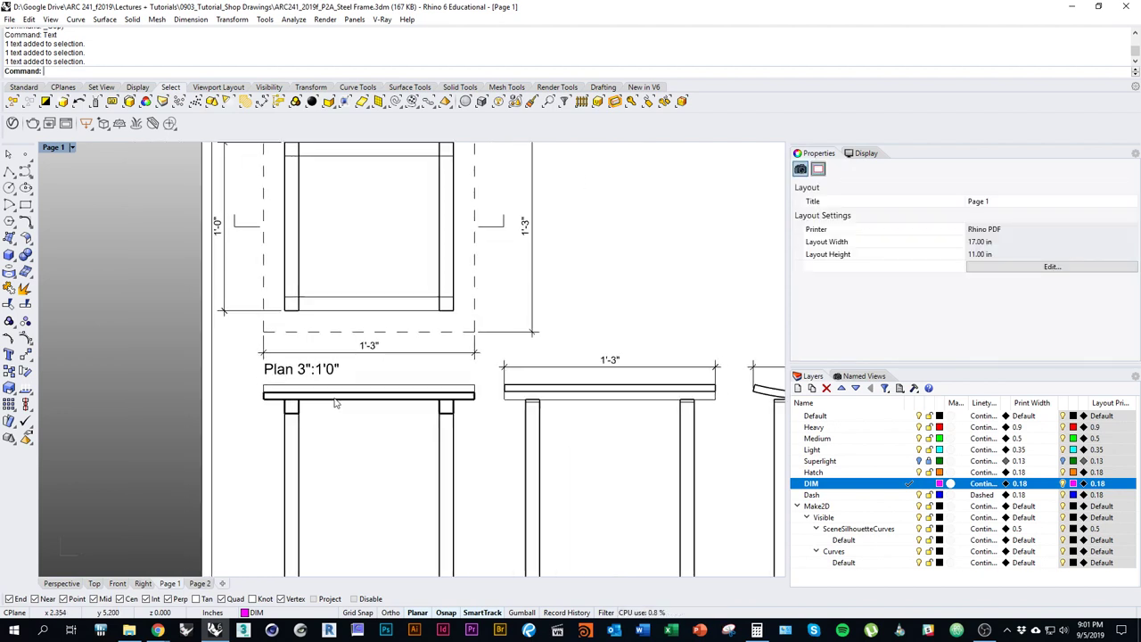
right_drag(335, 404, 350, 265)
click(344, 292)
scroll(349, 265, down, 3)
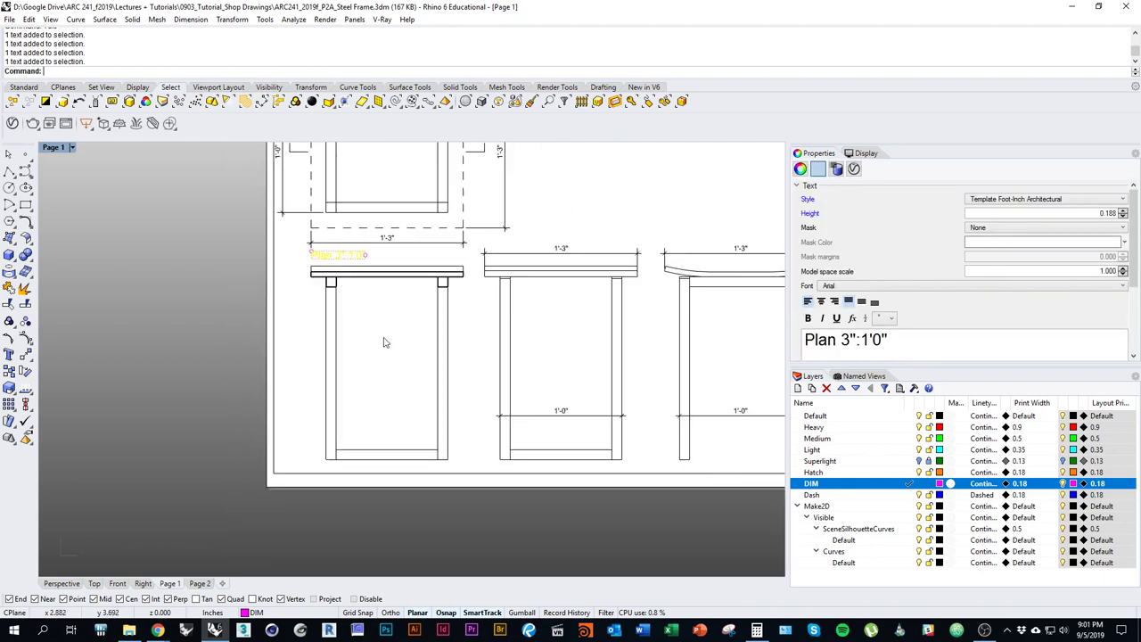
right_drag(385, 343, 298, 471)
right_drag(324, 390, 331, 239)
right_drag(503, 483, 505, 507)
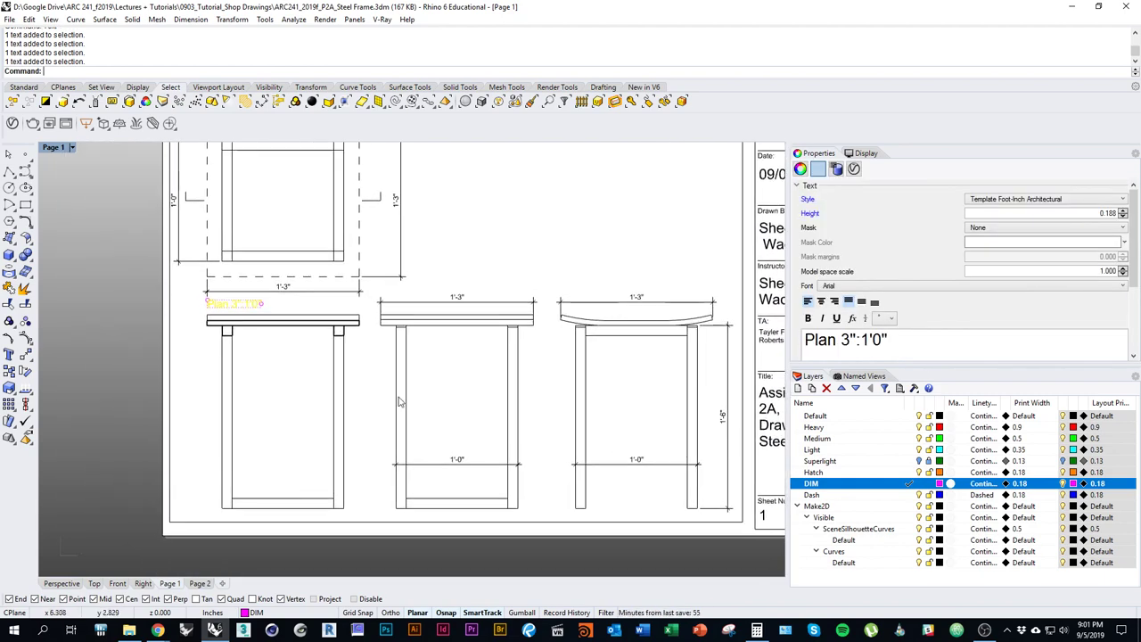
right_drag(300, 393, 376, 378)
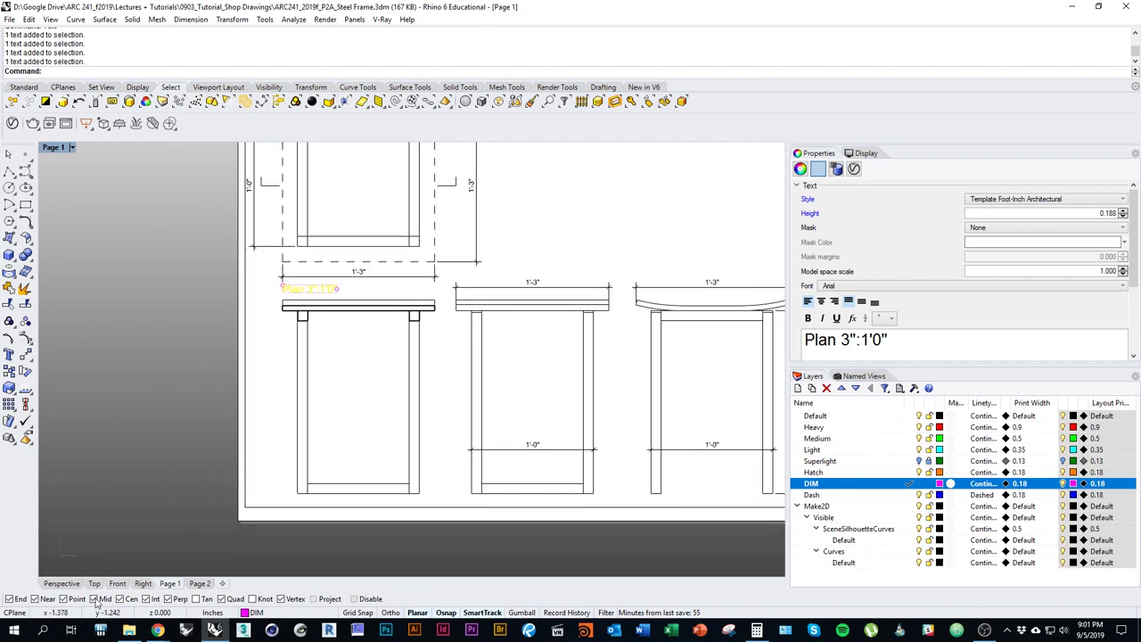
click(94, 583)
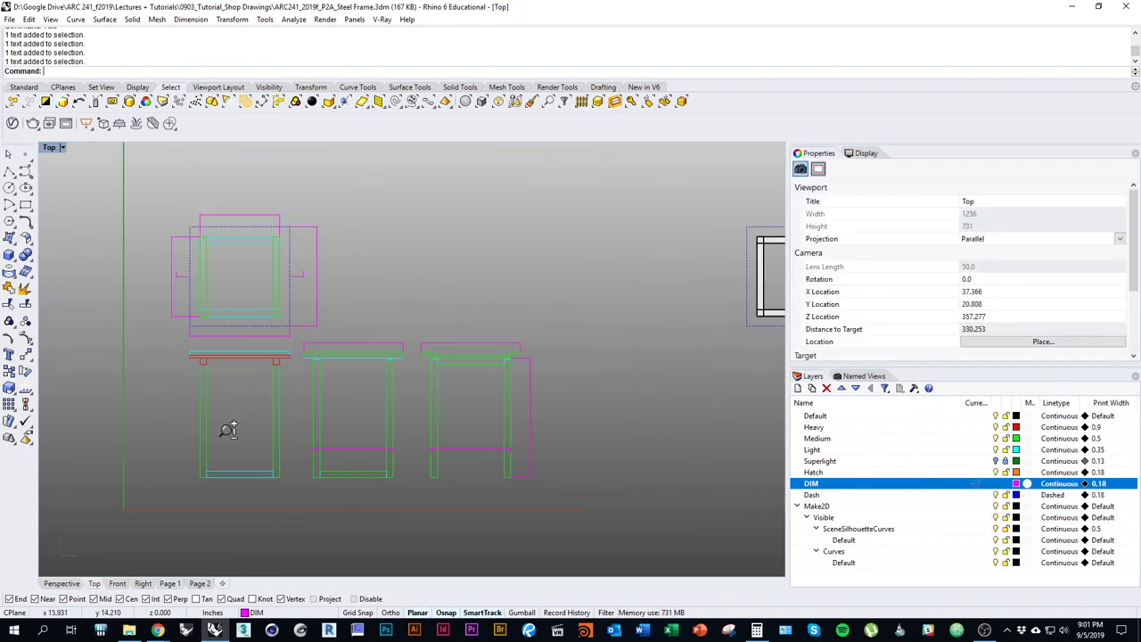
drag(130, 361, 132, 358)
scroll(234, 419, up, 3)
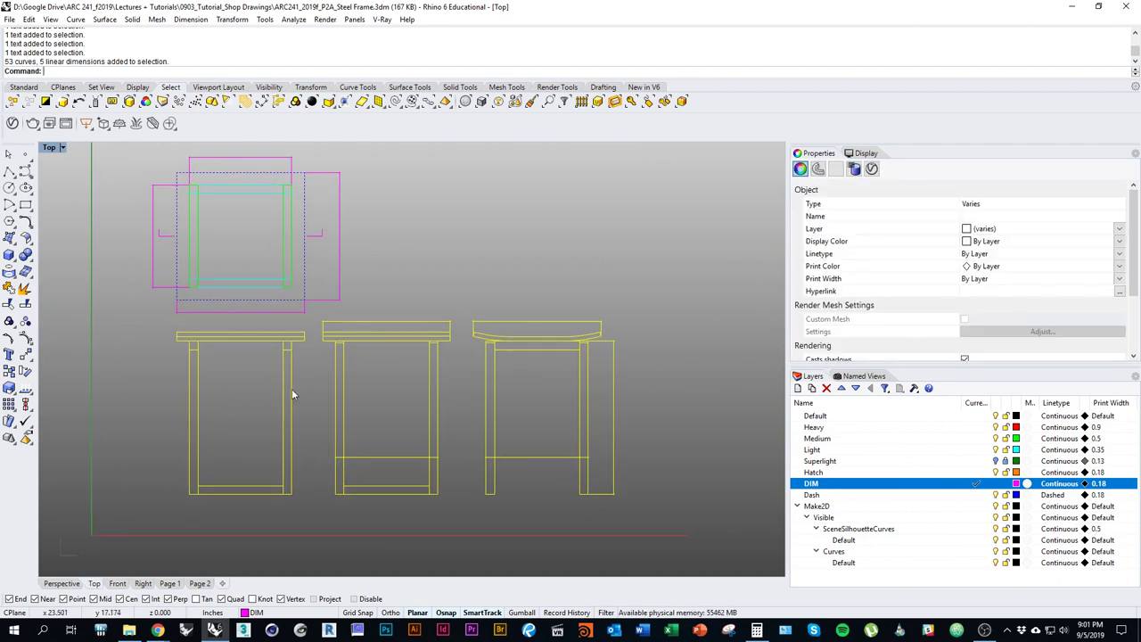
drag(291, 389, 291, 410)
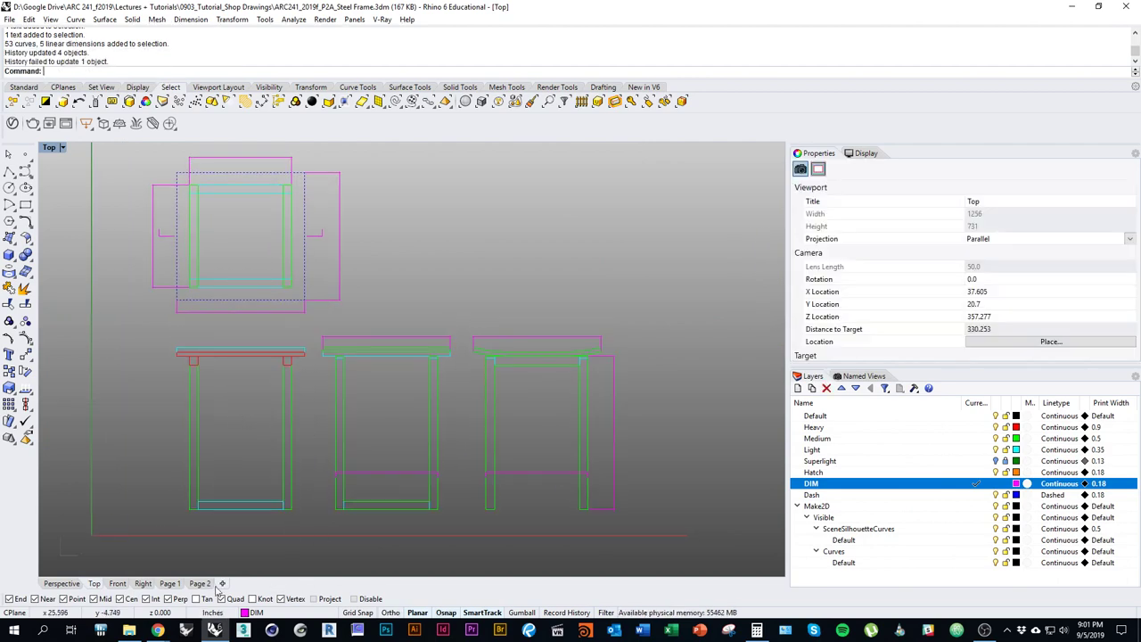
Extend the lower edge of Page 1's detail view downward to take in the bottoms of the stool legs.
click(200, 583)
click(170, 583)
scroll(329, 407, up, 4)
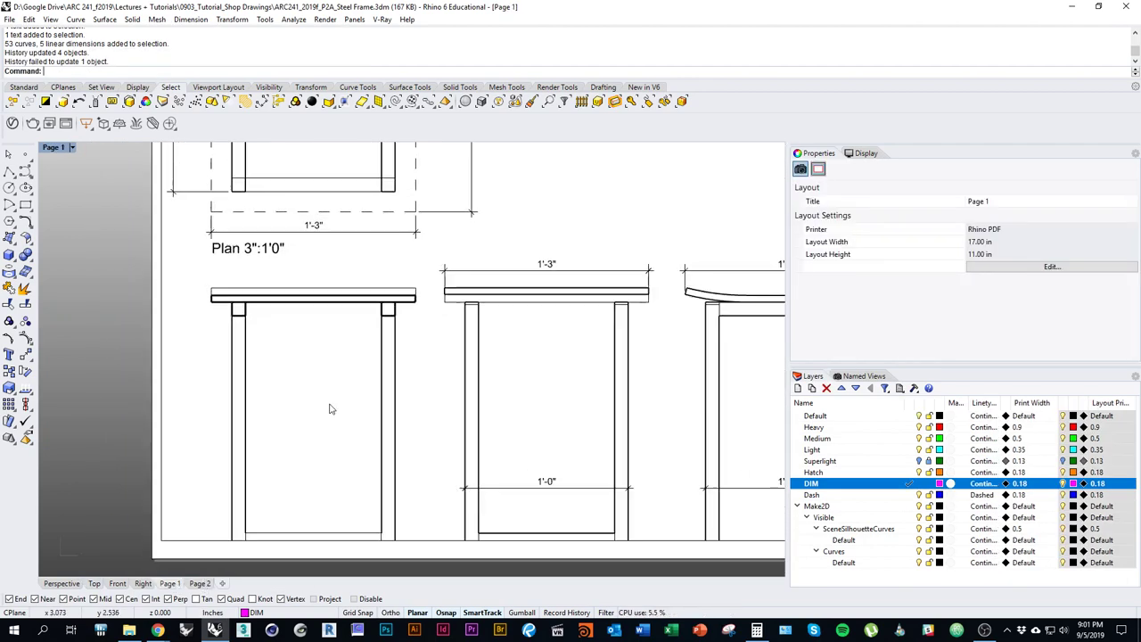
click(267, 265)
scroll(295, 501, down, 2)
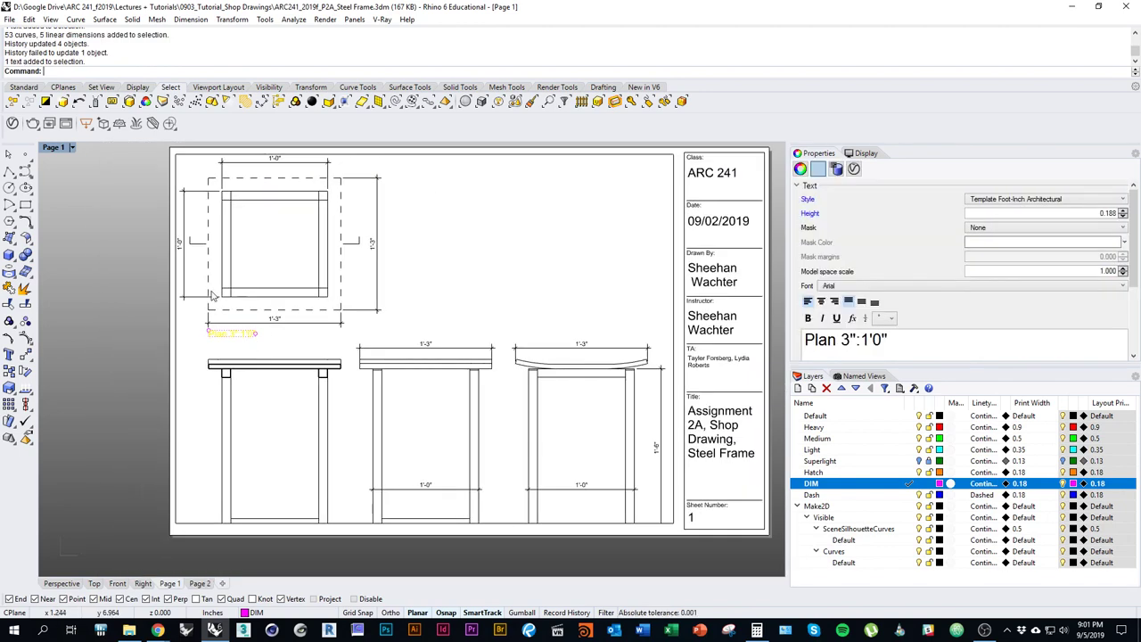
right_drag(377, 504, 349, 458)
click(344, 494)
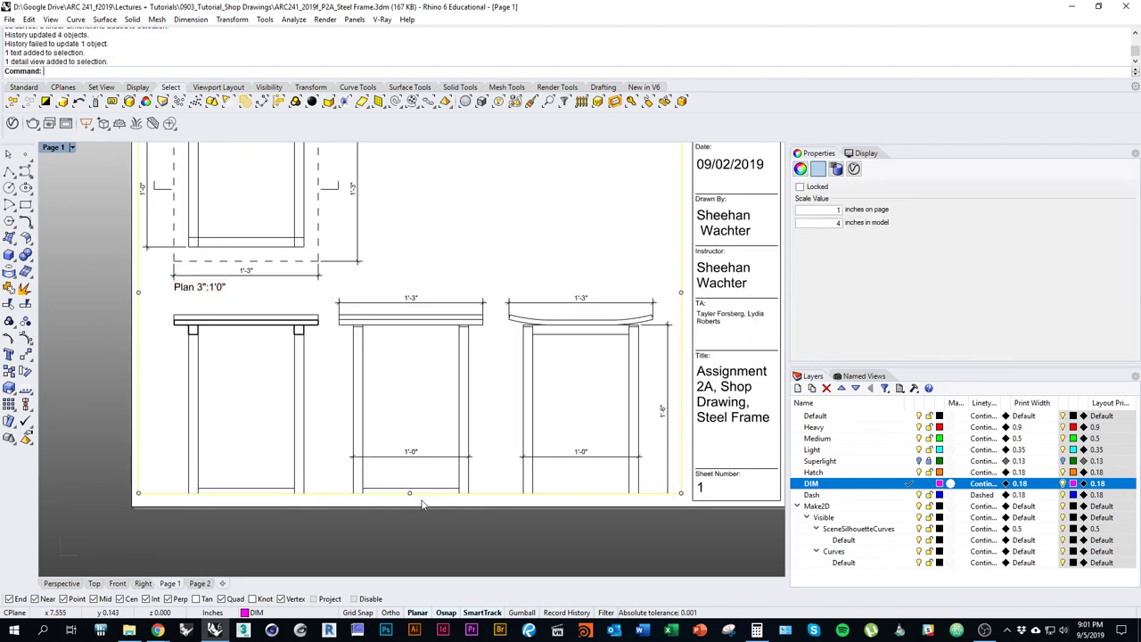
drag(410, 494, 410, 507)
scroll(413, 508, up, 5)
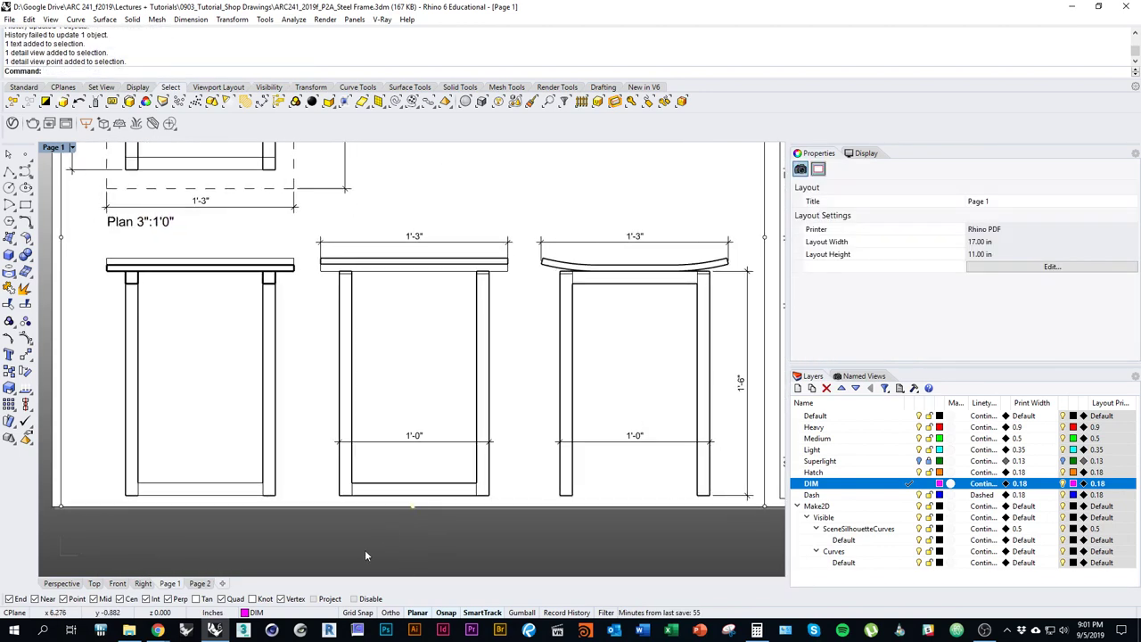
scroll(352, 477, down, 5)
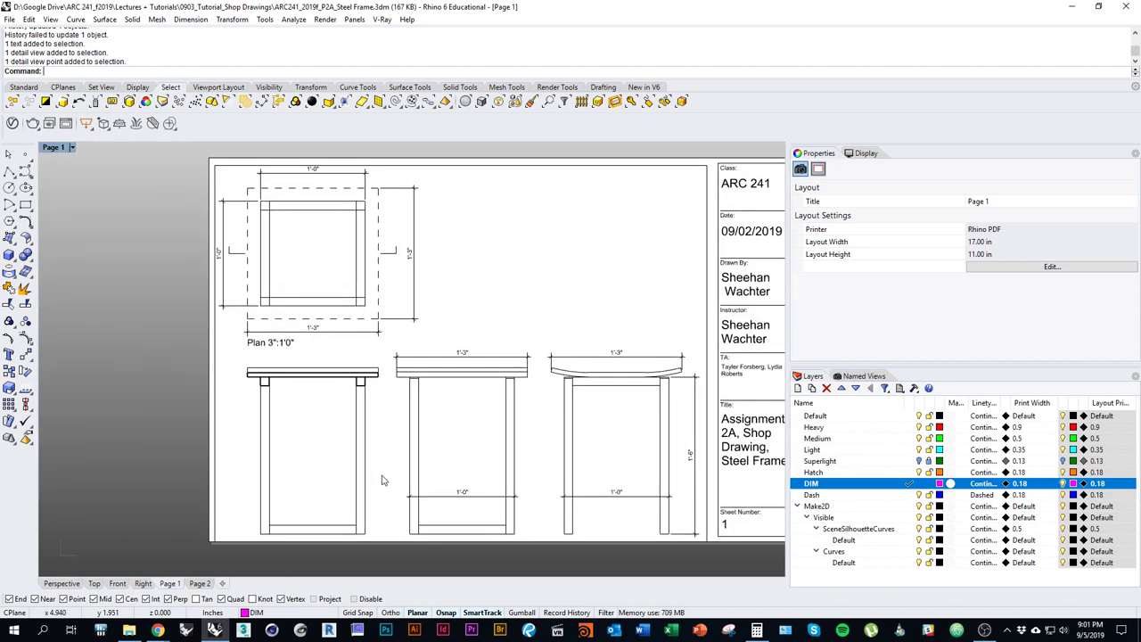
Move the three lower stool views and their dimensions slightly upward inside Page 1's detail view.
double_click(357, 461)
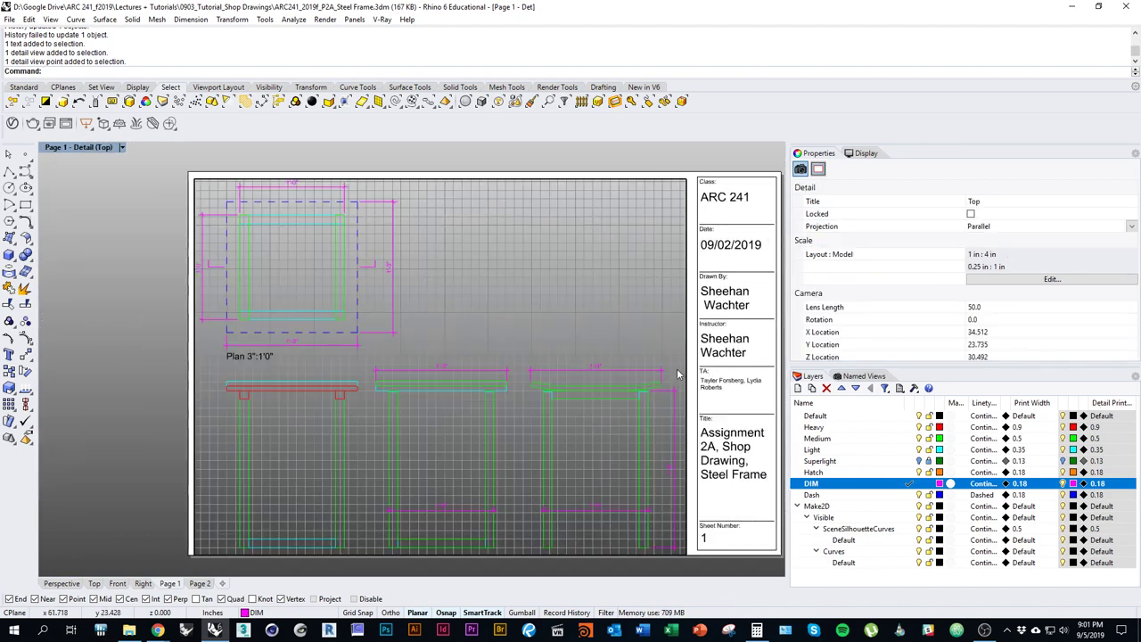
key(ctrl+a)
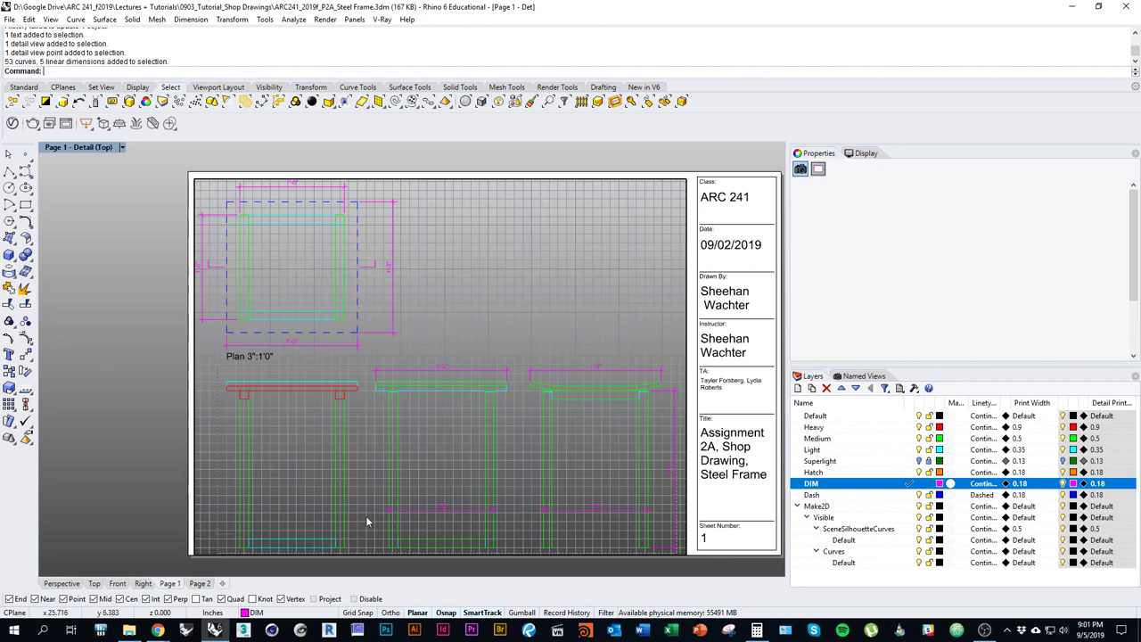
text(m)
key(Return)
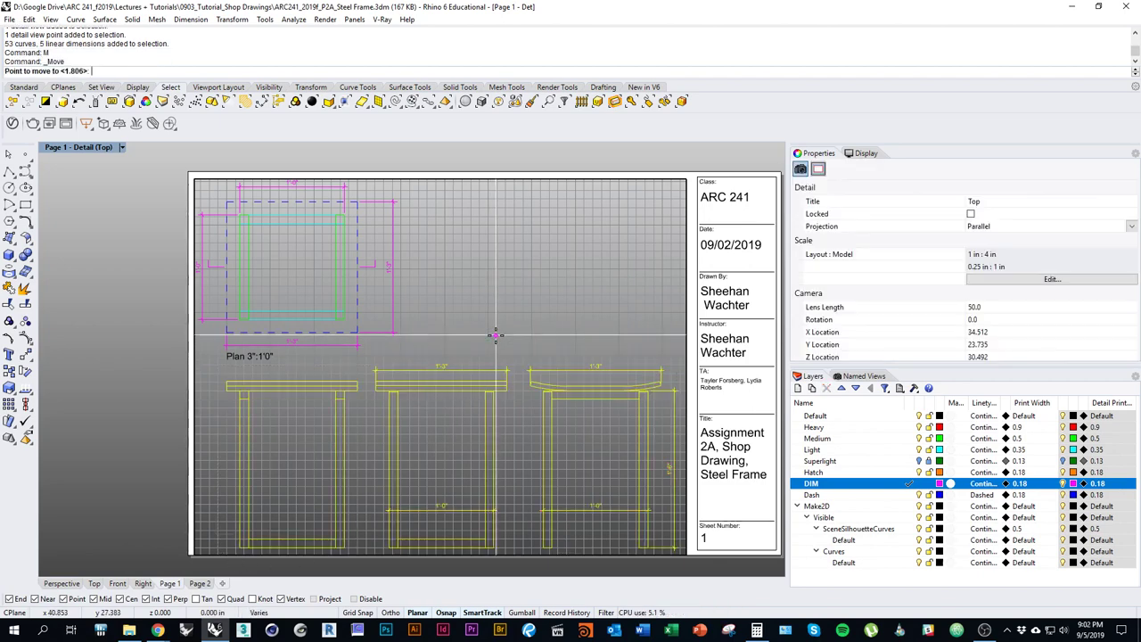
click(495, 336)
click(495, 330)
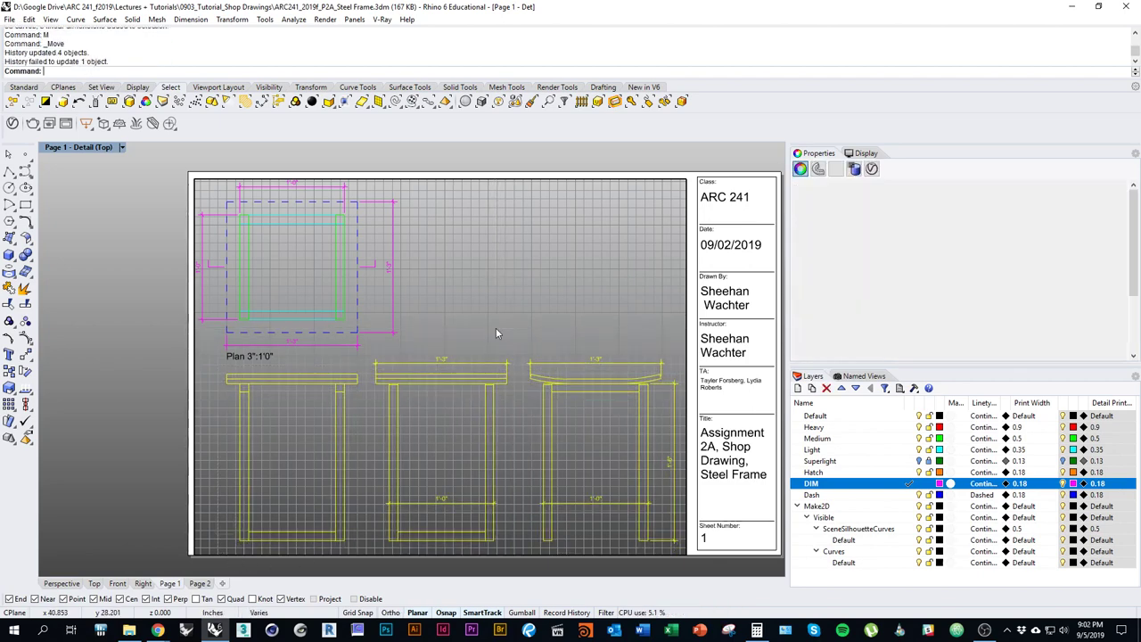
Move the plan drawing and its dimensions straight up toward the upper edge of the detail view.
drag(355, 313, 200, 182)
text(M)
key(Return)
click(464, 315)
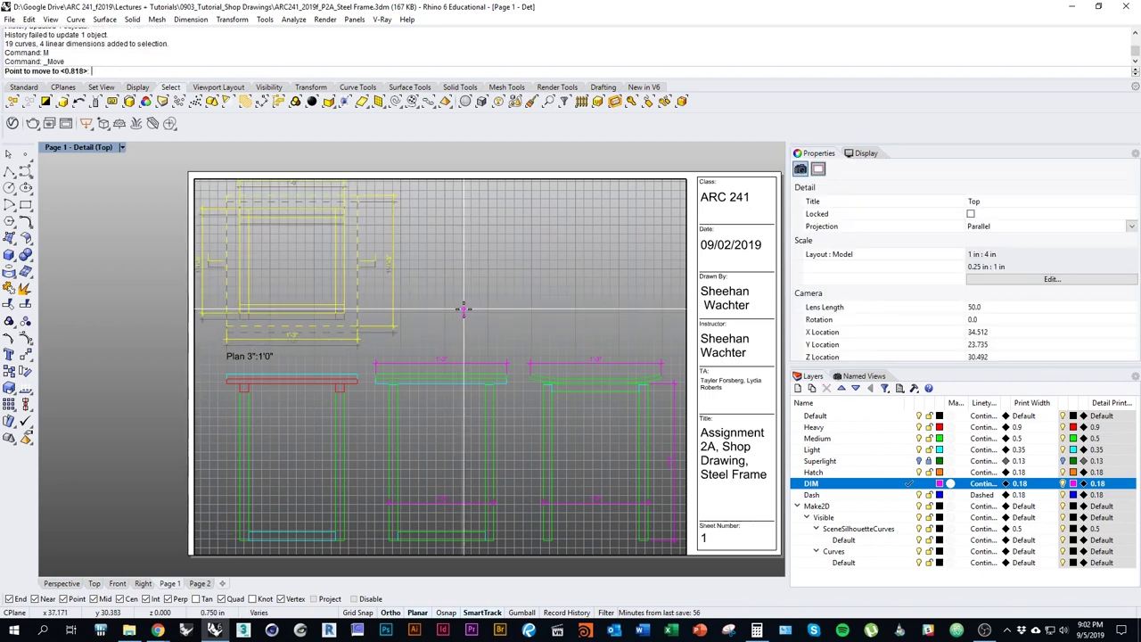
click(463, 312)
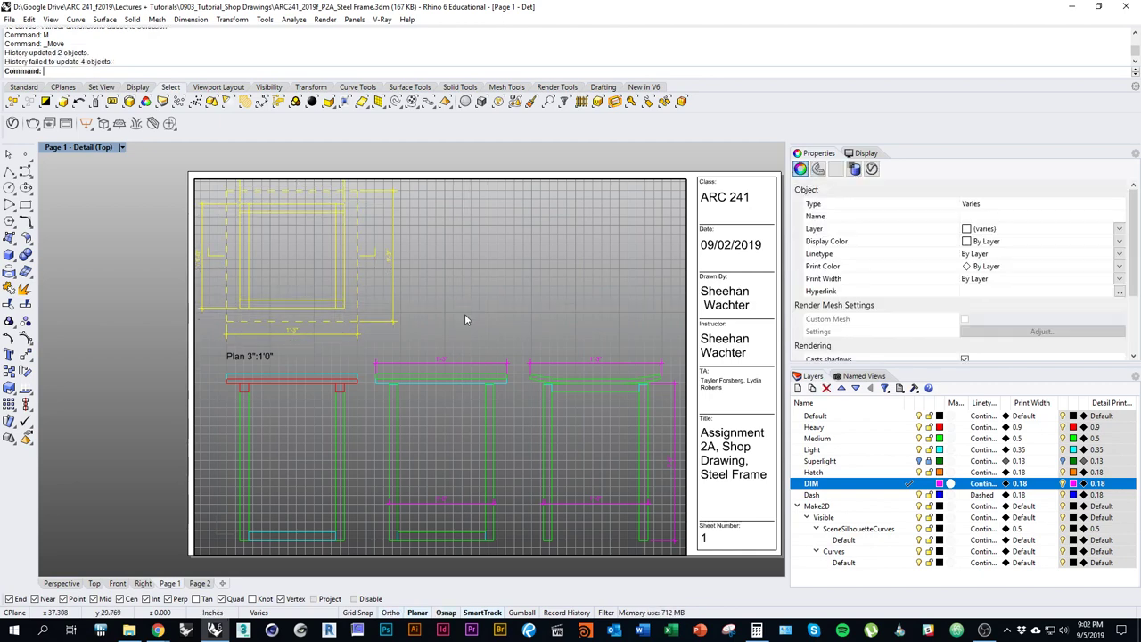
Pull the plan's upper 1'-0" dimension line down close to the frame so it sits inside the dashed seat outline.
double_click(465, 314)
scroll(302, 184, up, 4)
right_drag(312, 175, 321, 233)
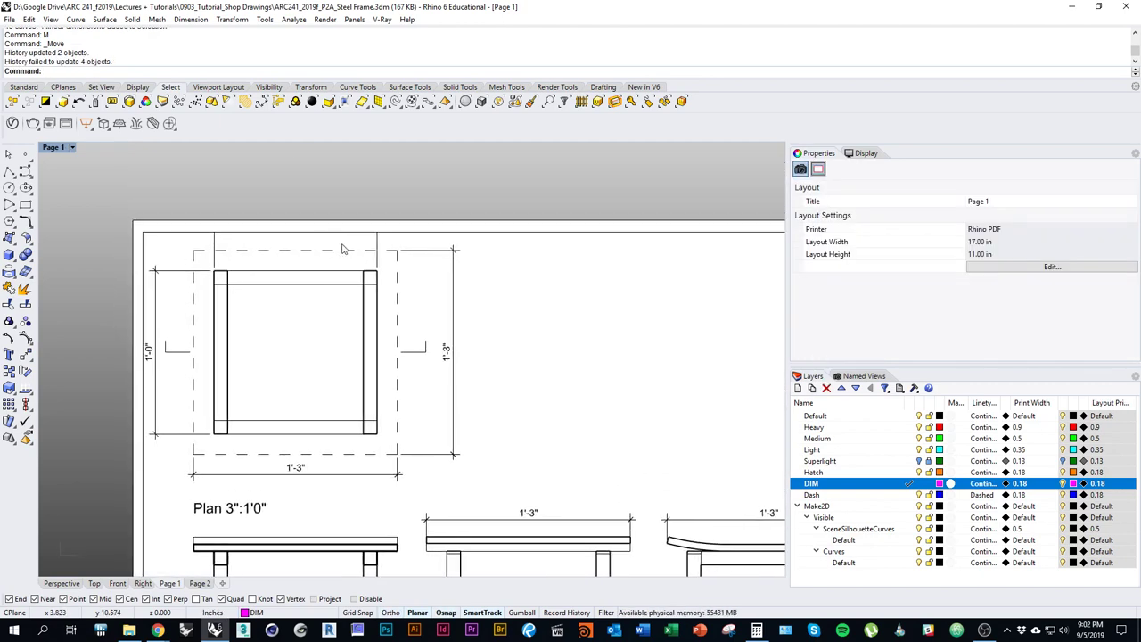
double_click(354, 245)
click(375, 244)
shift+drag(376, 243, 378, 280)
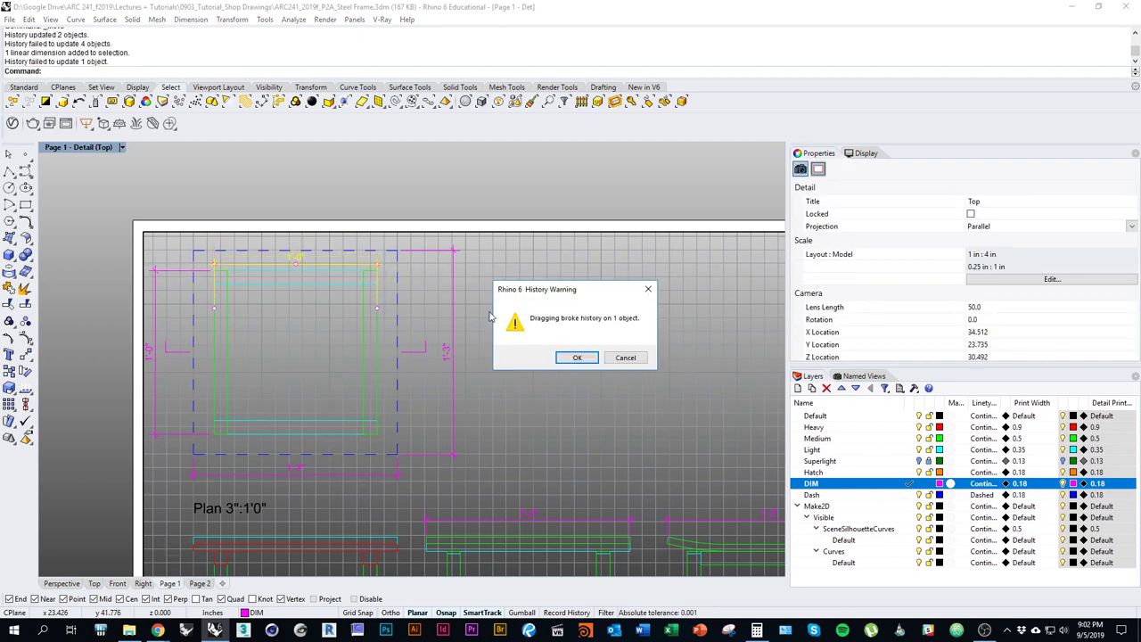
click(577, 358)
double_click(529, 296)
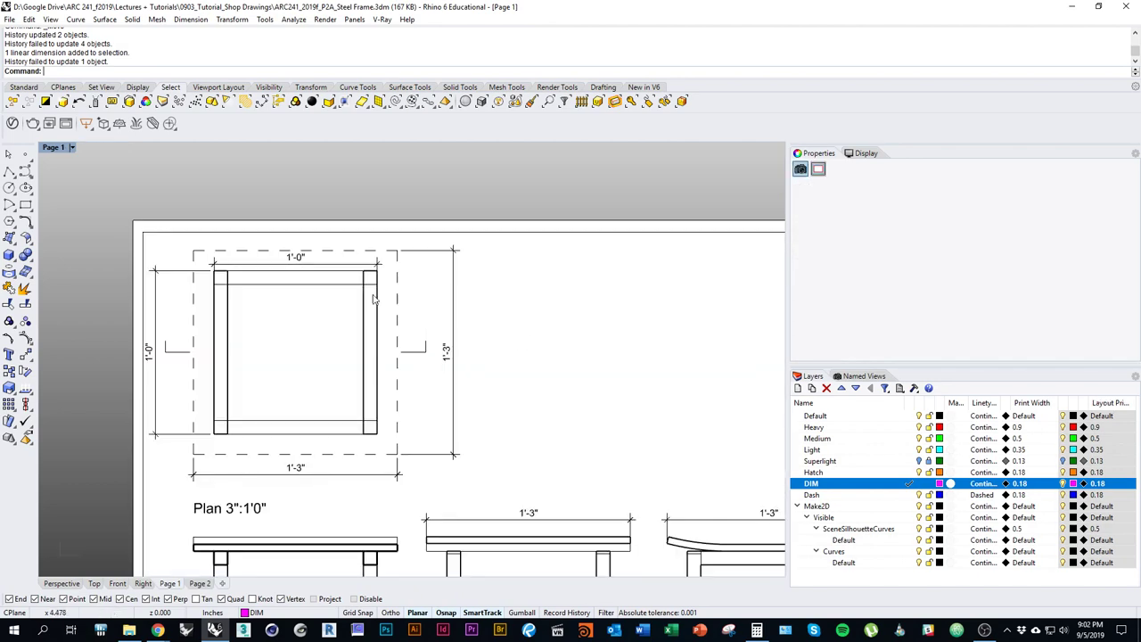
Move the "Plan 3":1'0"" label up to sit just beneath the plan's lower dimension.
scroll(374, 299, down, 5)
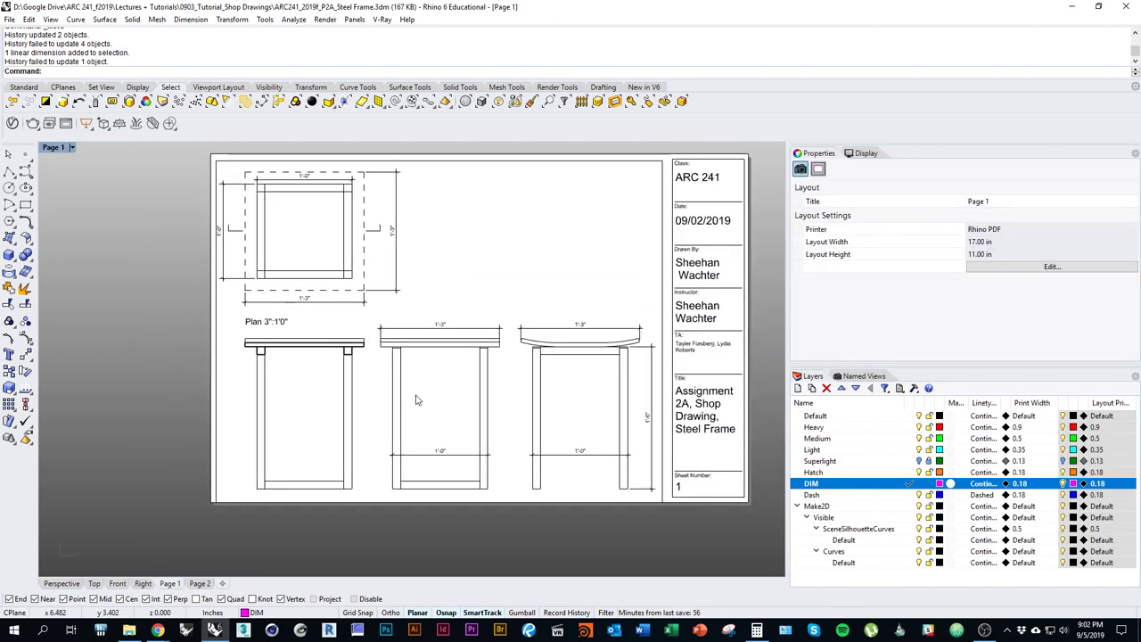
scroll(415, 401, up, 8)
drag(156, 318, 155, 284)
scroll(230, 317, down, 8)
click(241, 331)
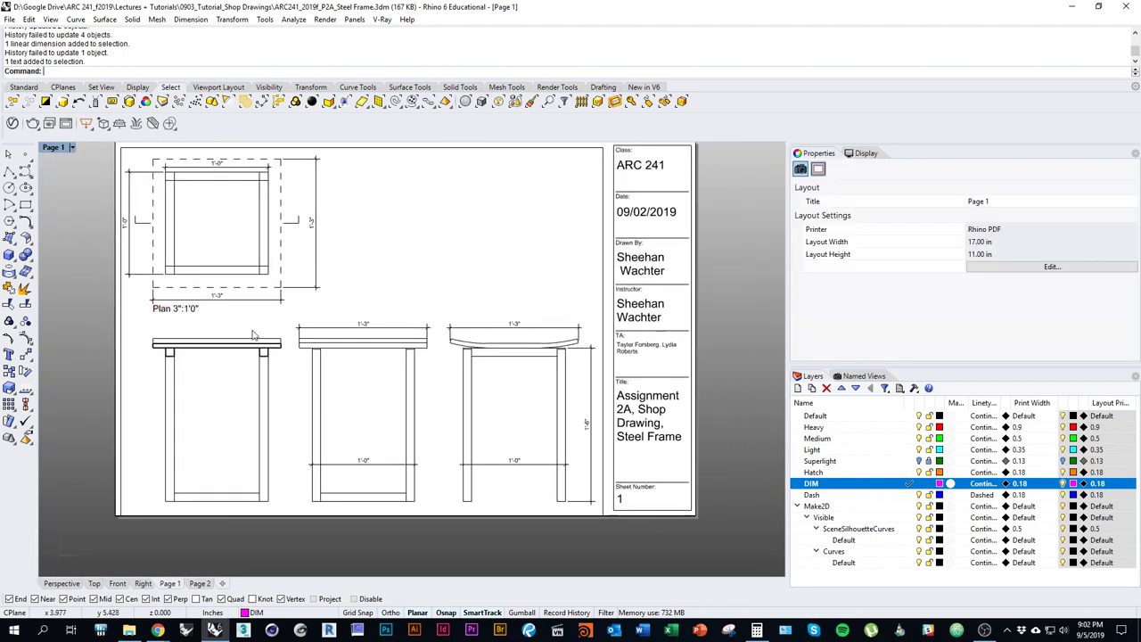
Shift the three lower stool views and their dimensions up a little more to leave room for labels beneath them.
double_click(253, 335)
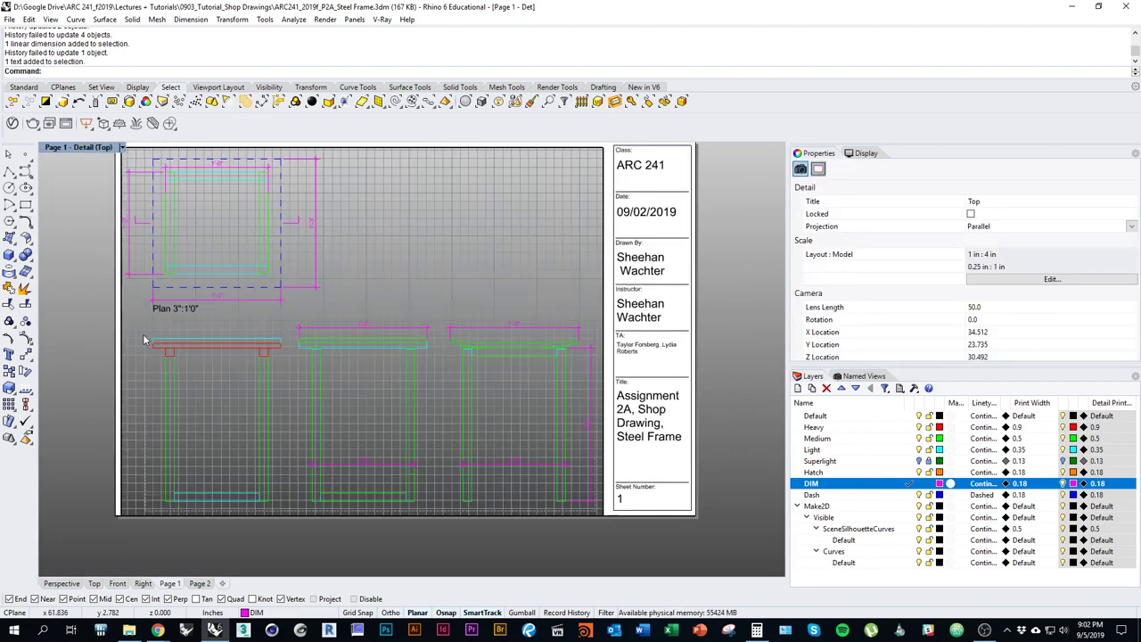
drag(143, 339, 151, 344)
text(m)
key(Return)
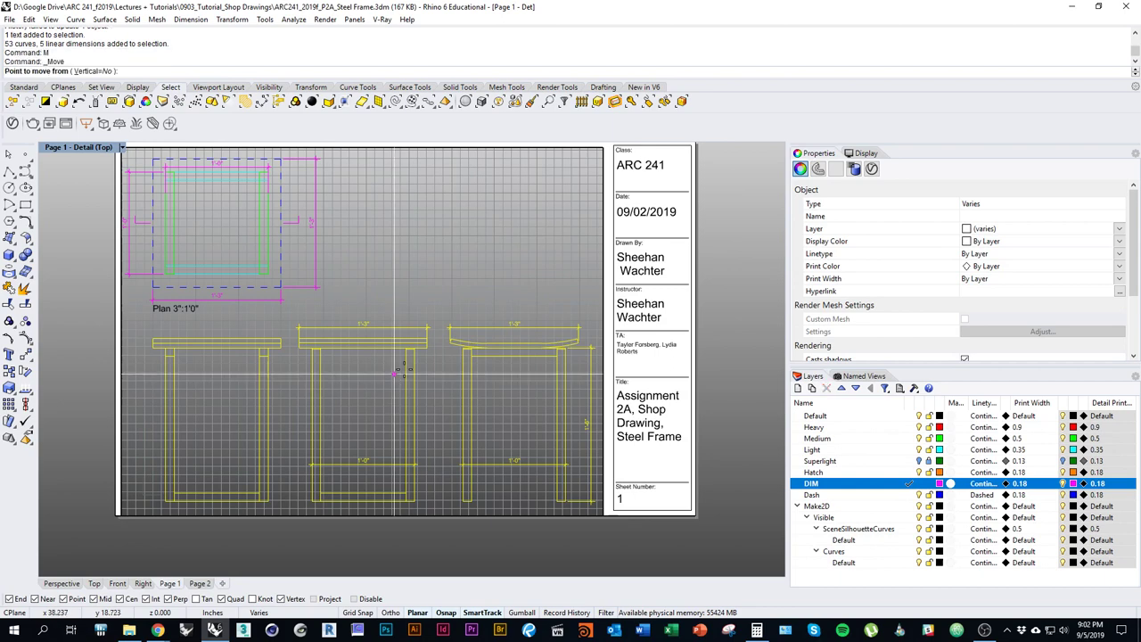
click(396, 373)
click(424, 287)
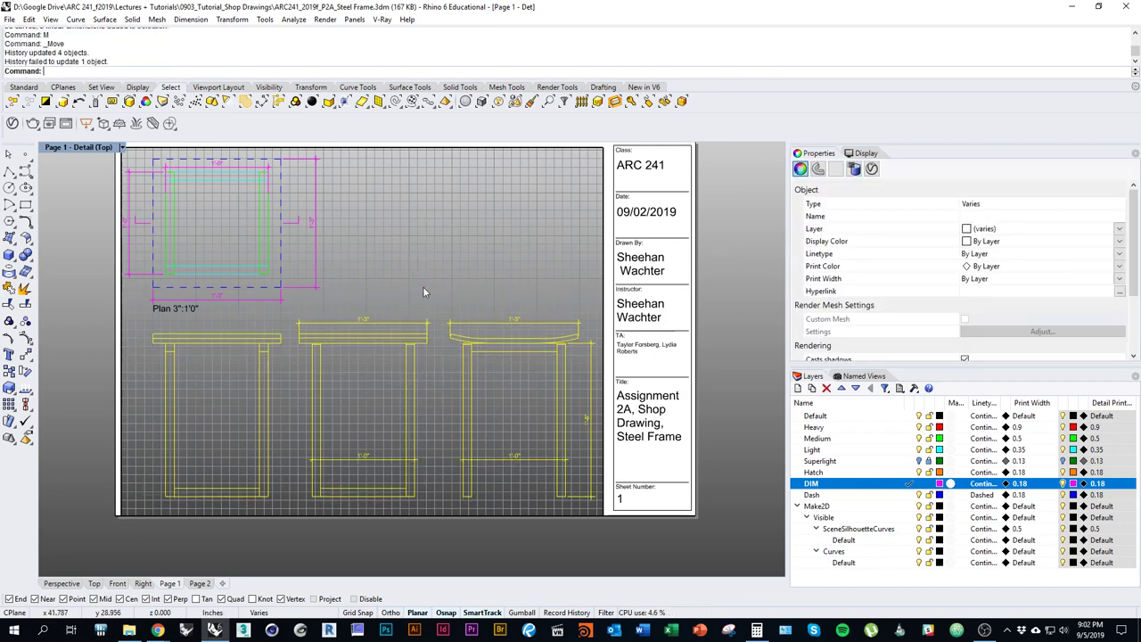
double_click(423, 288)
scroll(150, 313, up, 4)
drag(166, 308, 146, 377)
scroll(184, 303, down, 5)
scroll(189, 350, up, 5)
key(ctrl+z)
Copy the plan's label straight down to just beneath the legs of the section view.
text(c)
key(Return)
click(139, 234)
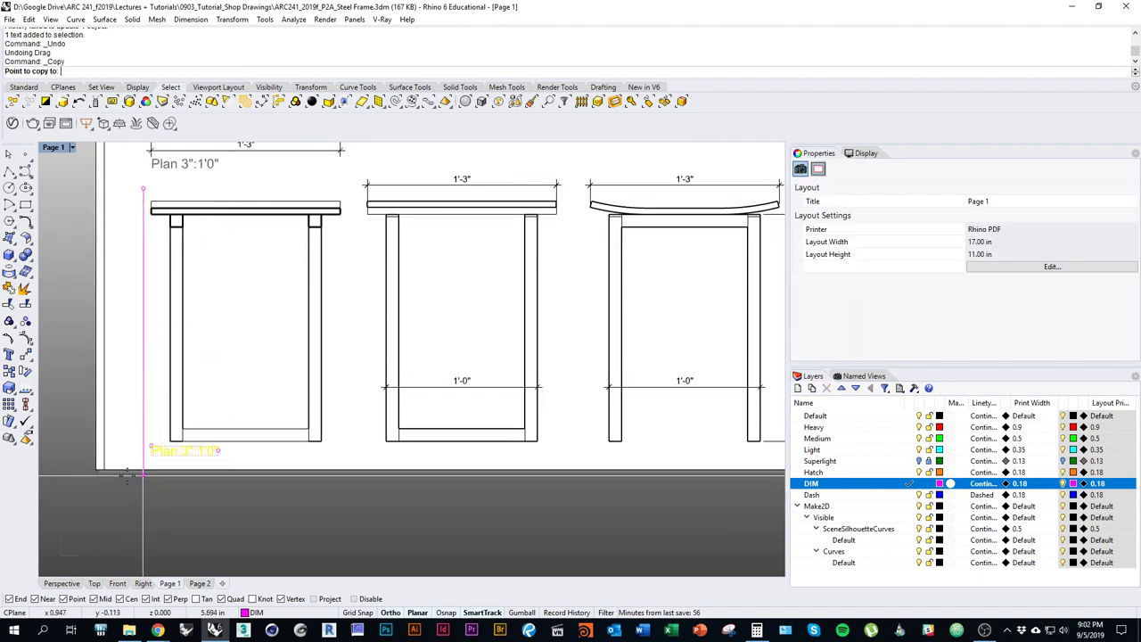
click(128, 476)
scroll(691, 418, down, 2)
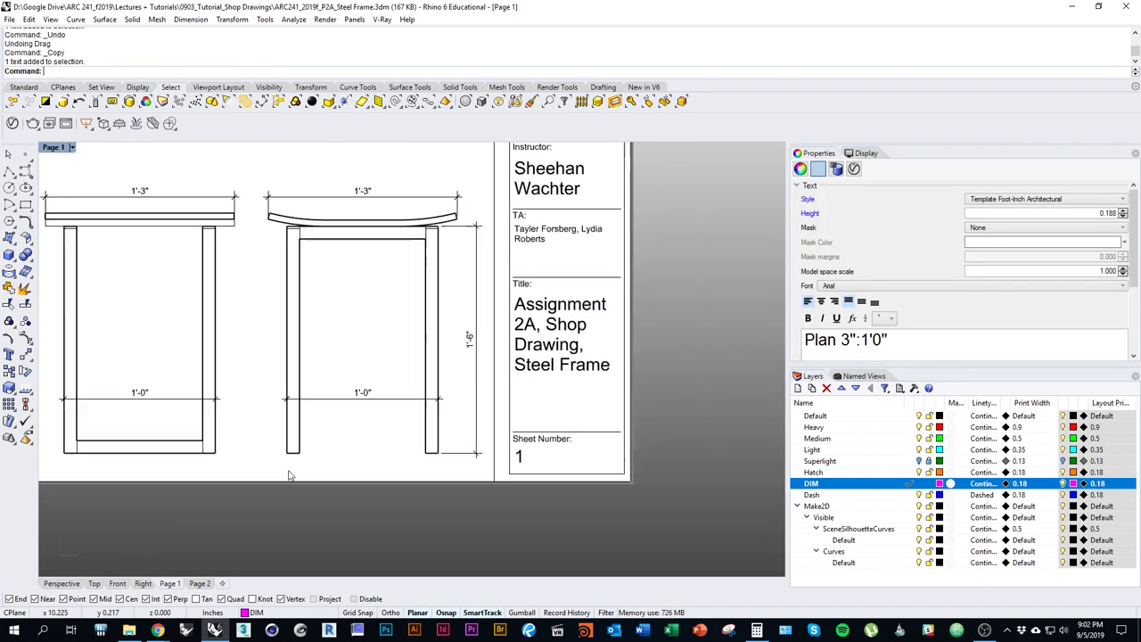
Change the copied label beneath the section view to read "Section 3":1'0"".
scroll(633, 526, up, 2)
right_drag(406, 507, 772, 505)
right_drag(359, 378, 344, 529)
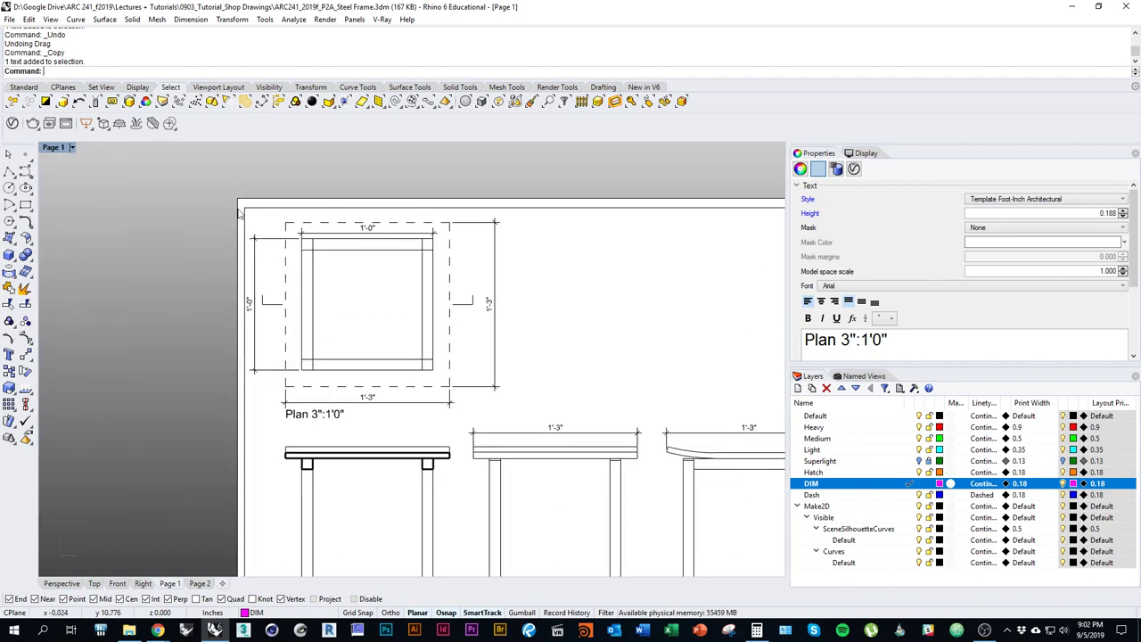
right_drag(389, 326, 372, 144)
scroll(341, 441, up, 5)
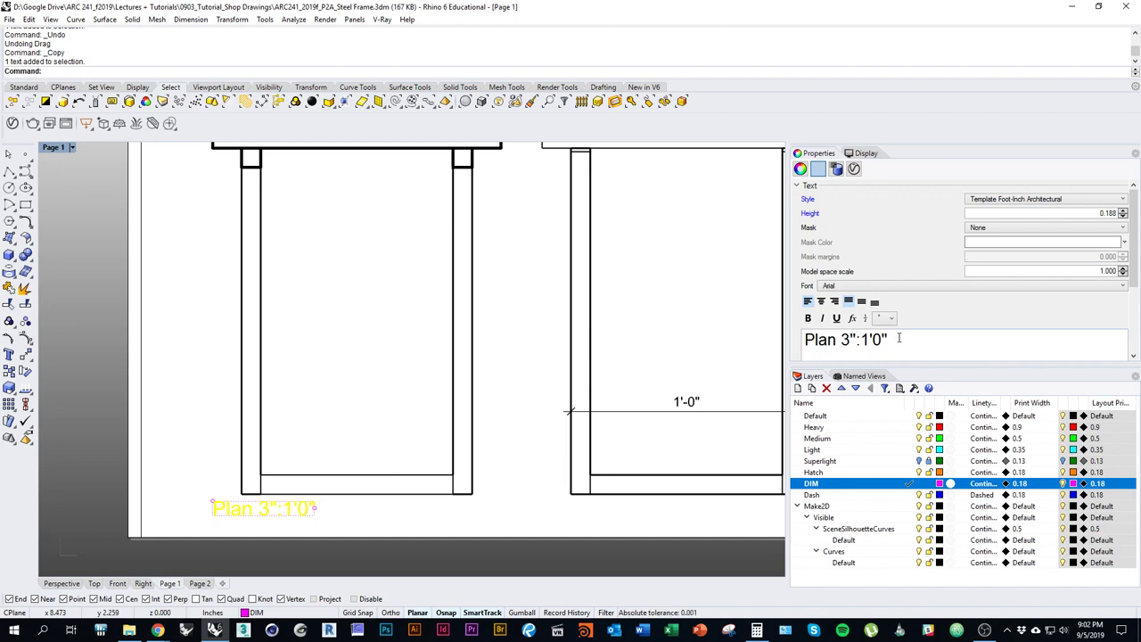
drag(828, 342, 838, 342)
double_click(837, 340)
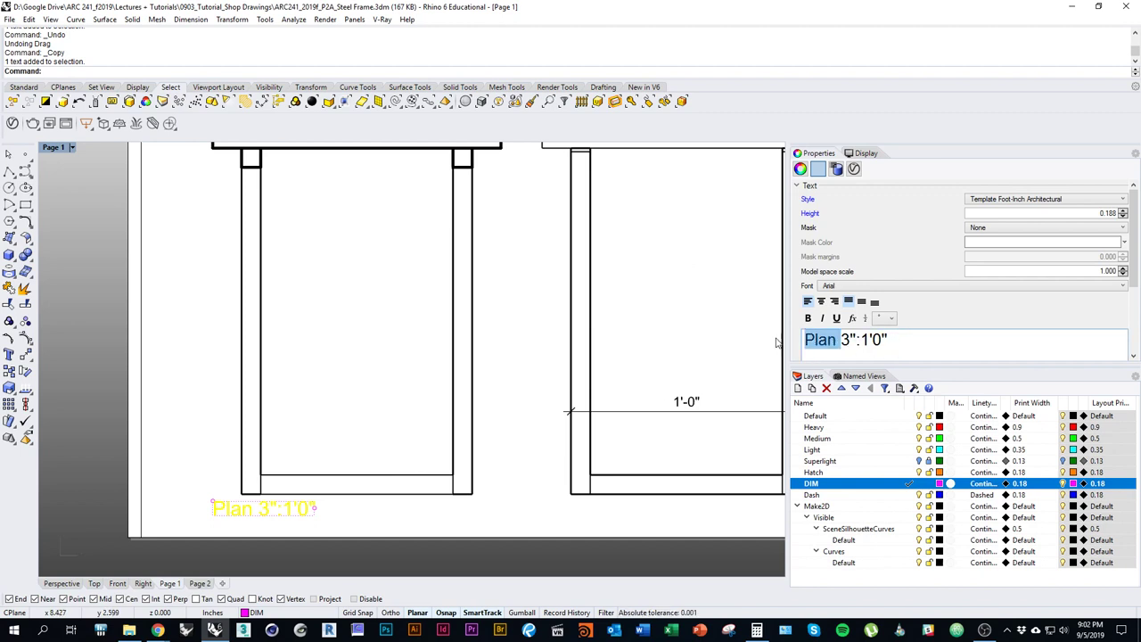
text(Section)
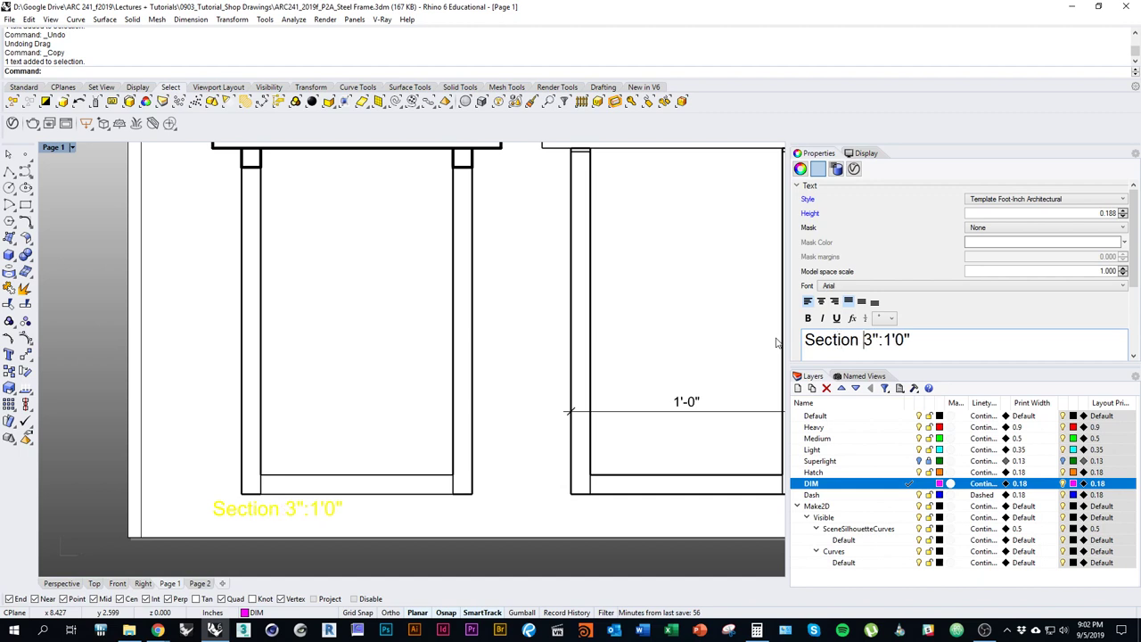
click(662, 443)
Copy the section label beneath each of the two elevation views, using the stool's lower leg corners as reference points.
click(303, 510)
right_drag(307, 523, 186, 509)
scroll(185, 509, down, 1)
scroll(185, 503, down, 4)
right_click(185, 499)
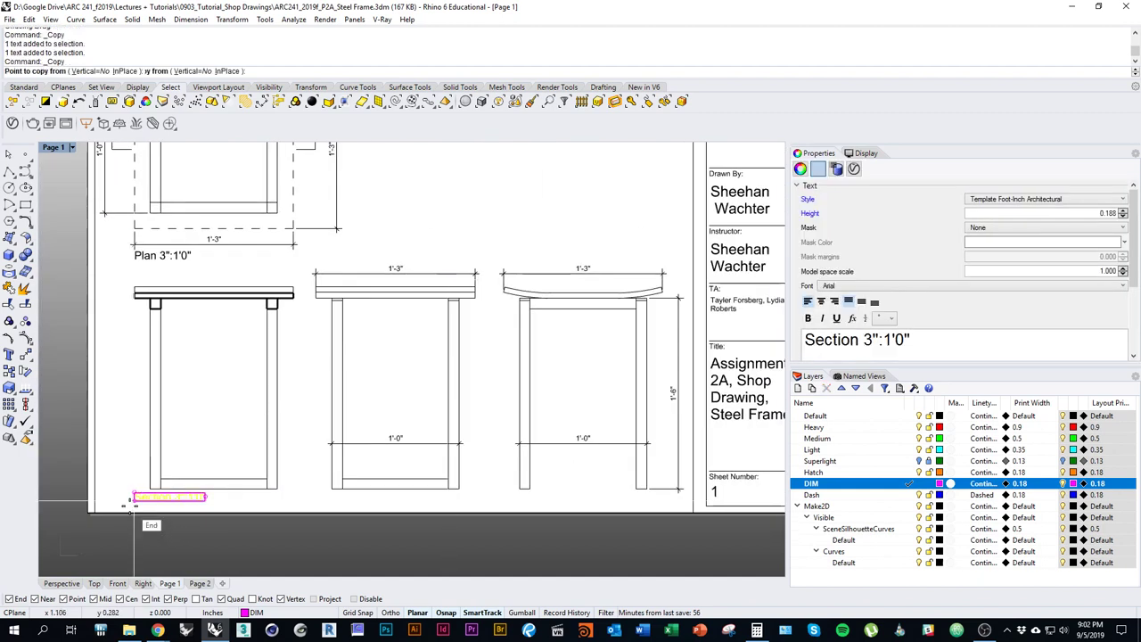
click(150, 488)
click(330, 497)
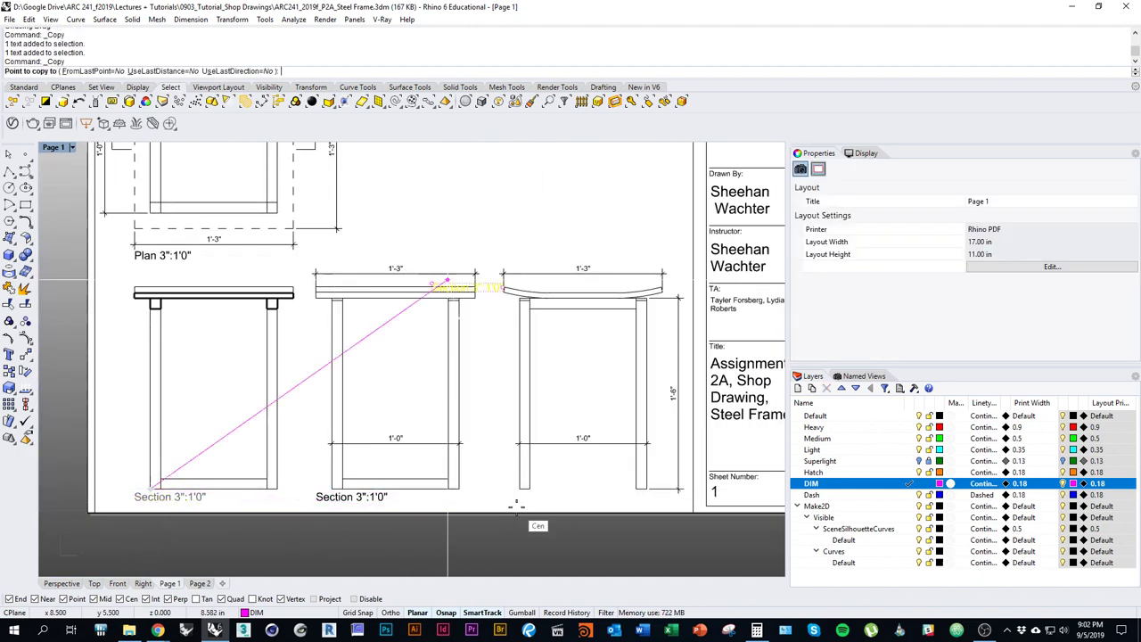
click(518, 497)
key(Escape)
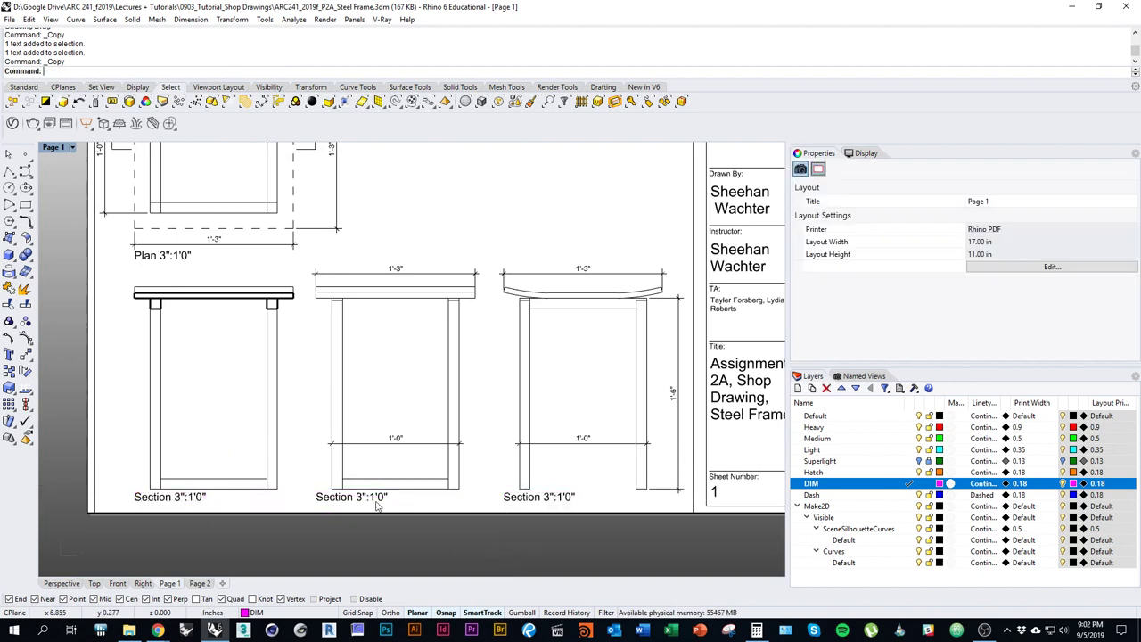
Change the labels beneath both elevation views to read "Elevation 3":1'0"".
click(360, 499)
double_click(857, 340)
text(Elevat)
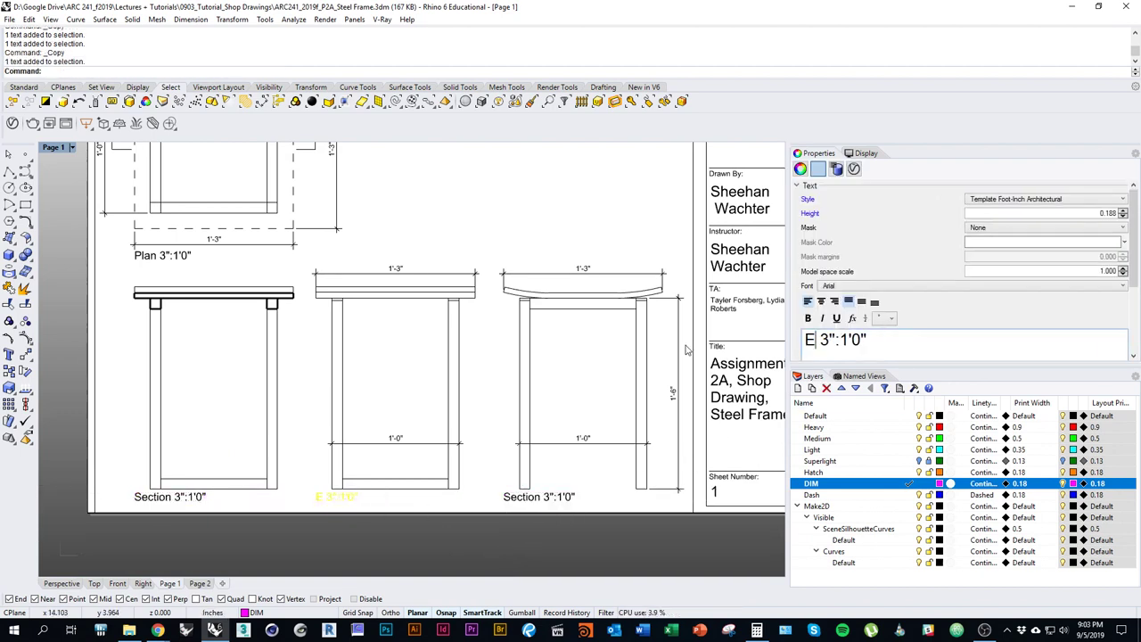
text(ion)
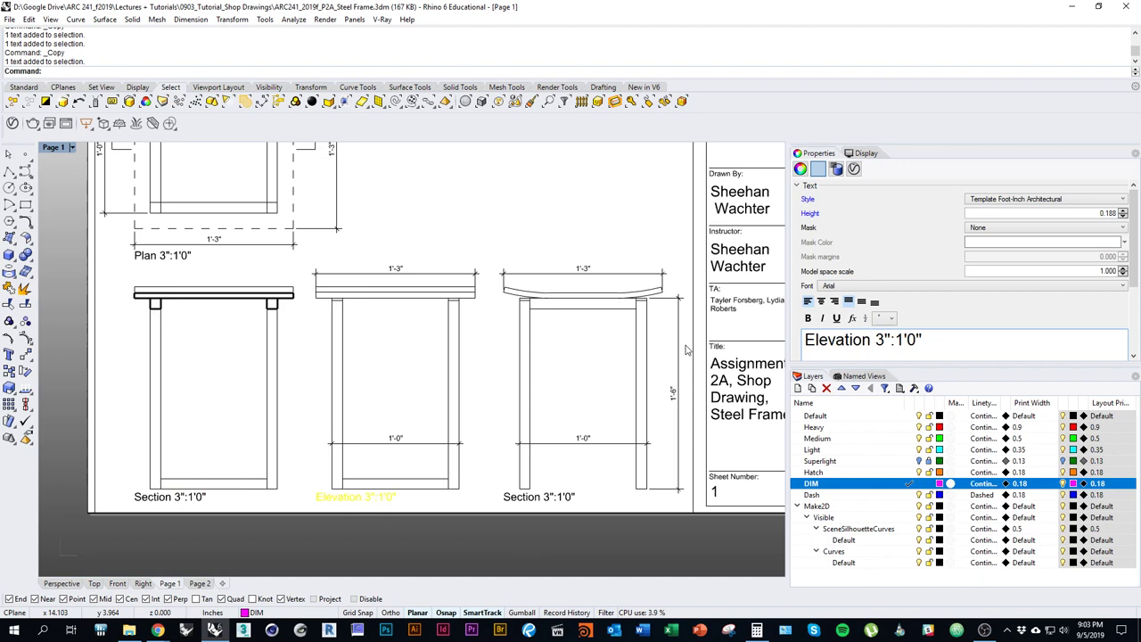
click(557, 496)
double_click(858, 340)
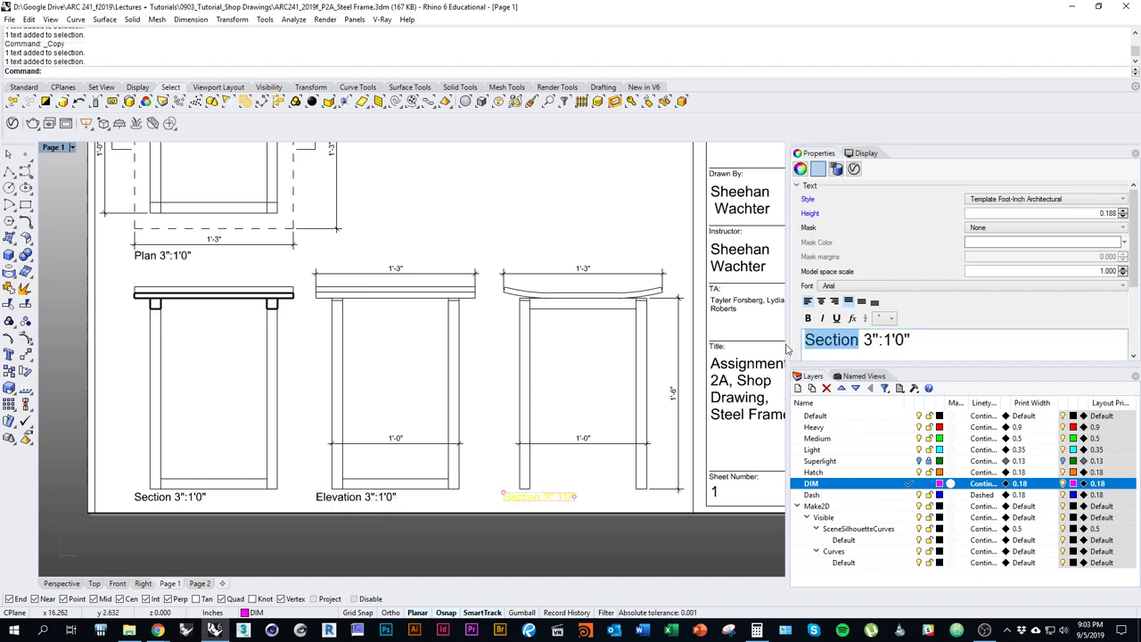
text(Elevation)
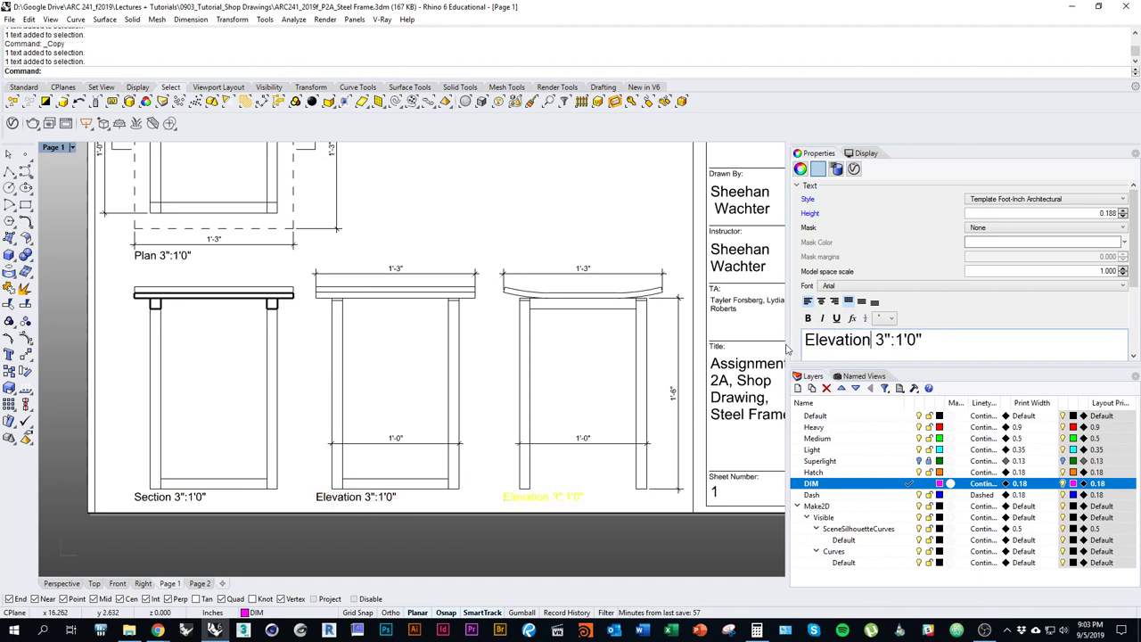
click(602, 226)
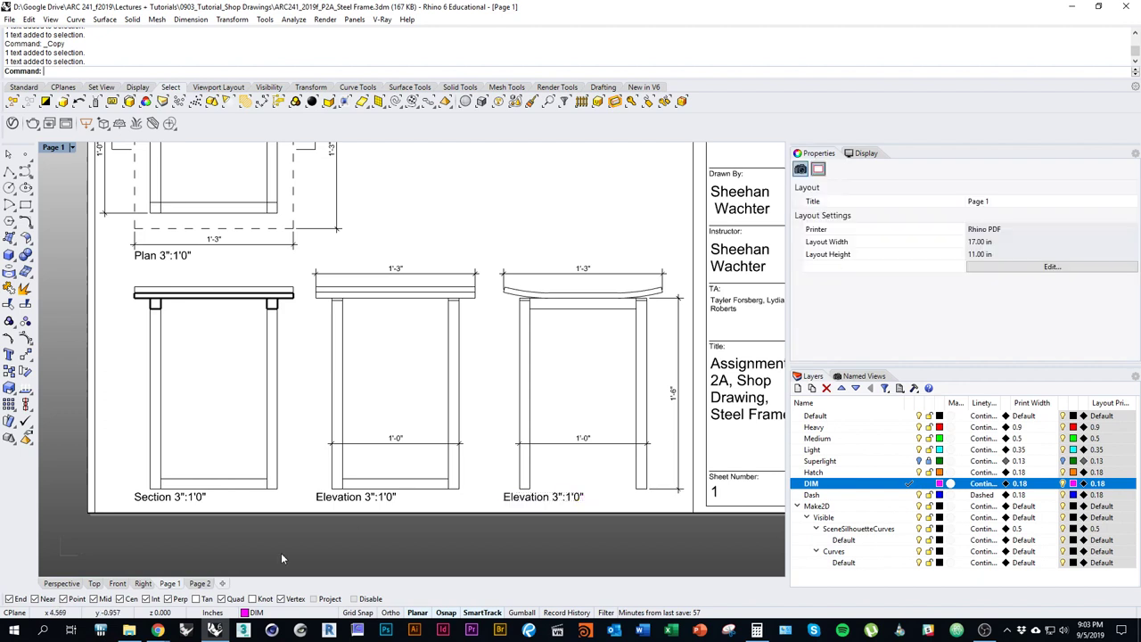
Copy the section label from Page 1 to the same place on Page 2, using the lower-left sheet corners as reference points.
click(198, 584)
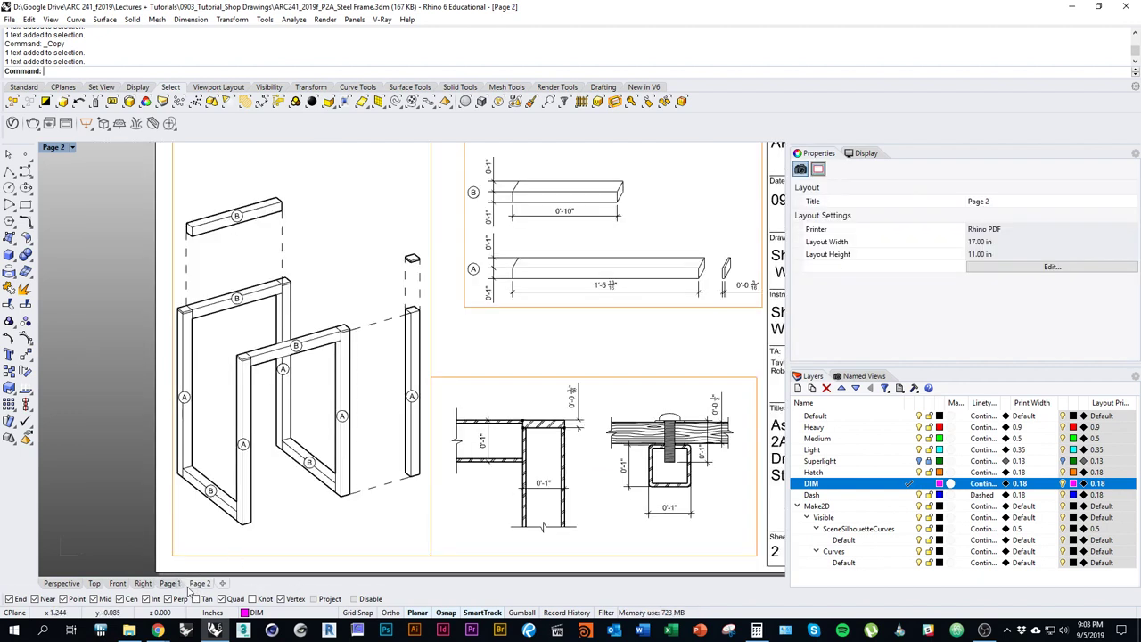
click(170, 584)
click(170, 496)
key(Return)
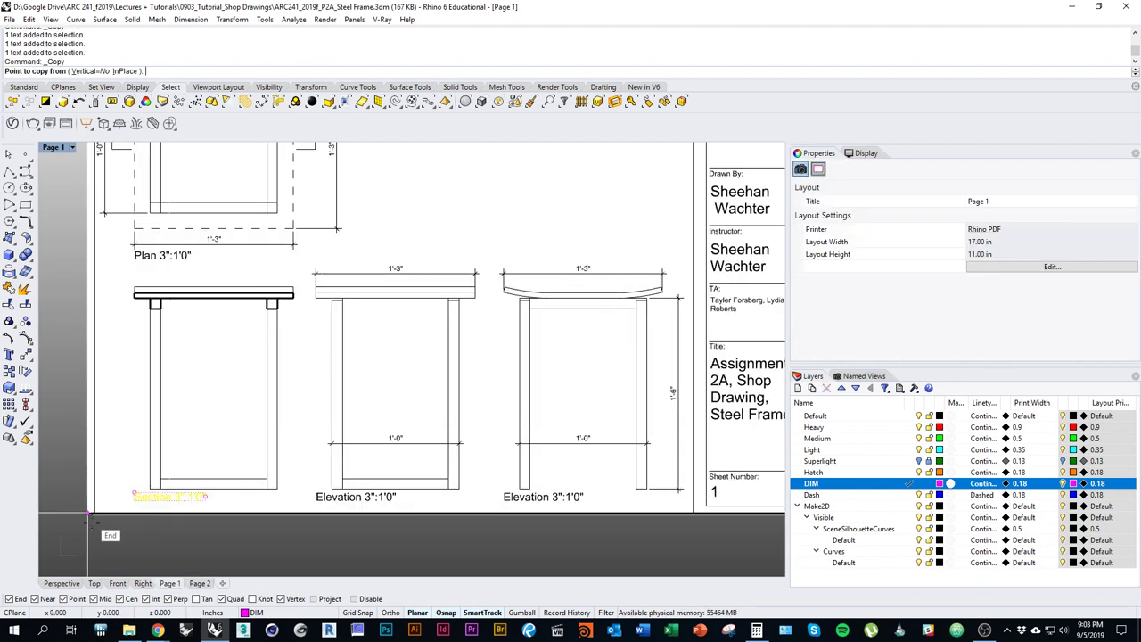
click(87, 514)
click(198, 584)
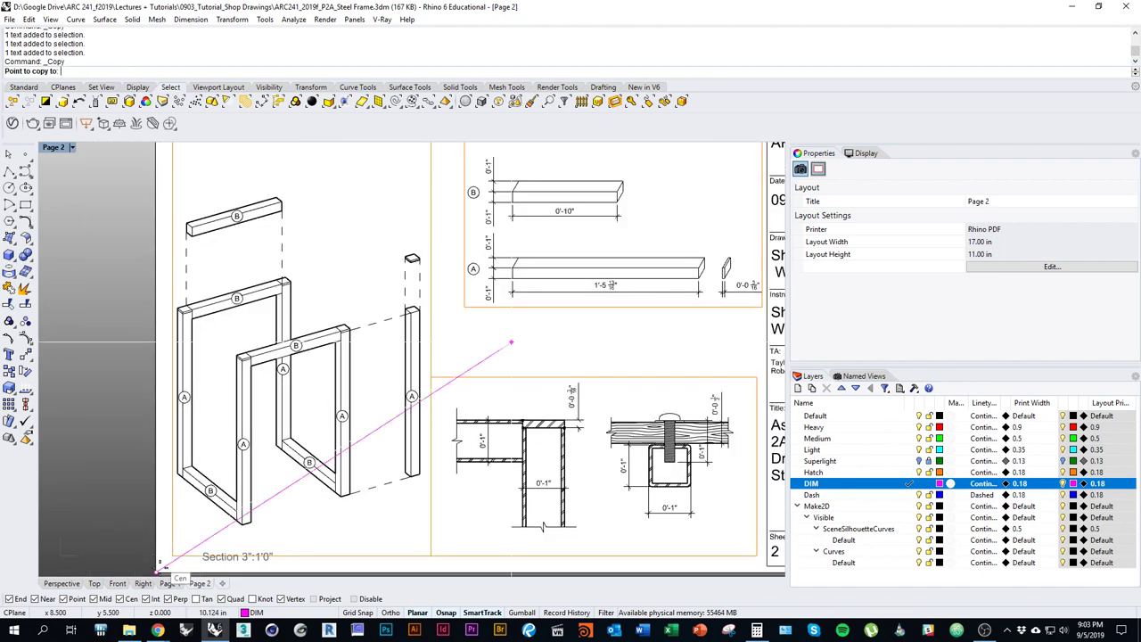
click(158, 569)
right_drag(250, 543, 262, 484)
right_click(262, 484)
Move Page 2's copied label off the detail border to just beneath the exploded frame drawing.
scroll(234, 494, up, 5)
click(234, 489)
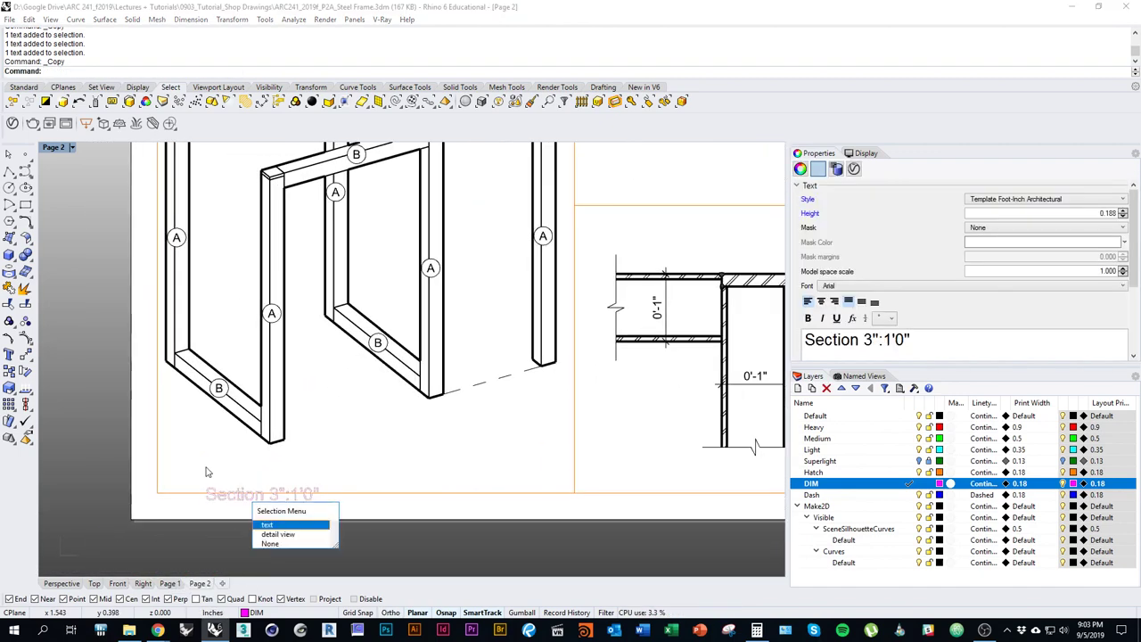
click(267, 524)
drag(241, 497, 218, 472)
Change the label beneath the exploded frame to read "Axonometric 3":1'0"".
double_click(858, 341)
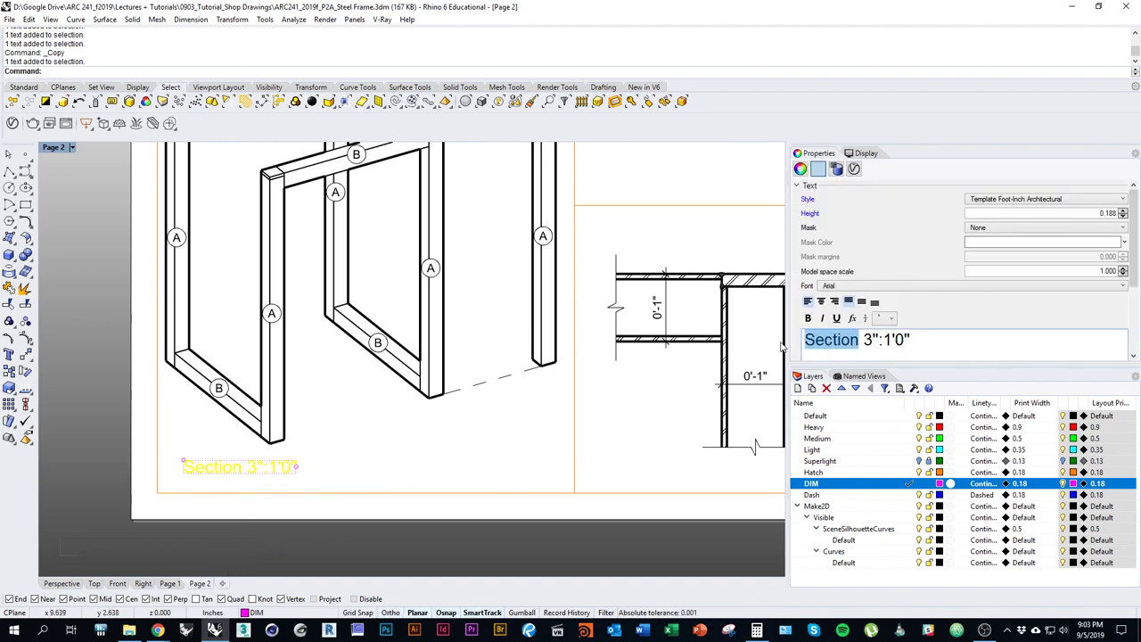
text(Axonometric)
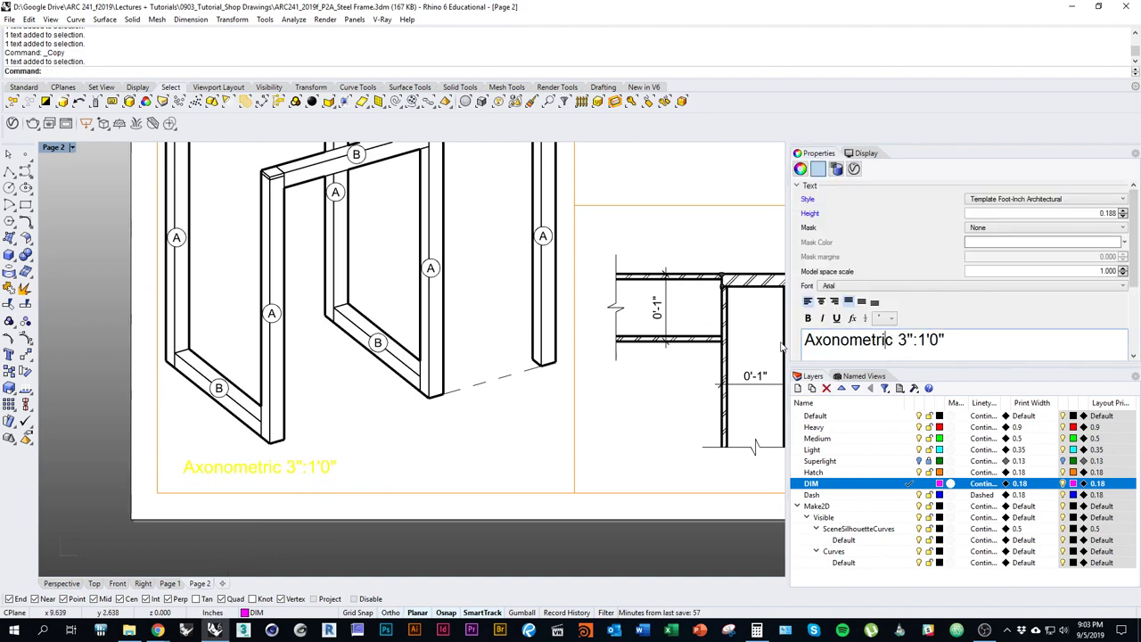
click(610, 437)
scroll(392, 468, down, 6)
right_drag(609, 440, 388, 537)
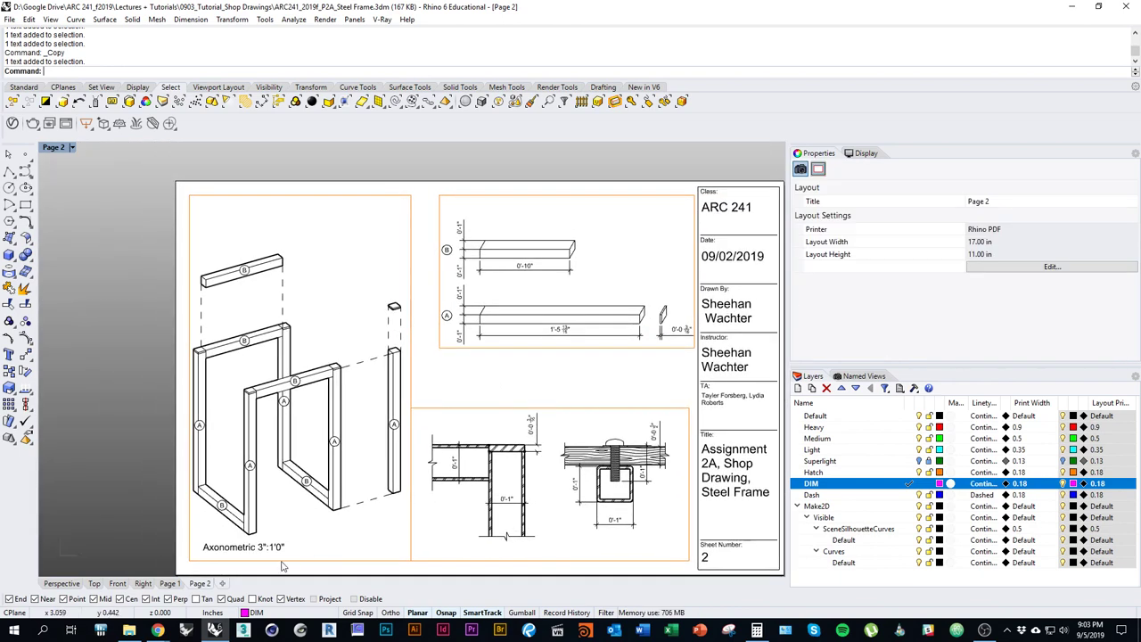
Copy the axonometric label on Page 2 to just beneath the lower border of the cut pieces' detail view.
drag(248, 552, 522, 388)
drag(499, 356, 492, 360)
scroll(500, 355, up, 3)
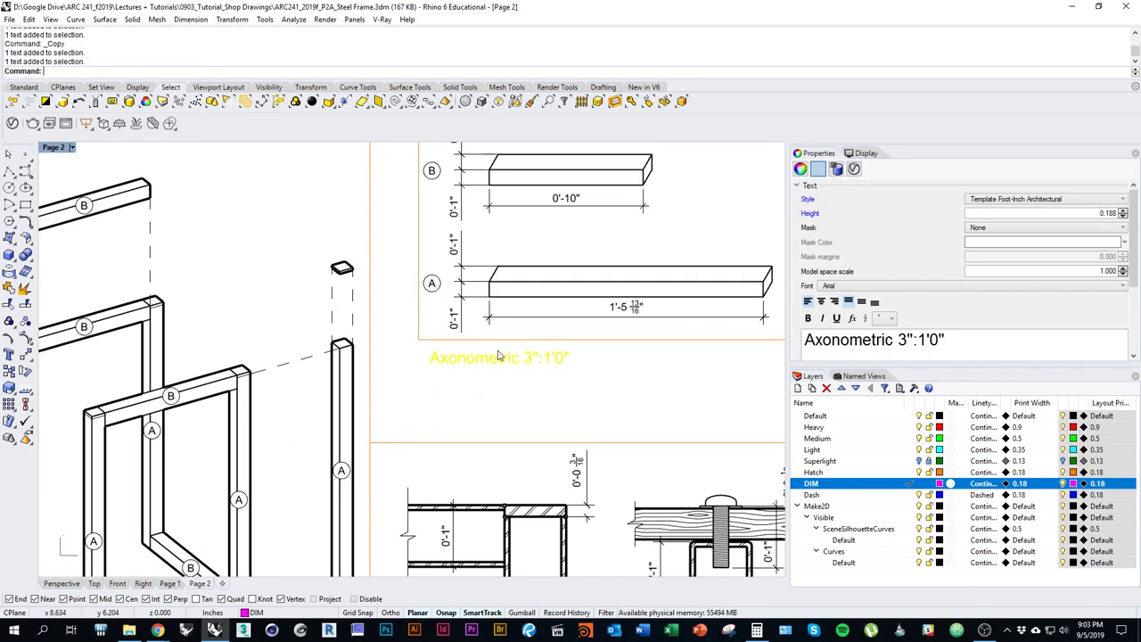
Change the copied label beneath the cut pieces to read "Cut Sheet 3":1'0"".
double_click(896, 340)
text(Cut S)
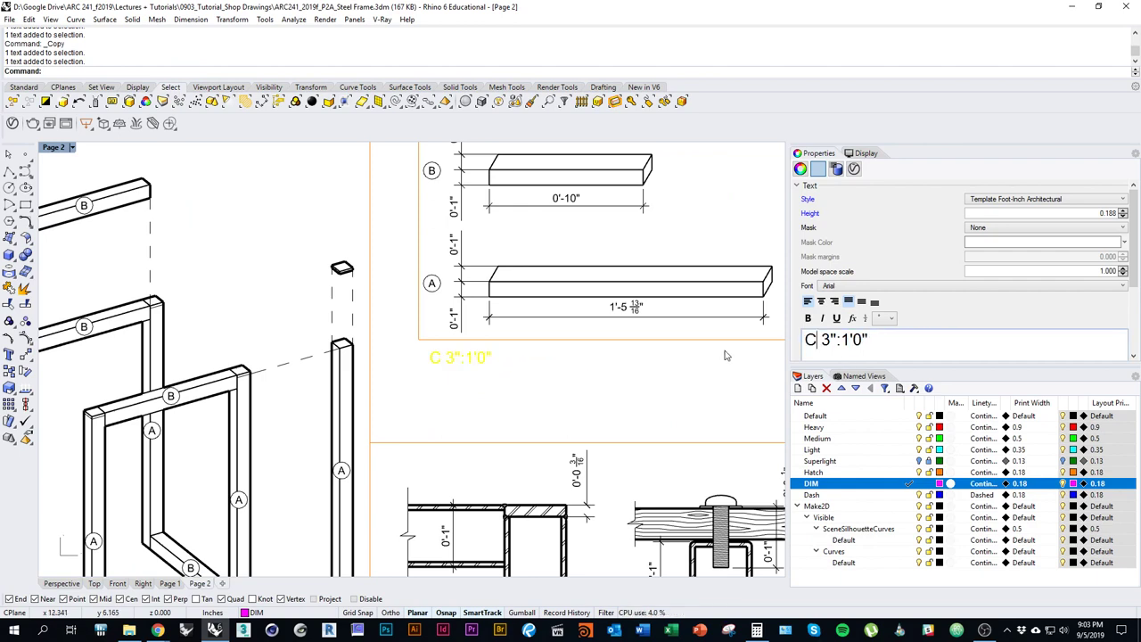
text(heet)
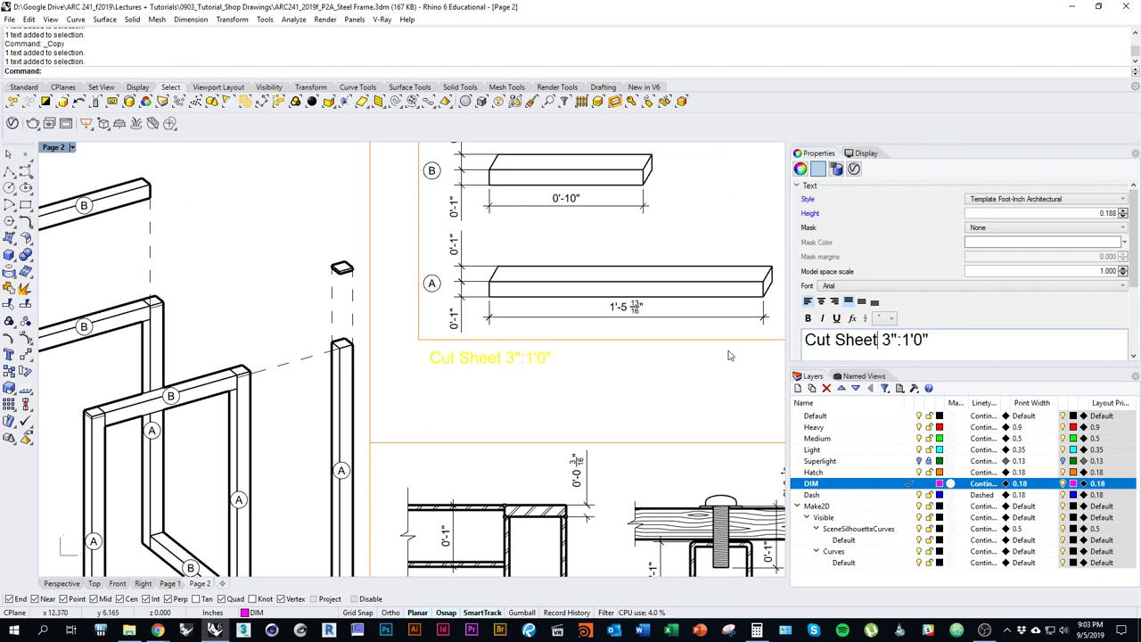
click(724, 355)
scroll(455, 323, down, 3)
click(452, 312)
drag(452, 312, 453, 495)
key(ctrl+z)
click(473, 342)
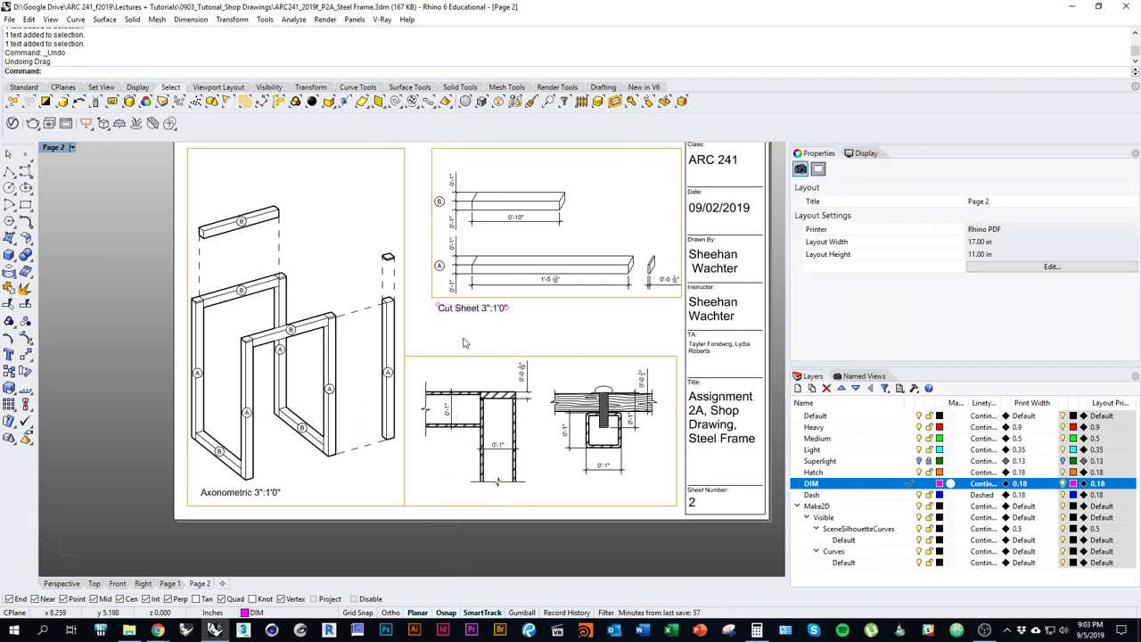
right_click(446, 316)
click(449, 313)
key(Escape)
Copy the cut sheet label to beneath the connection drawings, level with the axonometric label.
click(449, 312)
right_click(447, 311)
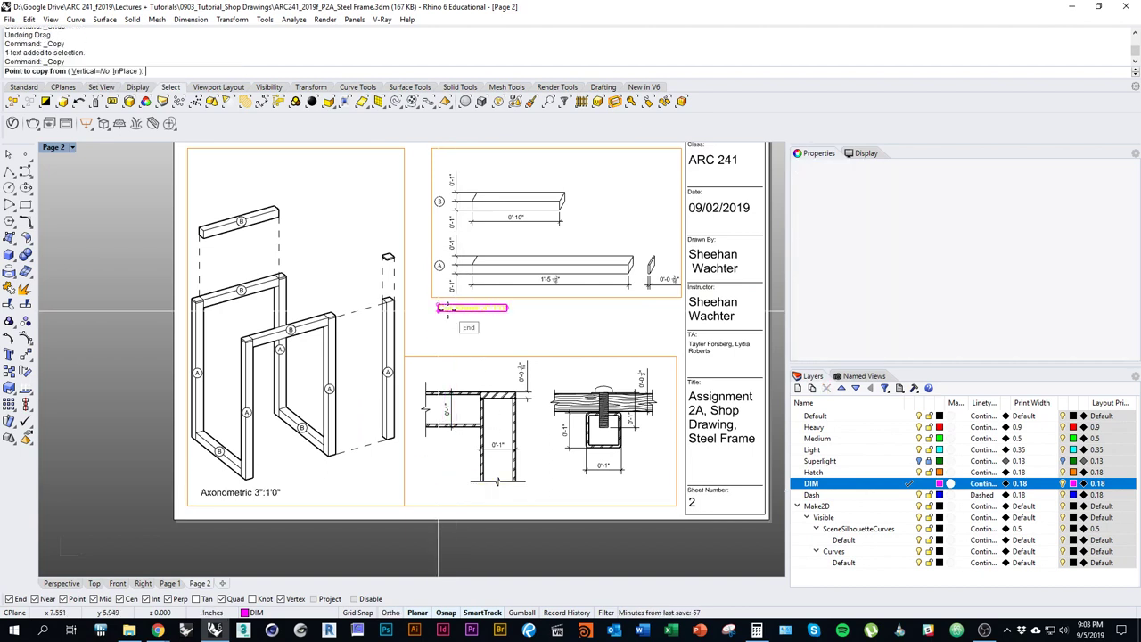
click(443, 310)
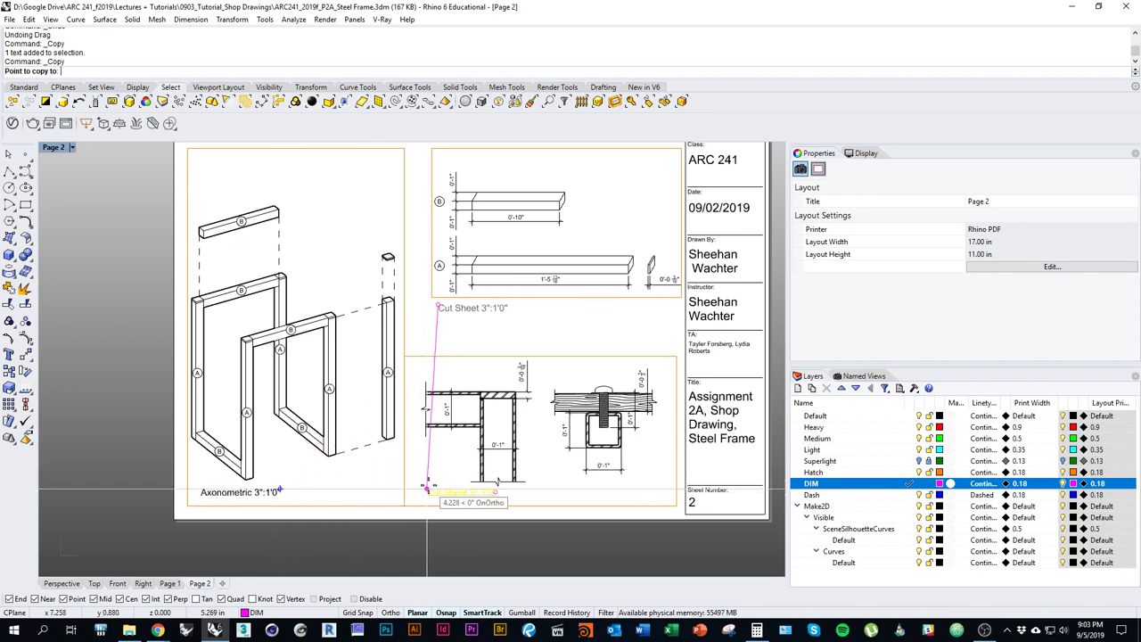
click(426, 489)
key(Return)
Change the label beneath the connection drawings to read "Connection Details 1":1"".
scroll(468, 492, up, 3)
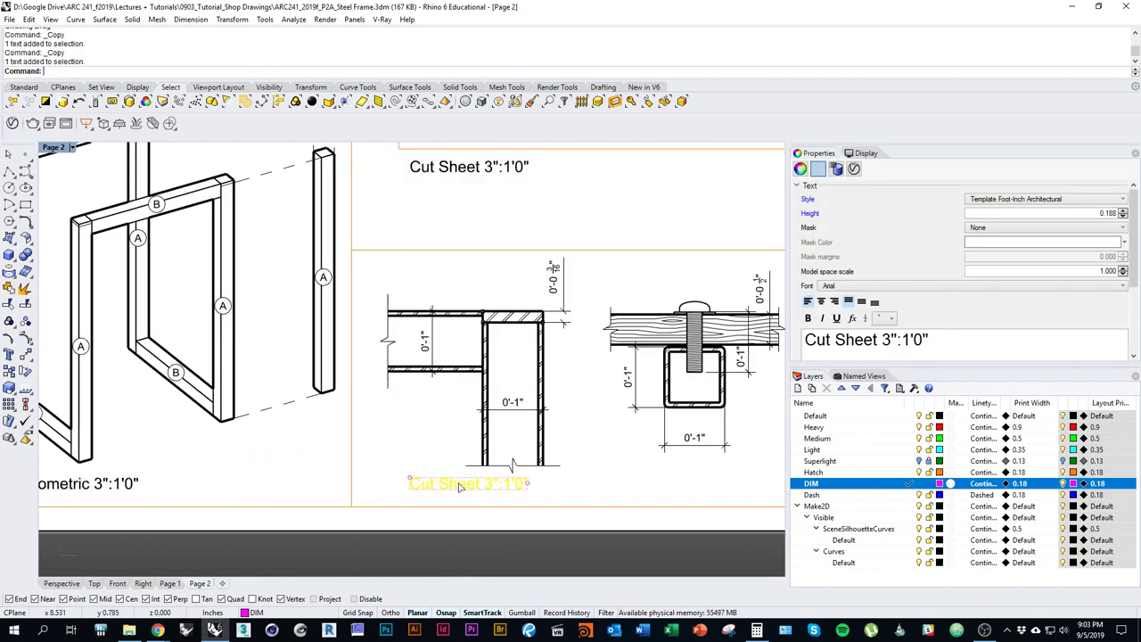
double_click(460, 487)
click(510, 346)
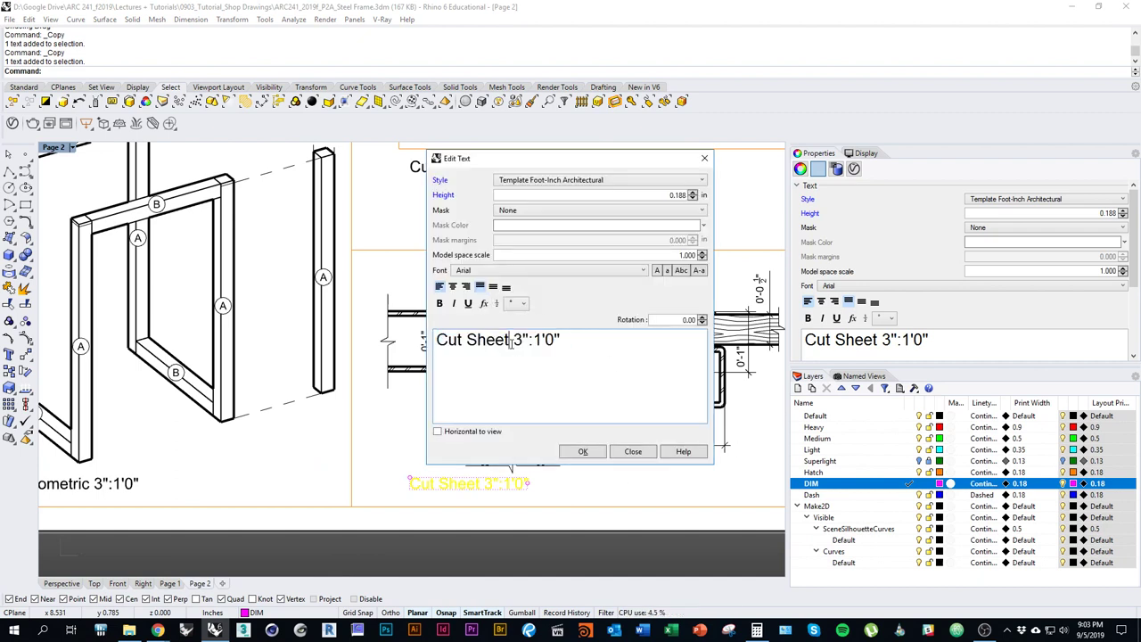
drag(510, 346, 386, 350)
text(Connec)
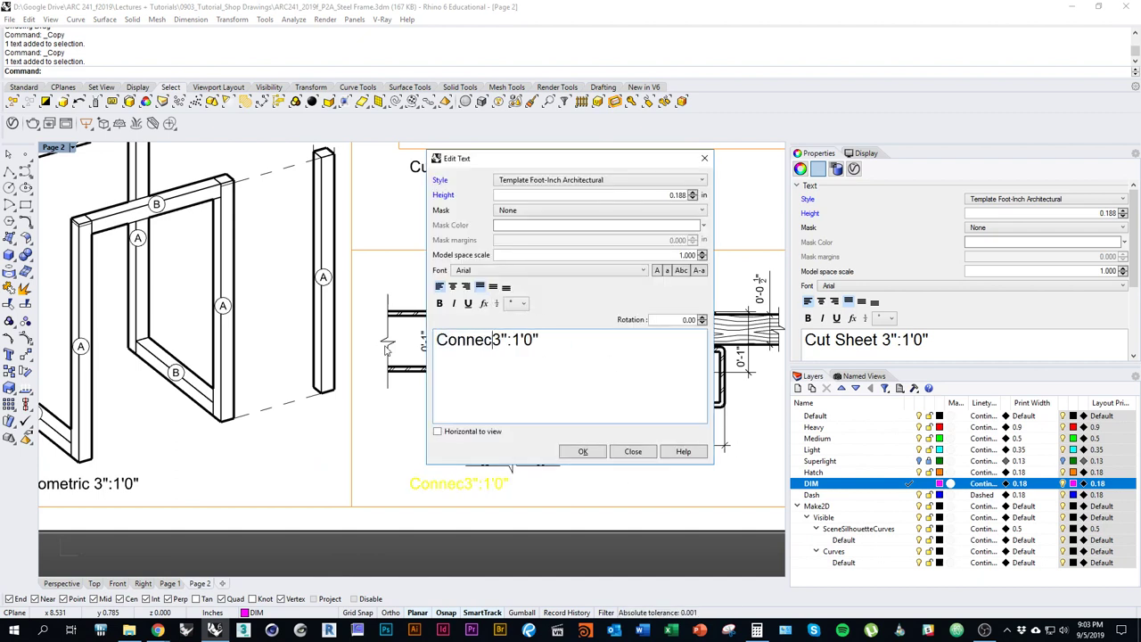
text(tion Details 1)
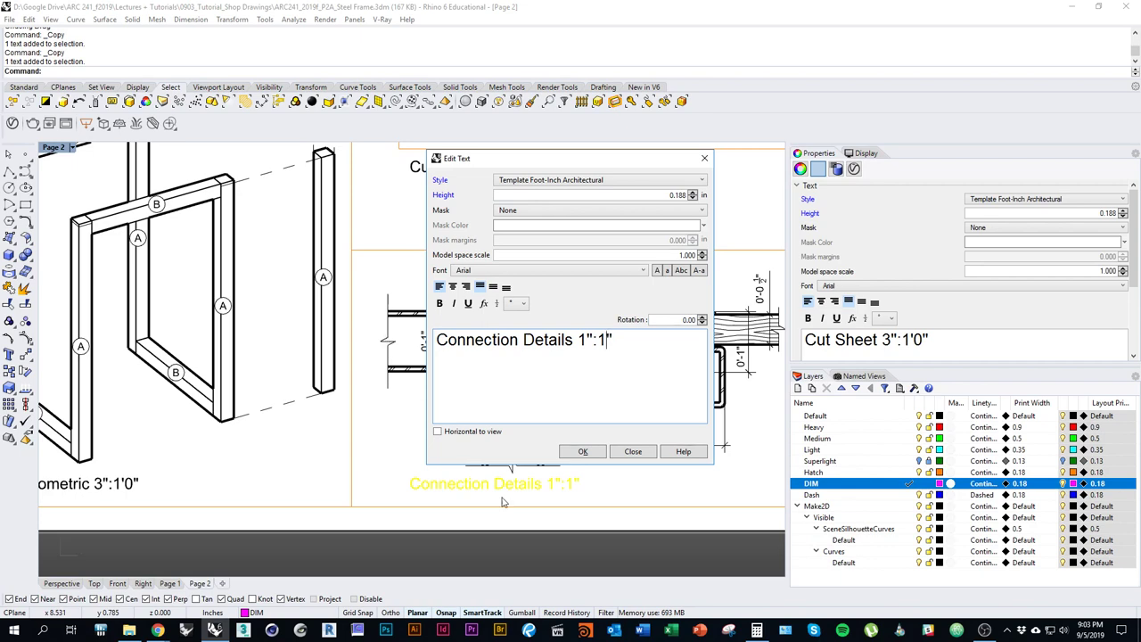
click(585, 453)
click(612, 509)
Move the connection drawings' detail view slightly upward on the sheet to give its label more clearance.
scroll(565, 487, down, 4)
right_drag(594, 504, 464, 512)
scroll(476, 504, up, 1)
click(550, 526)
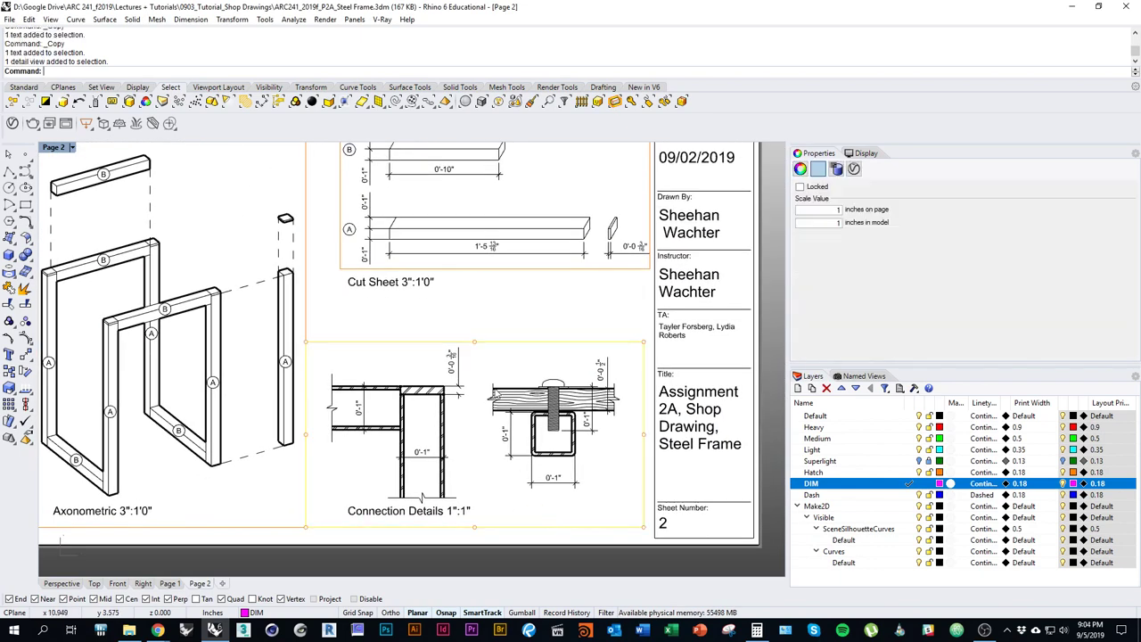
drag(507, 352, 516, 335)
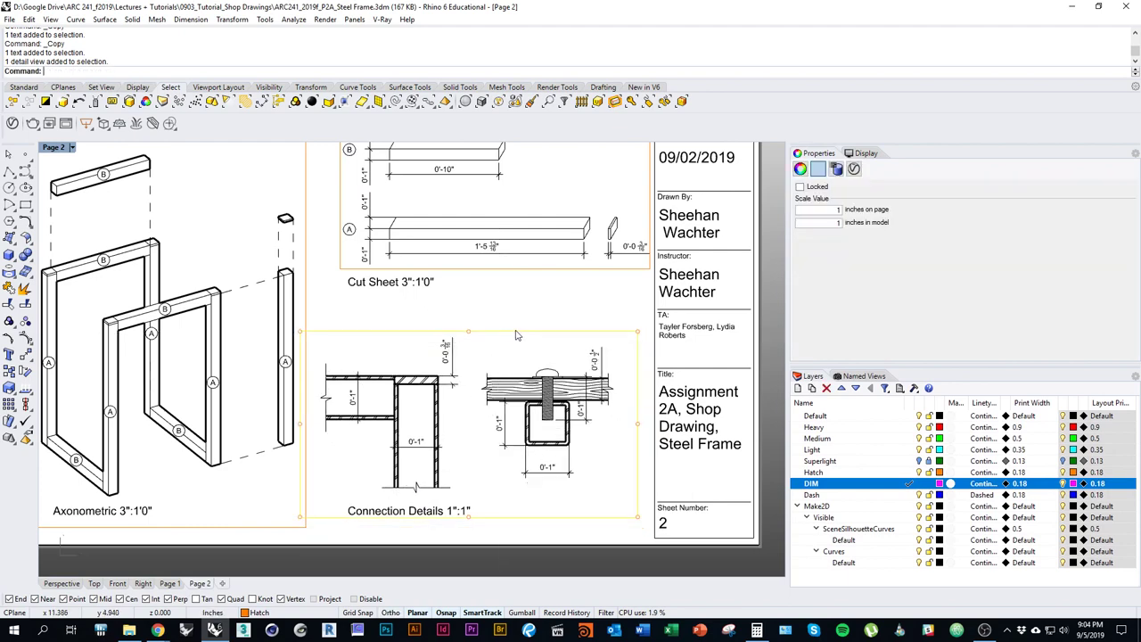
key(ctrl+z)
text(M)
key(Return)
scroll(499, 490, up, 2)
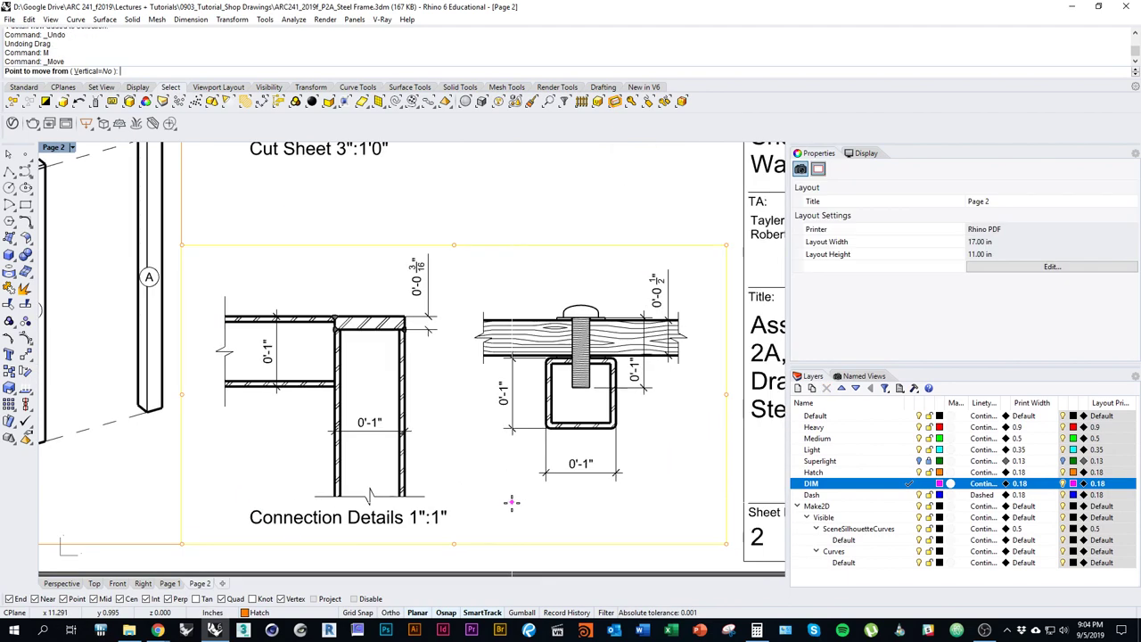
click(511, 477)
click(510, 470)
scroll(457, 443, down, 6)
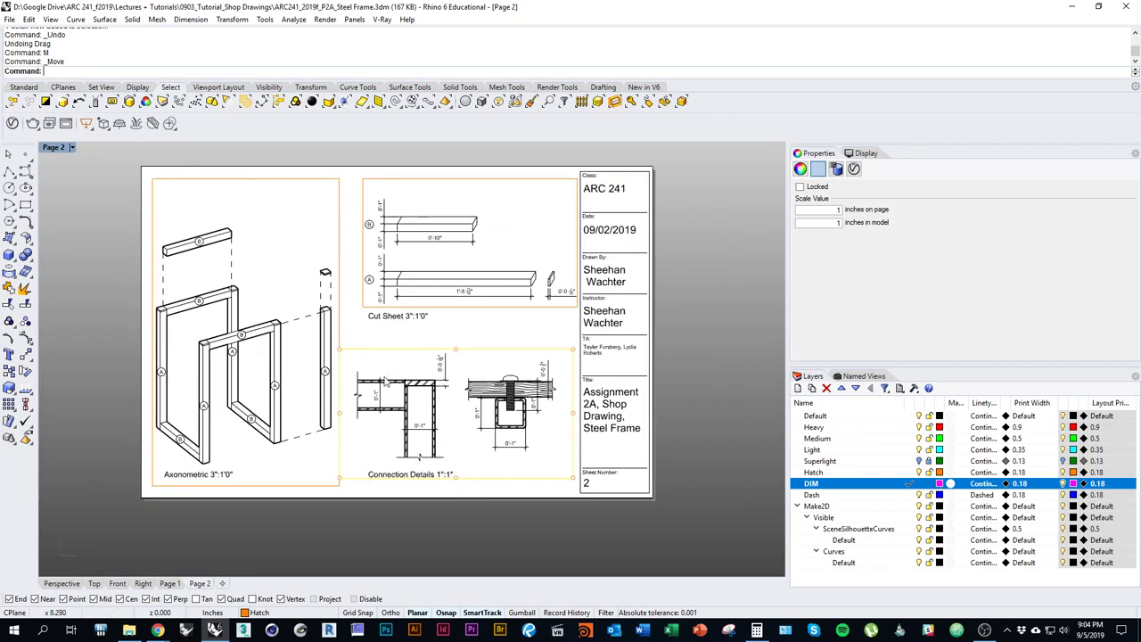
click(500, 501)
Open the Page 1 layout and review the whole sheet with its view labels.
scroll(545, 519, up, 2)
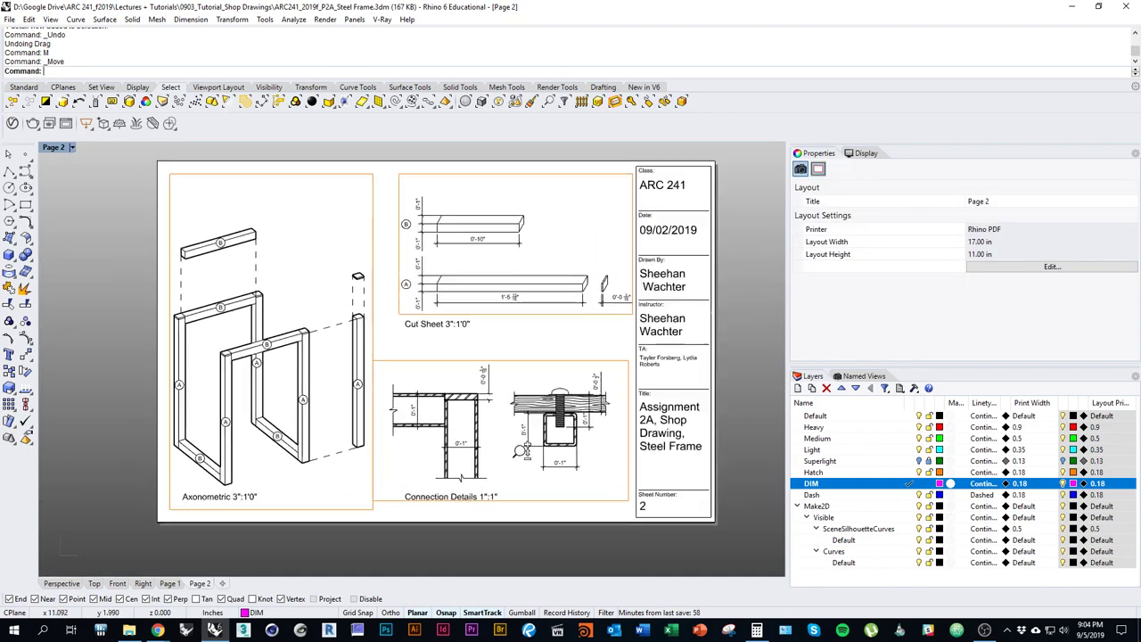
click(169, 583)
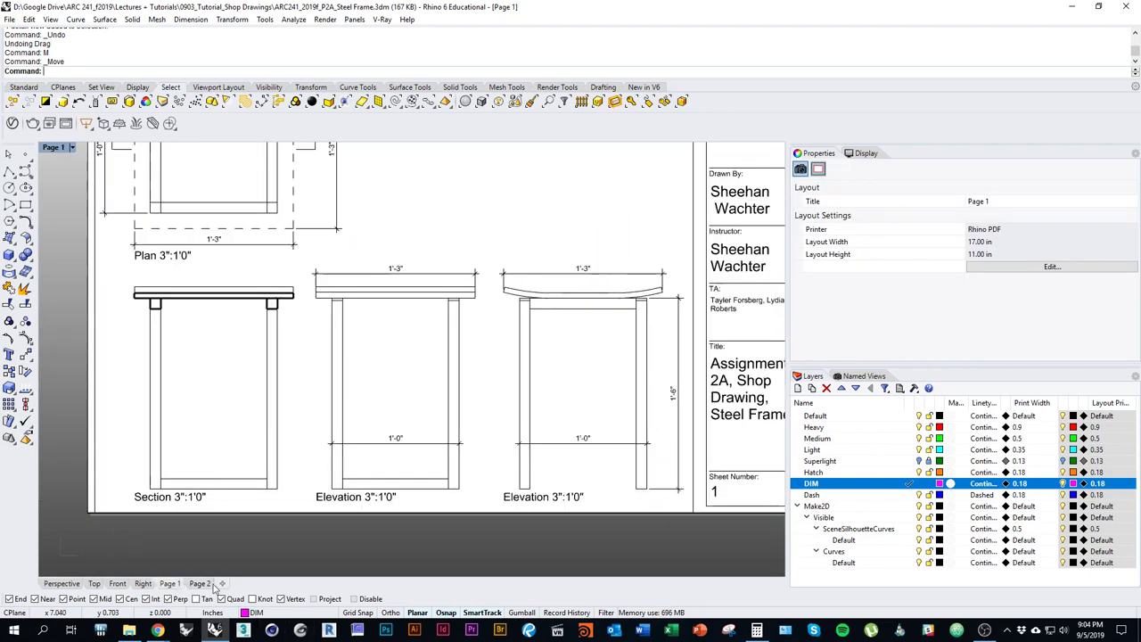
scroll(309, 543, up, 2)
scroll(383, 466, down, 2)
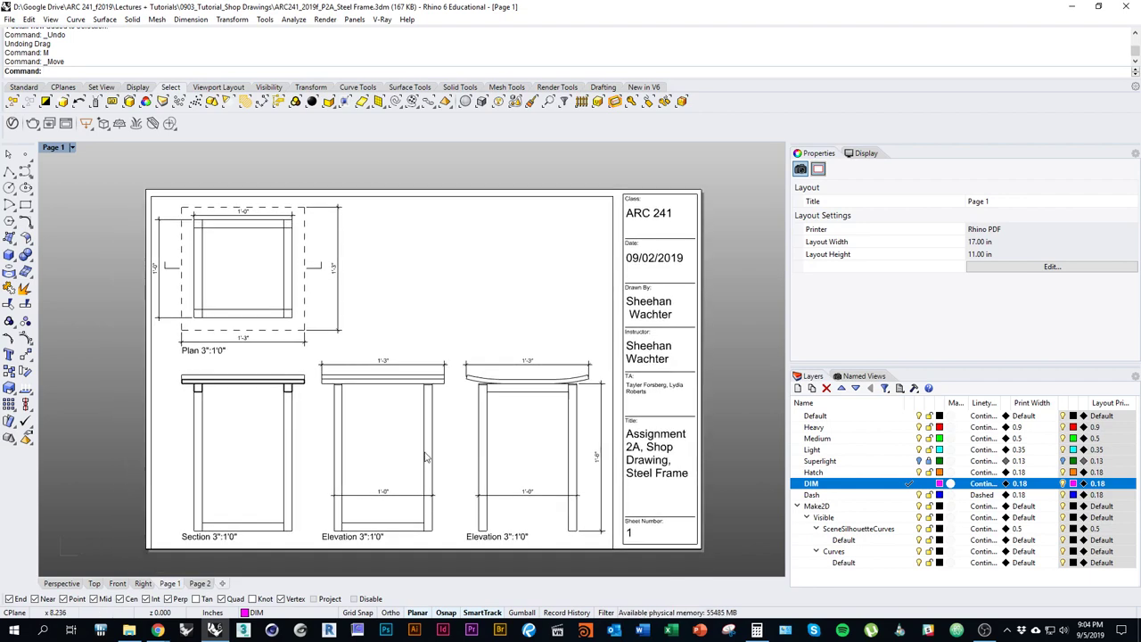